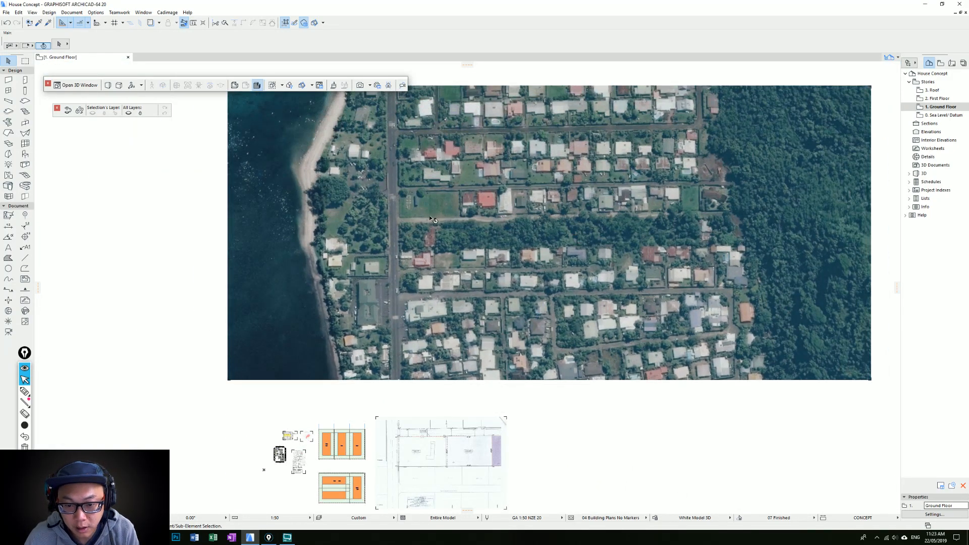
Examine the aerial site photo and the cadastral survey on the ground floor plan.
mouse_move(520, 233)
middle_mouse_down()
mouse_move(490, 254)
mouse_move(529, 221)
middle_mouse_up()
scroll(483, 262, "up", 3)
scroll(702, 227, "down", 2)
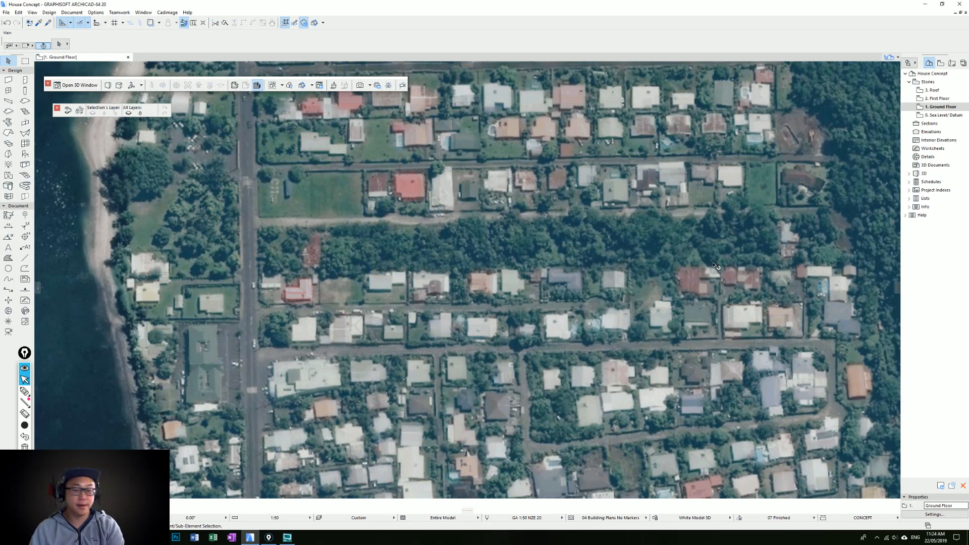
middle_click_drag(354, 252, 429, 195)
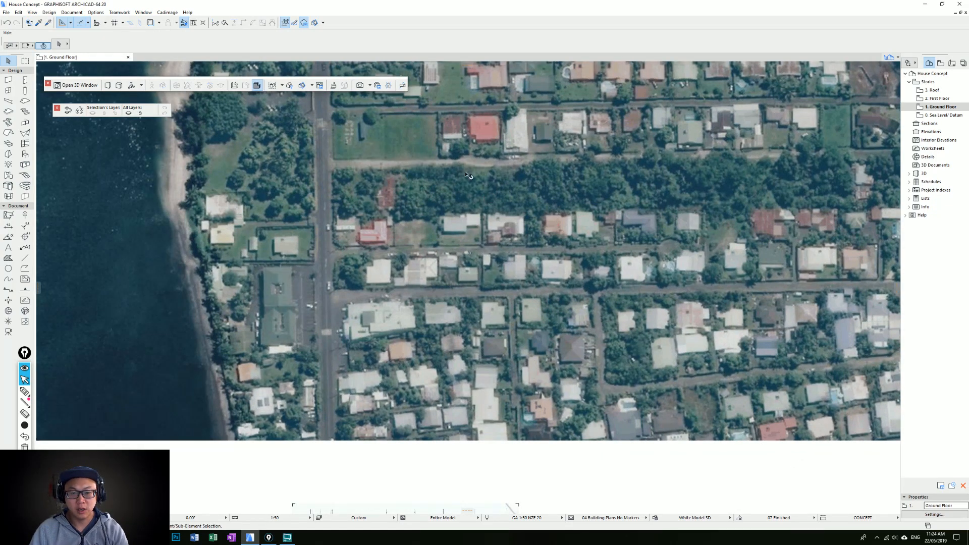
scroll(407, 199, "down", 2)
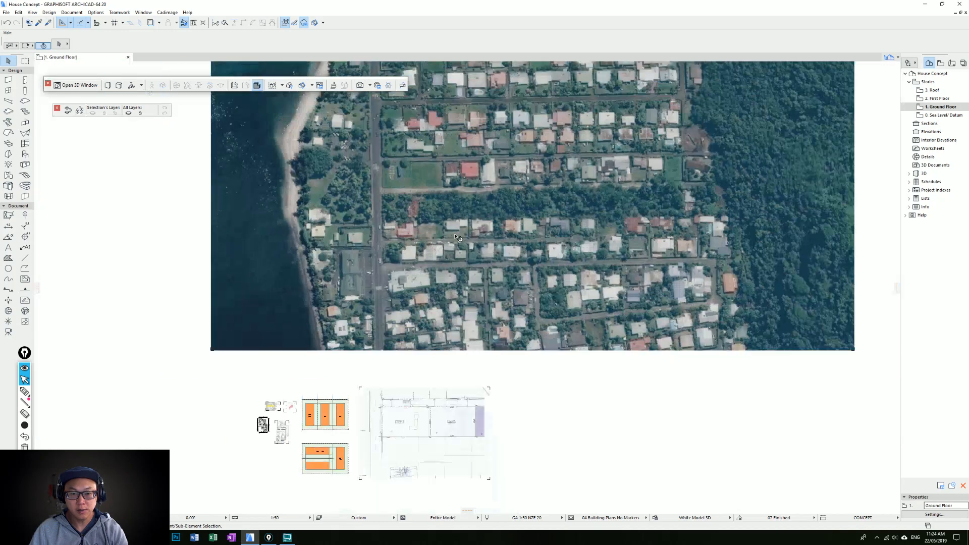
middle_click_drag(486, 378, 484, 324)
scroll(474, 348, "up", 3)
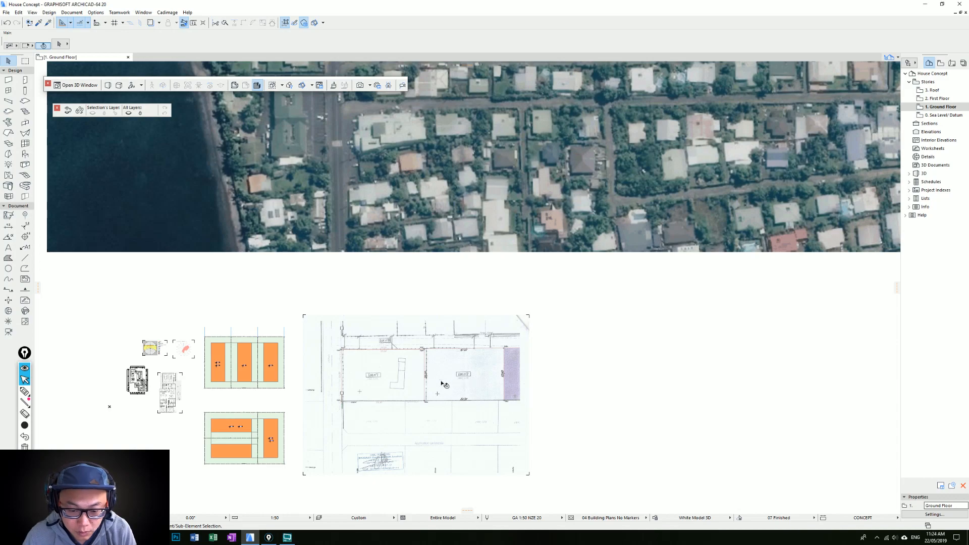
mouse_move(477, 354)
middle_mouse_down()
mouse_move(455, 415)
mouse_move(488, 348)
middle_mouse_up()
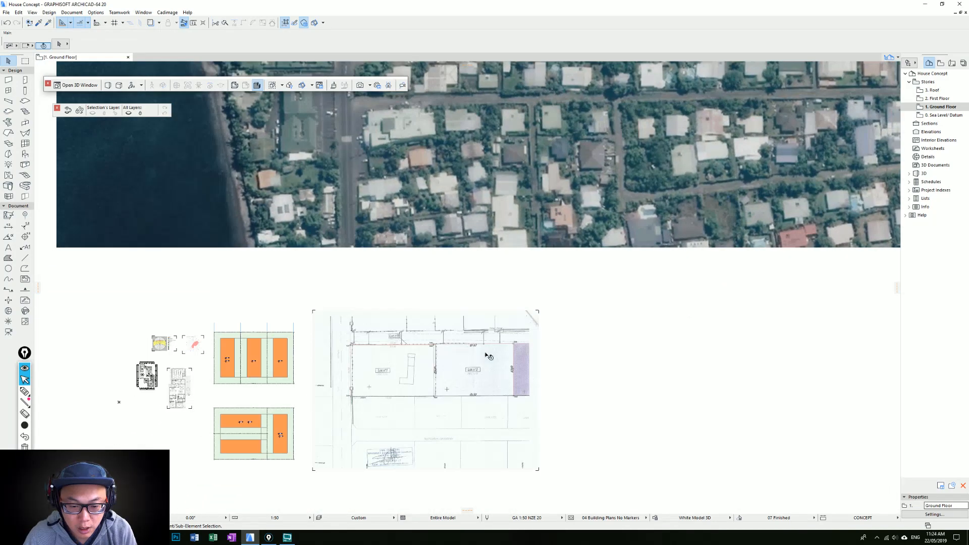
scroll(288, 352, "up", 1)
middle_click_drag(289, 352, 485, 306)
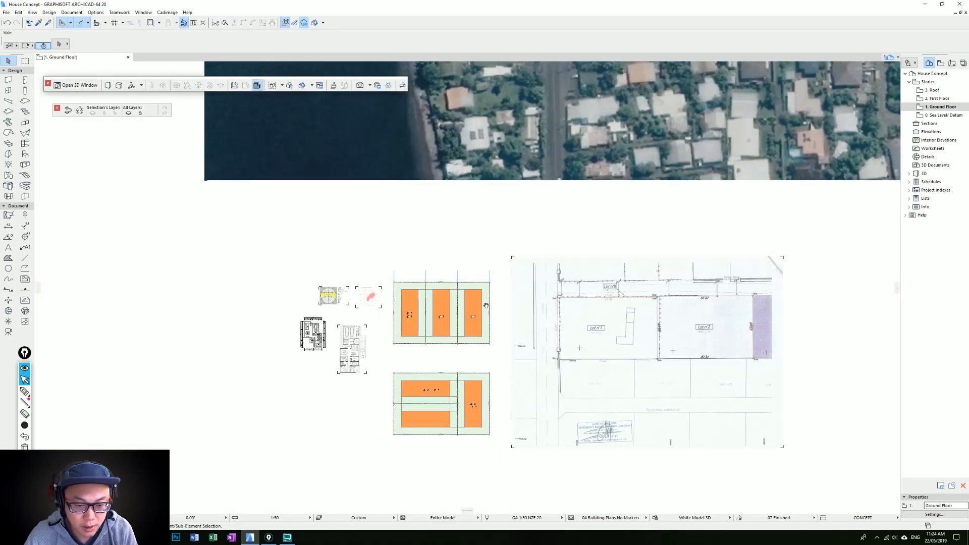
Inspect the room layout of the imported floor plan image with the double garage and outdoor kitchen.
scroll(387, 350, "up", 4)
middle_click_drag(234, 294, 425, 261)
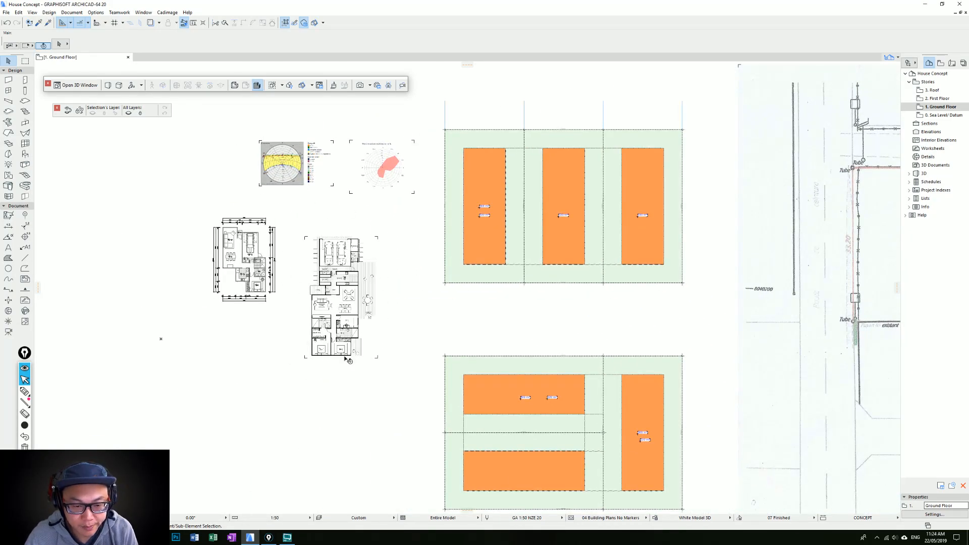
left_click(354, 263)
scroll(356, 272, "up", 3)
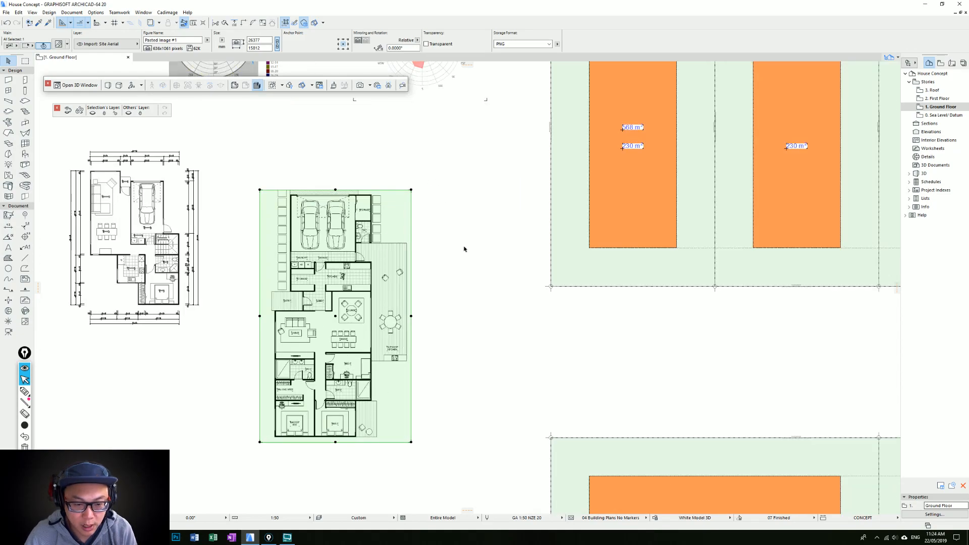
middle_click_drag(365, 268, 386, 226)
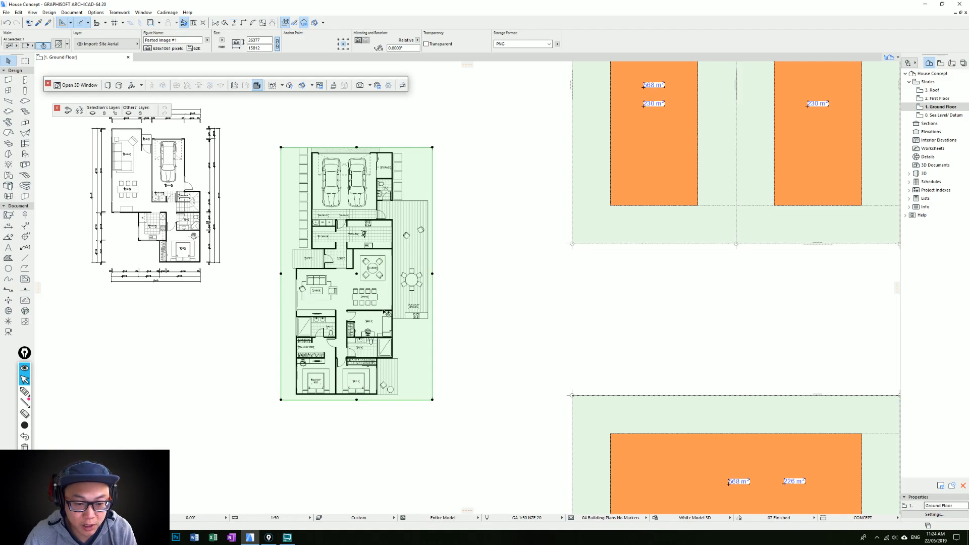
scroll(366, 385, "up", 3)
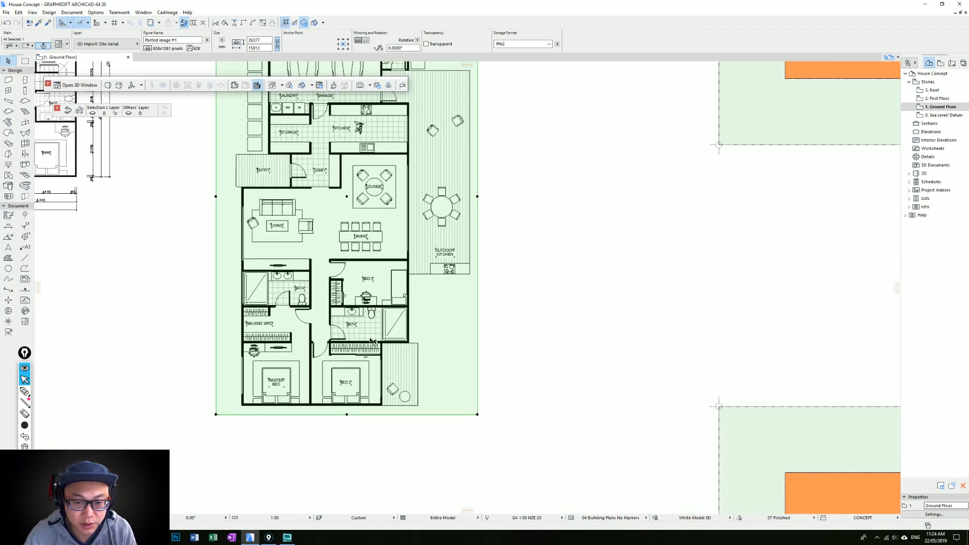
scroll(317, 368, "down", 3)
middle_click_drag(318, 368, 303, 390)
middle_click_drag(409, 218, 521, 238)
middle_click_drag(212, 215, 291, 267)
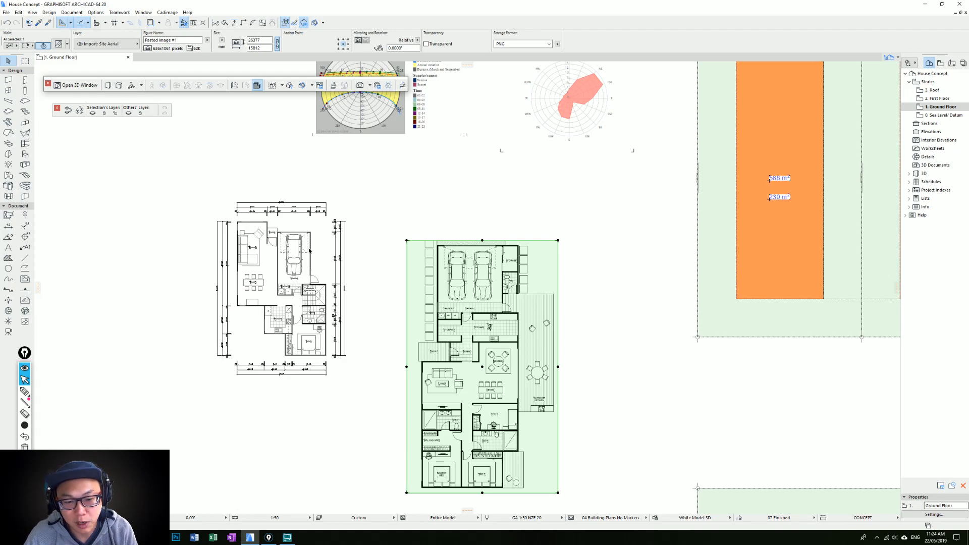
key("Escape")
Examine the dimensioned single-garage floor plan and the subdivision layouts with their orange building areas.
scroll(280, 258, "up", 3)
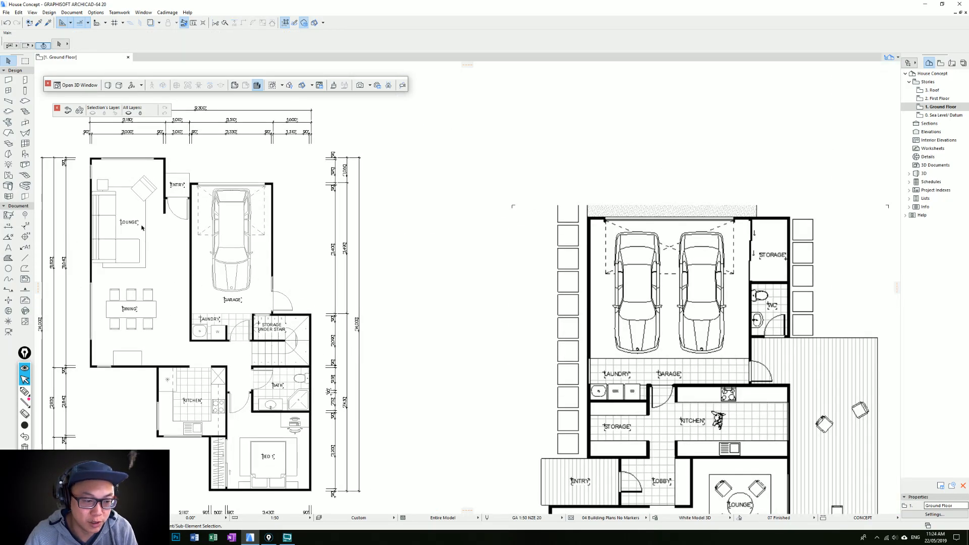
scroll(318, 343, "down", 3)
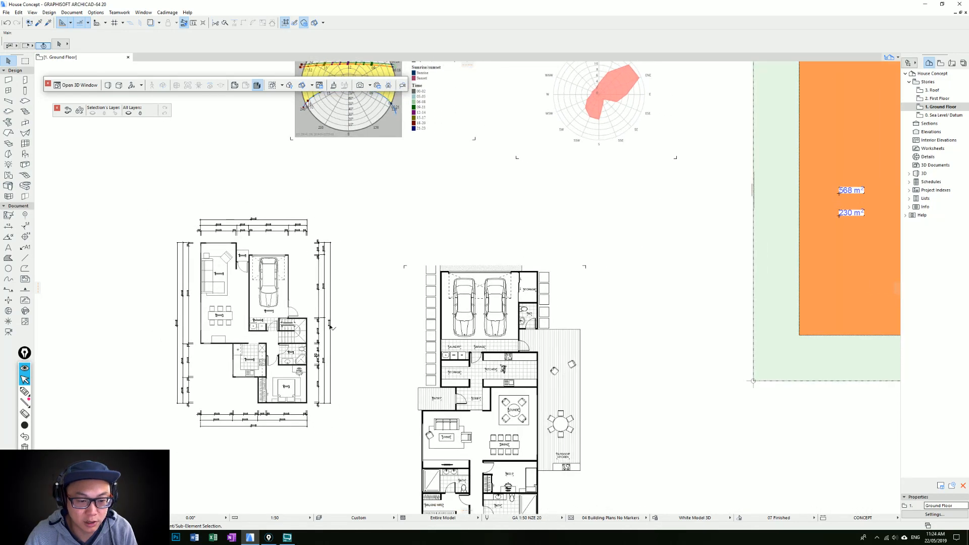
scroll(365, 281, "down", 3)
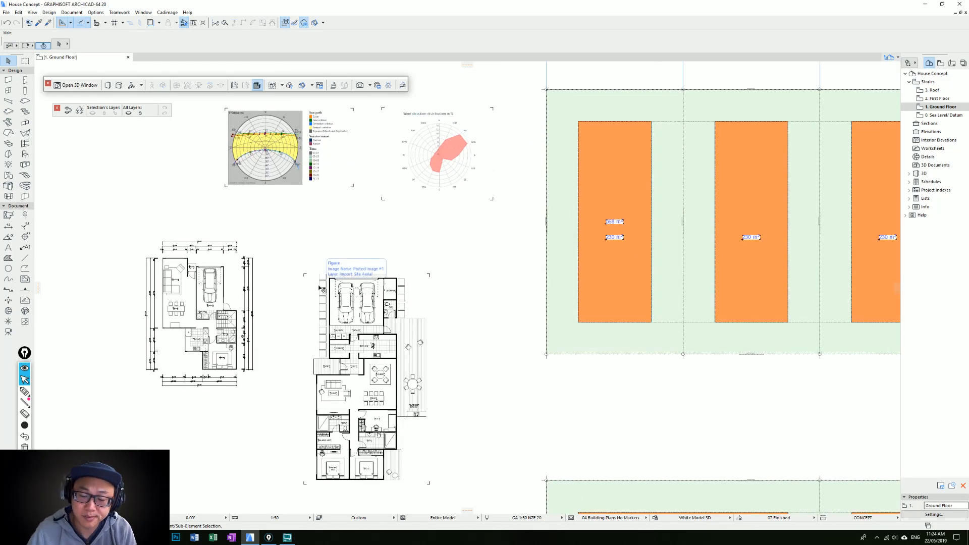
middle_click_drag(528, 246, 358, 246)
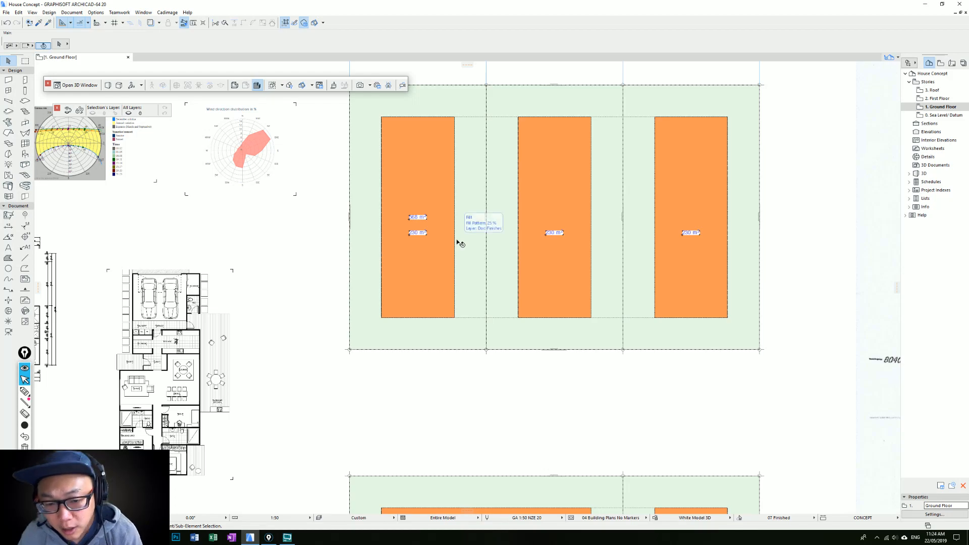
scroll(525, 236, "down", 2)
middle_click_drag(524, 238, 452, 305)
middle_click_drag(504, 269, 262, 255)
scroll(396, 272, "down", 2)
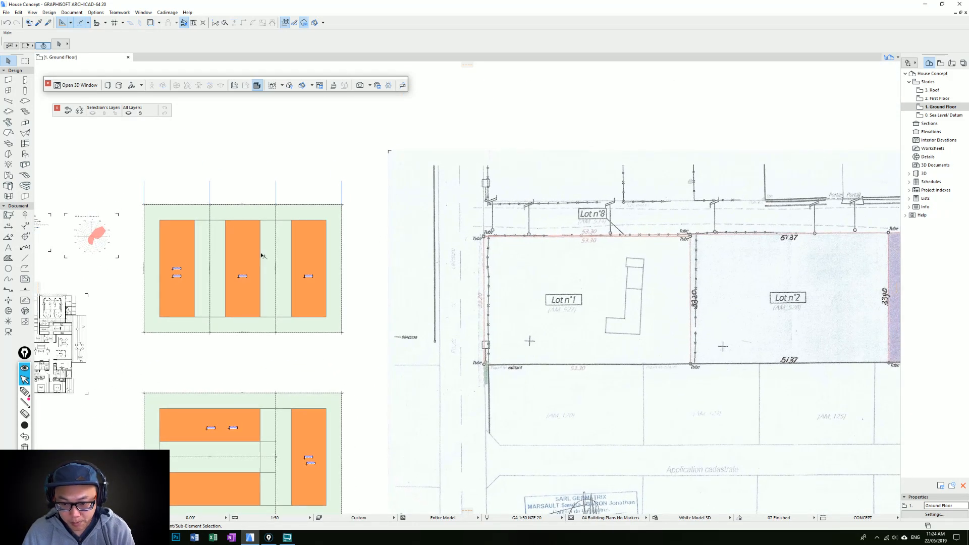
scroll(419, 268, "down", 1)
middle_click_drag(426, 259, 453, 295)
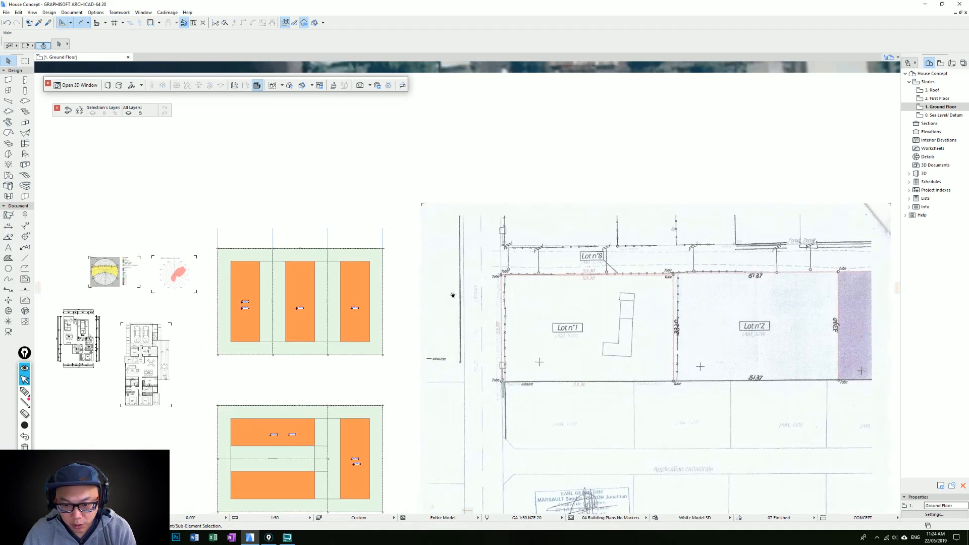
Compare the subdivision layouts with Lot n°1 and Lot n°2 on the cadastral survey.
left_click_drag(392, 240, 210, 199)
key("Delete")
middle_click_drag(448, 304, 371, 304)
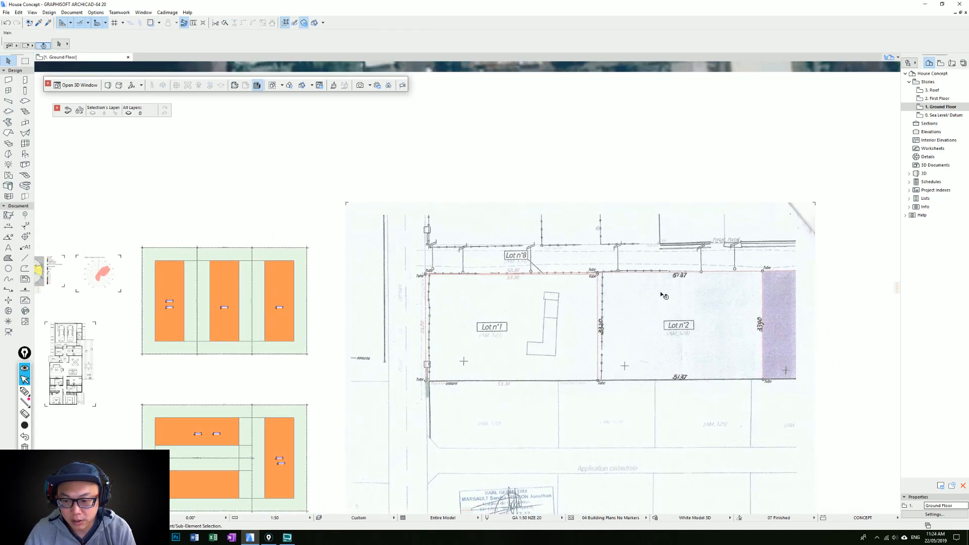
middle_click_drag(757, 338, 633, 344)
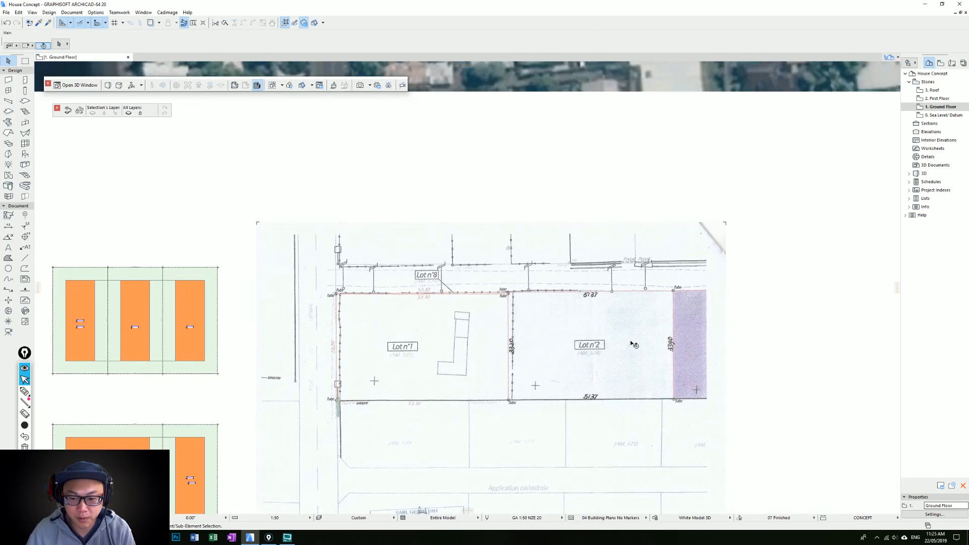
left_click(634, 345)
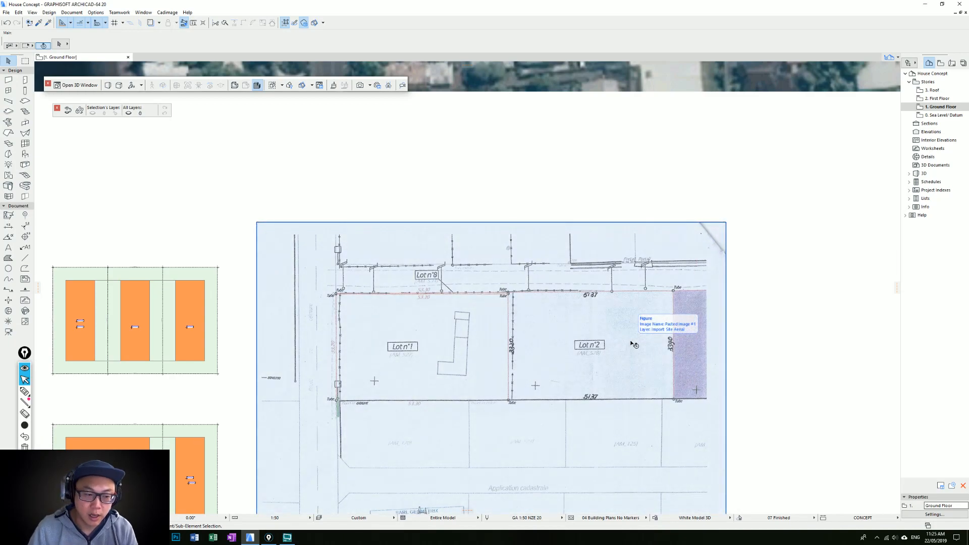
middle_click_drag(83, 273, 139, 263)
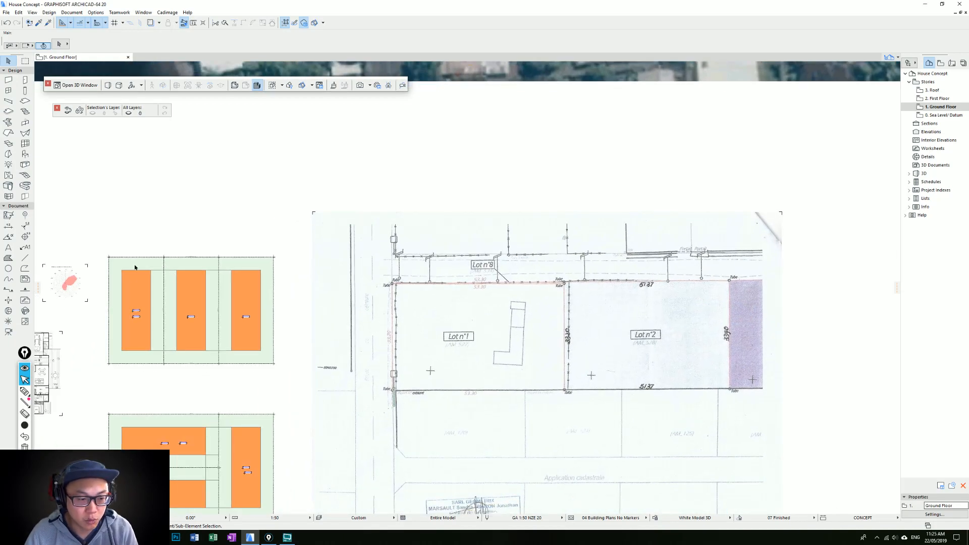
middle_click_drag(309, 308, 298, 309)
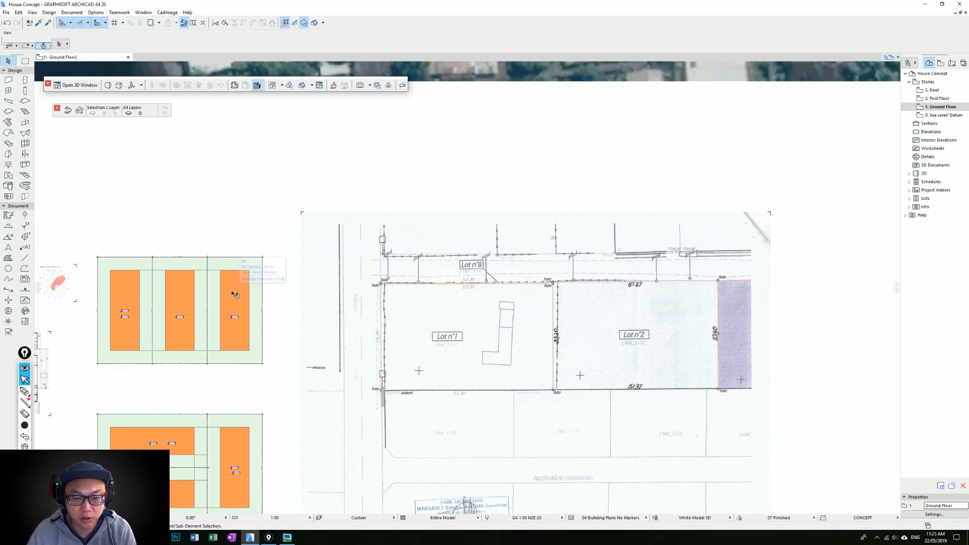
middle_click_drag(499, 328, 452, 315)
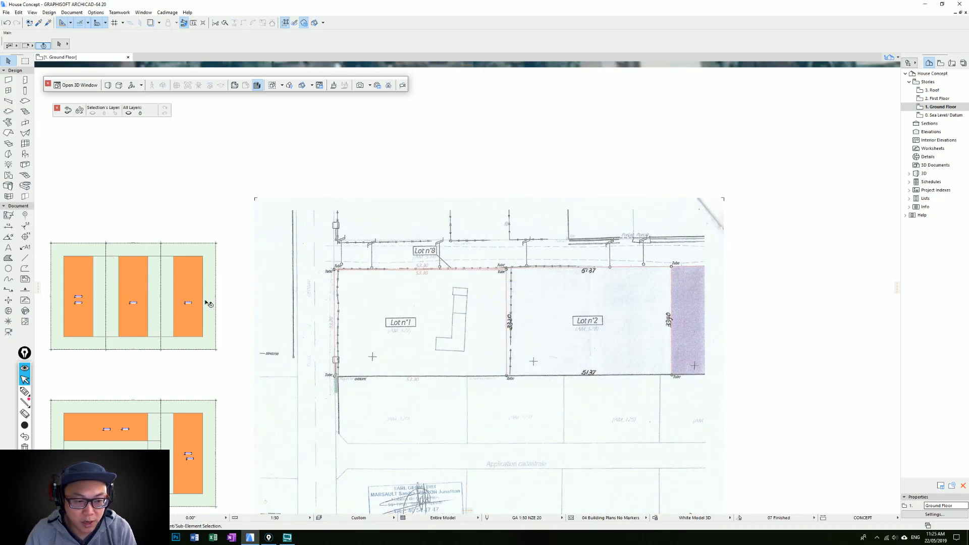
Try to dimension the overall width of the three-lot layout between its outer side boundaries.
scroll(210, 304, "up", 3)
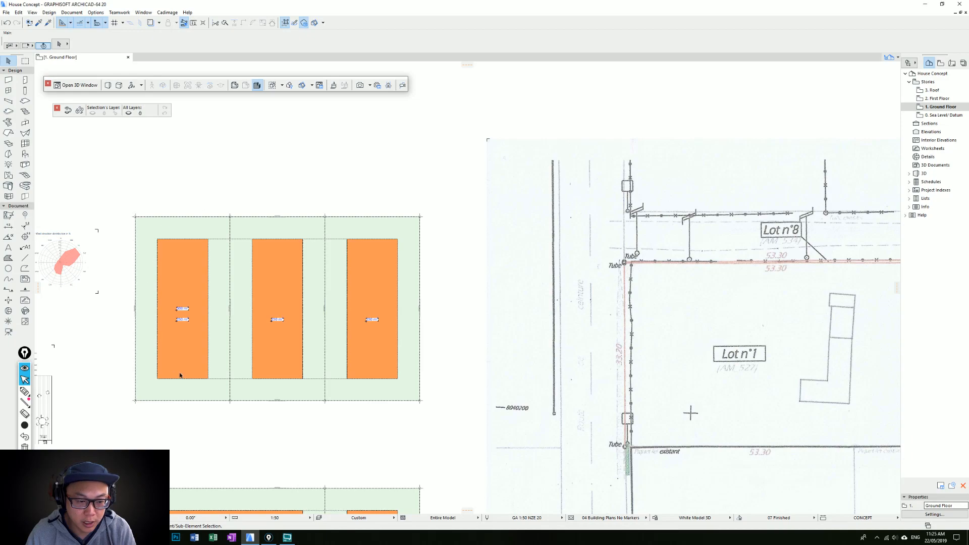
scroll(263, 230, "up", 3)
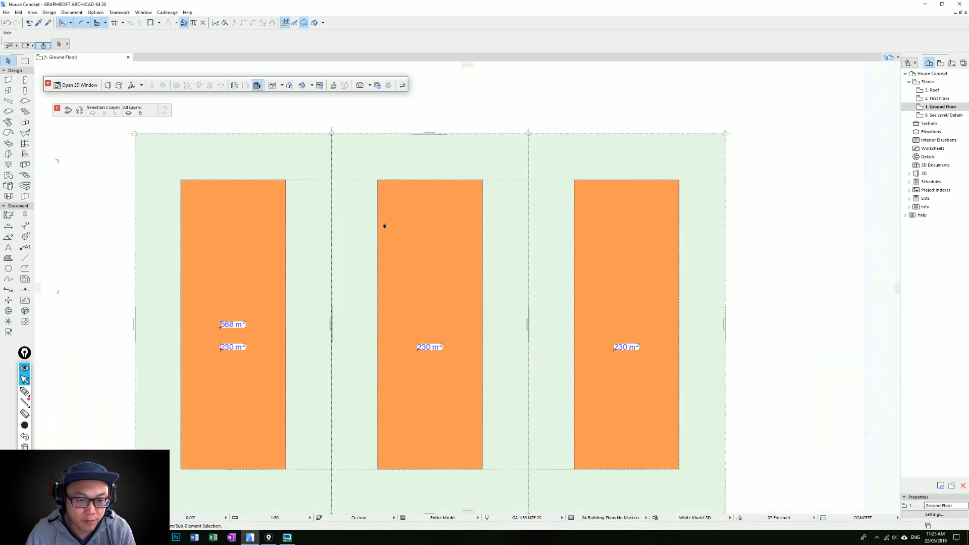
middle_click_drag(412, 274, 431, 312)
left_click(8, 225)
left_click(166, 205)
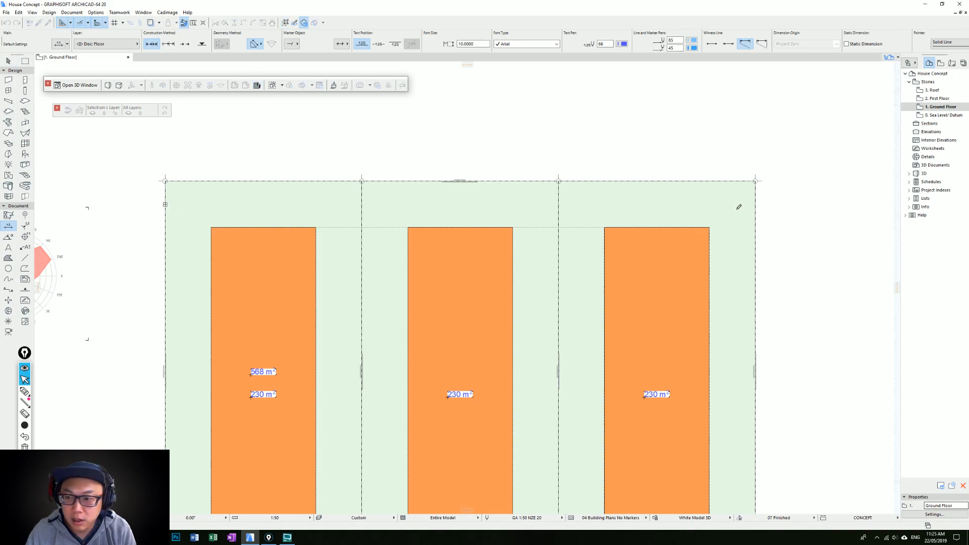
right_click(755, 202)
left_click(707, 210)
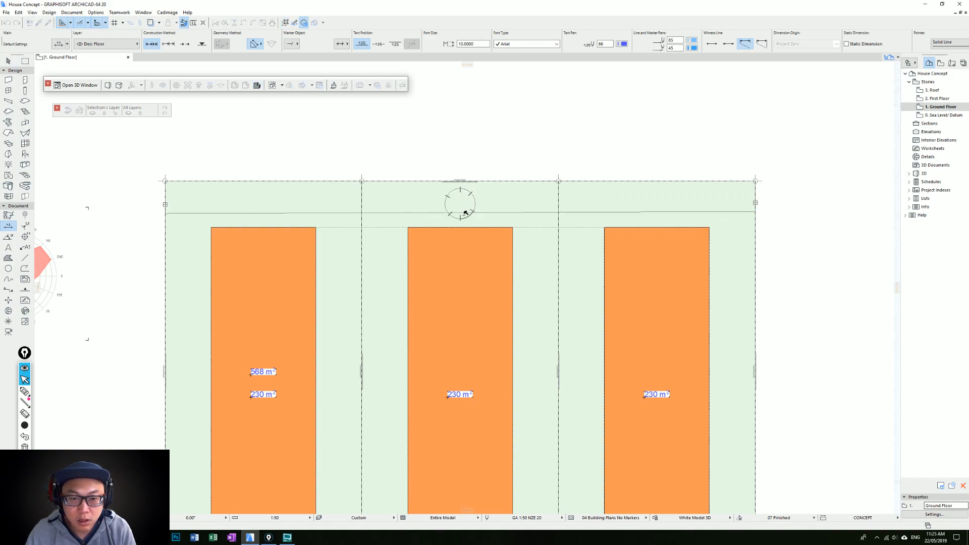
left_click(477, 204)
key("ctrl+z")
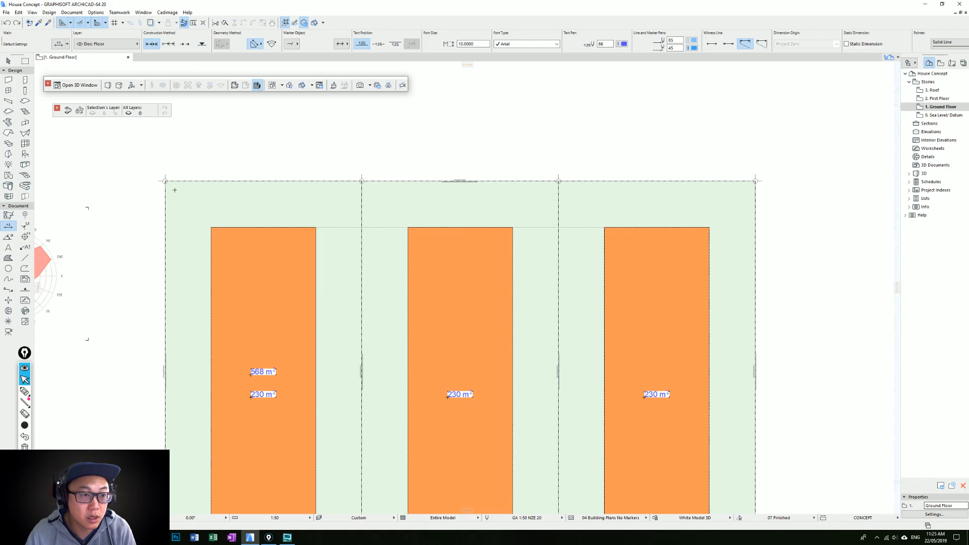
left_click(165, 181)
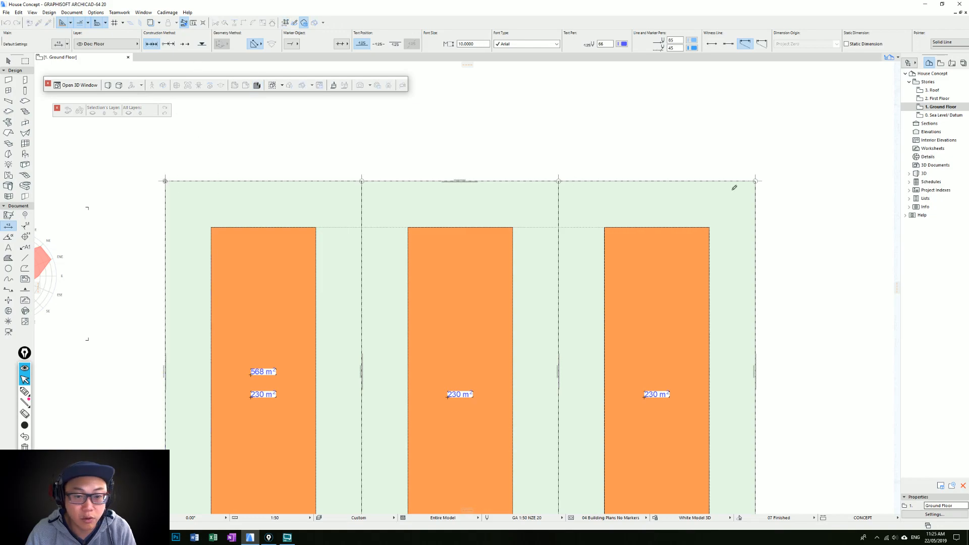
scroll(578, 188, "down", 1)
scroll(368, 171, "up", 6)
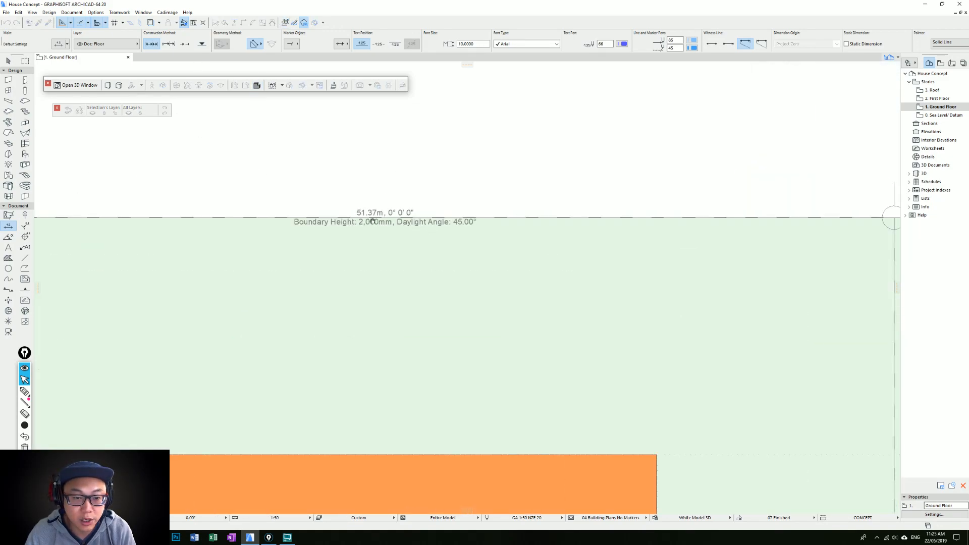
scroll(379, 210, "down", 6)
middle_click_drag(389, 216, 540, 220)
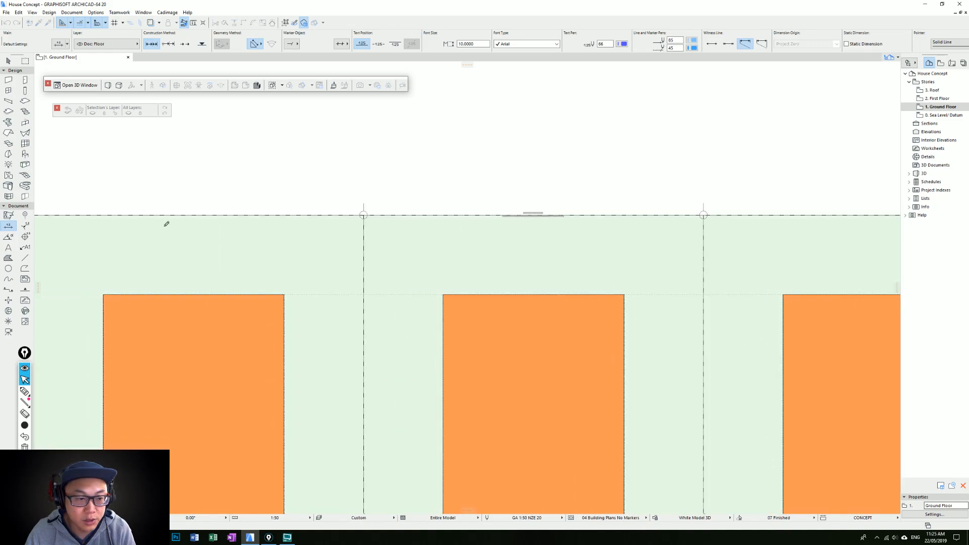
middle_click_drag(110, 231, 254, 235)
left_click(169, 219)
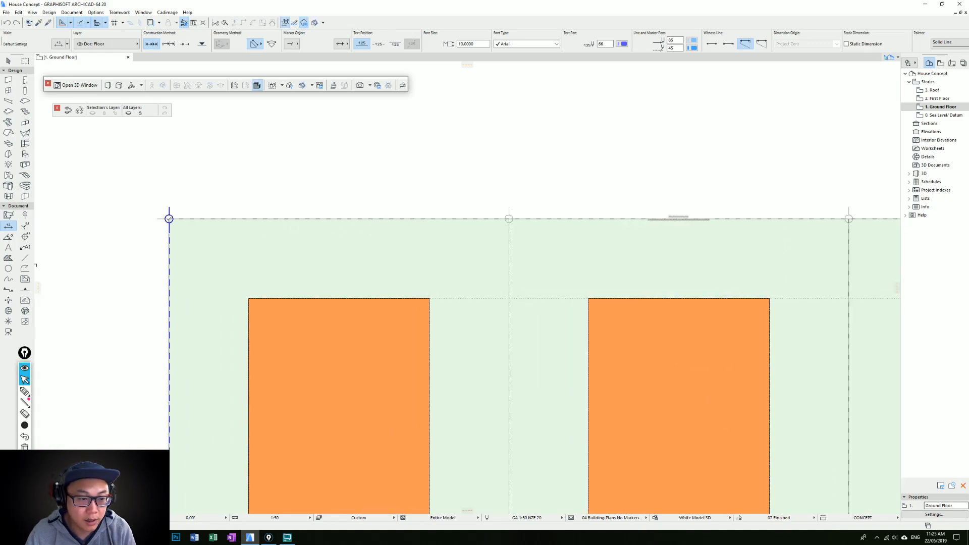
key("Escape")
Select the upper site boundary of the three-lot layout to check its length.
scroll(581, 219, "down", 1)
left_click(591, 219)
scroll(407, 220, "down", 1)
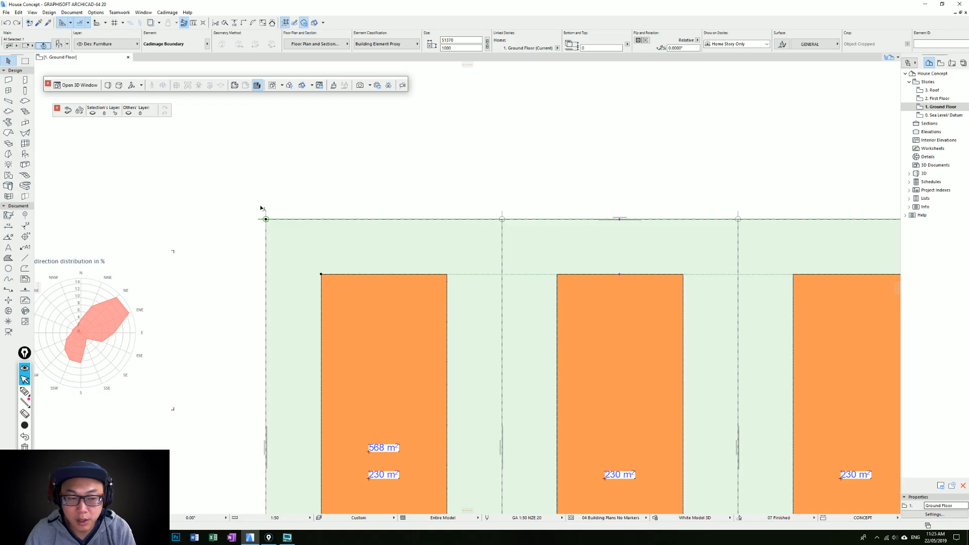
Dimension the width of the first lot in the three-lot layout between its side boundaries.
left_click(15, 228)
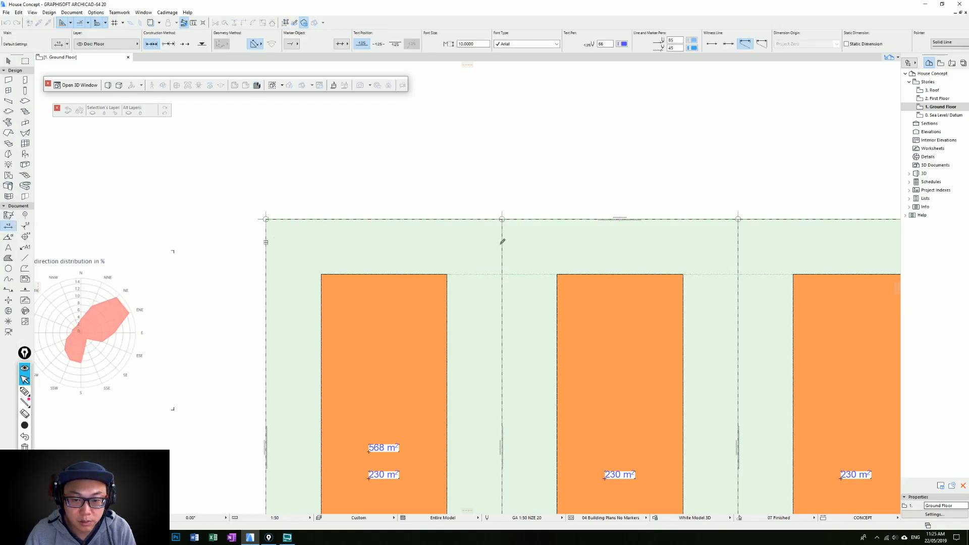
right_click(470, 174)
left_click(487, 224)
left_click(368, 262)
Read the length, boundary height and daylight angle on the first lot's outer side boundary.
scroll(531, 215, "down", 1)
middle_click_drag(531, 215, 440, 201)
scroll(452, 142, "down", 1)
scroll(310, 331, "up", 6)
scroll(287, 290, "up", 3)
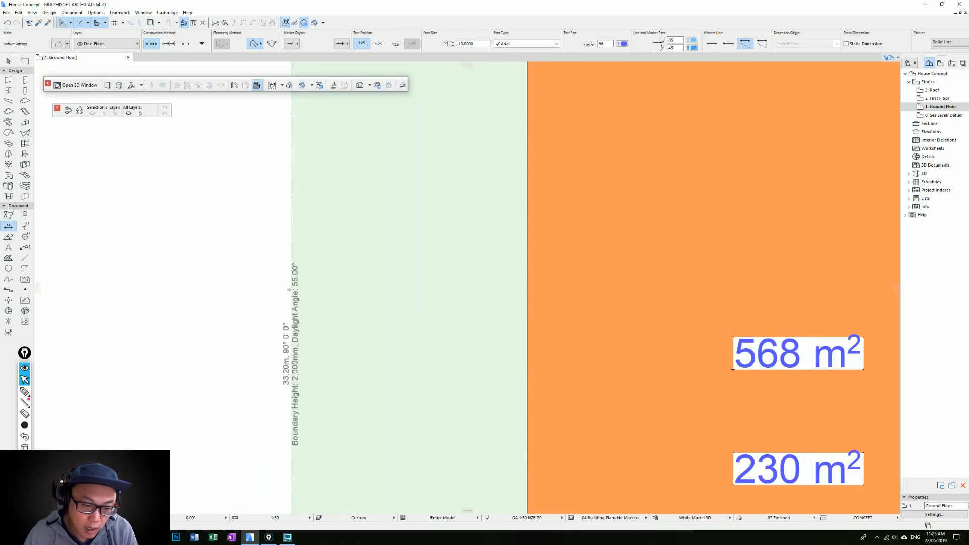
Leave the Dimension tool and examine how the building footprints sit within the three-lot layout.
scroll(291, 361, "down", 8)
middle_click_drag(446, 236, 466, 186)
key("Escape")
scroll(441, 245, "up", 3)
scroll(446, 285, "up", 1)
scroll(514, 225, "down", 3)
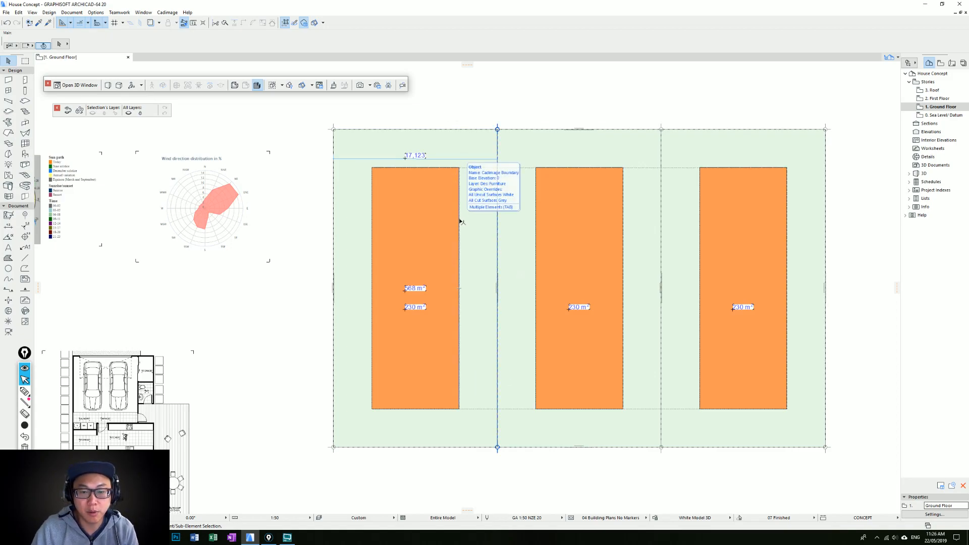
mouse_move(451, 168)
middle_mouse_down()
mouse_move(455, 182)
mouse_move(459, 176)
middle_mouse_up()
scroll(482, 168, "up", 2)
scroll(469, 171, "down", 3)
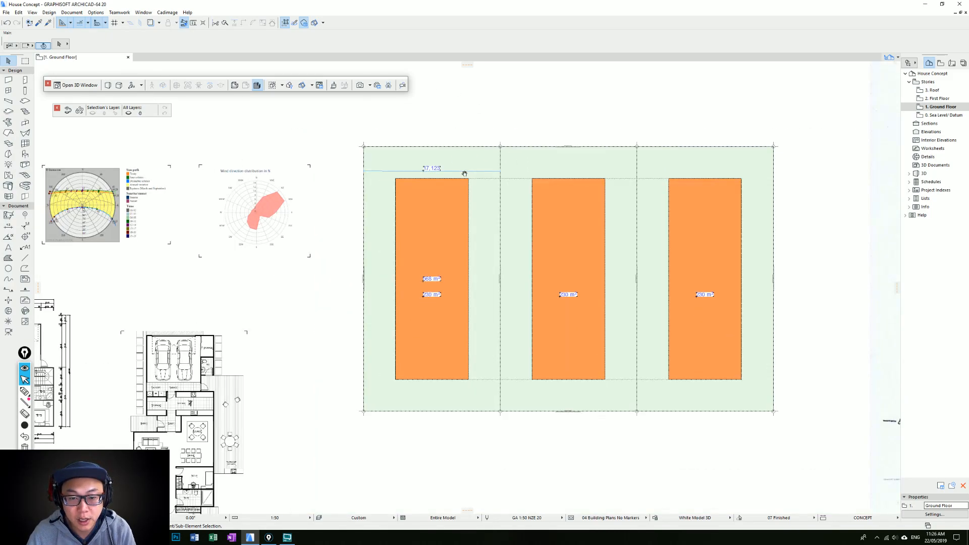
Measure the width and length of the first lot's orange building footprint, and remove the first lot's width dimension.
scroll(463, 169, "up", 3)
left_click(481, 181)
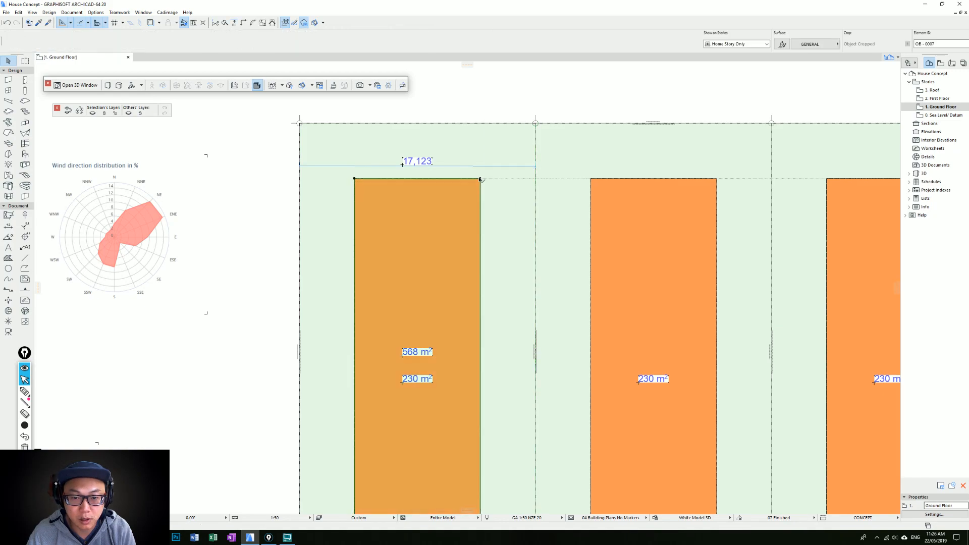
left_click(480, 190)
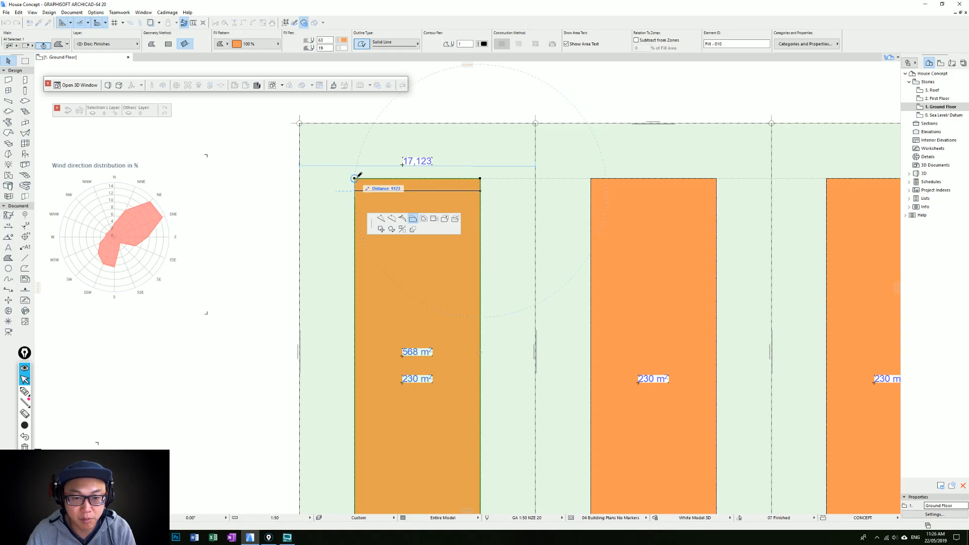
middle_click_drag(442, 211, 402, 107)
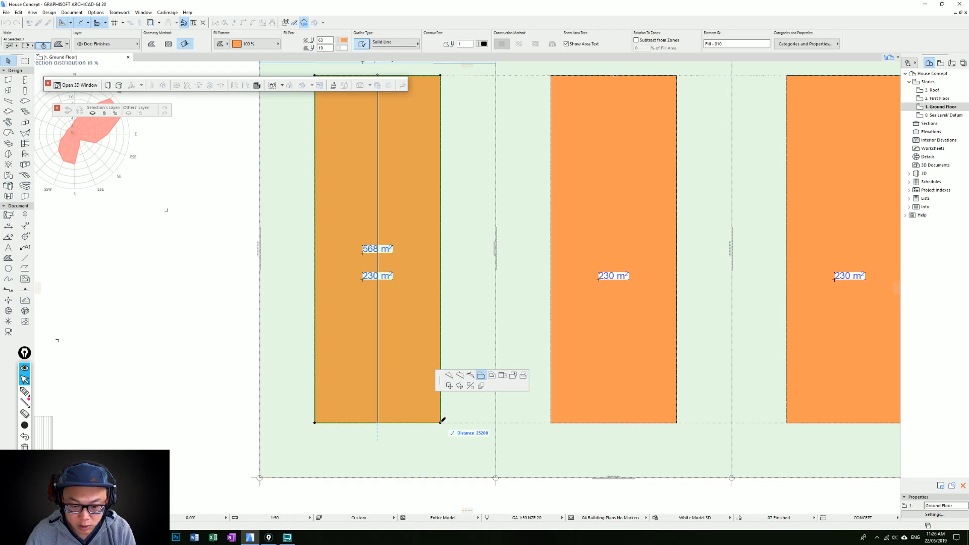
scroll(429, 298, "down", 4)
key("Escape")
key("Escape")
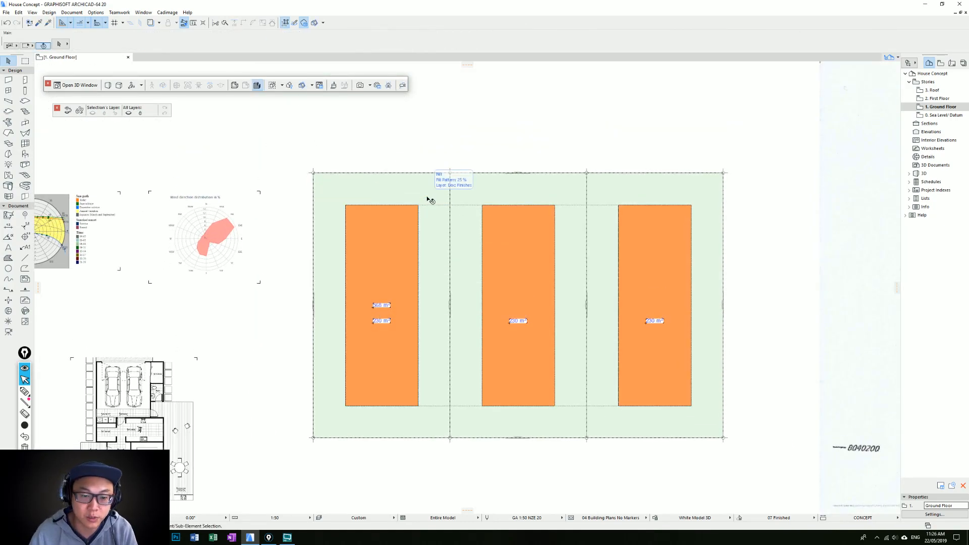
Select the first lot's orange footprint to compare its area with the lot area, and clear the selection.
middle_click_drag(465, 231, 366, 214)
scroll(424, 279, "up", 2)
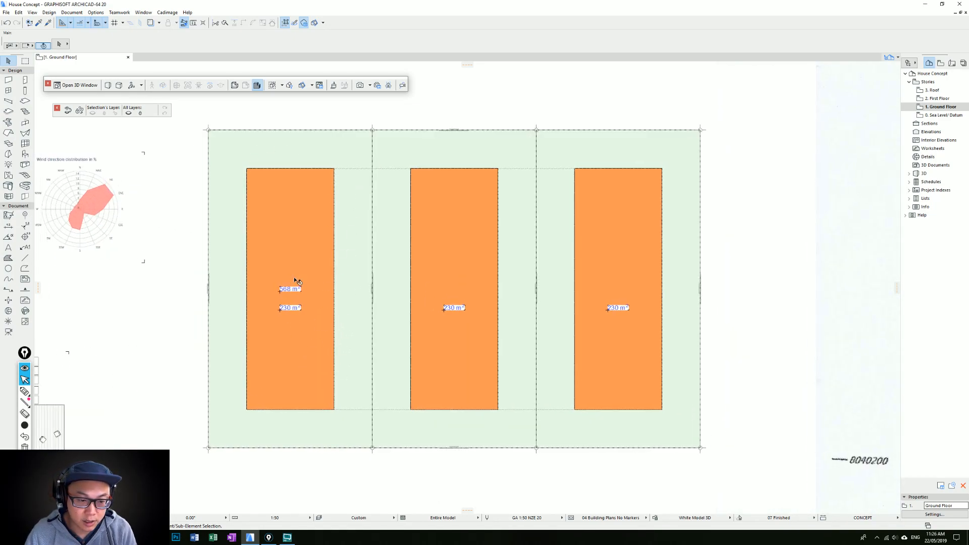
mouse_move(300, 289)
middle_mouse_down()
mouse_move(367, 288)
mouse_move(342, 286)
middle_mouse_up()
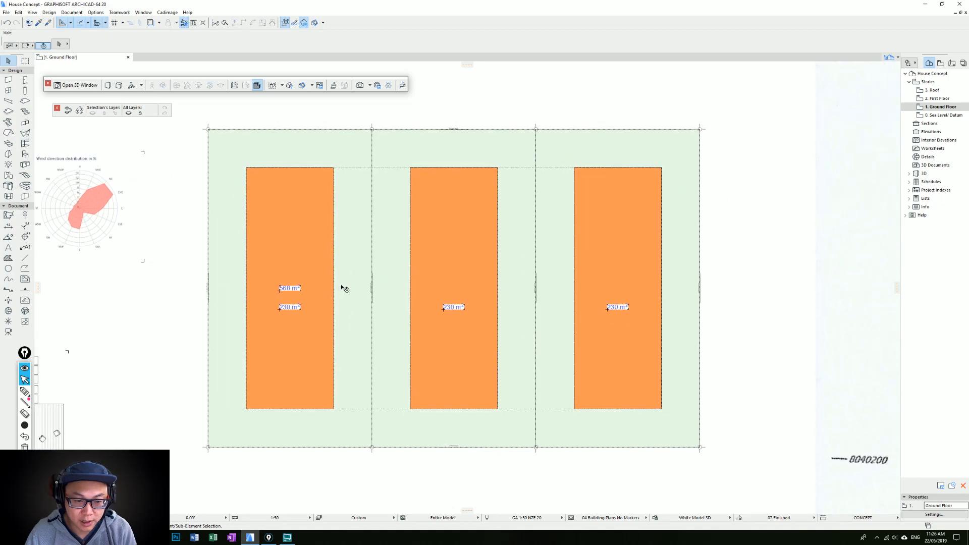
left_click(302, 235)
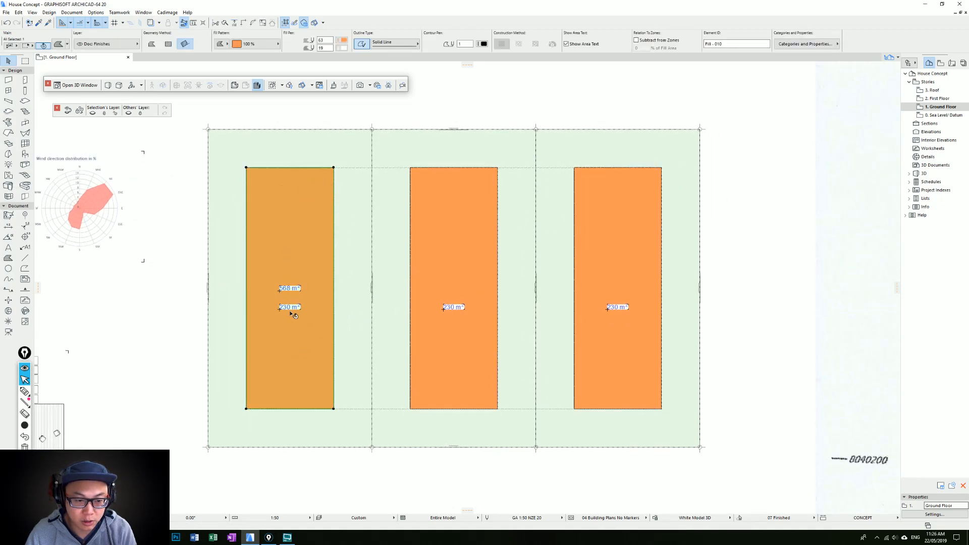
scroll(325, 314, "down", 2)
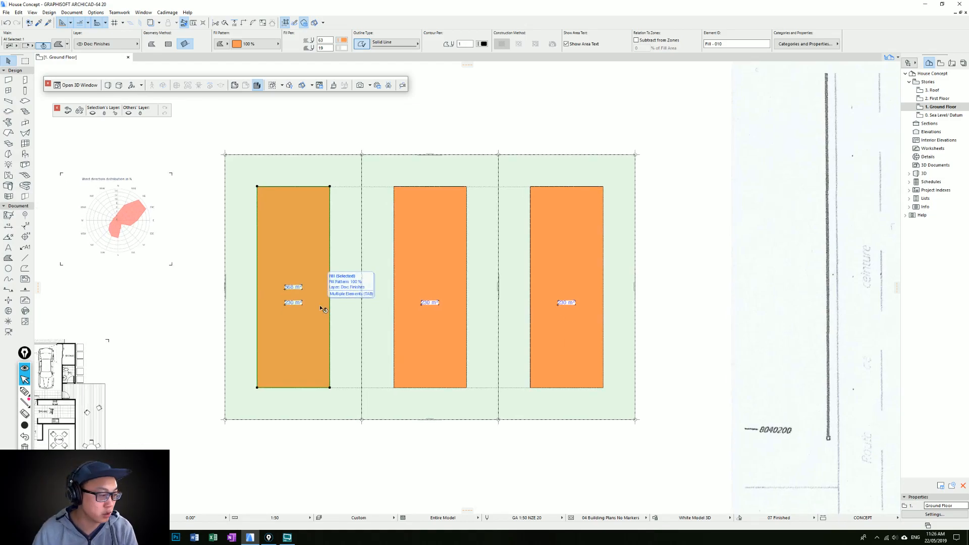
middle_click_drag(348, 298, 294, 289)
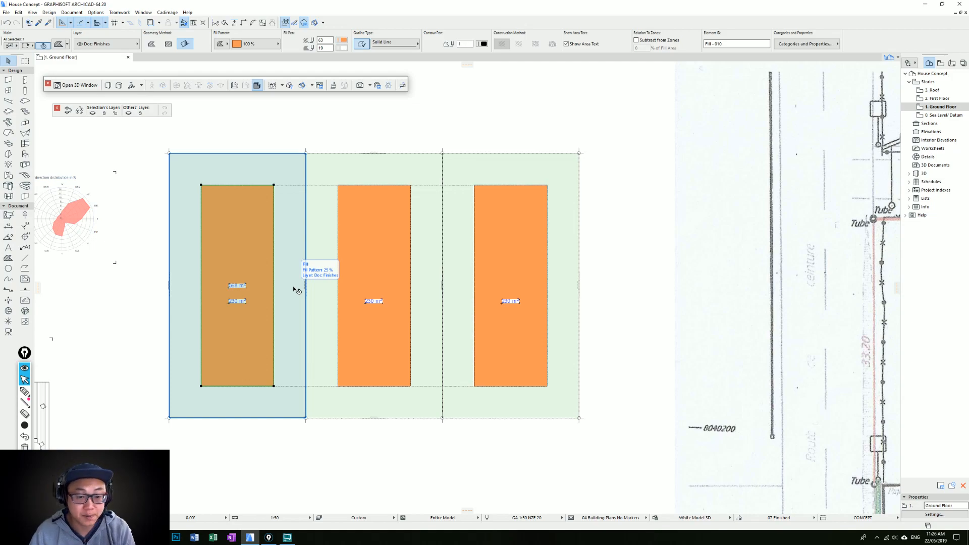
key("Escape")
Move the single-storey reference floor plan image so its garage corner meets the upper outer corner of the first lot's footprint.
middle_click_drag(411, 218, 362, 218)
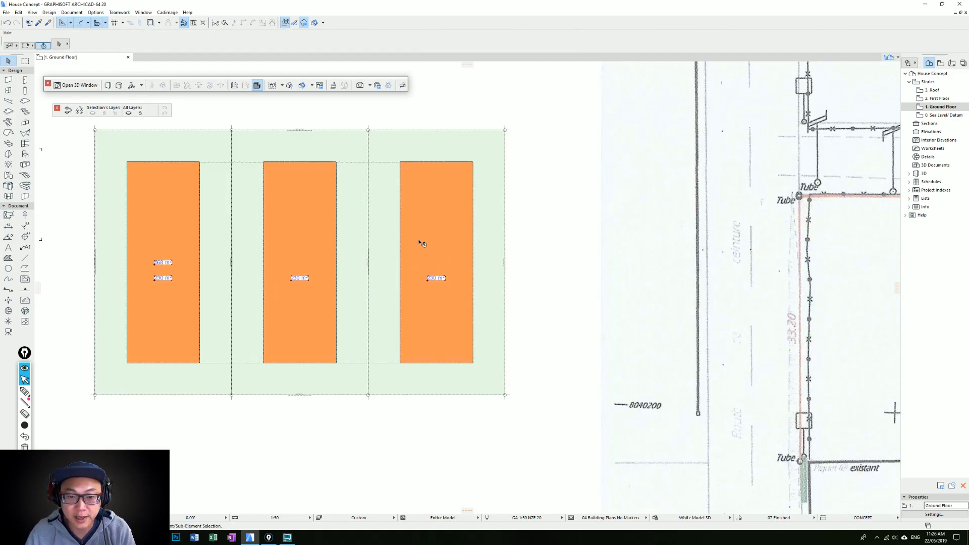
scroll(424, 244, "down", 3)
scroll(426, 255, "up", 1)
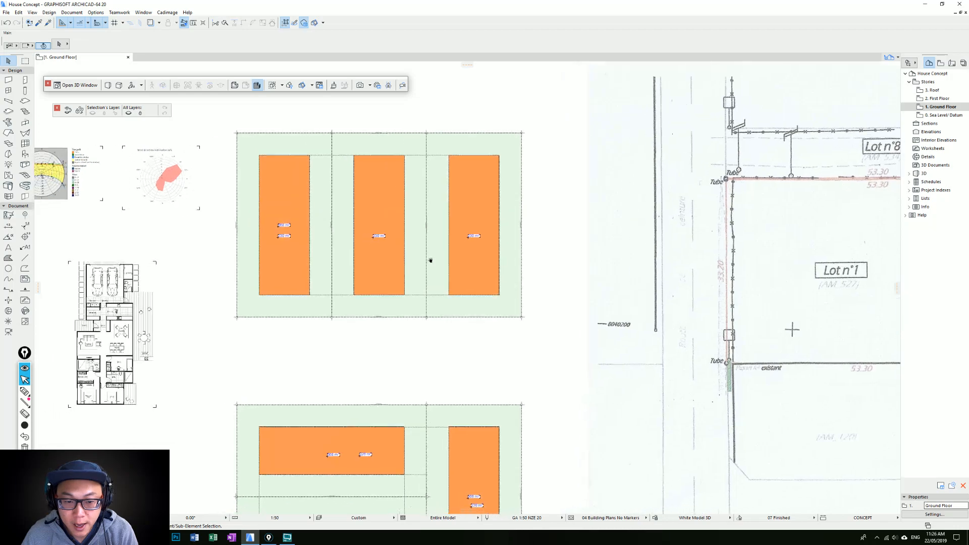
middle_click_drag(427, 261, 484, 290)
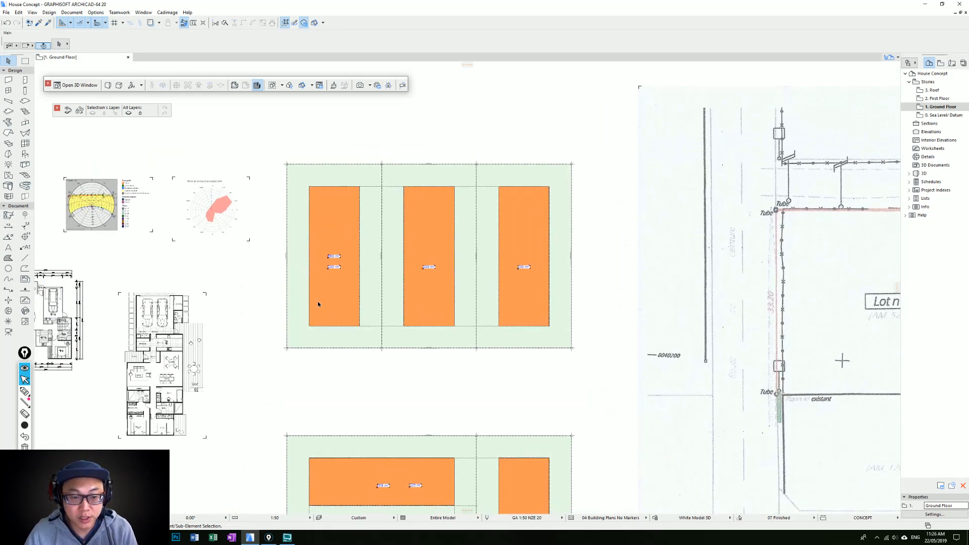
scroll(348, 304, "up", 2)
middle_click_drag(462, 280, 482, 270)
left_click(175, 265)
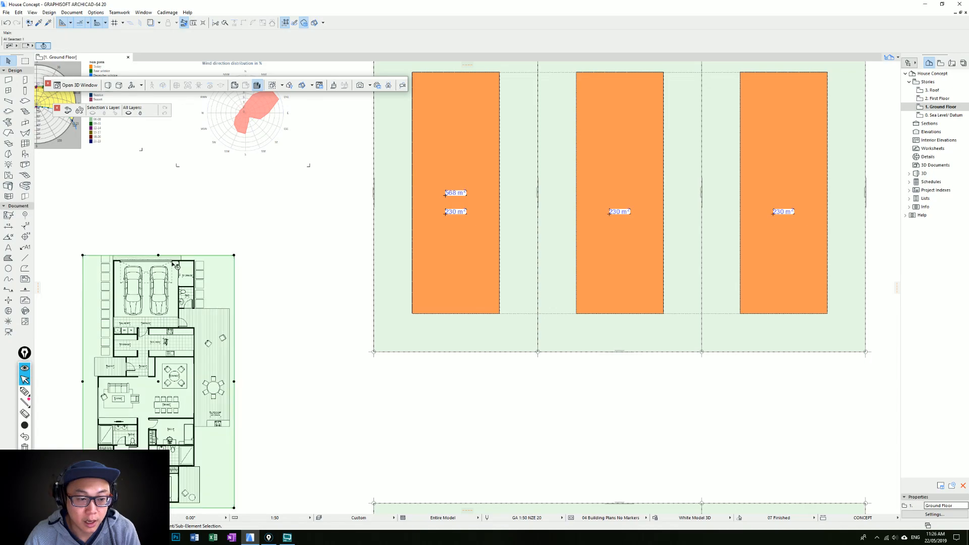
key("ctrl+d")
left_click(114, 261)
middle_click_drag(382, 177, 345, 296)
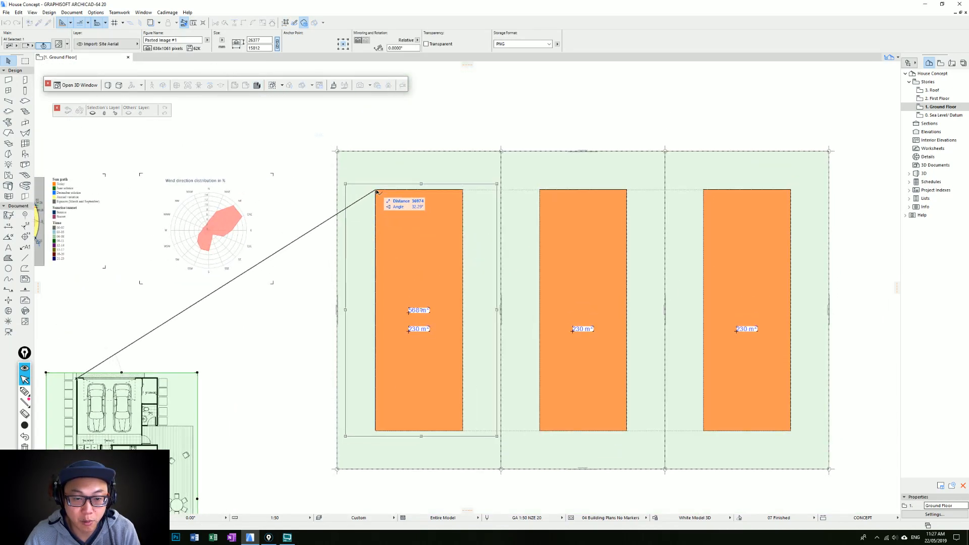
left_click(376, 190)
Bring the floor plan image in front of the first lot's fills and deselect it.
right_click(480, 185)
mouse_move(566, 259)
left_click(603, 261)
middle_click_drag(492, 220, 475, 221)
key("Escape")
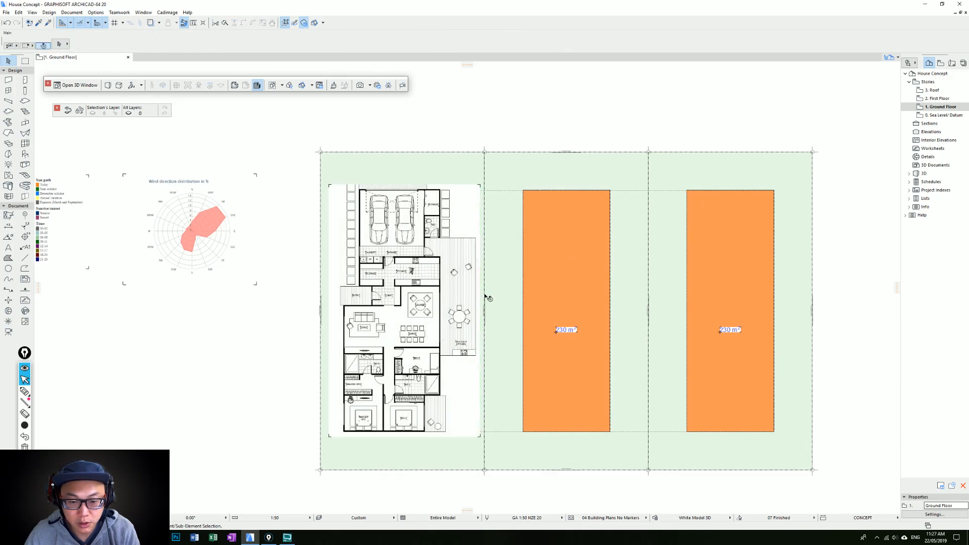
Sketch a car outside the first lot with pen arrows showing it entering the garage and backing out onto the road.
scroll(404, 180, "up", 1)
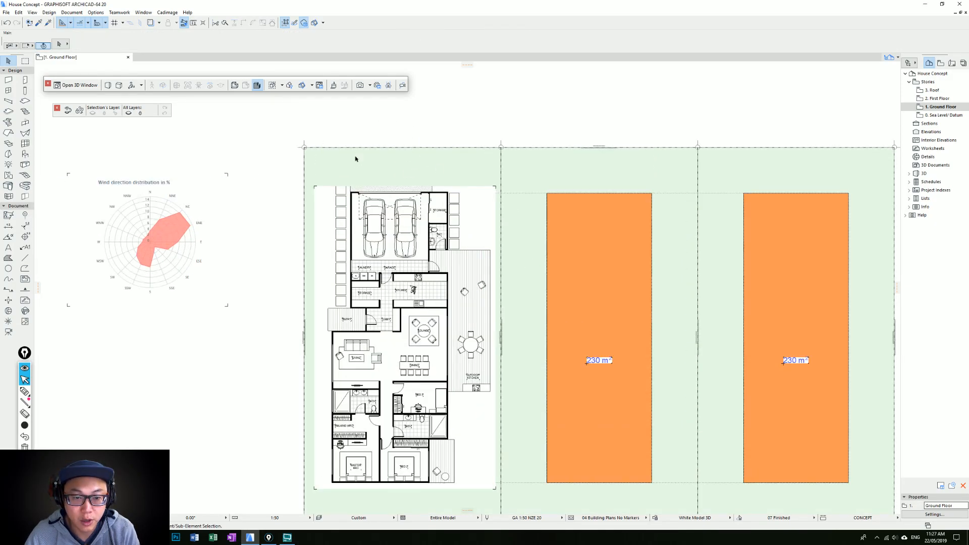
middle_click_drag(408, 168, 406, 246)
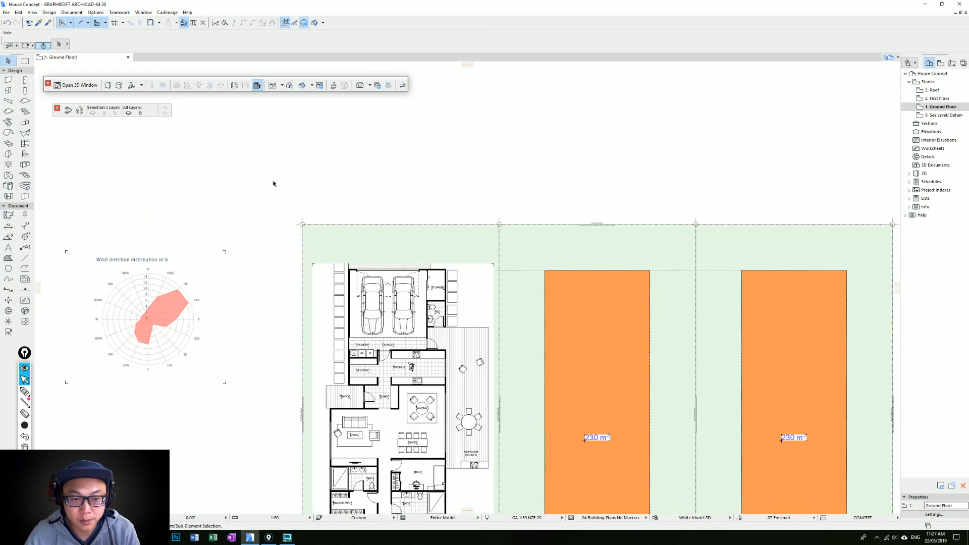
left_click(384, 249)
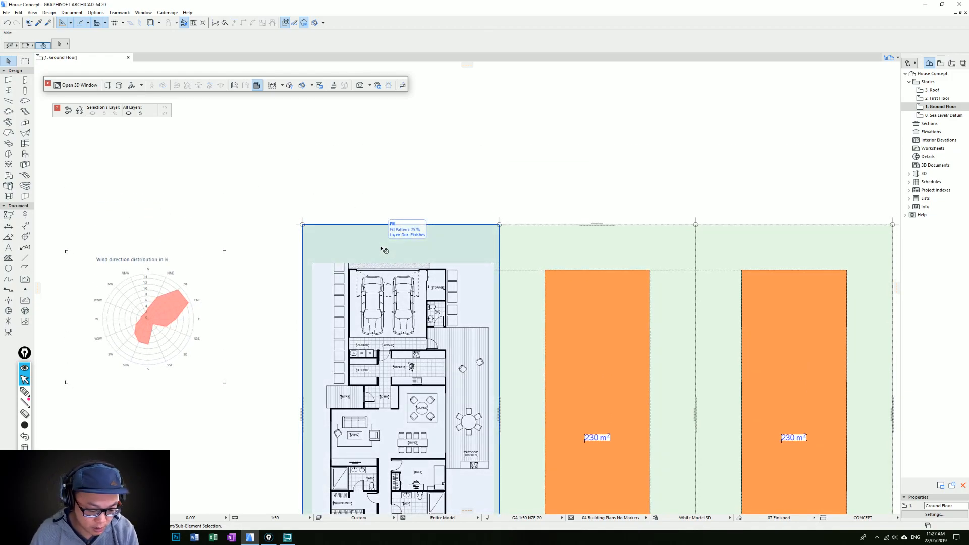
left_click(25, 391)
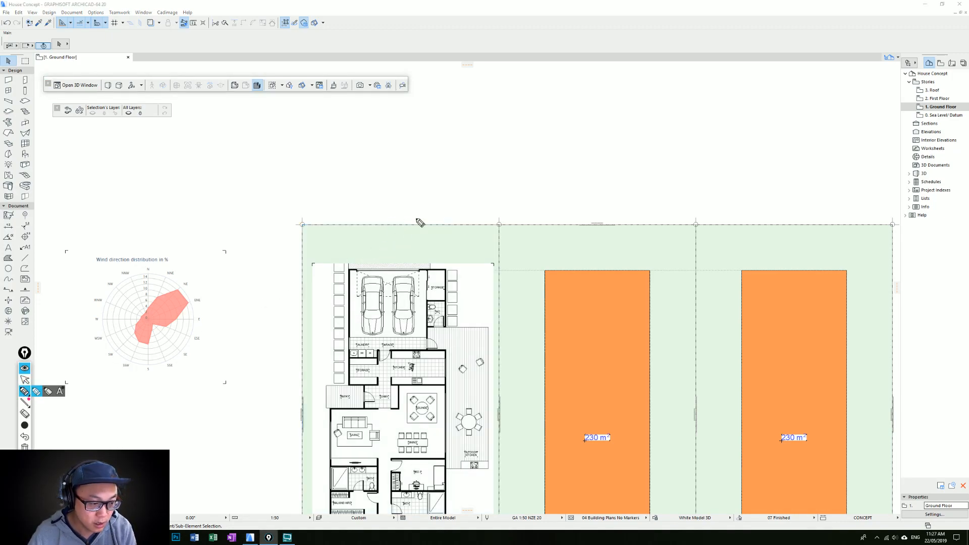
mouse_move(351, 201)
left_mouse_down()
mouse_move(337, 204)
mouse_move(363, 206)
left_mouse_up()
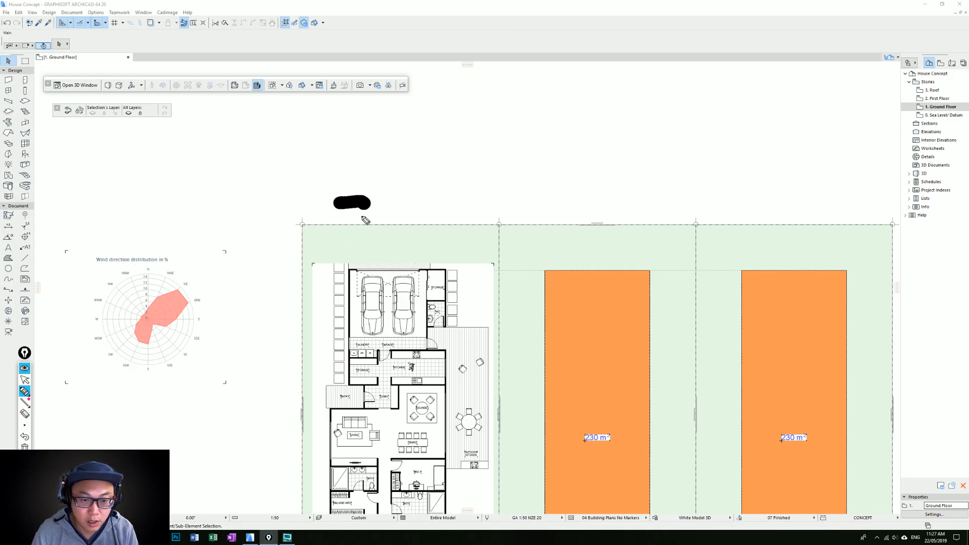
left_click_drag(355, 201, 384, 266)
mouse_move(391, 256)
left_mouse_down()
mouse_move(394, 244)
mouse_move(457, 207)
mouse_move(447, 211)
left_mouse_up()
scroll(680, 238, "up", 5)
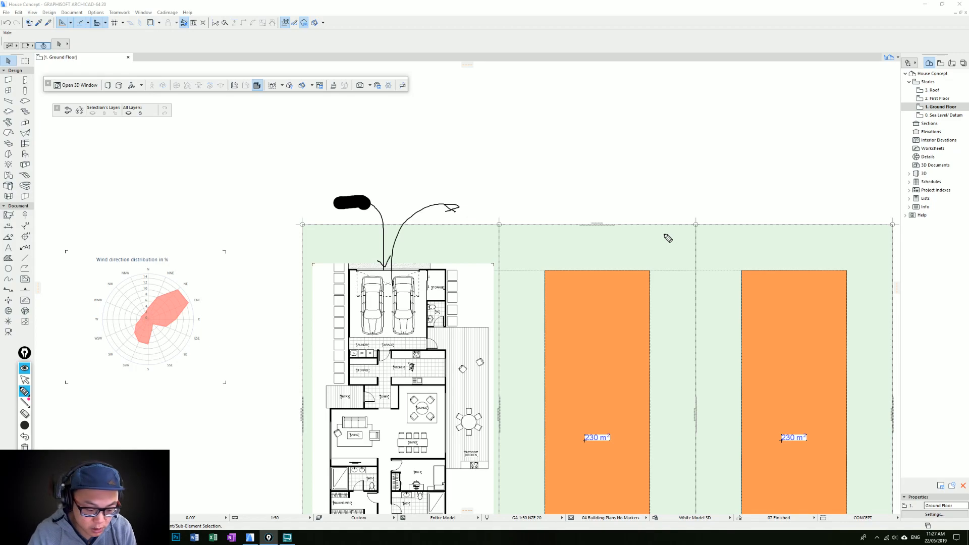
key("ctrl+shift+2")
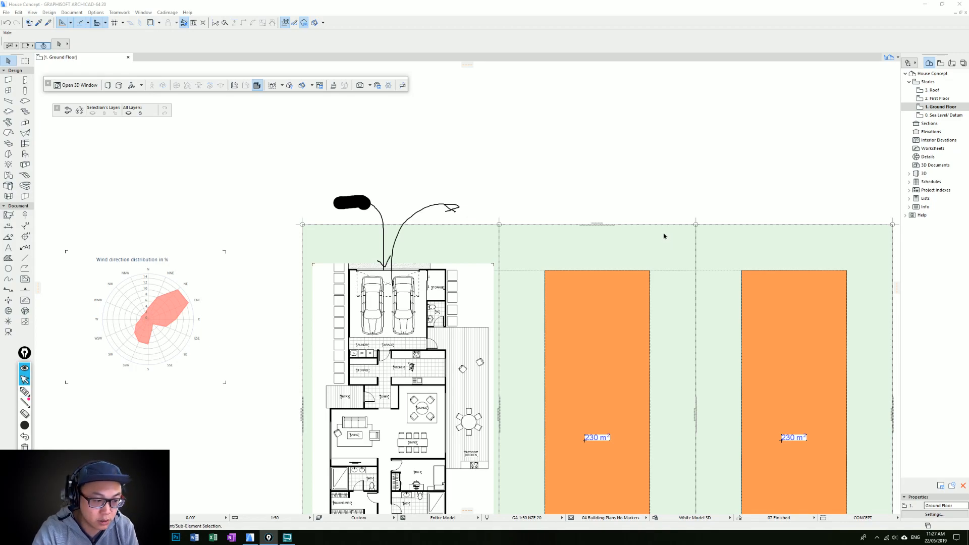
Examine the road frontage on the site survey and the surrounding streets on the aerial photo for vehicle access.
scroll(665, 235, "down", 4)
middle_click_drag(595, 229, 235, 245)
middle_click_drag(740, 302, 571, 274)
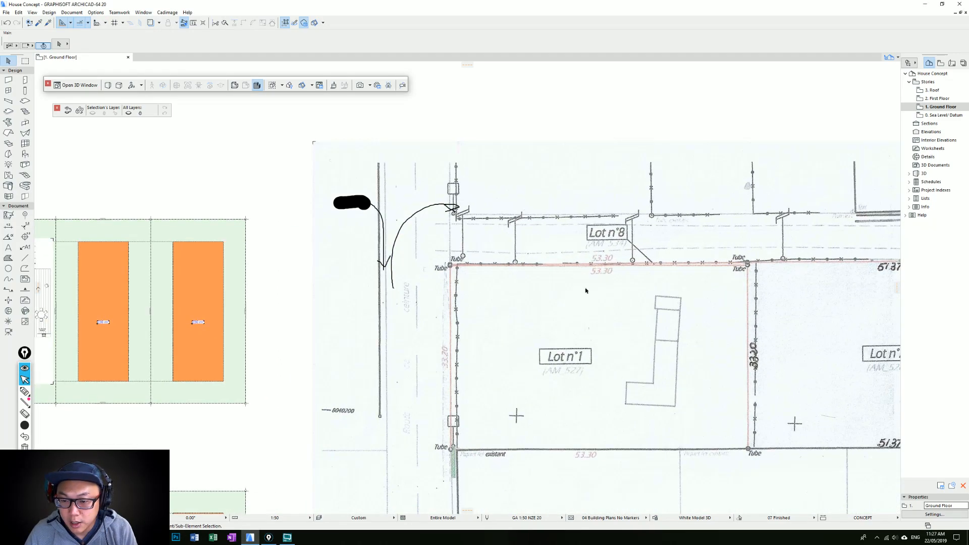
scroll(706, 301, "down", 4)
middle_click_drag(691, 249, 618, 423)
middle_click_drag(621, 173, 469, 448)
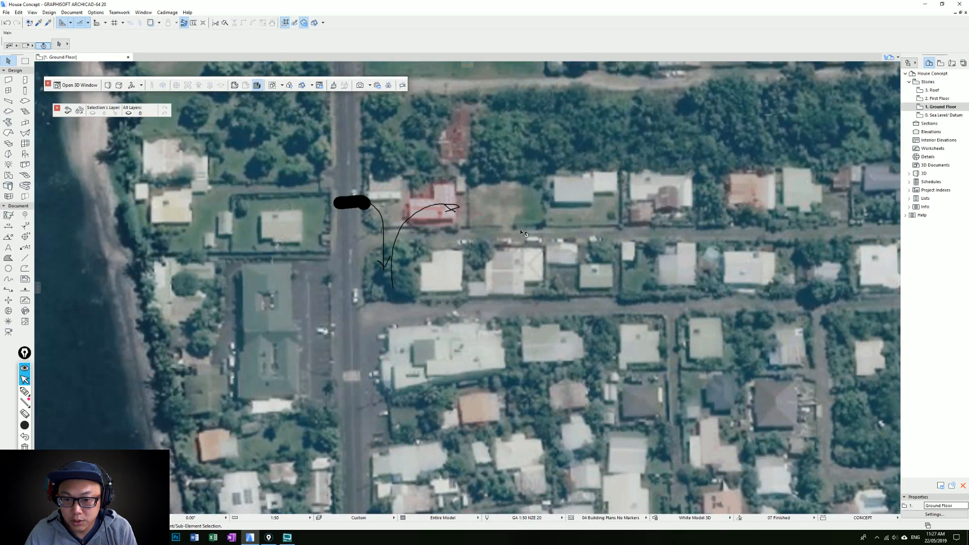
middle_click_drag(471, 284, 519, 245)
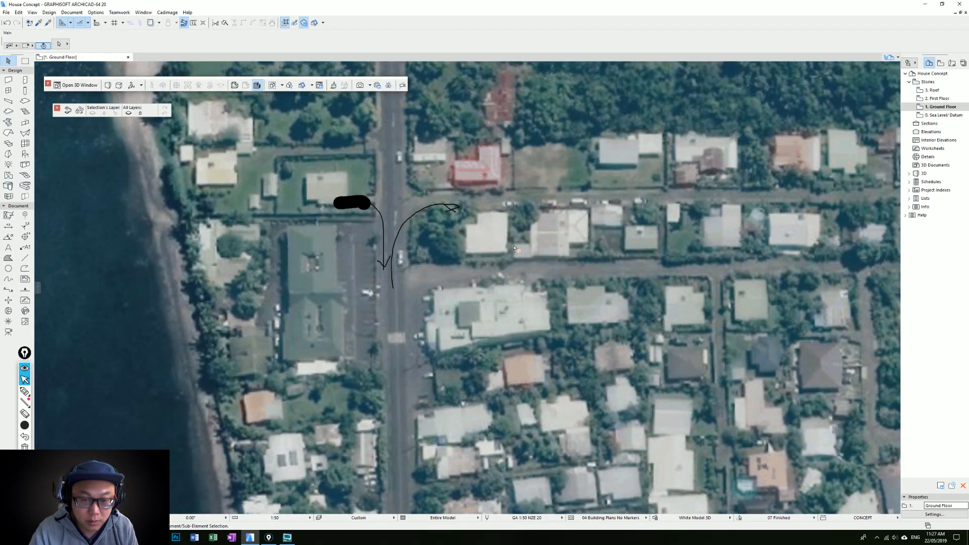
scroll(614, 288, "down", 2)
middle_click_drag(613, 122, 576, 208)
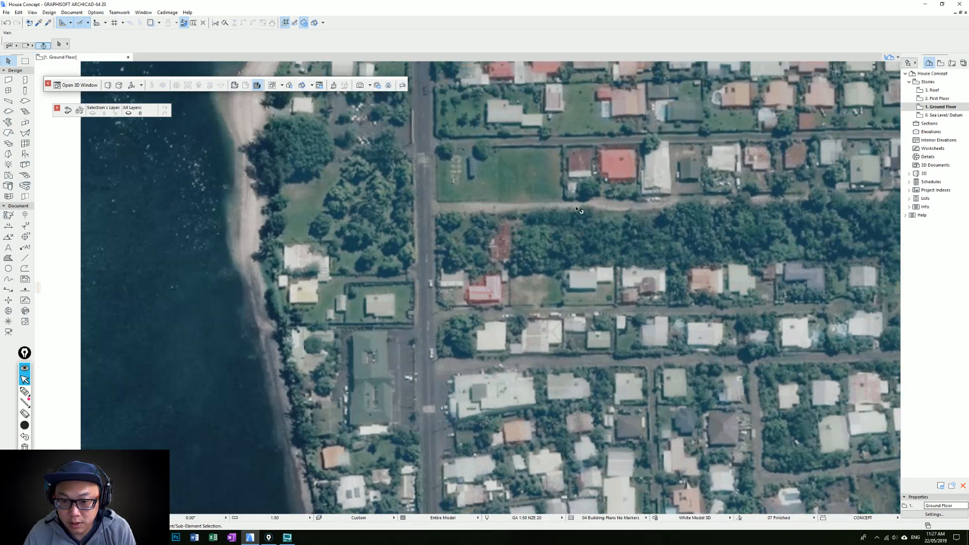
scroll(616, 216, "down", 1)
middle_click_drag(485, 216, 352, 246)
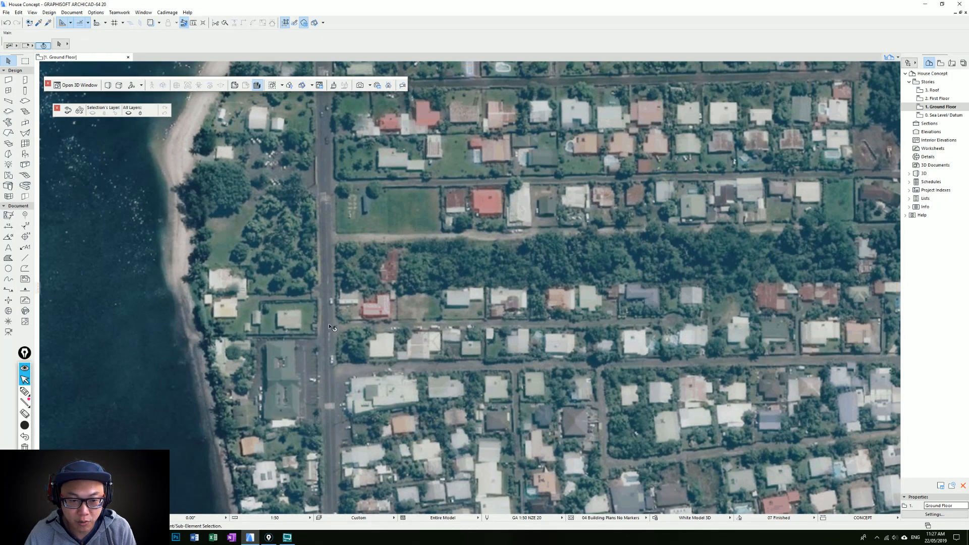
middle_click_drag(613, 246, 550, 244)
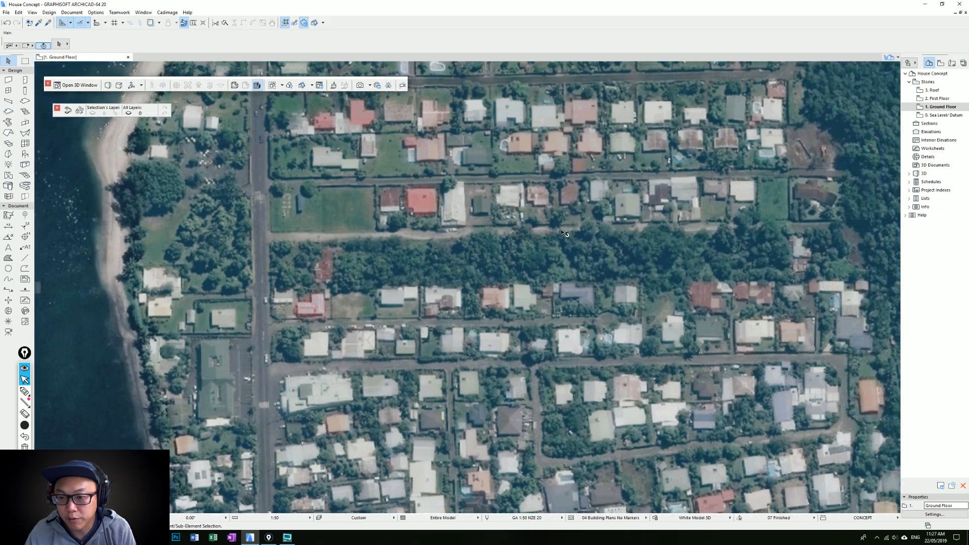
Sketch with the pen a car's curved entry into the first lot's garage and a hatched driveway in front of it.
middle_click_drag(311, 342, 580, 190)
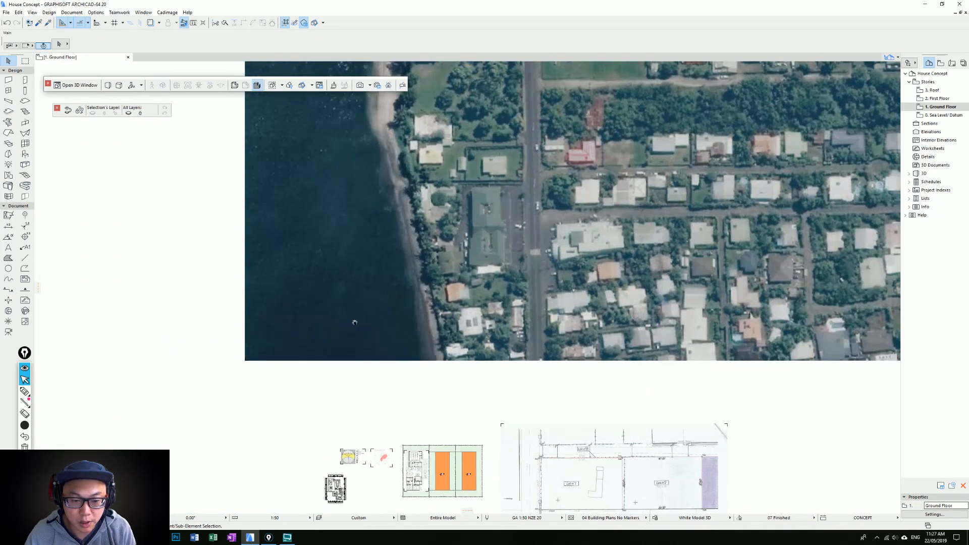
middle_click_drag(357, 354, 393, 232)
scroll(593, 348, "up", 2)
scroll(434, 348, "up", 3)
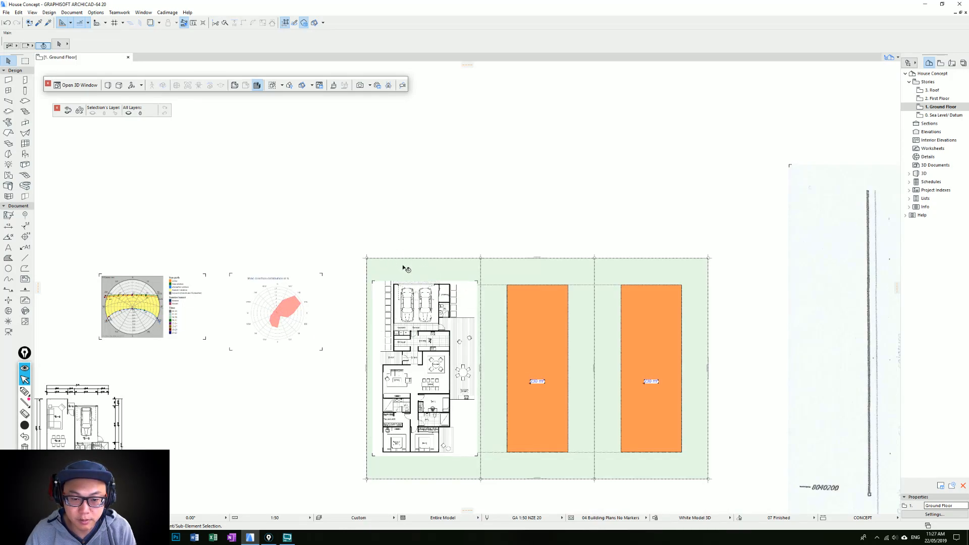
scroll(437, 301, "up", 3)
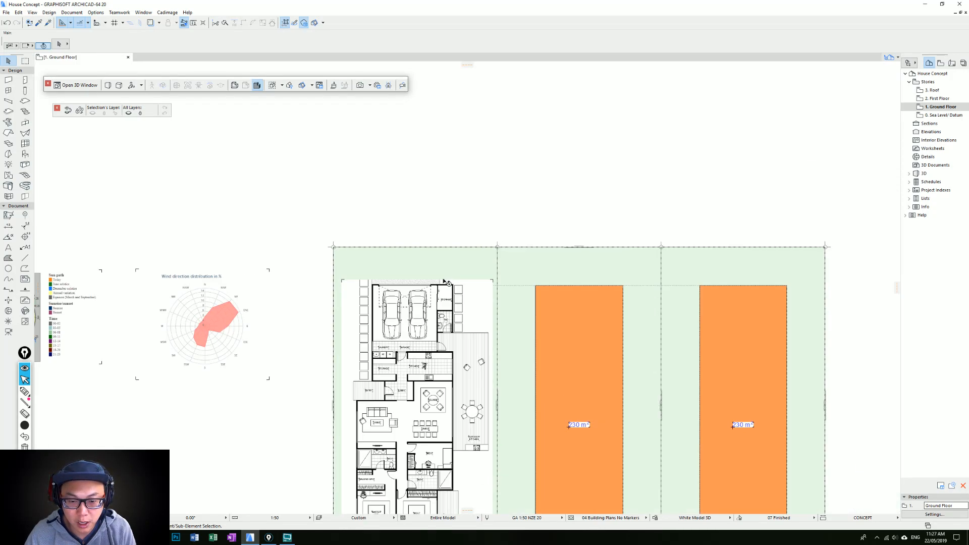
left_click(455, 220)
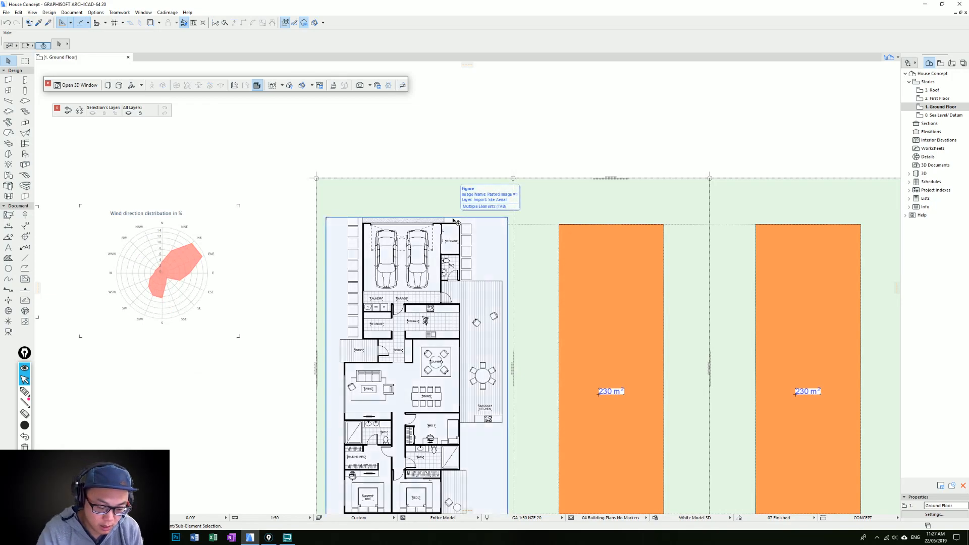
key("ctrl+shift+3")
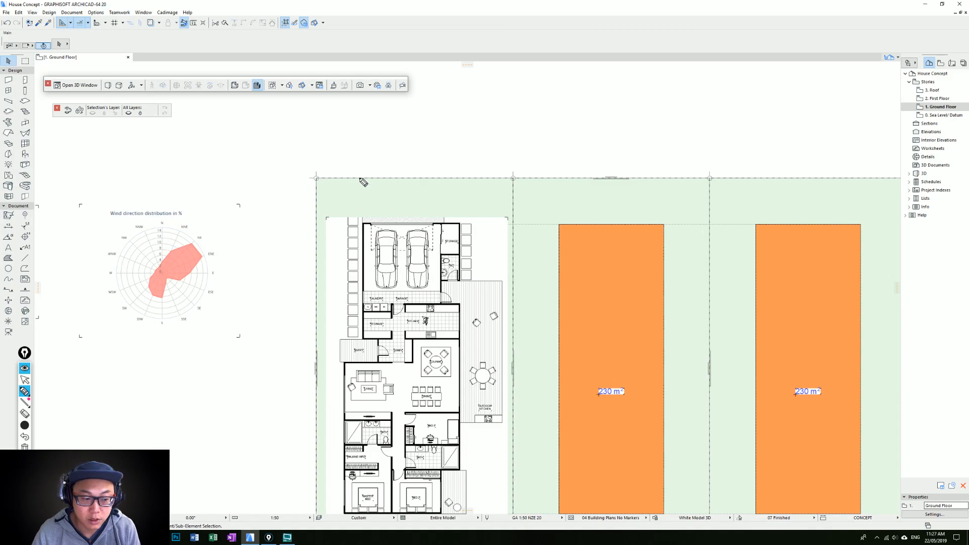
scroll(406, 257, "down", 5)
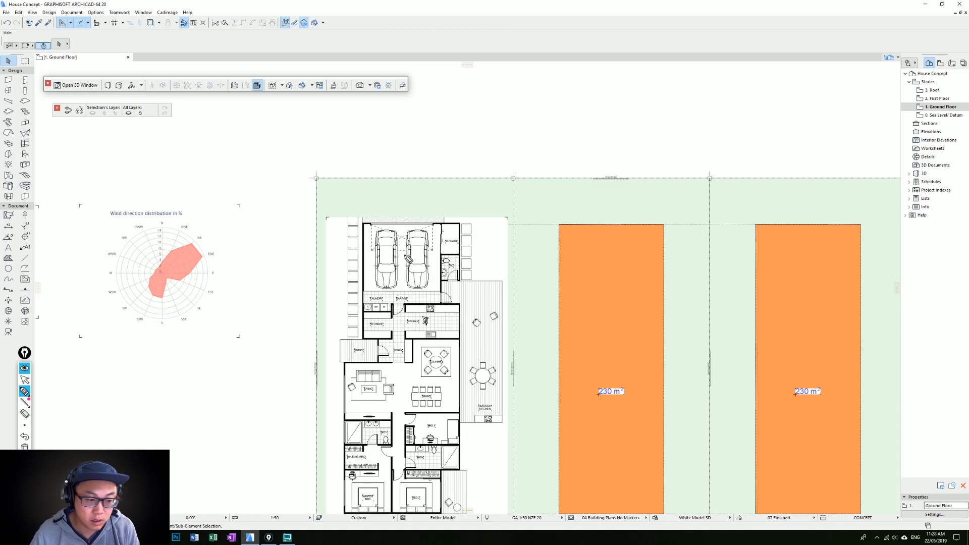
mouse_move(341, 165)
left_mouse_down()
mouse_move(385, 178)
mouse_move(393, 234)
left_mouse_up()
left_click_drag(365, 180, 370, 225)
left_click_drag(439, 184, 439, 223)
left_click_drag(370, 200, 406, 183)
mouse_move(372, 216)
left_mouse_down()
mouse_move(417, 185)
mouse_move(426, 189)
left_mouse_up()
left_click_drag(384, 226, 473, 185)
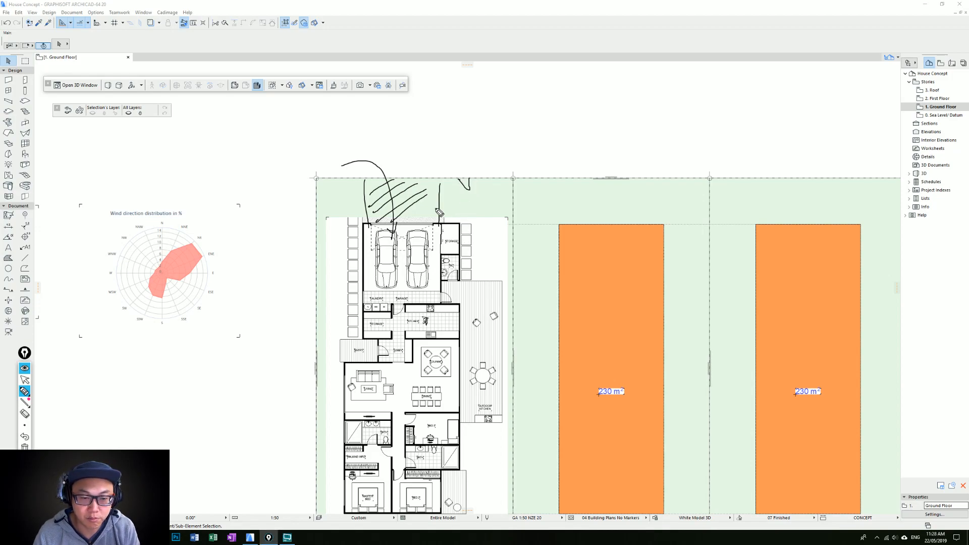
Mark the two side paths with pen arrows and a line between the living and bedroom areas, and clear the sketch.
left_click_drag(463, 175, 470, 281)
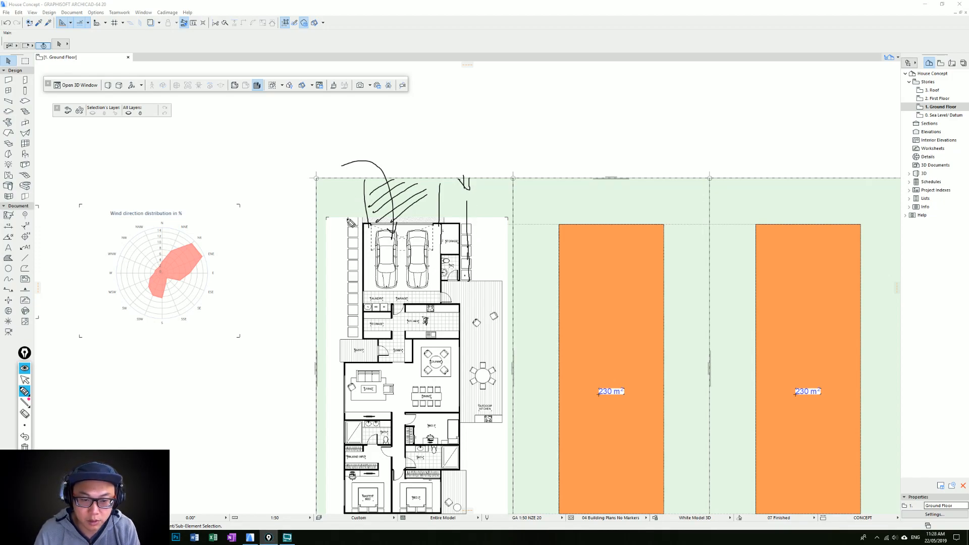
mouse_move(356, 199)
left_mouse_down()
mouse_move(356, 298)
mouse_move(362, 354)
mouse_move(369, 353)
left_mouse_up()
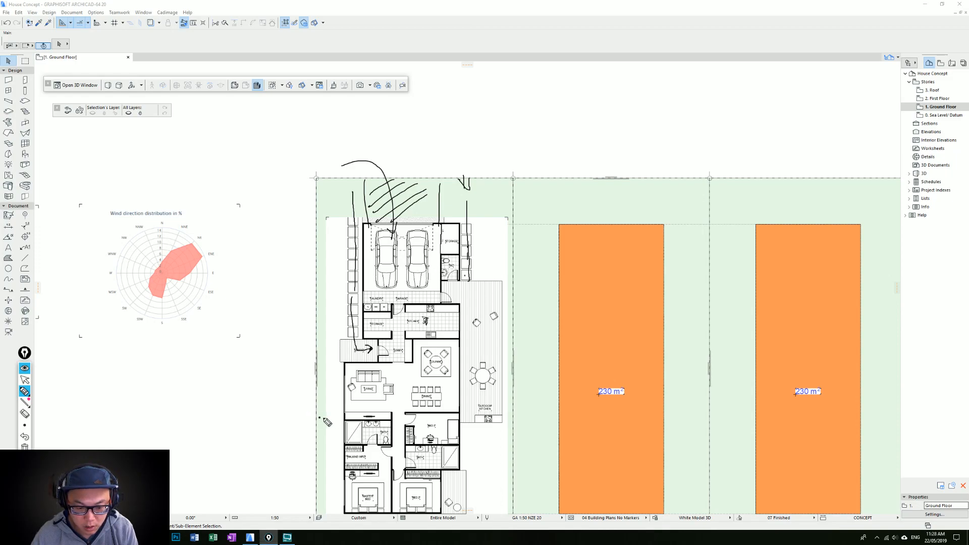
left_click_drag(319, 418, 504, 417)
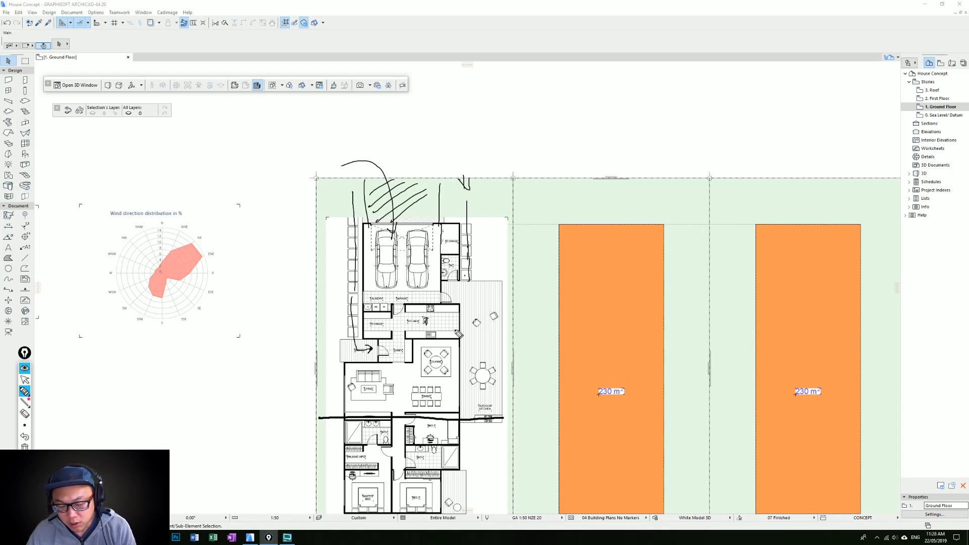
key("ctrl+shift+2")
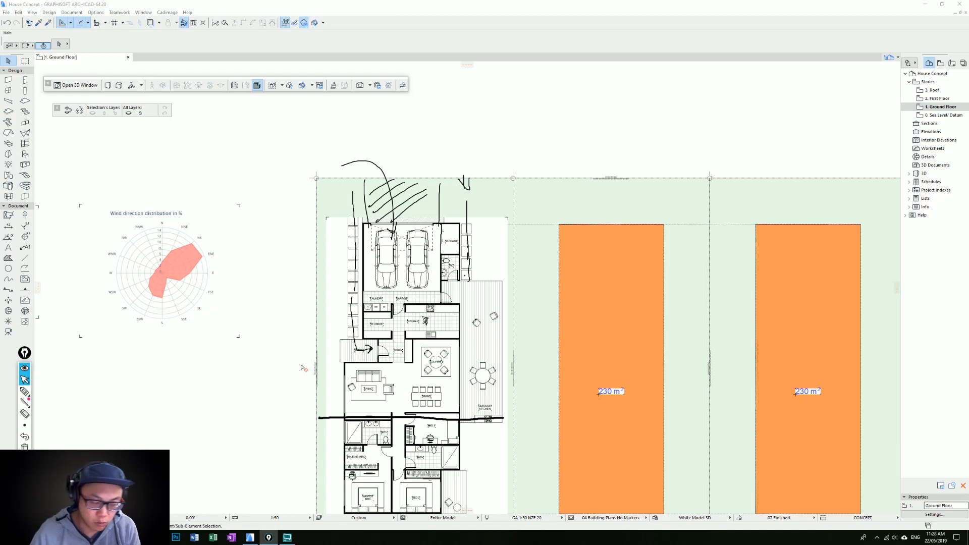
key("ctrl+shift+7")
Move the sun path diagram image onto Lot n°1 of the site survey, below the lot label.
scroll(284, 336, "down", 4)
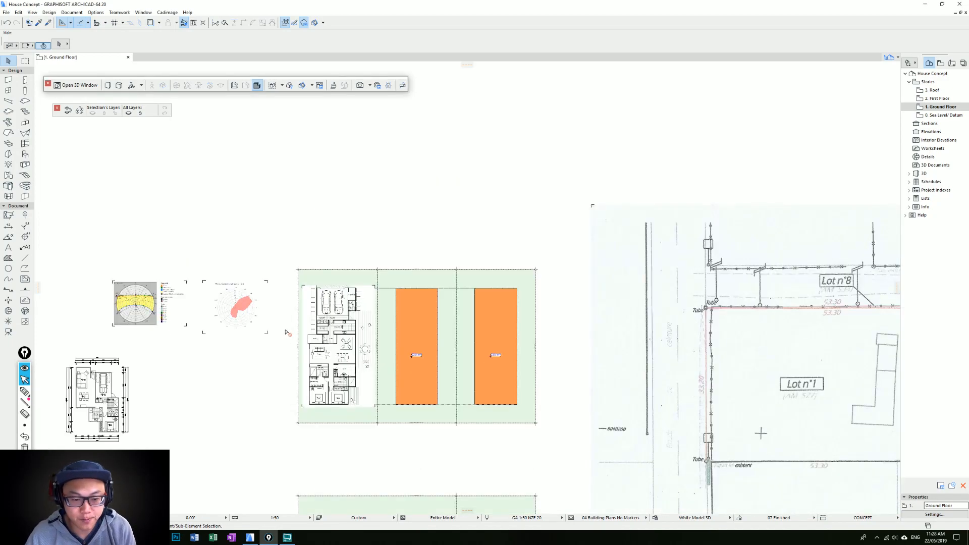
scroll(296, 295, "down", 2)
scroll(295, 297, "down", 3)
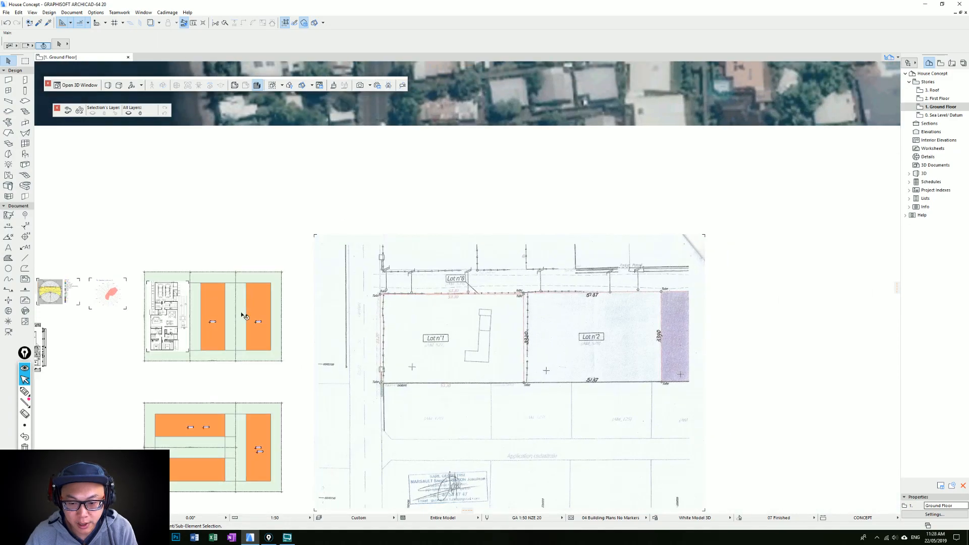
left_click(247, 298)
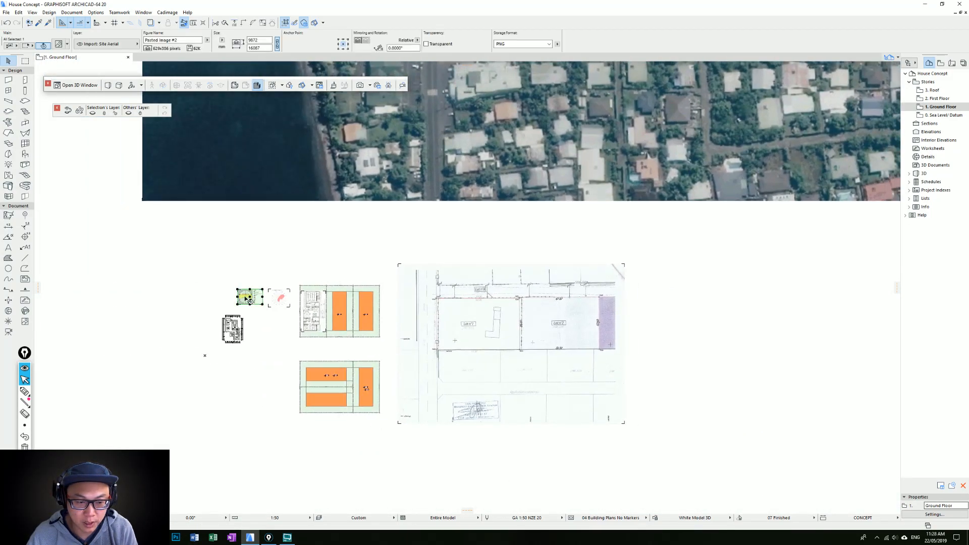
scroll(434, 323, "up", 4)
left_click_drag(357, 325, 399, 351)
scroll(399, 351, "up", 2)
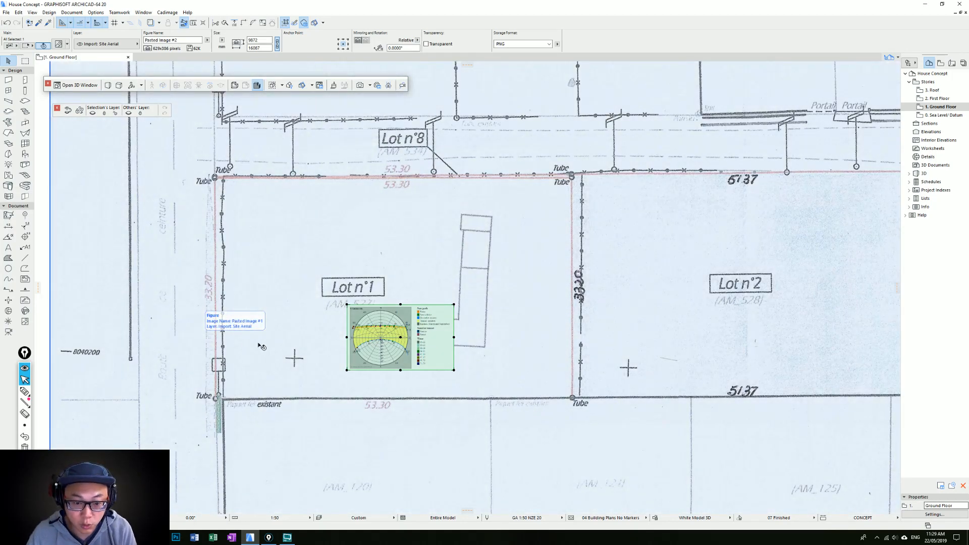
scroll(386, 344, "up", 2)
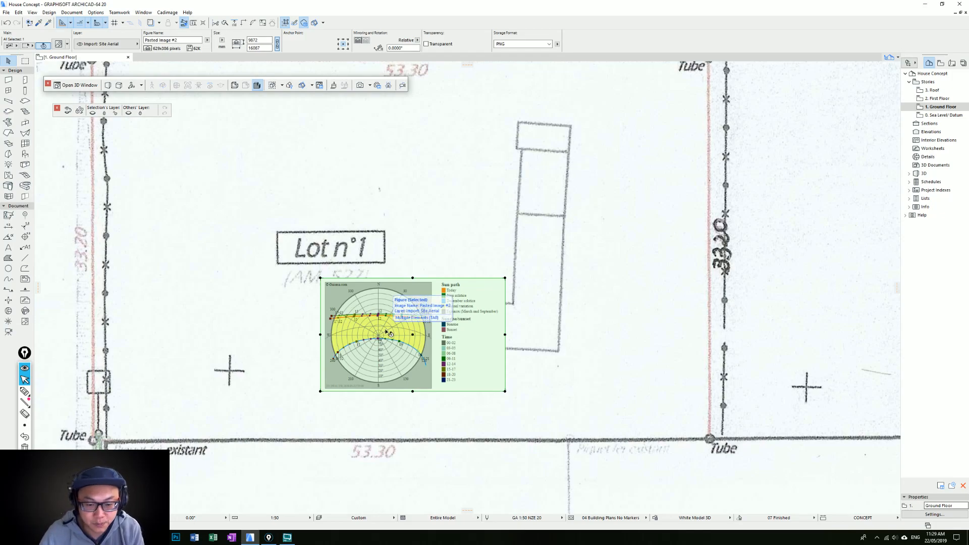
Sketch above the site survey a ground line with a box-shaped house and the sun's arc passing over it.
scroll(389, 333, "down", 5)
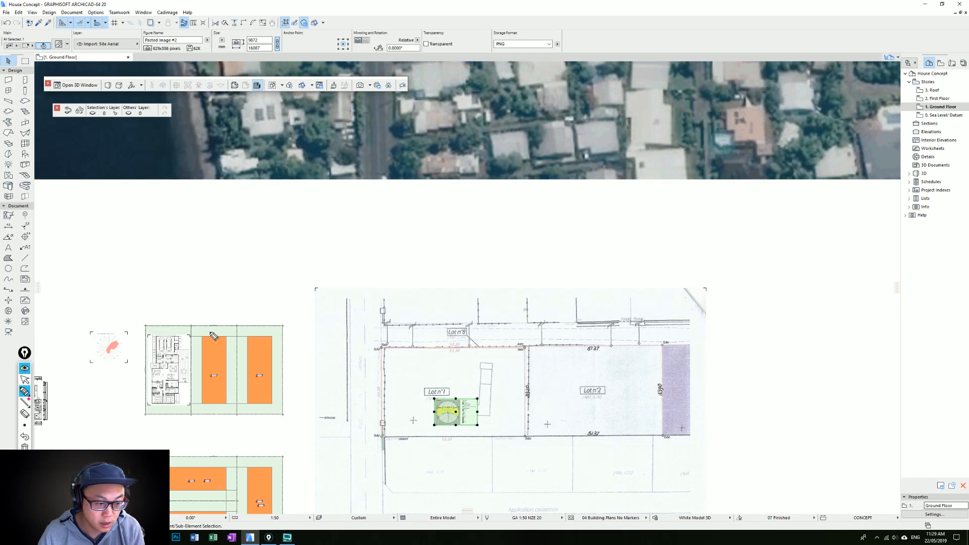
left_click_drag(384, 261, 583, 257)
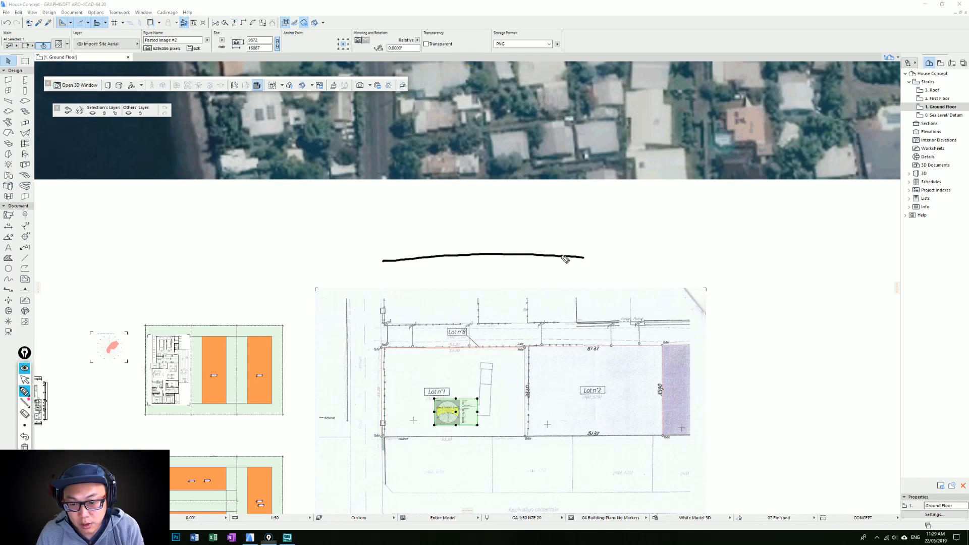
left_click_drag(425, 221, 427, 254)
left_click_drag(435, 221, 467, 254)
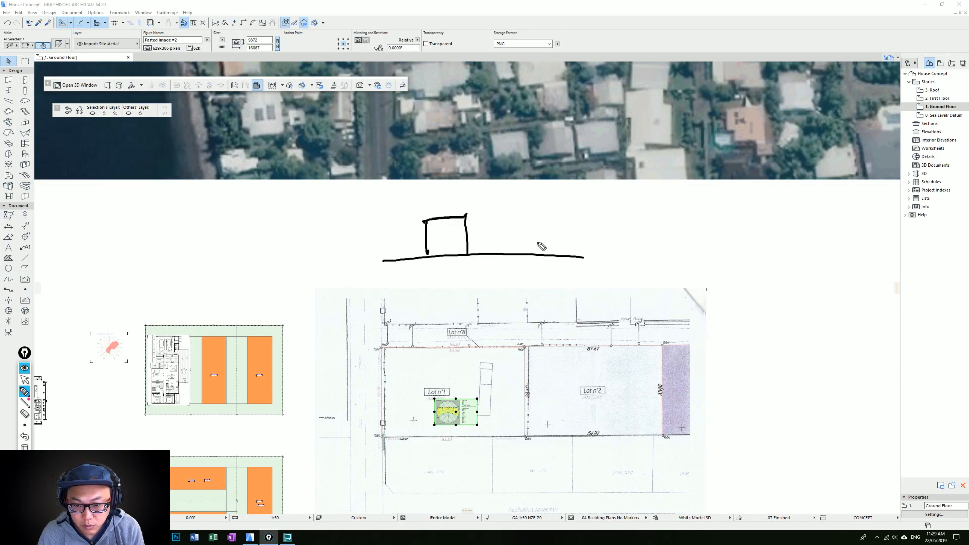
mouse_move(543, 248)
left_mouse_down()
mouse_move(510, 202)
mouse_move(426, 222)
mouse_move(404, 249)
left_mouse_up()
left_click_drag(467, 187, 469, 187)
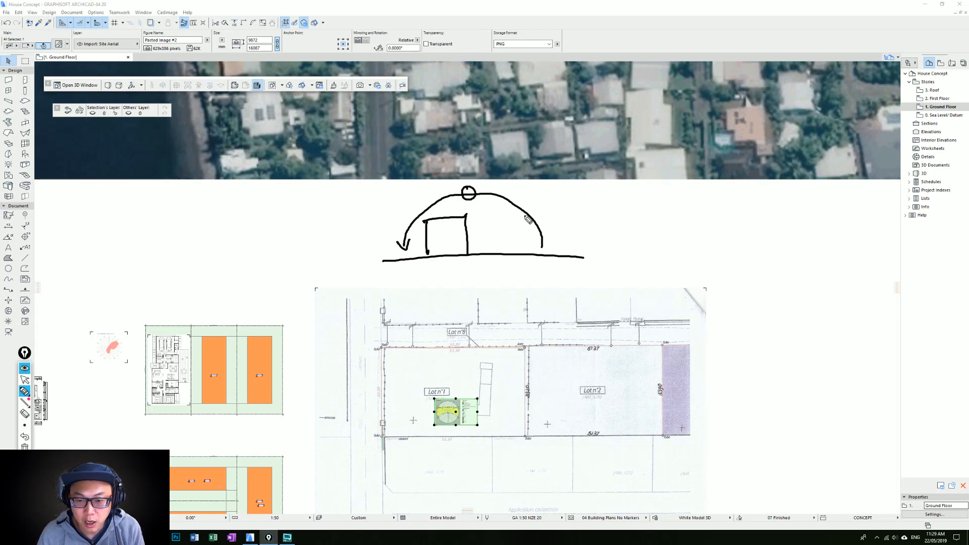
Draw pen arrows for sunlight striking the sketched house's two sides and roof, and clear the whole sketch.
mouse_move(522, 210)
left_mouse_down()
mouse_move(478, 235)
mouse_move(492, 233)
left_mouse_up()
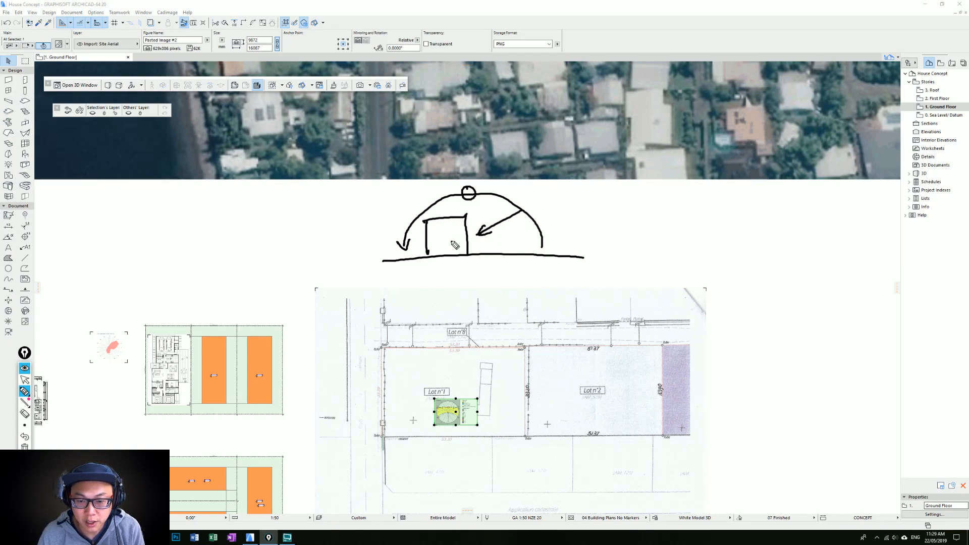
mouse_move(403, 225)
left_mouse_down()
mouse_move(423, 238)
mouse_move(421, 230)
left_mouse_up()
left_click_drag(447, 194, 453, 205)
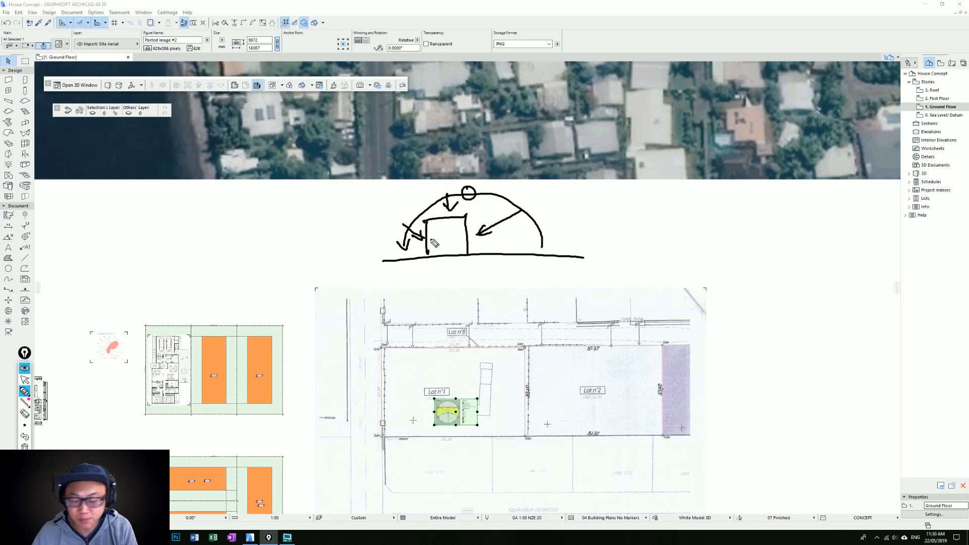
key("ctrl+shift+7")
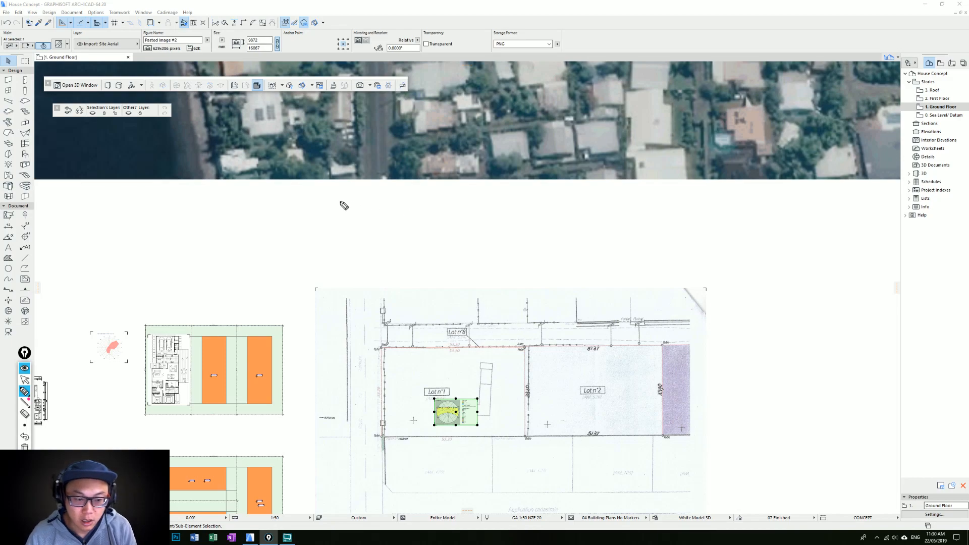
key("ctrl+shift+2")
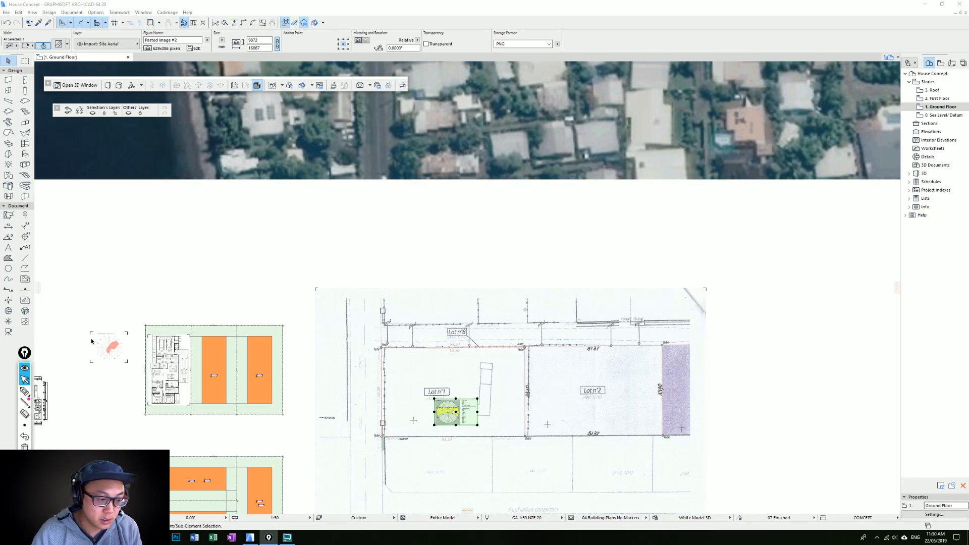
Examine the building footprints of the lower subdivision layout, especially the upper horizontal one, against the sun path on the survey.
scroll(225, 301, "down", 1)
scroll(270, 308, "up", 5)
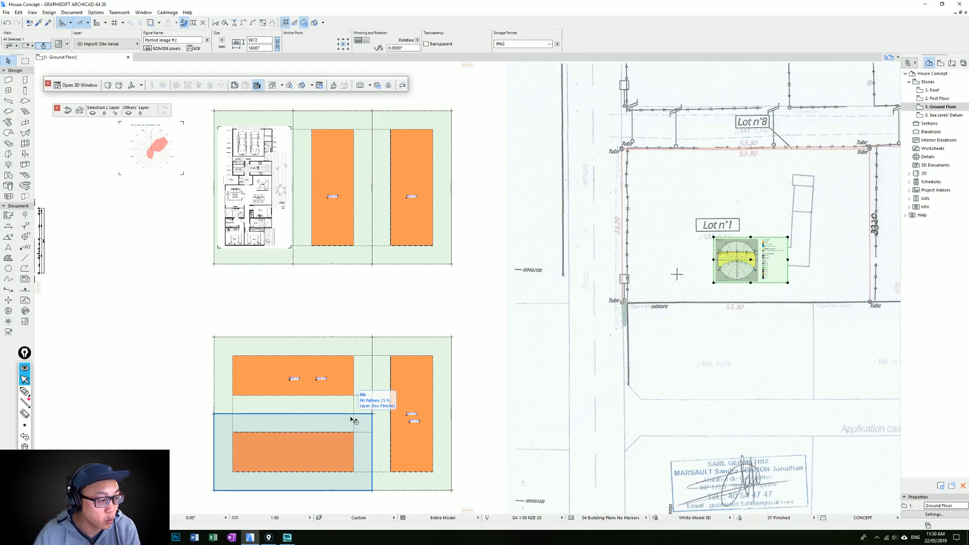
left_click(299, 377)
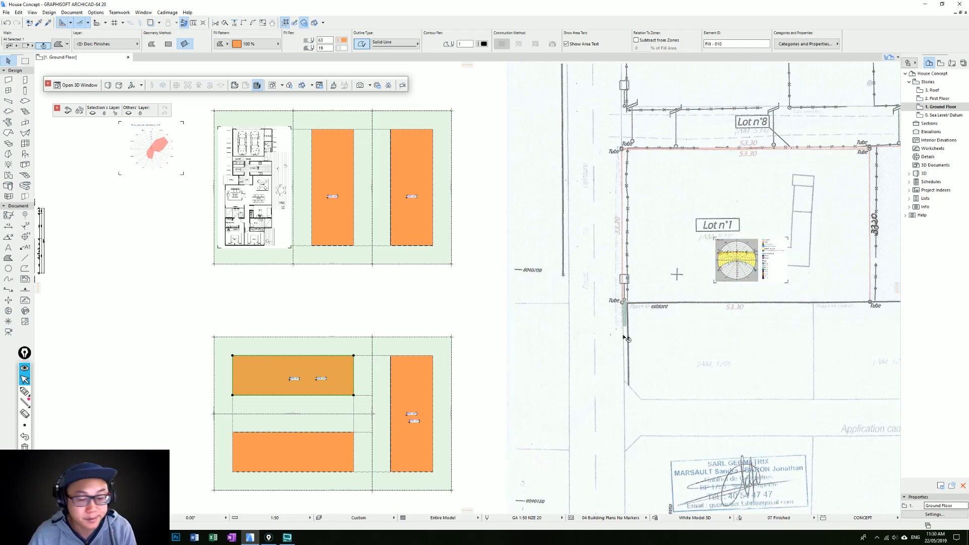
middle_click_drag(296, 337, 288, 325)
middle_click_drag(373, 336, 377, 325)
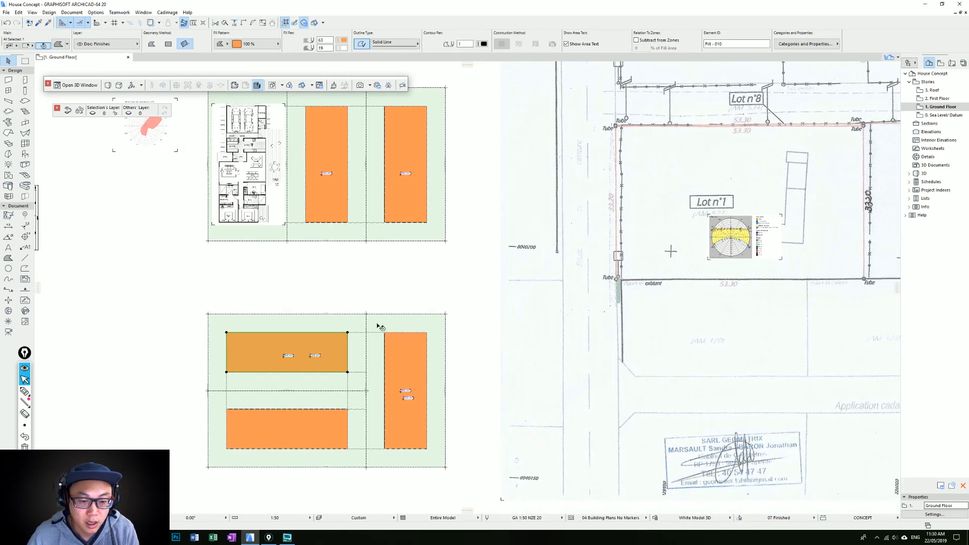
key("Escape")
scroll(294, 350, "up", 2)
middle_click_drag(294, 350, 338, 333)
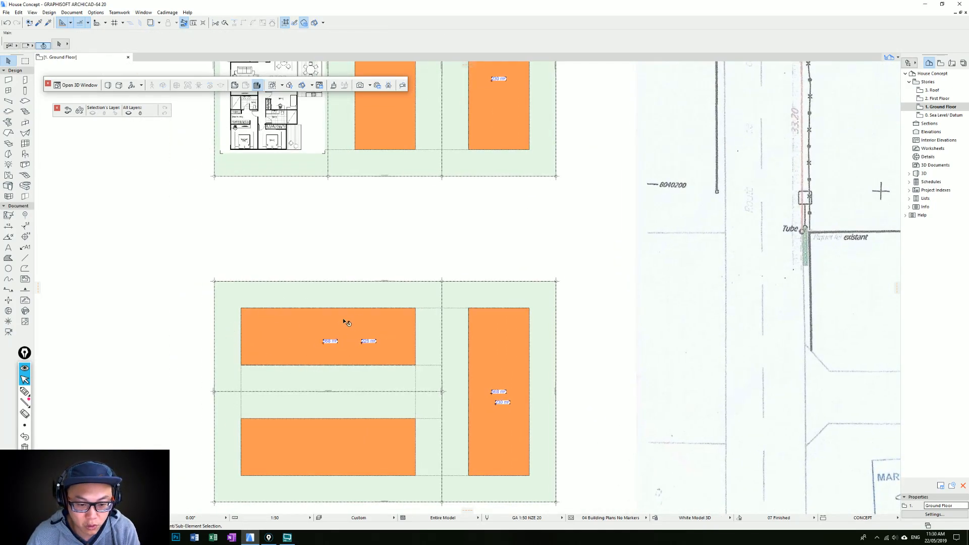
middle_click_drag(339, 346, 308, 349)
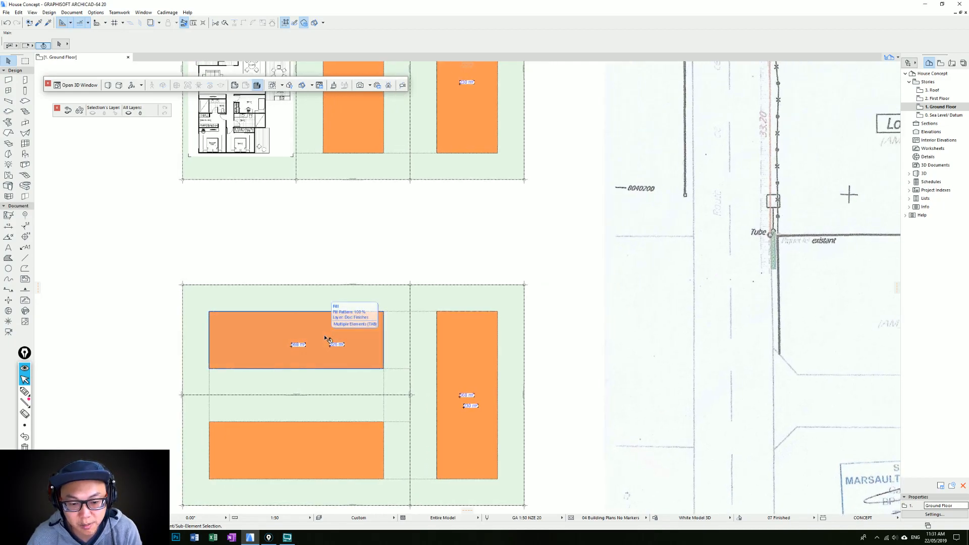
scroll(358, 271, "down", 2)
middle_click_drag(359, 272, 393, 320)
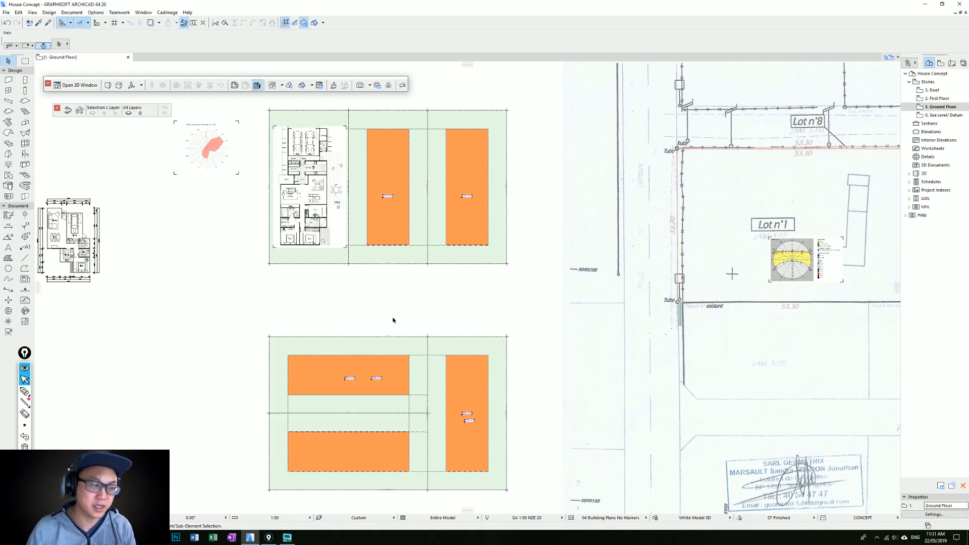
Examine the reference floor plan's room arrangement on the first lot of the upper subdivision layout.
middle_click_drag(362, 261, 365, 260)
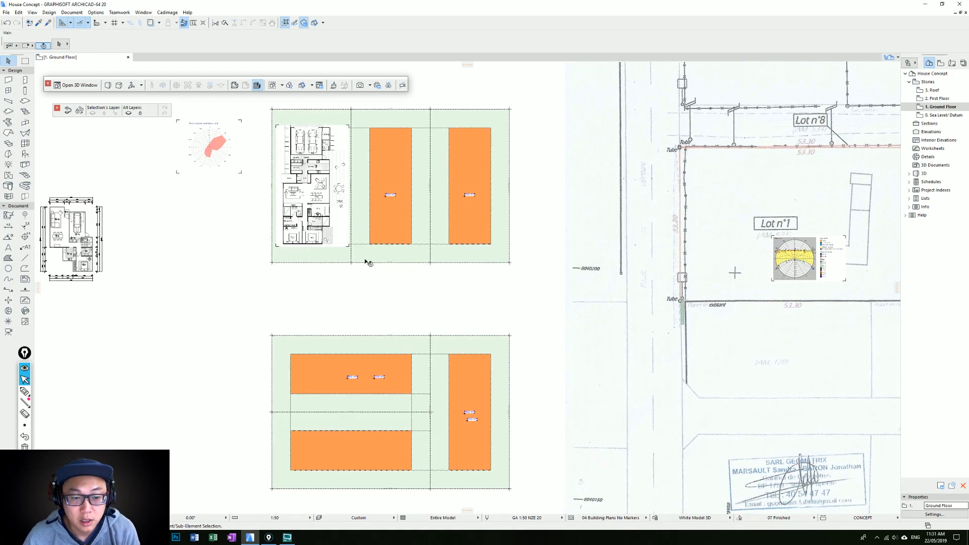
scroll(333, 202, "up", 2)
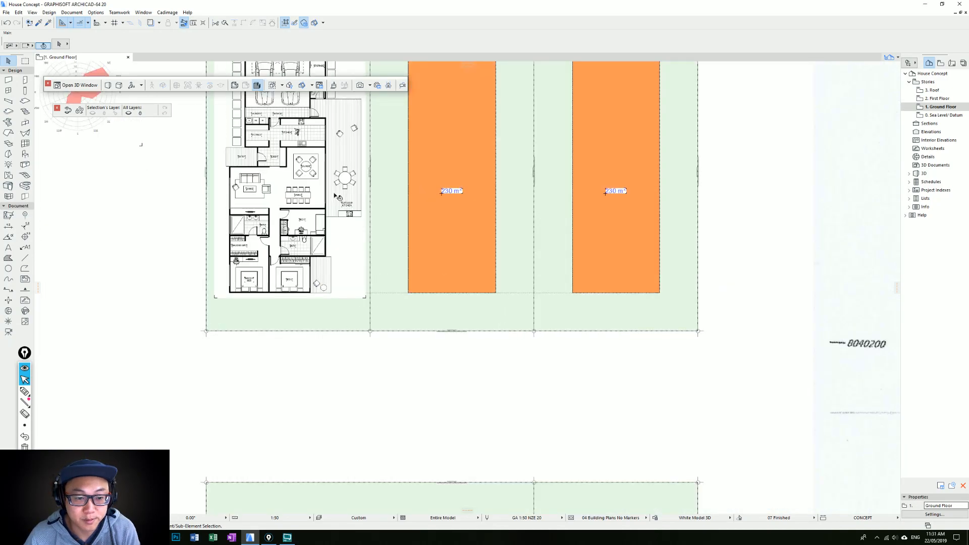
middle_click_drag(325, 186, 364, 237)
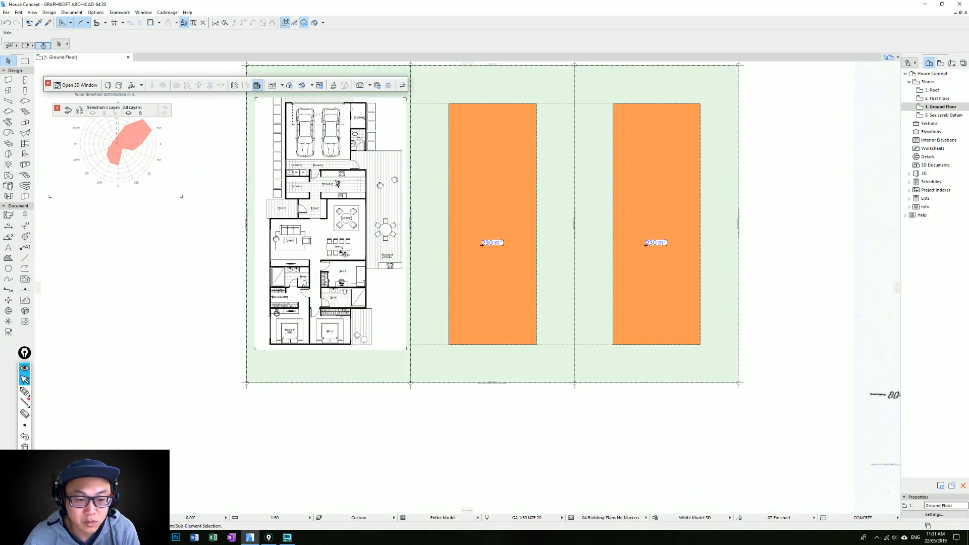
scroll(338, 250, "down", 2)
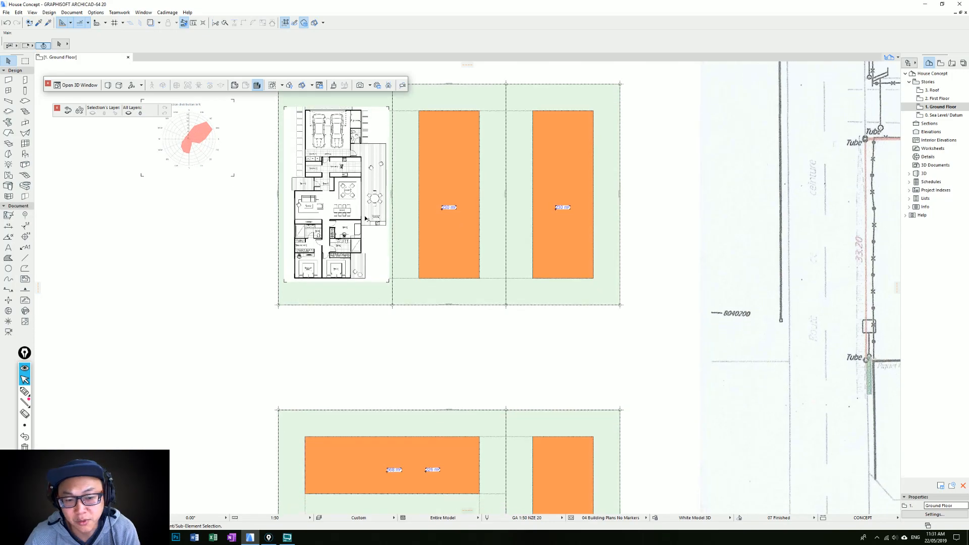
middle_click_drag(365, 222, 372, 261)
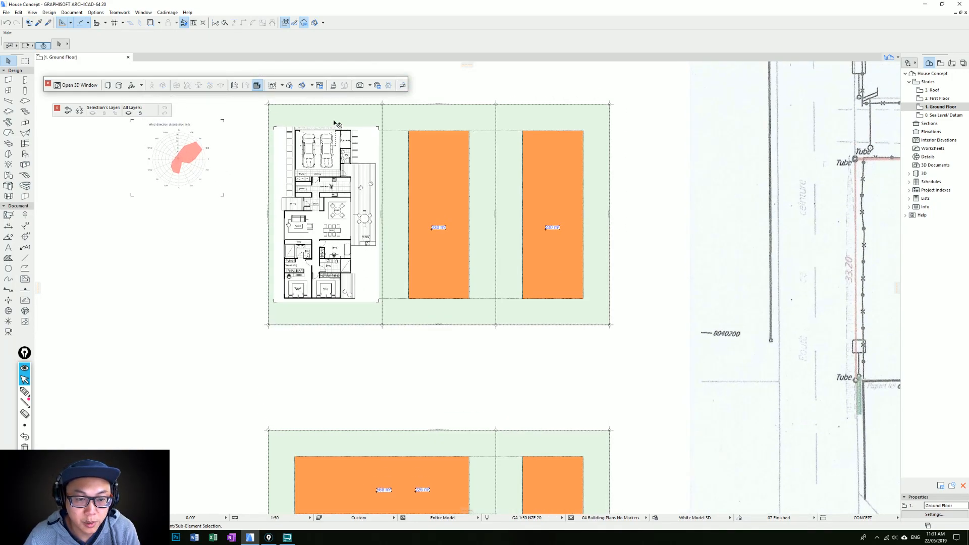
Rotate the reference floor plan image 90° counter-clockwise so its garage faces the left side.
left_click(379, 129)
left_click(379, 129)
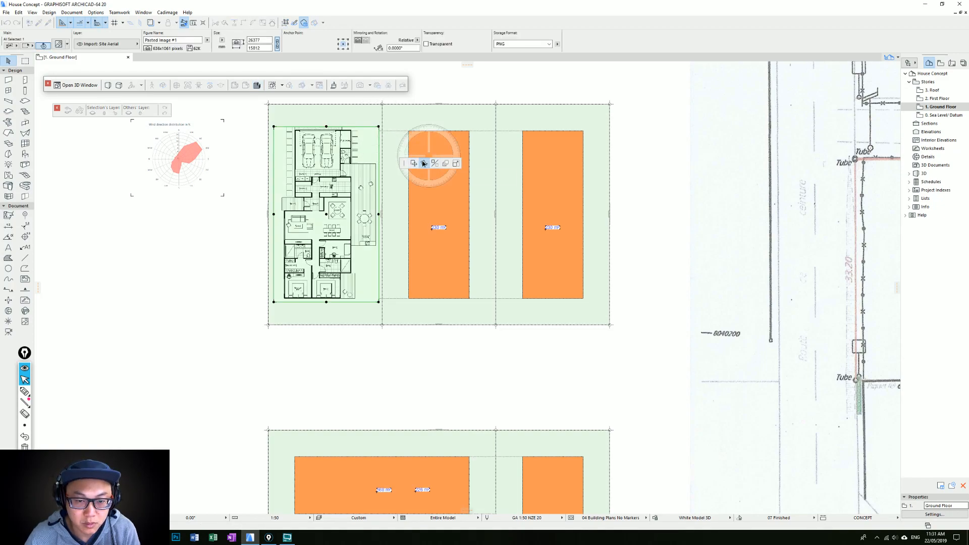
left_click(424, 164)
left_click(318, 175)
left_click(428, 177)
Move the rotated floor plan onto the upper horizontal footprint of the lower subdivision layout, aligning it at the footprint's lower-left corner.
key("ctrl+d")
left_click(279, 184)
middle_click_drag(344, 289, 361, 121)
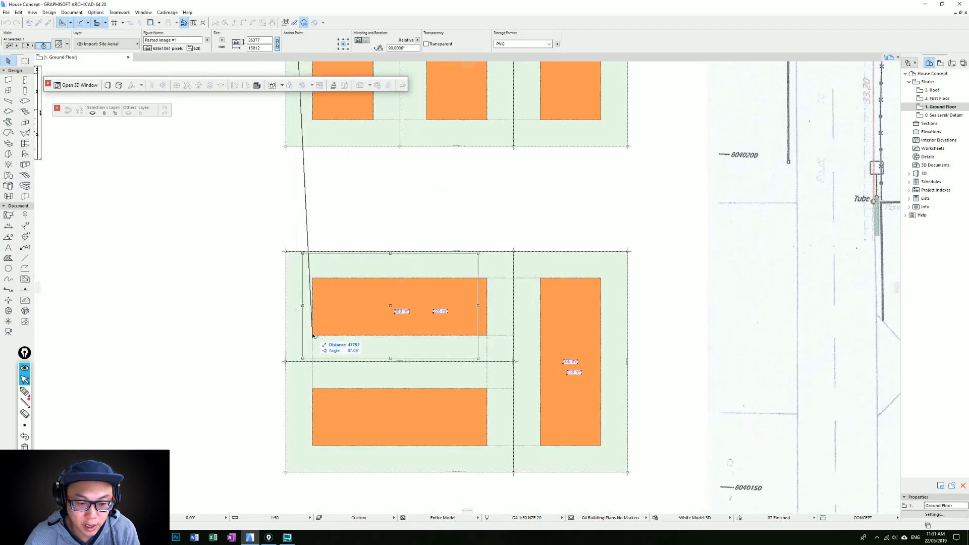
left_click(316, 342)
scroll(439, 328, "up", 2)
middle_click_drag(459, 315, 463, 315)
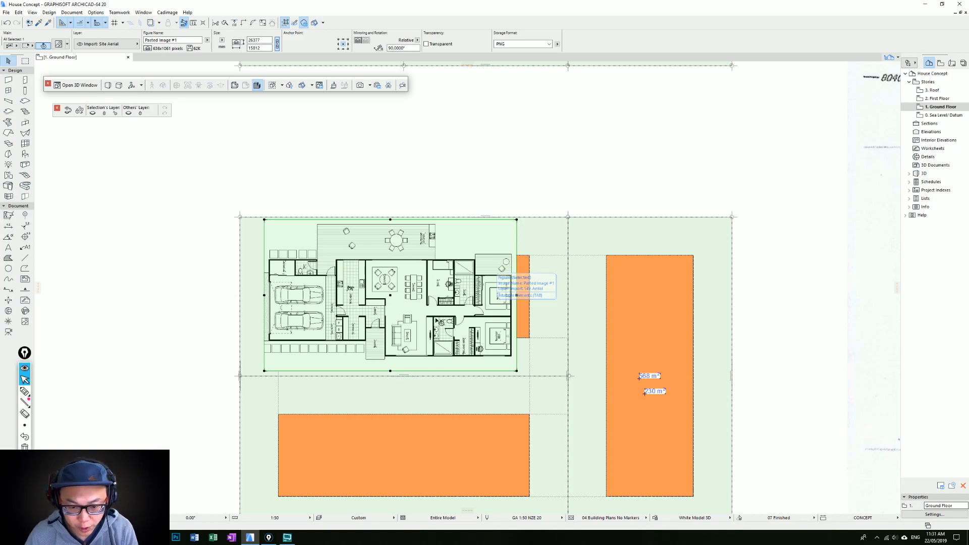
Move the rotated floor plan off the lot to the empty space left of the lower subdivision layout.
scroll(470, 303, "down", 3)
left_click_drag(460, 306, 249, 291)
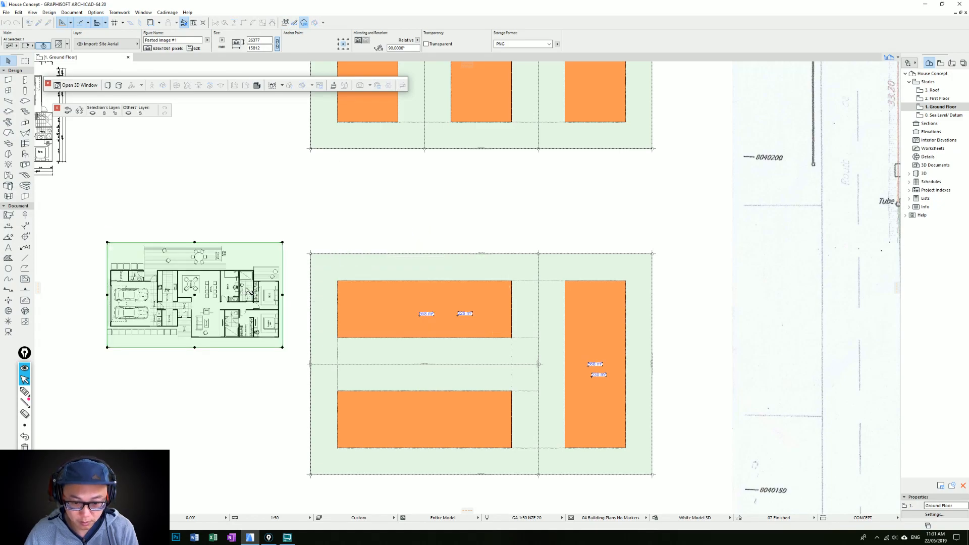
key("Escape")
scroll(409, 317, "up", 1)
middle_click_drag(409, 317, 400, 324)
scroll(400, 324, "down", 1)
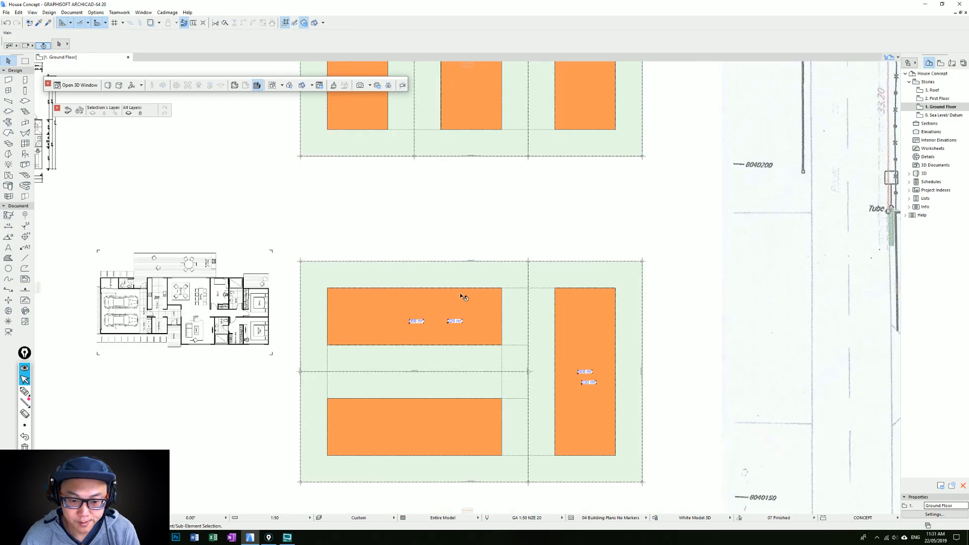
Copy the car symbol from the small floor plan's garage into the left end of the lower layout's upper horizontal footprint.
scroll(328, 318, "down", 5)
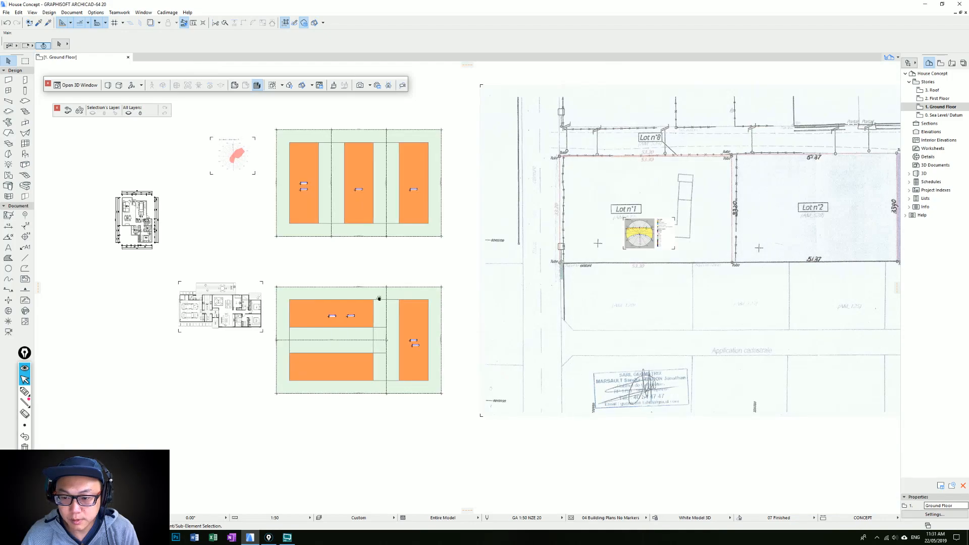
scroll(337, 286, "up", 6)
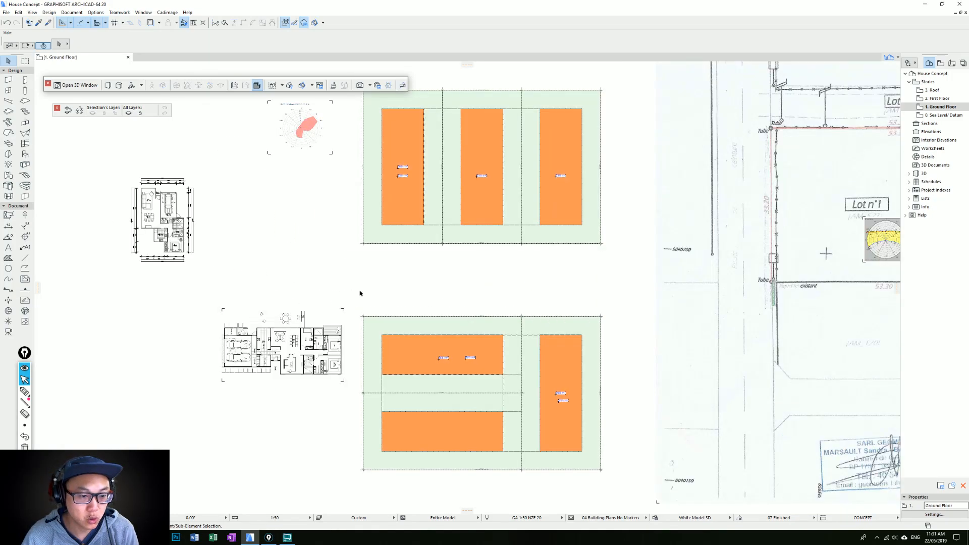
middle_click_drag(448, 343, 477, 301)
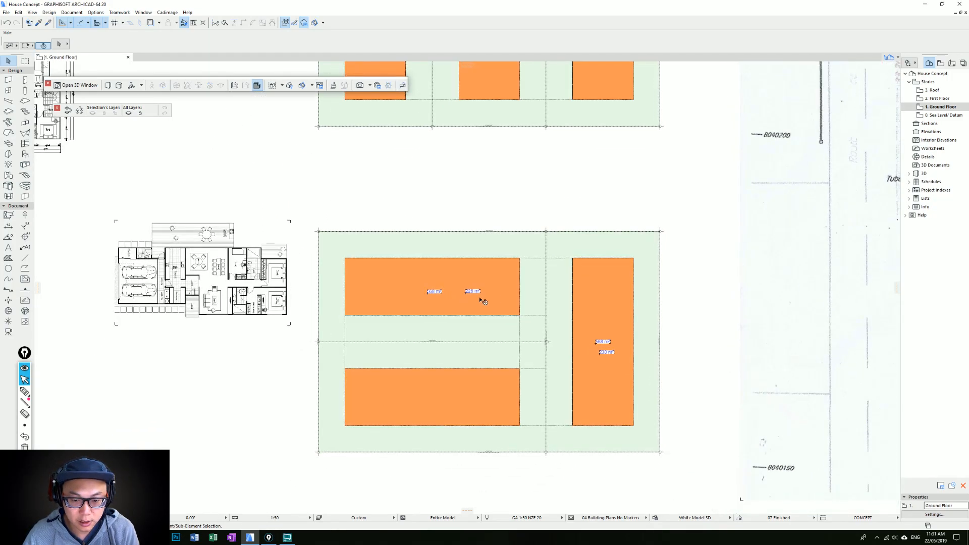
scroll(315, 276, "up", 2)
middle_click_drag(342, 274, 442, 281)
middle_click_drag(176, 247, 370, 395)
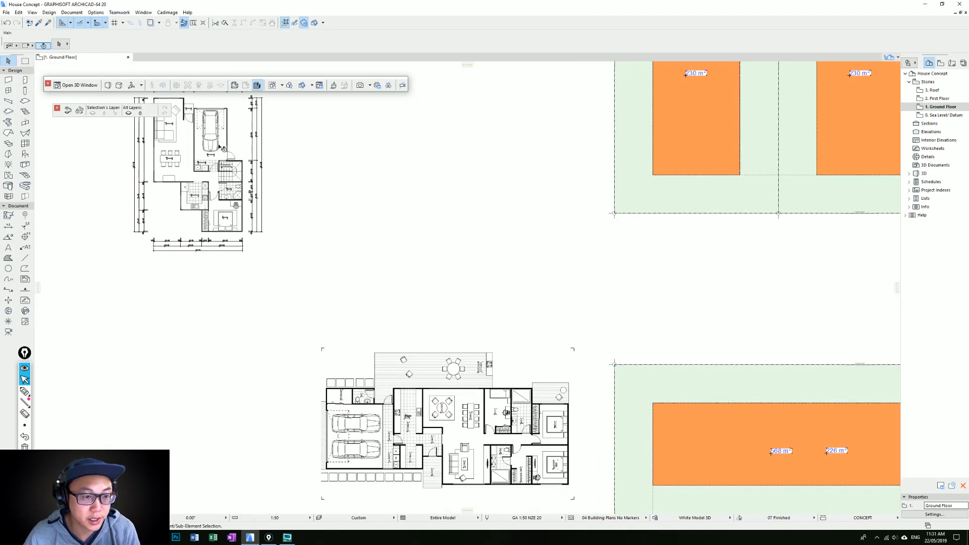
left_click(215, 144)
key("ctrl+shift+d")
left_click(211, 152)
middle_click_drag(498, 252, 183, 119)
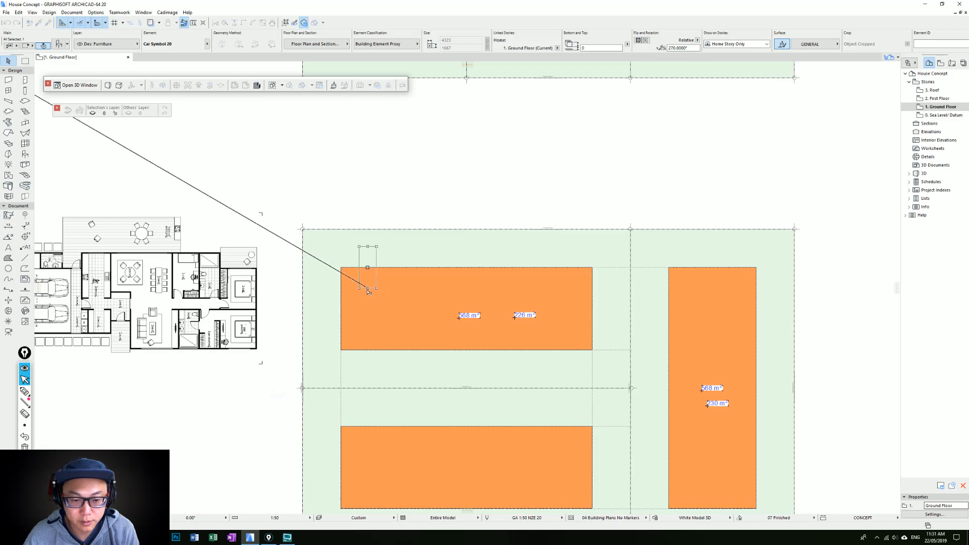
scroll(366, 293, "up", 4)
left_click(351, 347)
Hide the area text of the upper horizontal footprint and set its fill pattern to Background Fill.
left_click(425, 318)
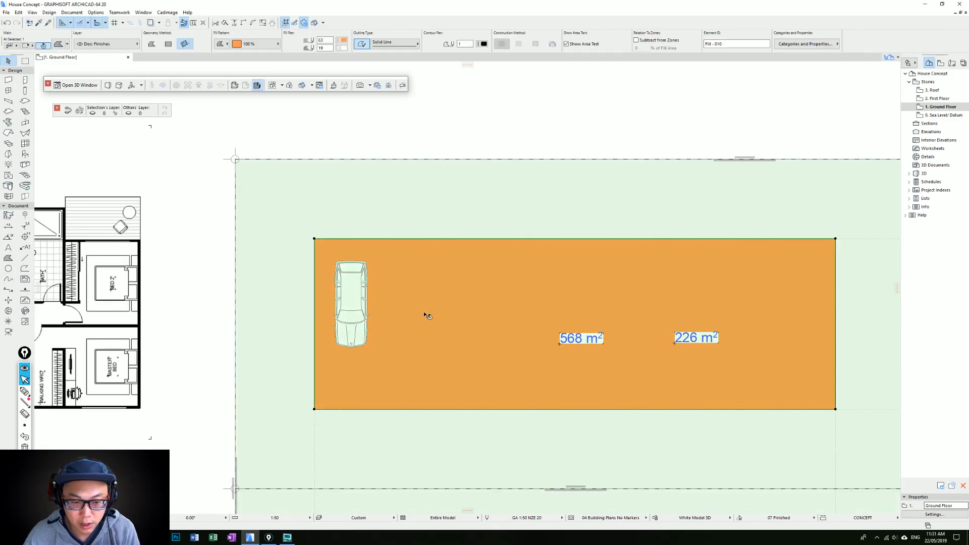
left_click(583, 44)
left_click(237, 44)
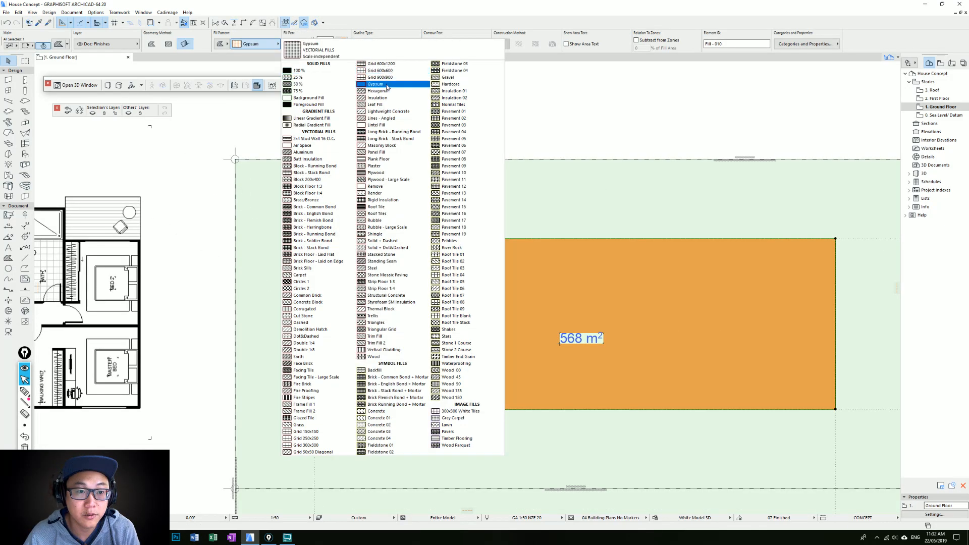
left_click(318, 102)
scroll(422, 255, "down", 1)
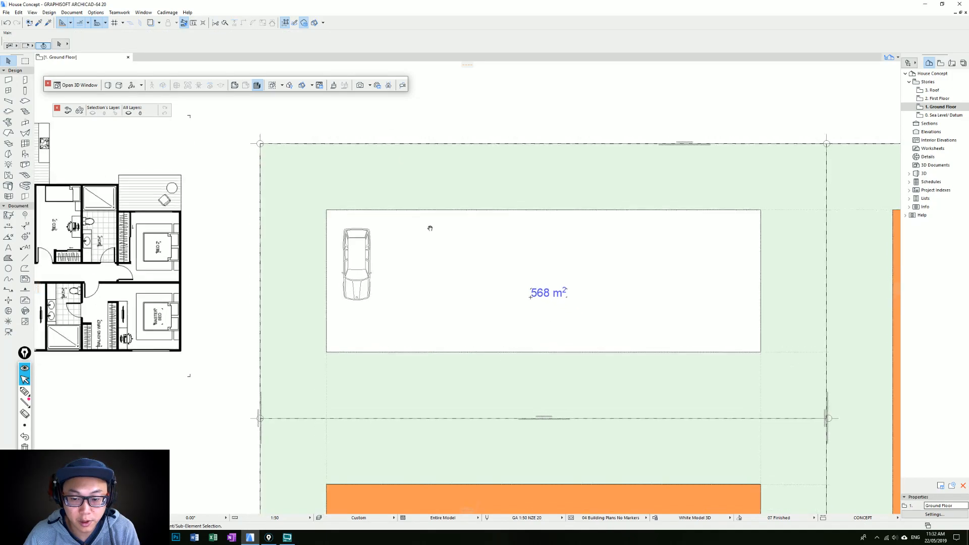
Hide the area text of the green lot fill surrounding the white footprint.
left_click(515, 199)
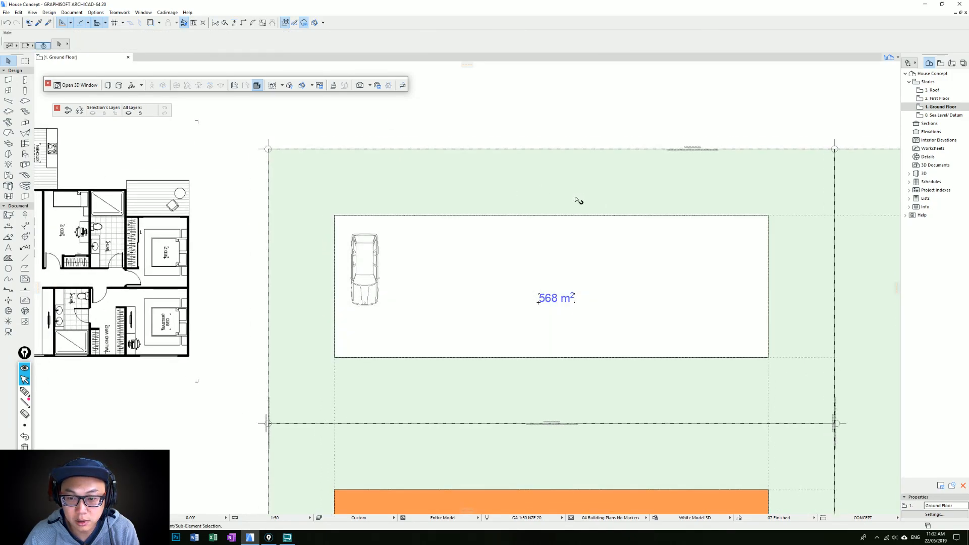
left_click(587, 45)
left_click(585, 47)
key("Escape")
Draw a rectangular fill on the upper layout's first lot, from the footprint's top edge up to the lot boundary.
middle_click_drag(403, 254, 525, 203)
scroll(485, 208, "down", 2)
middle_click_drag(485, 209, 415, 232)
scroll(422, 274, "down", 1)
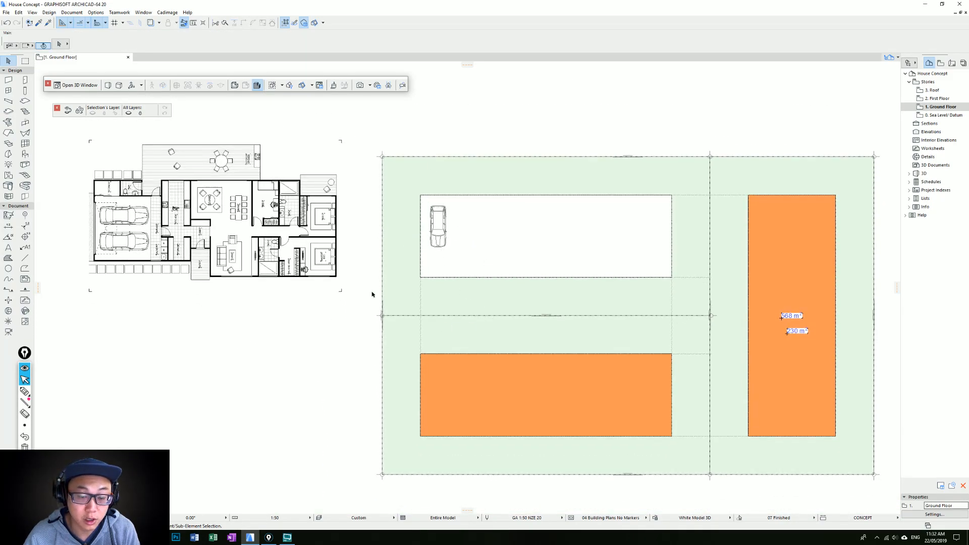
middle_click_drag(417, 268, 388, 258)
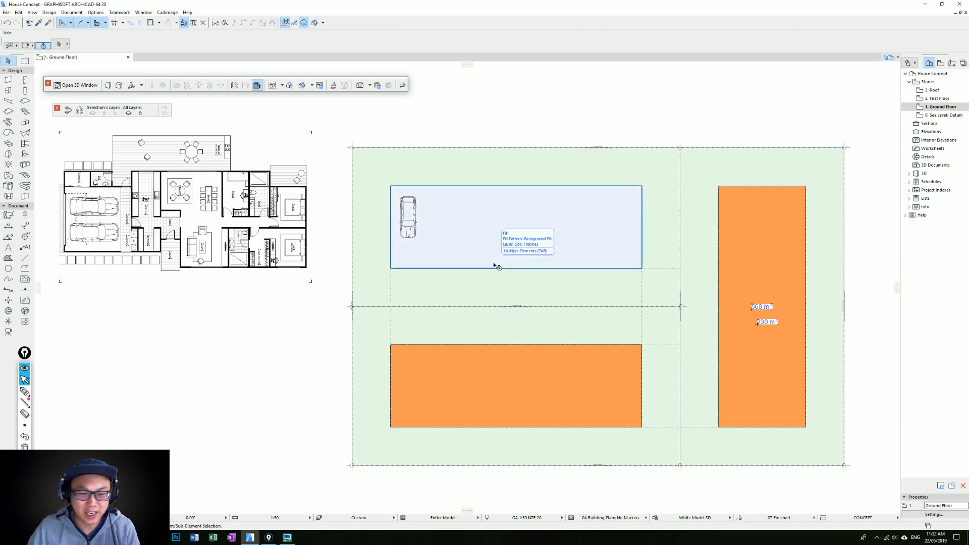
scroll(435, 275, "down", 3)
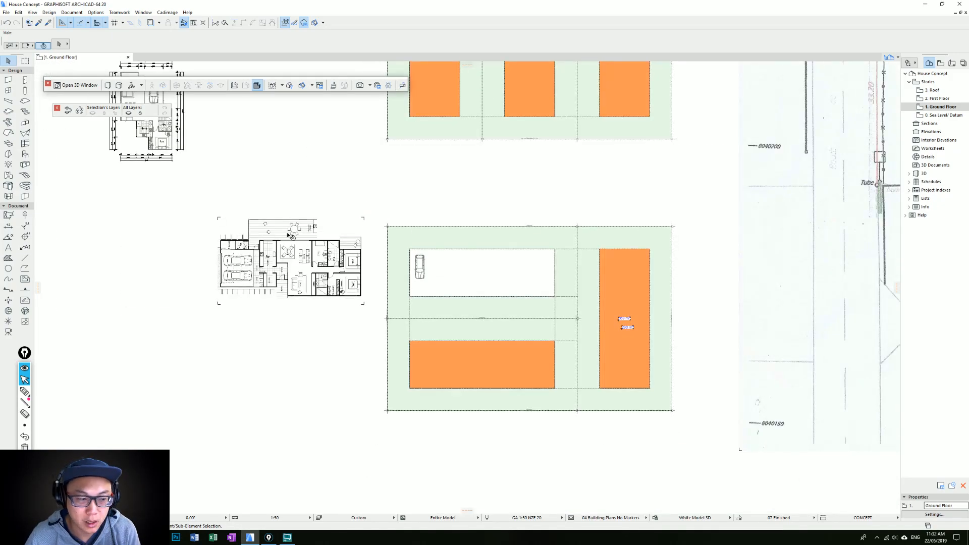
left_click(8, 257)
scroll(465, 153, "up", 3)
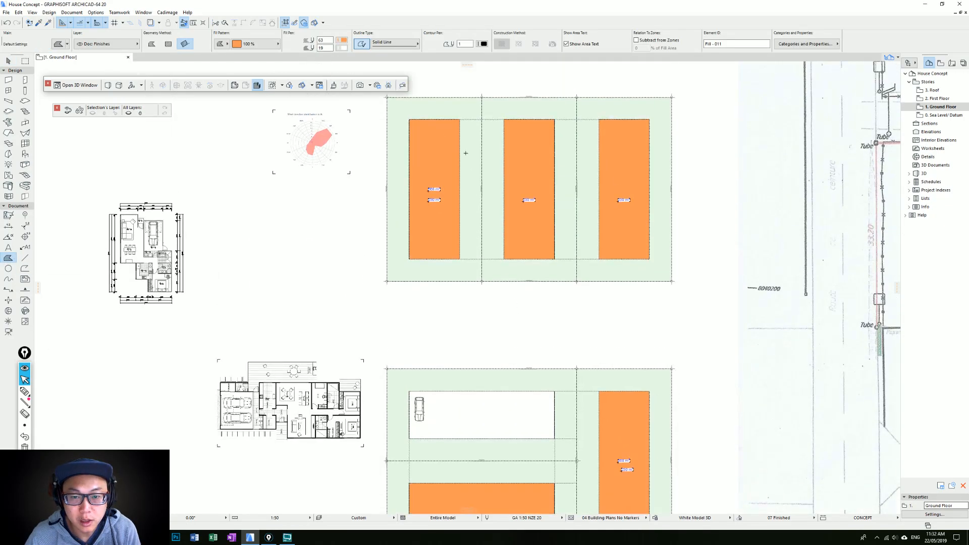
scroll(465, 152, "up", 3)
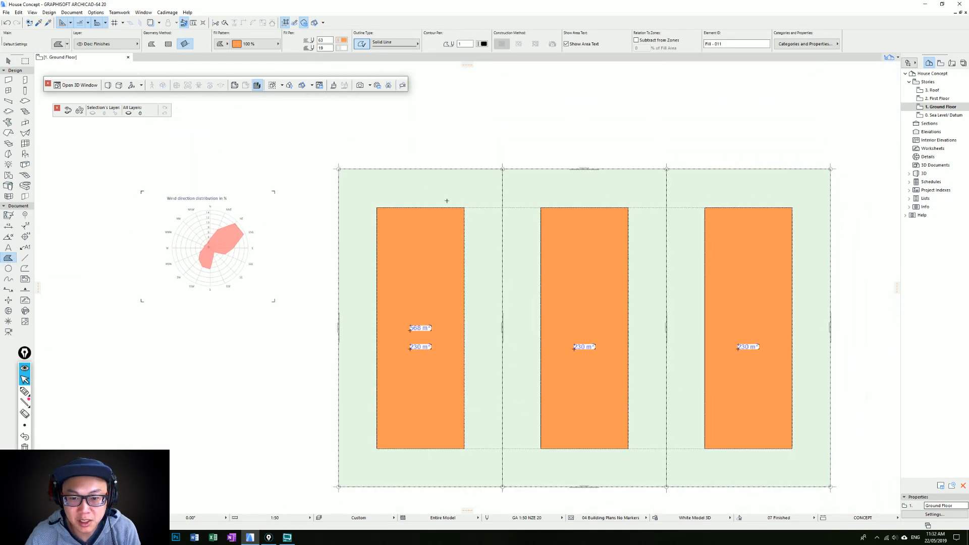
left_click(376, 208)
left_click(464, 207)
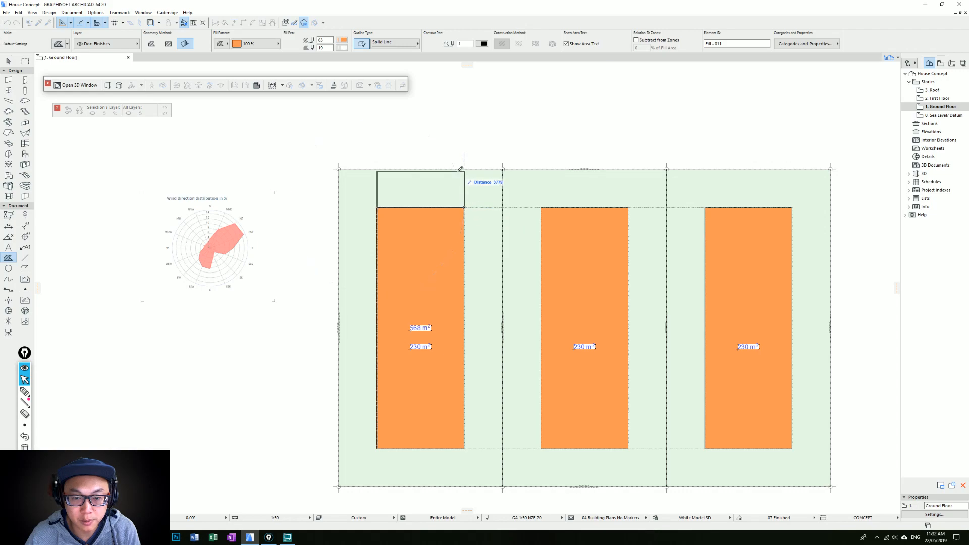
left_click(464, 168)
left_click(434, 194)
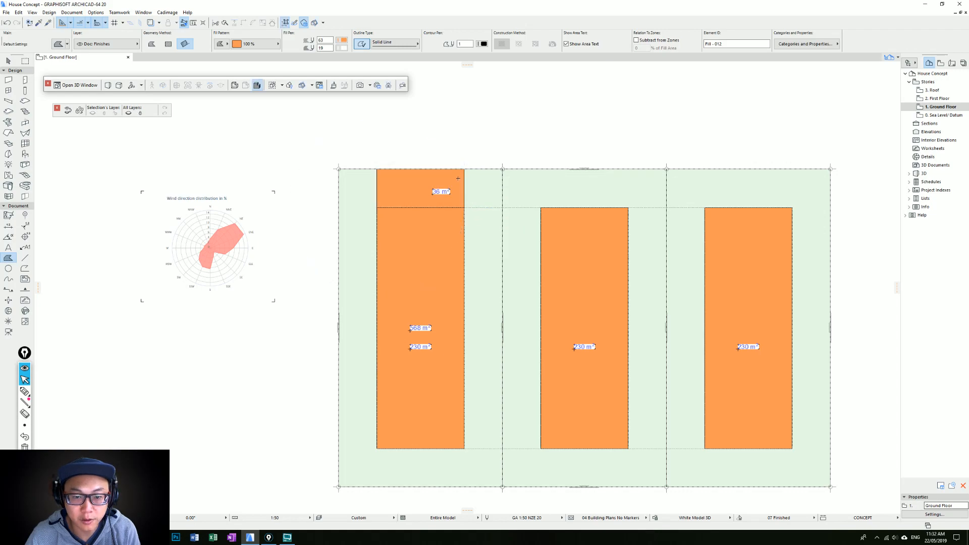
Hide the area text of the new driveway fill and set its fill pen to the dark grey pen 2.
key("Escape")
left_click(465, 169)
left_click(584, 45)
left_click(342, 40)
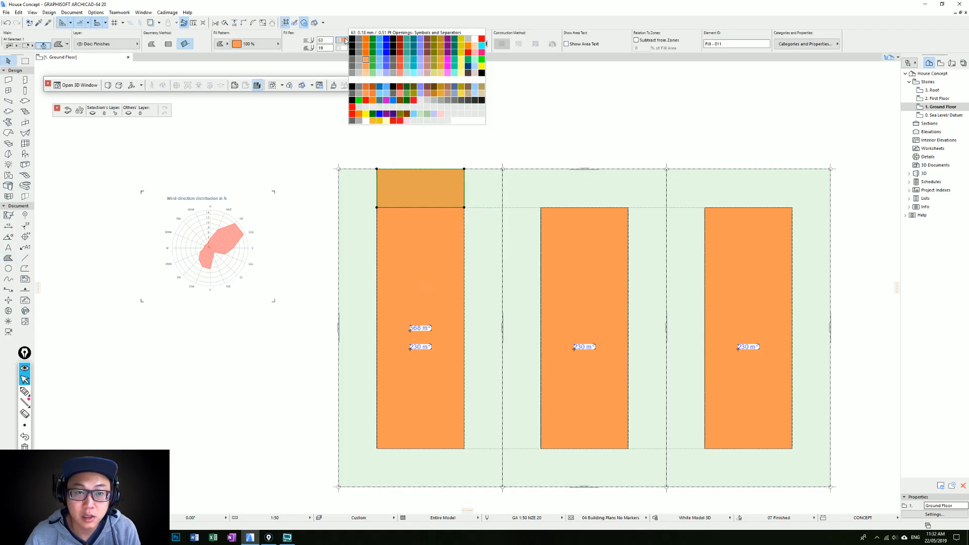
left_click(347, 32)
Copy the grey driveway fill above the second and third footprints, and pick up its settings for new fills.
left_click_drag(464, 207, 792, 207)
left_click(682, 214)
scroll(455, 122, "down", 2)
middle_click_drag(550, 219, 604, 157)
left_click(500, 103, "alt")
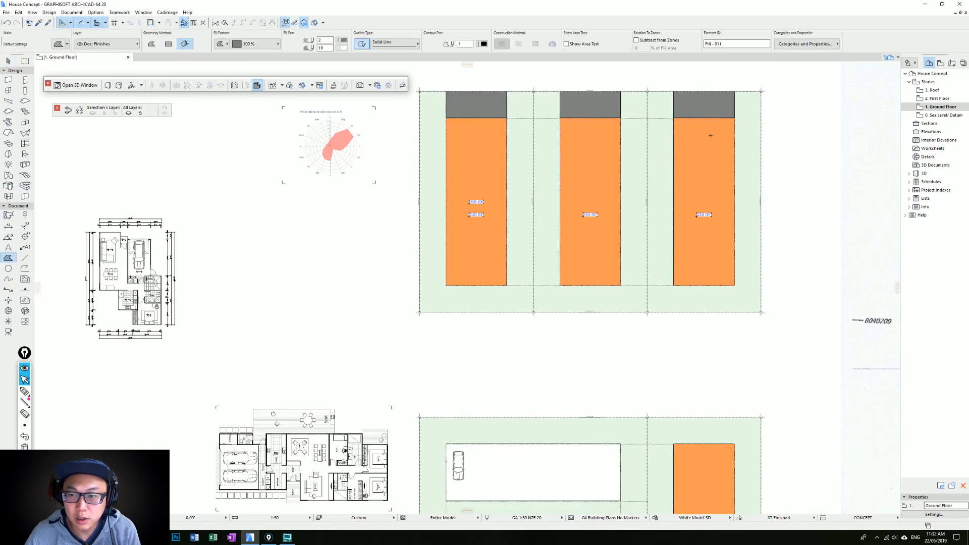
key("Escape")
Copy the third lot's grey driveway fill to the lower layout, above the vertical footprint and above the white footprint's left end.
left_click(725, 112)
key("ctrl+shift+d")
left_click(734, 118)
middle_click_drag(662, 290, 621, 155)
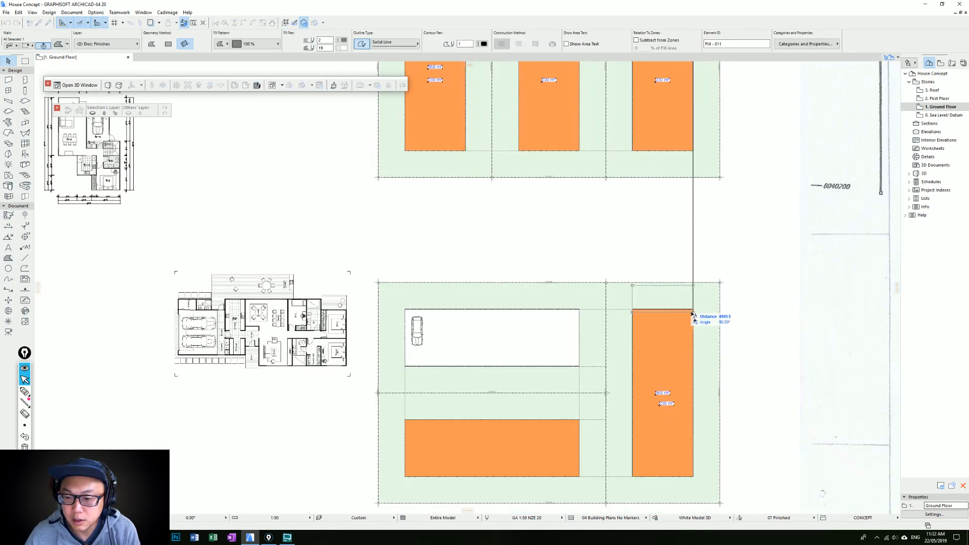
left_click(693, 310)
left_click(631, 309)
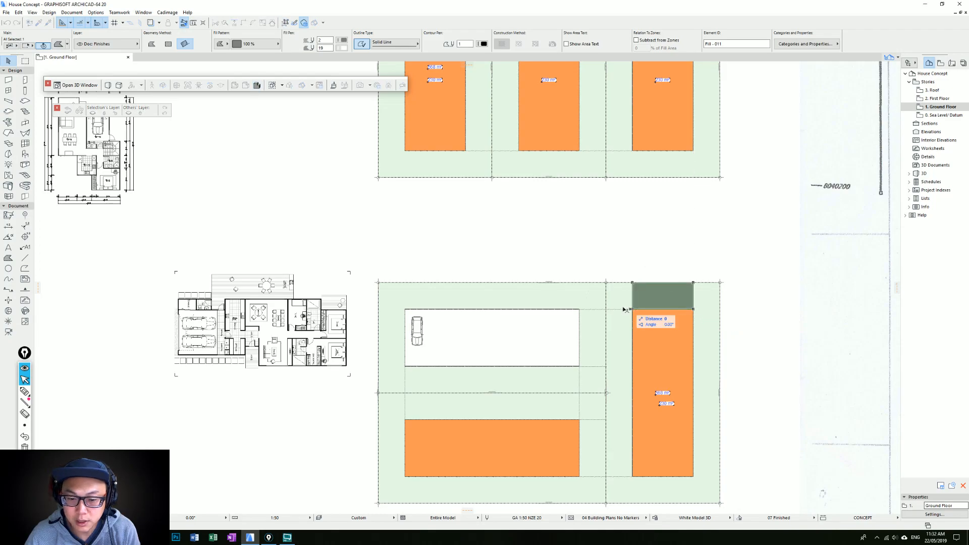
left_click(405, 309)
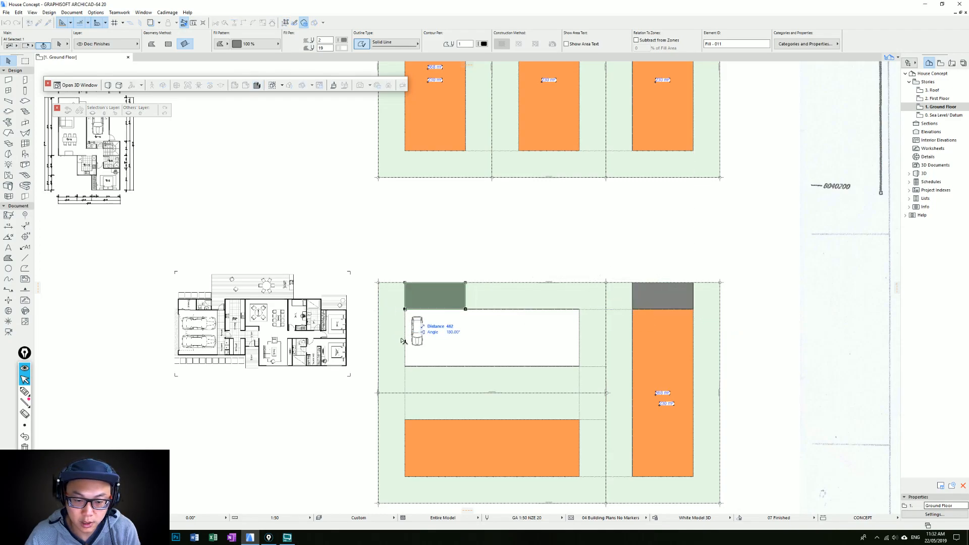
key("Escape")
Draw a grey driveway fill along the lower layout's full left edge, spanning from the boundary to the horizontal footprints.
left_click(379, 283)
left_click(378, 476)
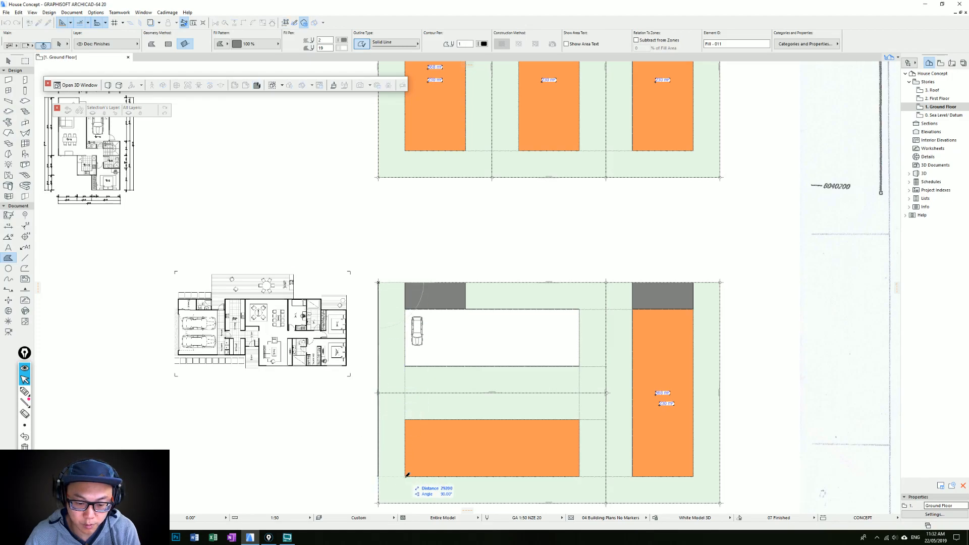
left_click(378, 503)
left_click(405, 476)
middle_click_drag(407, 352, 376, 277)
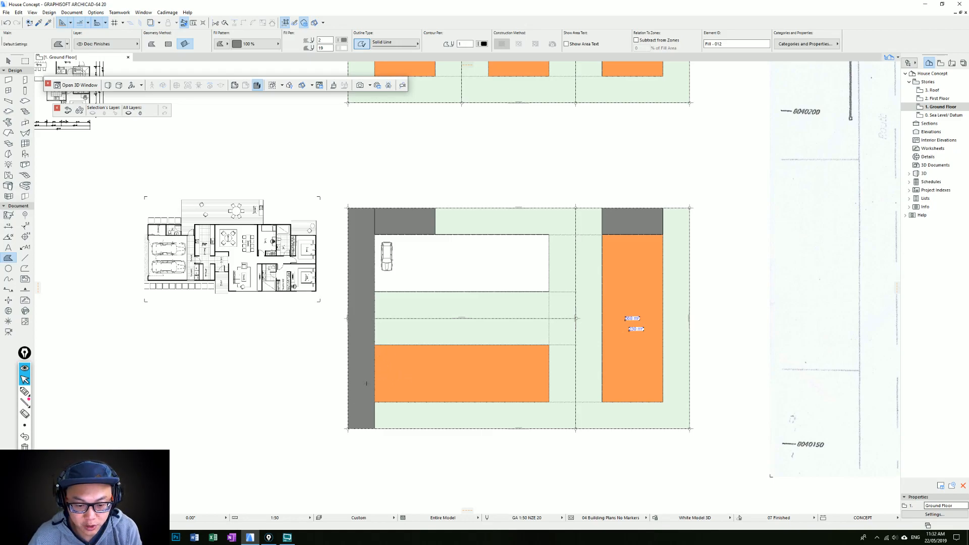
middle_click_drag(414, 236, 414, 278)
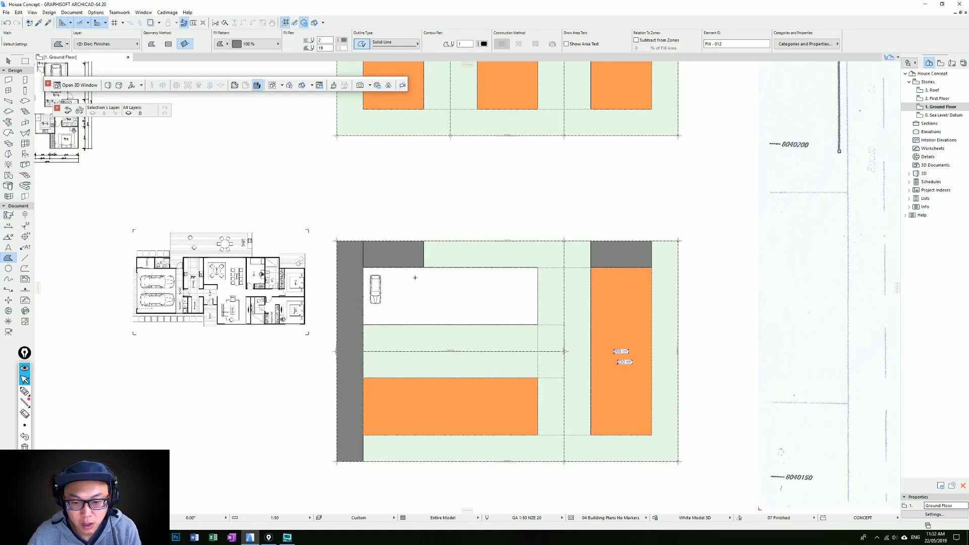
Pull the left edge of the upper horizontal lot's green fill in to the inner edge of the grey driveway strip.
key("Escape")
left_click(531, 258)
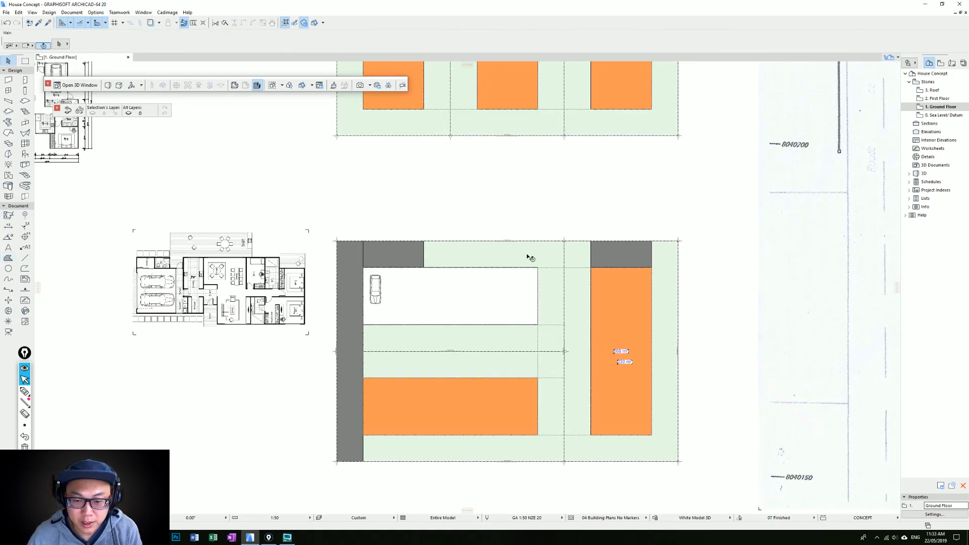
left_click(337, 255)
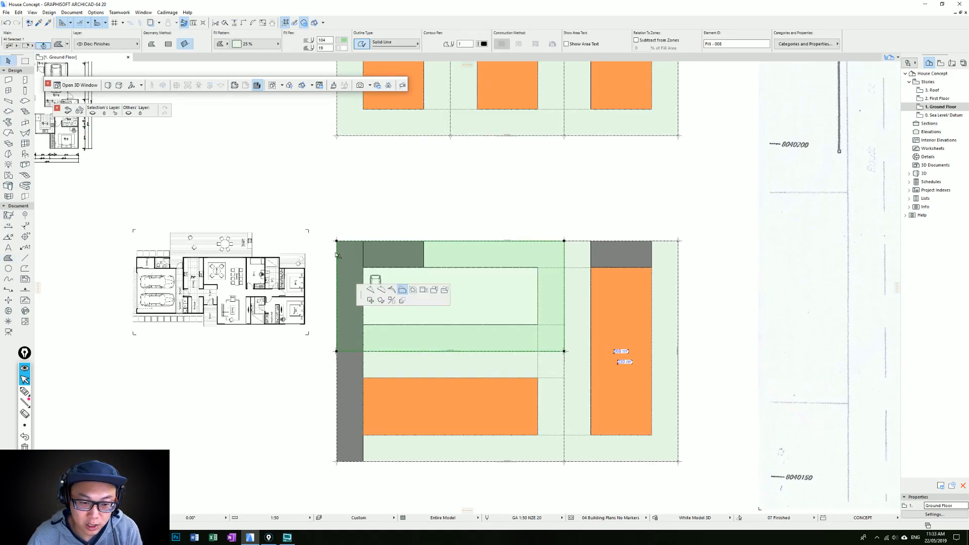
left_click(363, 247)
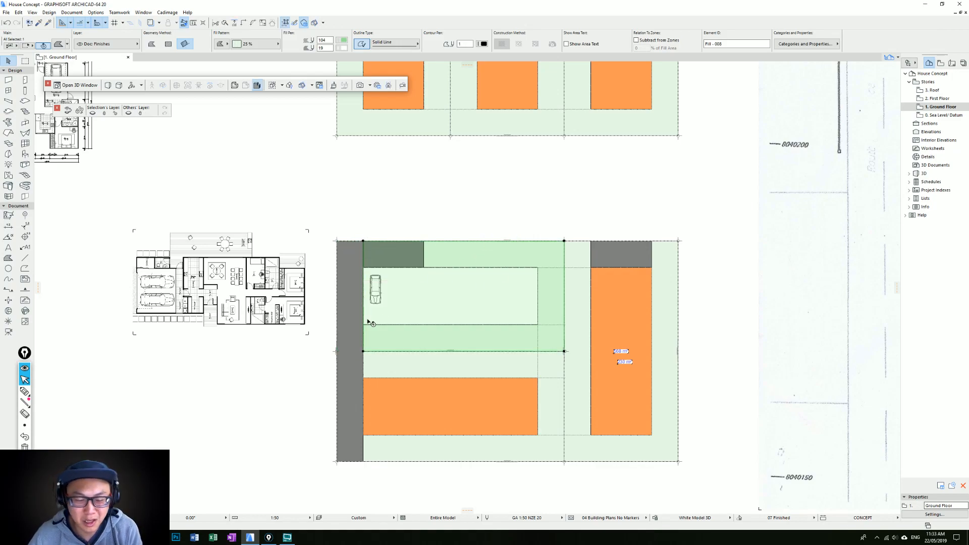
key("Escape")
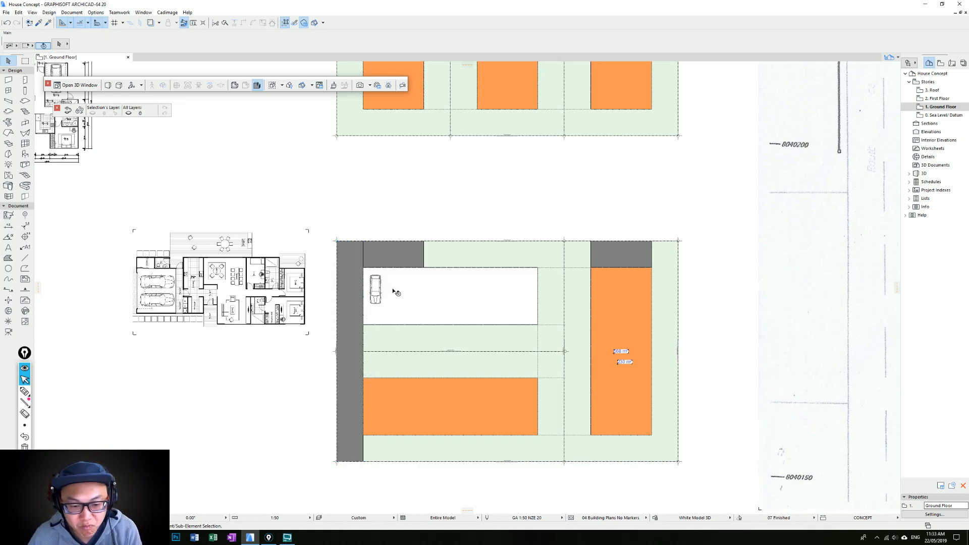
scroll(396, 292, "up", 2)
scroll(431, 303, "down", 2)
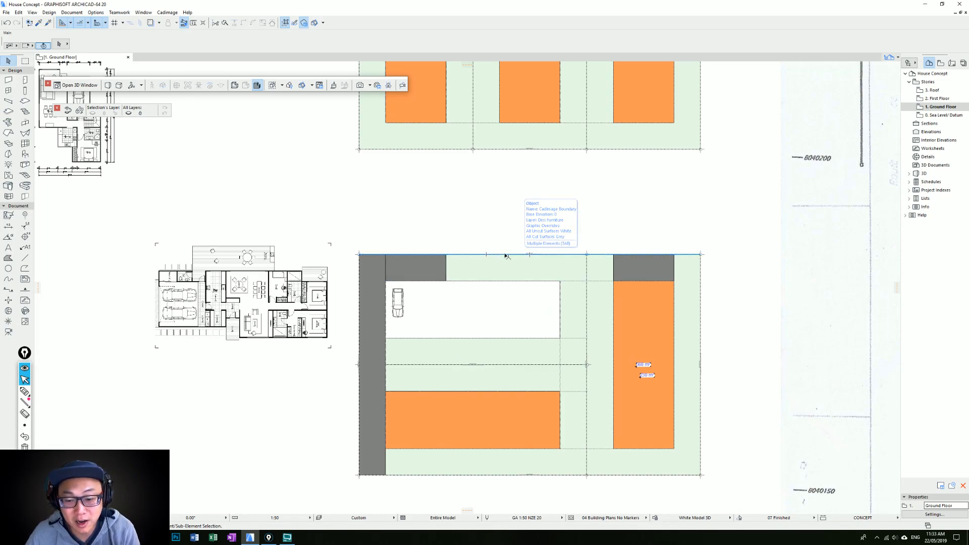
scroll(444, 255, "down", 2)
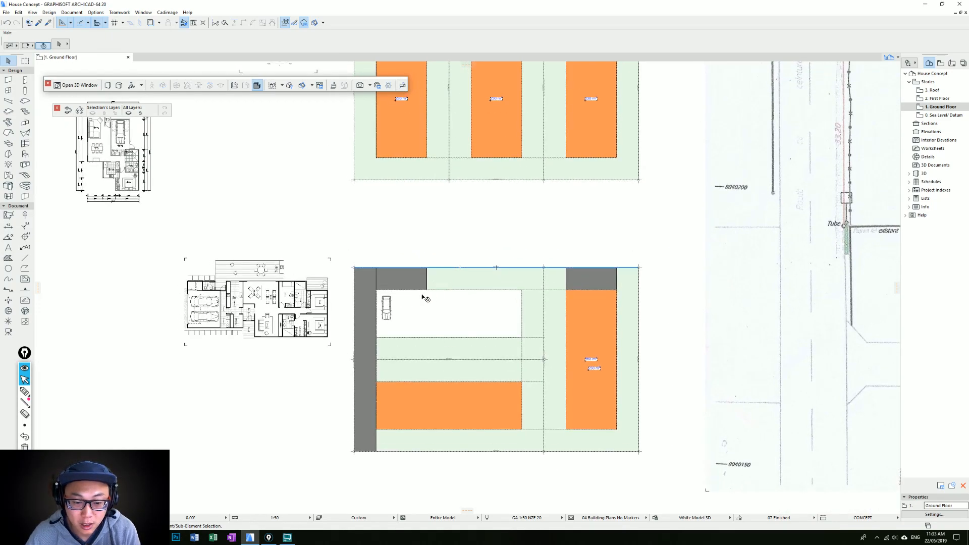
Examine the parked car and the white footprint on the lower layout's upper horizontal lot.
scroll(414, 333, "up", 3)
middle_click_drag(420, 242, 533, 272)
left_click(455, 209)
left_click(381, 281)
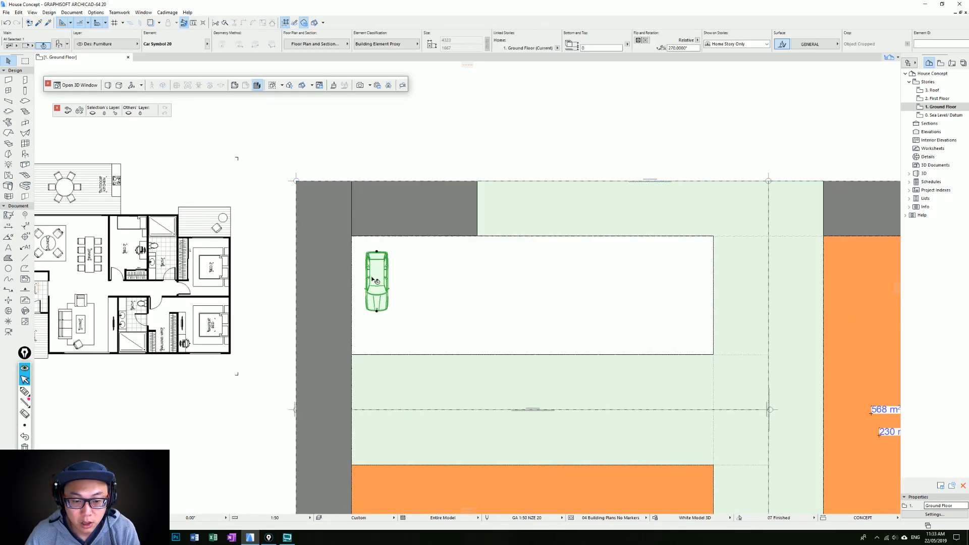
middle_click_drag(381, 280, 465, 277)
key("Escape")
left_click(657, 262)
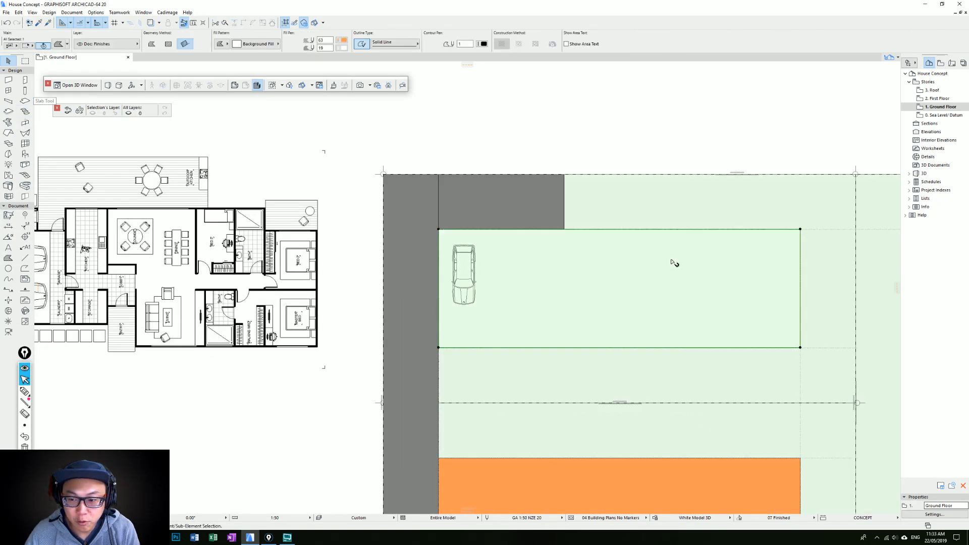
middle_click_drag(795, 244, 736, 256)
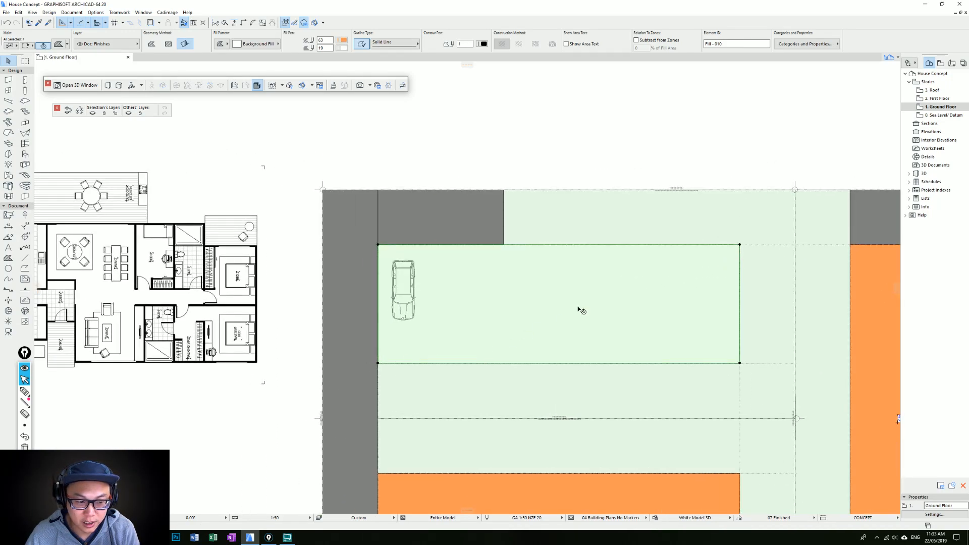
middle_click_drag(552, 305, 582, 286)
left_click(631, 144)
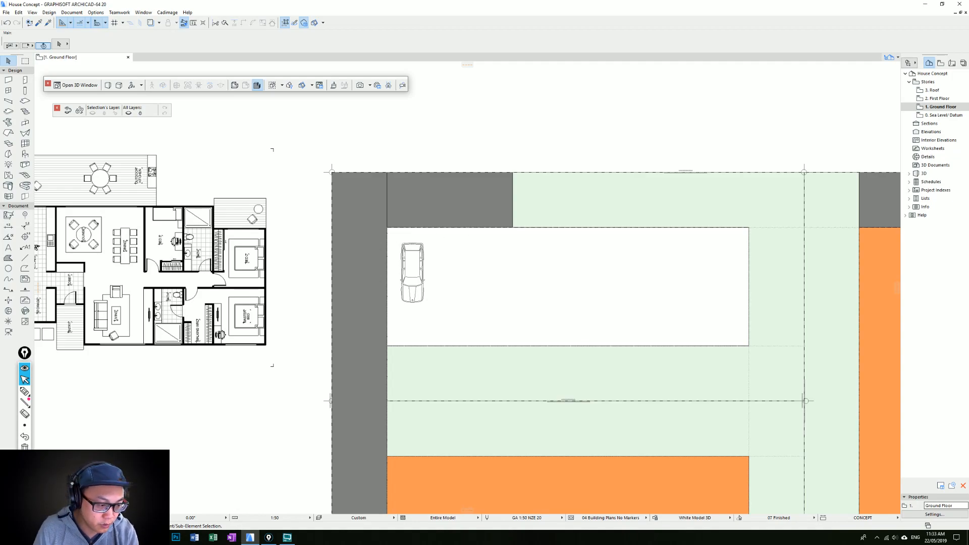
Sketch three ink bubbles across the white footprint, labelled GARAGE, LIVING and BED from the driveway end.
key("ctrl+shift+3")
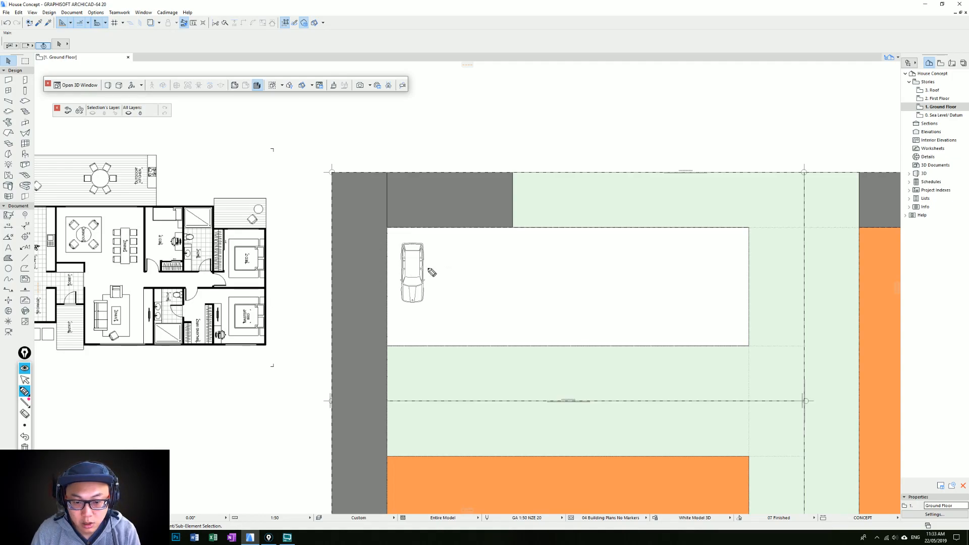
left_click_drag(472, 234, 403, 302)
left_click_drag(458, 230, 475, 217)
mouse_move(434, 269)
left_mouse_down()
mouse_move(447, 277)
mouse_move(477, 267)
left_mouse_up()
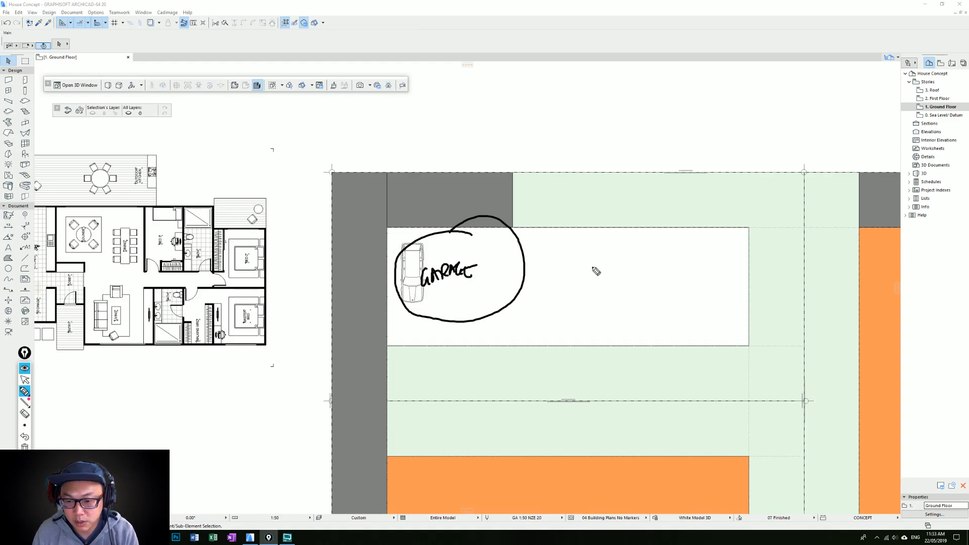
mouse_move(606, 251)
left_mouse_down()
mouse_move(611, 328)
mouse_move(554, 262)
mouse_move(554, 302)
mouse_move(578, 288)
mouse_move(584, 296)
left_mouse_up()
mouse_move(706, 227)
left_mouse_down()
mouse_move(688, 228)
mouse_move(749, 319)
mouse_move(680, 244)
left_mouse_up()
mouse_move(671, 297)
left_mouse_down()
mouse_move(699, 283)
mouse_move(696, 293)
left_mouse_up()
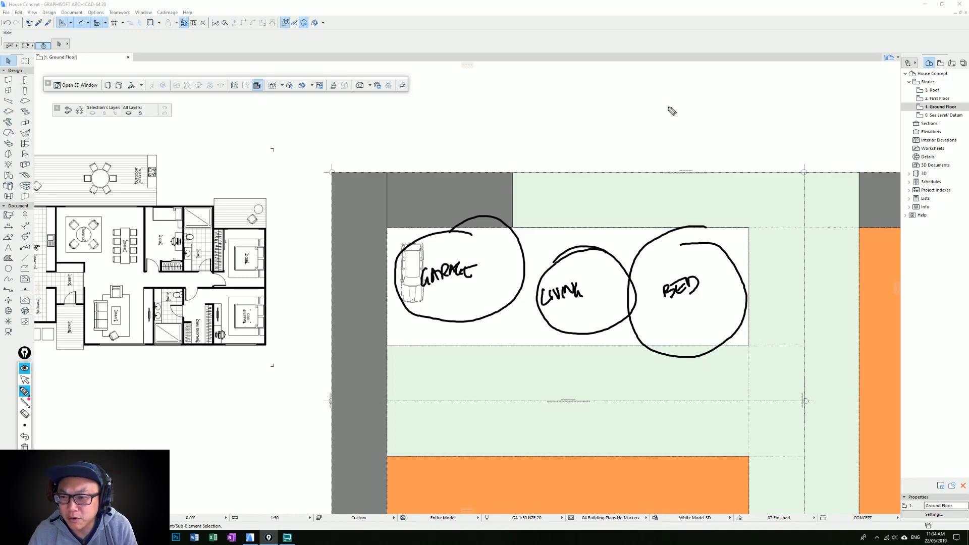
Sketch a three-by-three ink grid in the blank area above the lot.
mouse_move(610, 87)
left_mouse_down()
mouse_move(612, 158)
mouse_move(749, 146)
left_mouse_up()
mouse_move(608, 75)
left_mouse_down()
mouse_move(728, 81)
mouse_move(748, 144)
left_mouse_up()
left_click_drag(612, 103, 705, 101)
left_click_drag(615, 124, 731, 123)
left_click_drag(650, 76, 661, 149)
left_click_drag(684, 82, 687, 146)
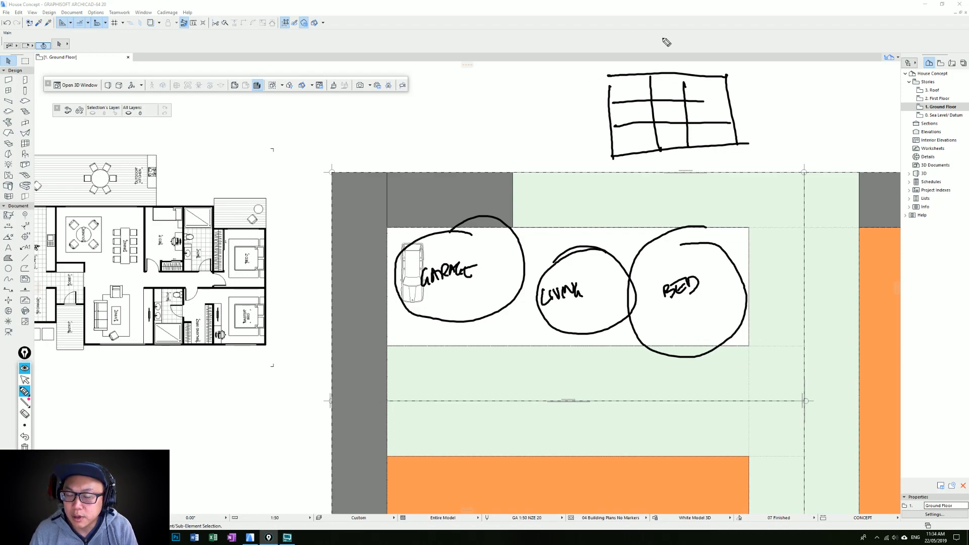
Add a north arrow beside the ink grid, label its upper corners NW and NE, and mark the northwest cell for the parents.
left_click_drag(550, 116, 550, 94)
mouse_move(543, 104)
left_mouse_down()
mouse_move(557, 105)
mouse_move(551, 77)
mouse_move(600, 78)
left_mouse_up()
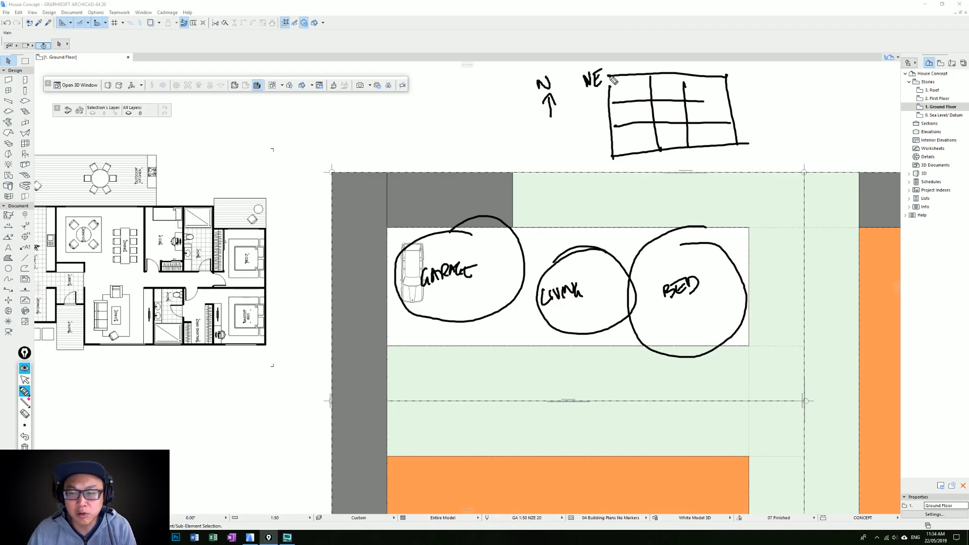
left_click_drag(615, 86, 616, 92)
left_click_drag(621, 86, 625, 93)
mouse_move(626, 86)
left_mouse_down()
mouse_move(643, 92)
mouse_move(647, 77)
mouse_move(641, 90)
left_mouse_up()
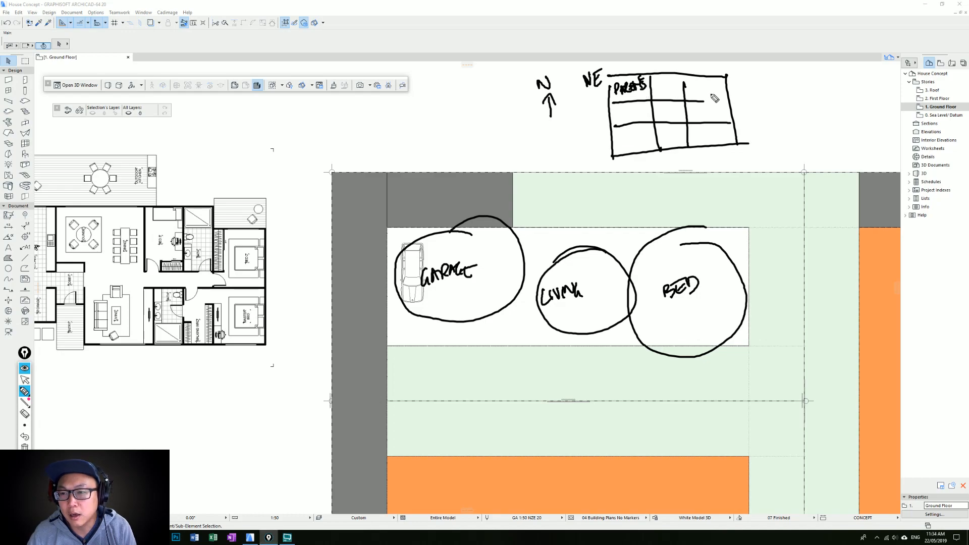
left_click_drag(741, 81, 754, 75)
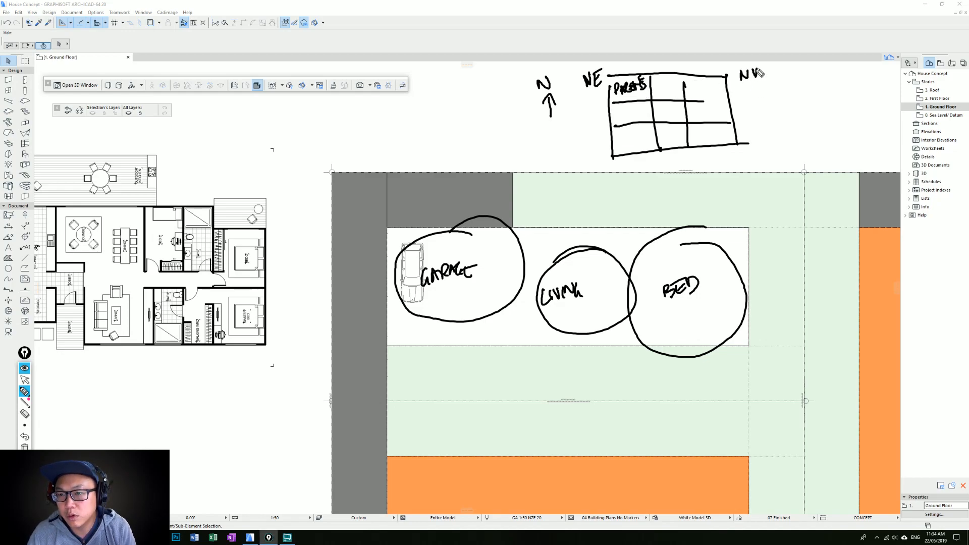
left_click_drag(598, 76, 609, 67)
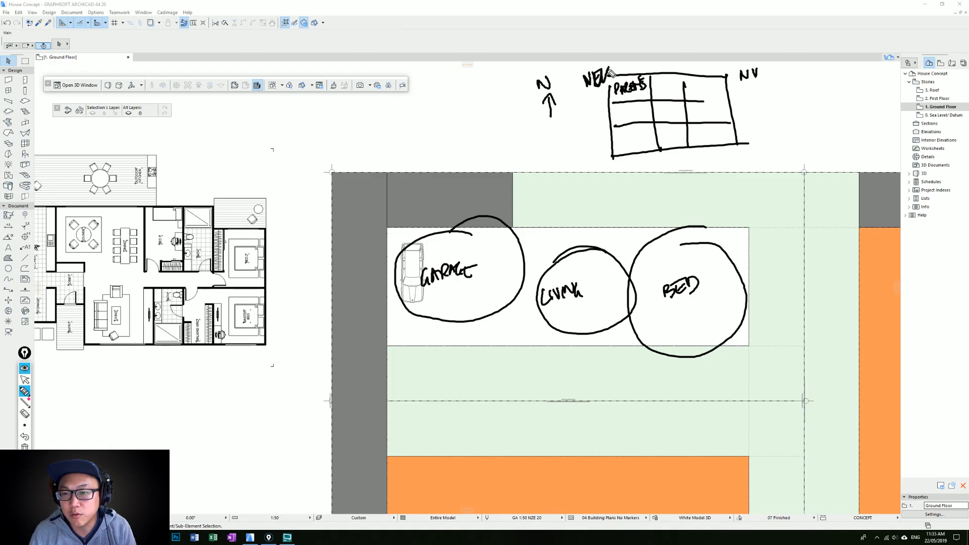
mouse_move(759, 74)
left_mouse_down()
mouse_move(767, 81)
mouse_move(766, 67)
left_mouse_up()
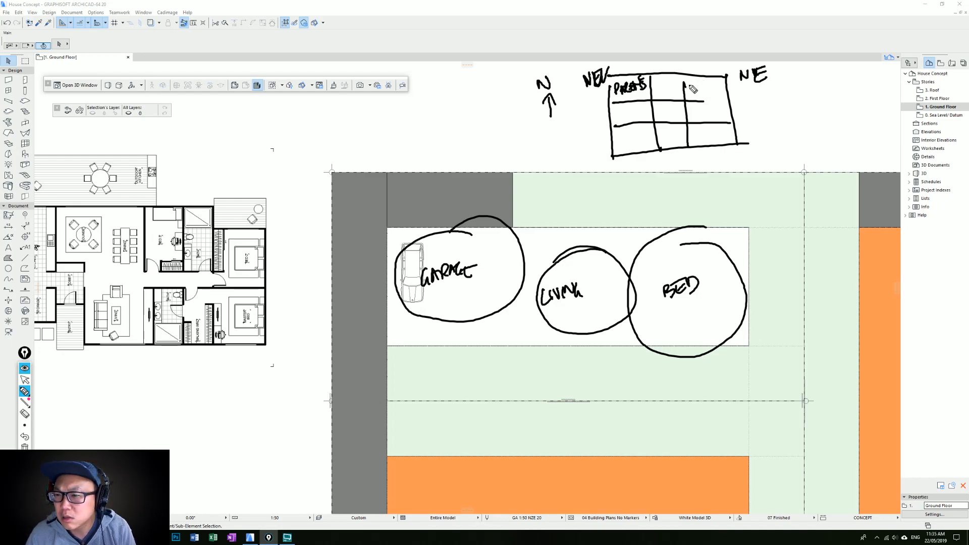
Mark the grid's northeast cell for the youngest, label the east side E, and write ME in the north and east cells.
mouse_move(689, 83)
left_mouse_down()
mouse_move(690, 95)
mouse_move(698, 87)
left_mouse_up()
left_click_drag(702, 85, 731, 97)
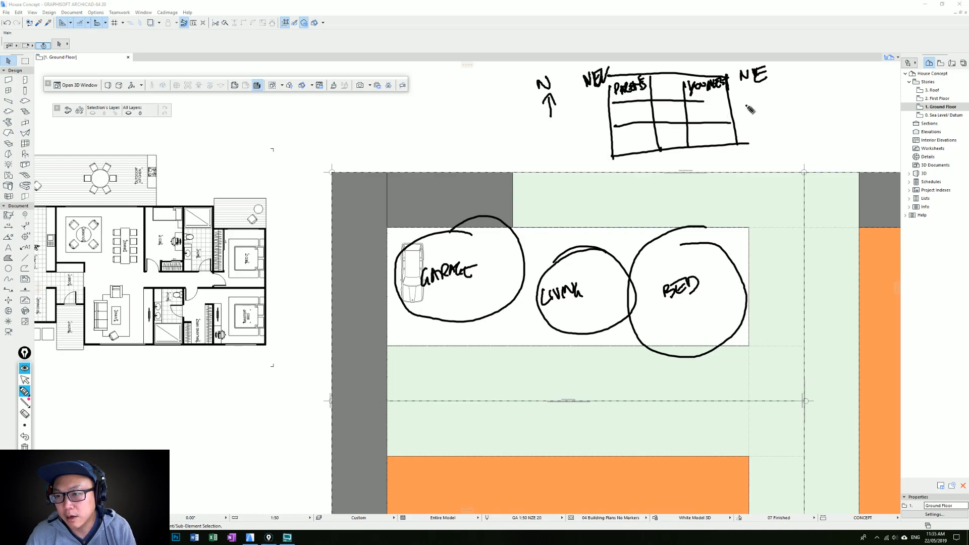
left_click_drag(747, 101, 756, 114)
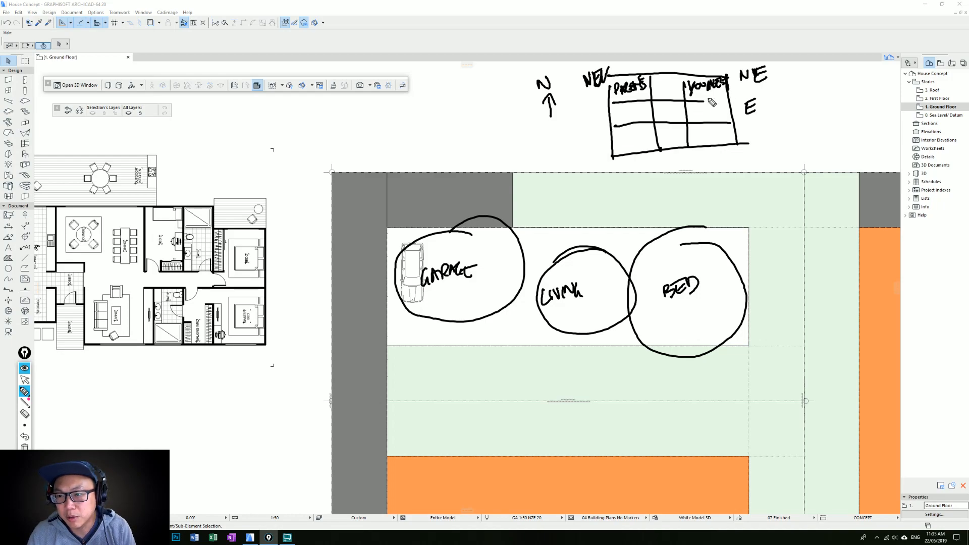
left_click(697, 109)
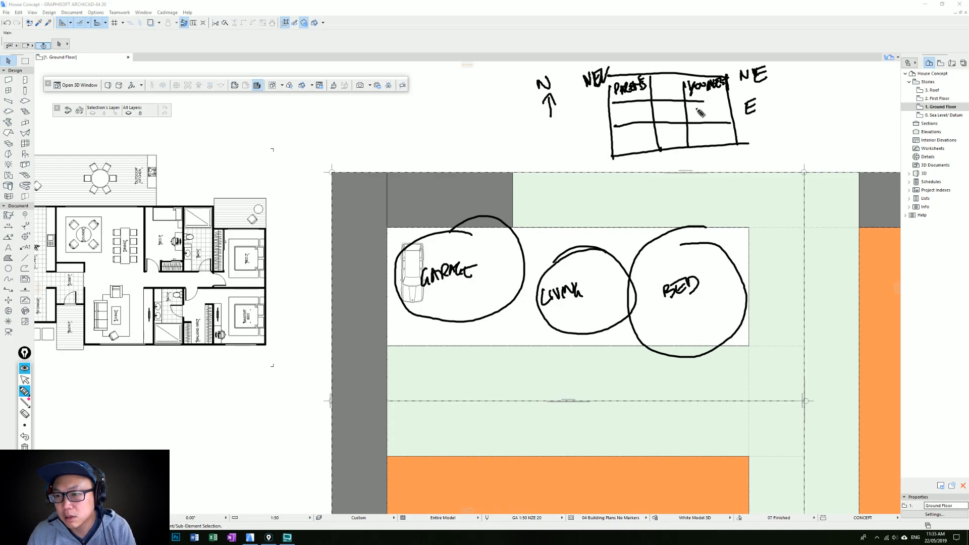
left_click_drag(659, 81, 668, 89)
left_click(670, 86)
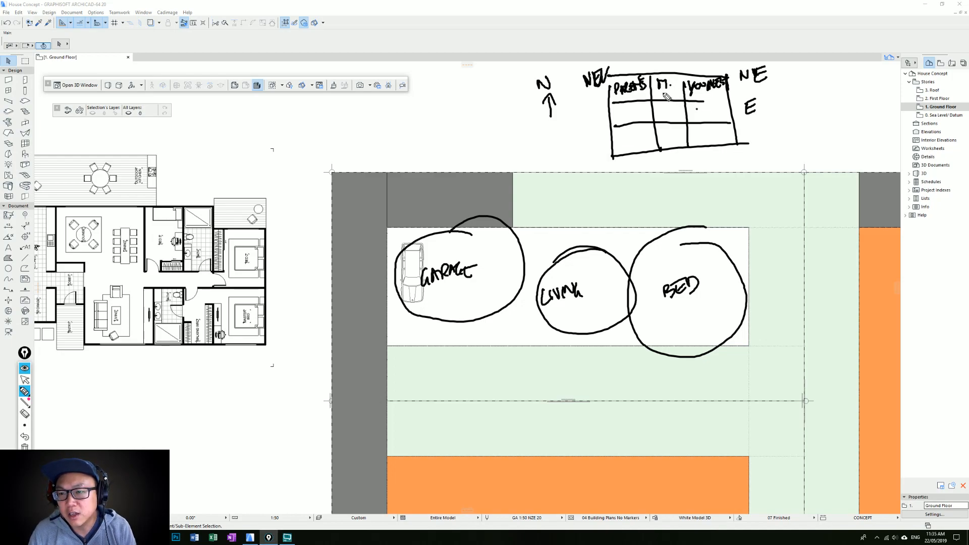
left_click_drag(700, 108, 715, 114)
left_click_drag(711, 110, 715, 107)
mouse_move(676, 82)
left_mouse_down()
mouse_move(672, 94)
mouse_move(679, 86)
left_mouse_up()
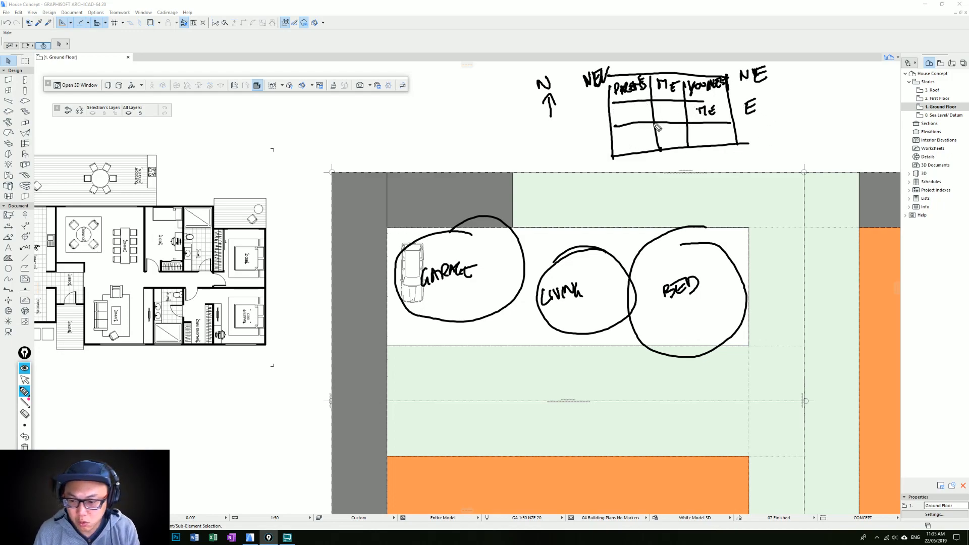
Sketch a three-by-three ink grid over the BED bubble at the footprint's east end.
mouse_move(626, 278)
left_mouse_down()
mouse_move(625, 333)
mouse_move(745, 323)
left_mouse_up()
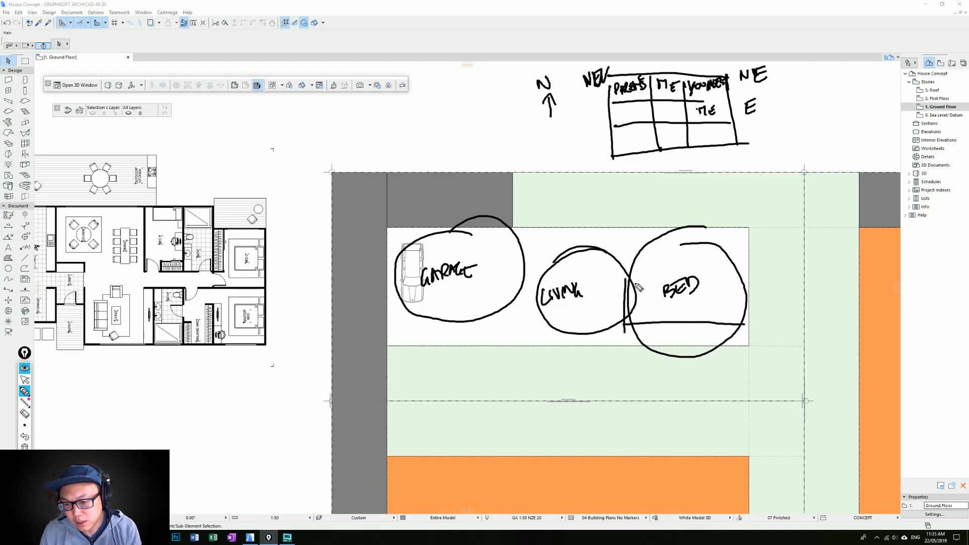
mouse_move(625, 273)
left_mouse_down()
mouse_move(752, 275)
mouse_move(749, 346)
left_mouse_up()
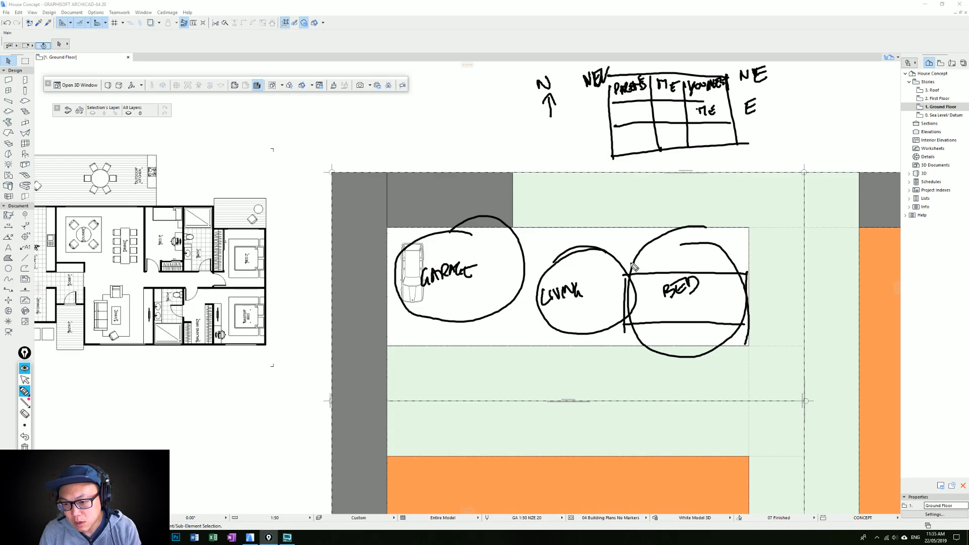
left_click_drag(623, 247, 626, 318)
mouse_move(620, 229)
left_mouse_down()
mouse_move(622, 284)
mouse_move(686, 233)
mouse_move(744, 280)
mouse_move(742, 304)
left_mouse_up()
mouse_move(625, 276)
left_mouse_down()
mouse_move(627, 345)
mouse_move(749, 344)
left_mouse_up()
left_click_drag(669, 246, 675, 344)
left_click_drag(710, 248, 711, 341)
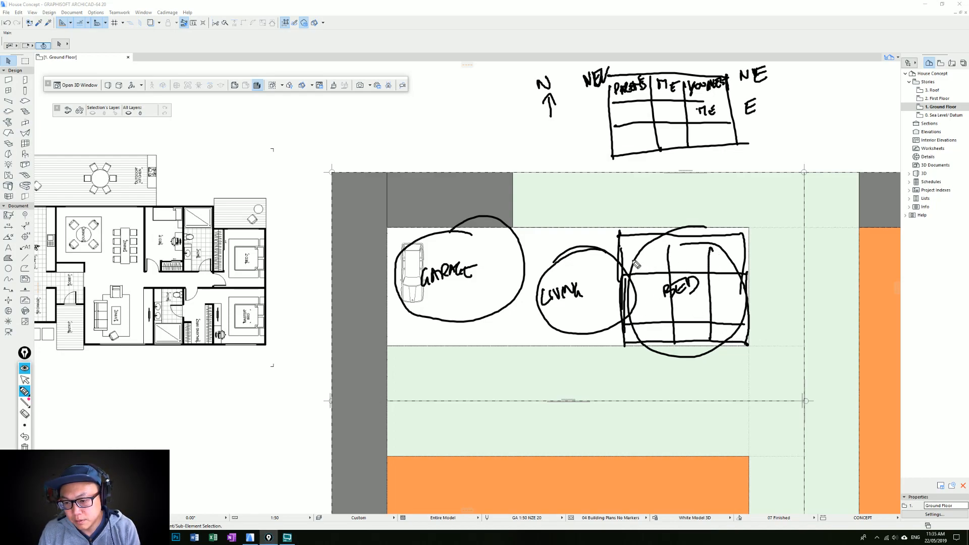
Label the bedroom grid cells for the parents, BRO and ME, and outline smaller rooms around and between them.
left_click_drag(636, 257, 740, 266)
left_click_drag(721, 312, 737, 309)
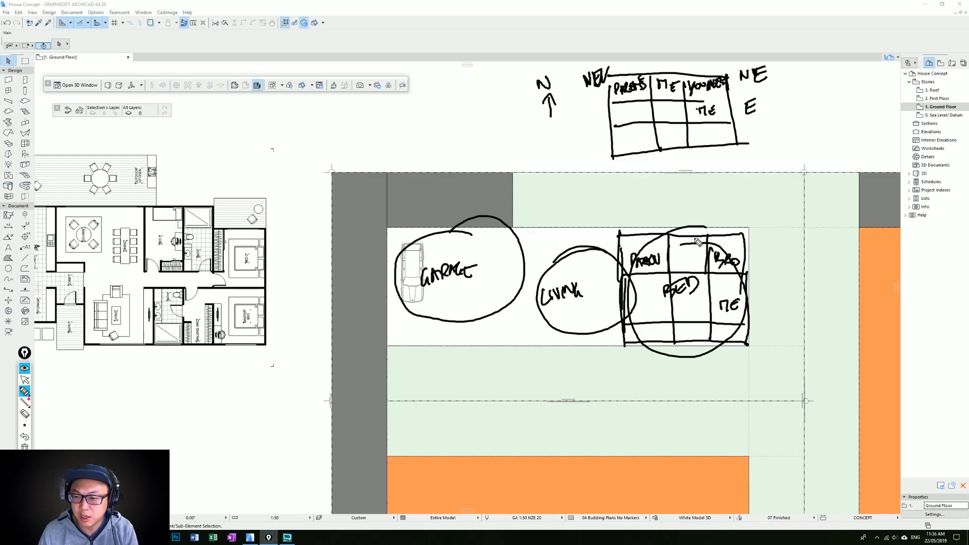
mouse_move(675, 237)
left_mouse_down()
mouse_move(674, 273)
mouse_move(714, 271)
left_mouse_up()
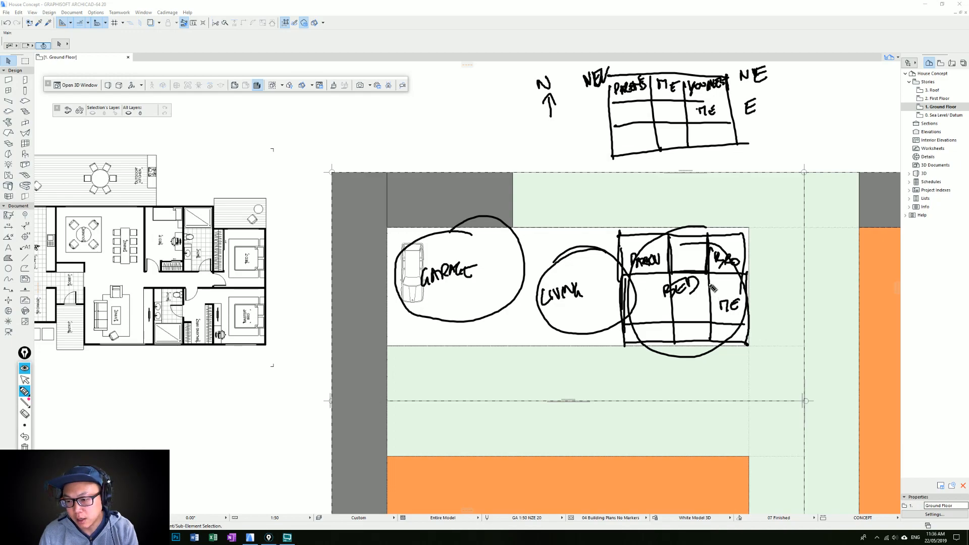
mouse_move(712, 289)
left_mouse_down()
mouse_move(745, 290)
mouse_move(731, 325)
mouse_move(719, 323)
left_mouse_up()
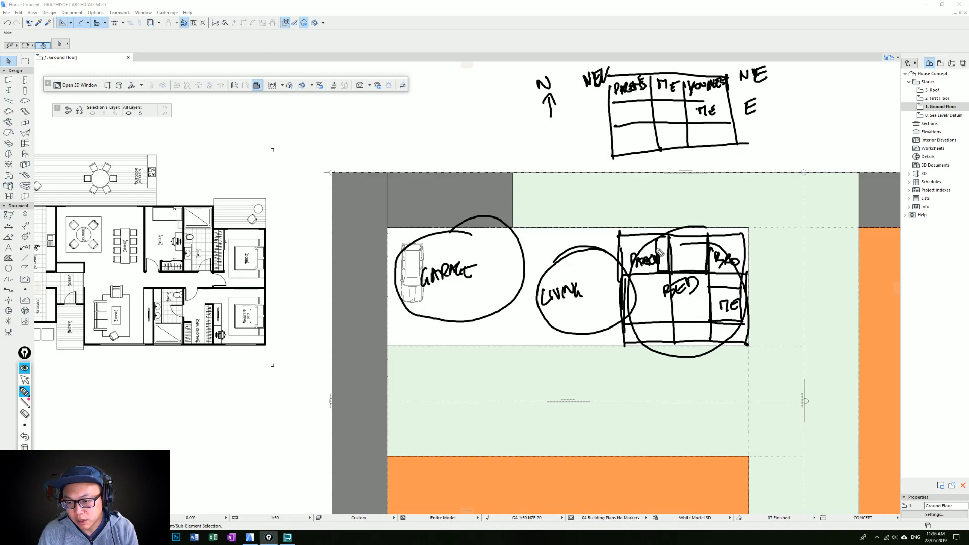
left_click_drag(666, 300, 666, 327)
mouse_move(654, 301)
left_mouse_down()
mouse_move(698, 300)
mouse_move(696, 326)
left_mouse_up()
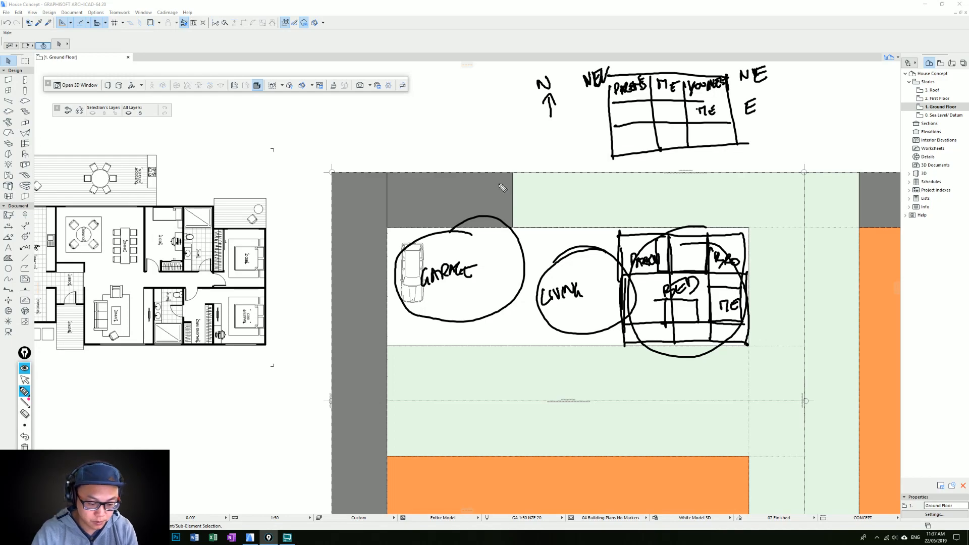
Sketch an entry arrow running down past the garage, and a box labelled for the kitchen near its tip.
left_click_drag(491, 163, 499, 295)
left_click_drag(493, 179, 492, 205)
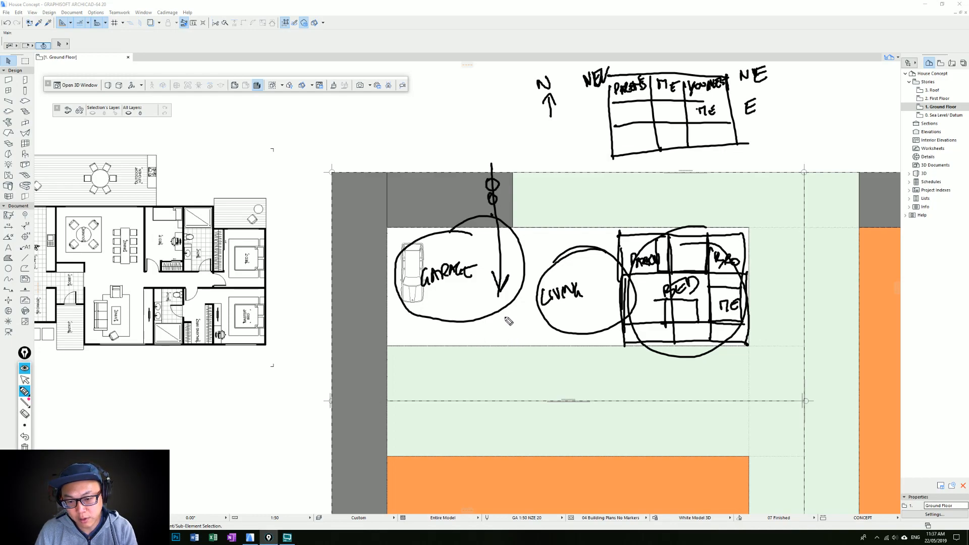
mouse_move(505, 315)
left_mouse_down()
mouse_move(509, 341)
mouse_move(556, 319)
mouse_move(557, 351)
mouse_move(506, 345)
mouse_move(550, 330)
left_mouse_up()
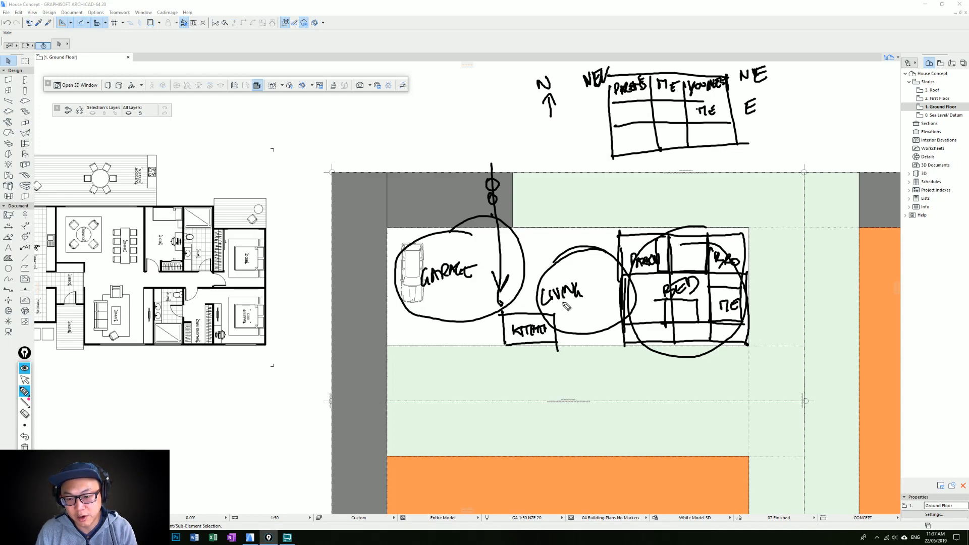
Outline the living and garage rooms with ink rectangles, and clear all the ink from the plan.
left_click_drag(502, 313, 607, 311)
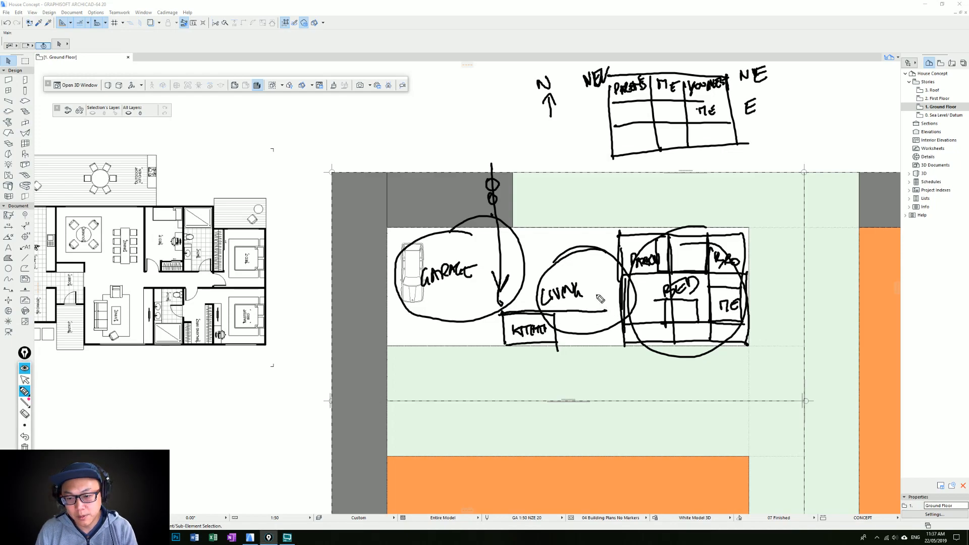
mouse_move(500, 252)
left_mouse_down()
mouse_move(600, 258)
mouse_move(598, 305)
left_mouse_up()
mouse_move(388, 232)
left_mouse_down()
mouse_move(397, 316)
mouse_move(487, 307)
mouse_move(479, 233)
mouse_move(394, 238)
mouse_move(483, 239)
left_mouse_up()
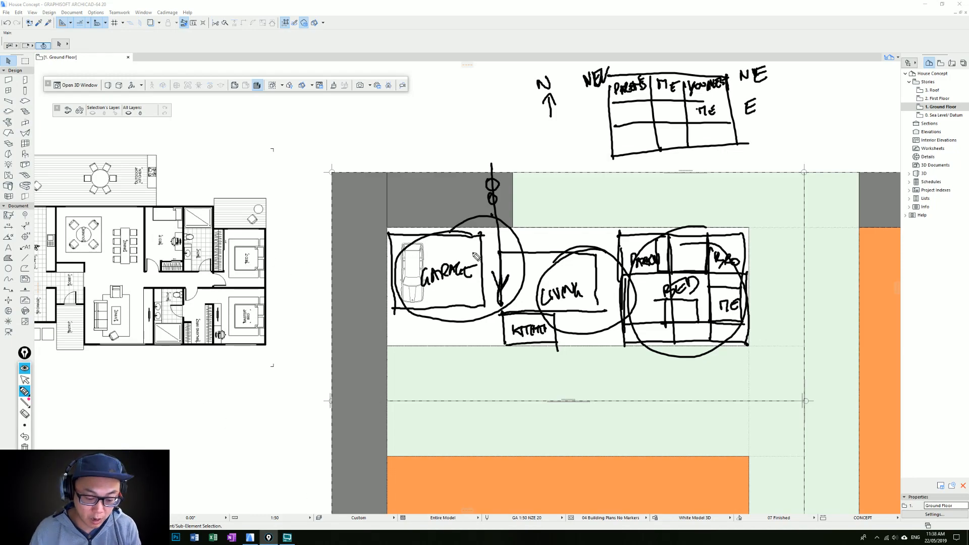
key("ctrl+shift+7")
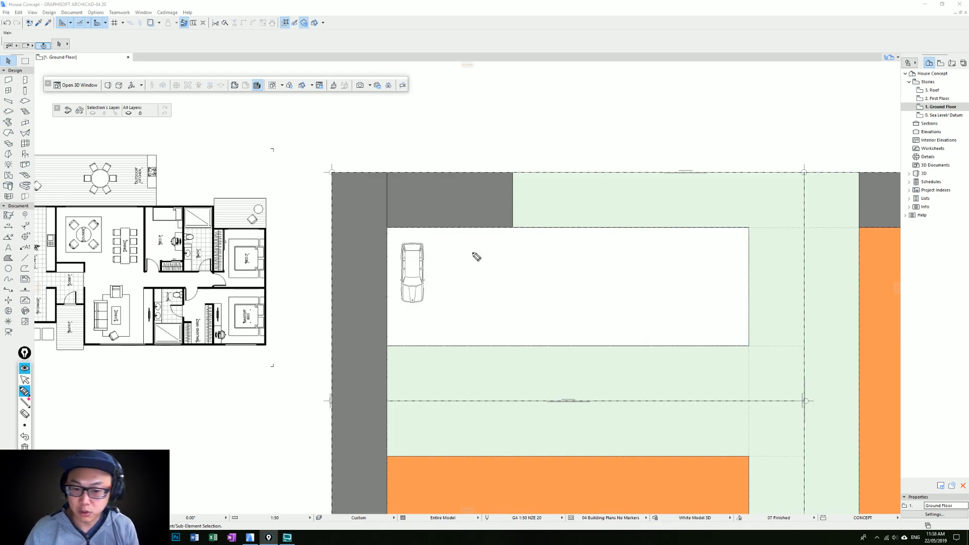
key("ctrl+shift+1")
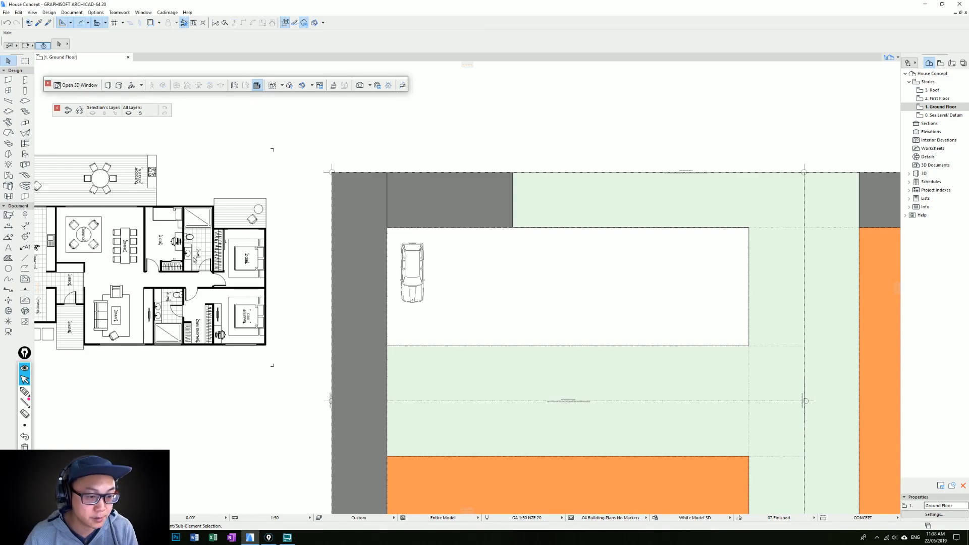
Place a copy of the car beside the existing one inside the white footprint.
scroll(370, 269, "down", 4)
scroll(415, 272, "up", 3)
left_click(432, 262)
left_click_drag(429, 261, 475, 261)
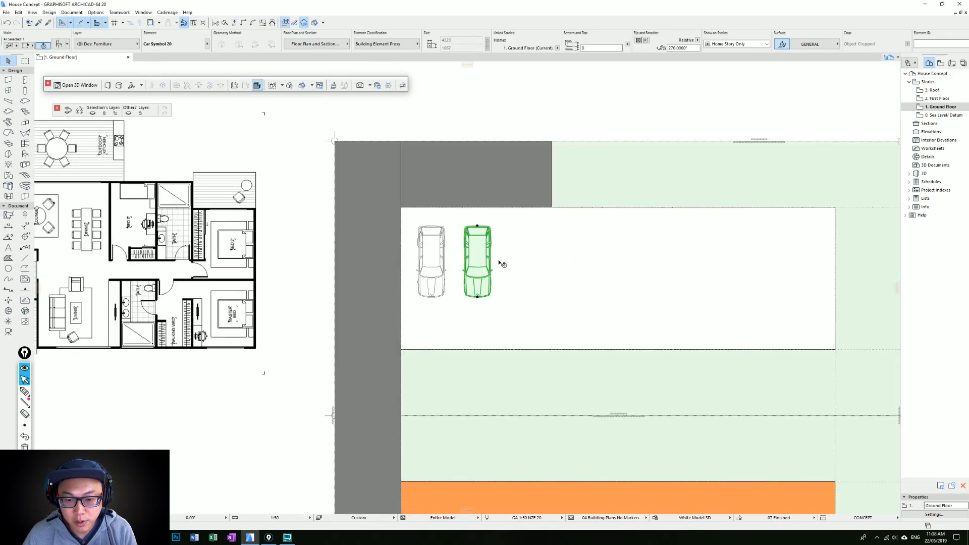
left_click(451, 259)
Copy the lounge carpet, sofa, side table and armchair from the dimensioned reference plan into the white footprint, between the cars and its centre.
scroll(353, 265, "down", 4)
middle_click_drag(301, 254, 525, 285)
middle_click_drag(283, 239, 335, 352)
left_click(254, 156)
scroll(252, 157, "up", 2)
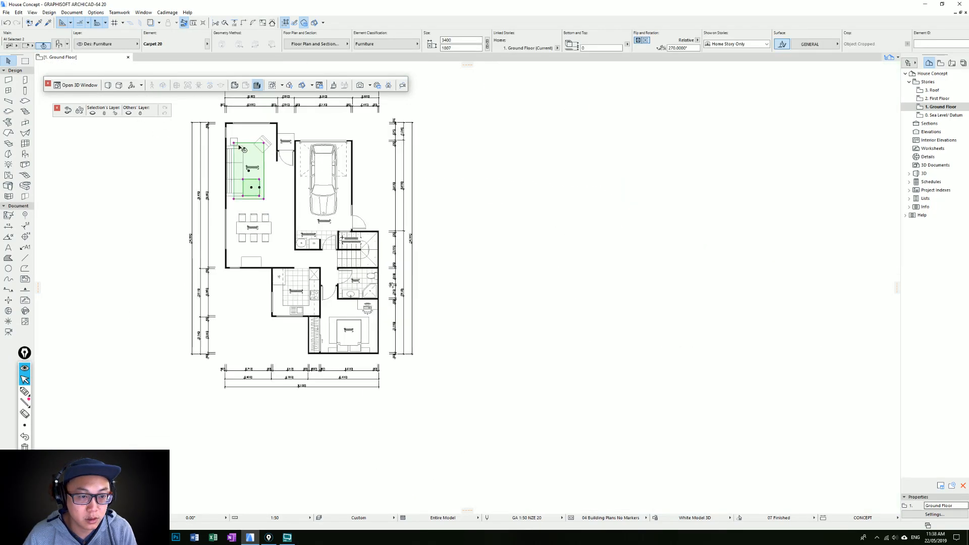
left_click(234, 196, "shift")
left_click(231, 172, "shift")
left_click(234, 142, "shift")
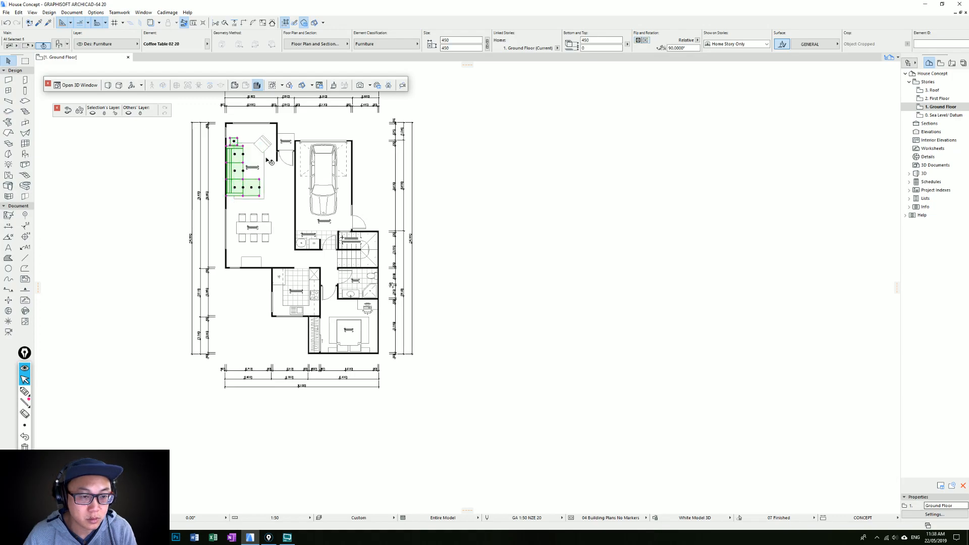
left_click(261, 144, "shift")
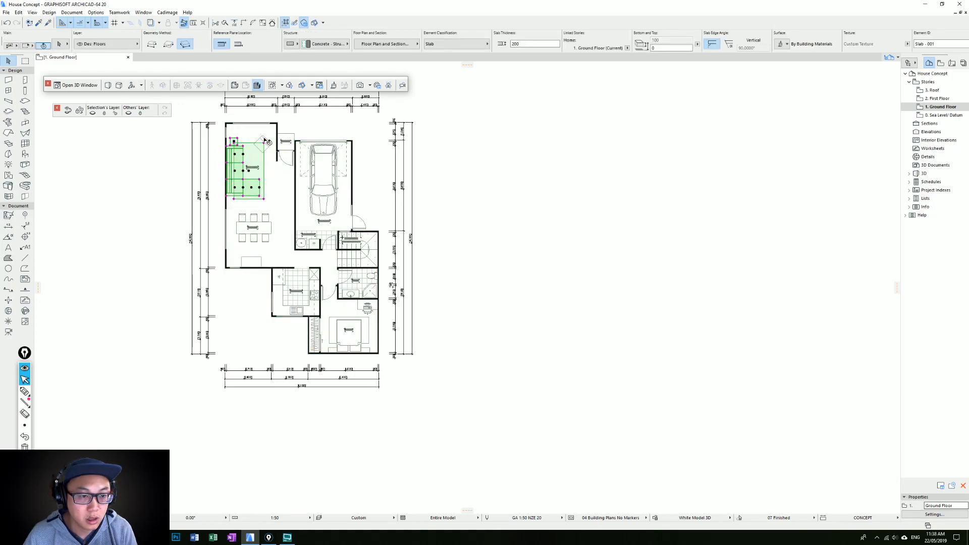
key("ctrl+shift+d")
left_click(243, 179)
scroll(575, 277, "down", 3)
middle_click_drag(576, 277, 306, 200)
middle_click_drag(556, 308, 410, 256)
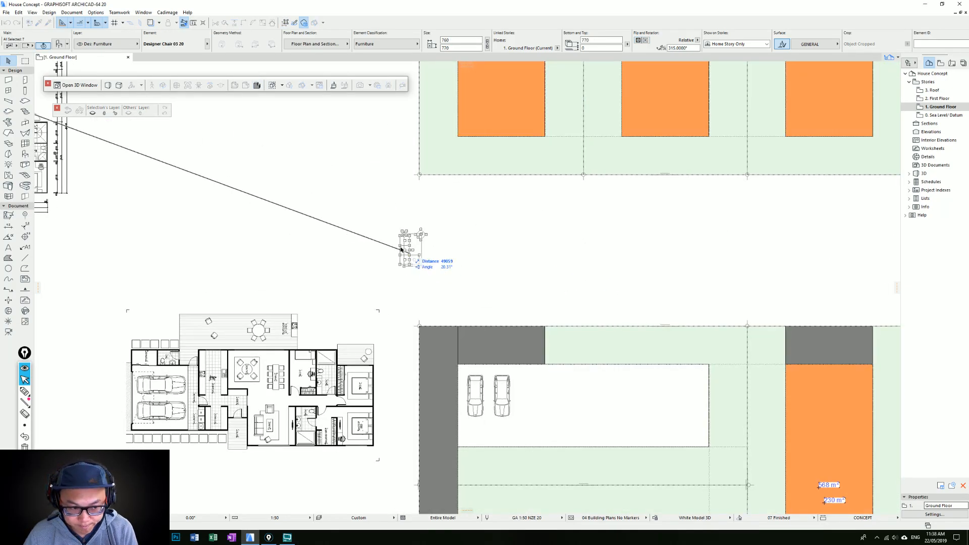
left_click(566, 401)
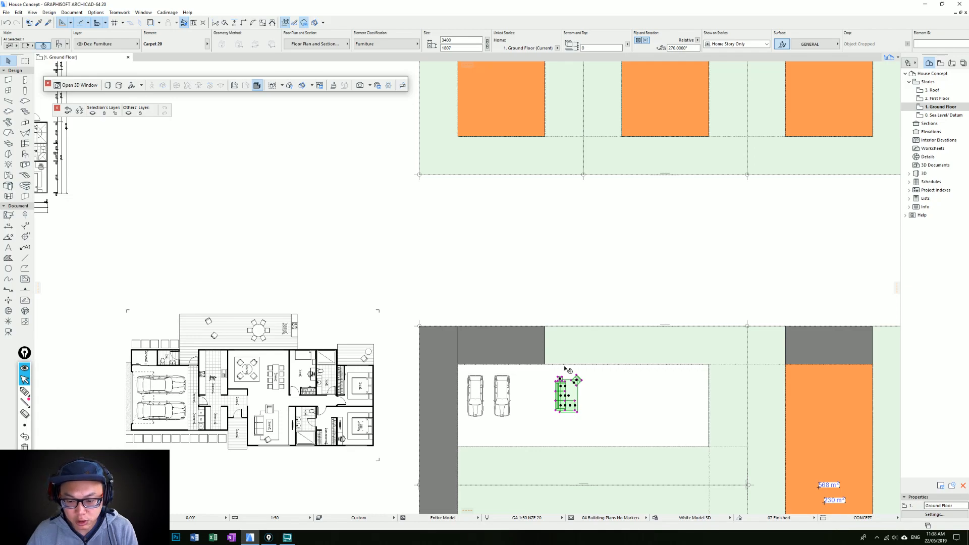
Copy the kitchen layout from the reference plan to the white footprint's lower edge, just below the lounge set.
scroll(585, 408, "up", 1)
middle_click_drag(592, 407, 718, 424)
scroll(642, 368, "down", 3)
scroll(337, 251, "up", 3)
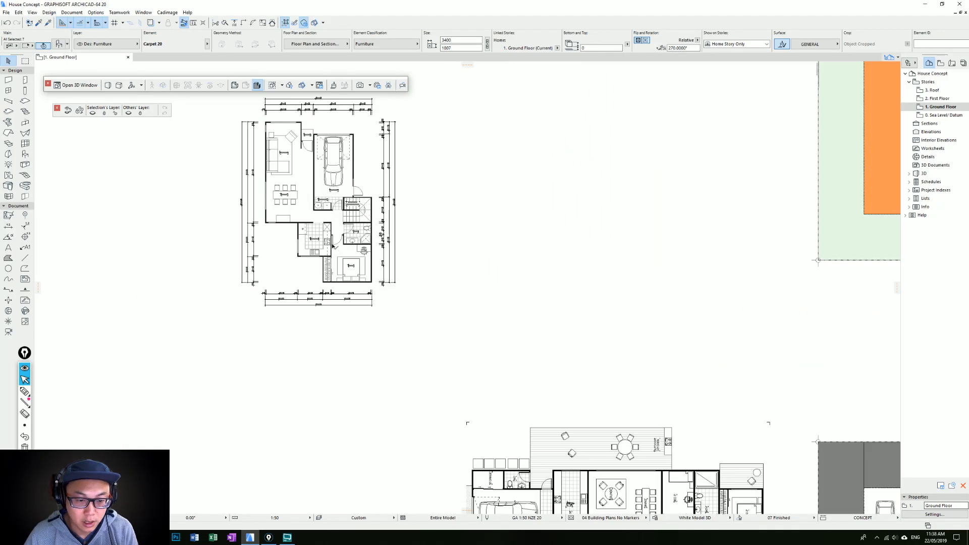
scroll(335, 246, "up", 2)
left_click(325, 240)
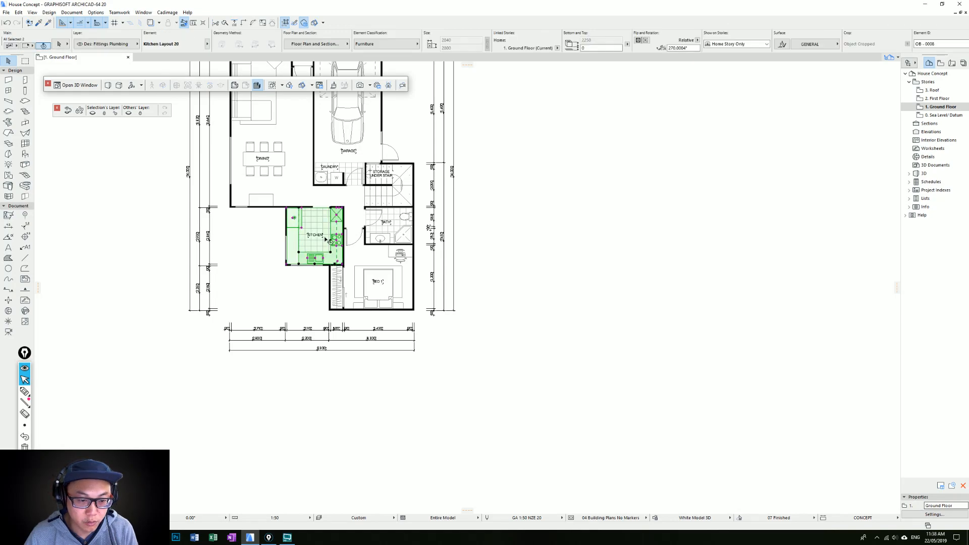
key("ctrl+shift+d")
left_click(287, 265)
scroll(615, 317, "down", 4)
middle_click_drag(659, 339, 156, 175)
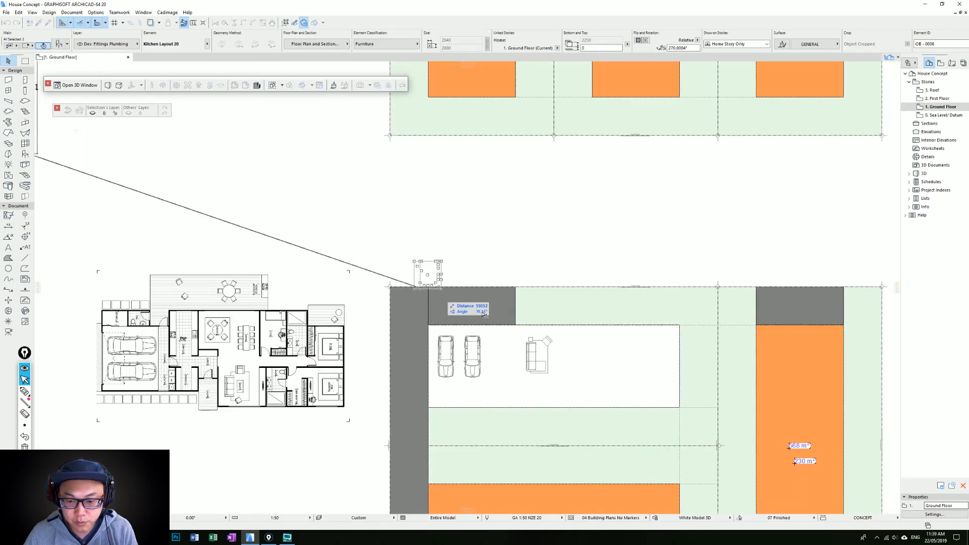
scroll(517, 422, "up", 2)
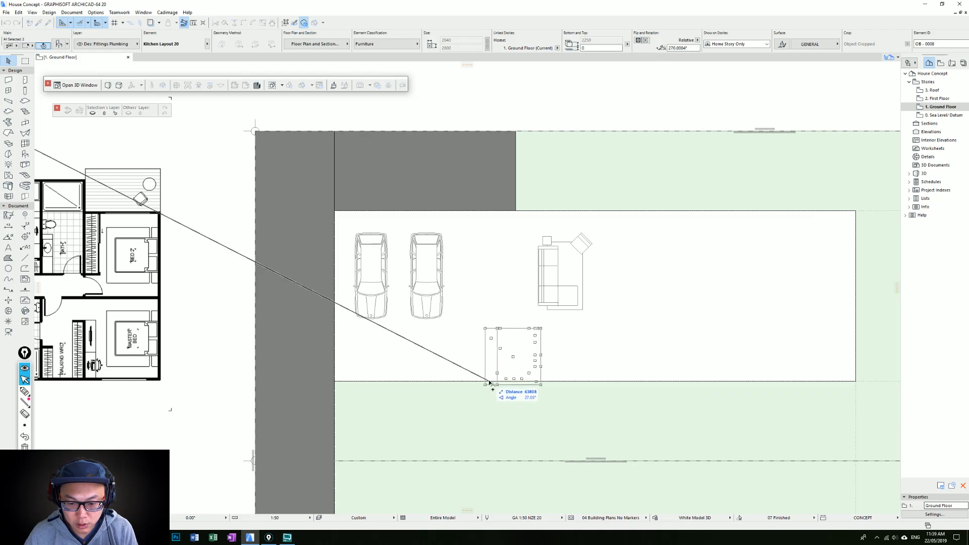
left_click(507, 381)
left_click(597, 372)
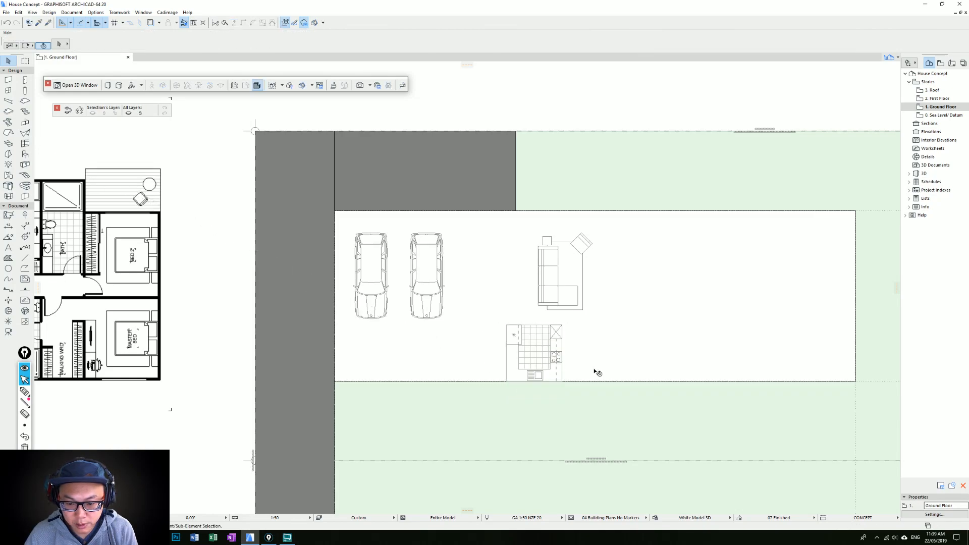
Copy the bathroom's toilet, basin, shower tray and tiled floor from the reference plan to the footprint's lower edge, beyond the kitchen.
scroll(598, 373, "down", 2)
scroll(361, 266, "up", 2)
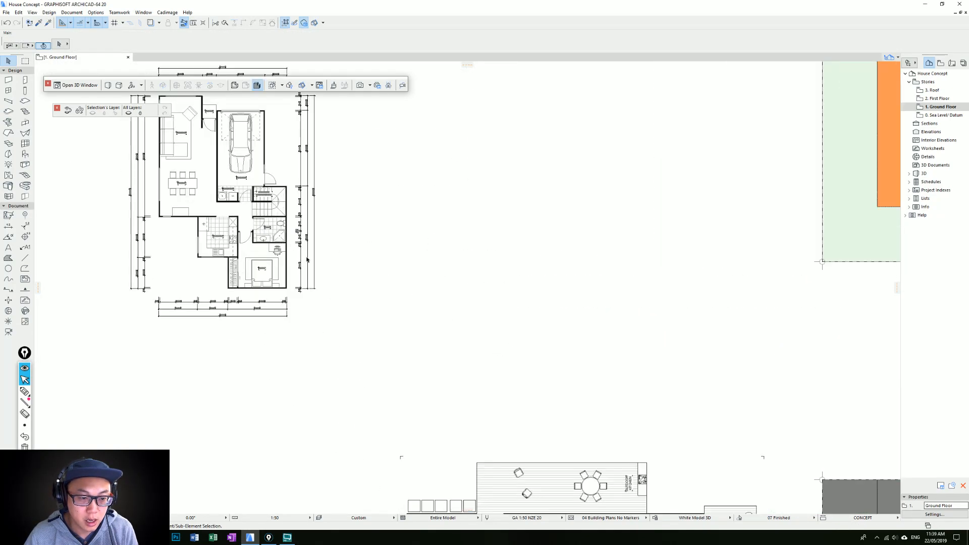
middle_click_drag(481, 349, 325, 236)
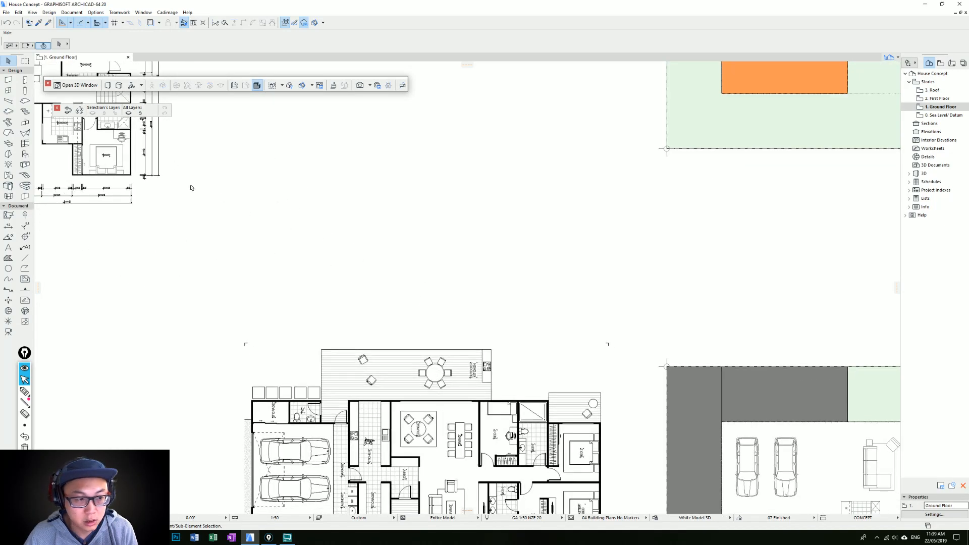
middle_click_drag(184, 175, 293, 282)
left_click(233, 230)
left_click(233, 222)
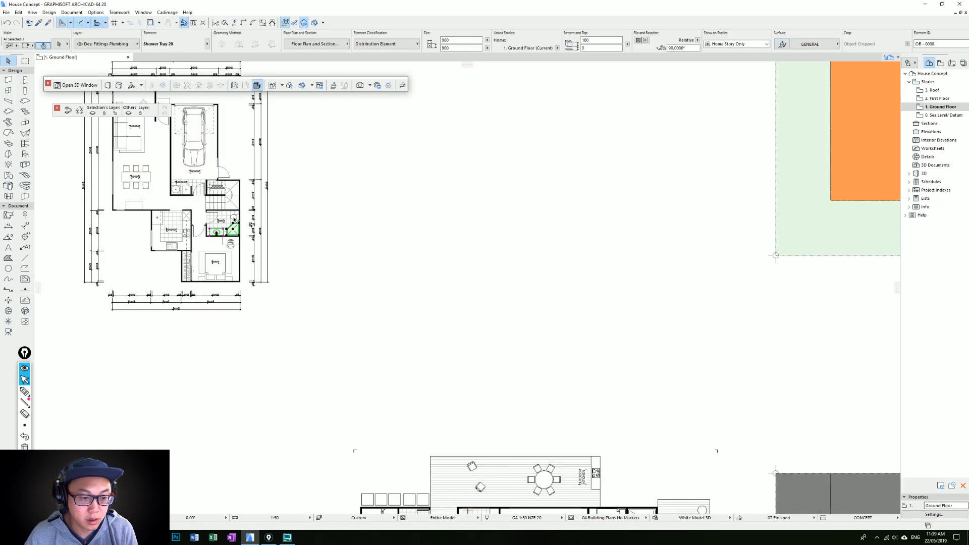
left_click(223, 214)
left_click(222, 225)
scroll(222, 225, "down", 5)
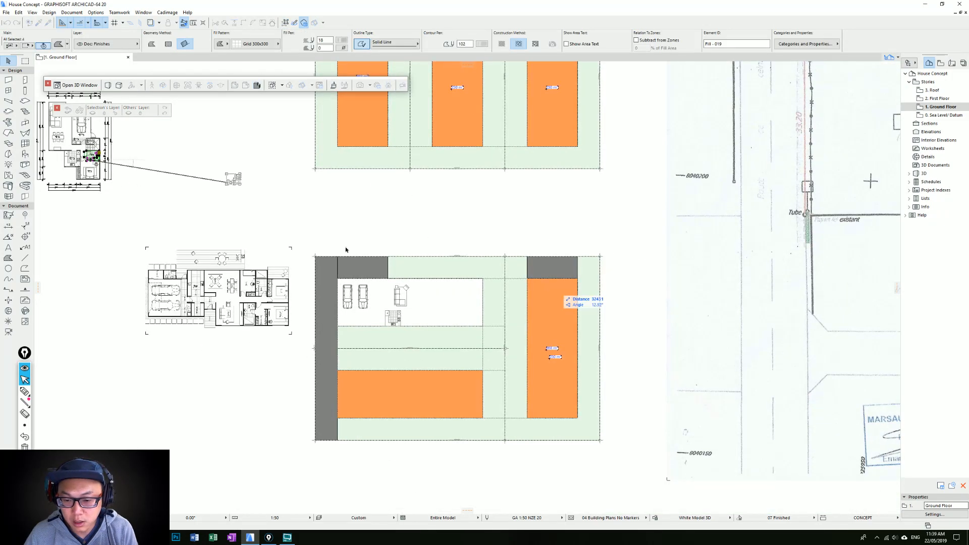
scroll(435, 320, "up", 5)
left_click(433, 327)
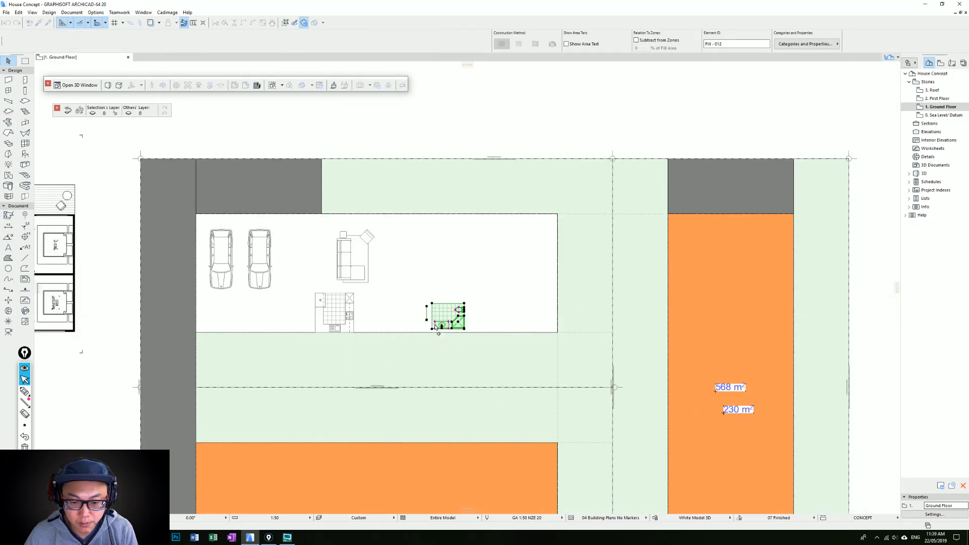
key("Escape")
Copy the bed layout and its carpet from the reference plan into the footprint, above the bathroom.
scroll(504, 313, "left", 10, "shift")
scroll(659, 306, "down", 5)
scroll(441, 327, "up", 8)
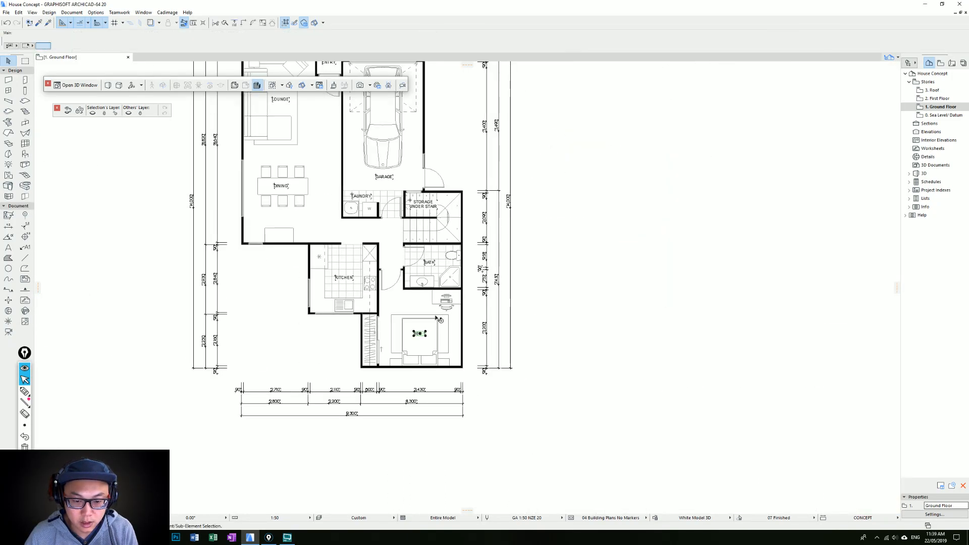
left_click(427, 339)
scroll(412, 359, "down", 6)
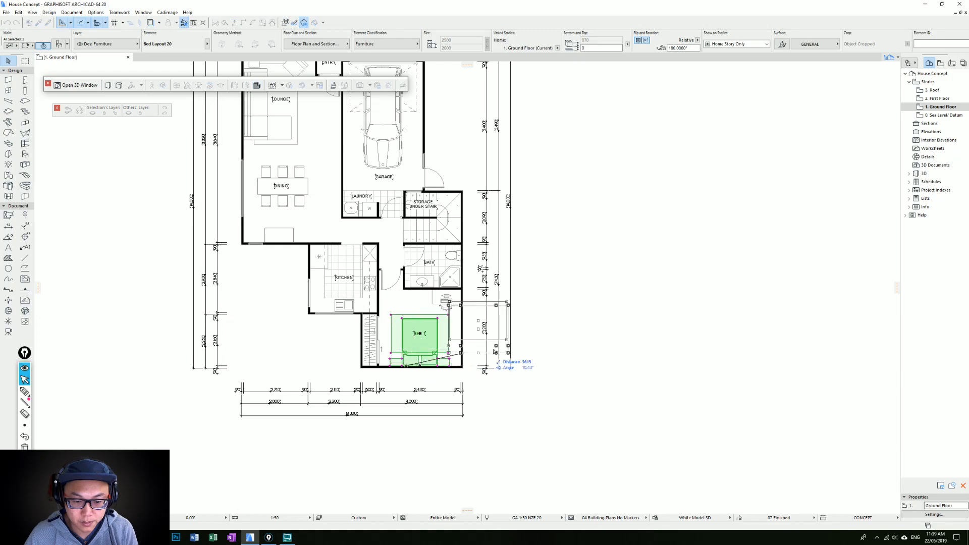
scroll(571, 350, "up", 6)
scroll(355, 311, "up", 4)
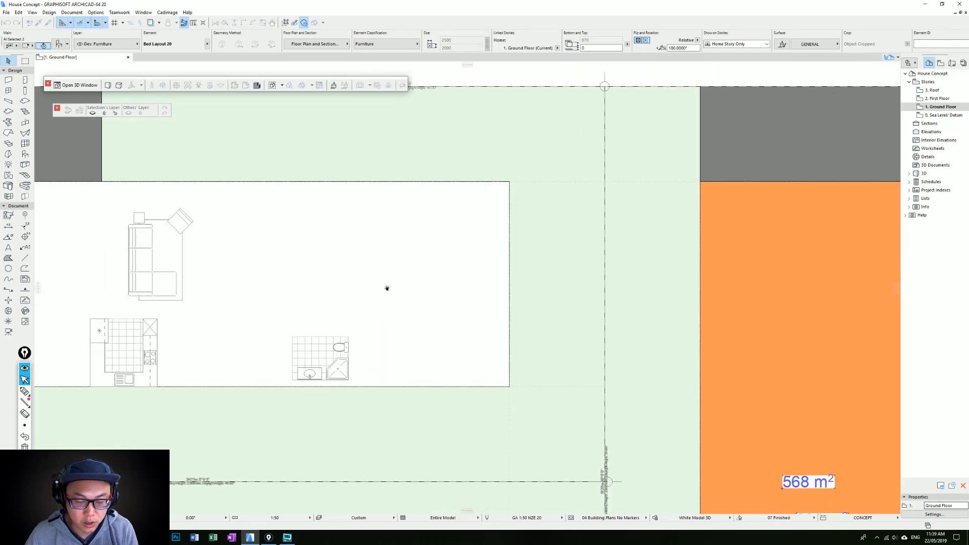
left_click(388, 285)
Place two more copies of the bed set near the footprint's far end, one directly below the other.
left_click(402, 283)
left_click(560, 283)
left_click(560, 283)
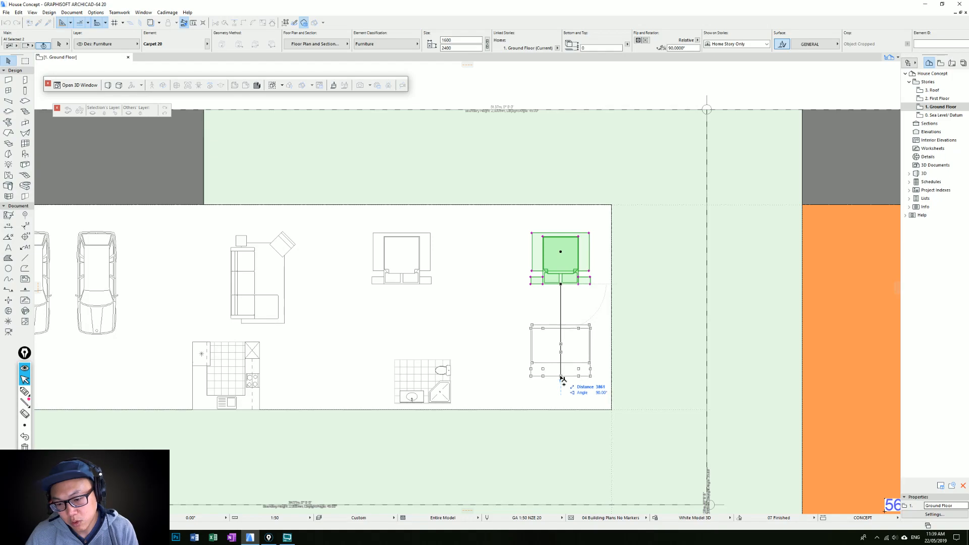
left_click(561, 379)
Move the lower bed set horizontally towards the bathroom.
scroll(562, 373, "down", 1)
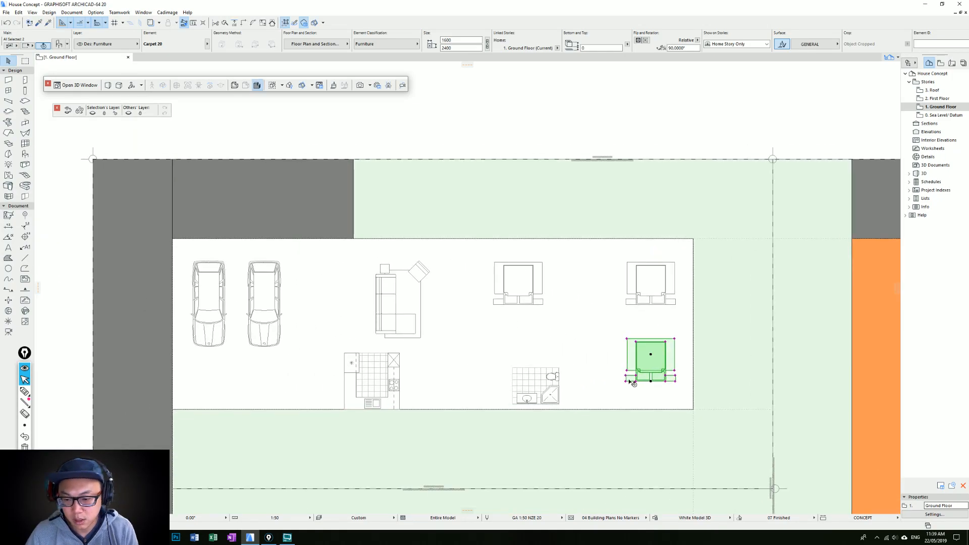
key("ctrl+d")
left_click(626, 381)
left_click(597, 381)
middle_click_drag(608, 306, 560, 311)
scroll(525, 333, "left", 3)
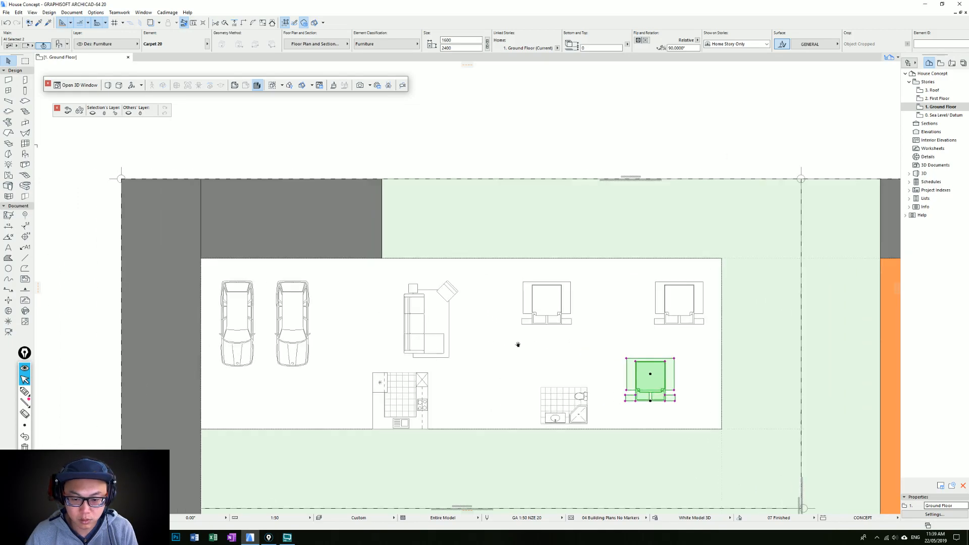
scroll(550, 386, "up", 2)
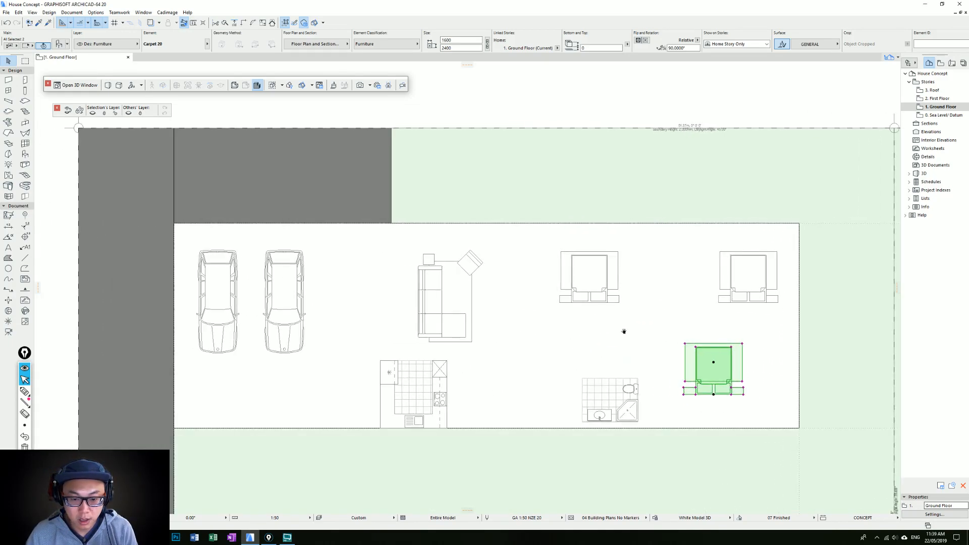
left_click(675, 299)
Draw a rectangular fill of about 6 m² between the two upper beds, matching the light green site fill, and hide its area text.
scroll(610, 237, "down", 4)
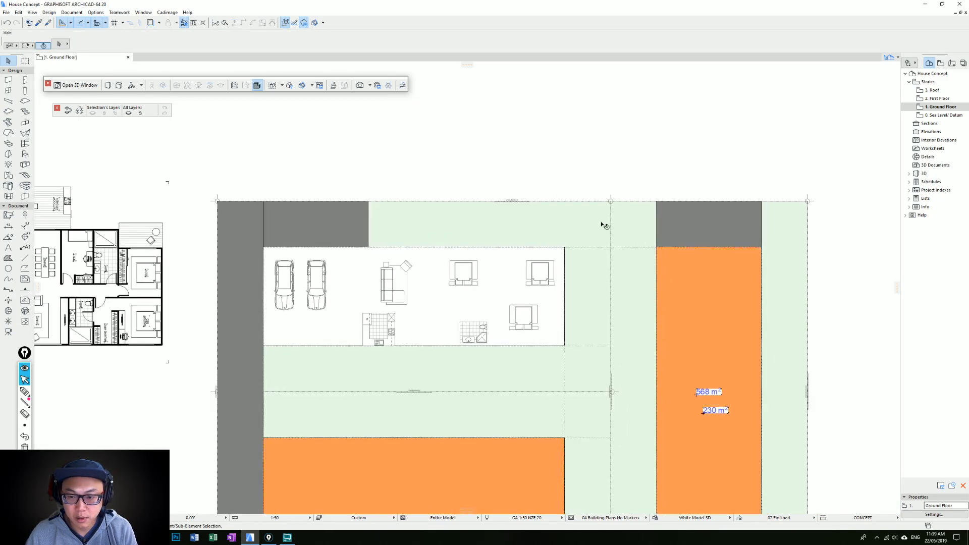
left_click(781, 231)
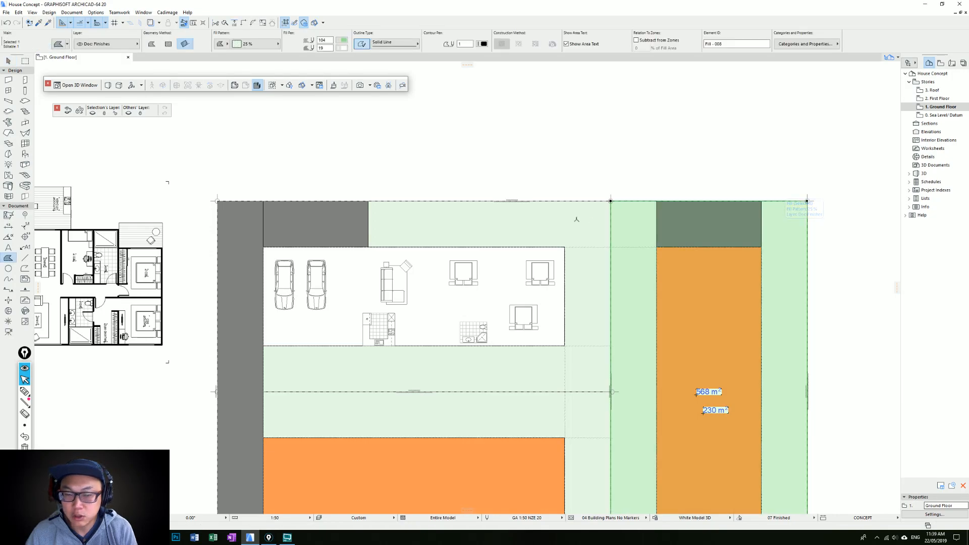
scroll(510, 270, "up", 5)
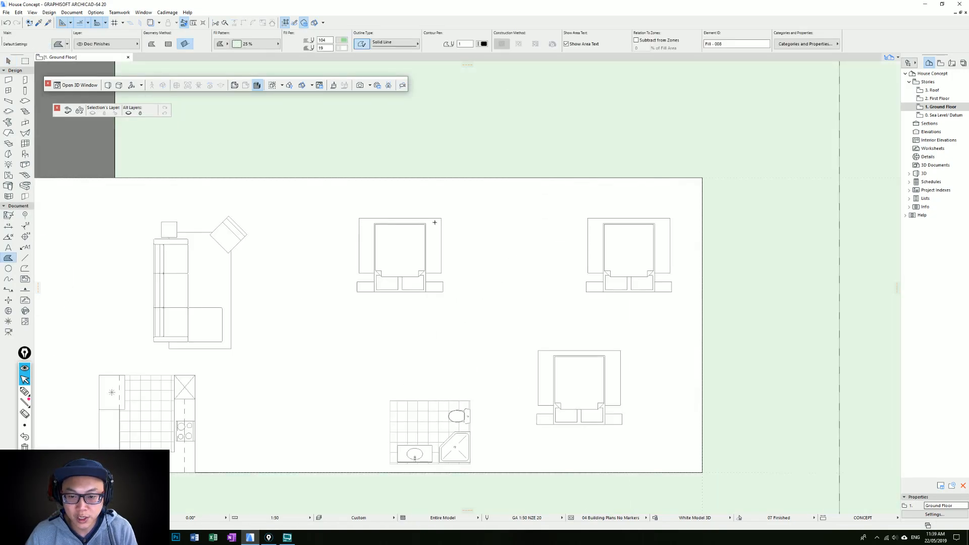
left_click(471, 218)
left_click(470, 293)
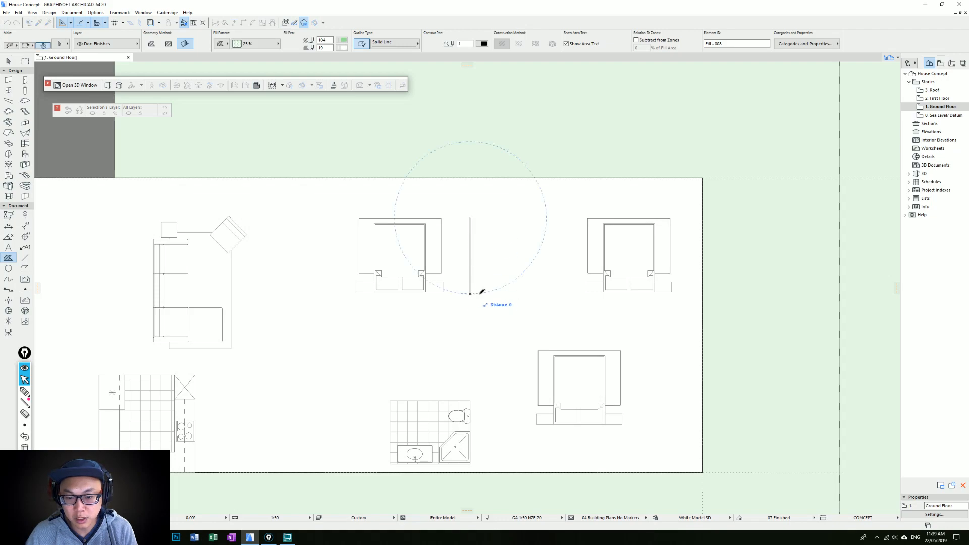
left_click(559, 291)
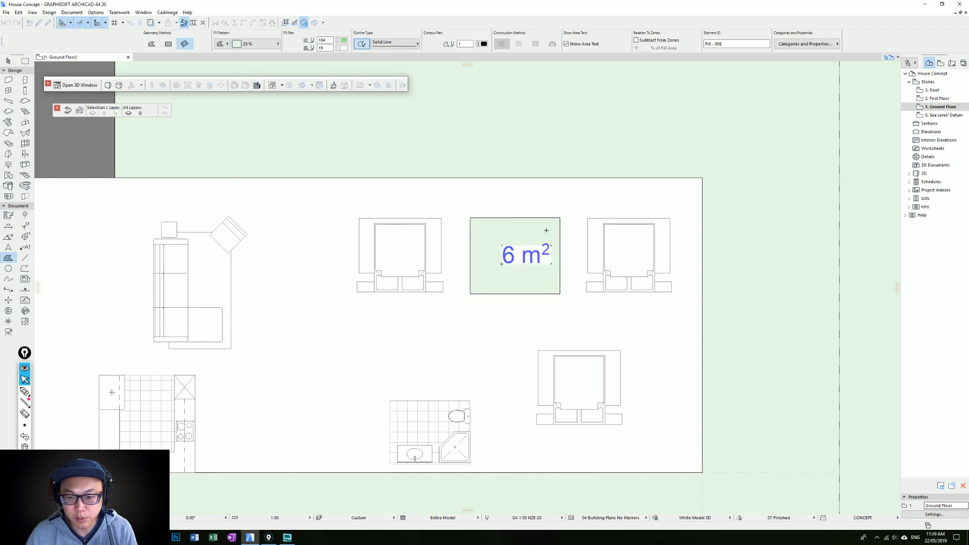
left_click(501, 263)
left_click(588, 45)
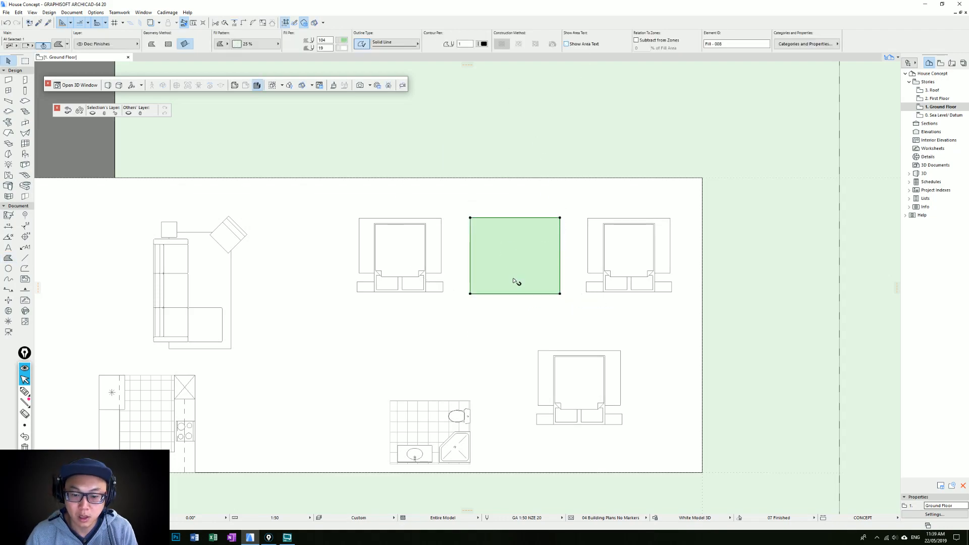
Place a copy of the green rectangle on the footprint's lower edge, between the kitchen and the bathroom.
middle_click_drag(514, 279, 535, 215)
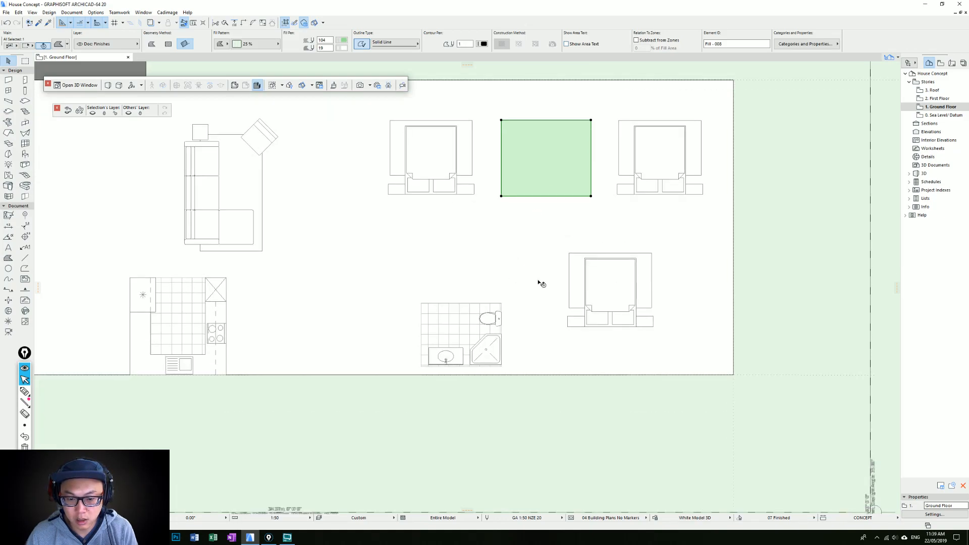
middle_click_drag(465, 282, 577, 272)
scroll(650, 293, "down", 5)
left_click(604, 246)
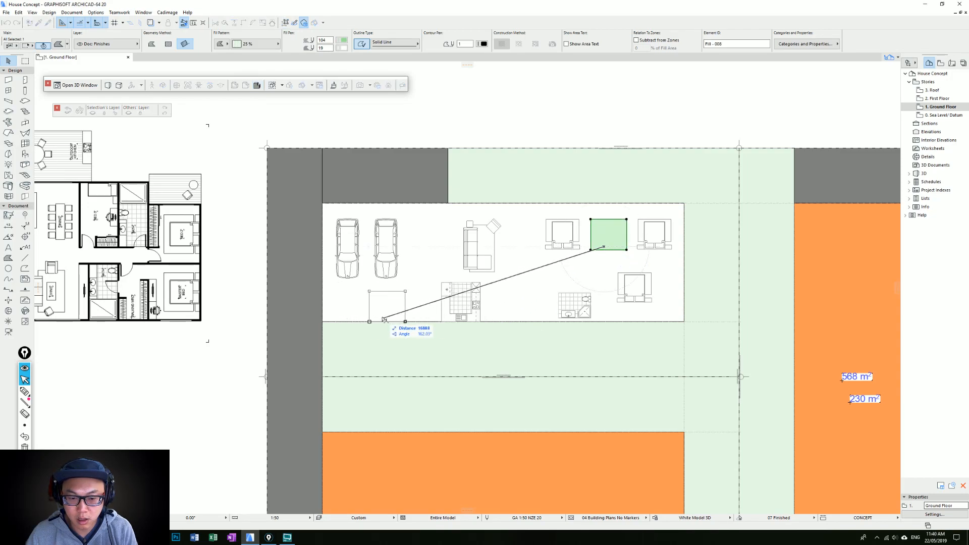
left_click(520, 319)
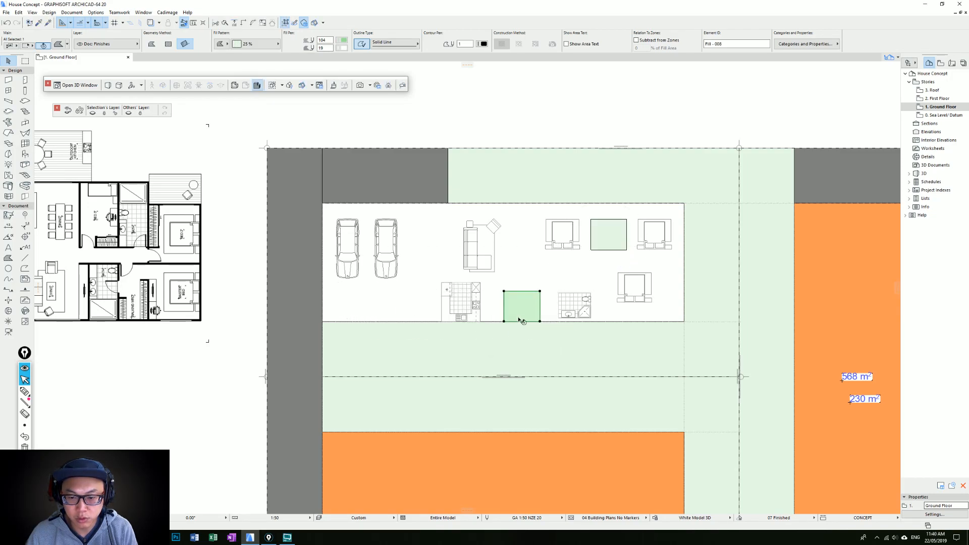
scroll(468, 335, "up", 2)
key("ctrl+d")
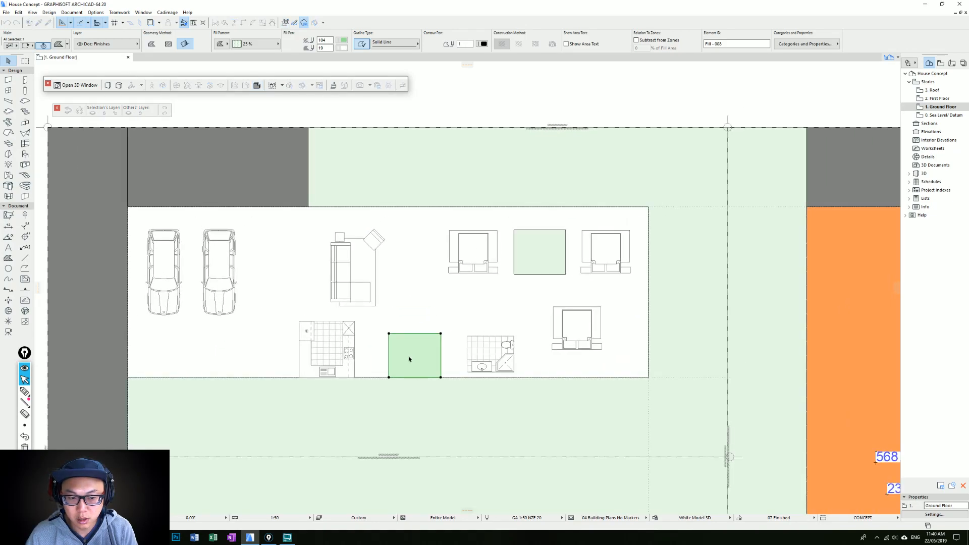
middle_click_drag(394, 251, 476, 275)
scroll(442, 259, "down", 1)
key("Escape")
key("Escape")
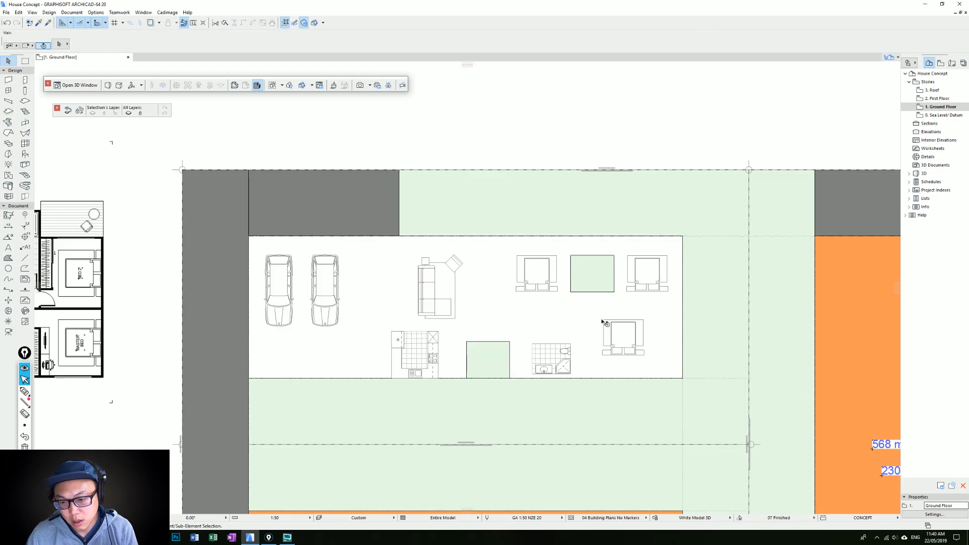
middle_click_drag(598, 321, 503, 318)
left_click(507, 272, "alt")
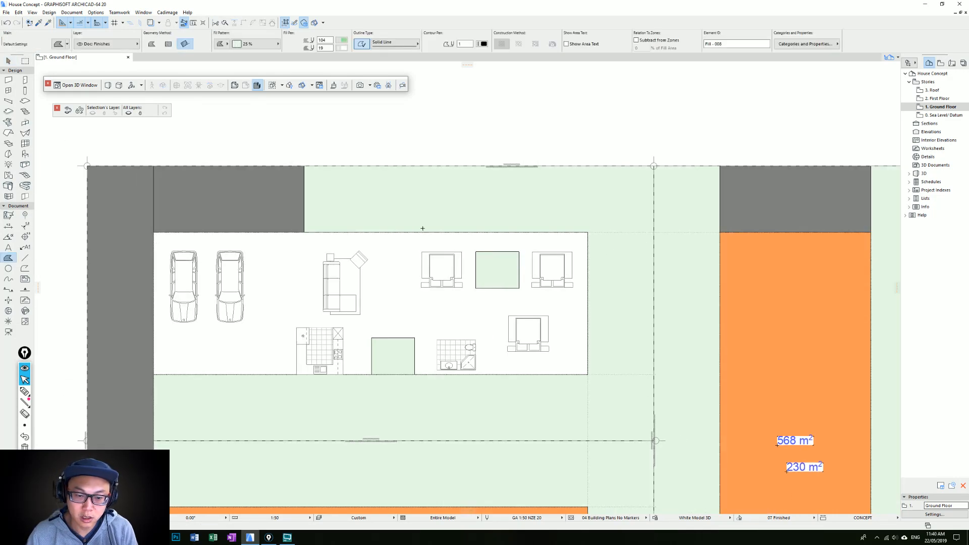
scroll(430, 268, "down", 2)
middle_click_drag(430, 268, 461, 293)
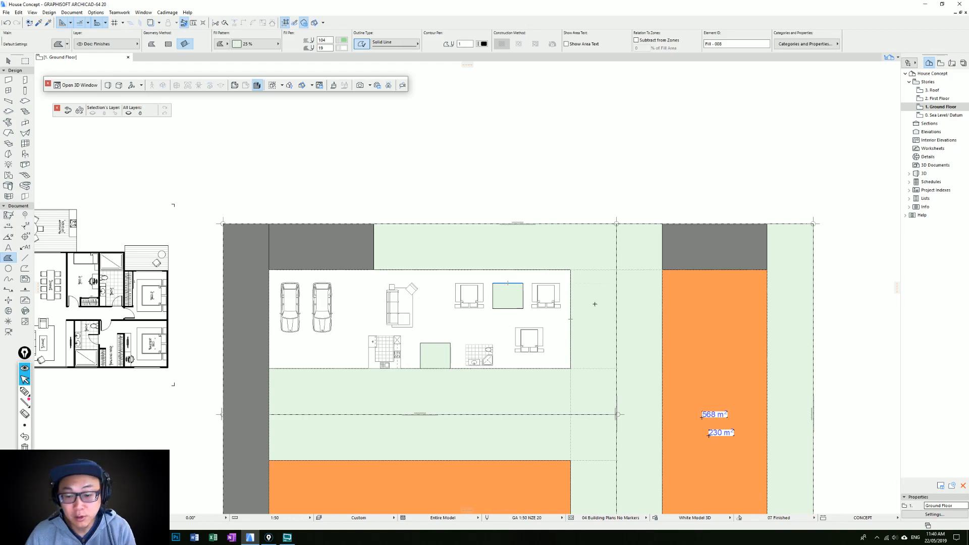
scroll(575, 309, "up", 4)
middle_click_drag(489, 309, 581, 307)
scroll(532, 295, "down", 2)
middle_click_drag(443, 287, 558, 285)
scroll(504, 303, "down", 5)
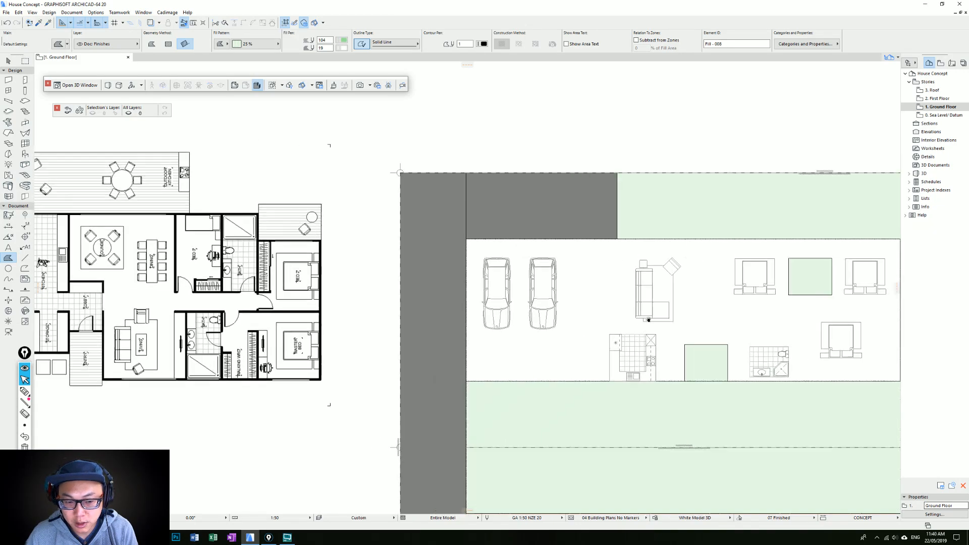
key("Escape")
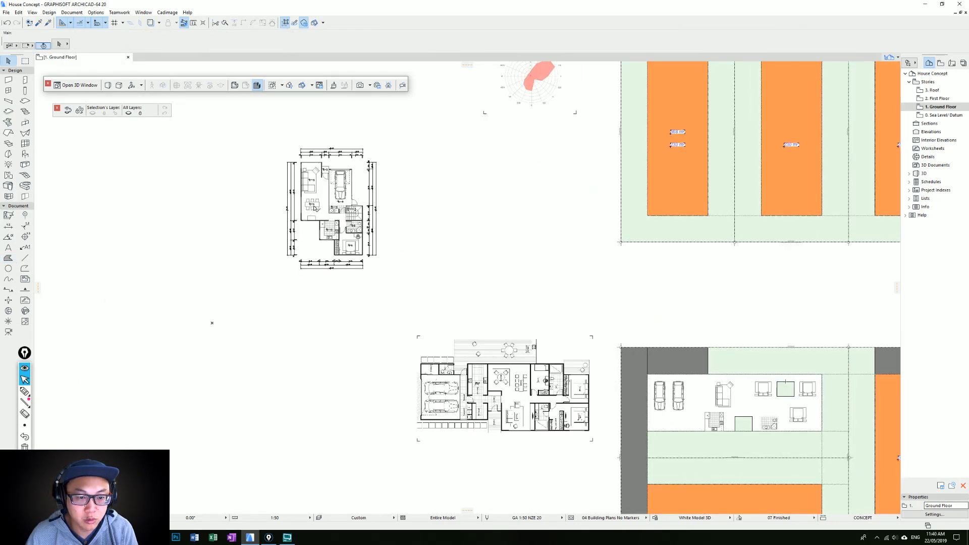
Copy the six-seat dining table from the small reference plan onto the footprint, just above the lower green rectangle.
left_click(313, 206)
key("ctrl+shift+d")
left_click(313, 205)
scroll(676, 352, "down", 1)
middle_click_drag(676, 351, 303, 201)
scroll(685, 352, "up", 3)
middle_click_drag(371, 274, 613, 361)
scroll(473, 320, "up", 4)
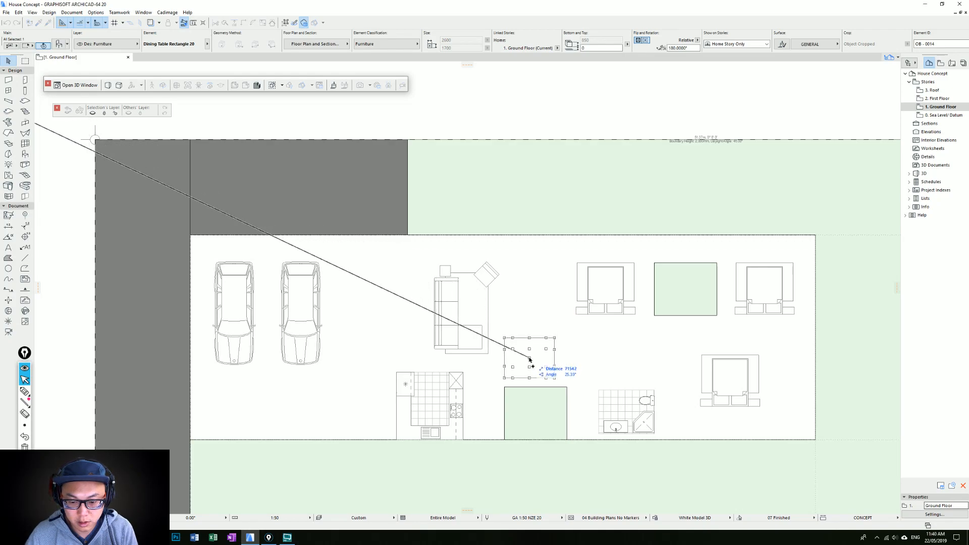
left_click(534, 379)
Shrink the lower green rectangle by bringing its upper edge down, clear of the dining chairs.
left_click(566, 393)
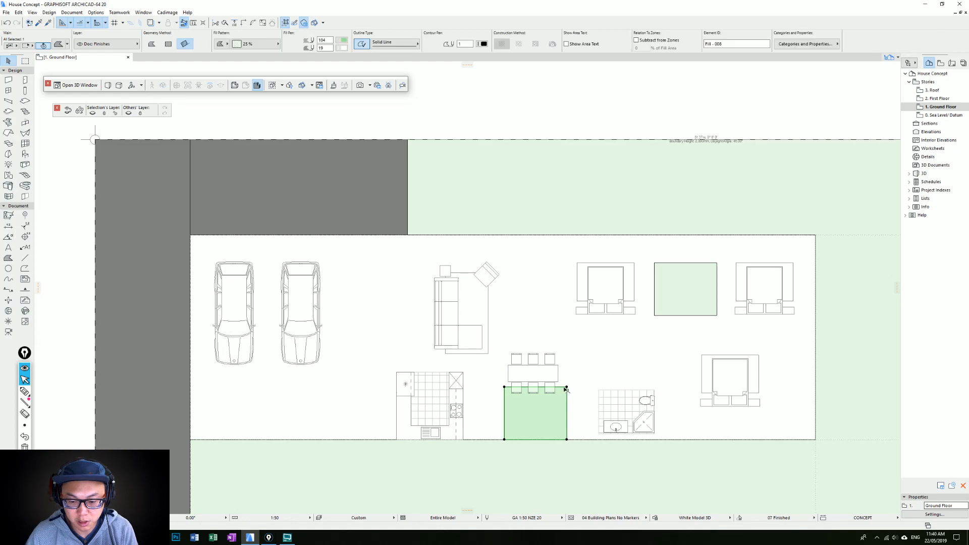
left_click(564, 408)
left_click(563, 416)
left_click(587, 418)
Rotate the whole sofa group, including its rug, corner chair and side table, by 90° so the sofa's back faces the kitchen.
middle_click_drag(498, 394, 583, 373)
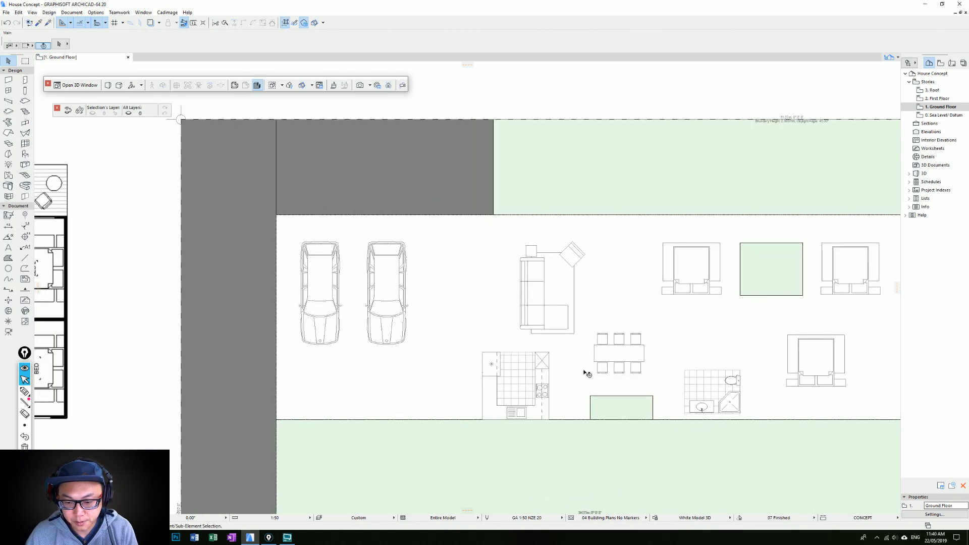
left_click(557, 320)
left_click(535, 299, "shift")
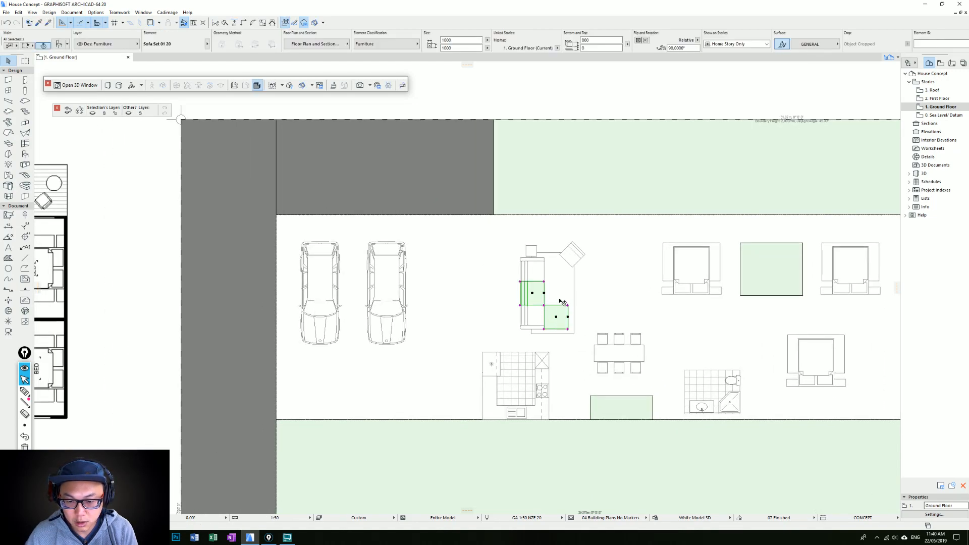
left_click(560, 300)
left_click(529, 267)
left_click(531, 291, "shift")
left_click(536, 315, "shift")
left_click(554, 322, "shift")
left_click(565, 284, "shift")
left_click(576, 252, "shift")
left_click(535, 249, "shift")
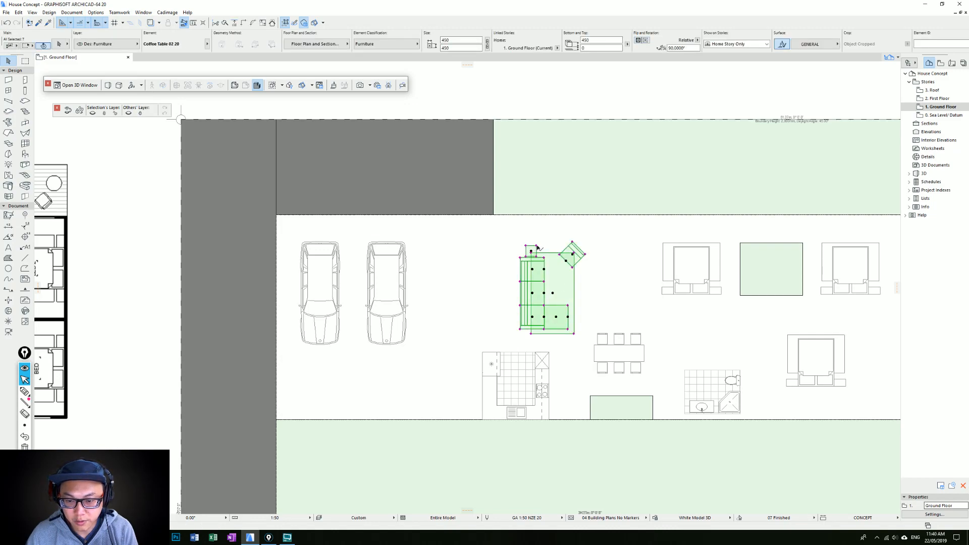
key("ctrl+e")
left_click(540, 281)
left_click(539, 312)
left_click(610, 289)
Move the rotated sofa group slightly towards the cars, above the kitchen, and deselect it.
left_click_drag(544, 286, 518, 300)
left_click(519, 300)
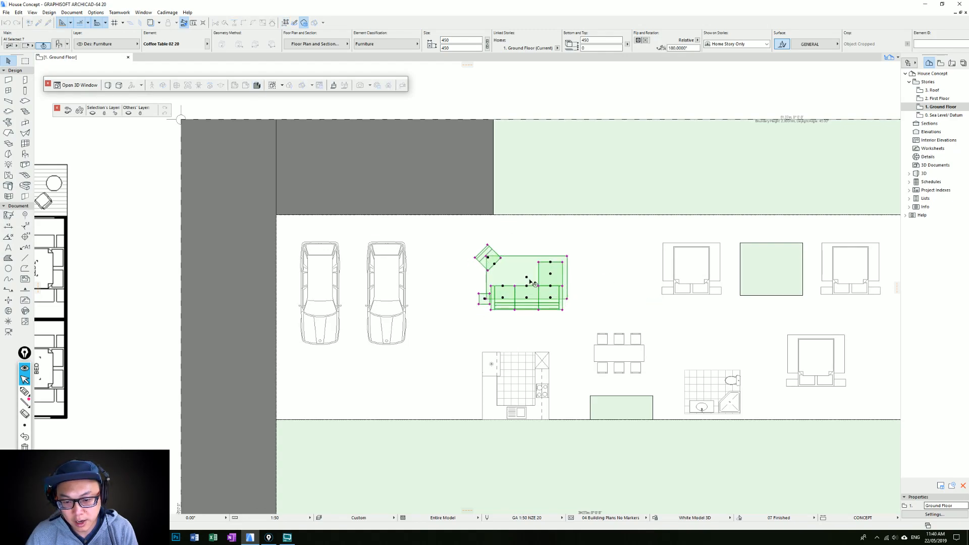
middle_click_drag(539, 299, 476, 279)
scroll(576, 269, "down", 5)
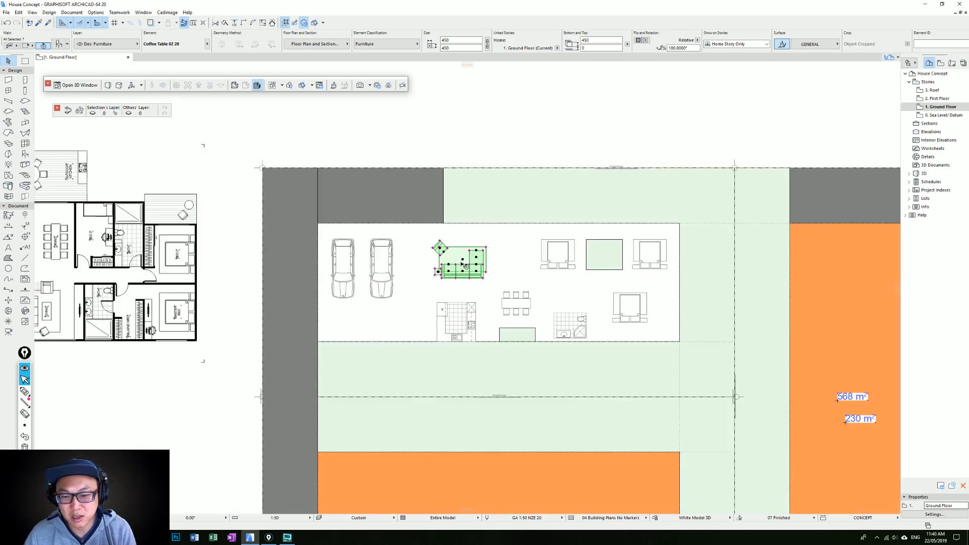
scroll(482, 286, "up", 3)
middle_click_drag(482, 285, 466, 286)
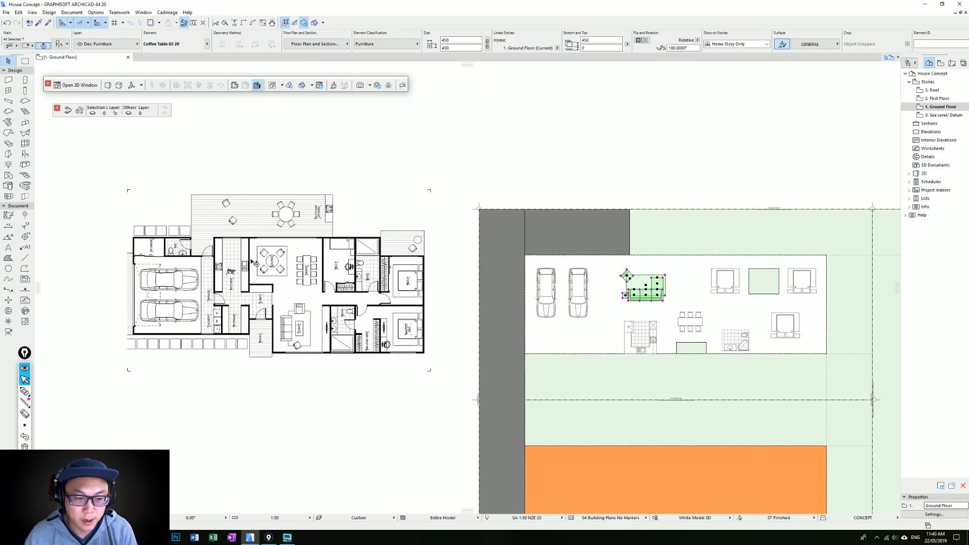
key("Escape")
Search the object library for "chair" and set Designer Chair 14 20 as the object to place.
scroll(644, 283, "up", 1)
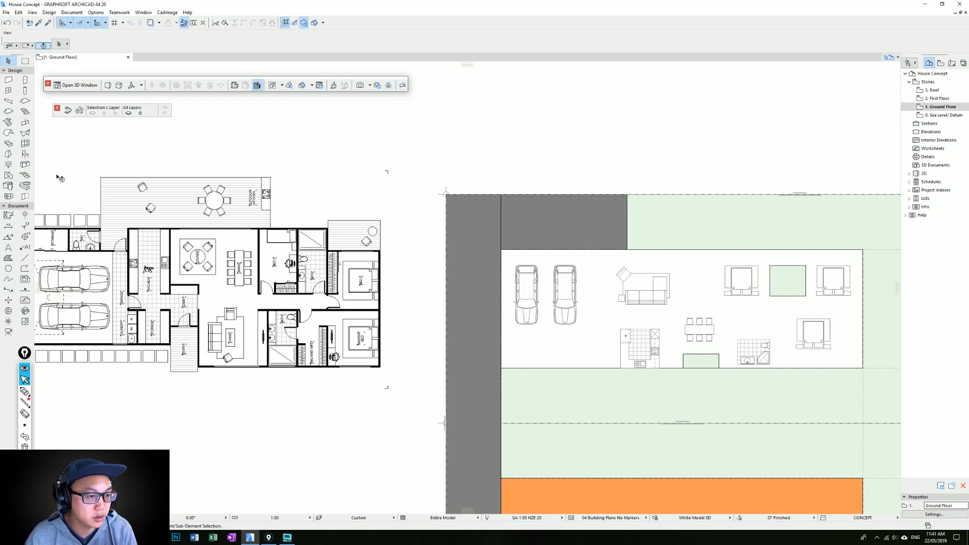
double_click(25, 154)
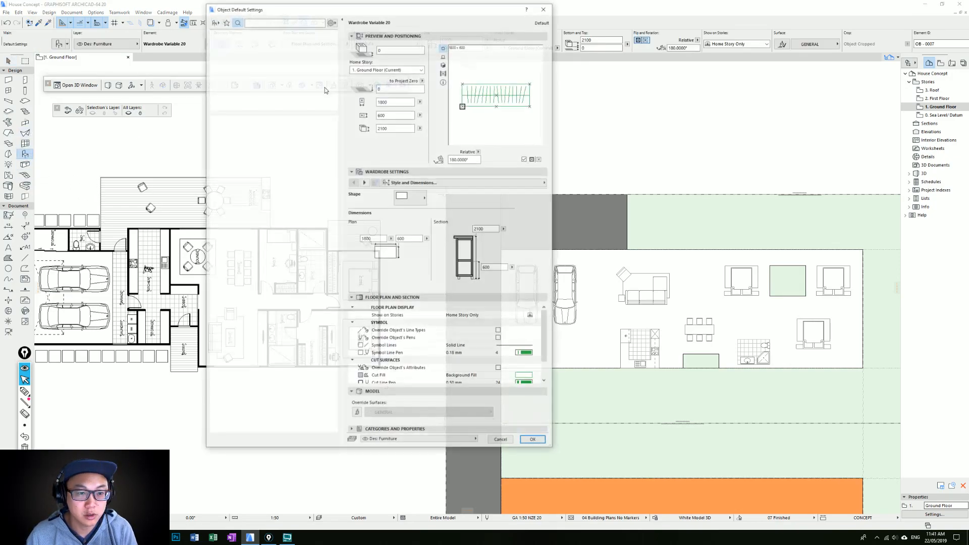
type("chair")
left_click(248, 78)
scroll(282, 276, "down", 3)
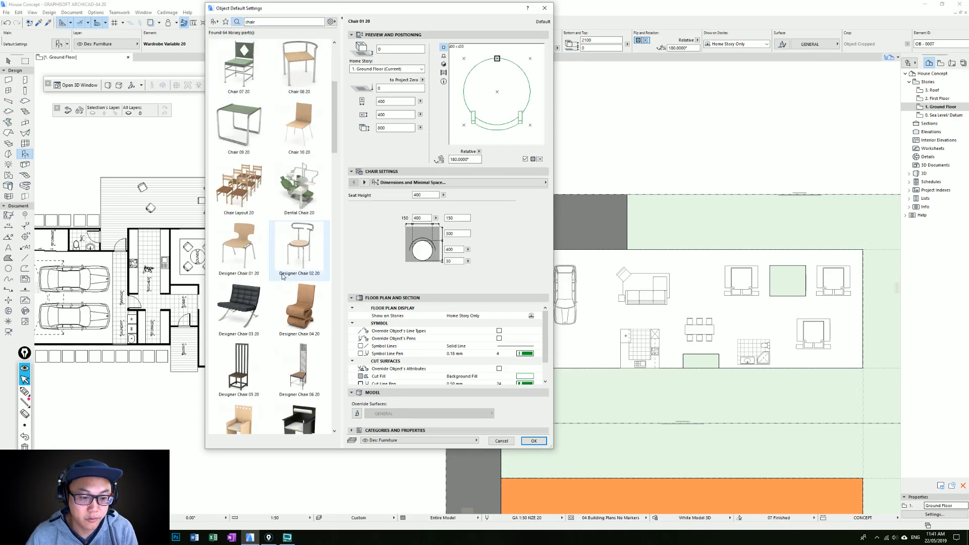
scroll(283, 275, "down", 9)
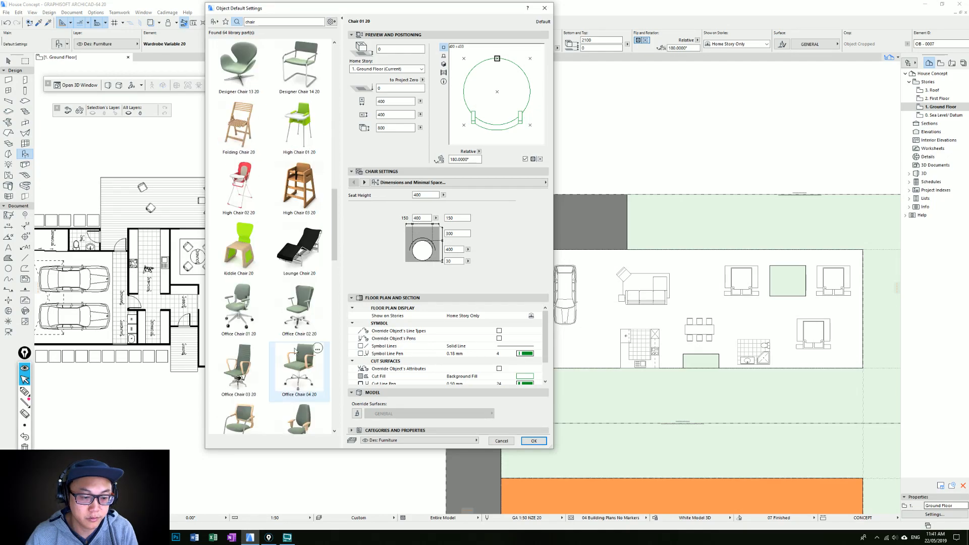
scroll(300, 303, "up", 10)
scroll(306, 249, "down", 7)
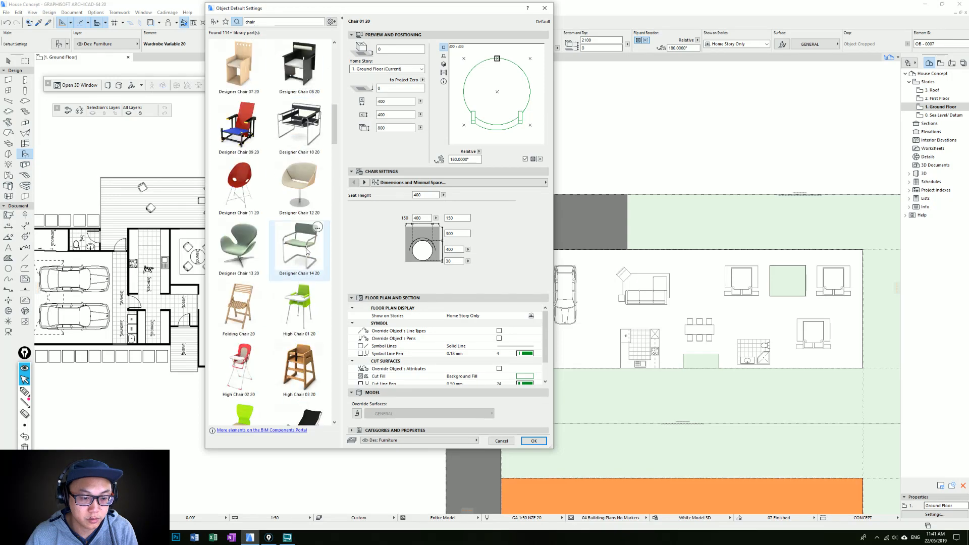
scroll(307, 249, "down", 3)
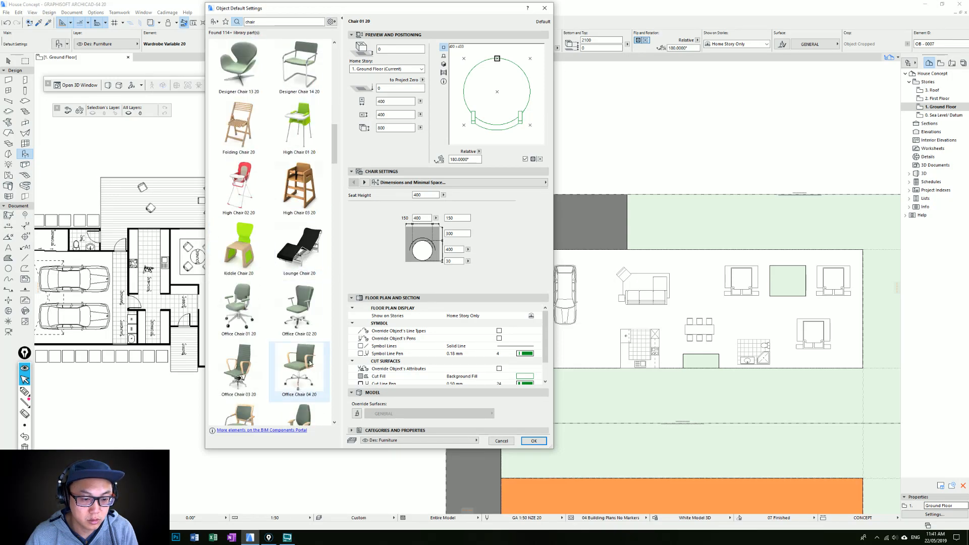
left_click(300, 64)
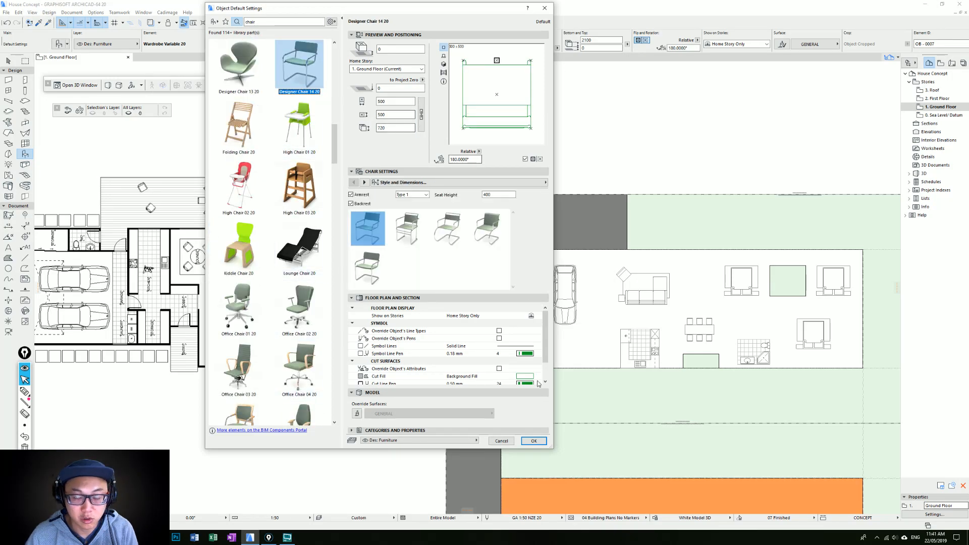
left_click(534, 441)
Place one designer chair between the sofa group and the nearest upper bed set, and rotate it by 45°.
scroll(505, 267, "up", 4)
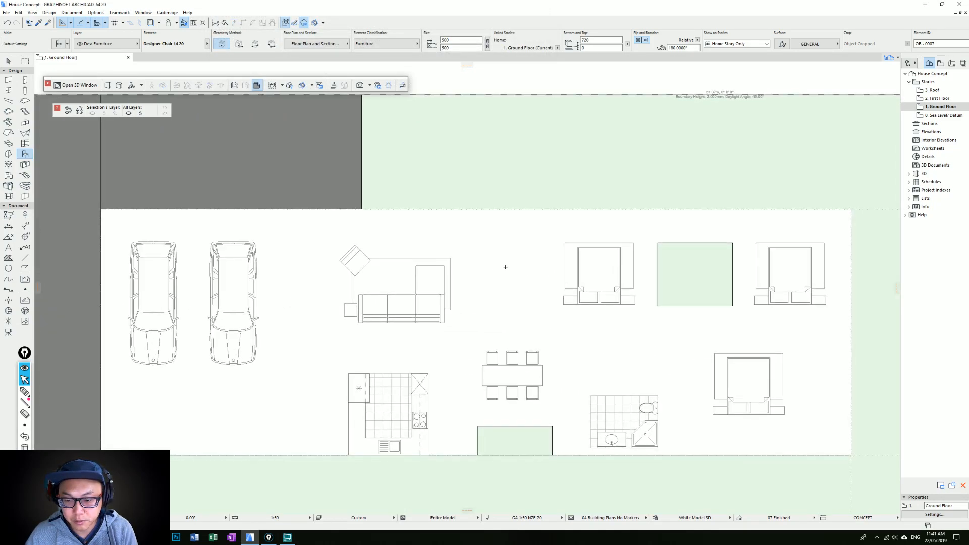
key("Escape")
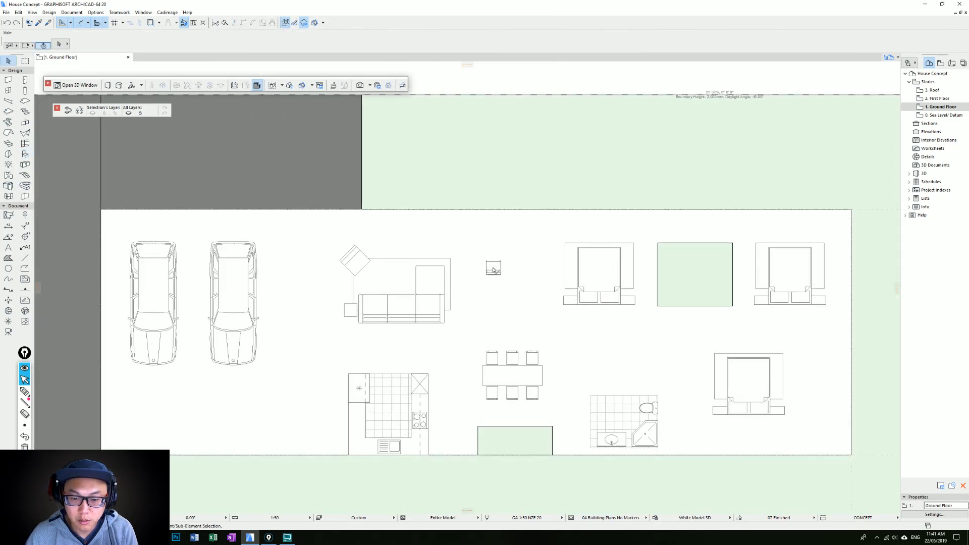
left_click(494, 268)
key("ctrl+e")
left_click(493, 268)
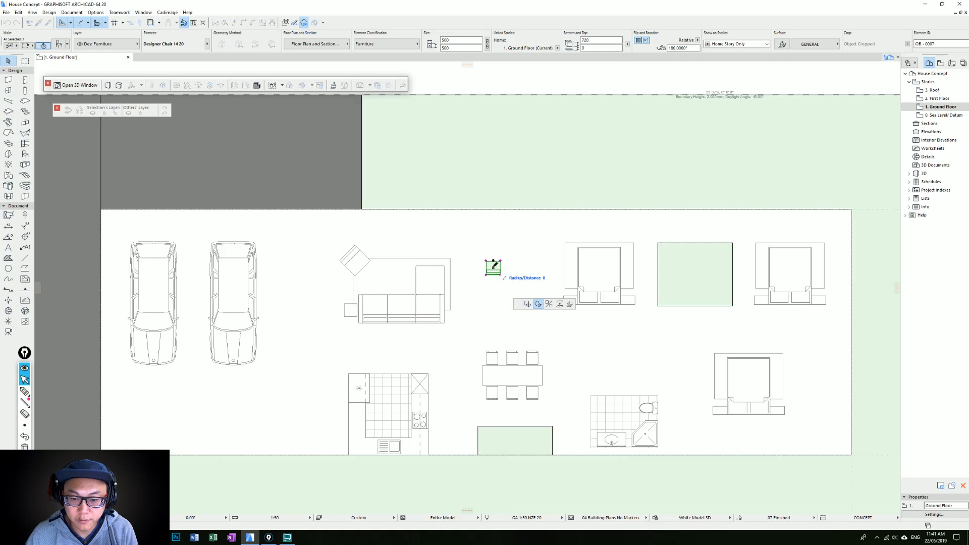
left_click(505, 268)
left_click(528, 230)
Move the angled chair diagonally down towards the nearest upper bed set.
key("ctrl+d")
left_click(493, 268)
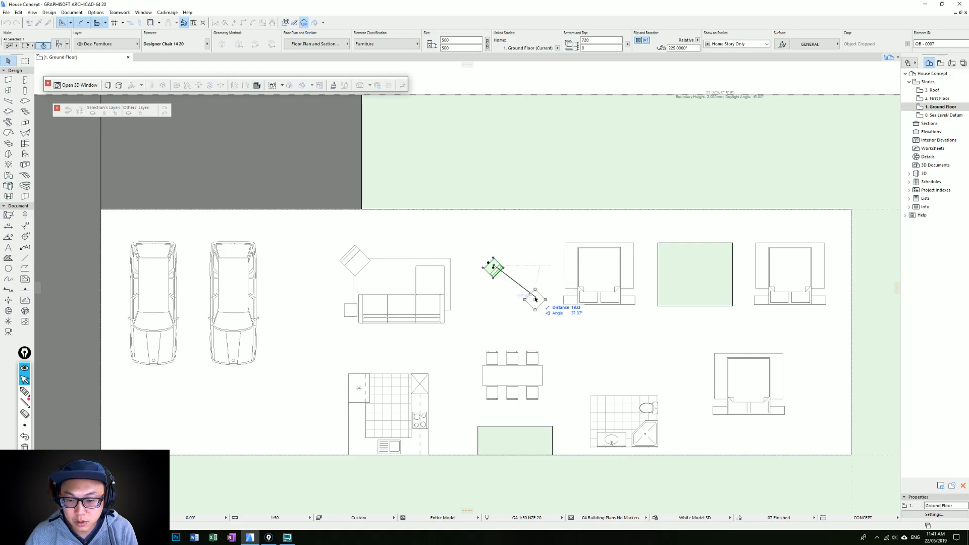
left_click(526, 294)
key("Escape")
Search the object library for "table" and place Coffee Table 01 20 diagonally above the angled chair.
double_click(25, 154)
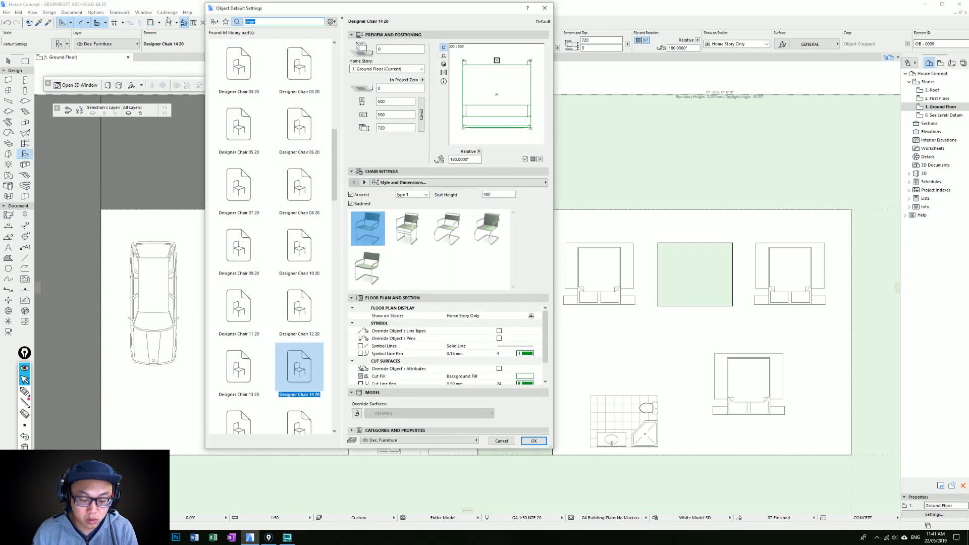
type("table")
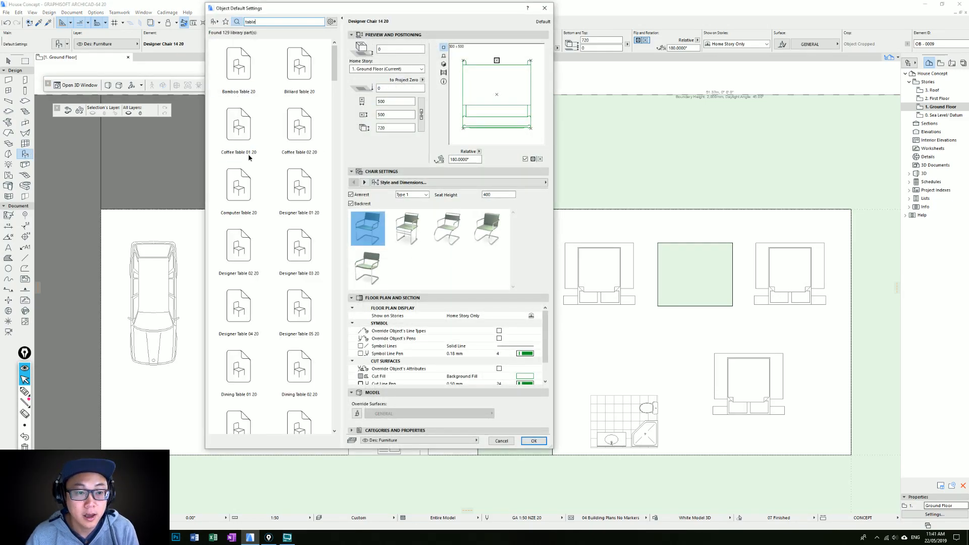
double_click(239, 134)
left_click(505, 278)
Multiply the angled chair by rotation around the round coffee table's centre, distributing 4 copies over a full circle.
scroll(519, 287, "up", 2)
left_click(527, 296)
left_click_drag(533, 302, 538, 307)
left_click(538, 307)
left_click(577, 333)
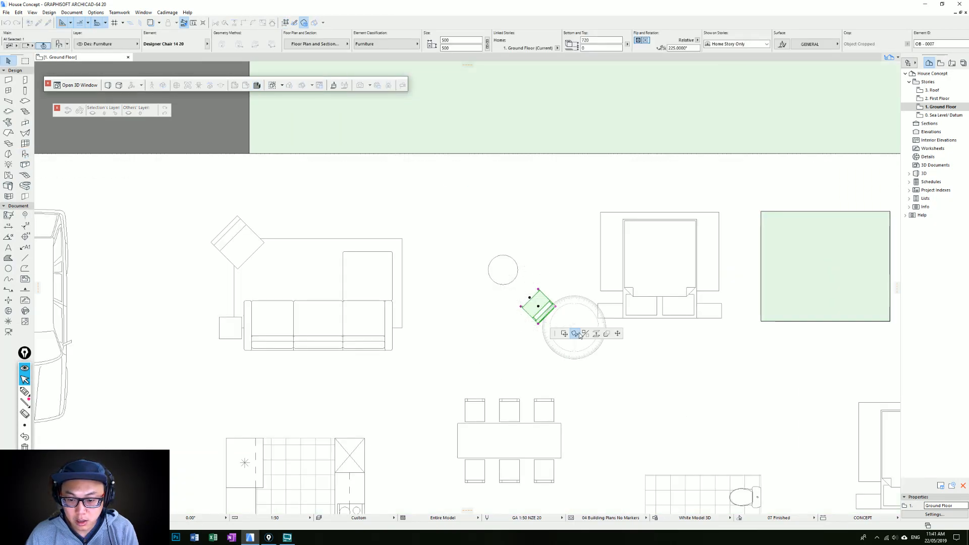
left_click(607, 334)
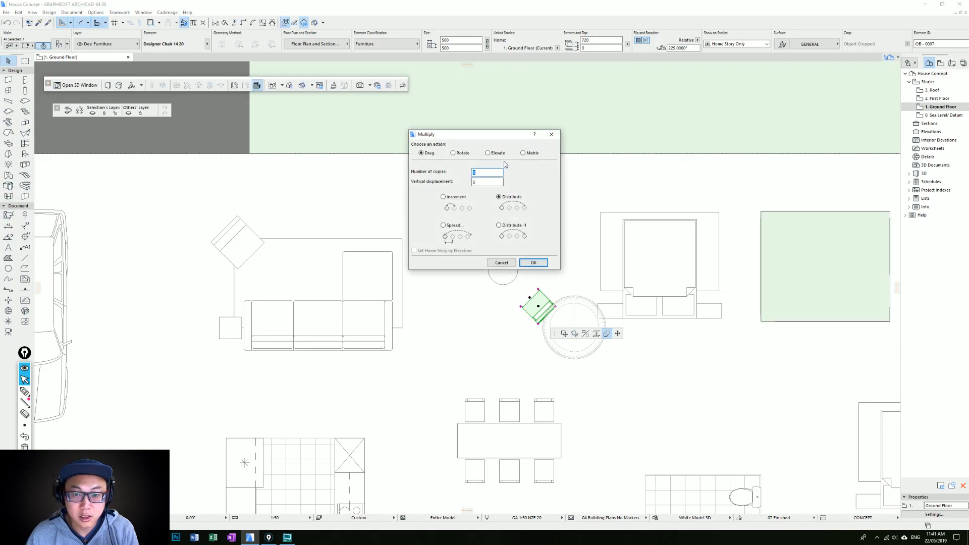
left_click(453, 152)
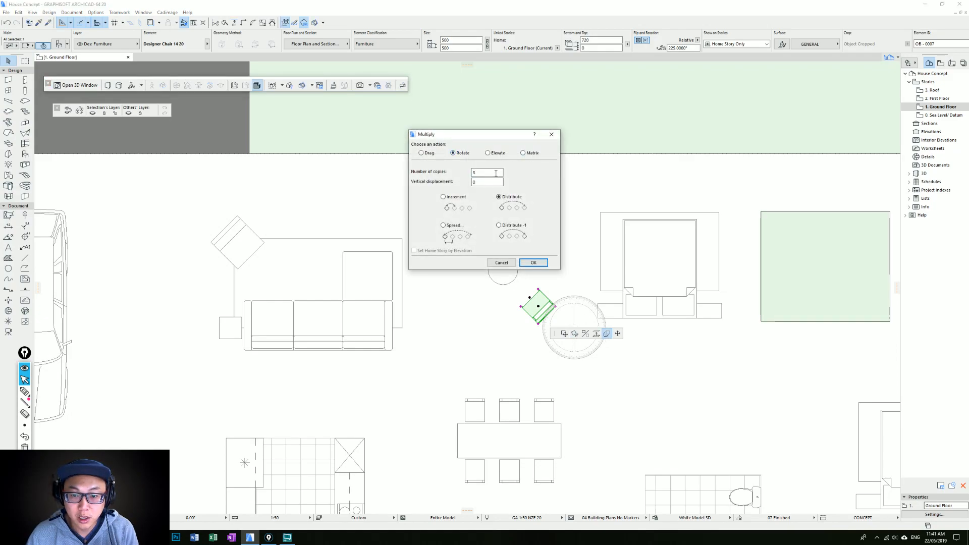
type("4")
left_click(533, 263)
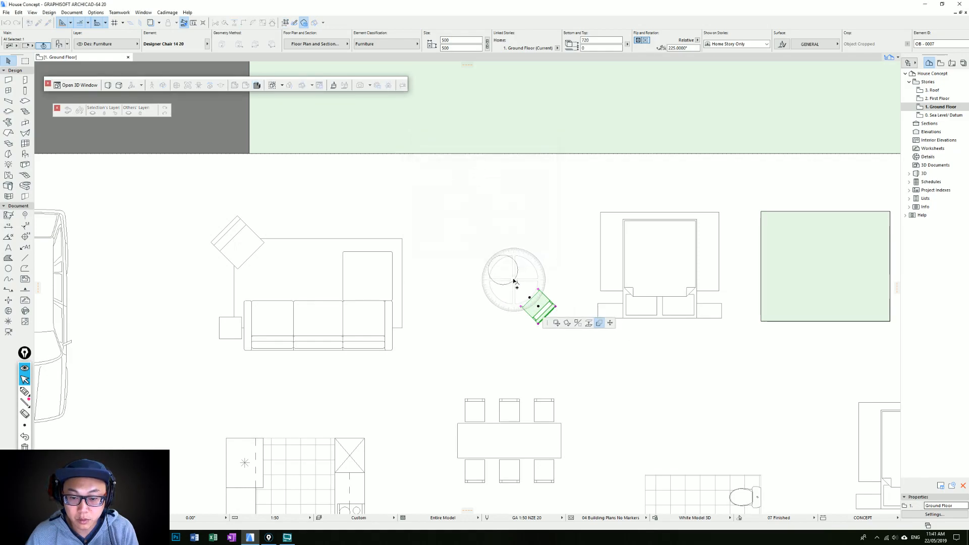
left_click(503, 271)
middle_click_drag(537, 305, 481, 245)
left_click(482, 246)
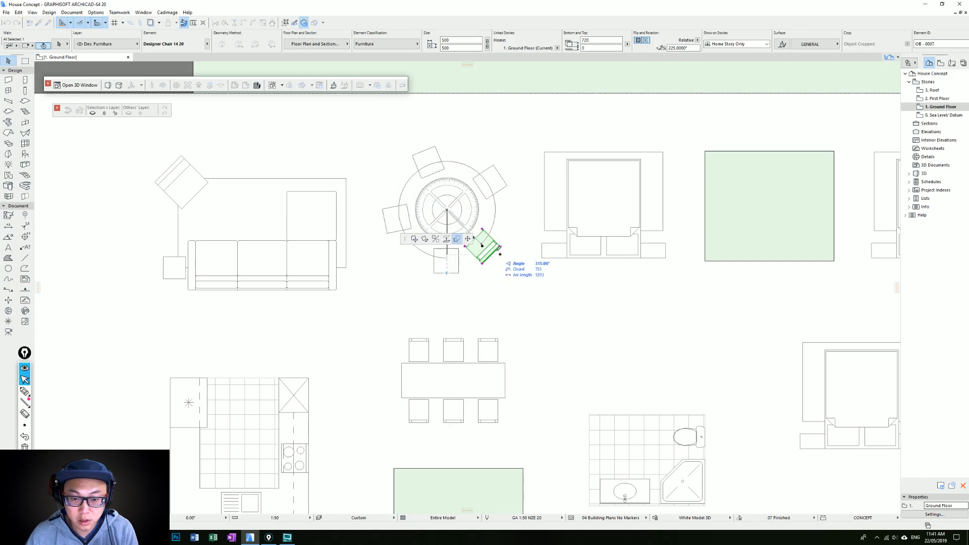
left_click(482, 245)
key("Escape")
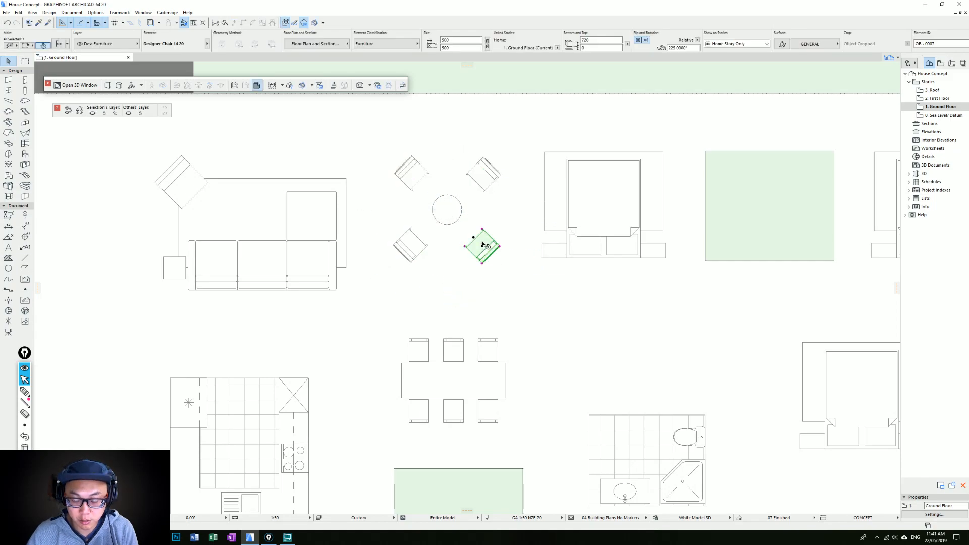
Copy the sofa group's carpet and centre it on the round coffee table.
scroll(411, 222, "down", 2)
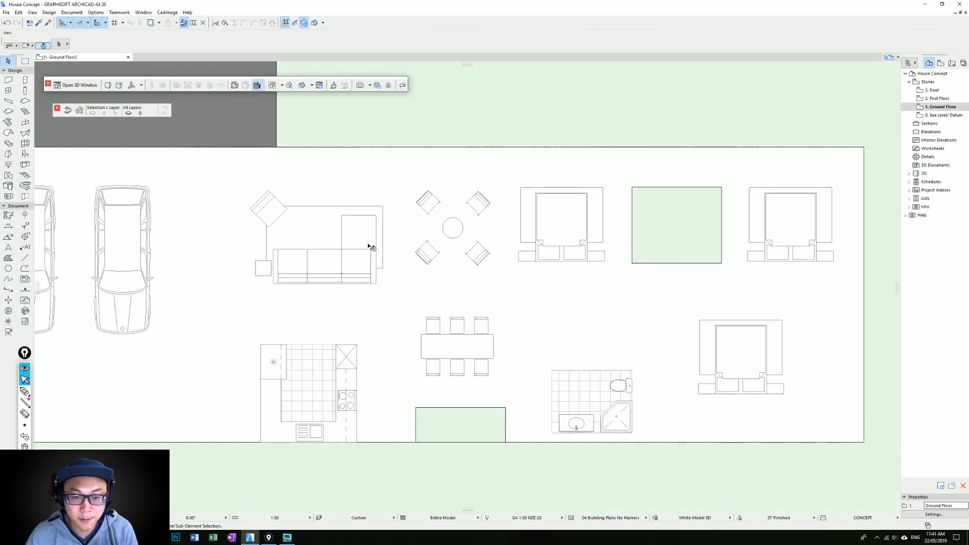
left_click(319, 224)
left_click(475, 254)
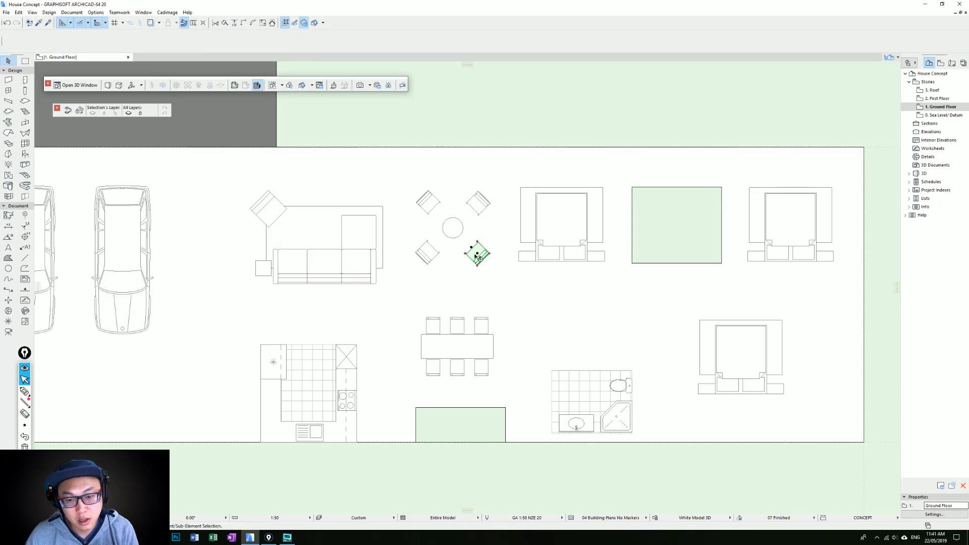
left_click(323, 233)
left_click_drag(325, 237, 454, 230)
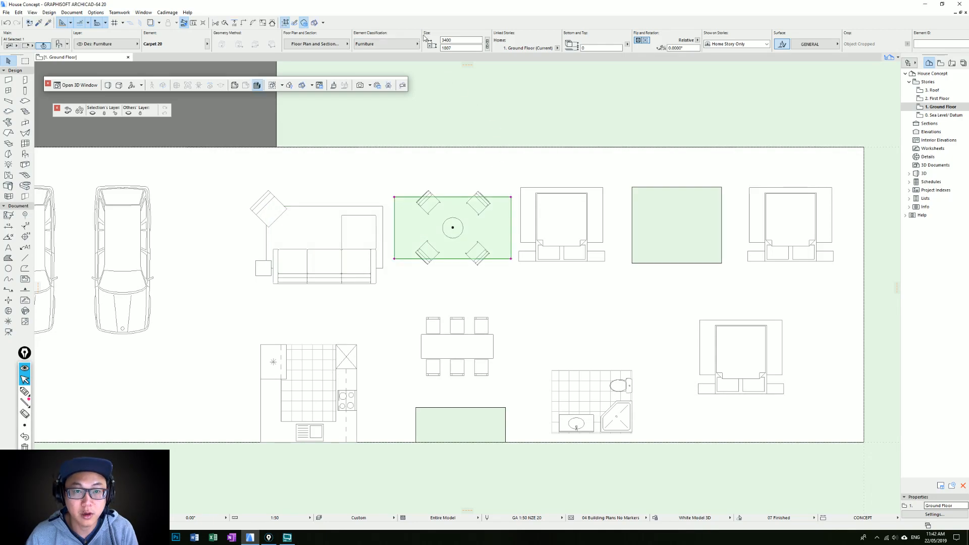
Resize the round coffee table's carpet to 1800 by 1800 and recentre it on the table.
left_click(466, 40)
key("Tab")
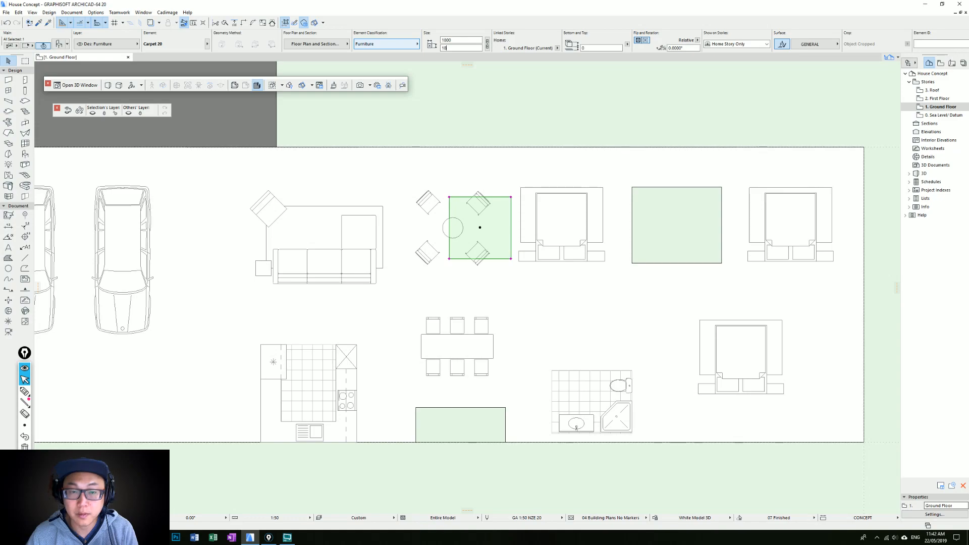
key("Return")
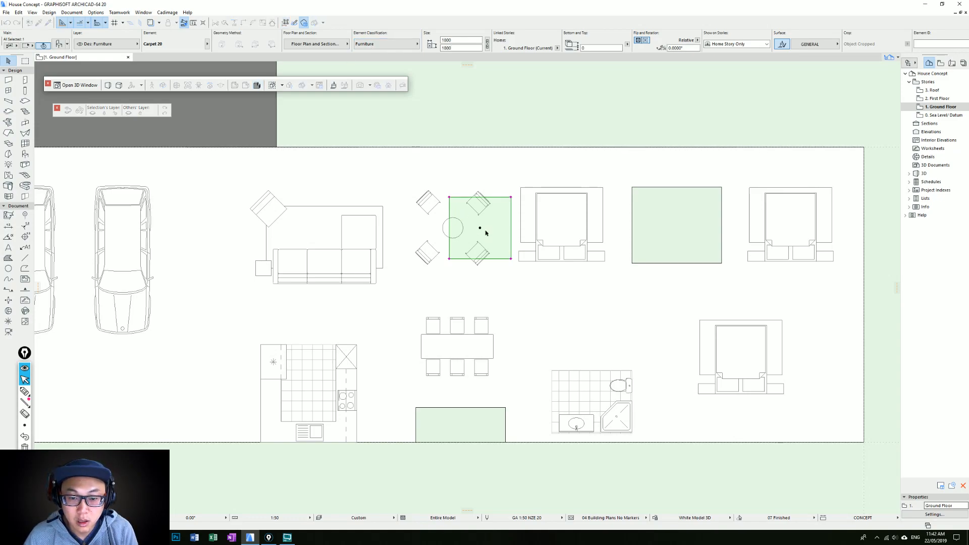
left_click_drag(483, 229, 454, 229)
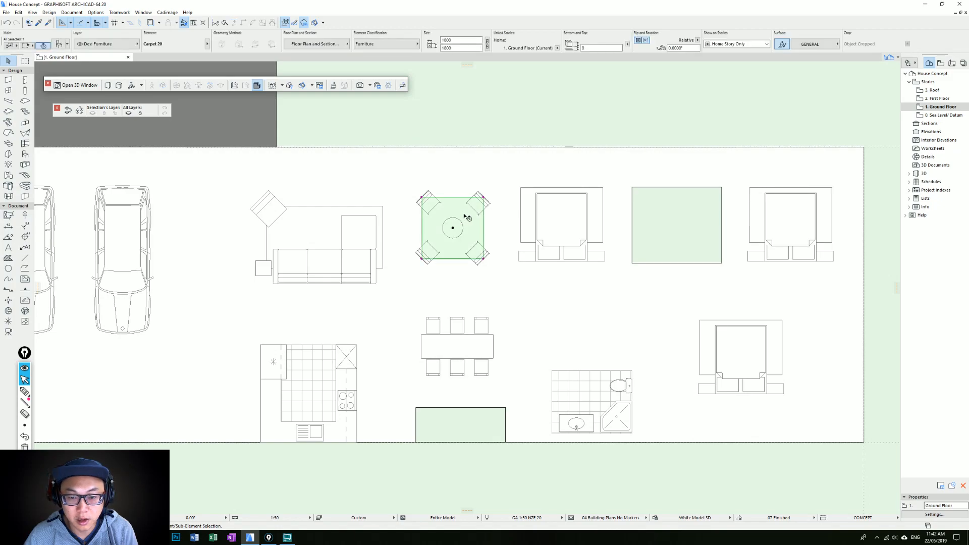
Reduce the coffee table's carpet to 1600 by 1600 and centre it on the table.
left_click_drag(463, 41, 383, 34)
type("1600")
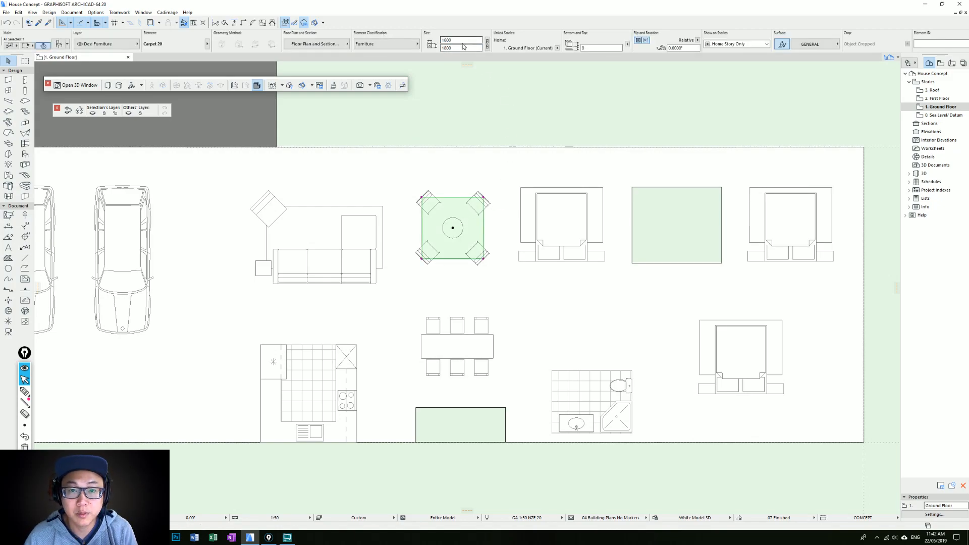
left_click_drag(463, 47, 406, 52)
type("1600")
key("Return")
left_click_drag(456, 233, 451, 226)
key("Escape")
Enlarge the coffee table's carpet to 2400 by 2400 and recentre it on the round table.
scroll(476, 206, "down", 4)
middle_click_drag(477, 206, 521, 211)
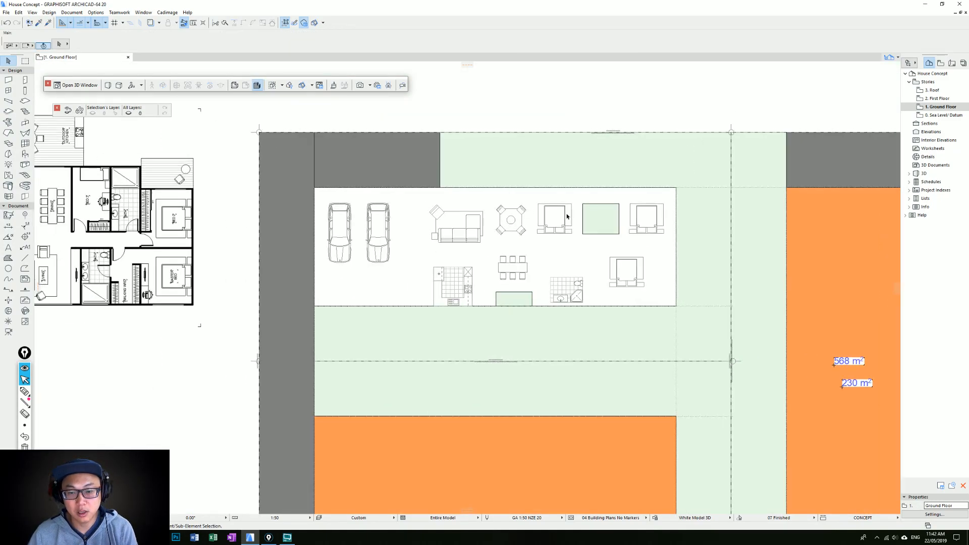
scroll(487, 224, "down", 3)
middle_click_drag(274, 265, 308, 268)
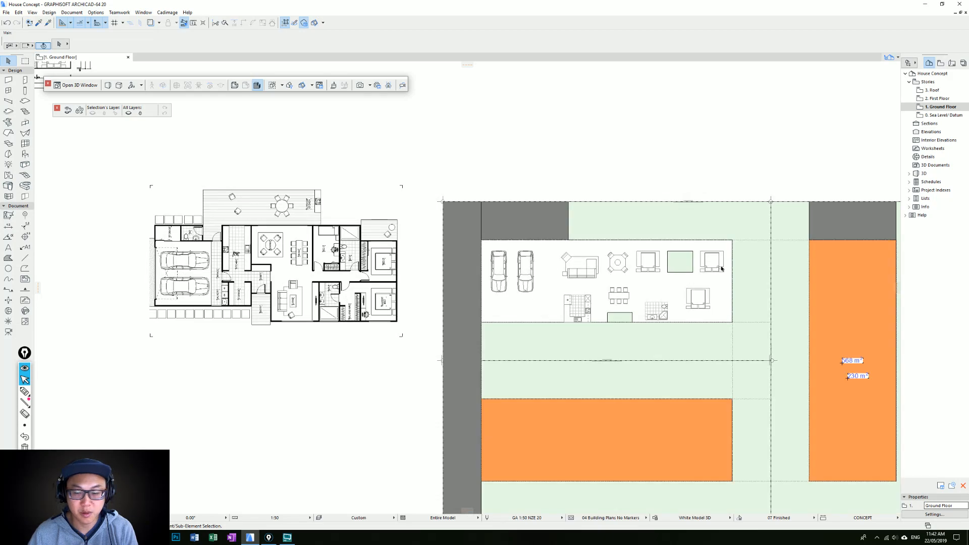
scroll(722, 269, "up", 5)
left_click(380, 217)
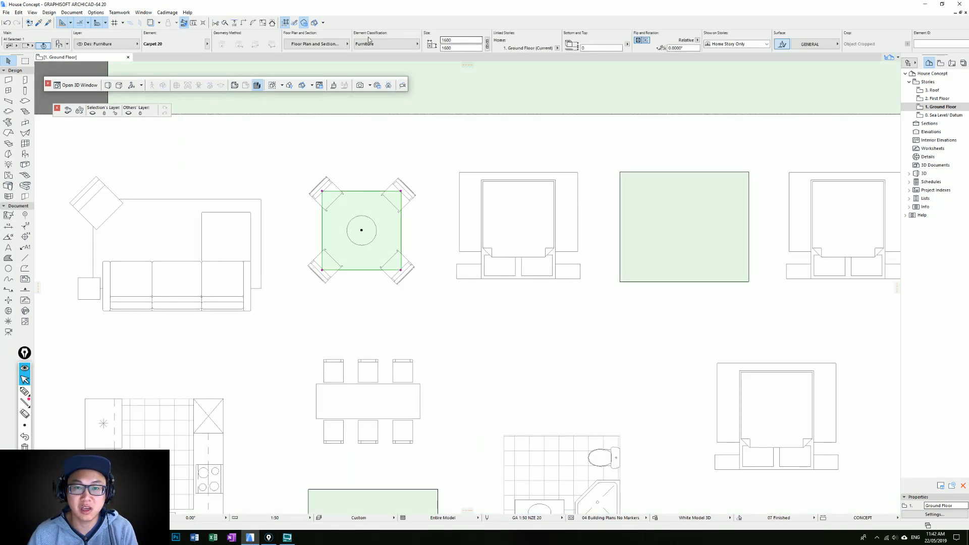
left_click_drag(458, 39, 378, 35)
type("2400")
key("Tab")
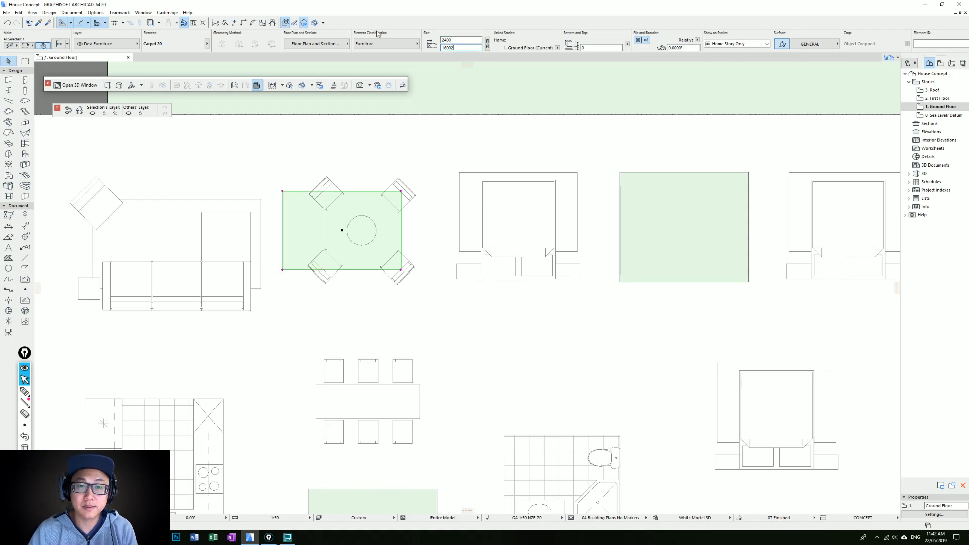
type("2400")
key("Return")
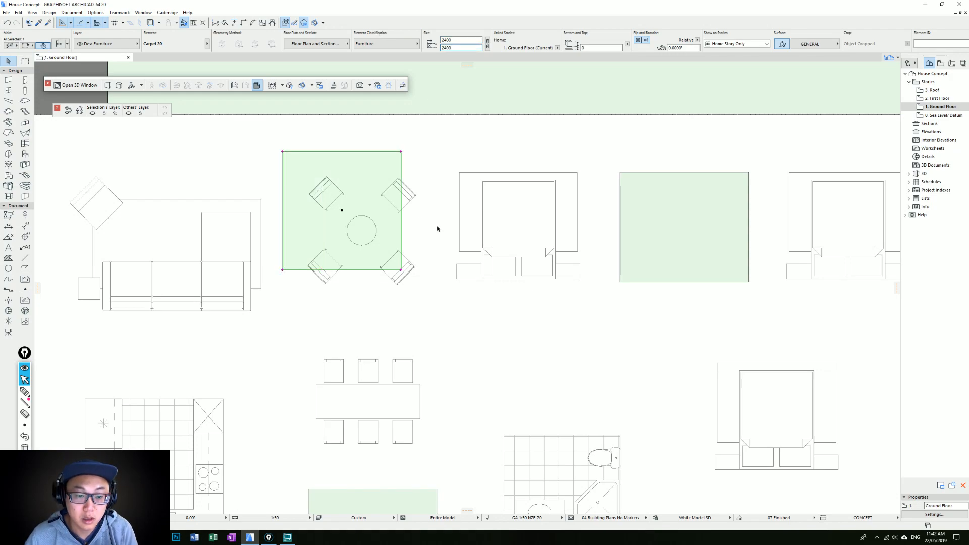
left_click_drag(341, 212, 364, 229)
scroll(362, 232, "up", 3)
key("Escape")
Sketch freehand tree marks over the two green courtyards and on the free area between the cars and the kitchen.
scroll(405, 225, "down", 4)
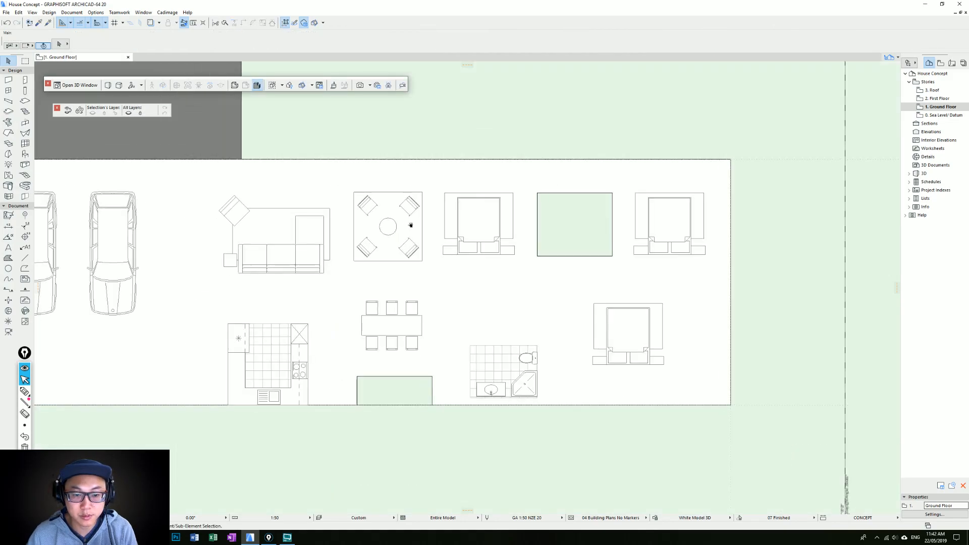
middle_click_drag(404, 225, 471, 225)
scroll(340, 248, "down", 2)
middle_click_drag(340, 248, 407, 250)
scroll(453, 219, "up", 3)
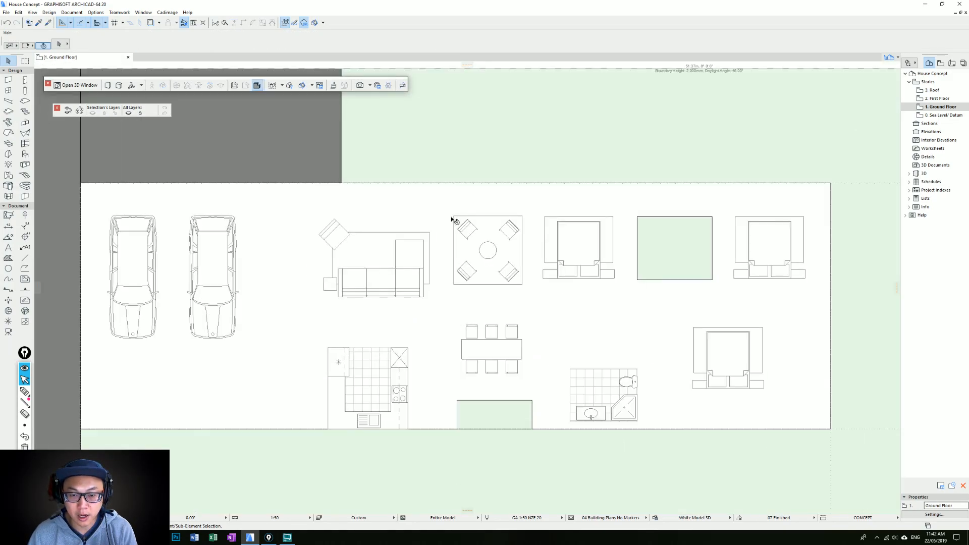
middle_click_drag(533, 147, 468, 162)
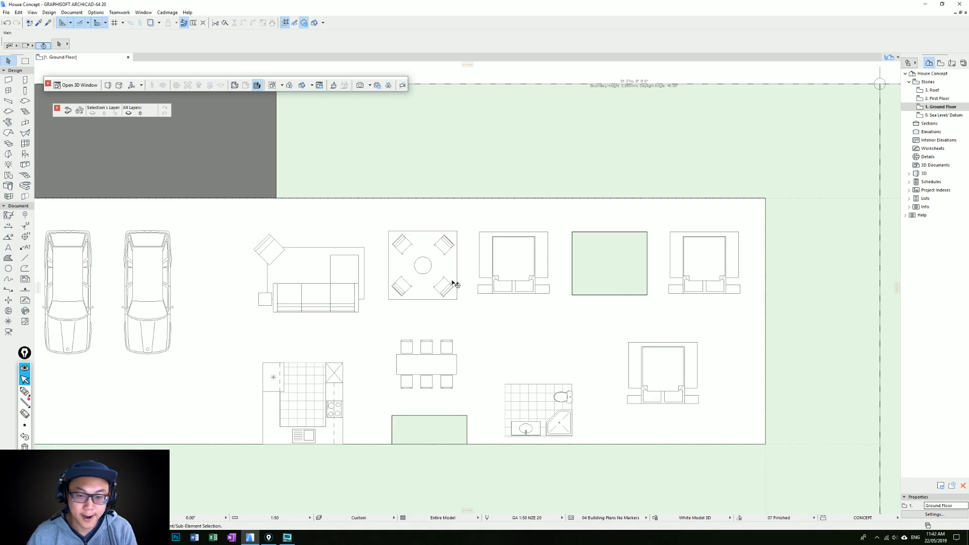
scroll(456, 284, "down", 3)
left_click(24, 391)
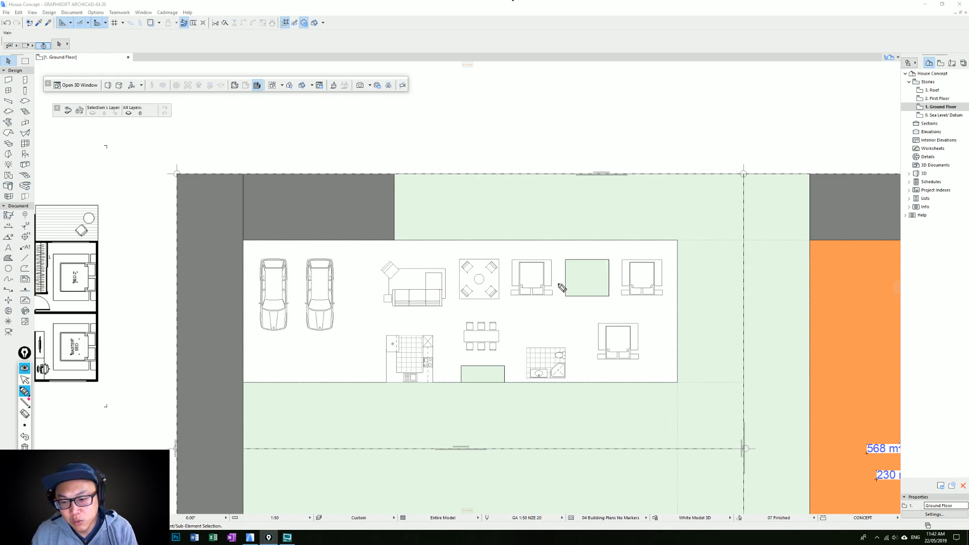
mouse_move(584, 275)
left_mouse_down()
mouse_move(576, 283)
mouse_move(603, 275)
mouse_move(580, 255)
mouse_move(594, 271)
left_mouse_up()
mouse_move(485, 384)
left_mouse_down()
mouse_move(470, 379)
mouse_move(500, 383)
mouse_move(481, 367)
left_mouse_up()
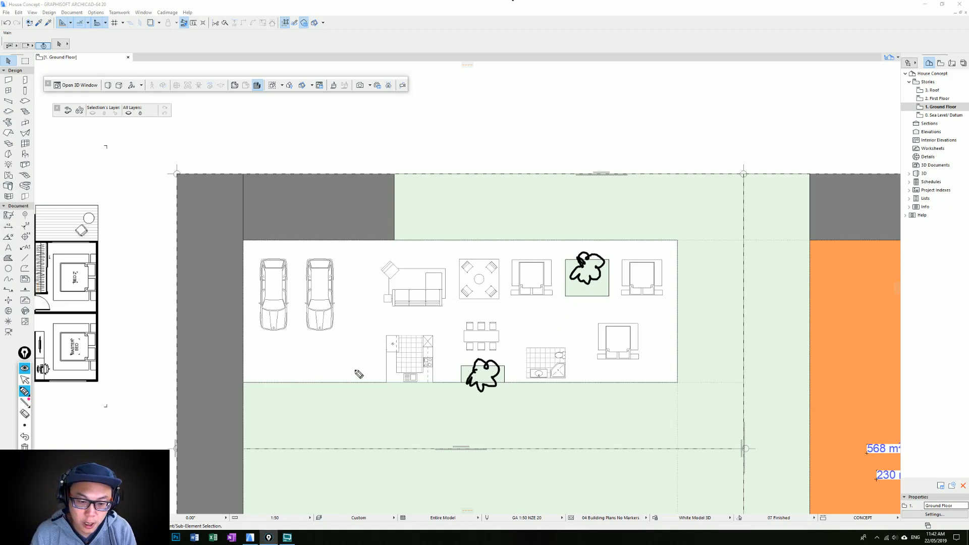
mouse_move(353, 370)
left_mouse_down()
mouse_move(356, 381)
mouse_move(365, 370)
left_mouse_up()
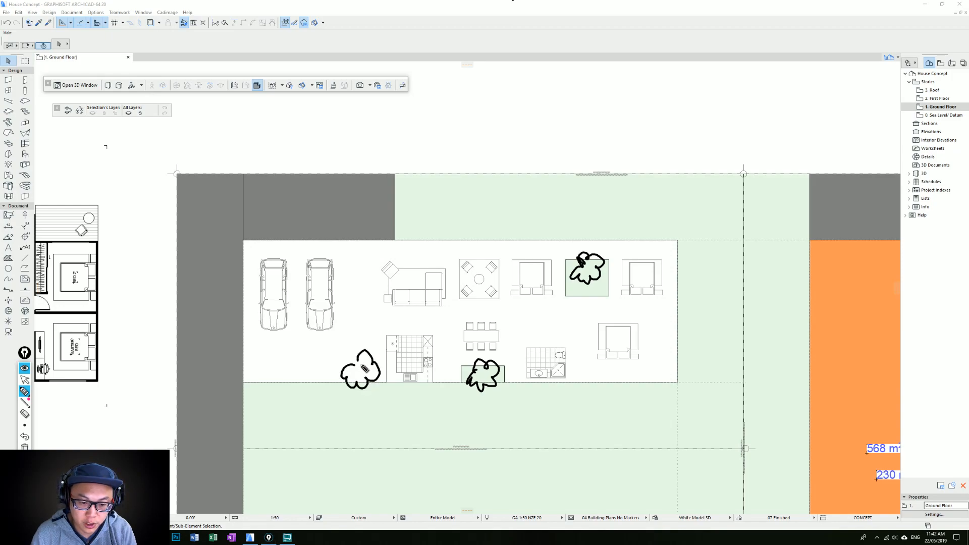
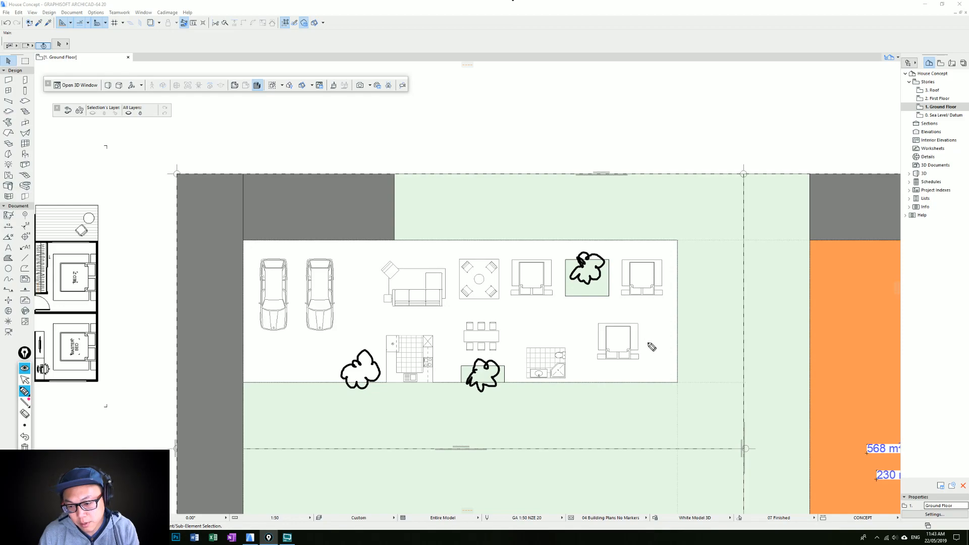
Sketch arrows pointing outward from the three bed sets towards the surrounding garden, two each for the pair at the footprint's end.
left_click_drag(650, 340, 694, 341)
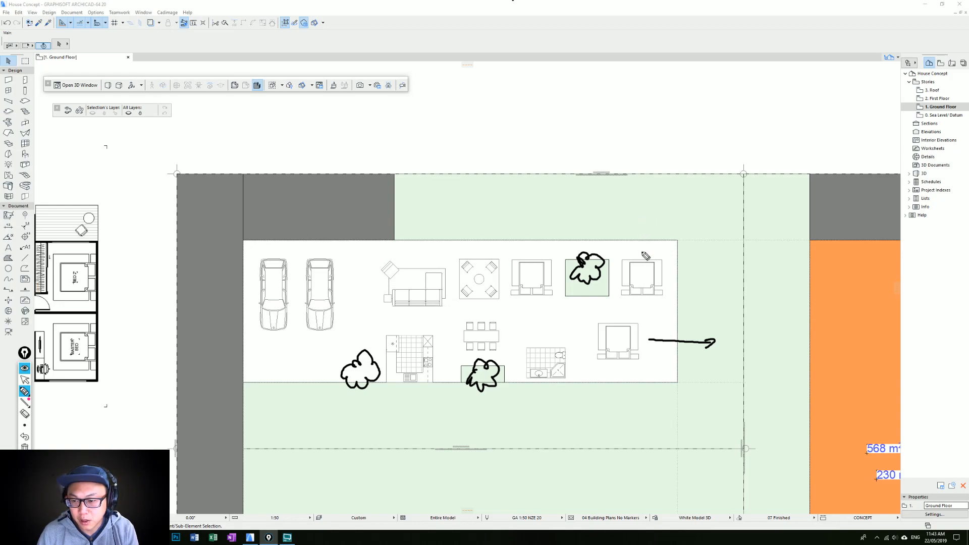
mouse_move(640, 244)
left_mouse_down()
mouse_move(639, 205)
mouse_move(645, 218)
left_mouse_up()
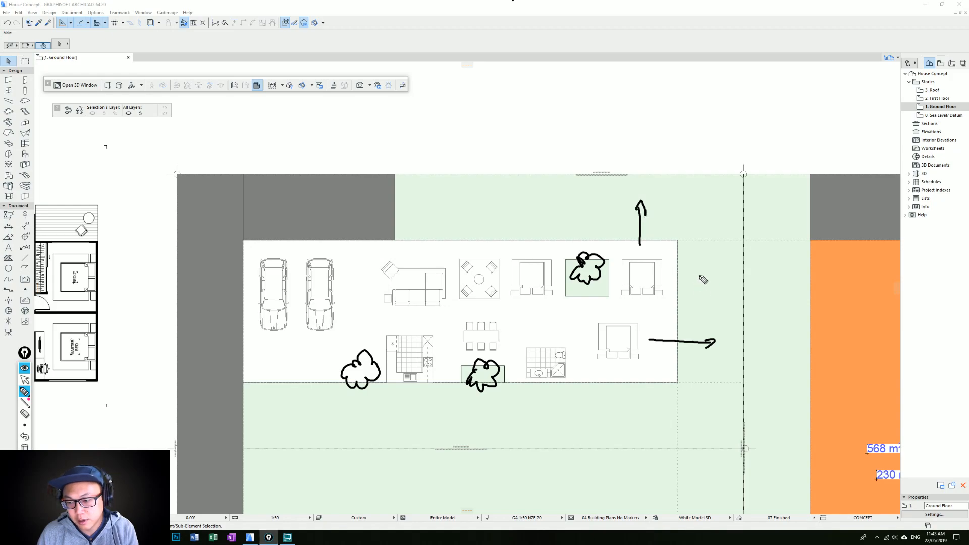
left_click_drag(671, 272, 712, 273)
left_click_drag(703, 268, 704, 278)
left_click_drag(622, 369, 622, 407)
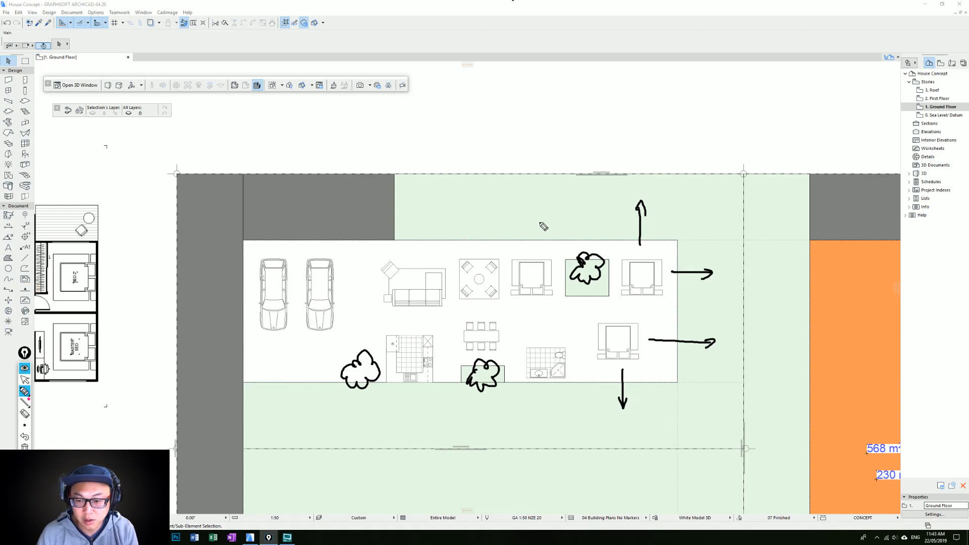
left_click_drag(532, 248, 531, 207)
left_click_drag(531, 207, 537, 223)
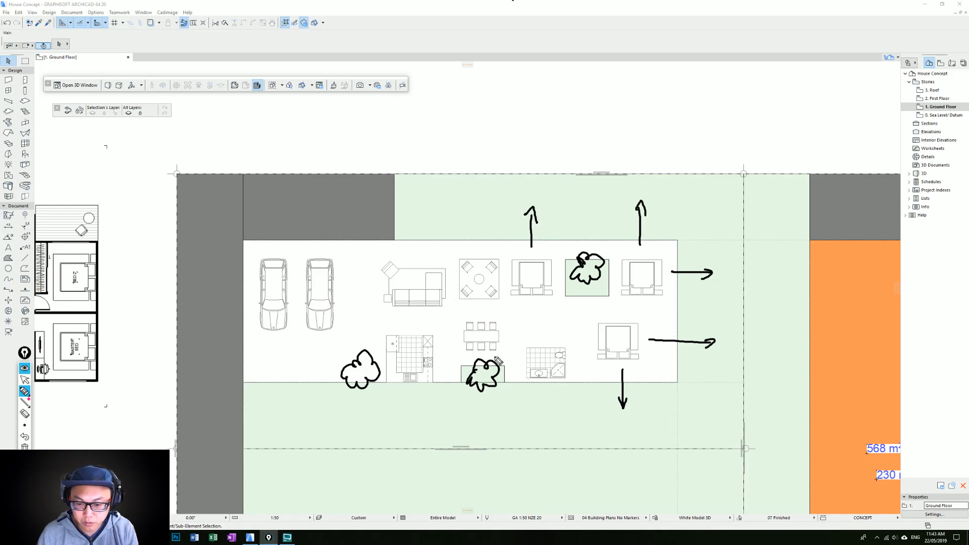
Sketch outward arrows from the bathroom, kitchen, round coffee table lounge and dining table to the garden strips.
left_click_drag(546, 362, 548, 405)
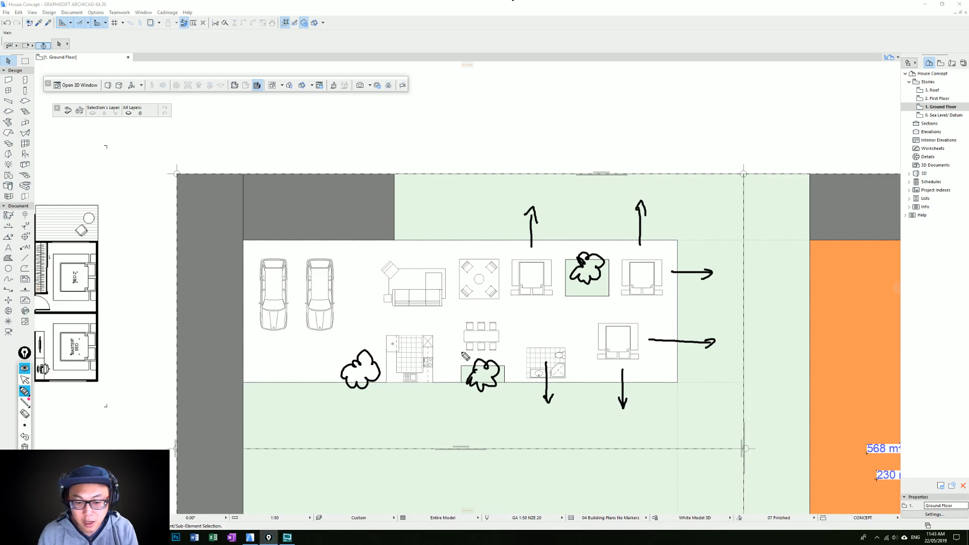
mouse_move(409, 366)
left_mouse_down()
mouse_move(409, 406)
mouse_move(472, 409)
left_mouse_up()
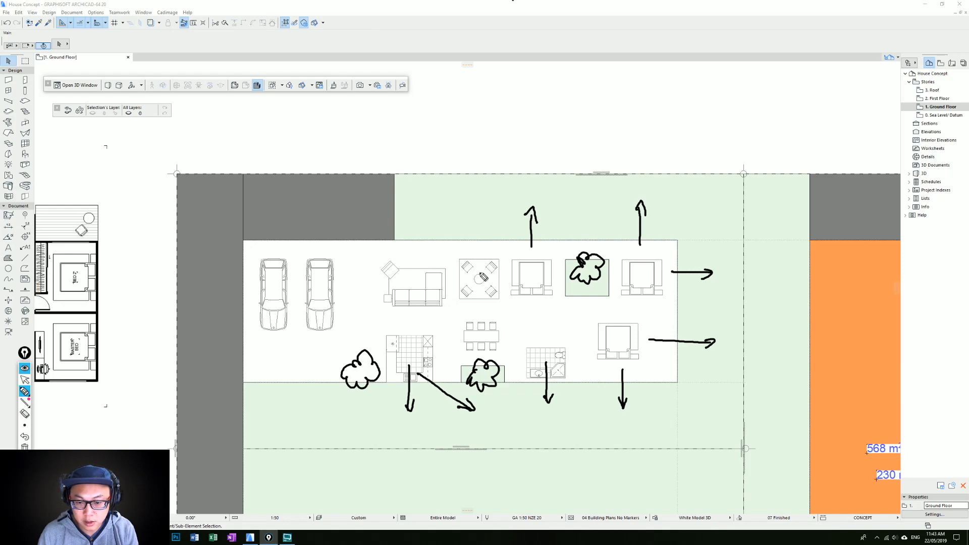
mouse_move(480, 255)
left_mouse_down()
mouse_move(481, 212)
mouse_move(486, 225)
left_mouse_up()
mouse_move(484, 357)
left_mouse_down()
mouse_move(484, 411)
mouse_move(488, 404)
left_mouse_up()
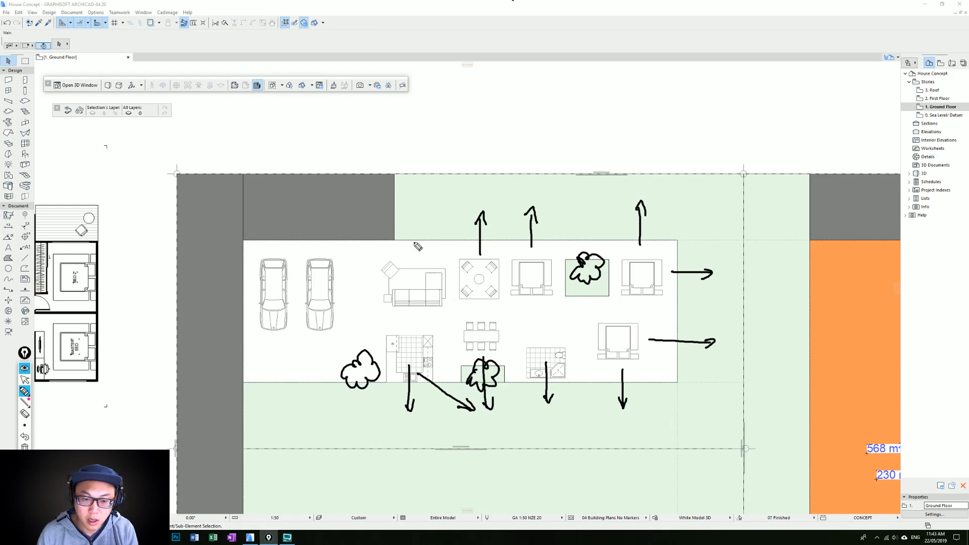
Sketch a straight and a diagonal arrow from the sofa group to the garden, then outline its surrounding walls and wall unit.
left_click_drag(442, 247, 445, 224)
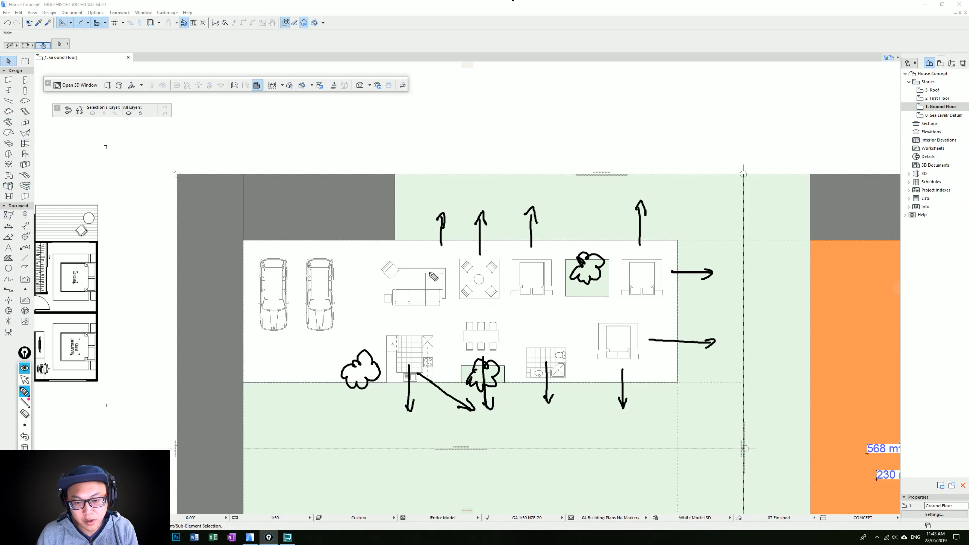
mouse_move(427, 270)
left_mouse_down()
mouse_move(509, 207)
mouse_move(505, 219)
left_mouse_up()
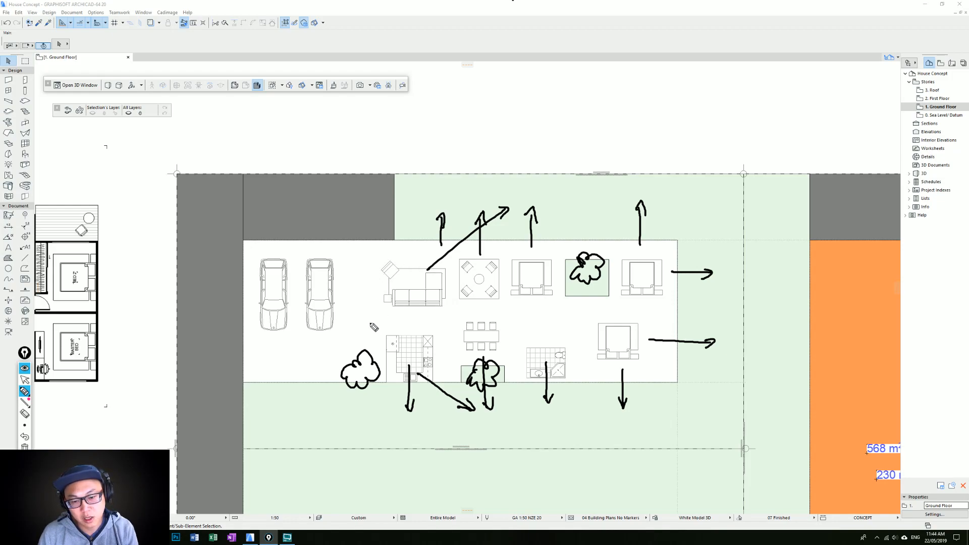
left_click_drag(378, 311, 449, 314)
mouse_move(377, 246)
left_mouse_down()
mouse_move(378, 311)
mouse_move(421, 245)
mouse_move(384, 249)
left_mouse_up()
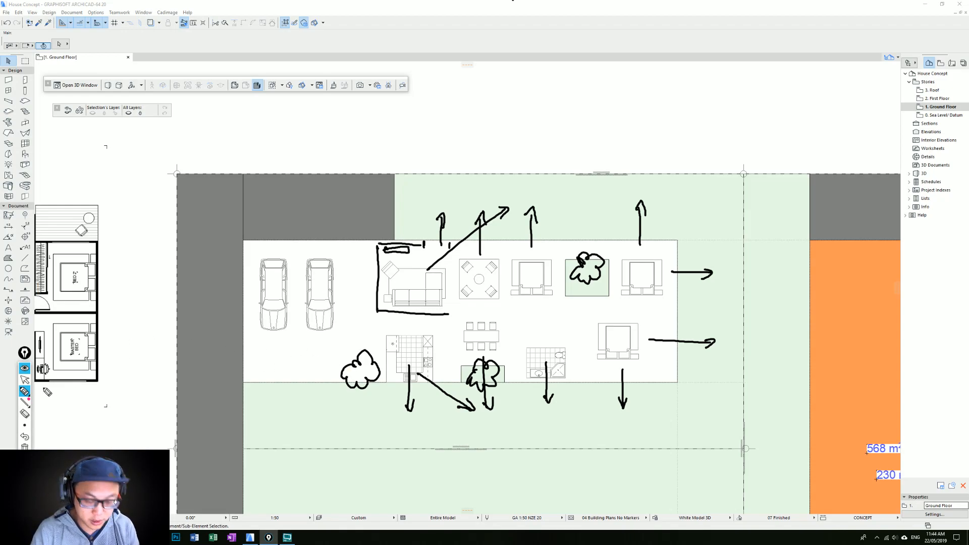
Clear all freehand pen annotations and return from drawing mode to normal pointer mode.
key("ctrl+shift+7")
left_click(24, 379)
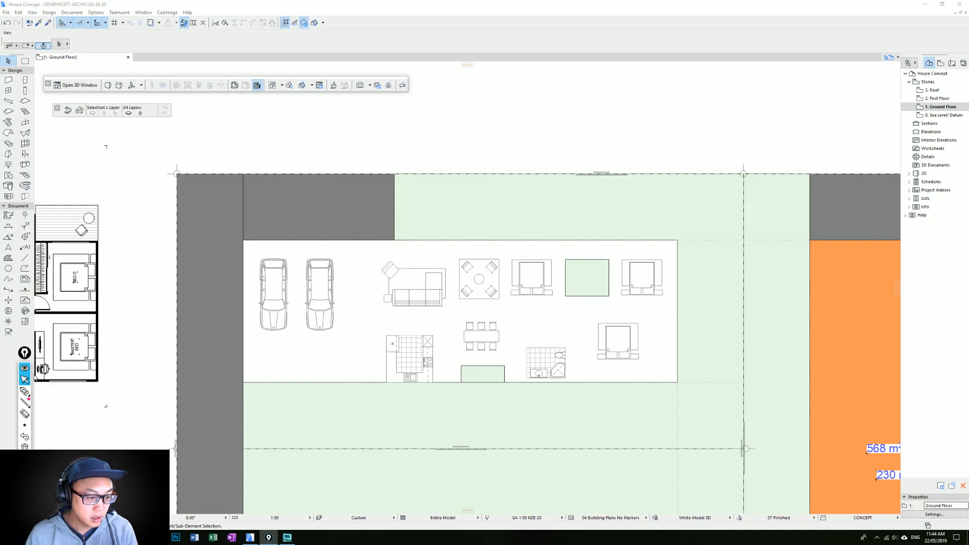
Pick up the wall settings from the narrow reference house plan above the long single-storey one.
scroll(548, 244, "down", 2)
scroll(479, 255, "up", 1)
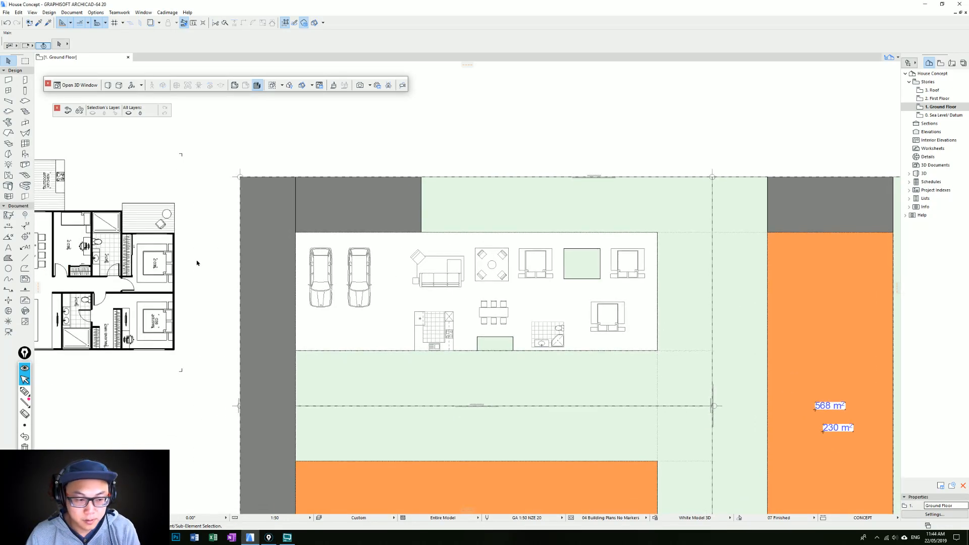
scroll(419, 196, "down", 2)
middle_click_drag(151, 157, 342, 257)
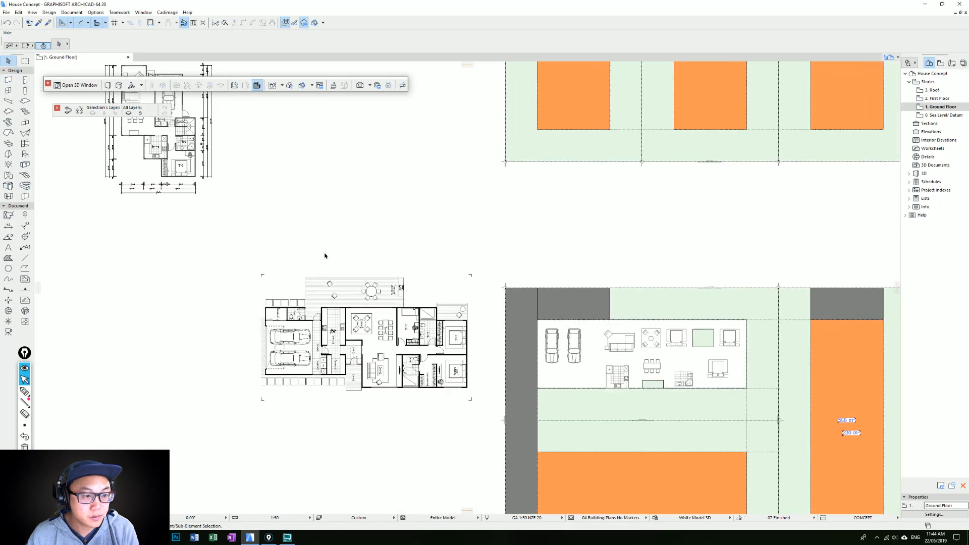
left_click(170, 134, "alt")
Draw rectangular timber garage walls, 6400 mm deep by 7000 mm wide, around the two cars from the white footprint's upper-left corner.
middle_click_drag(512, 273, 368, 231)
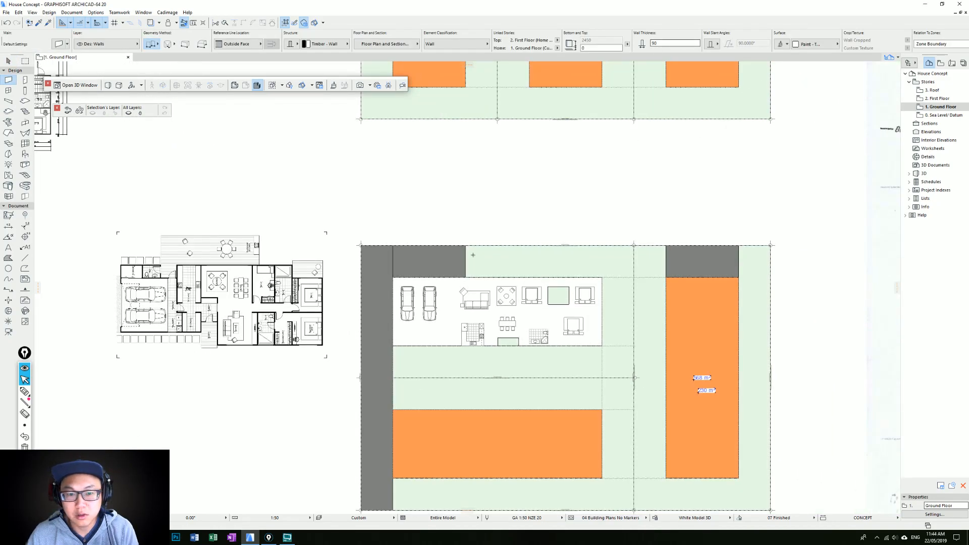
scroll(467, 270, "up", 1)
scroll(444, 303, "up", 3)
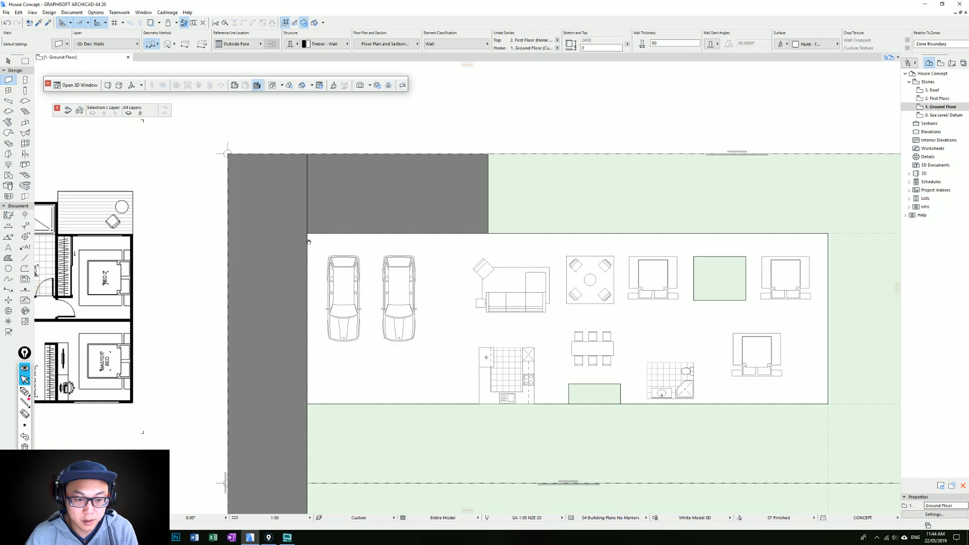
left_click(307, 234)
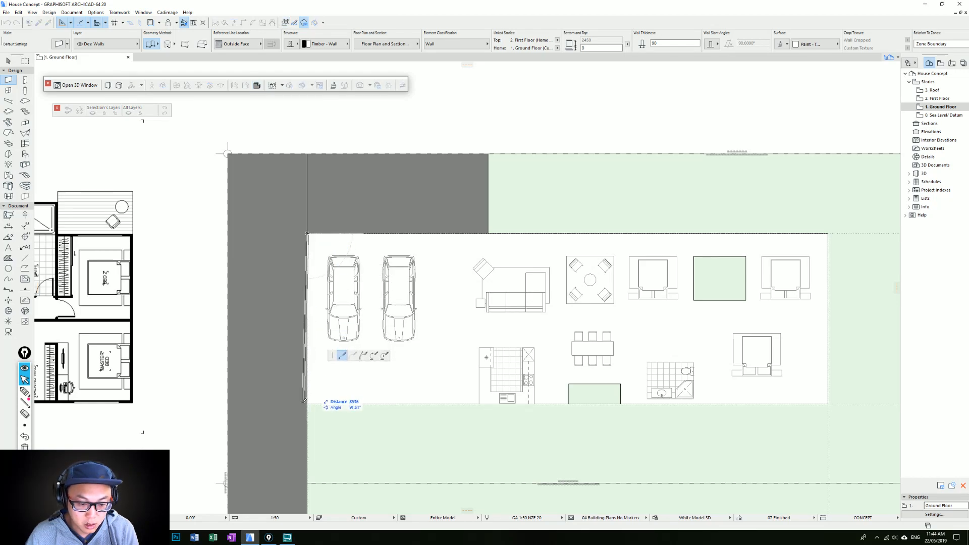
key("Escape")
left_click(156, 47)
left_click(203, 45)
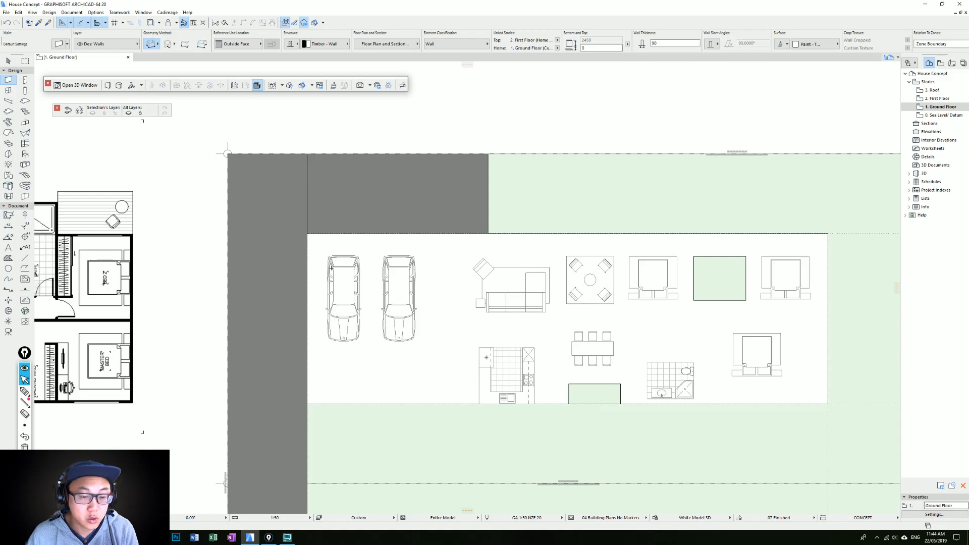
left_click(307, 234)
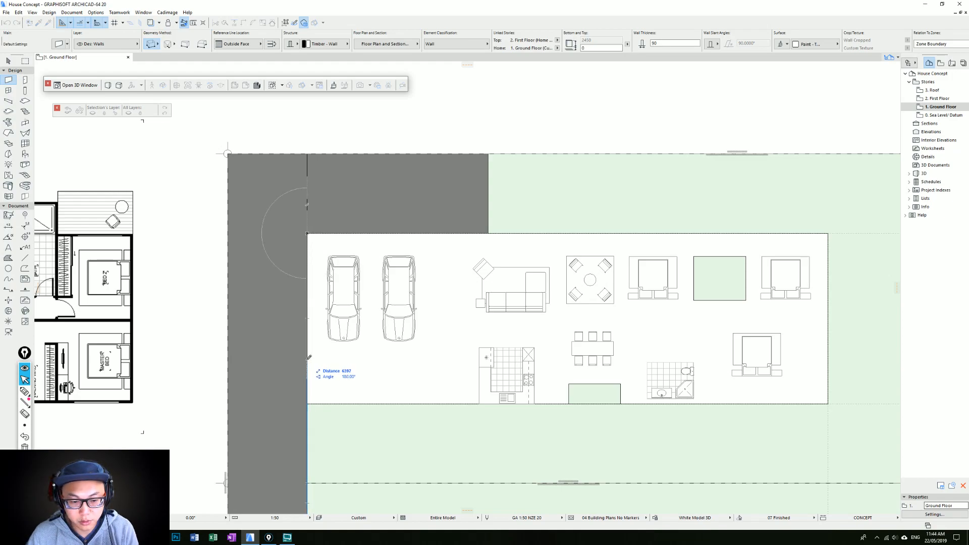
type("6400")
key("Return")
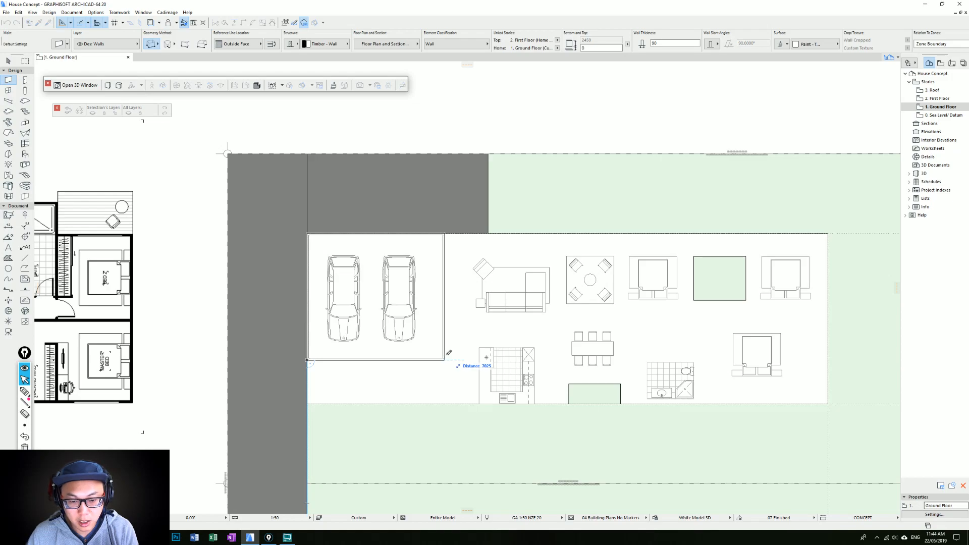
type("700")
key("Return")
Pick up the Overhead Garage Door 20 settings from the single garage in the narrow reference house plan.
scroll(435, 314, "up", 3)
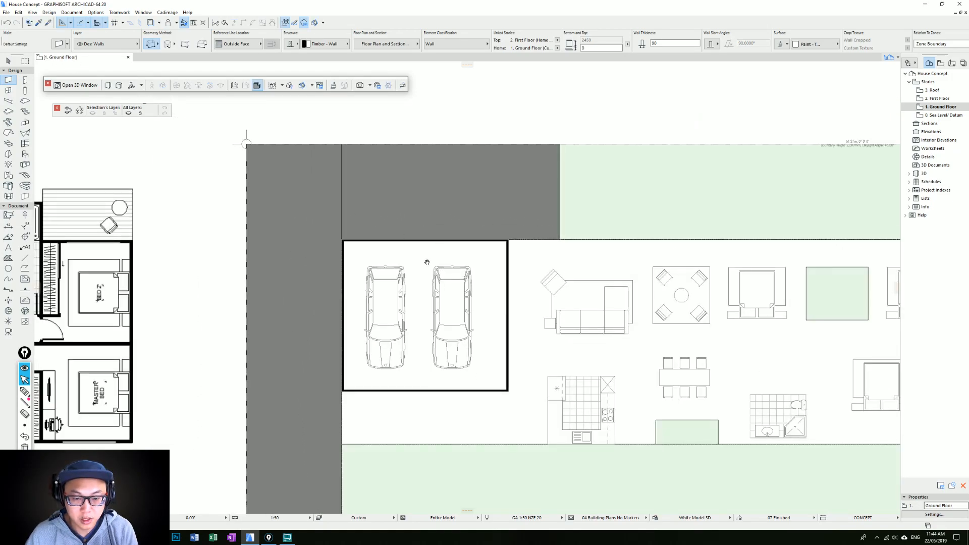
middle_click_drag(429, 258, 579, 287)
scroll(579, 286, "down", 3)
scroll(386, 210, "down", 3)
middle_click_drag(386, 209, 550, 342)
scroll(323, 182, "up", 2)
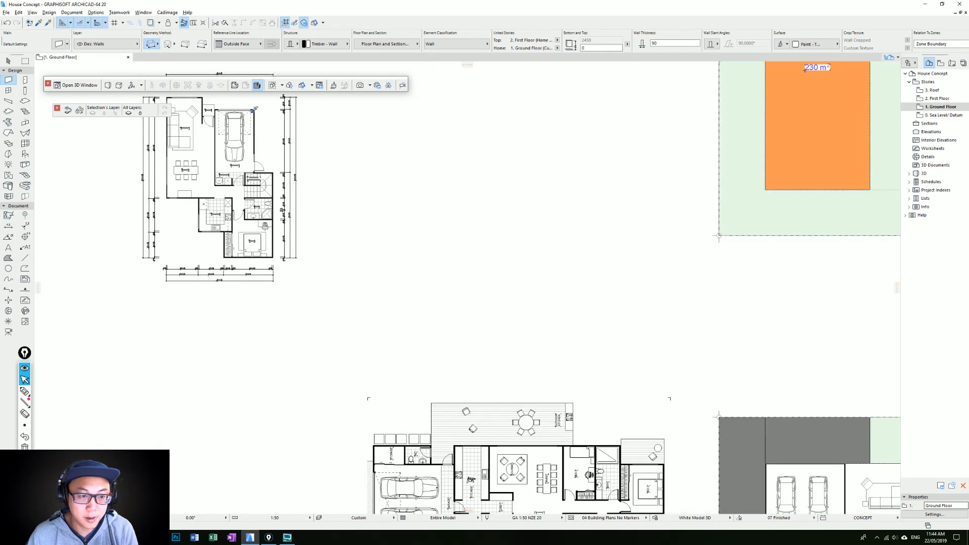
left_click(235, 110, "alt")
Place the overhead garage door midway along the new garage's wall facing the grey driveway.
middle_click_drag(574, 307, 199, 131)
scroll(402, 280, "up", 3)
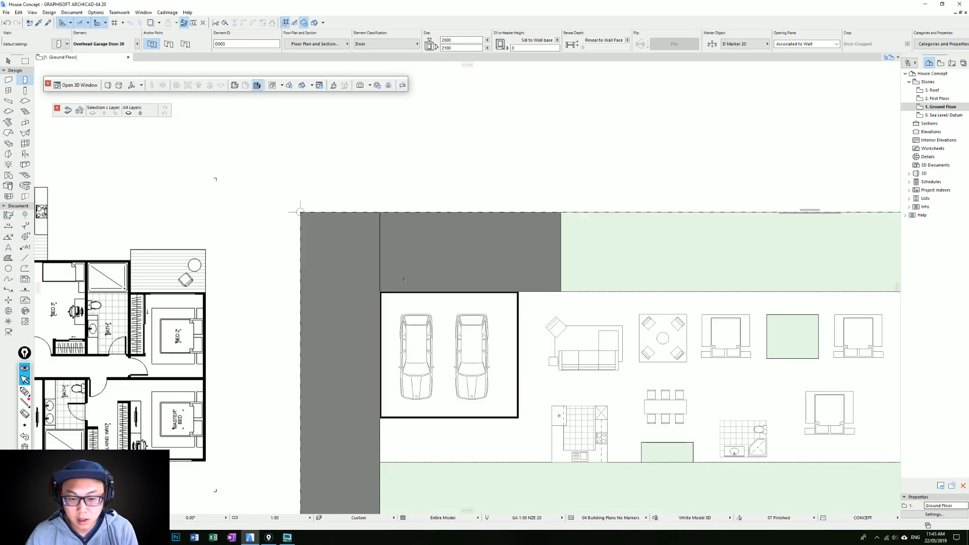
left_click(448, 293)
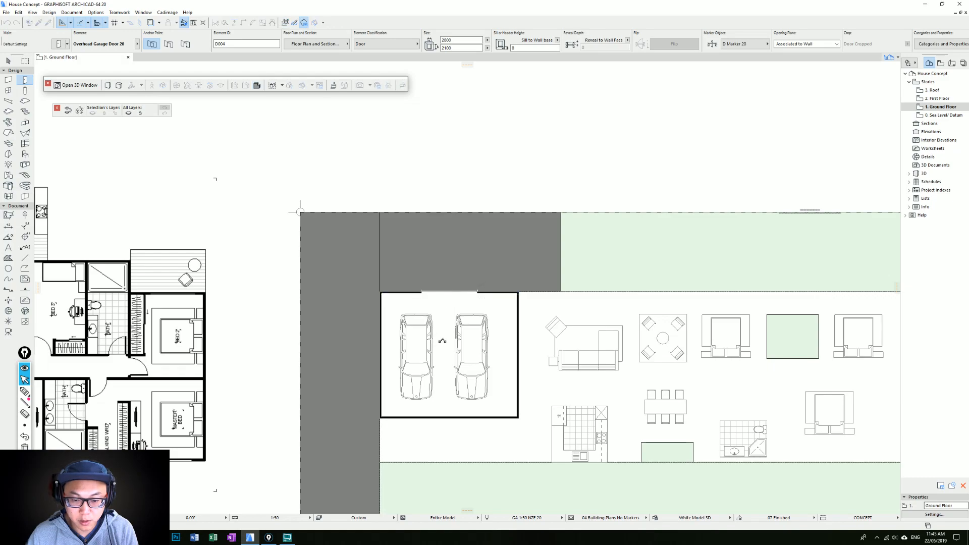
left_click(464, 290)
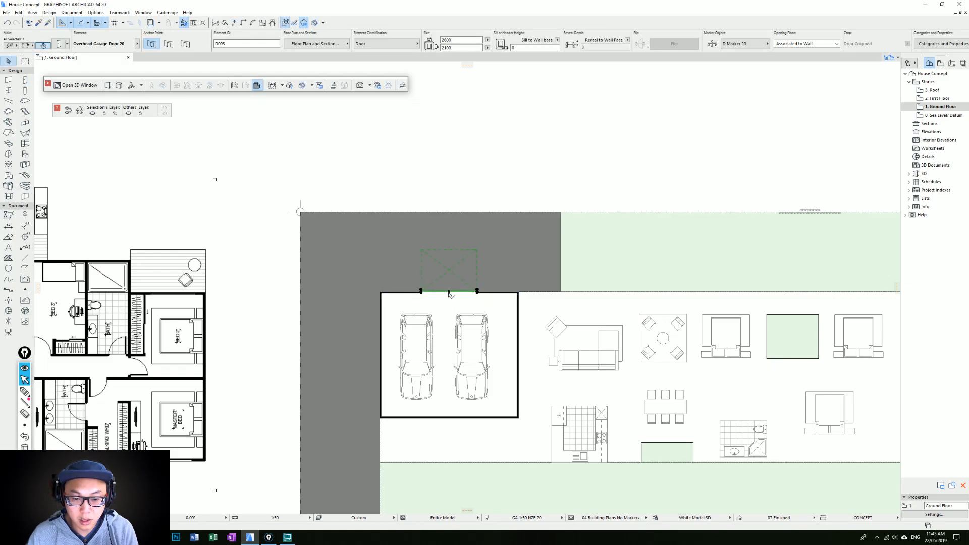
Delete the garage door just placed in the driveway-side wall.
left_click(449, 291)
left_click(506, 330)
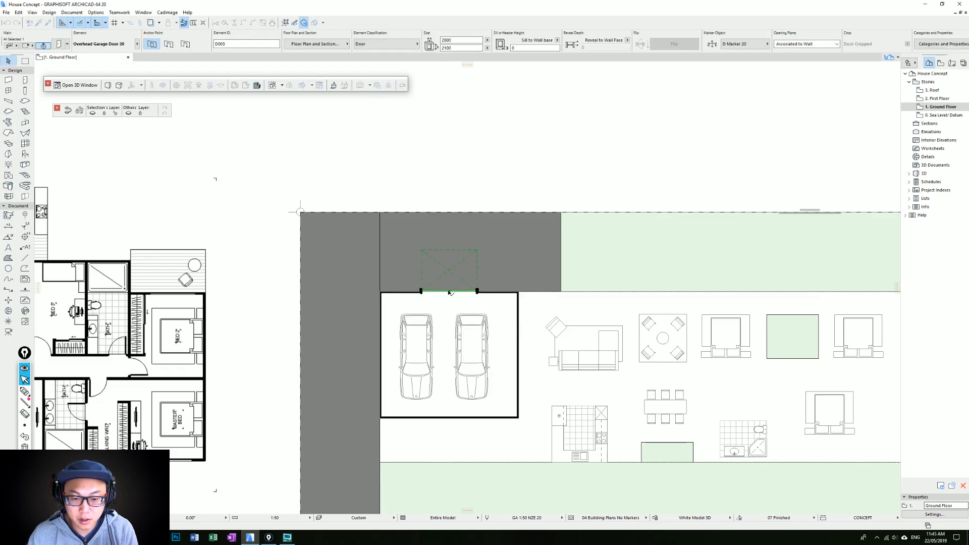
left_click(448, 292)
left_click(556, 95)
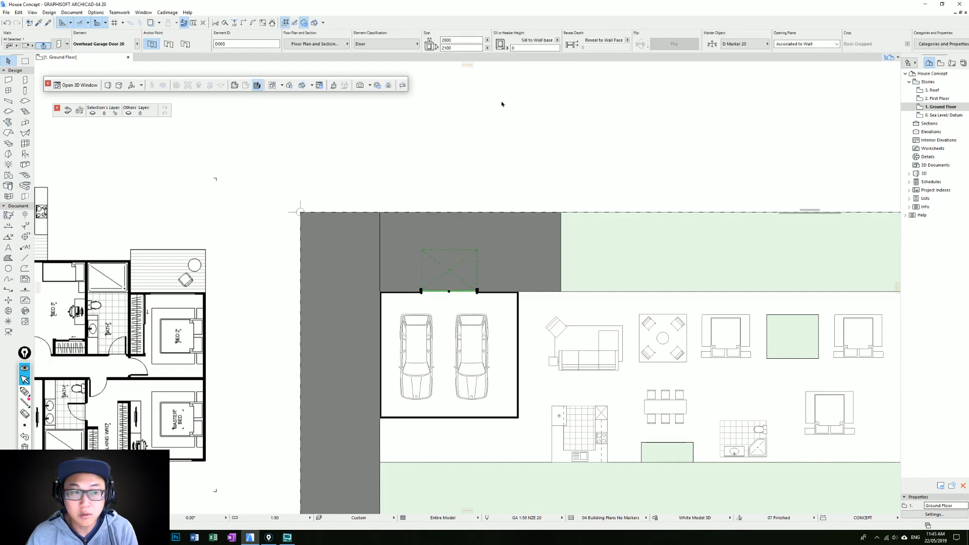
key("Delete")
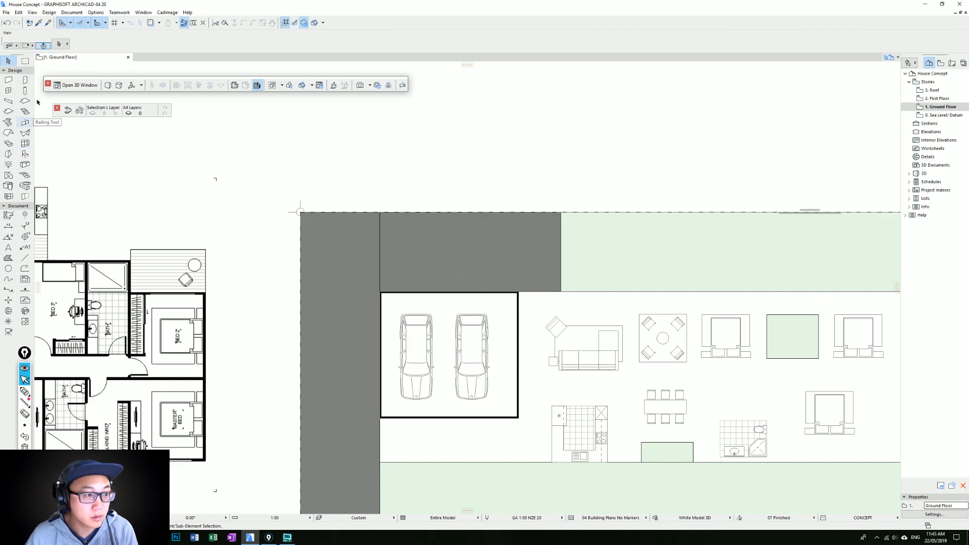
Place the Overhead Garage Door 20 again in the garage's driveway-side wall.
left_click(25, 84)
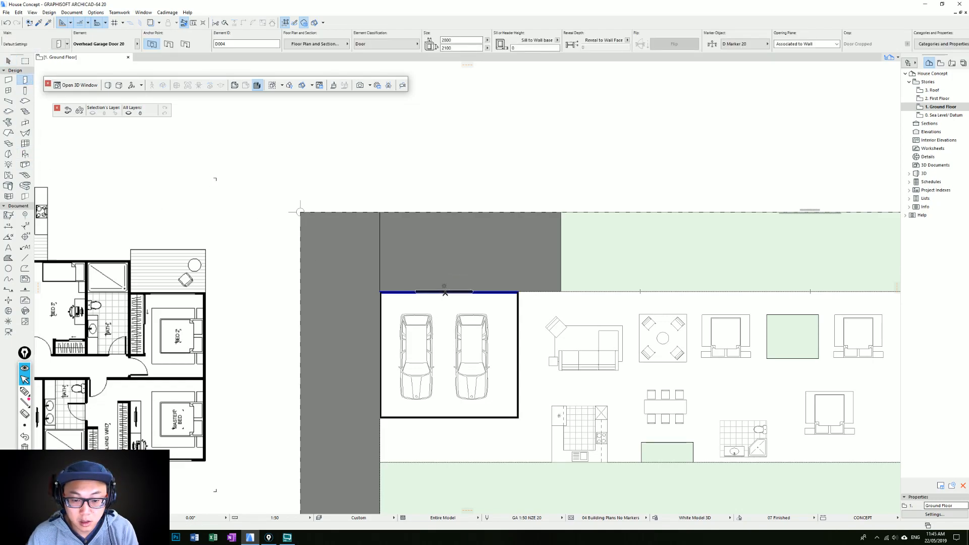
Place the overhead garage door centred on the garage's upper wall and set its width to 4800 mm.
left_click(449, 291)
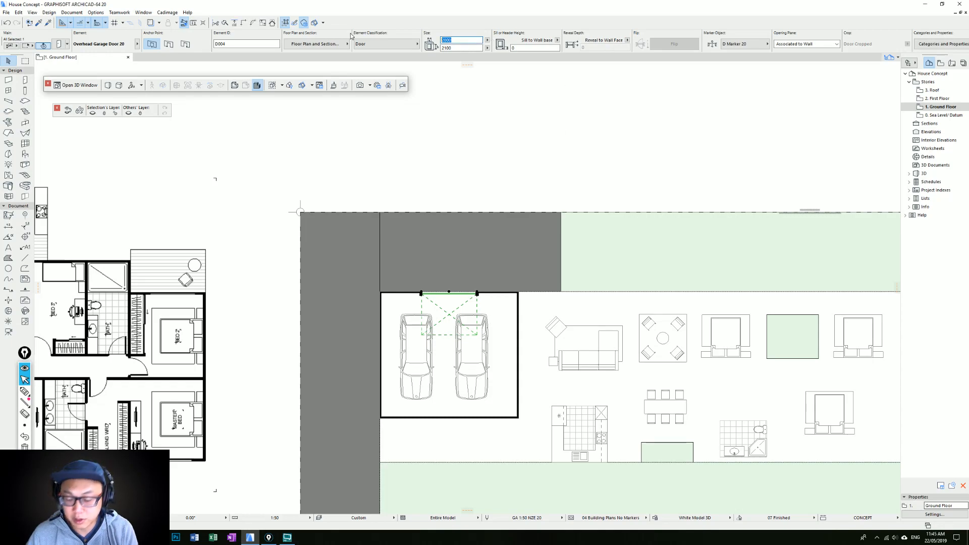
key("Return")
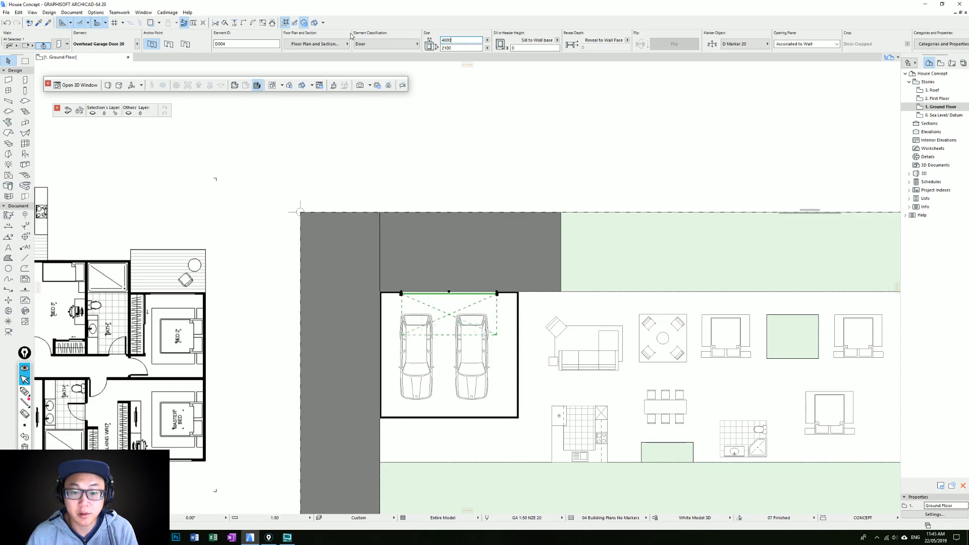
left_click(417, 353)
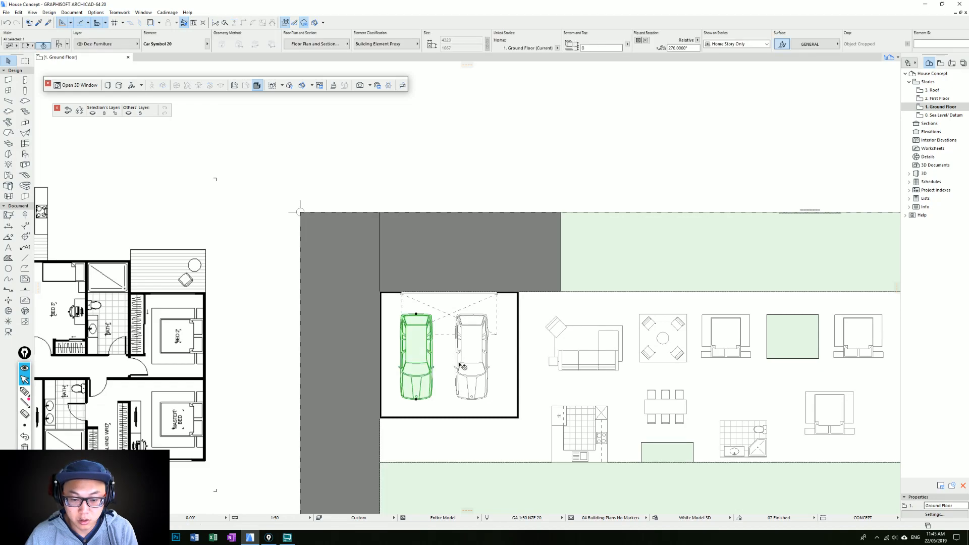
left_click(471, 372, "shift")
key("ctrl+d")
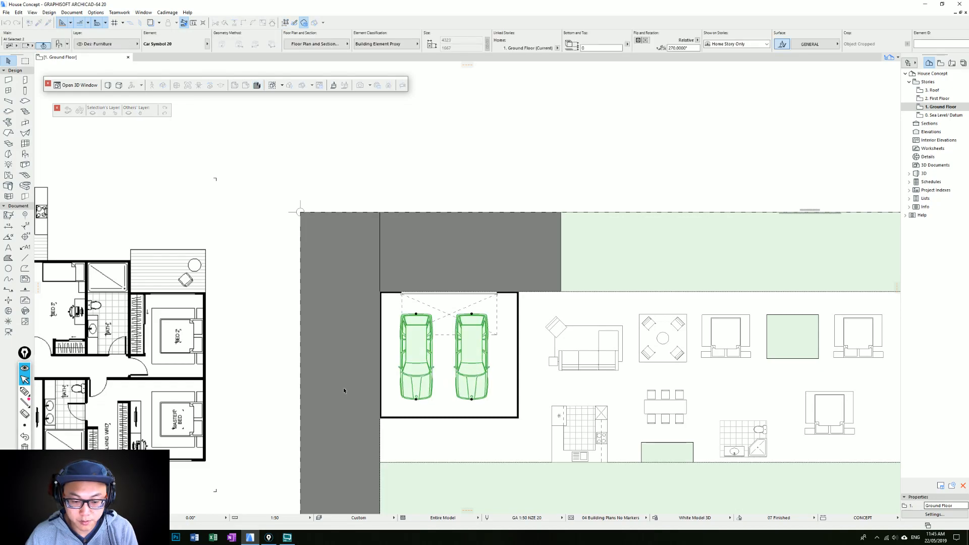
key("Escape")
key("Escape")
Draw a horizontal helper line joining the front midpoints of the two cars in the garage.
left_click(25, 258)
left_click(417, 399)
left_click(472, 399)
key("Escape")
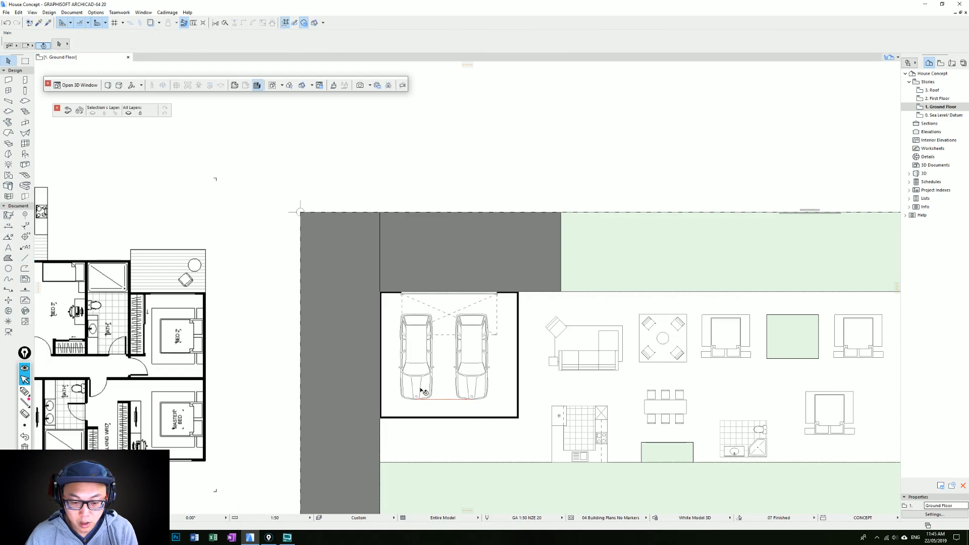
Move both cars and the helper line together so the line's midpoint aligns horizontally with the garage door's centre.
left_click(423, 393)
left_click(467, 389, "shift")
left_click(445, 399, "shift")
left_click(444, 400)
left_click(449, 293, "shift")
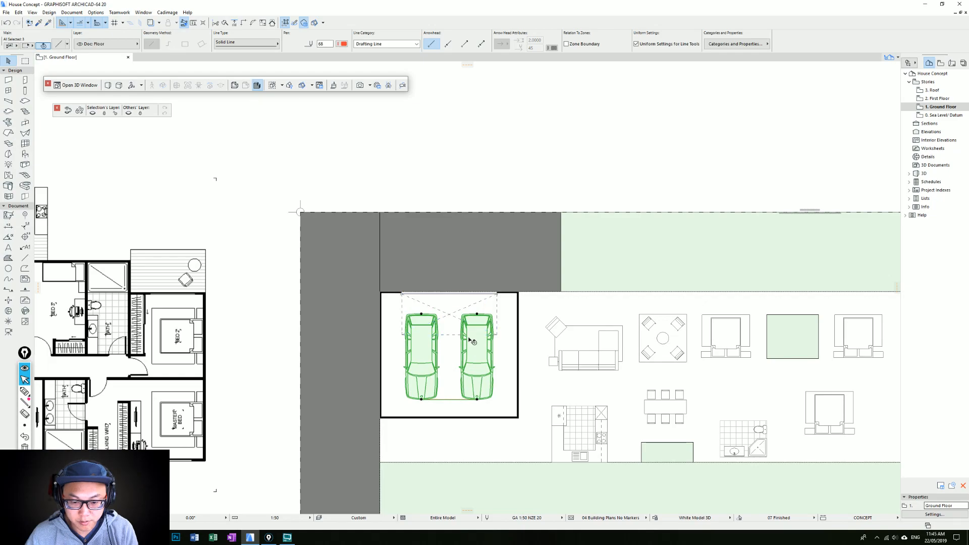
key("Escape")
Move the two garage cars 150 mm each toward one another.
left_click(422, 400)
left_click_drag(424, 401, 433, 403)
type("150")
key("Return")
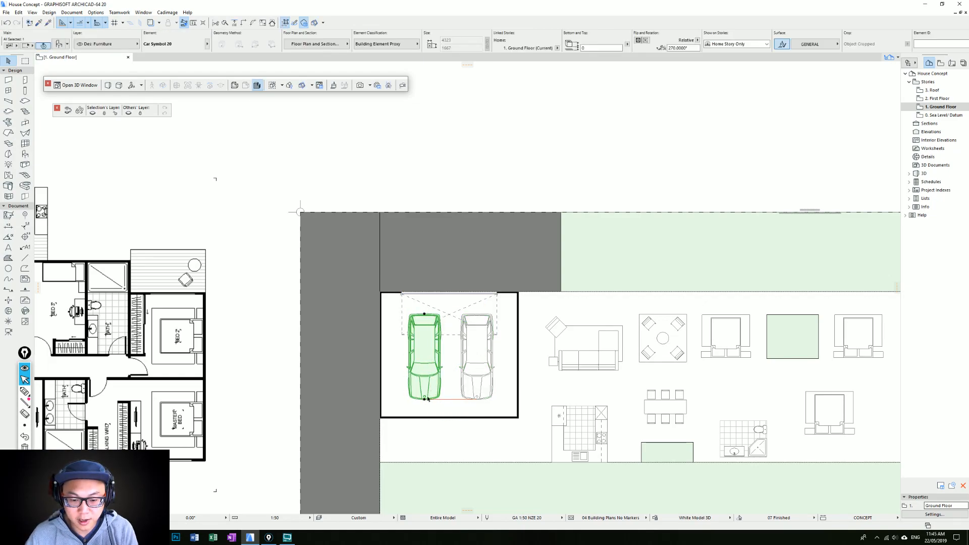
left_click(477, 373)
left_click_drag(477, 372, 474, 372)
type("150")
key("Return")
Delete the helper line between the fronts of the cars.
key("Escape")
left_click(446, 399)
key("Delete")
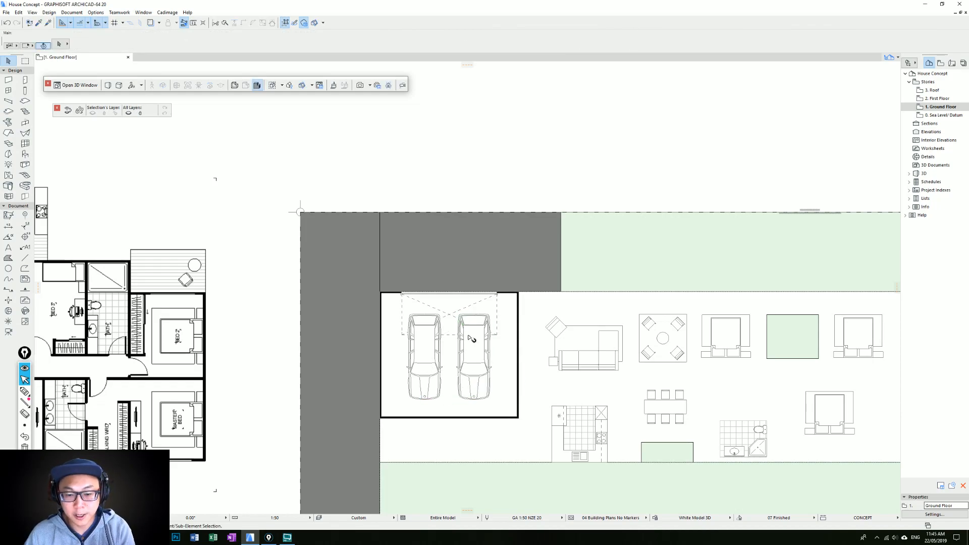
Offset both side edges of the grey driveway fill above the garage to match the width of the garage door opening.
middle_click_drag(506, 332, 437, 325)
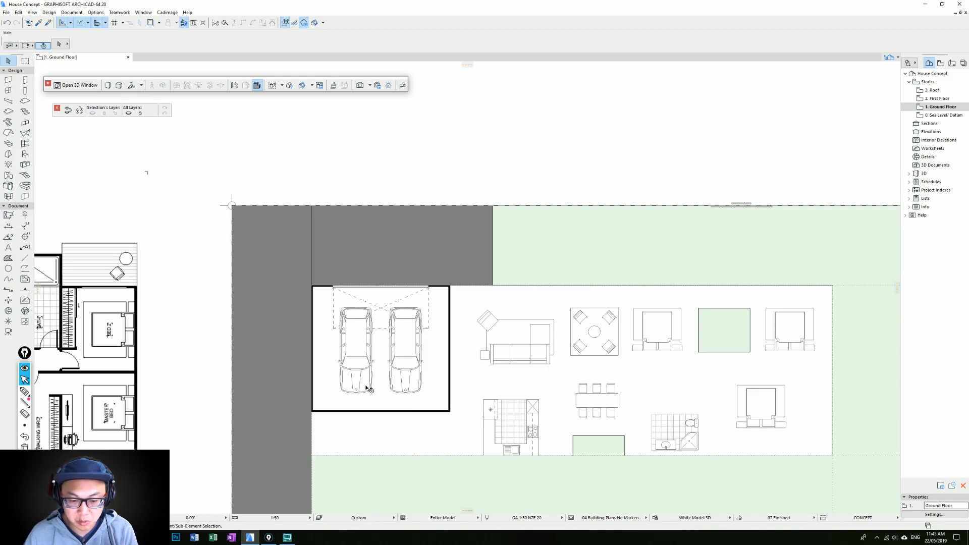
middle_click_drag(483, 262, 454, 258)
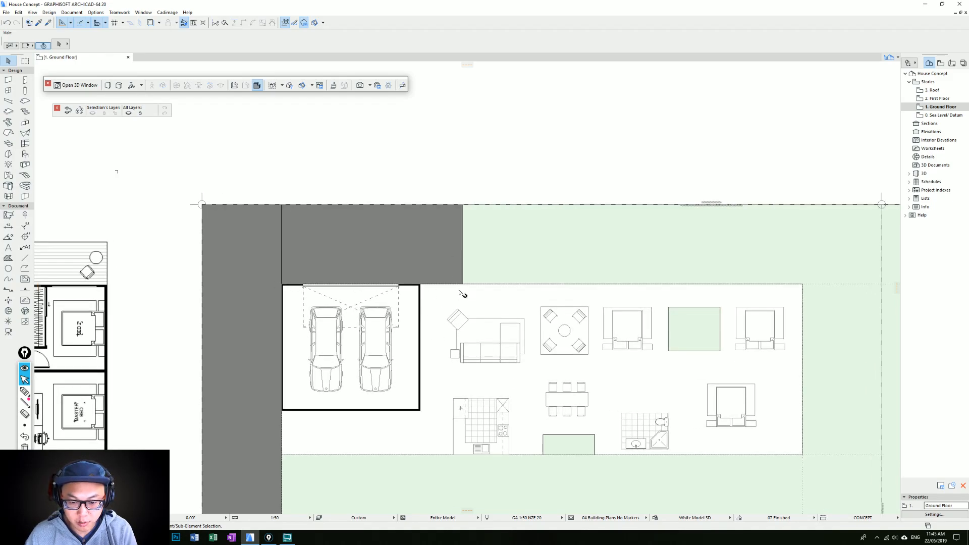
middle_click_drag(378, 307, 360, 312)
left_click(445, 227)
left_click(444, 254)
left_click(380, 291)
left_click(263, 246)
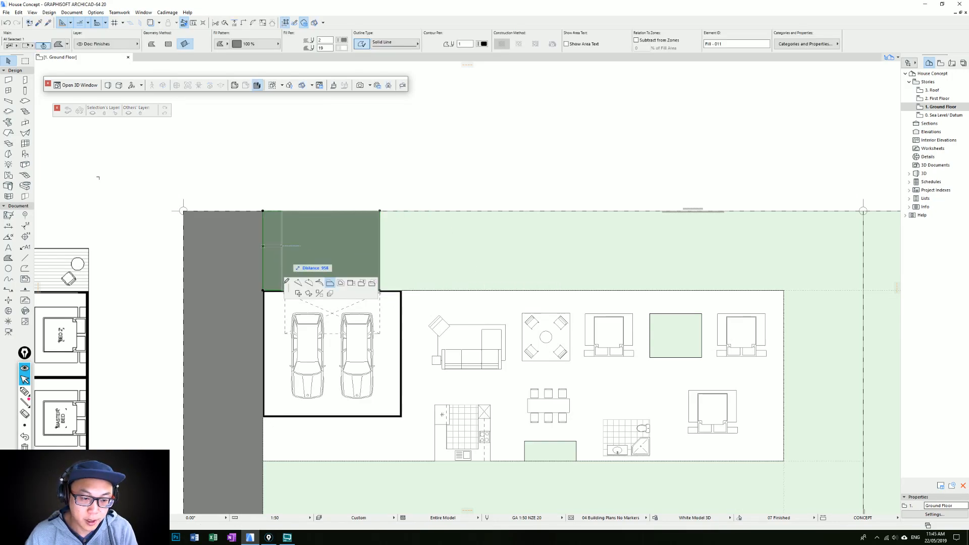
middle_click_drag(209, 316, 305, 237)
left_click(382, 215)
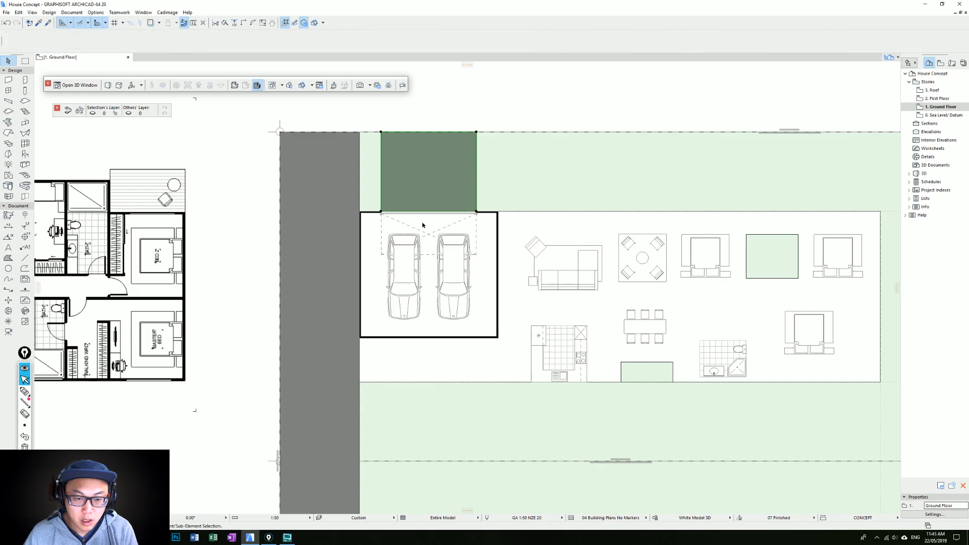
key("Escape")
Copy the garage's right wall 1300 mm to the right, toward the living area.
scroll(428, 303, "down", 3)
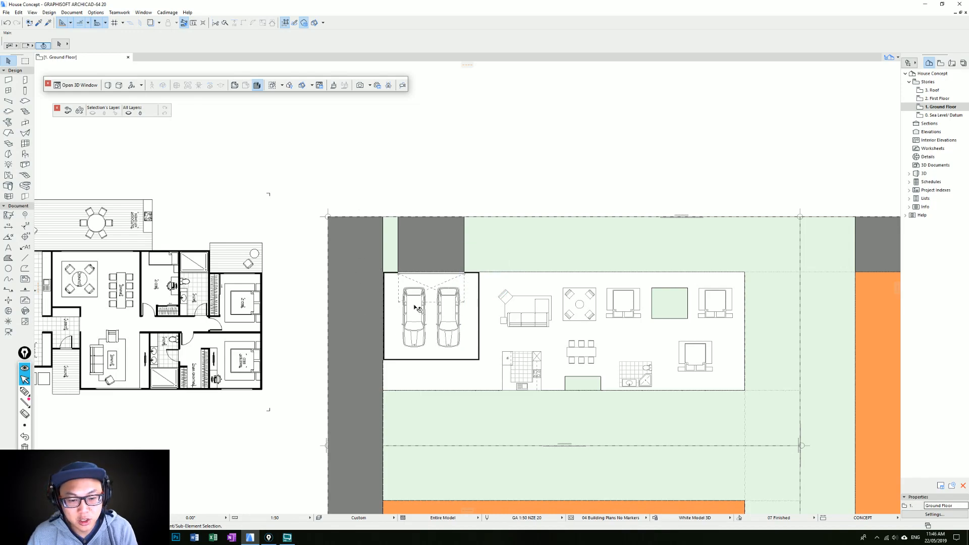
scroll(417, 306, "down", 4)
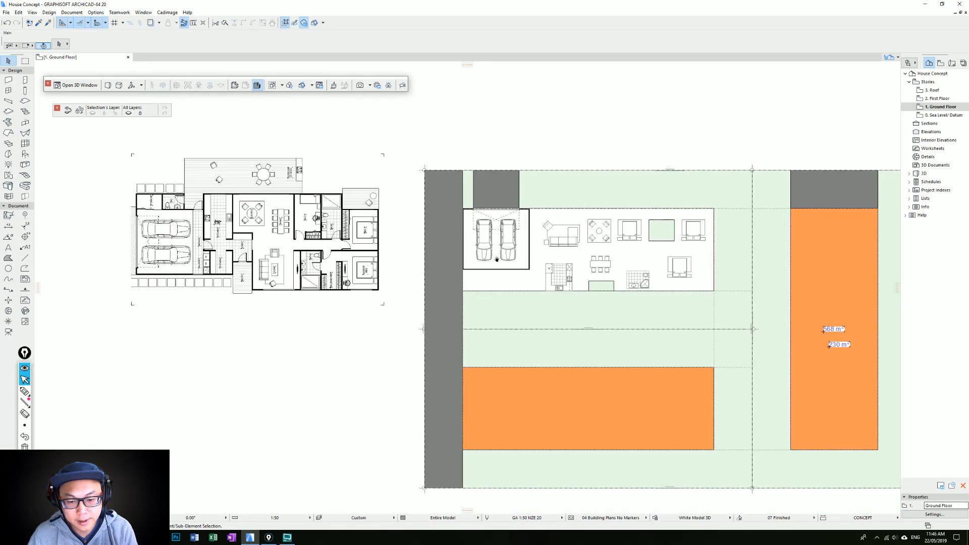
middle_click_drag(499, 261, 470, 241)
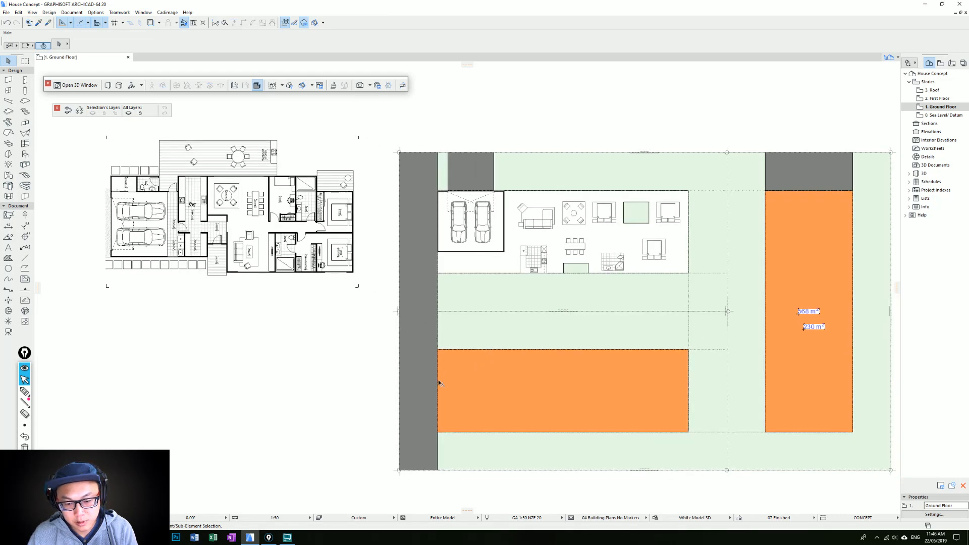
scroll(487, 316, "up", 3)
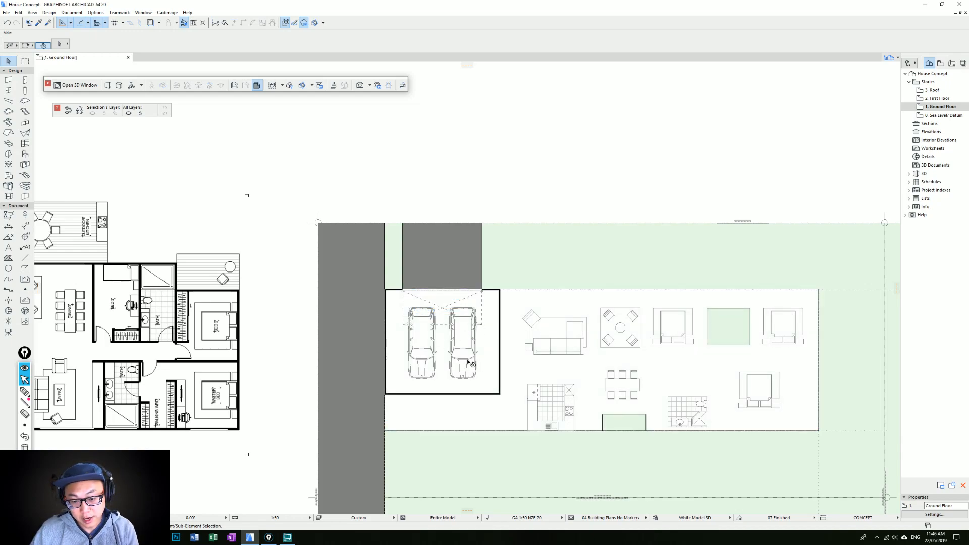
middle_click_drag(567, 357, 480, 333)
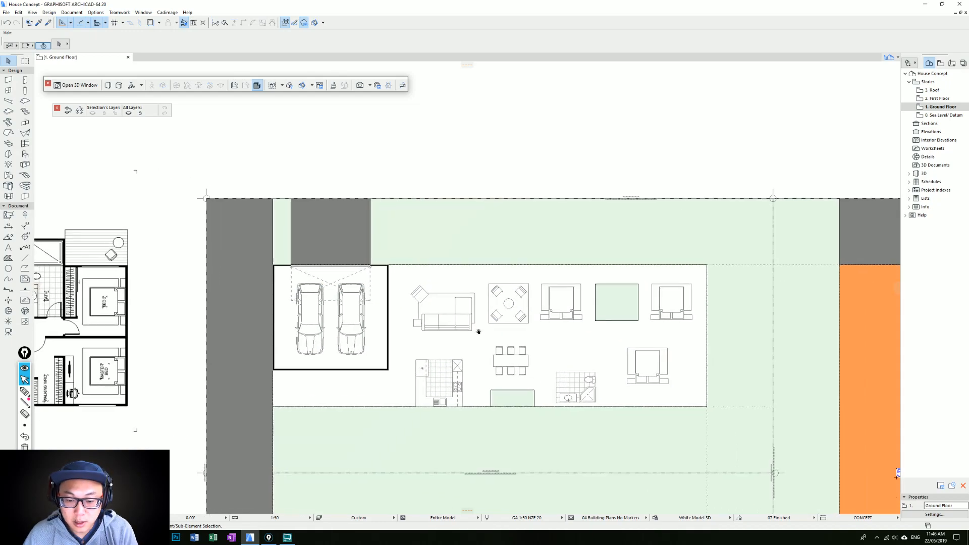
scroll(414, 308, "up", 3)
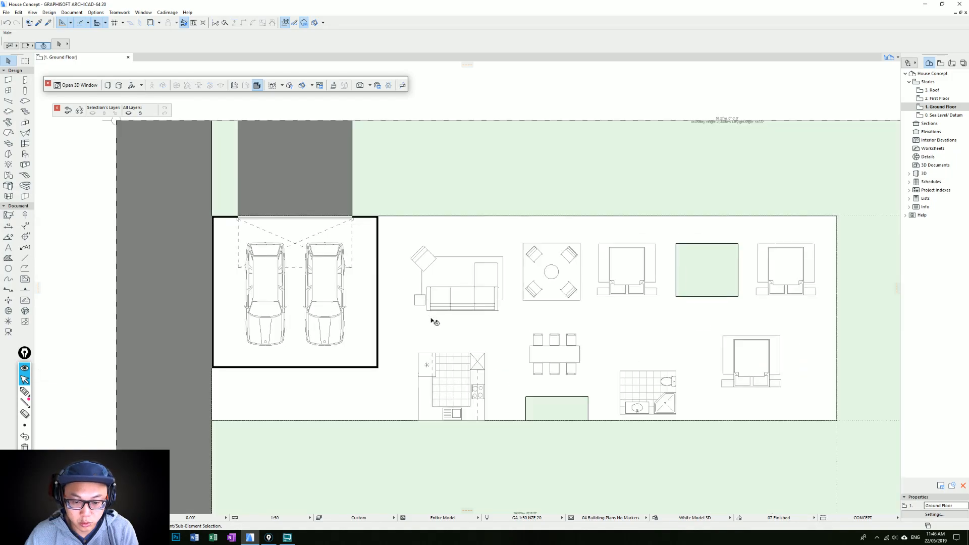
left_click(377, 306)
scroll(377, 306, "up", 4)
key("ctrl+shift+d")
left_click(379, 310)
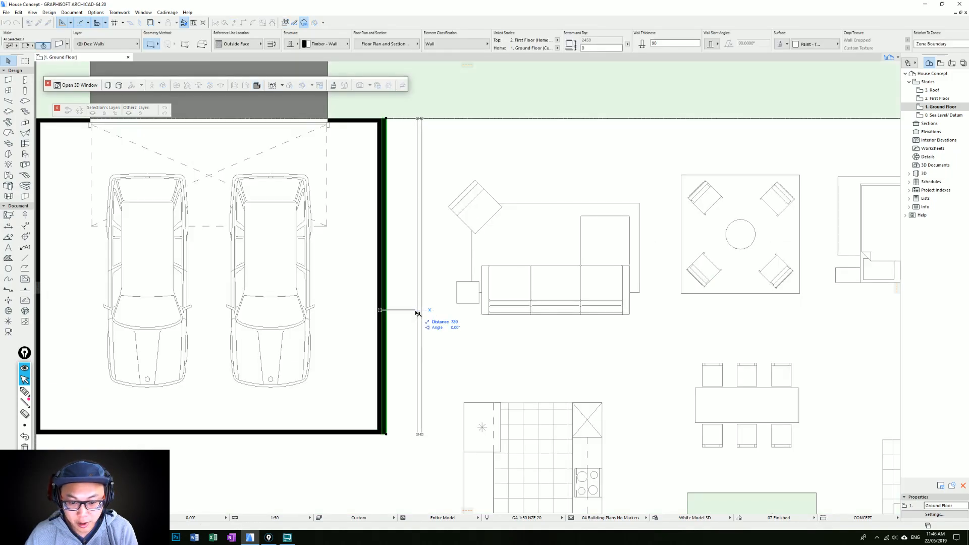
type("1300")
key("Return")
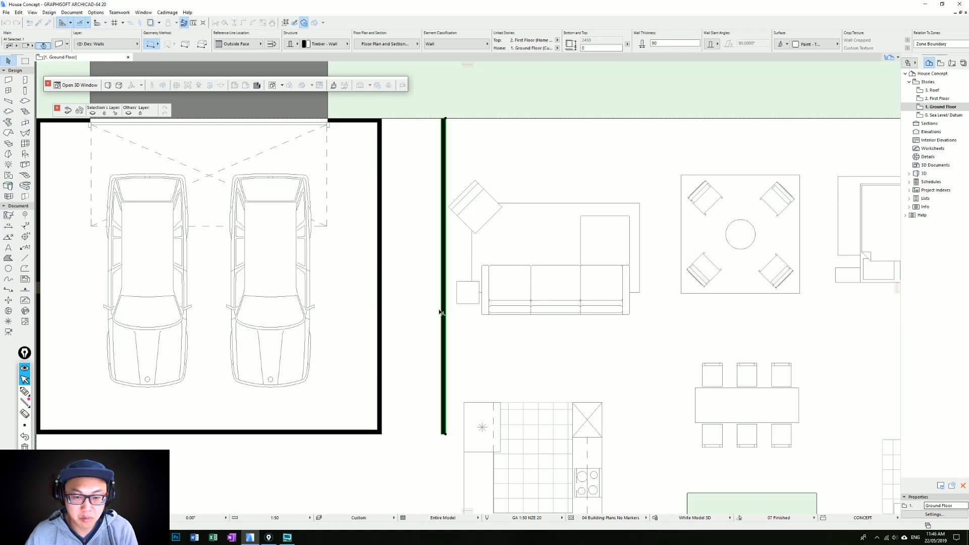
Stretch the lower end of the copied wall down to the lower edge of the house outline.
scroll(418, 228, "down", 2)
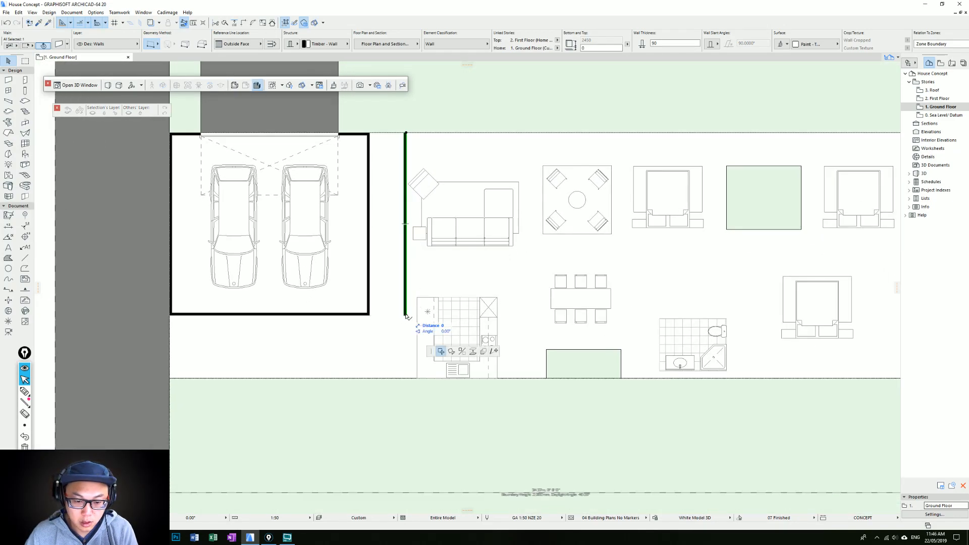
left_click(406, 316)
left_click(493, 354)
left_click(408, 376)
scroll(327, 458, "down", 2)
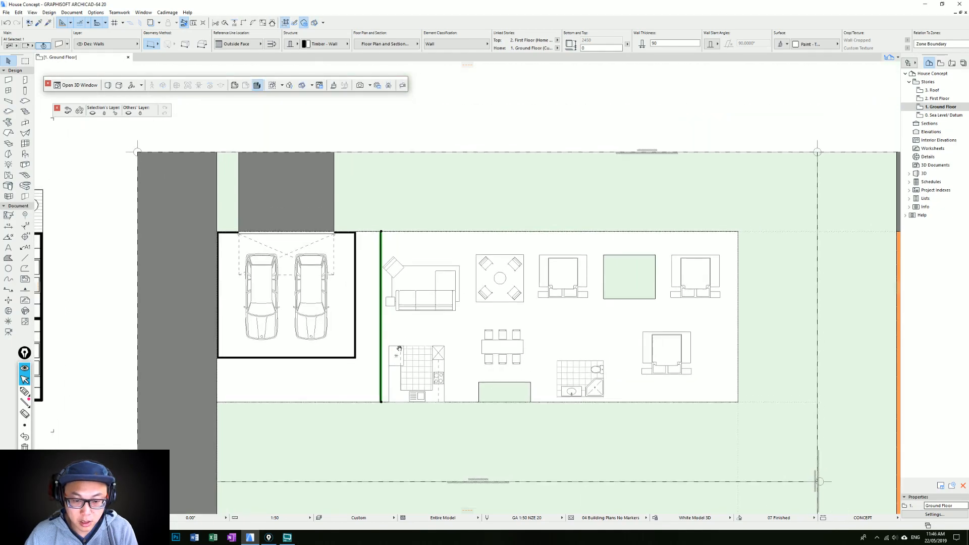
left_click(393, 235)
scroll(393, 235, "up", 2)
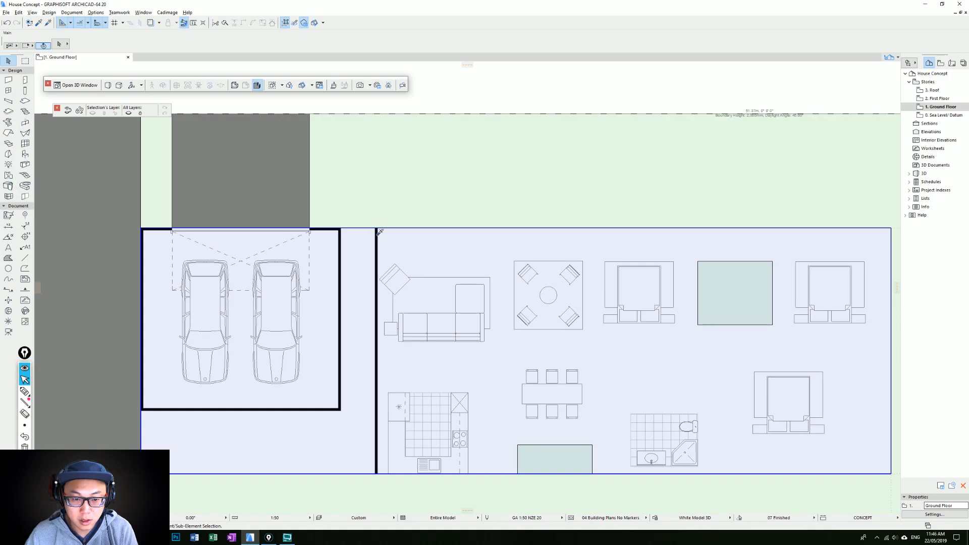
left_click(378, 230)
key("Escape")
left_click(377, 249)
key("ctrl+shift+d")
left_click(377, 248)
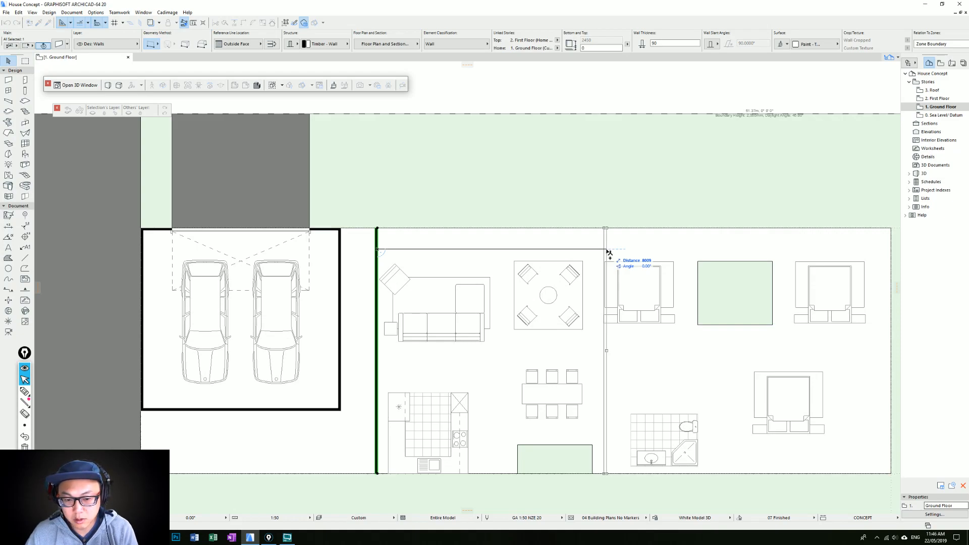
key("Escape")
key("Escape")
Copy the full-height wall beside the living area 10000 mm to the right.
left_click(378, 473)
left_click(377, 474)
key("Escape")
key("ctrl+shift+d")
left_click(375, 460)
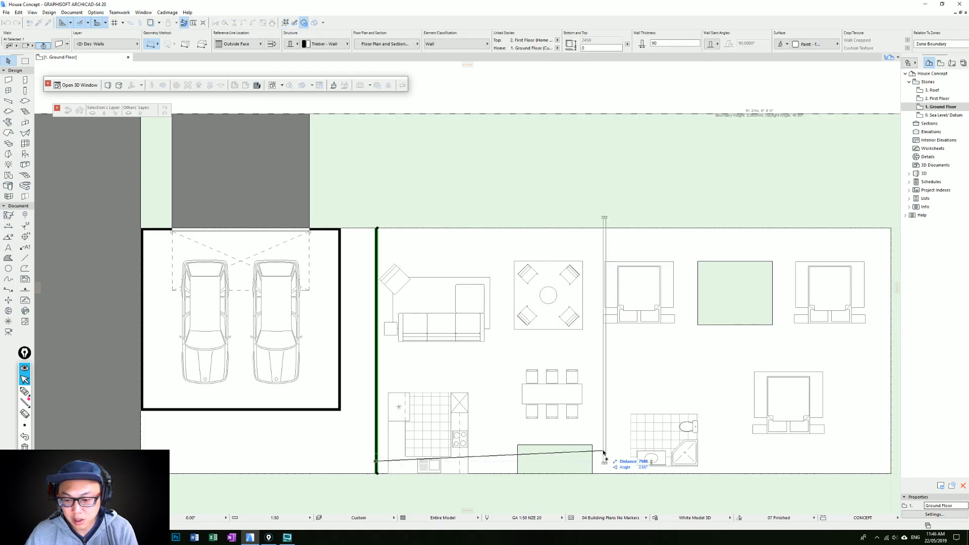
type("10000")
key("Return")
Move the wall between the living area and bedrooms 1500 mm to the left.
middle_click_drag(708, 320, 515, 301)
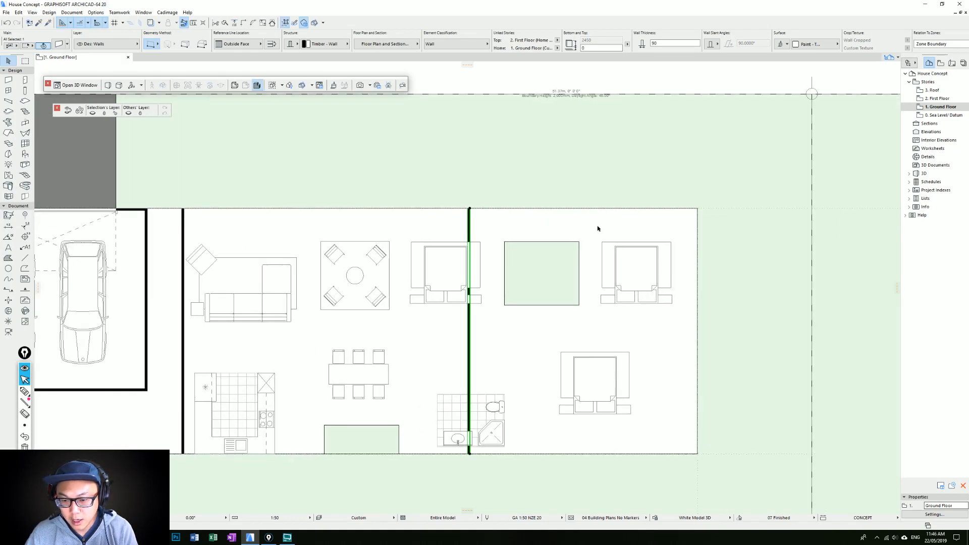
key("ctrl+shift+d")
left_click(461, 321)
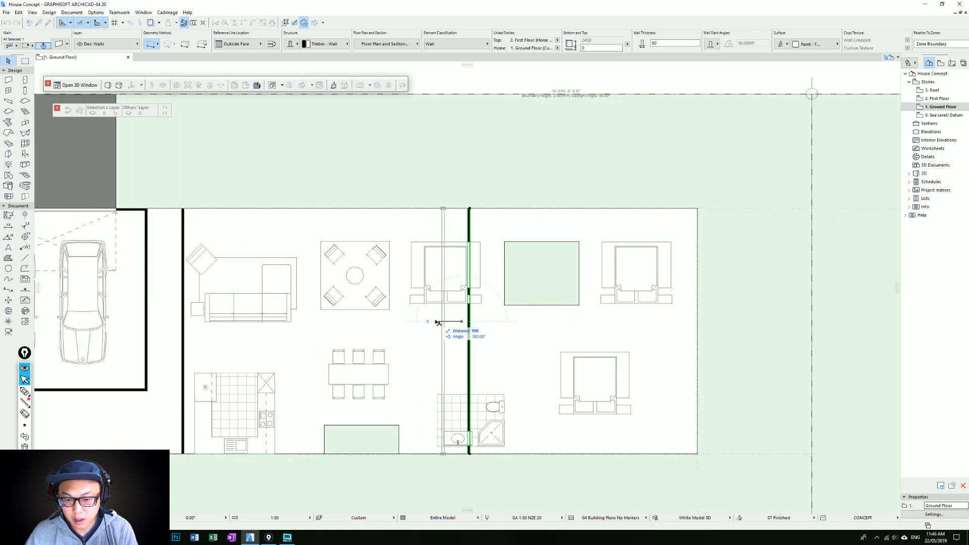
type("1500")
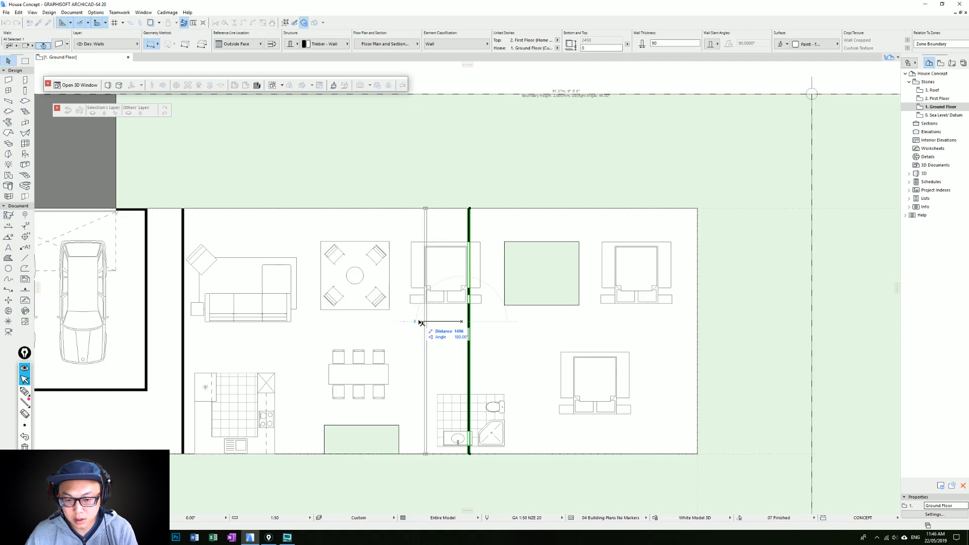
key("Return")
key("Escape")
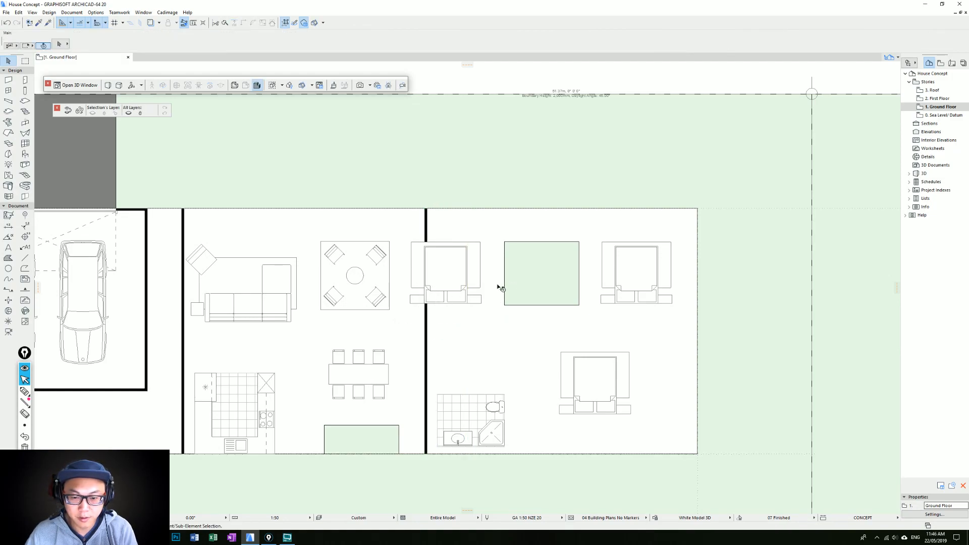
Move the wall between the living area and bedrooms about 1 m back to the right.
middle_click_drag(426, 315, 520, 318)
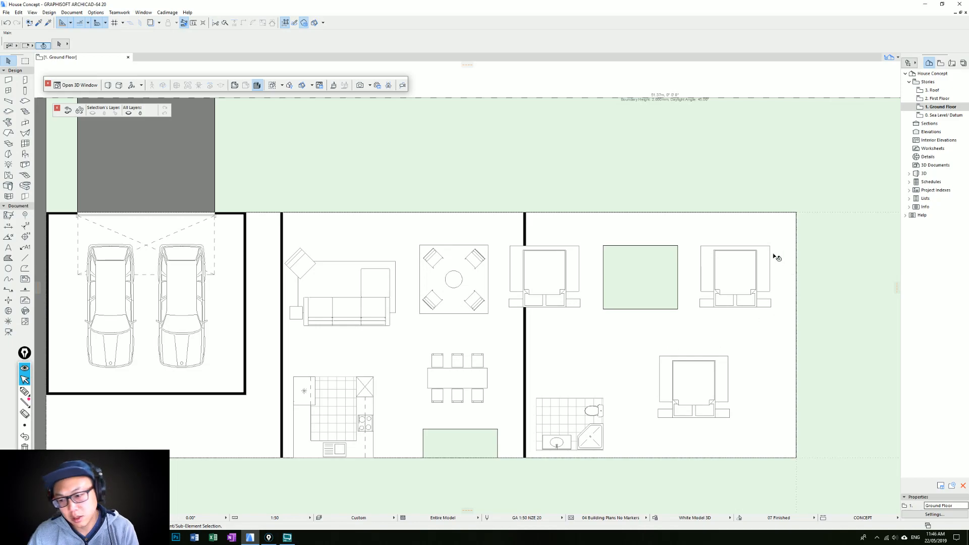
left_click(524, 336)
left_click_drag(525, 336, 554, 337)
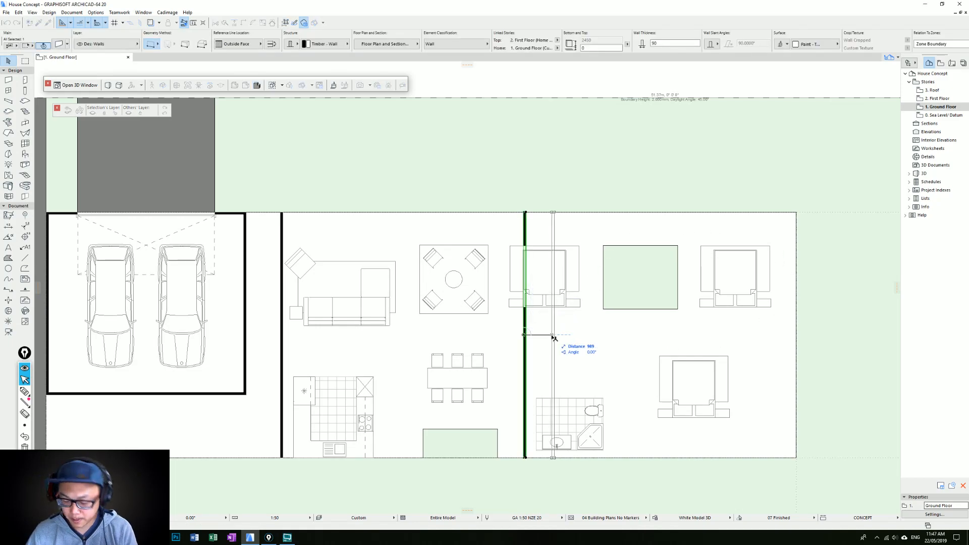
left_click(553, 337)
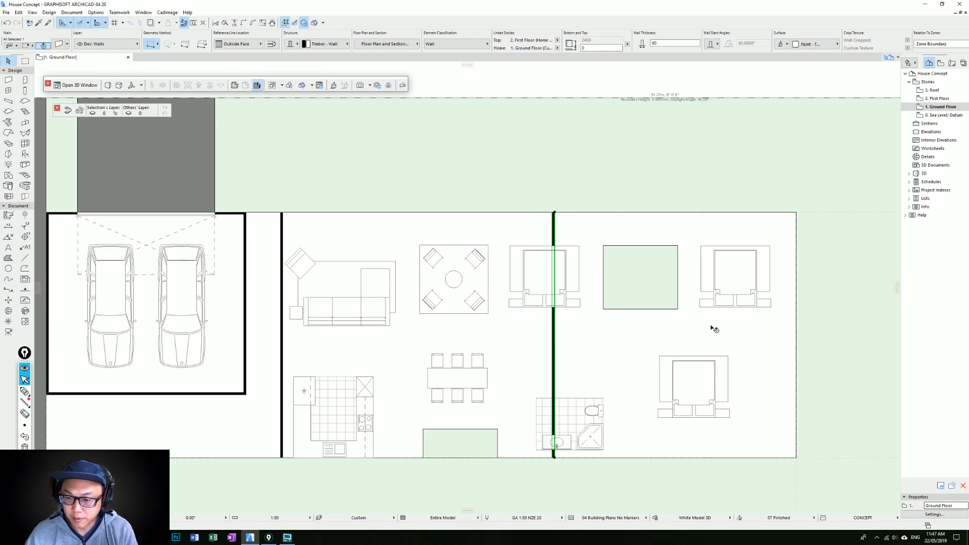
middle_click_drag(393, 264, 461, 275)
key("Escape")
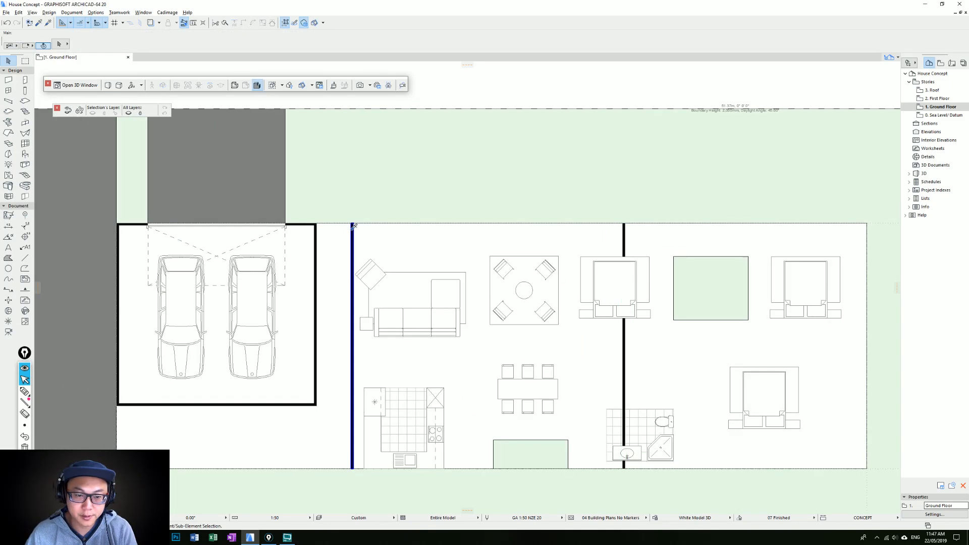
Draw a straight wall along the upper house outline between the two full-height walls and flip its thickness to the inside.
left_click(353, 226, "alt")
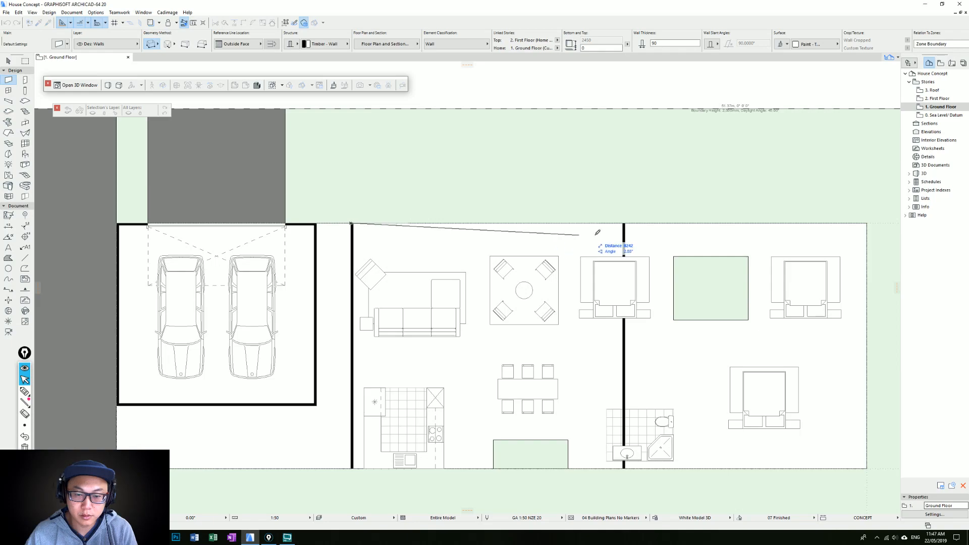
left_click(153, 47)
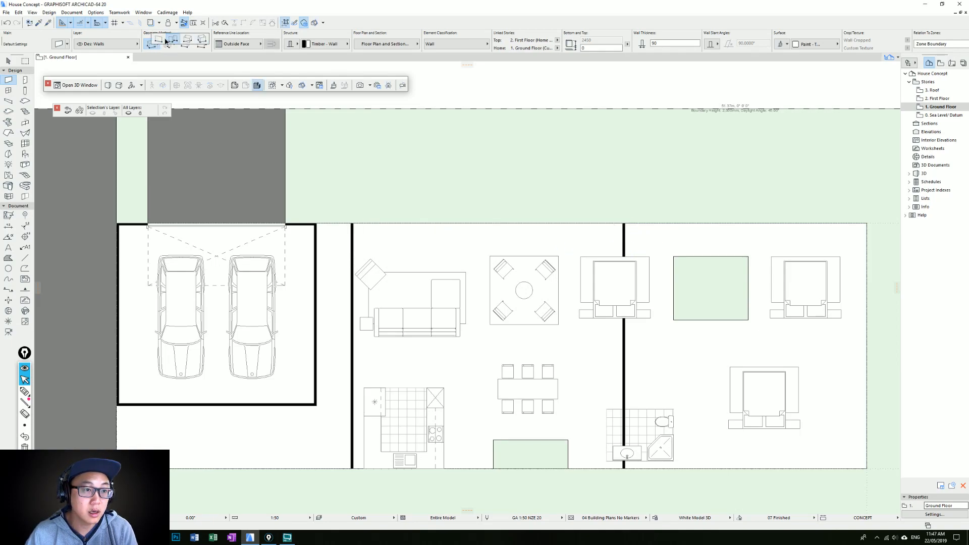
left_click(351, 222)
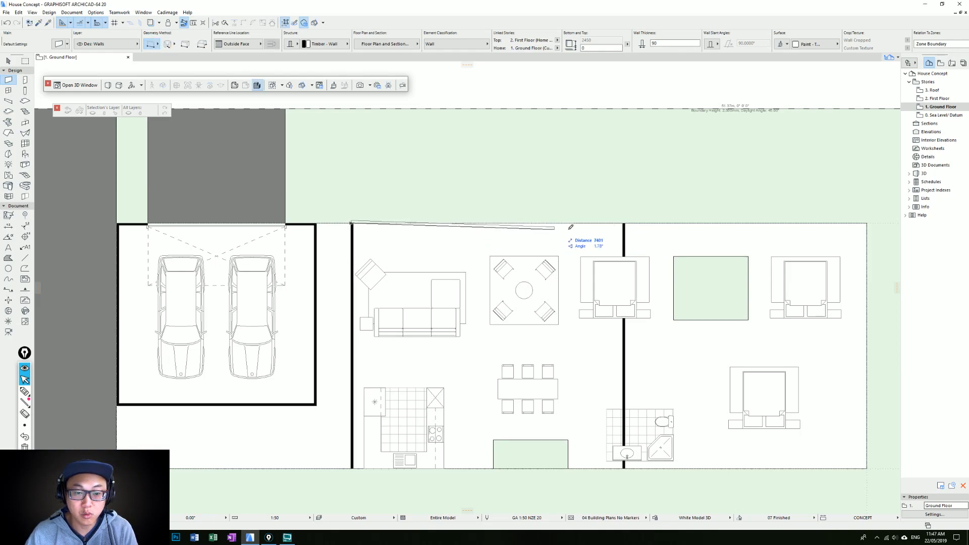
left_click(624, 222)
key("Escape")
left_click(624, 221)
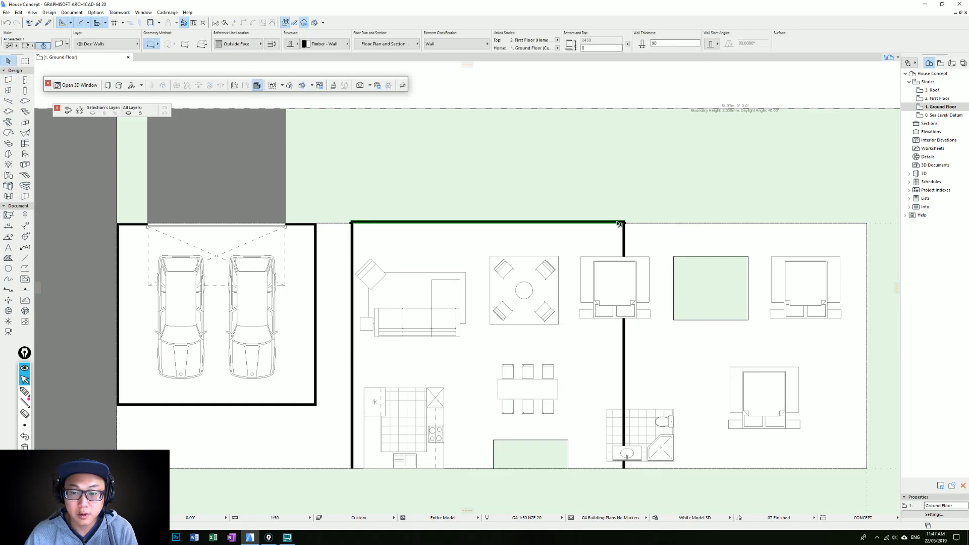
left_click(271, 44)
key("Escape")
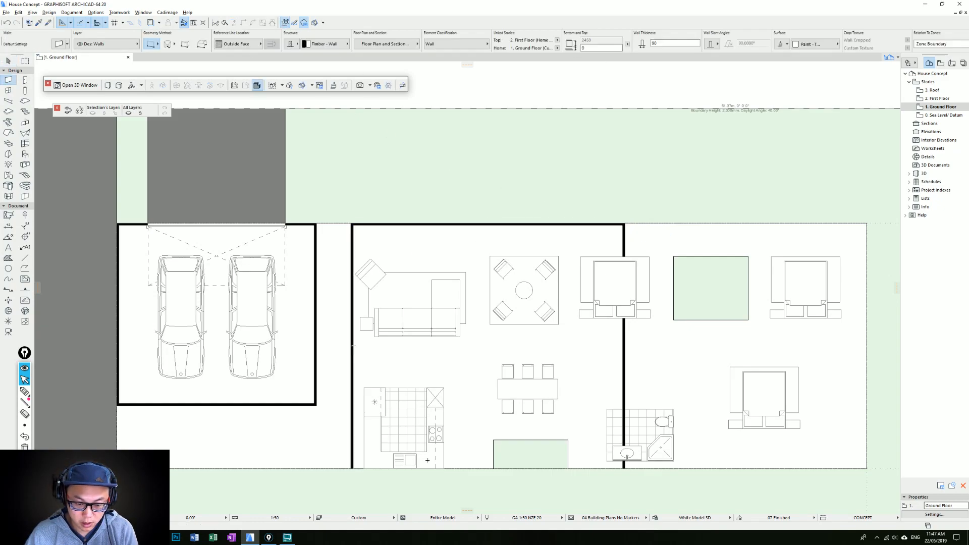
Draw a matching wall along the lower house outline between the same two full-height walls.
middle_click_drag(447, 449, 468, 370)
left_click(373, 389)
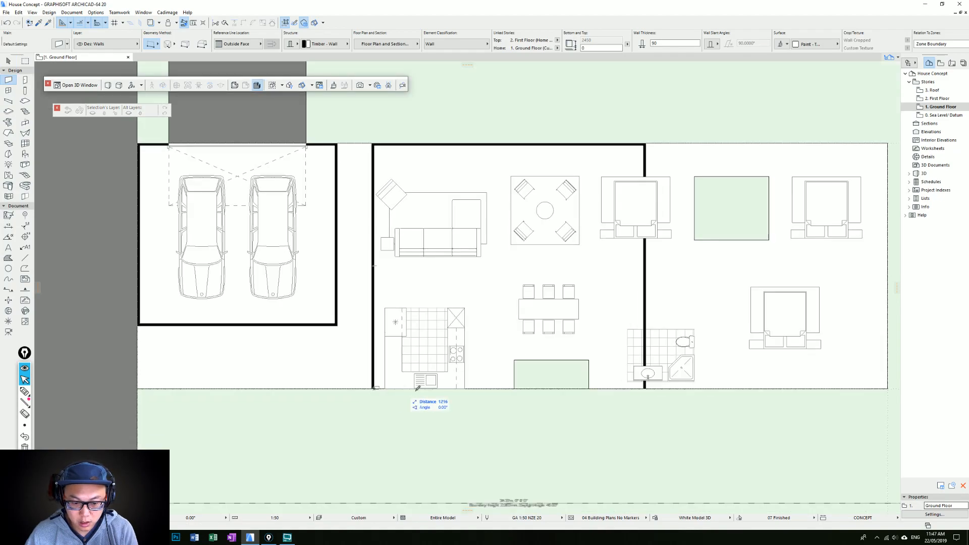
left_click(646, 385)
middle_click_drag(630, 275, 468, 299)
key("ctrl+shift+d")
left_click(481, 289)
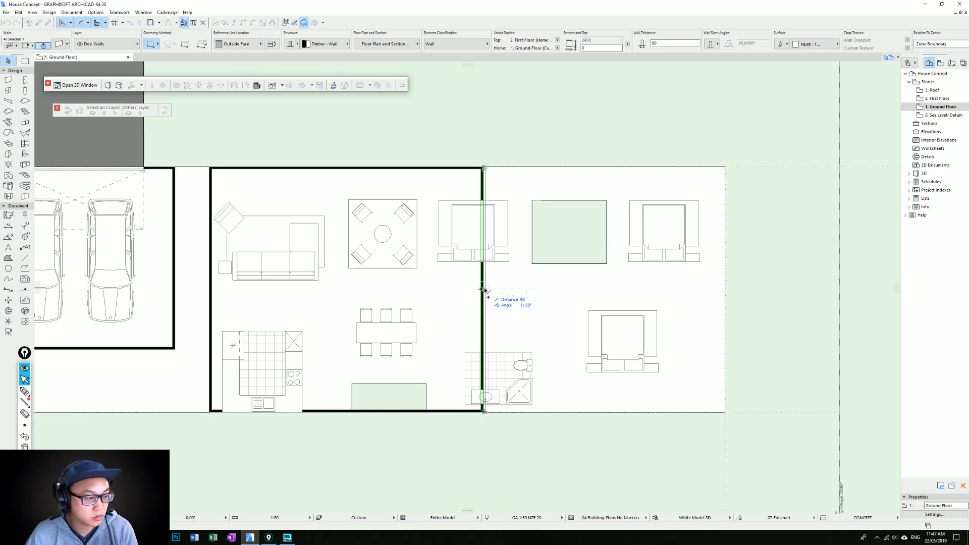
key("Escape")
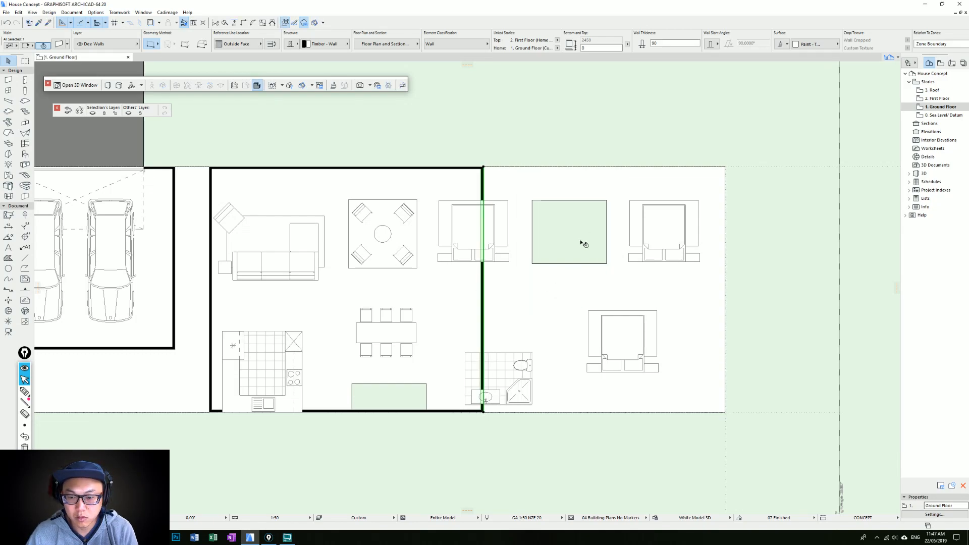
scroll(480, 212, "down", 2)
key("Escape")
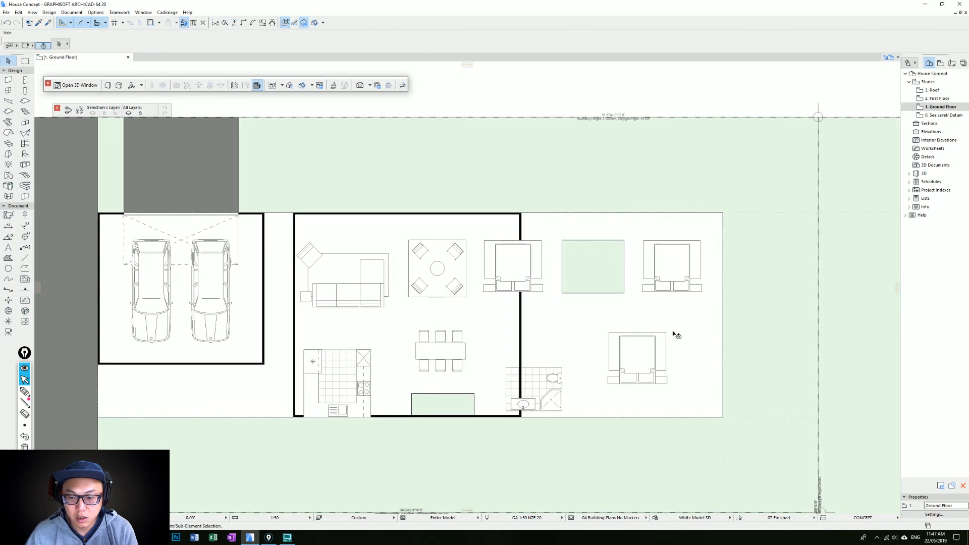
Draw a horizontal interior wall from the living zone's left wall, running right between the sofa and the kitchen.
middle_click_drag(368, 280, 489, 239)
left_click(417, 276, "alt")
left_click(415, 274)
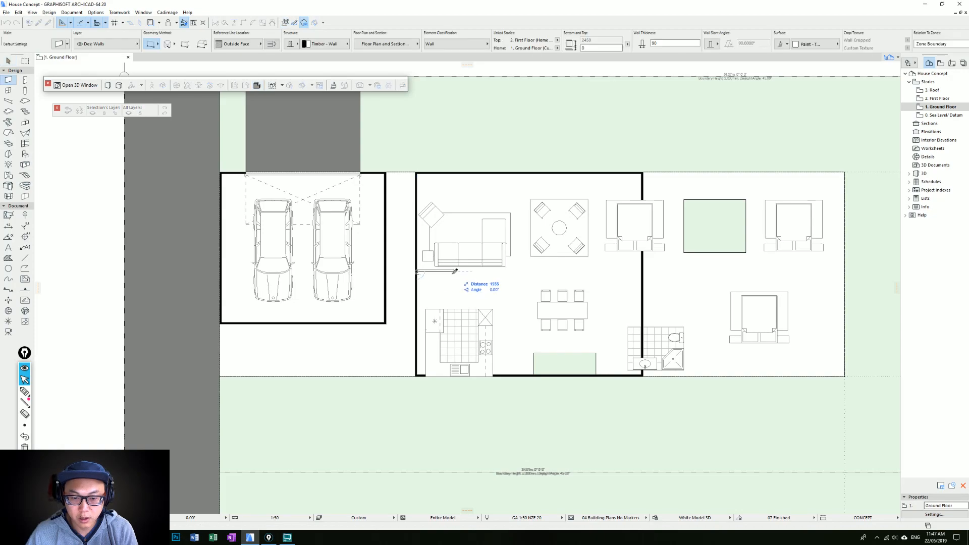
left_click(521, 274)
scroll(454, 228, "up", 2)
key("Escape")
Reposition the horizontal wall below the sofa so that it sits 4000 mm down from the inside of the upper wall.
left_click(402, 297)
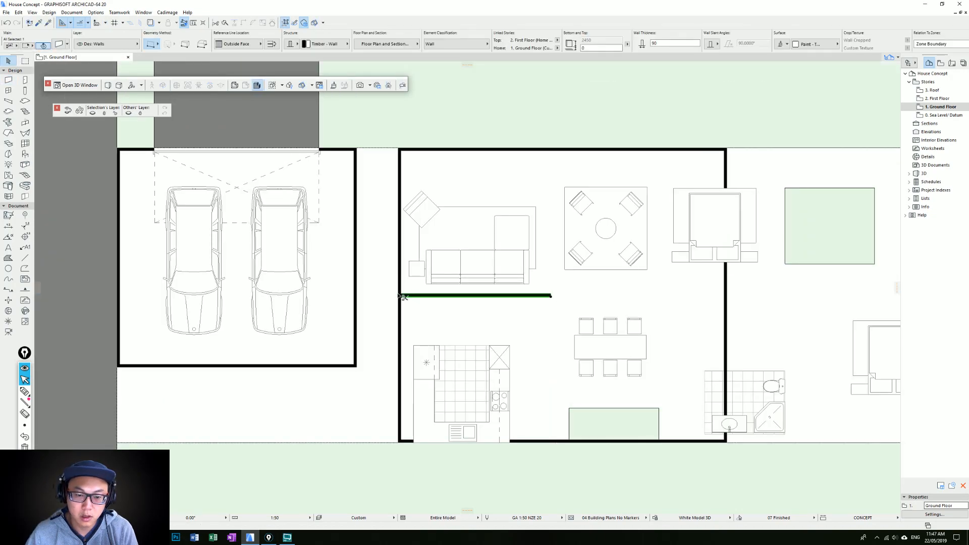
key("ctrl+d")
left_click(401, 296)
left_click(401, 151)
key("ctrl+d")
left_click(401, 151)
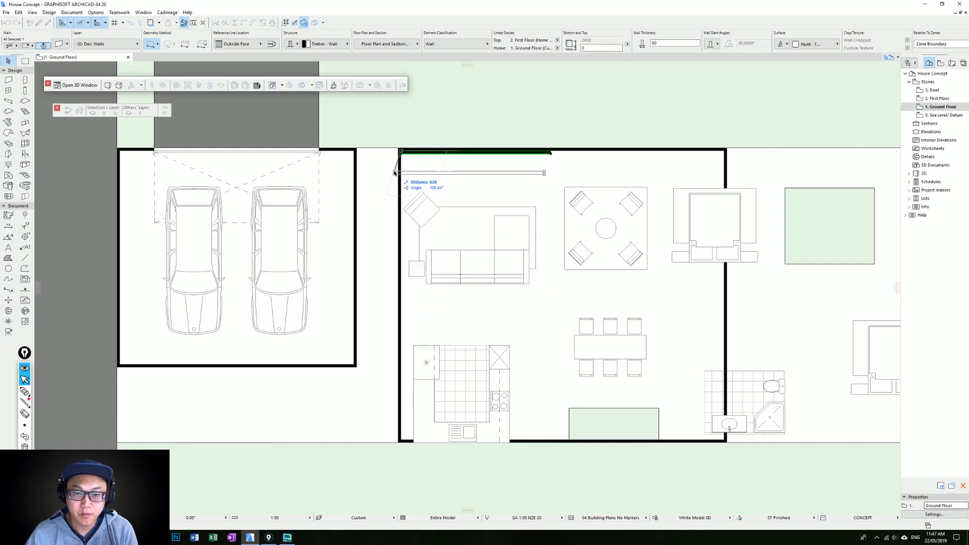
type("4000")
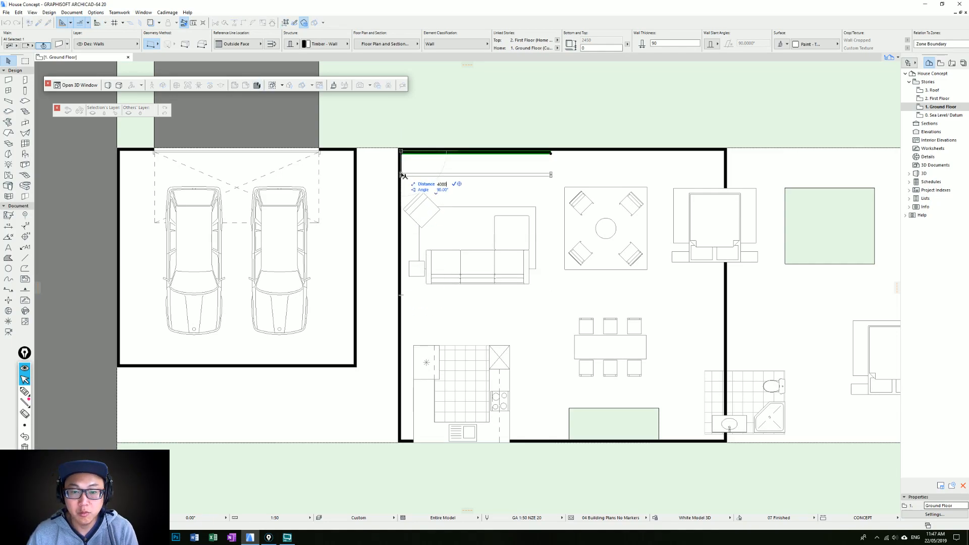
key("Return")
key("Escape")
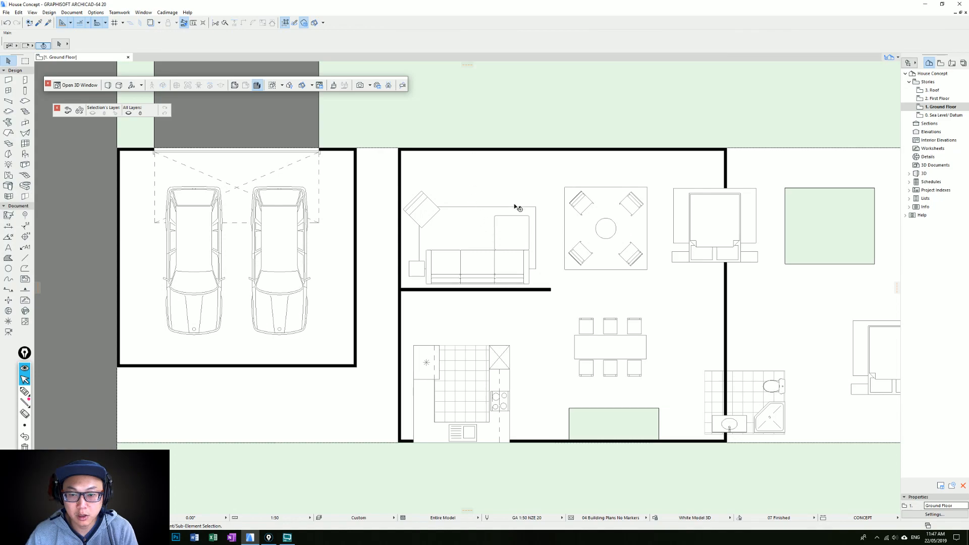
Copy the horizontal wall below the sofa and move the copy down to just above the kitchen.
middle_click_drag(510, 218, 501, 226)
left_click(466, 299)
key("ctrl+shift+d")
left_click(466, 300)
left_click(466, 302)
key("ctrl+d")
left_click(465, 302)
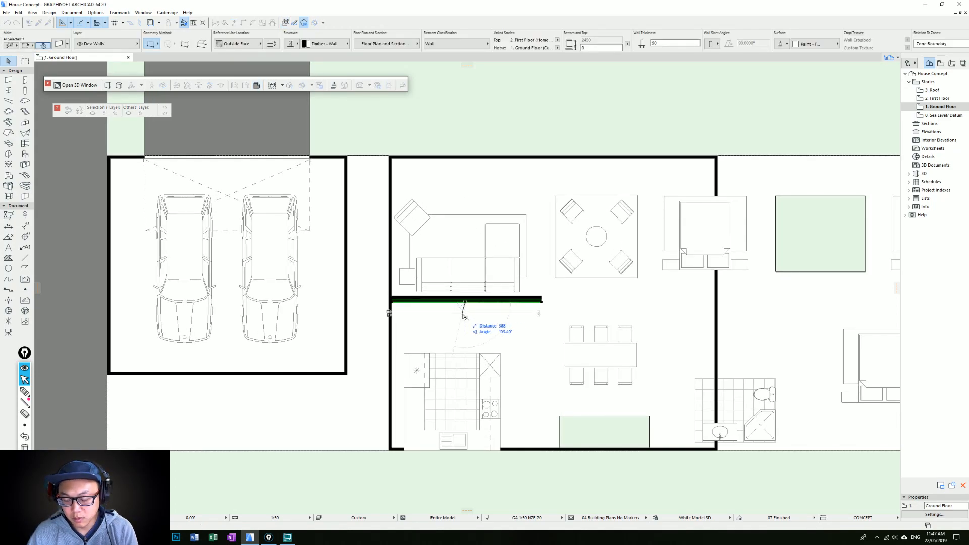
left_click(457, 342)
key("Escape")
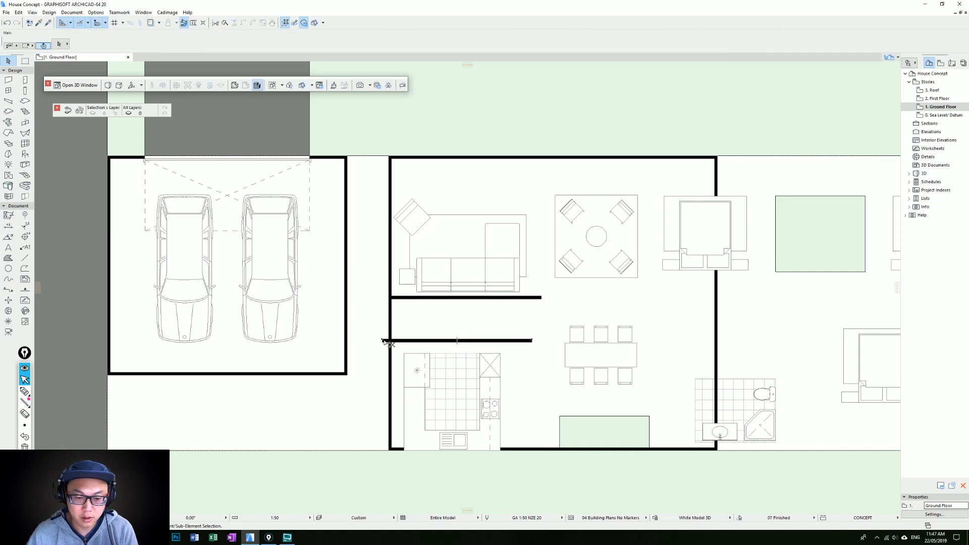
Align the copied wall with the living zone's left wall and set it 1200 mm below the wall under the sofa.
left_click(399, 342)
key("ctrl+d")
left_click(390, 340)
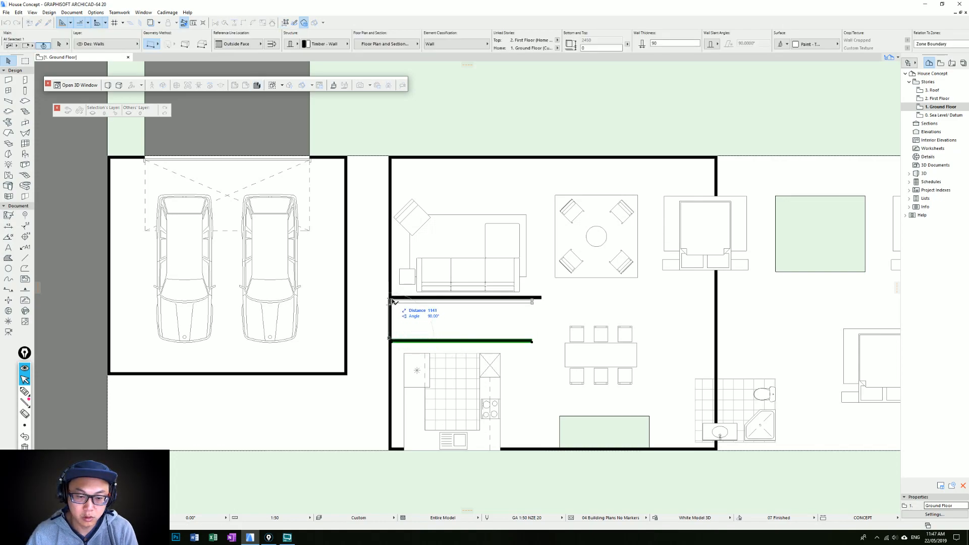
left_click(392, 301)
key("ctrl+d")
left_click(403, 301)
type("1")
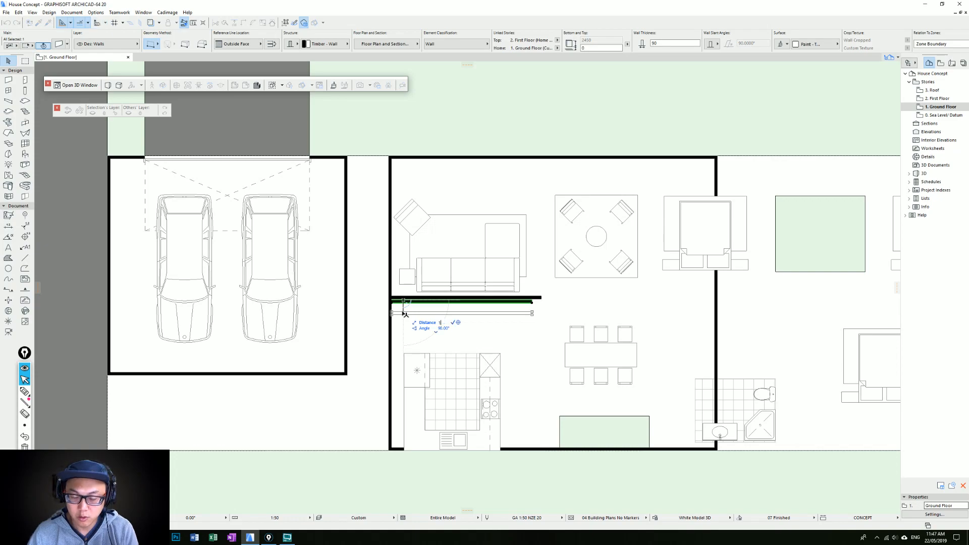
type("200")
key("Return")
scroll(368, 309, "down", 3)
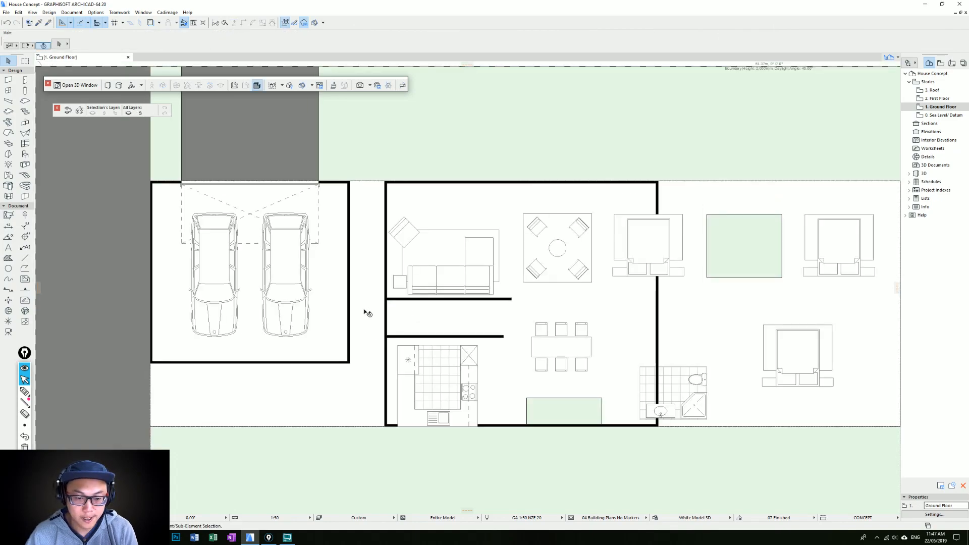
key("Escape")
Place an 810 mm wide Door 20 in the living zone's left wall at the hallway, opening inwards.
left_click(29, 80)
scroll(400, 268, "up", 3)
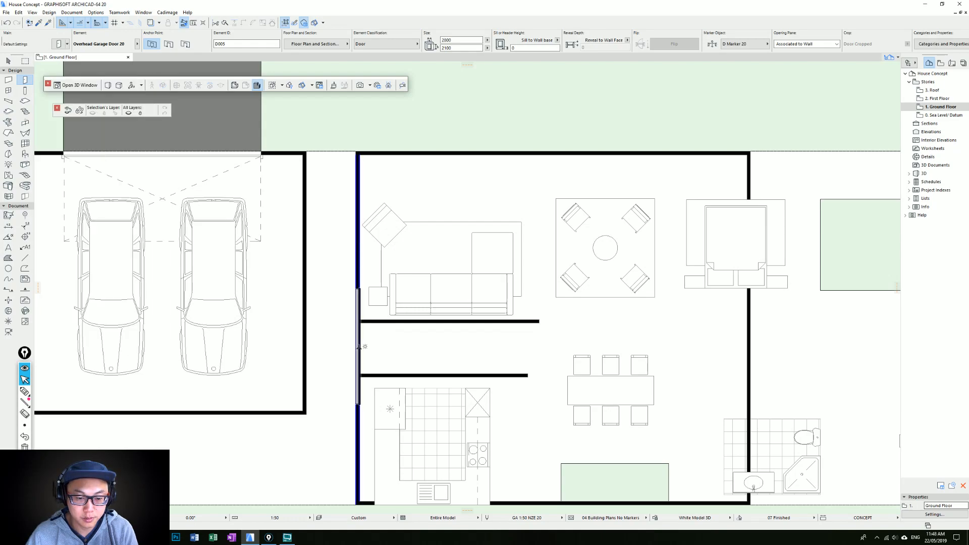
left_click(31, 81)
double_click(70, 136)
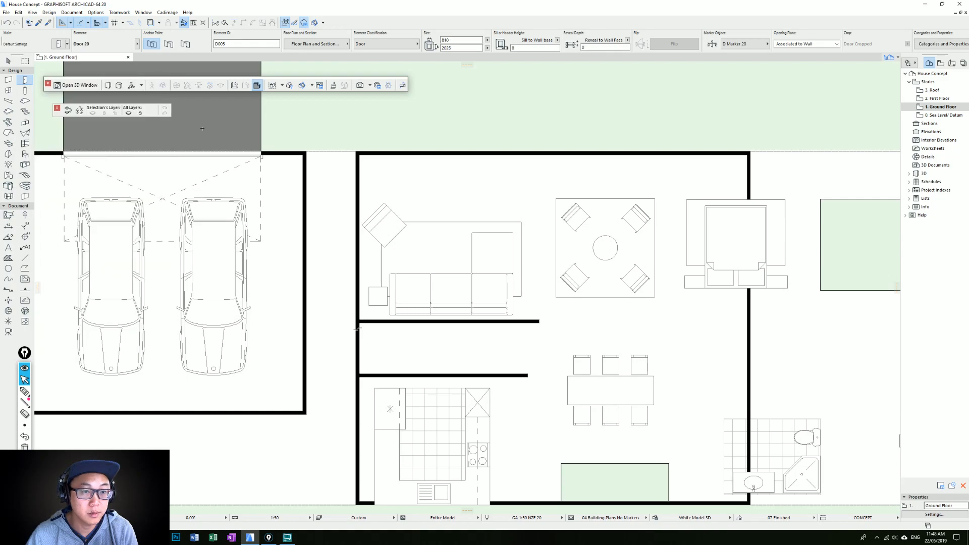
left_click(453, 40)
key("Escape")
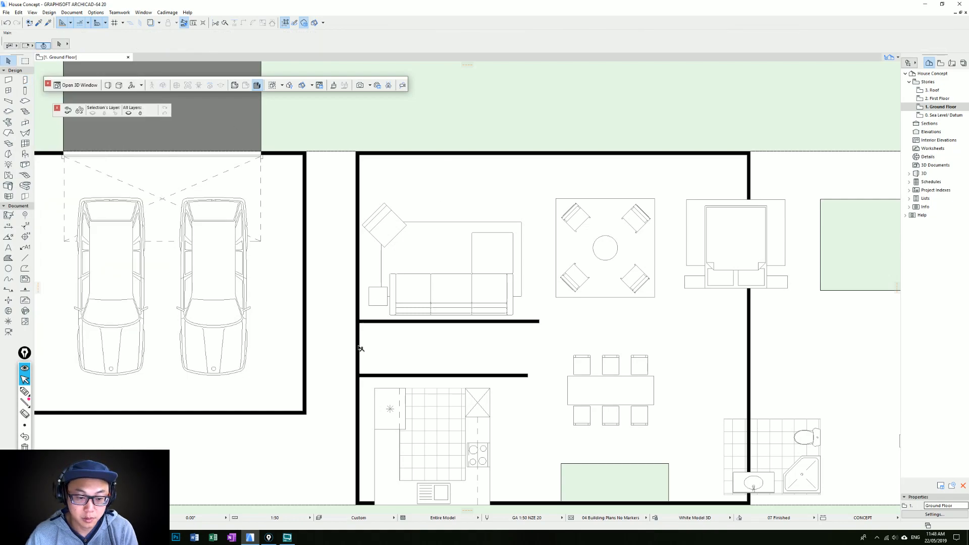
left_click(25, 79)
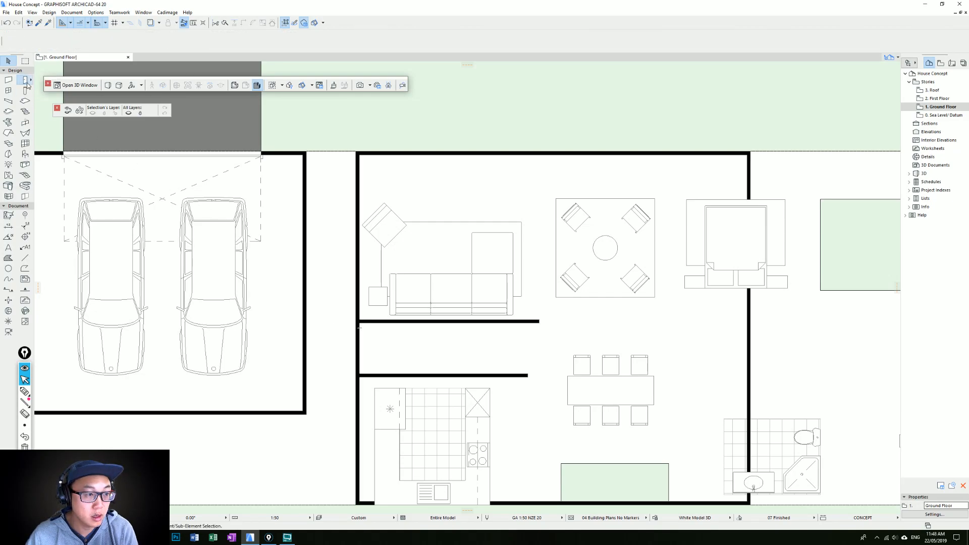
left_click(395, 357)
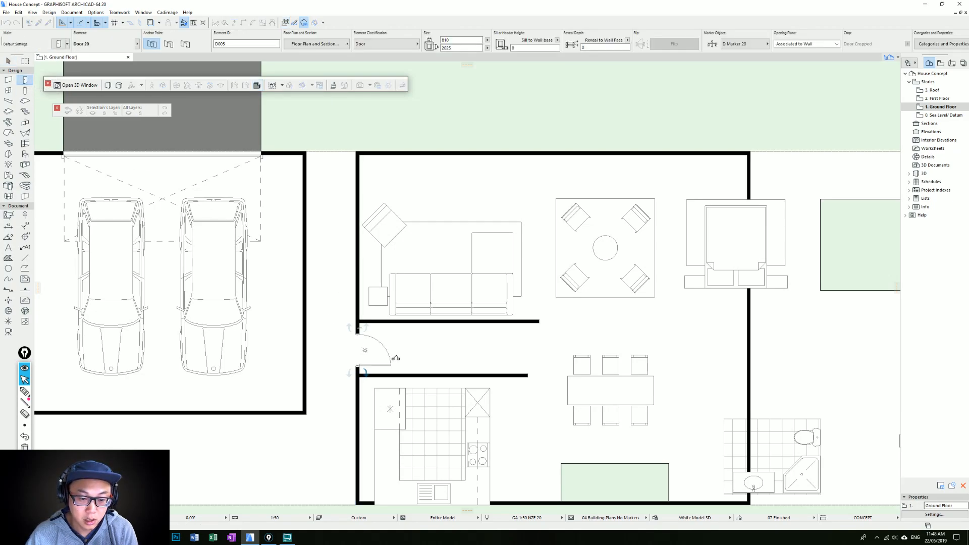
Place another Door 20 in the garage's right wall, opening outwards, and shift it slightly down along the wall.
scroll(381, 326, "down", 2)
middle_click_drag(392, 235, 443, 261)
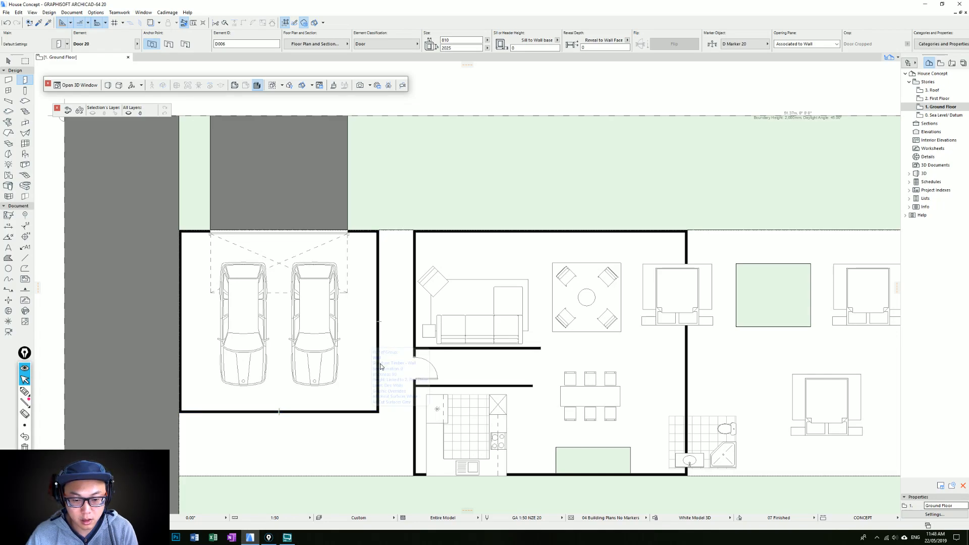
left_click(382, 321)
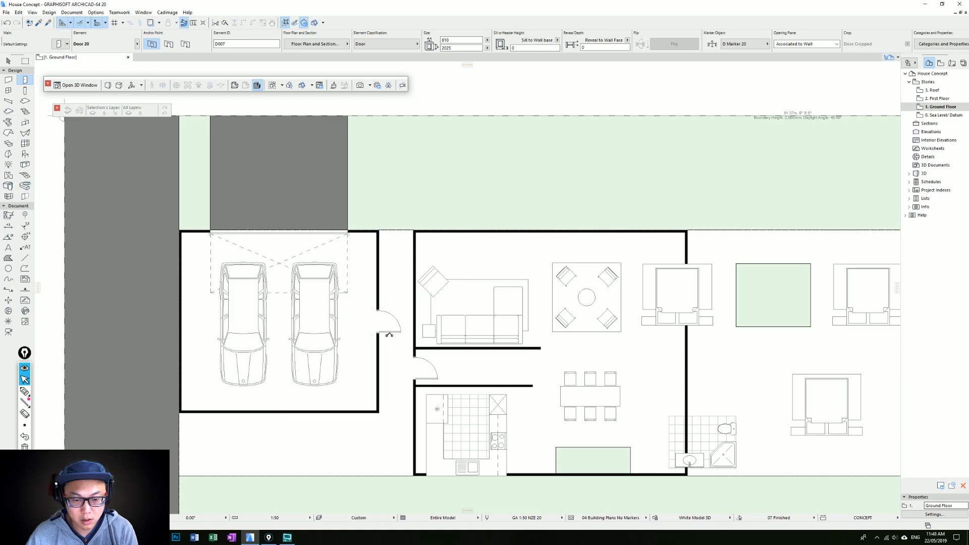
key("shift")
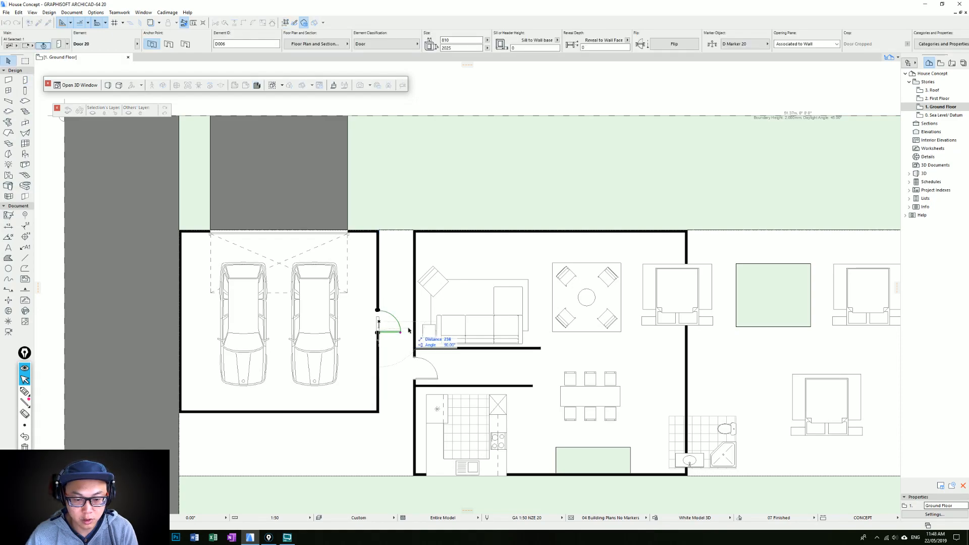
middle_click_drag(376, 346, 357, 338)
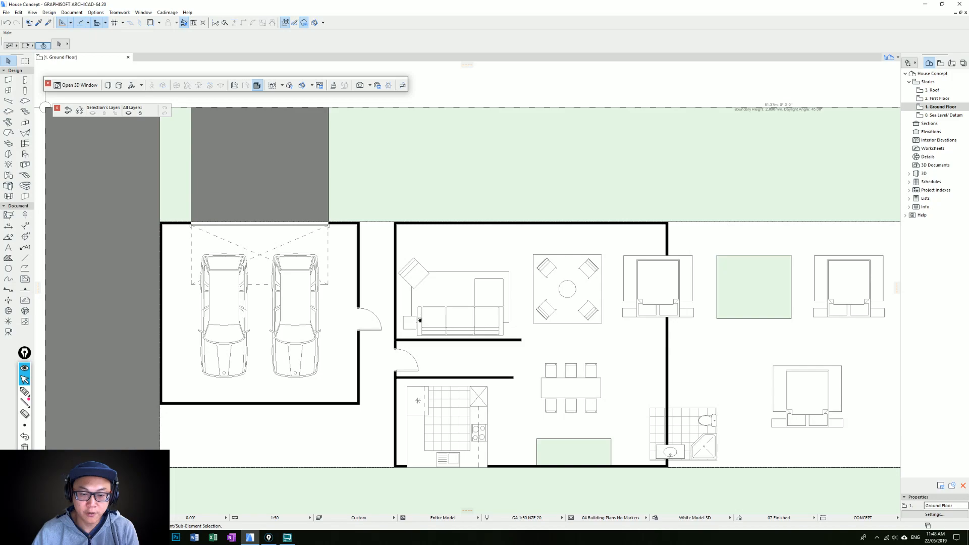
scroll(420, 319, "down", 1)
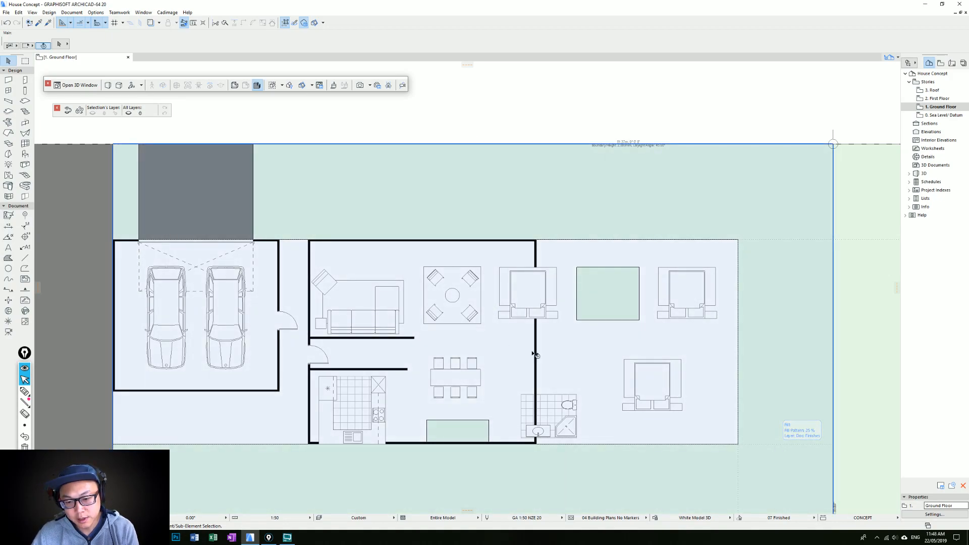
middle_click_drag(558, 341, 489, 352)
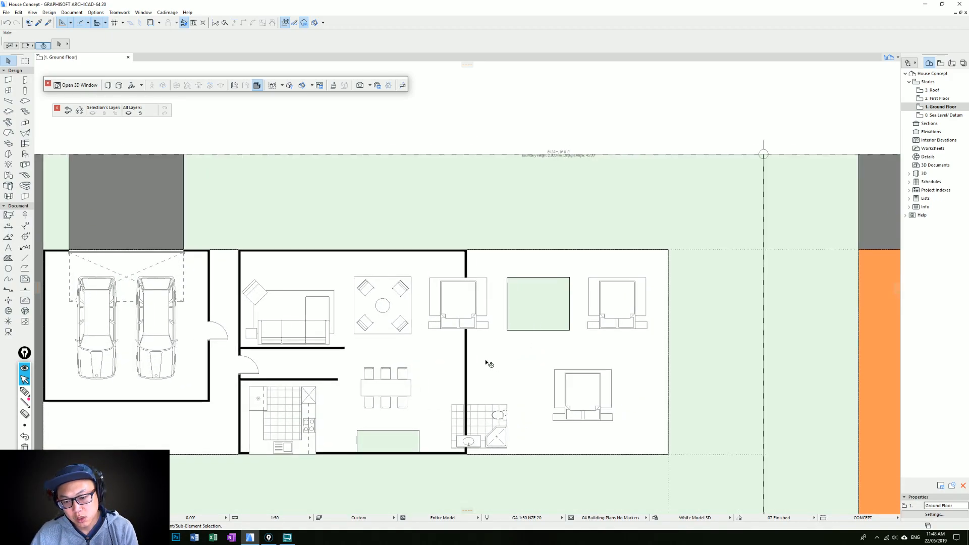
middle_click_drag(501, 357, 545, 343)
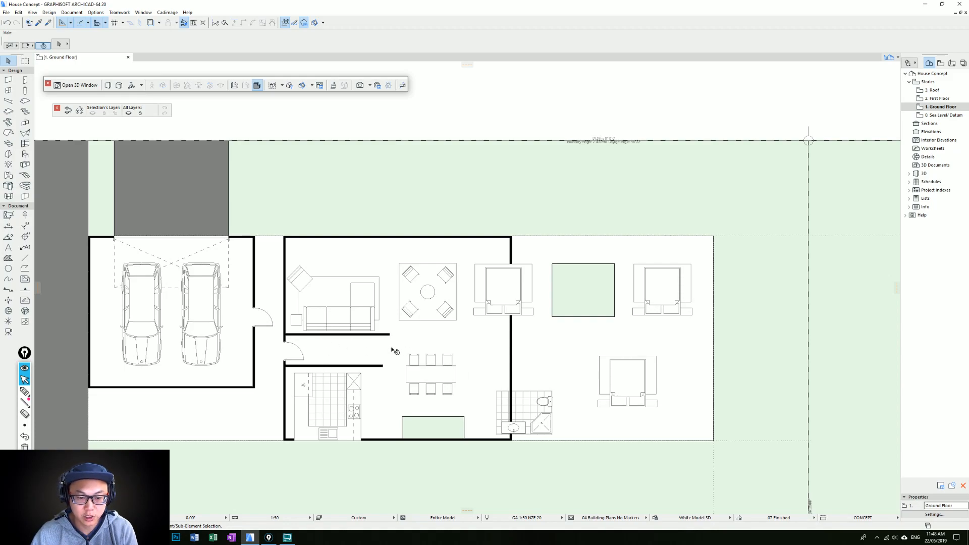
Draw a vertical wall from the right end of the wall above the kitchen down to the lower outer wall.
scroll(395, 351, "up", 2)
key("w")
left_click(410, 365)
left_click(411, 453)
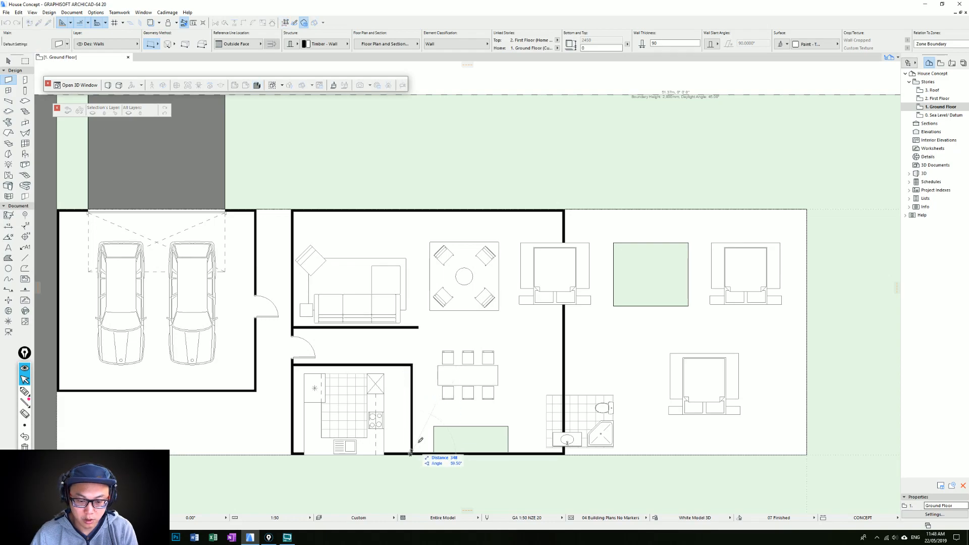
key("Escape")
Move the kitchen's right-hand wall to the right, up to the left edge of the green area beside it.
left_click(412, 397)
key("ctrl+d")
left_click(411, 391)
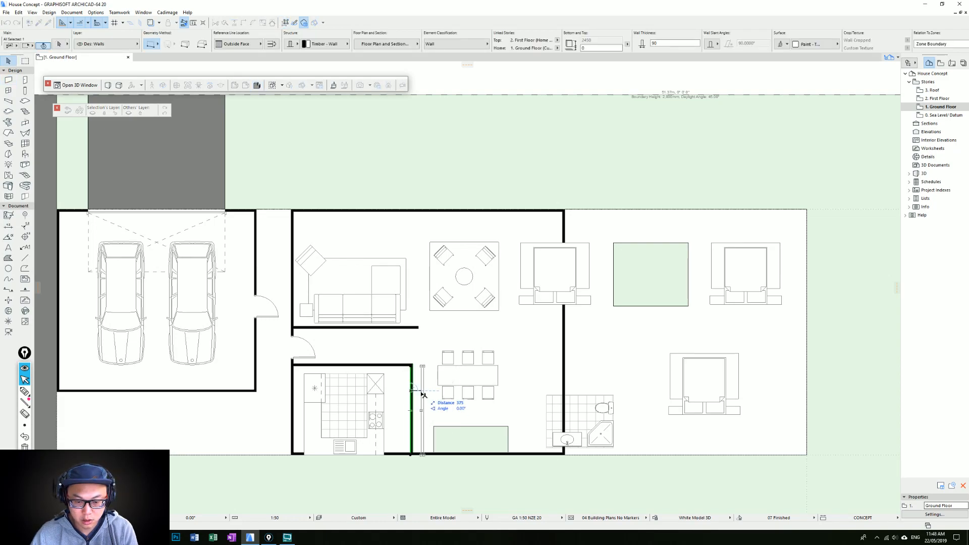
left_click(423, 428)
key("ctrl+d")
left_click(424, 423)
left_click(431, 429)
Join the wall above the kitchen with the moved right-hand wall so they meet at a corner.
left_click(409, 365, "shift")
left_click(243, 23)
key("Escape")
middle_click_drag(354, 430, 356, 391)
left_click(361, 393)
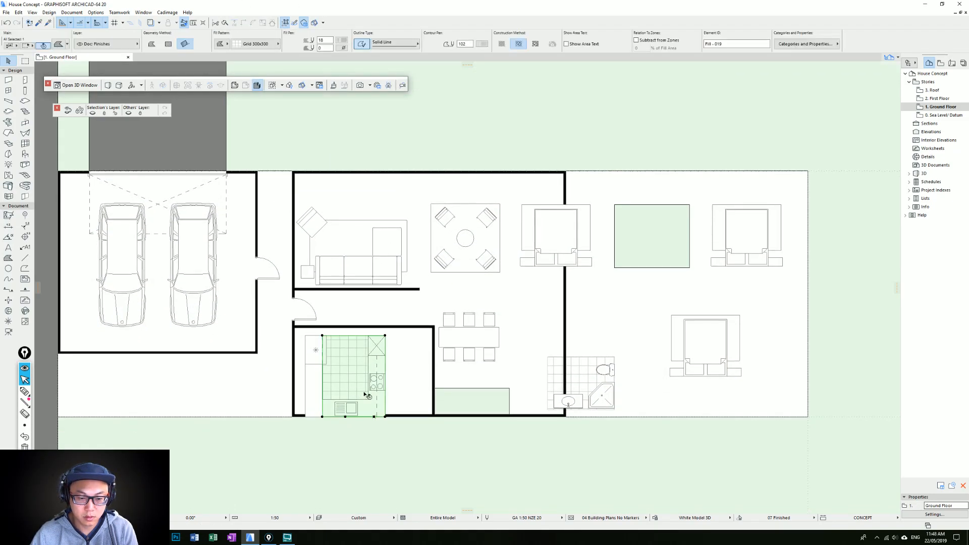
key("Escape")
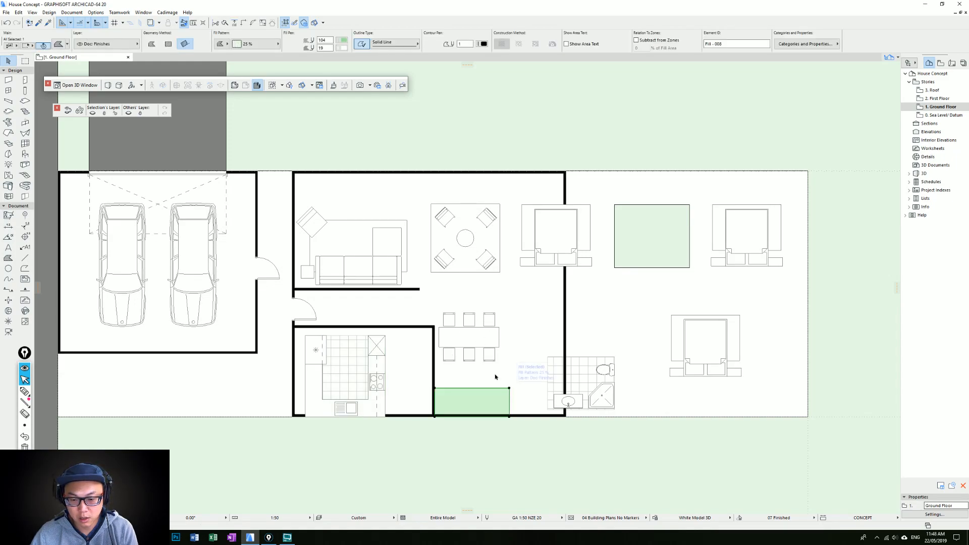
Move the dining table set slightly to the right and down, away from the kitchen's right-hand wall.
left_click(474, 343)
left_click_drag(475, 343, 500, 361)
key("Escape")
middle_click_drag(477, 283, 449, 317)
middle_click_drag(402, 365, 453, 360)
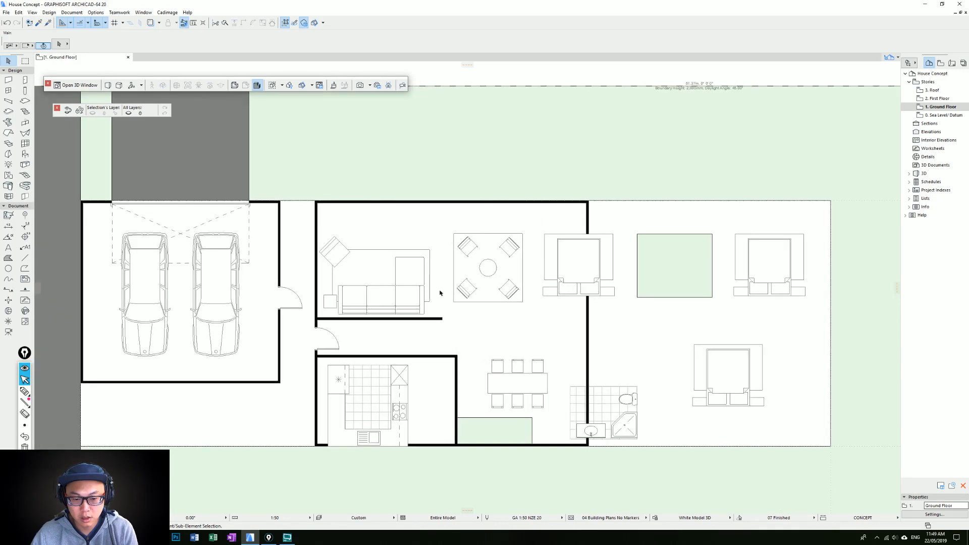
Move the bed and carpet that overlap the living zone's right-hand wall to the open area above the building outline.
left_click(572, 282)
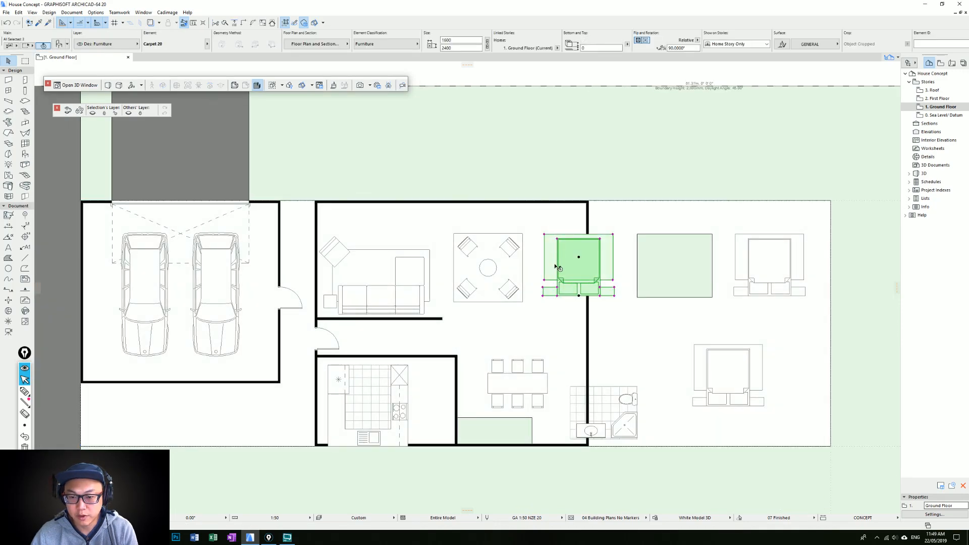
left_click_drag(558, 272, 666, 152)
left_click(488, 256)
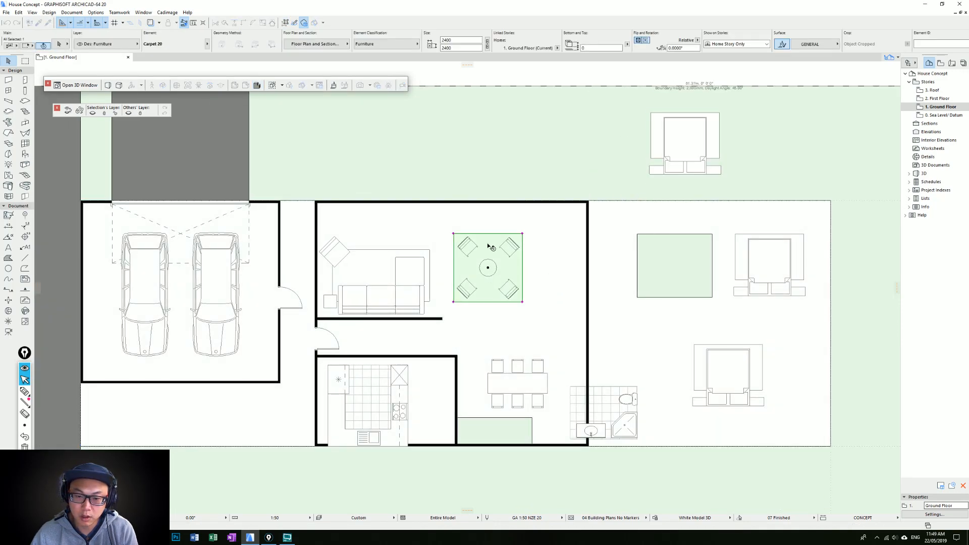
key("Escape")
key("ctrl+a")
key("Escape")
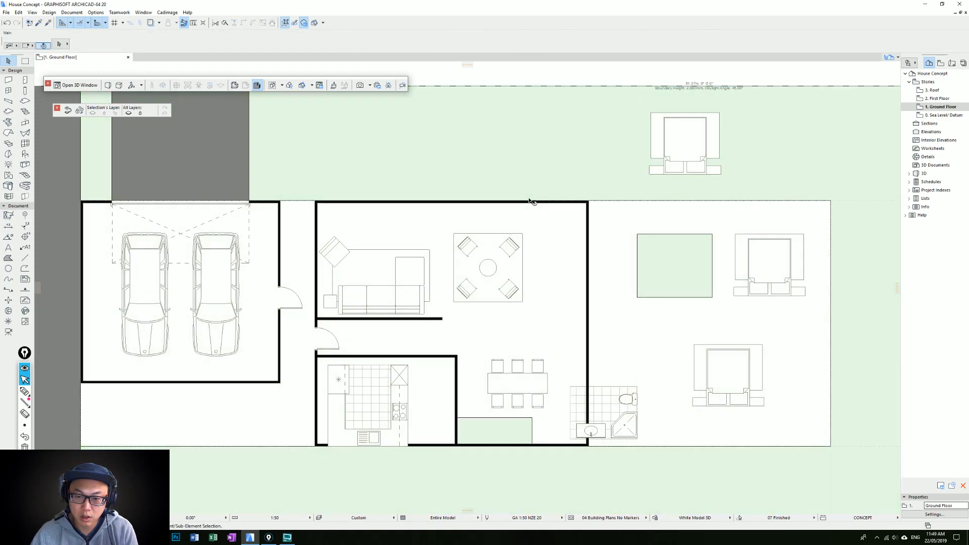
Delete the large 25 % site fill surrounding the building outline.
scroll(508, 234, "down", 1)
left_click(515, 176)
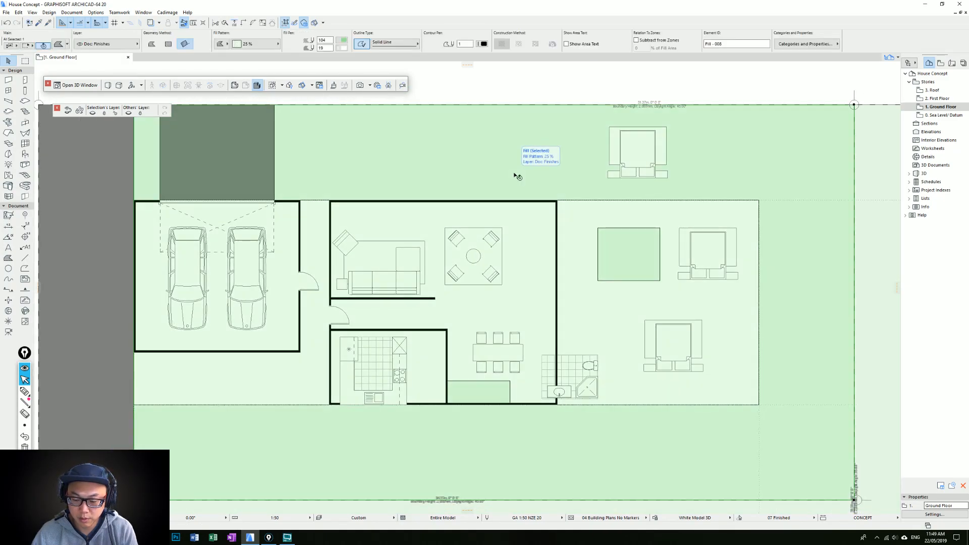
key("Delete")
Select the round table, its four armchairs and carpet together and shift them slightly right and down within the living zone.
left_click_drag(517, 175, 445, 285)
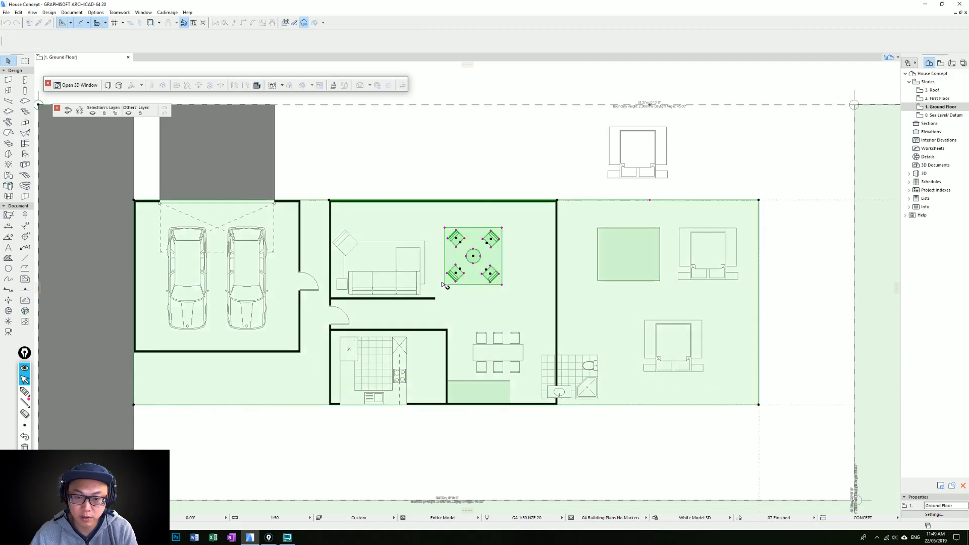
left_click(538, 228, "shift")
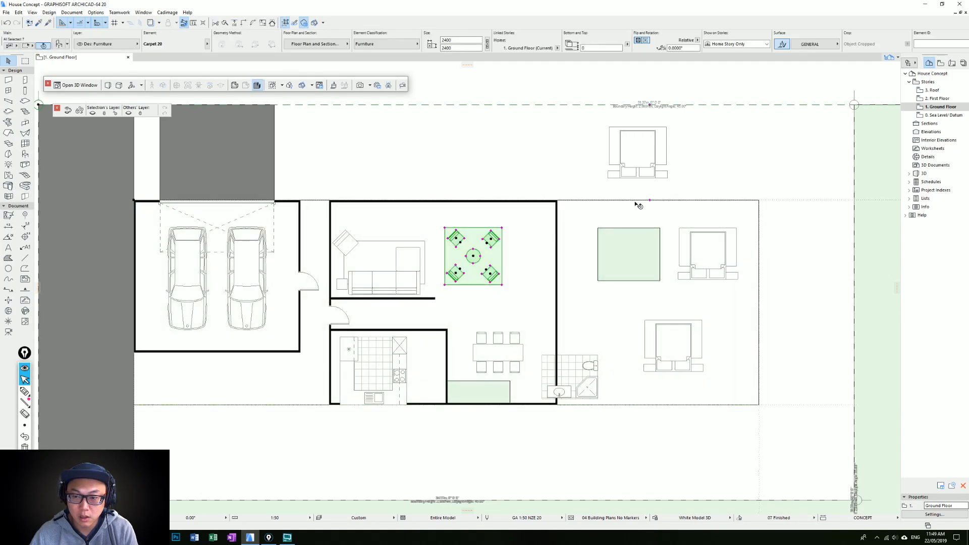
left_click_drag(473, 256, 495, 257)
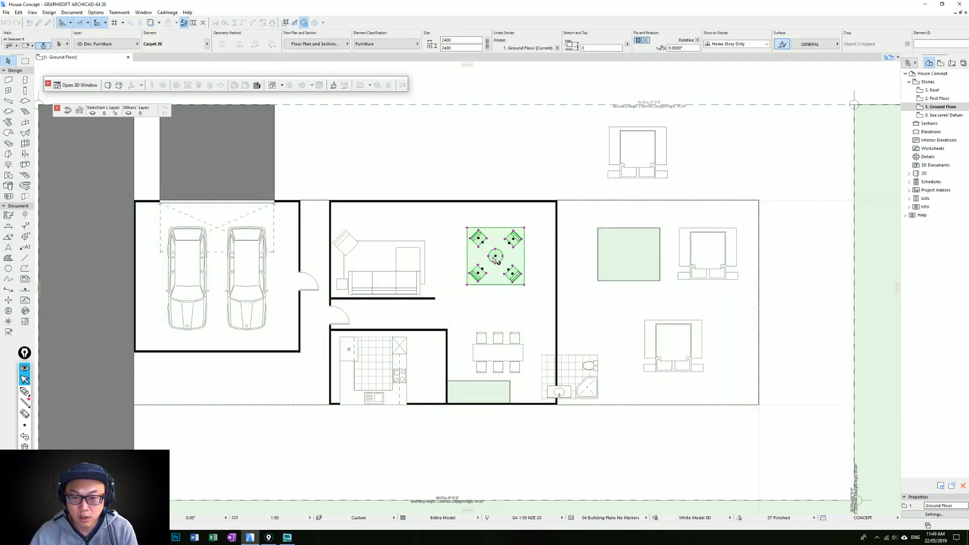
middle_click_drag(498, 260, 483, 281)
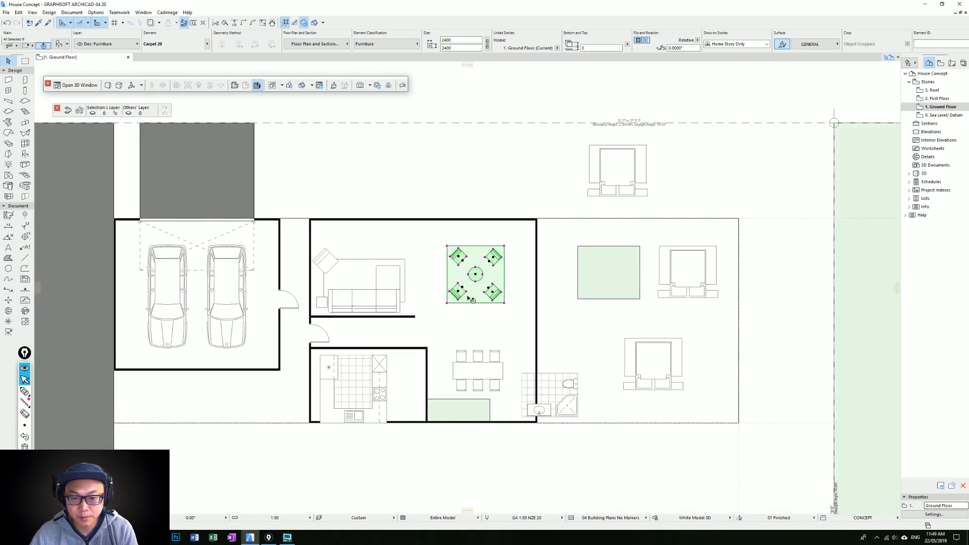
left_click_drag(446, 303, 400, 313, "shift")
middle_click_drag(423, 312, 391, 295)
left_click_drag(448, 275, 444, 275)
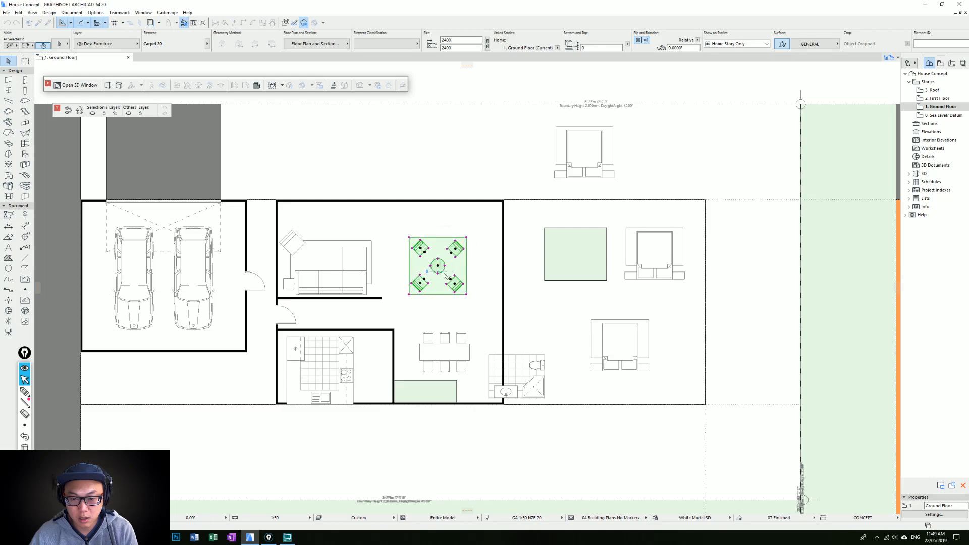
key("Escape")
Try moving the living zone's right-hand wall left onto the kitchen's right-hand wall, and put it back.
key("w")
left_click(502, 318)
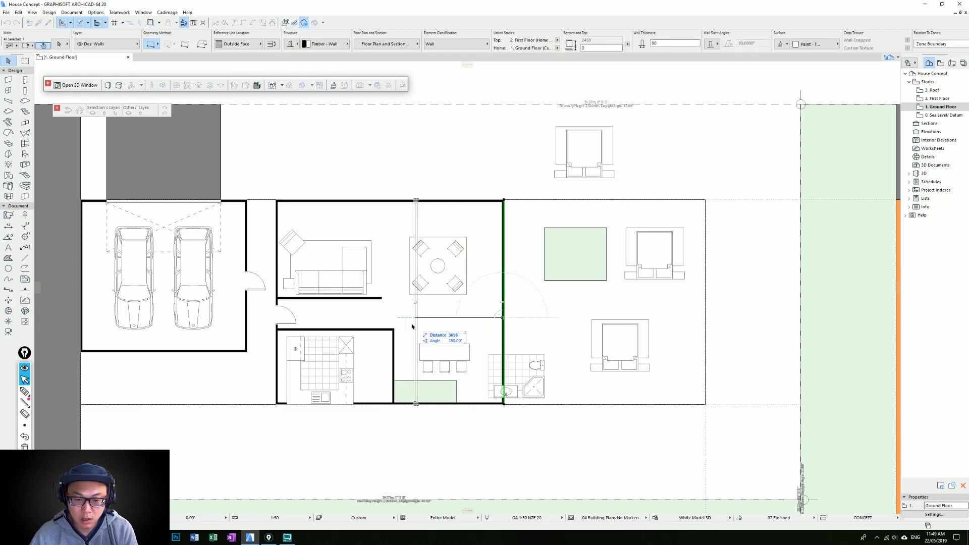
left_click(396, 325)
left_click(395, 324)
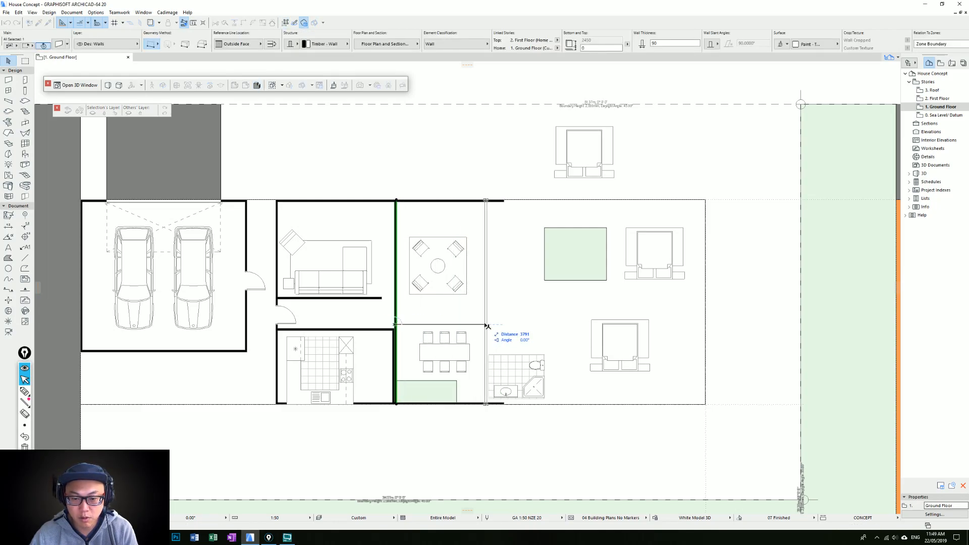
left_click(503, 324)
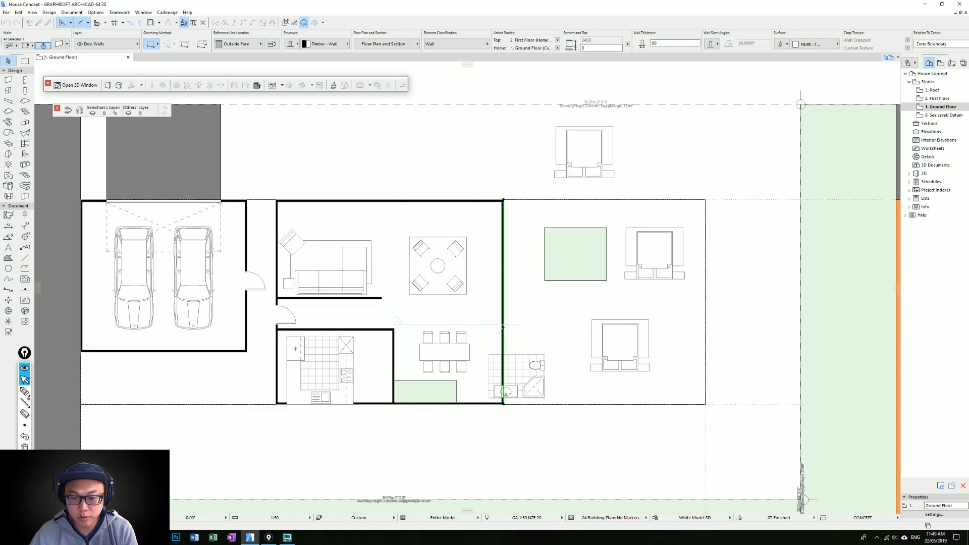
Move the living zone's right-hand wall slightly left to the bathroom's left edge, and nudge the dining set left and up.
left_click(503, 324)
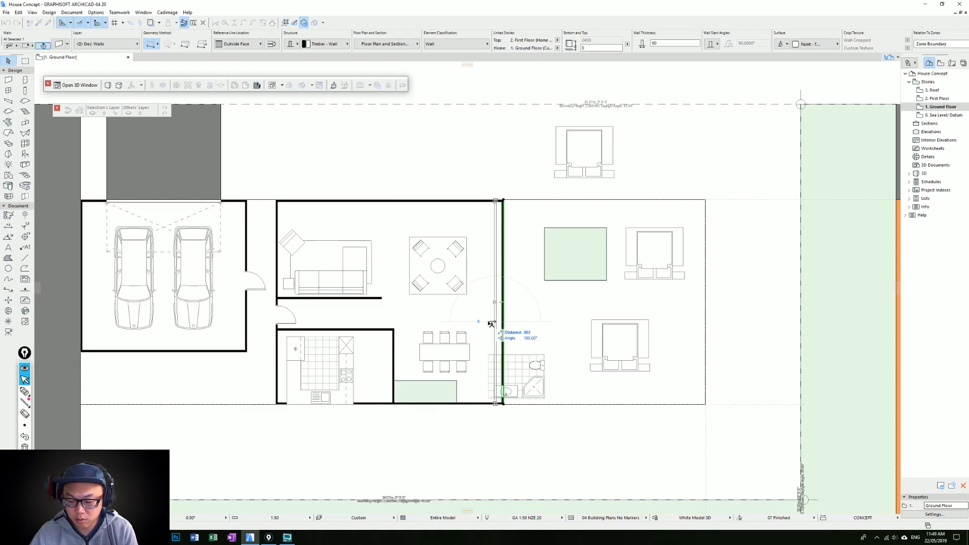
left_click(487, 324)
left_click(459, 357)
left_click_drag(459, 357, 451, 352)
left_click(475, 365)
middle_click_drag(393, 370, 418, 343)
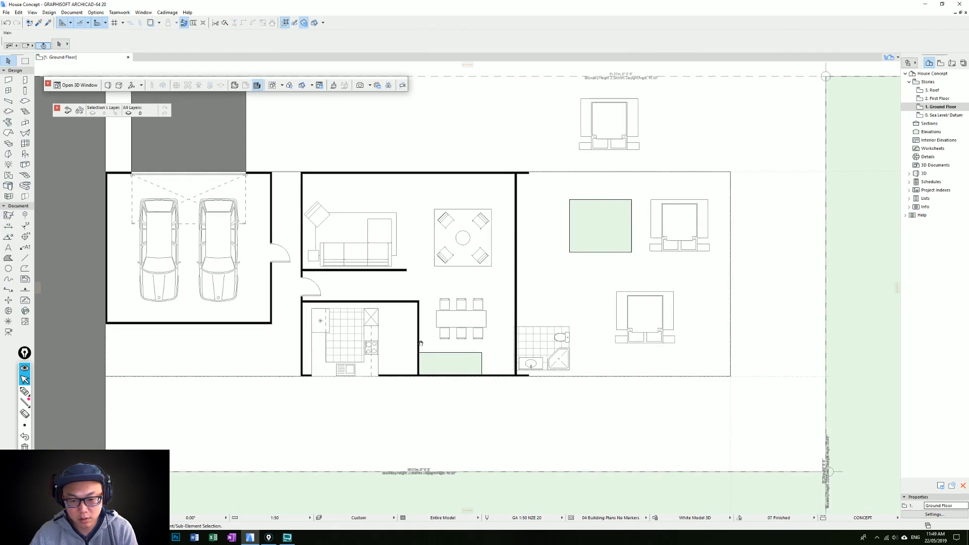
Move the bathroom floor and fixtures right, clear of the living zone's right-hand wall, and trim the outer walls back to that wall.
middle_click_drag(554, 338, 463, 338)
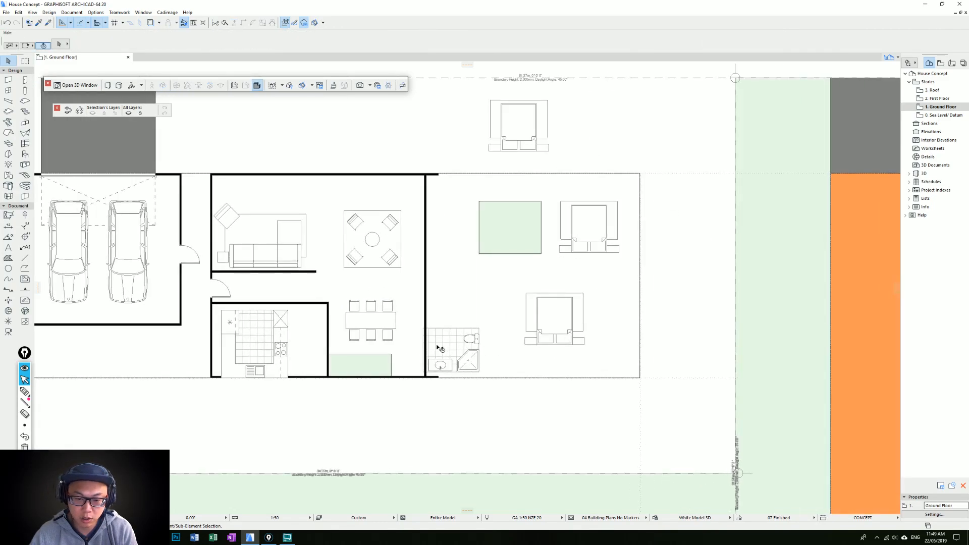
left_click(450, 334)
left_click(472, 337, "shift")
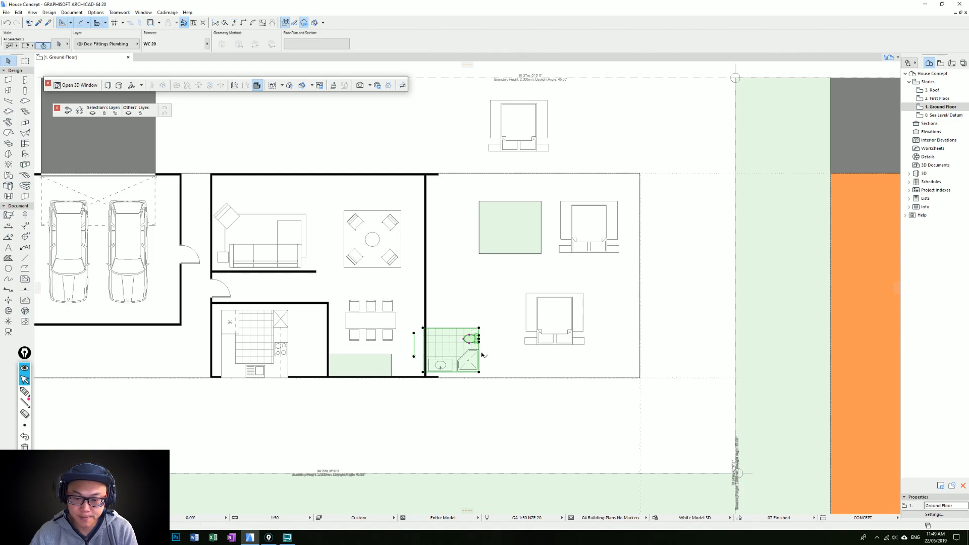
left_click(469, 359, "shift")
left_click(440, 365, "shift")
left_click_drag(440, 364, 465, 370)
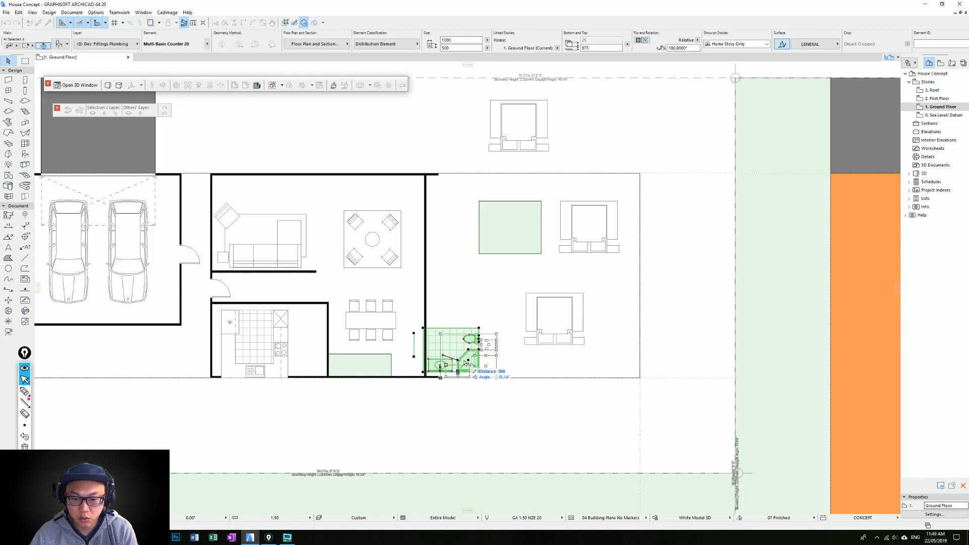
key("Escape")
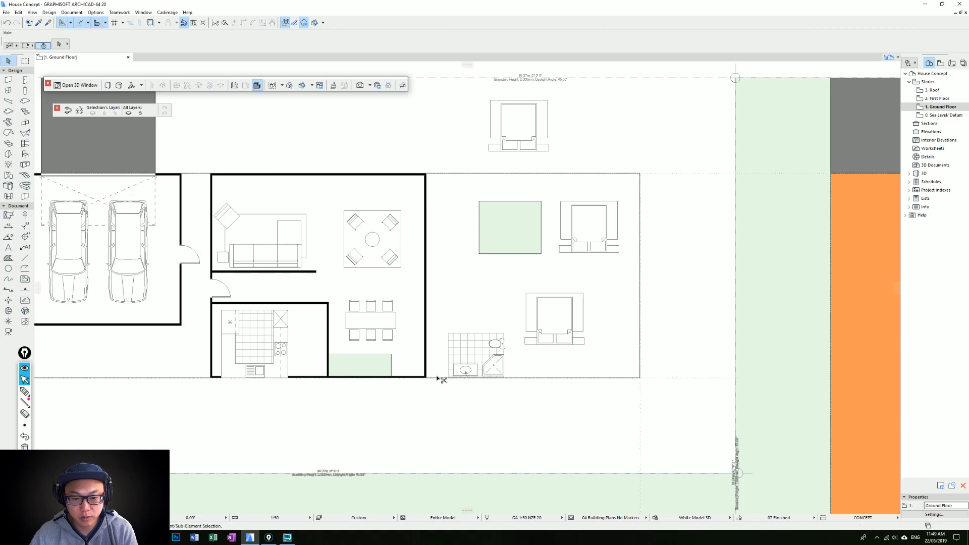
Copy the living zone's right-hand wall a short distance to its right to form a narrow vertical passage.
middle_click_drag(489, 185, 483, 198)
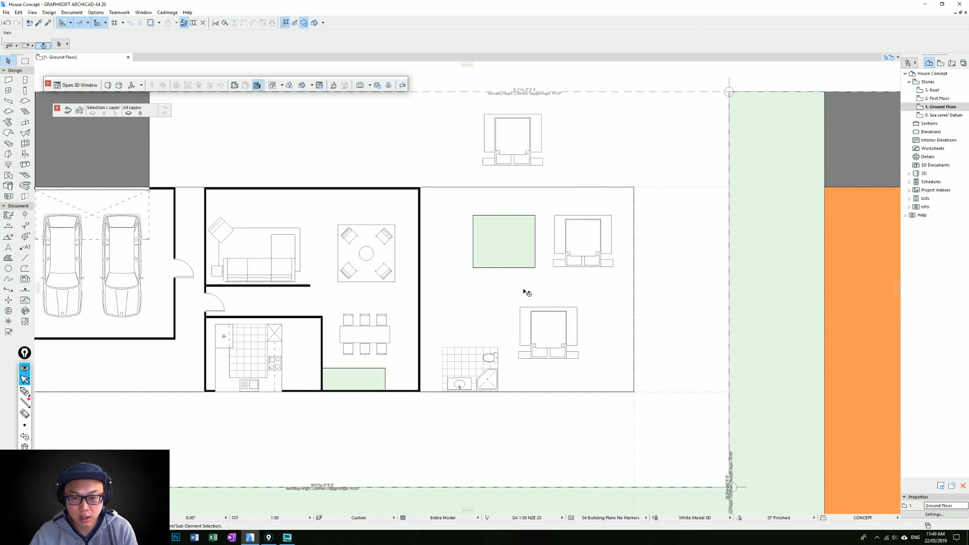
left_click(418, 283)
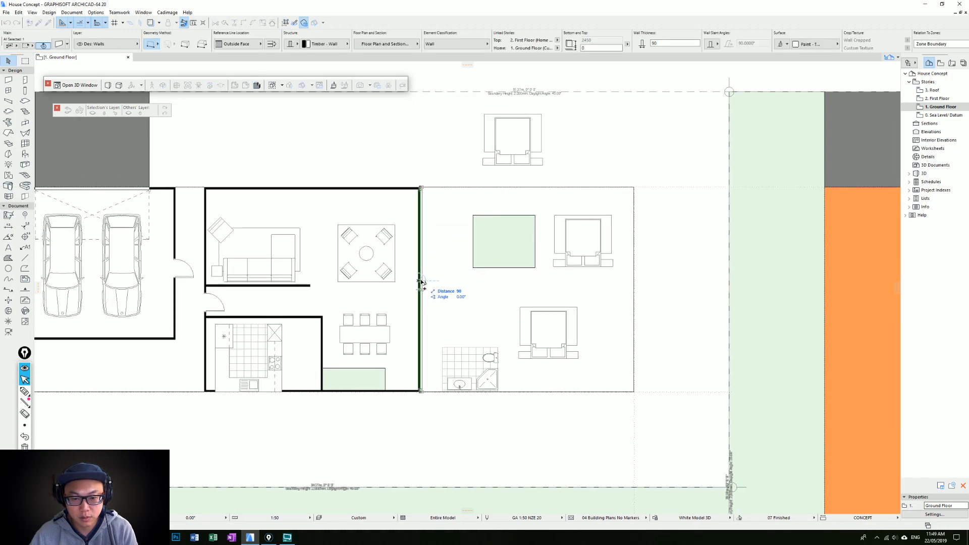
left_click_drag(423, 283, 440, 283)
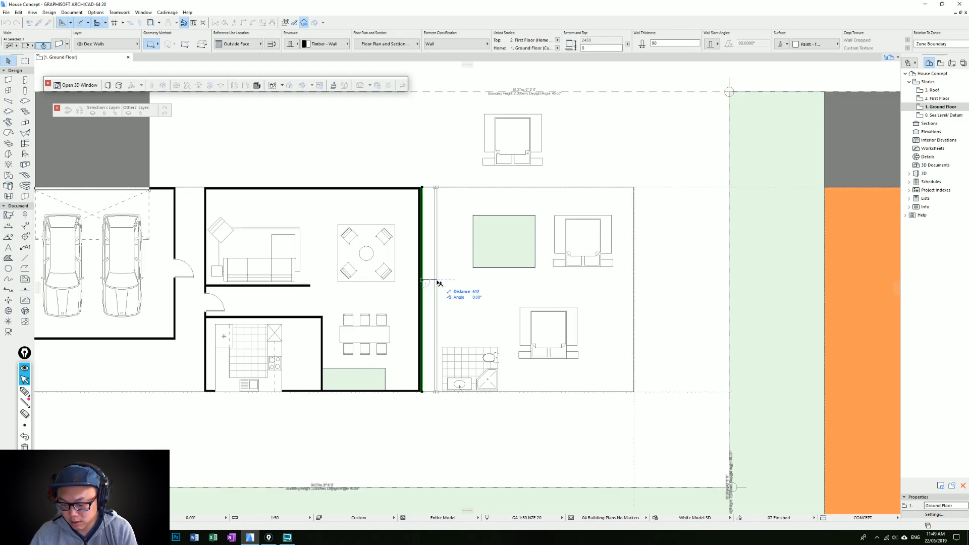
left_click_drag(440, 283, 453, 283)
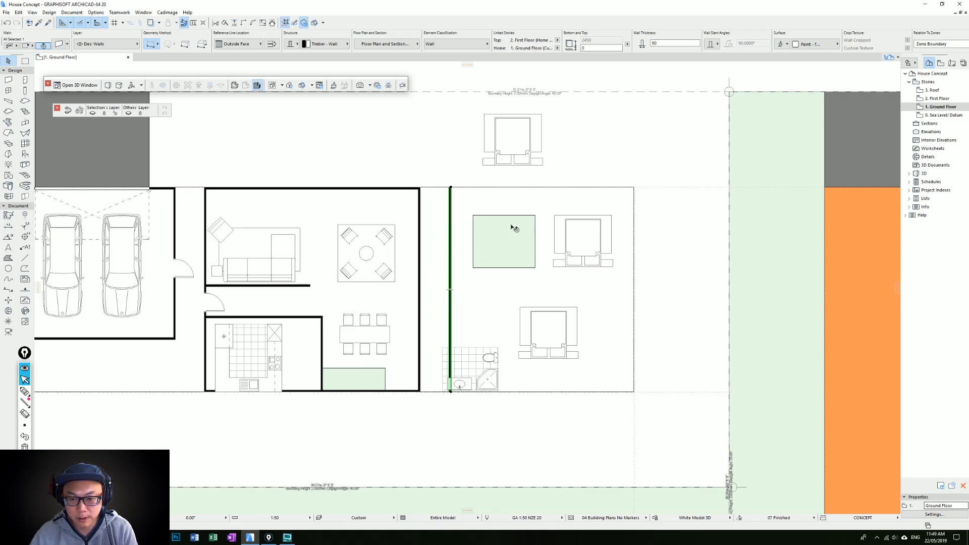
middle_click_drag(515, 227, 470, 234)
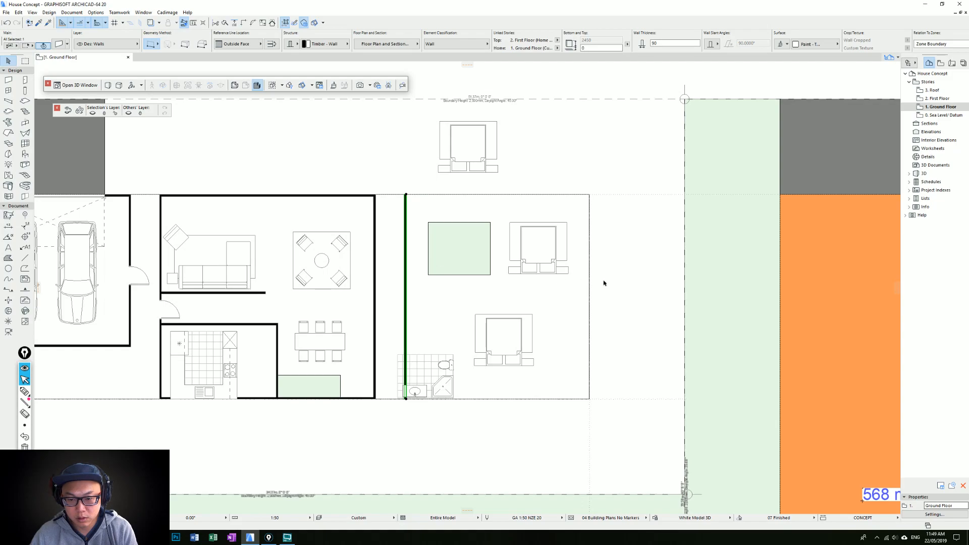
middle_click_drag(466, 259, 556, 257)
middle_click_drag(468, 256, 513, 247)
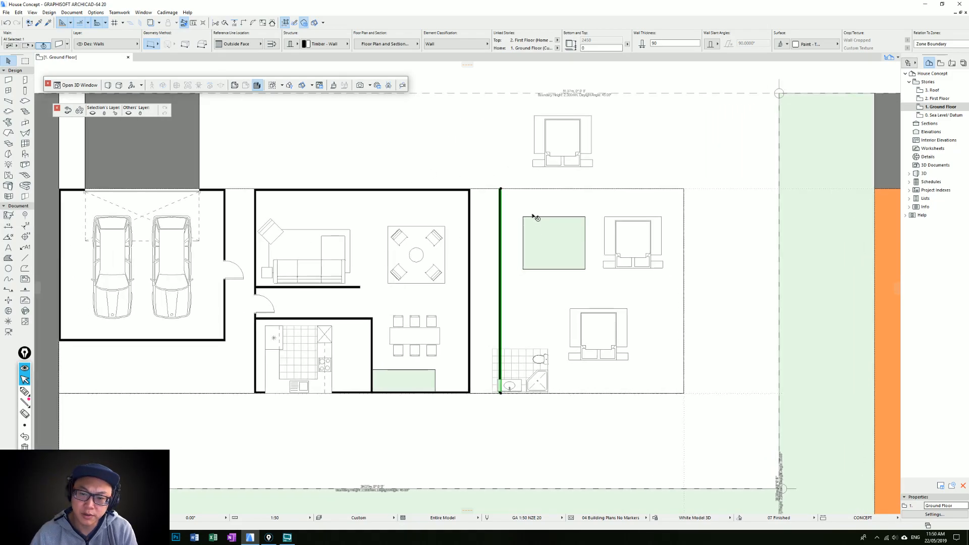
middle_click_drag(587, 236, 524, 230)
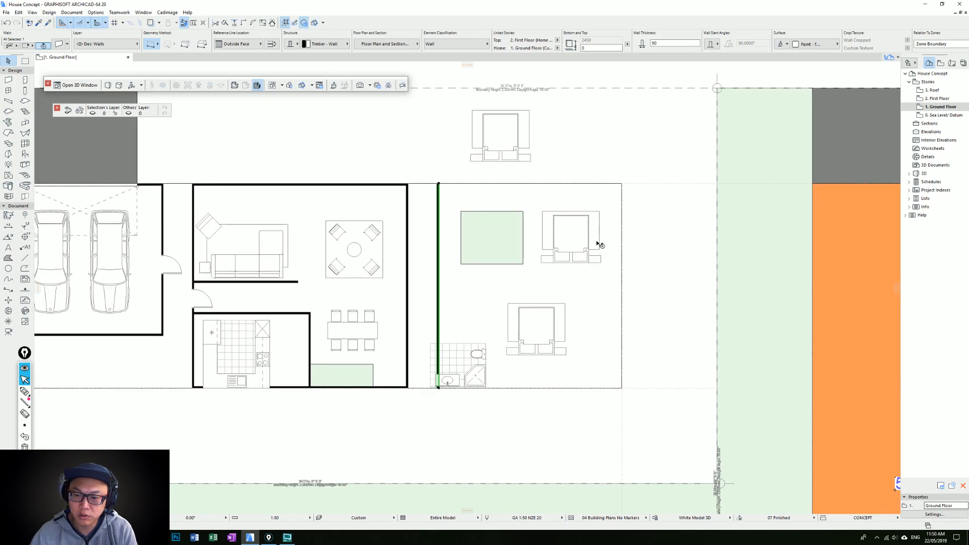
scroll(598, 246, "up", 2)
left_click(573, 251)
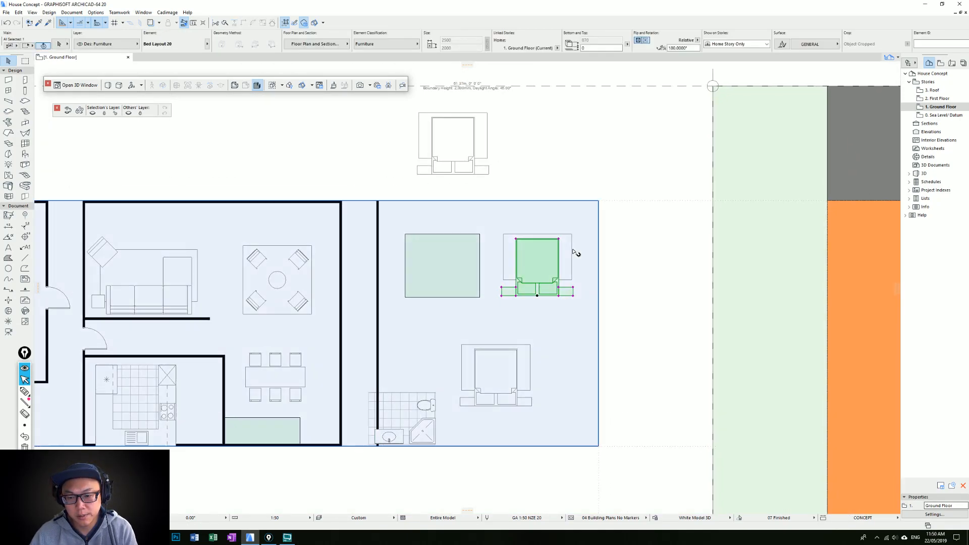
key("Escape")
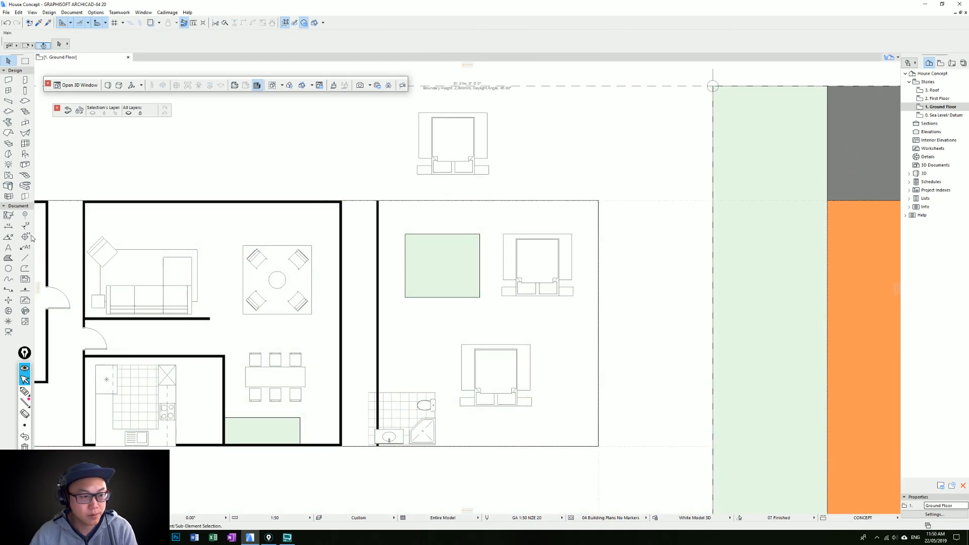
Draw a 3000 mm wall leftwards along the upper building outline, starting at the outline's upper right corner.
left_click(8, 80)
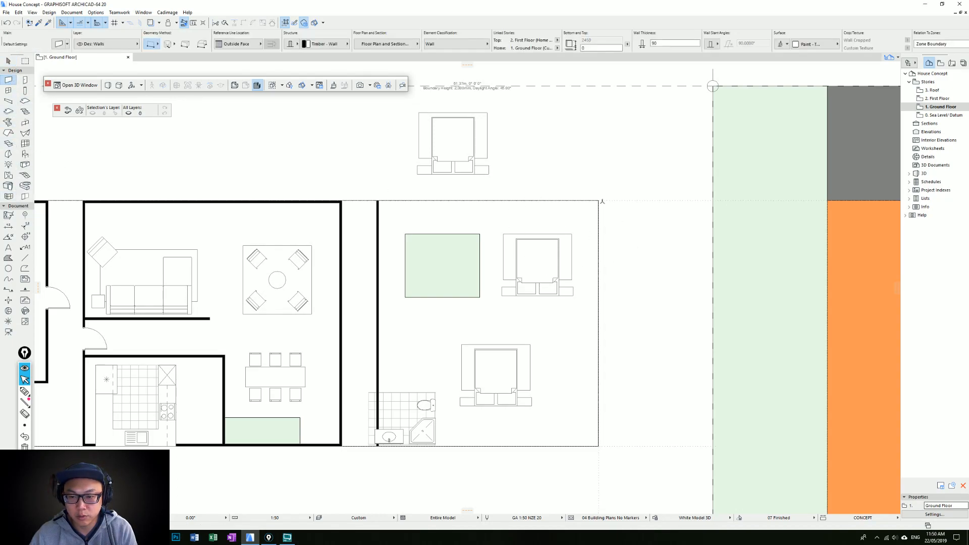
left_click(599, 200)
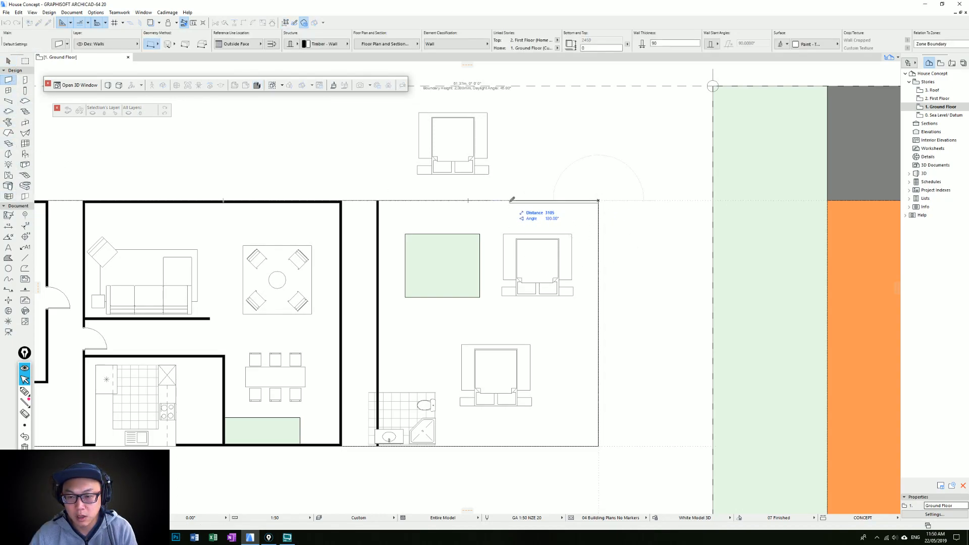
type("3000")
key("Return")
key("Escape")
left_click(513, 201)
left_click(513, 201)
key("Escape")
key("Escape")
Copy the 3000 mm wall straight down to just below the right-hand bed, level with the wall below the sofa.
left_click(576, 203)
key("ctrl+shift+d")
left_click(598, 201)
left_click(599, 203)
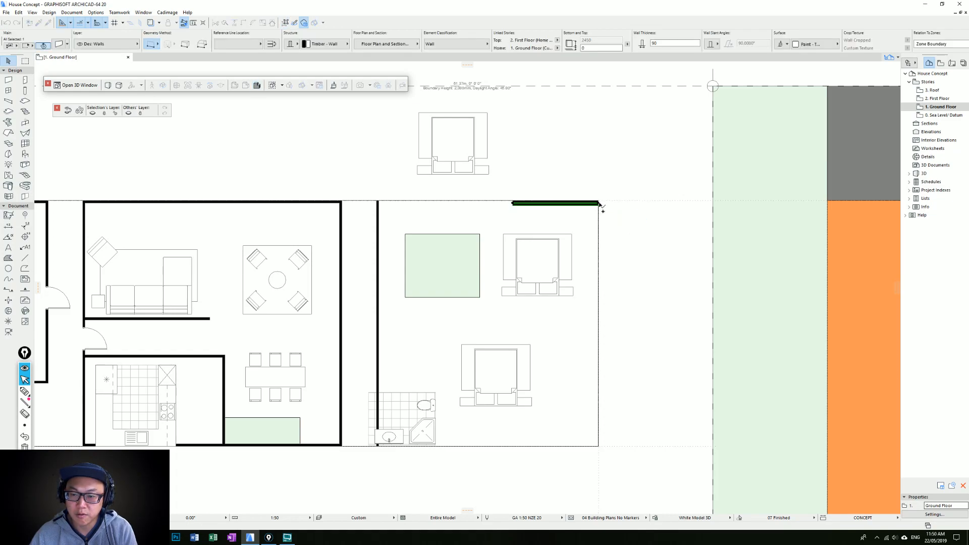
left_click(598, 318)
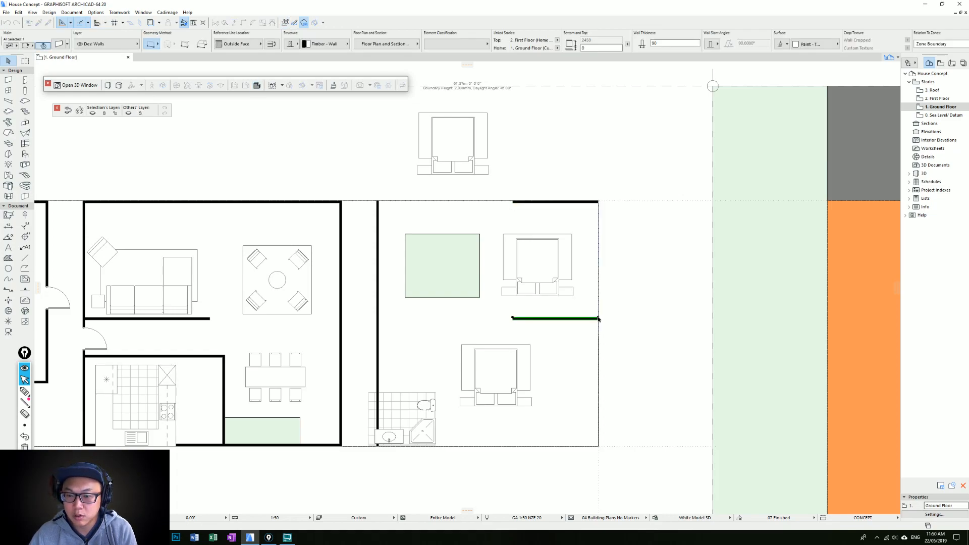
key("Escape")
Try drawing a vertical wall between the left ends of the two 3000 mm walls, and undo it.
left_click(524, 318, "alt")
left_click(512, 318)
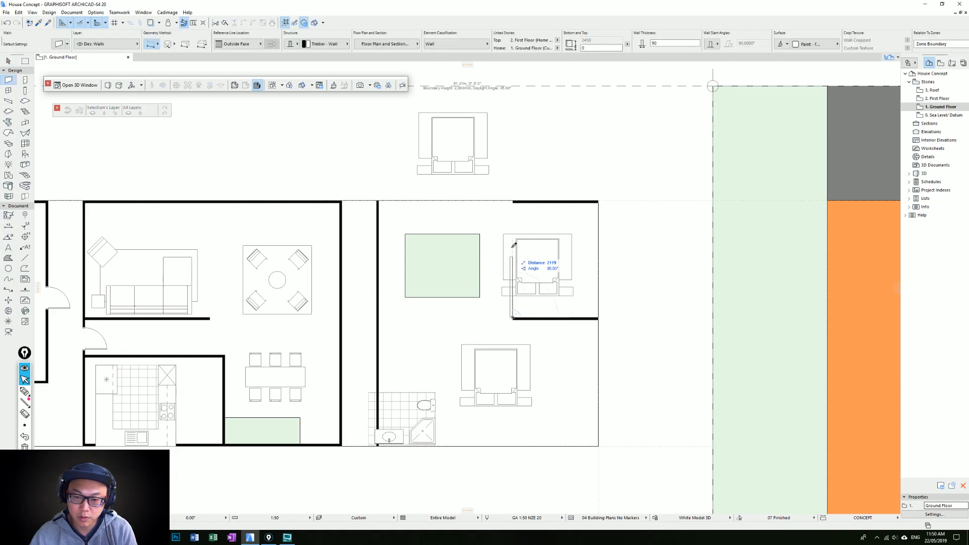
left_click(511, 202)
left_click(512, 202)
key("Escape")
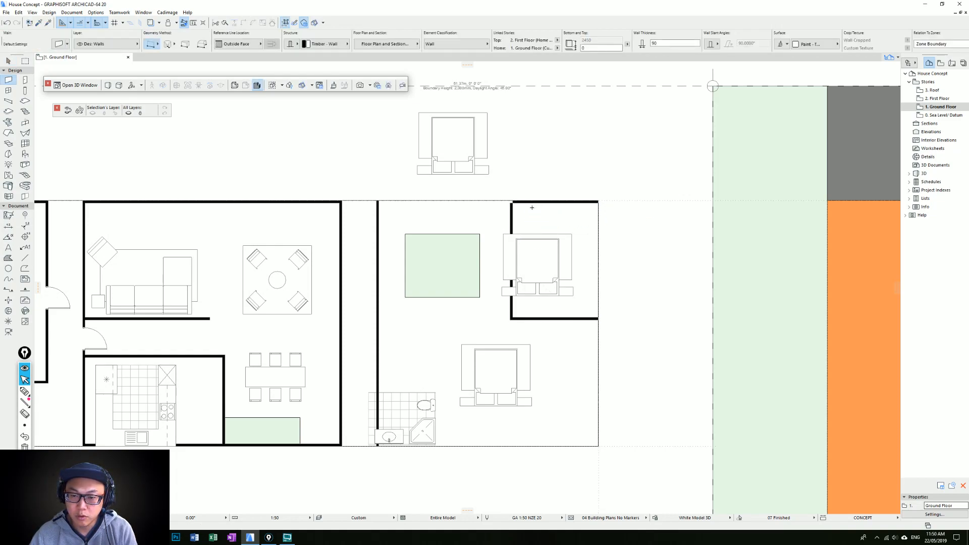
key("Escape")
key("ctrl+z")
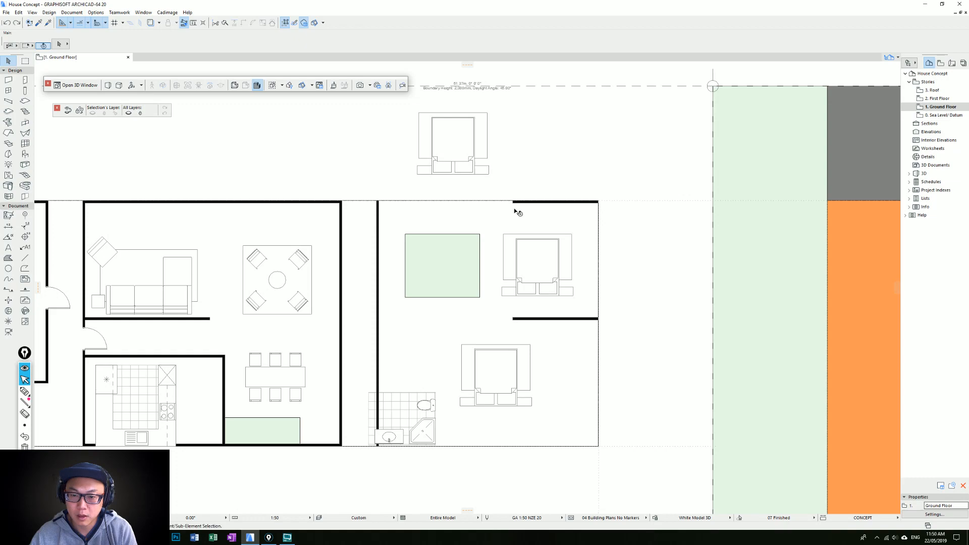
Draw a vertical wall joining the right ends of the two 3000 mm walls and copy it to their left ends.
left_click(595, 319, "alt")
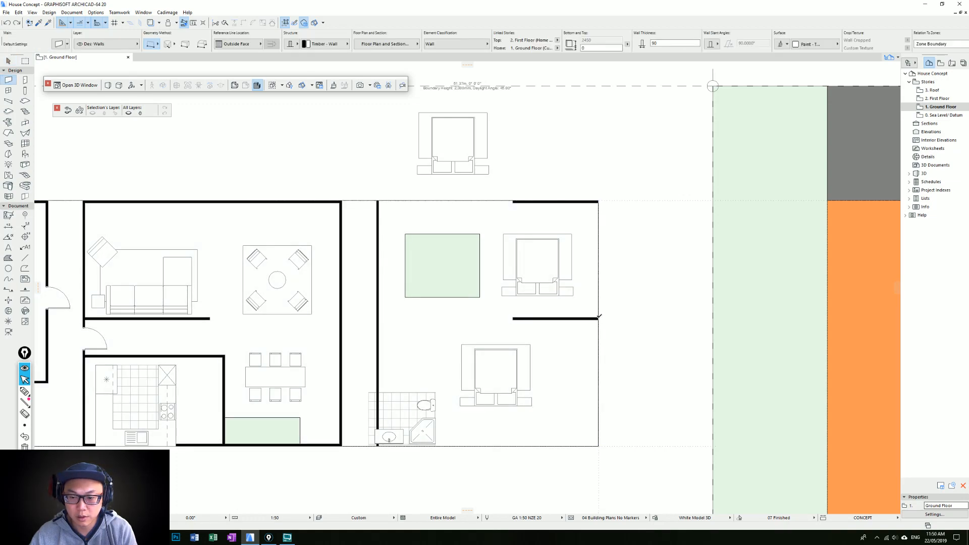
left_click(598, 318)
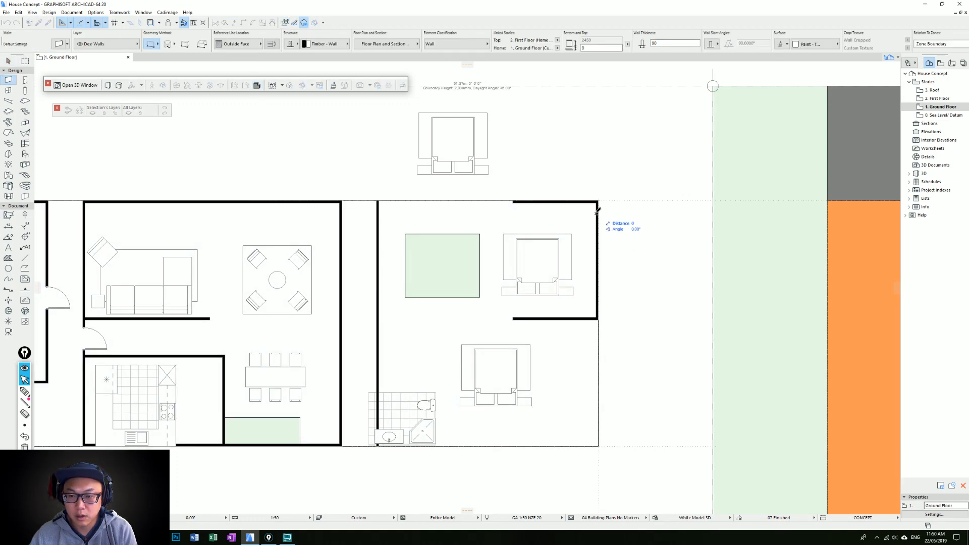
left_click(598, 212, "shift")
left_click_drag(598, 201, 480, 212)
key("ctrl+z")
left_click_drag(590, 239, 507, 236)
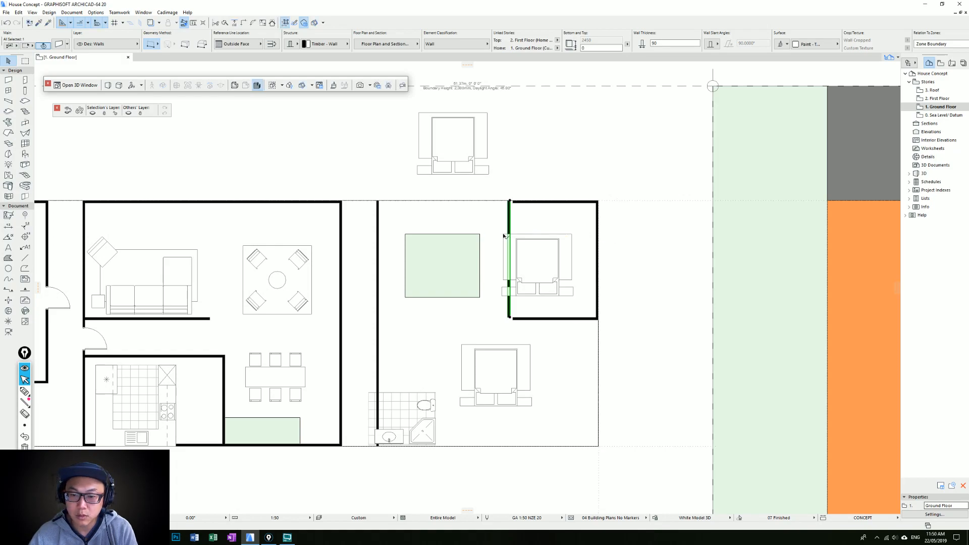
Join the copied left wall to the upper and lower walls to close the bedroom's left corners.
left_click(525, 203, "shift")
left_click(525, 320, "shift")
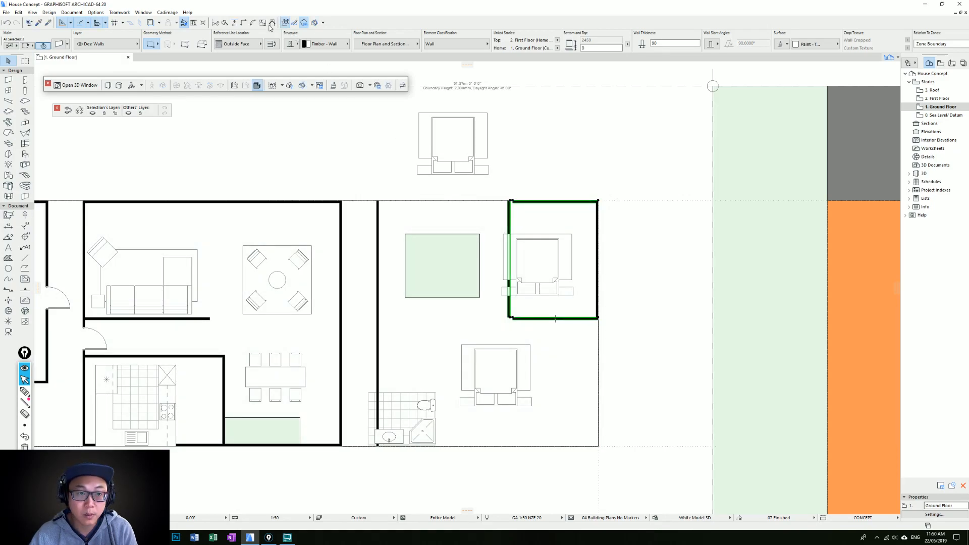
left_click(586, 237)
Rotate the right-hand bed and its carpet a quarter turn so the headboard faces the new bedroom's left wall.
scroll(573, 258, "up", 1)
middle_click_drag(568, 272, 544, 278)
left_click(529, 292)
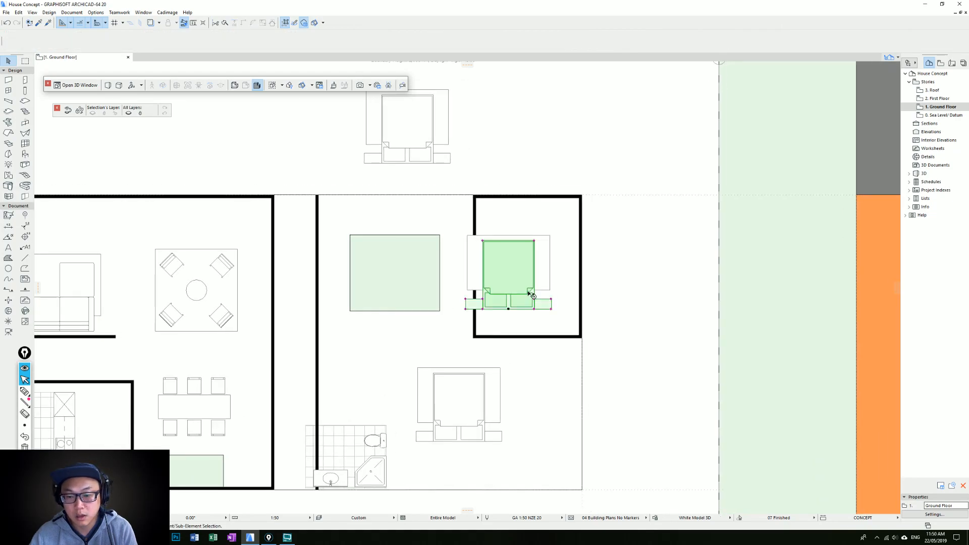
left_click(540, 282, "shift")
left_click(509, 310)
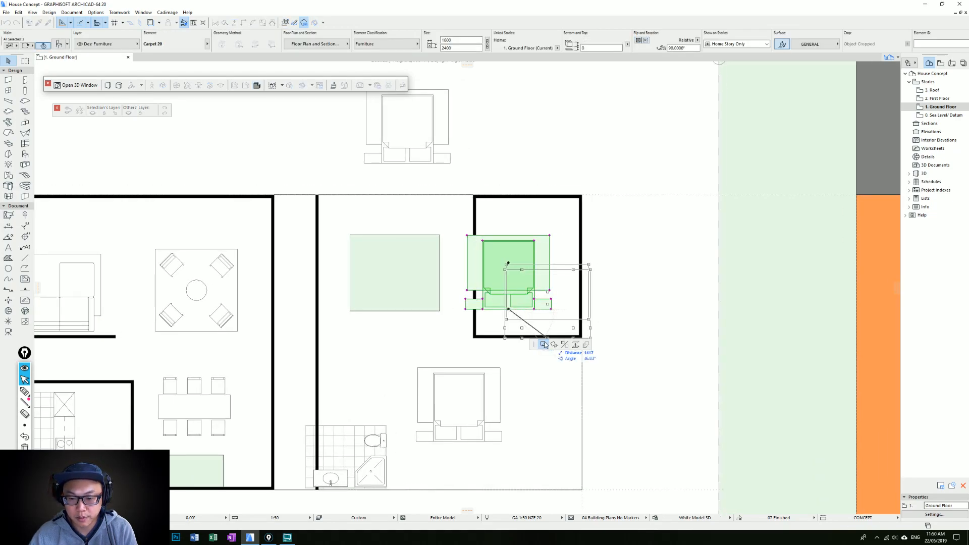
left_click(554, 324)
left_click(512, 281)
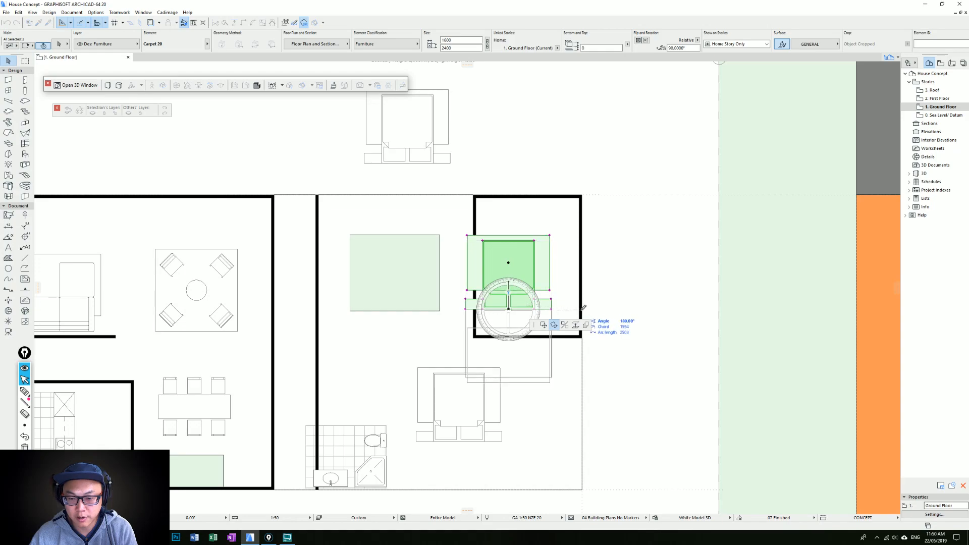
left_click(624, 309)
Move the rotated bed and carpet against the bedroom's left wall, near its upper corner.
left_click_drag(513, 306, 475, 301)
key("Escape")
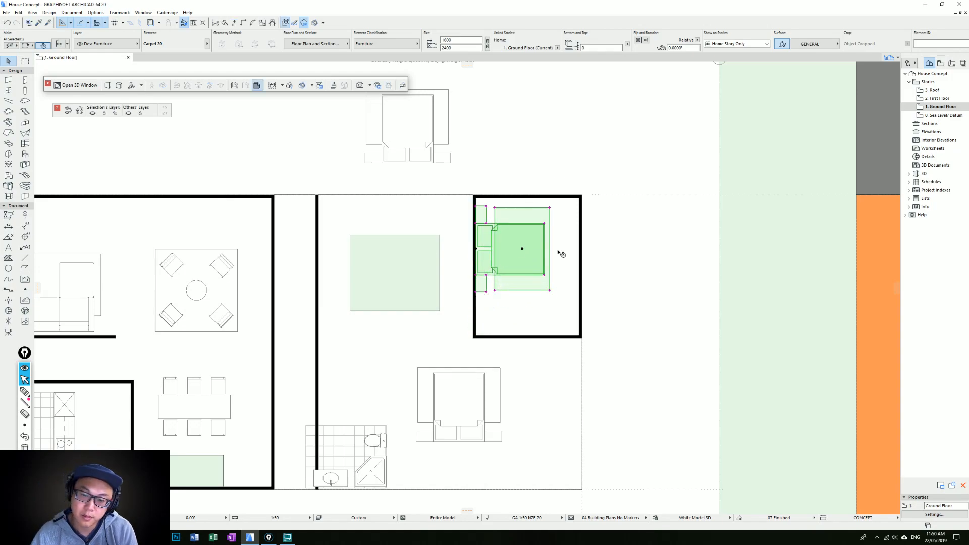
key("Escape")
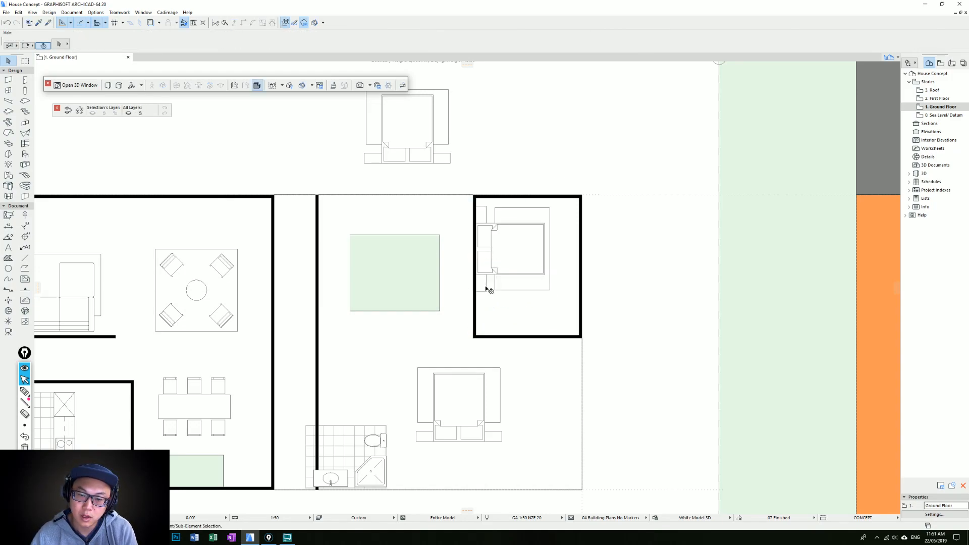
left_click(488, 249)
left_click(540, 213, "shift")
mouse_move(486, 223)
left_mouse_down()
mouse_move(486, 199)
mouse_move(489, 211)
left_mouse_up()
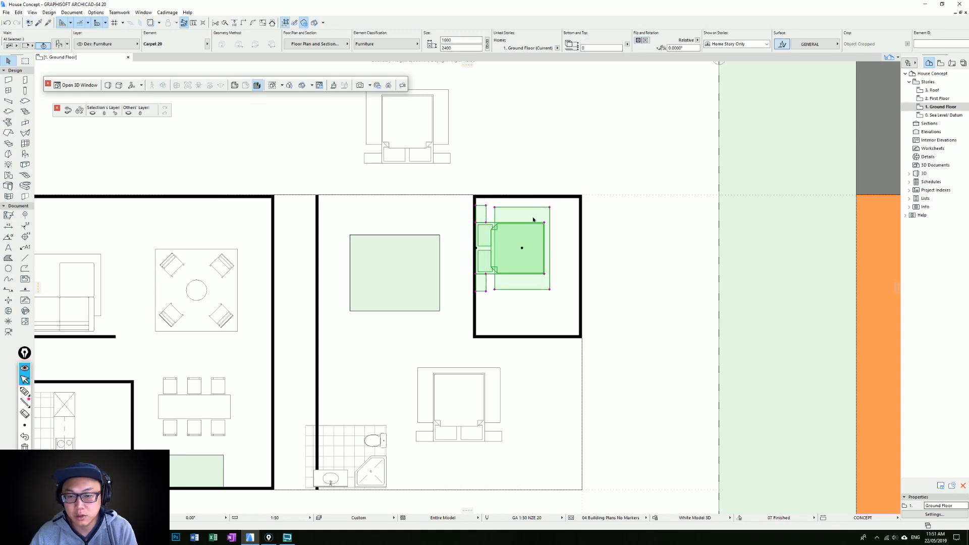
key("Escape")
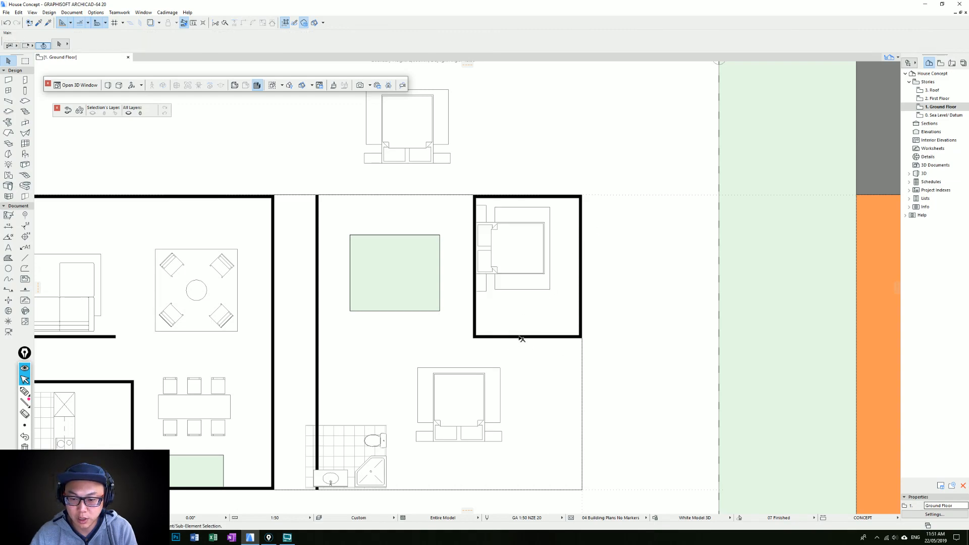
Place an inward-opening door at the lower end of the bedroom's left wall.
scroll(457, 320, "down", 1)
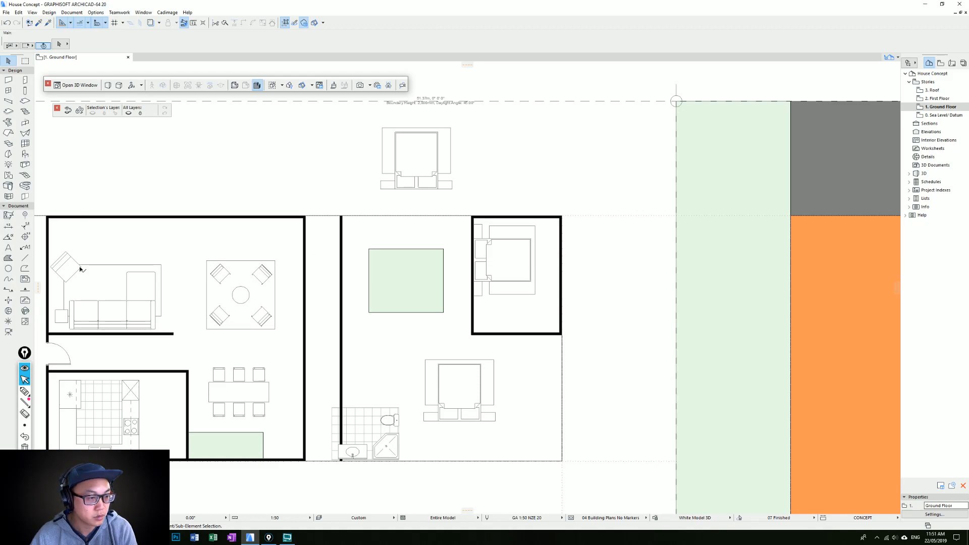
left_click(25, 80)
scroll(476, 317, "up", 1)
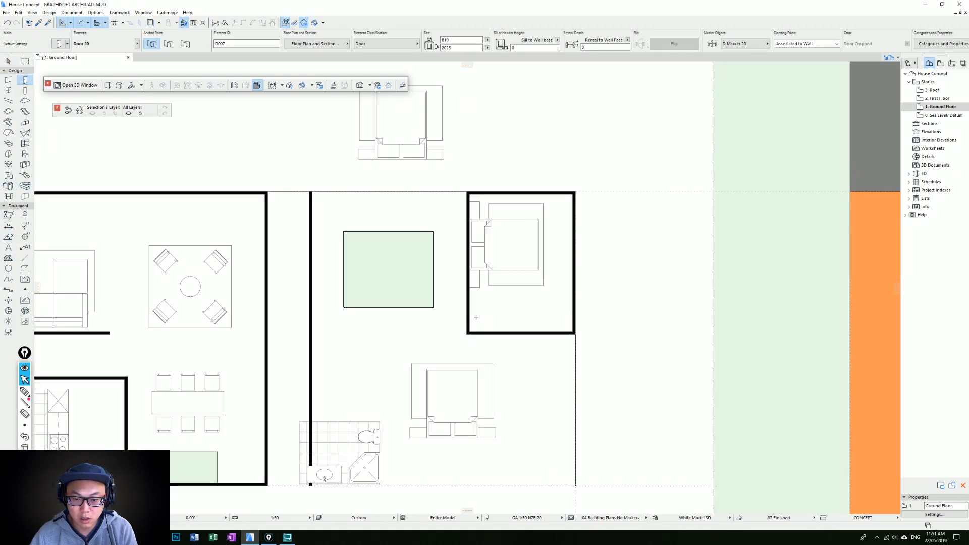
left_click(470, 315)
key("Escape")
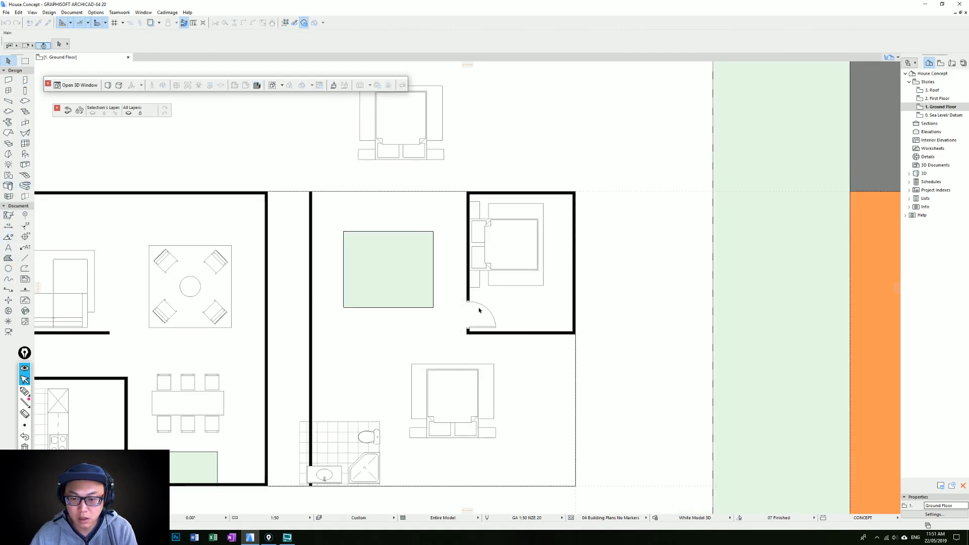
Move the green rectangle beside the bedroom straight up, closer to the upper building outline.
scroll(506, 293, "down", 1)
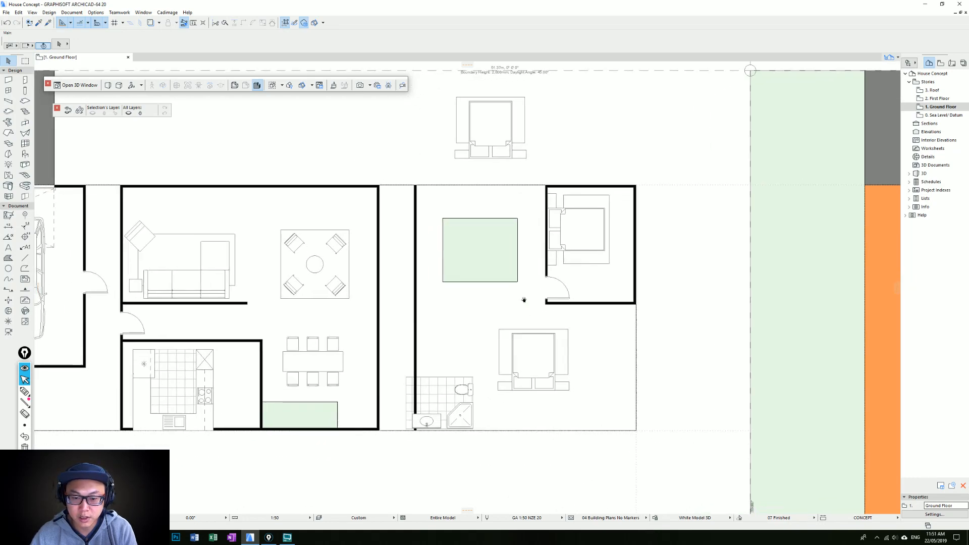
middle_click_drag(518, 296, 522, 309)
left_click(514, 294)
key("ctrl+d")
left_click(523, 296)
left_click(550, 278)
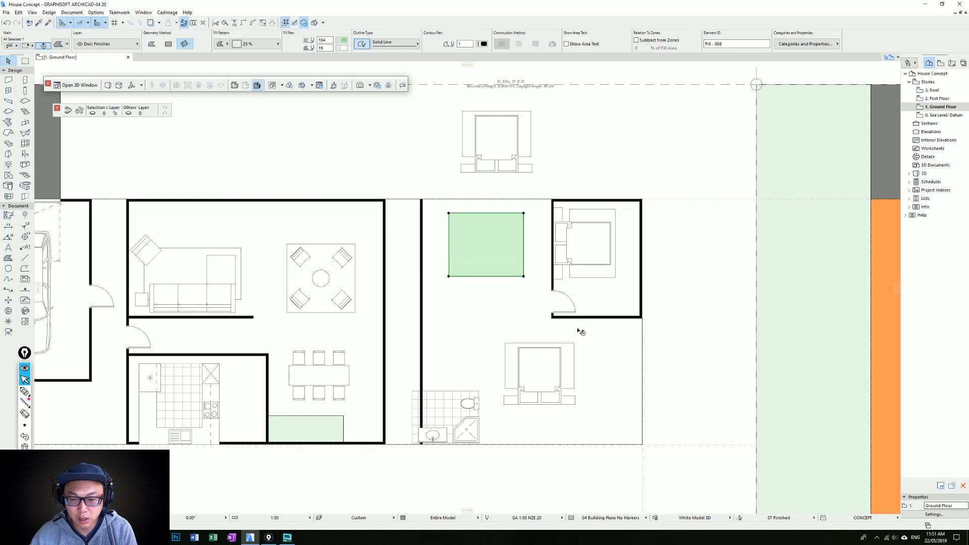
middle_click_drag(243, 349, 293, 326)
key("Escape")
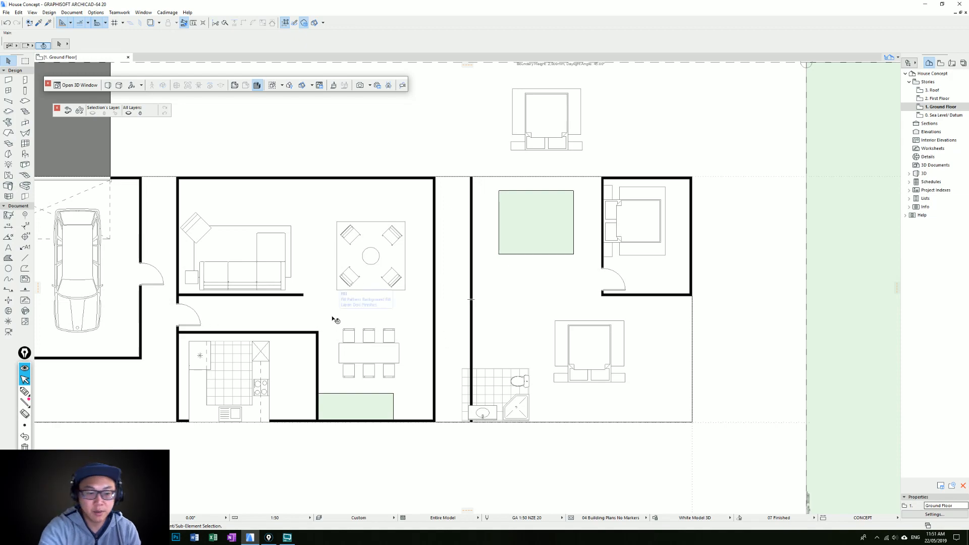
Draw a rectangular fill about 1200 mm wide along the hallway, from the entry door to beyond the building's right side.
left_click(8, 257)
left_click(201, 330)
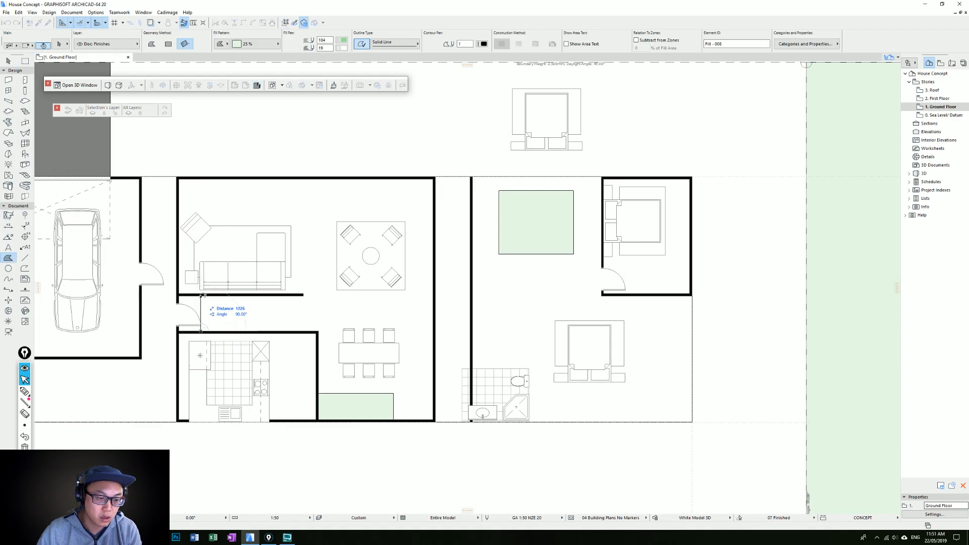
left_click(767, 297)
key("Escape")
Change the hallway strip's fill background colour to light orange.
left_click(755, 307)
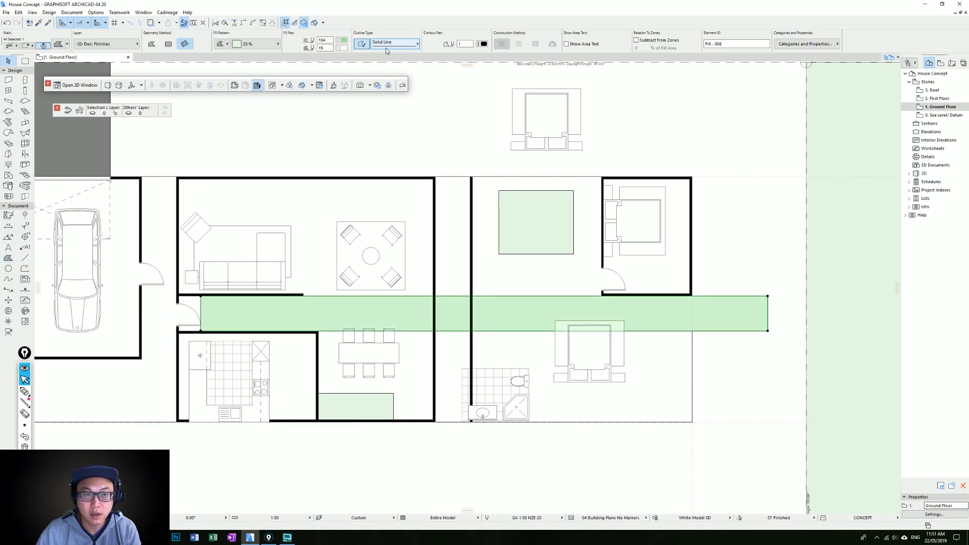
left_click(343, 40)
left_click(366, 68)
key("Escape")
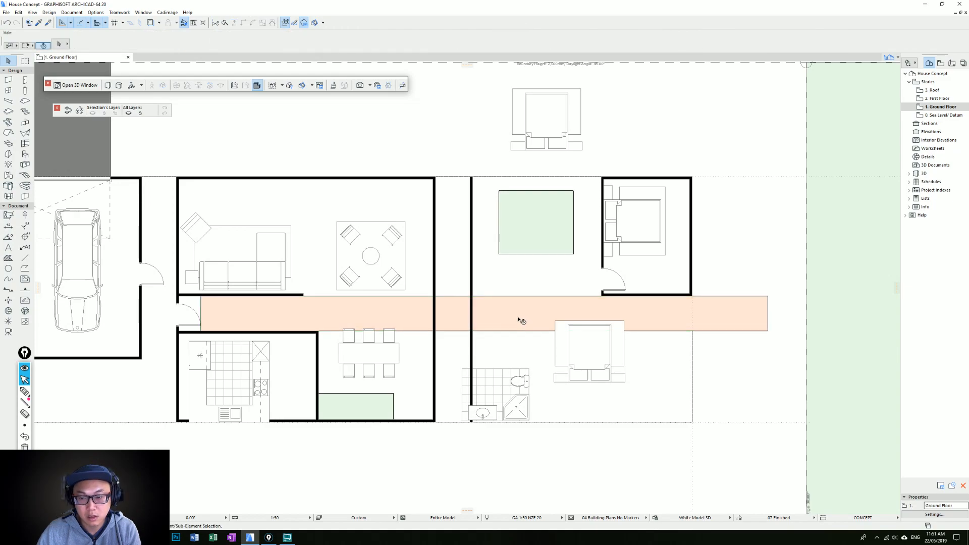
Trim away the passage wall above the orange strip and move the green rectangle against the bedroom's left wall.
left_click(471, 277, "ctrl")
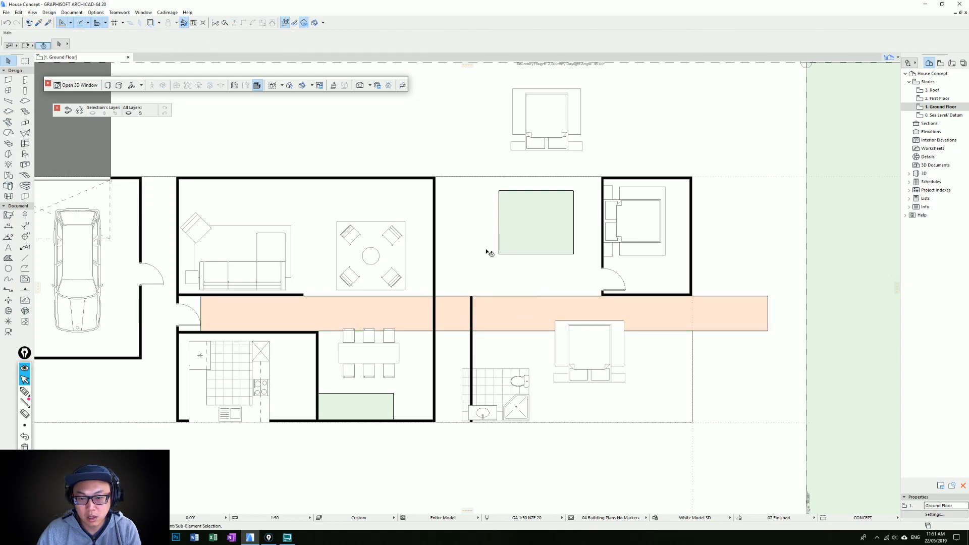
left_click(508, 219)
left_click_drag(574, 190, 603, 193)
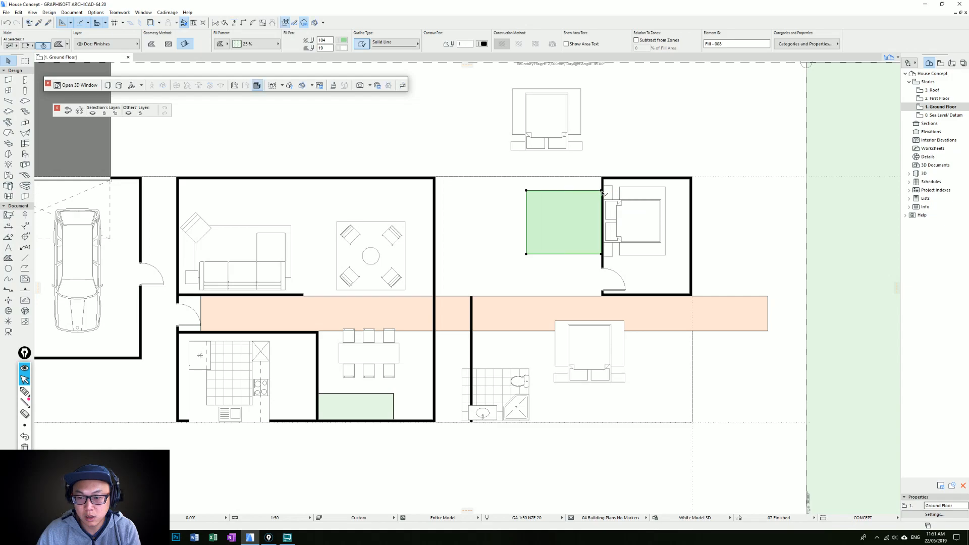
left_click(526, 212)
key("Escape")
Stretch the green rectangle's upper edge to the building outline and shift its left edge inwards to narrow it.
left_click(589, 191)
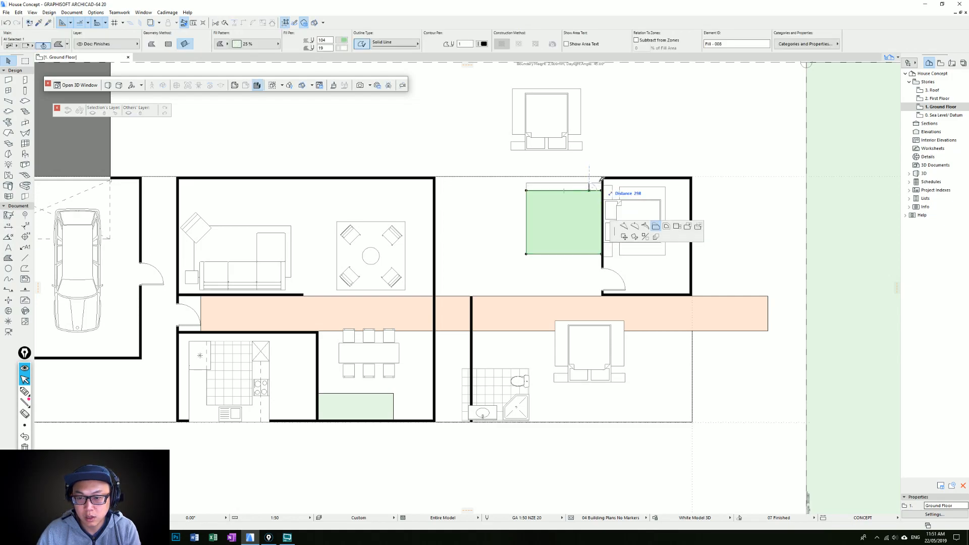
left_click(604, 176)
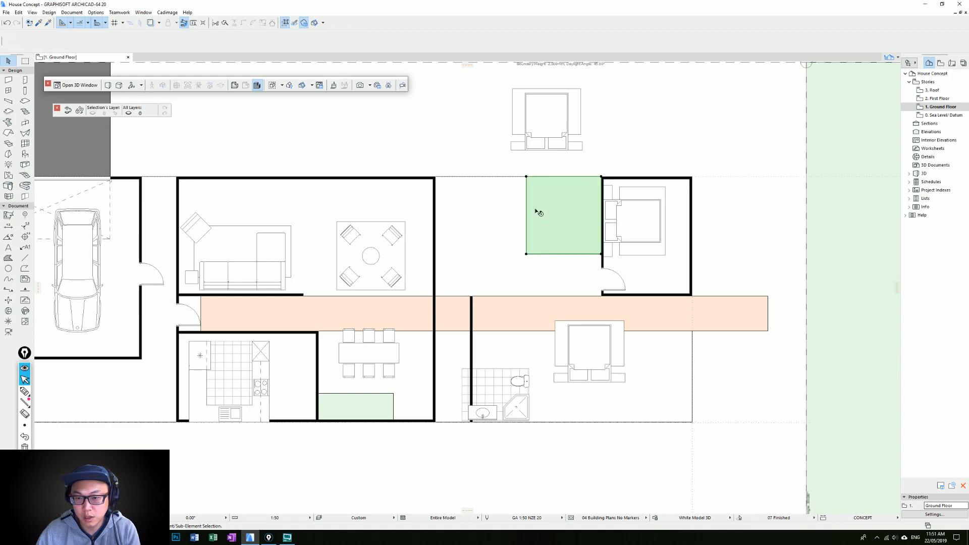
left_click(527, 196)
left_click(527, 190)
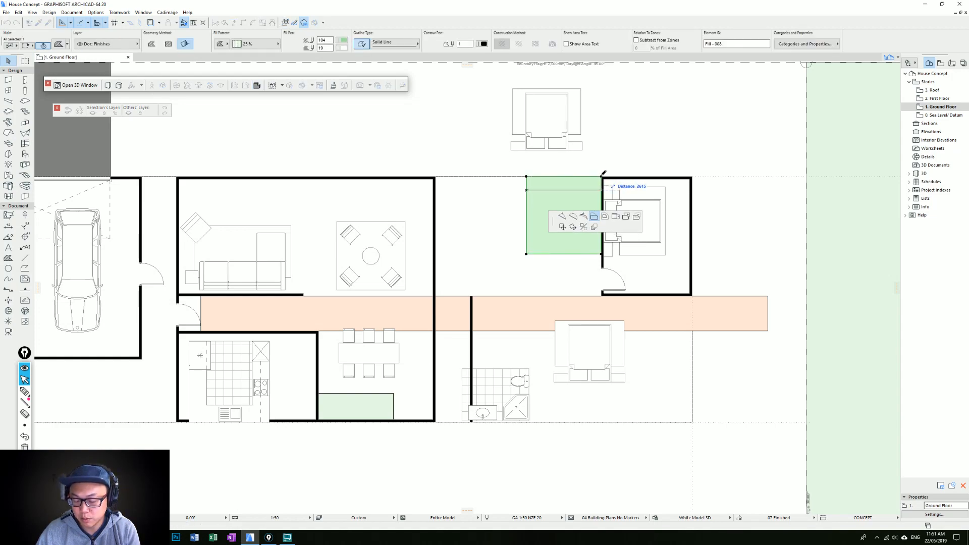
left_click(544, 189)
key("Escape")
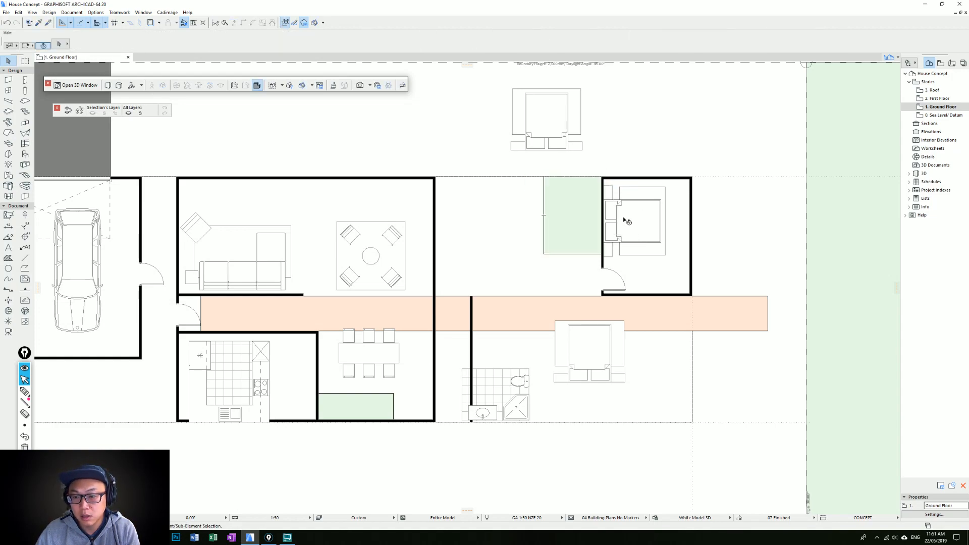
Create a mirrored copy of the bedroom's walls, door, bed and carpet about a vertical axis.
left_click(603, 261)
left_click(665, 295, "shift")
left_click(660, 242, "shift")
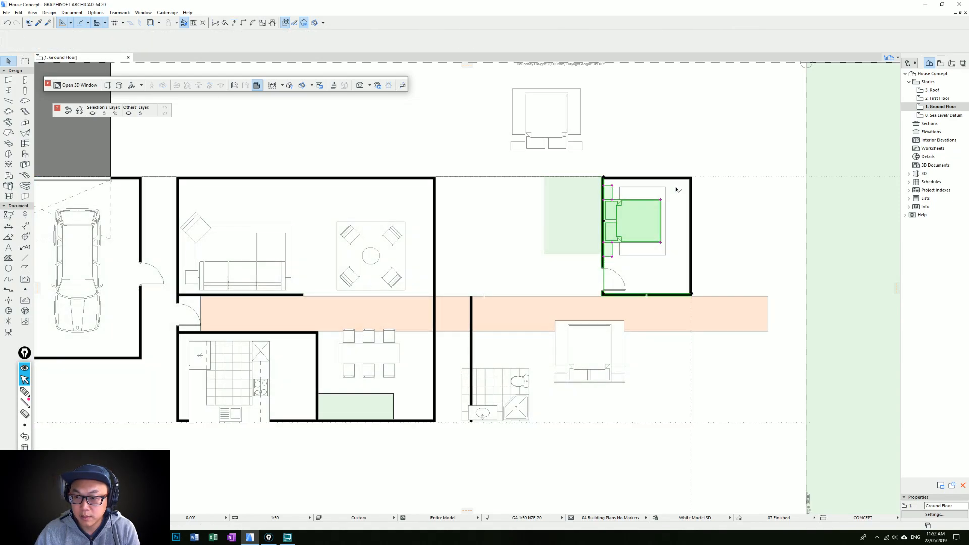
left_click(690, 179, "shift")
left_click(690, 179, "shift")
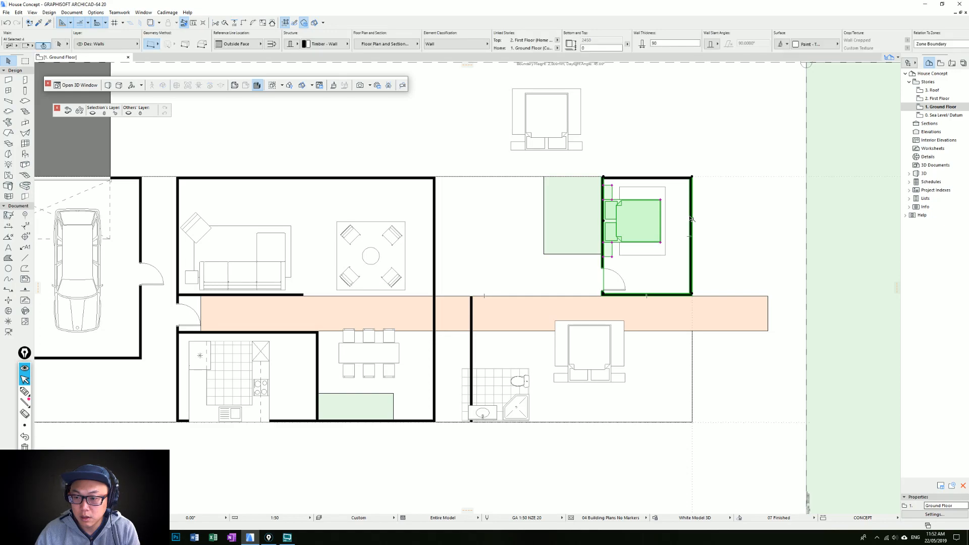
left_click(692, 178)
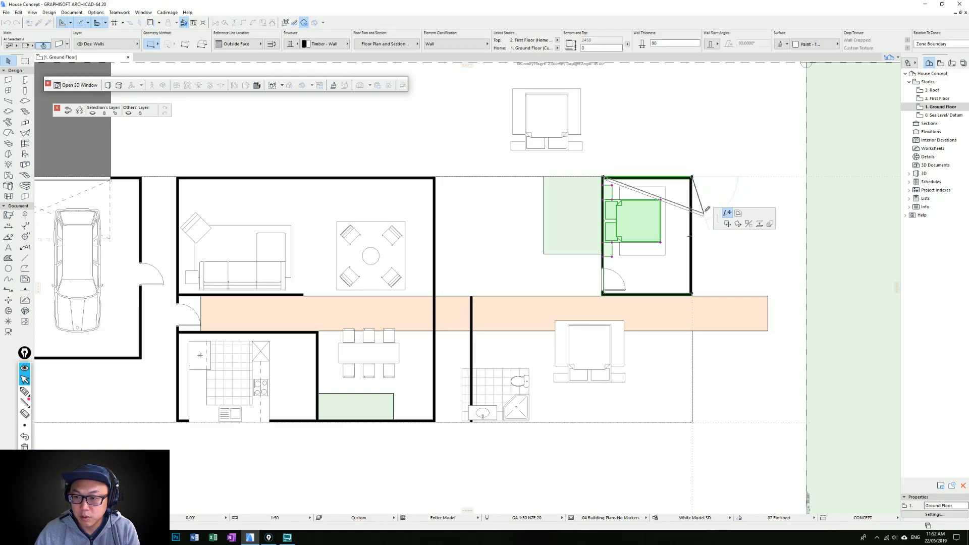
key("Escape")
left_click(691, 213, "shift")
left_click(665, 187, "shift")
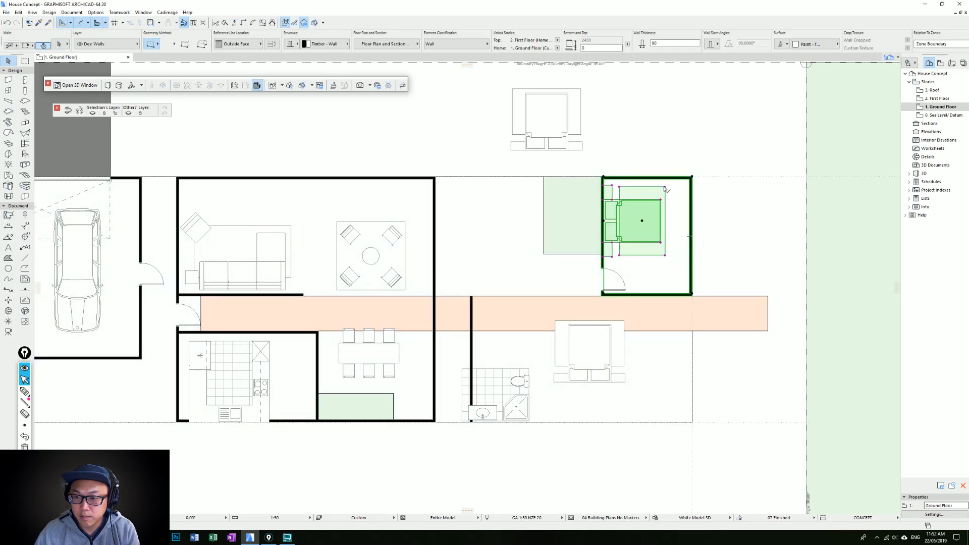
left_click(666, 187)
left_click(722, 225)
left_click(655, 200)
left_click(655, 197, "ctrl")
Move the mirrored bedroom left along the upper outline until it meets the living zone's right-hand wall.
left_click_drag(617, 178, 433, 178)
scroll(544, 236, "up", 1)
middle_click_drag(544, 236, 507, 275)
left_click(517, 149)
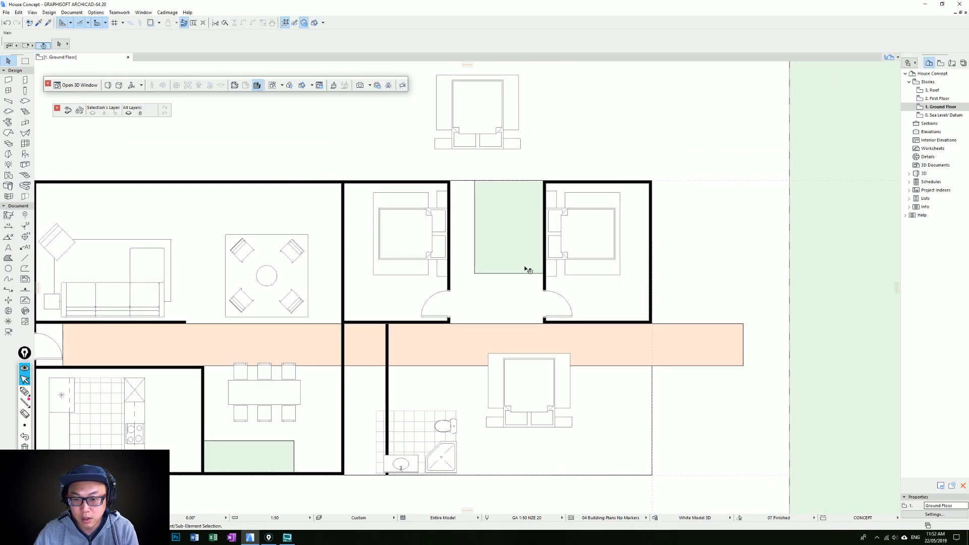
Stretch the green rectangle's left edge to the left bedroom's wall and its lower edge down to the orange strip.
left_click(474, 212)
left_click(475, 205)
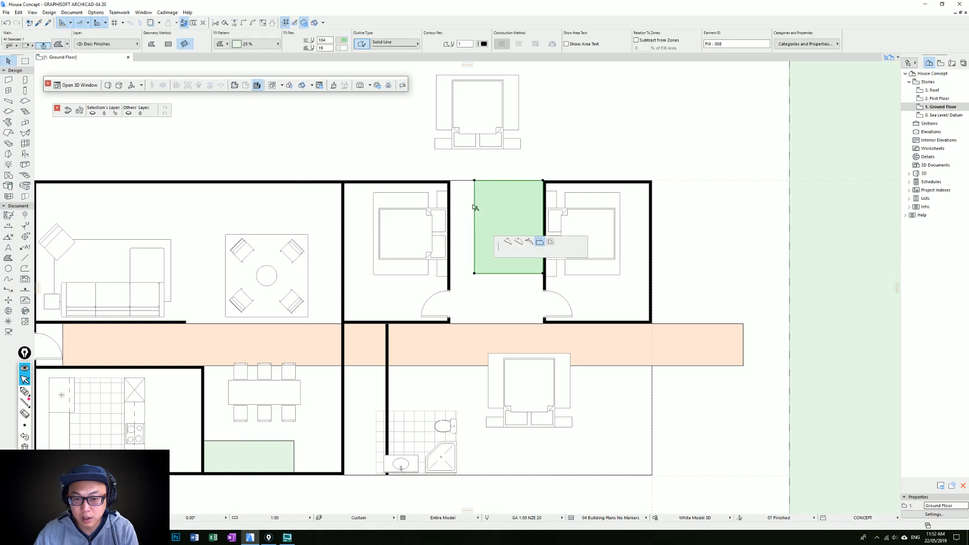
left_click(451, 181)
middle_click_drag(457, 281, 488, 279)
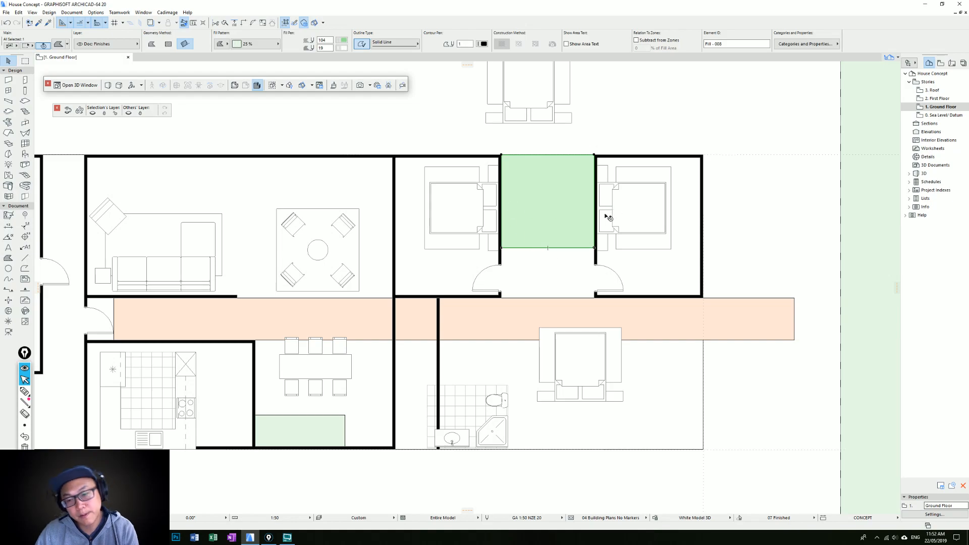
scroll(476, 298, "down", 1)
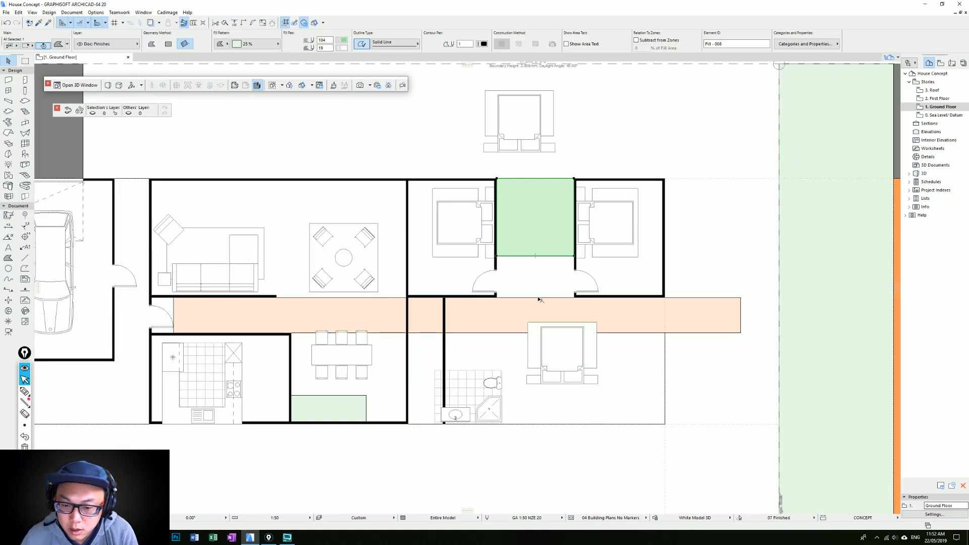
left_click(538, 255)
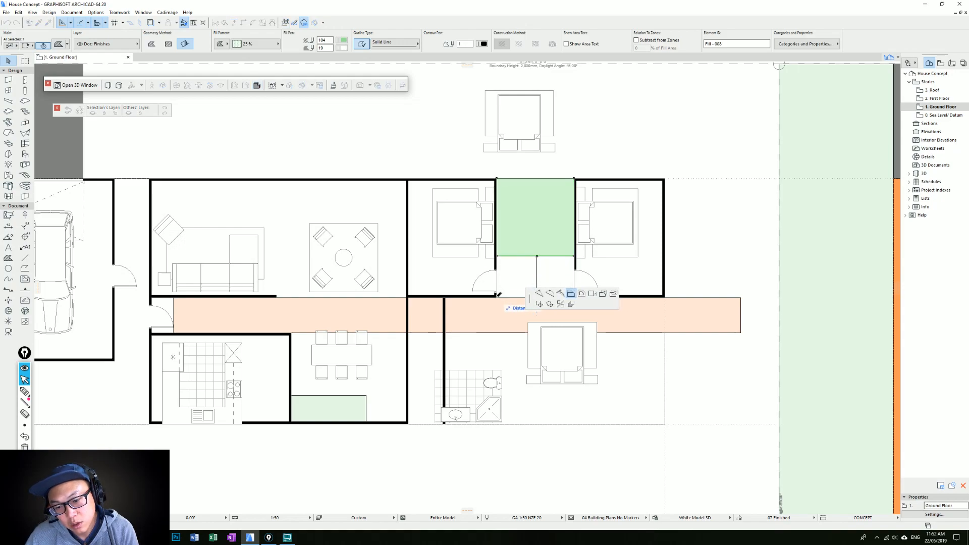
left_click(496, 297)
Try narrowing the green rectangle by shifting its left edge inwards.
left_click(496, 248)
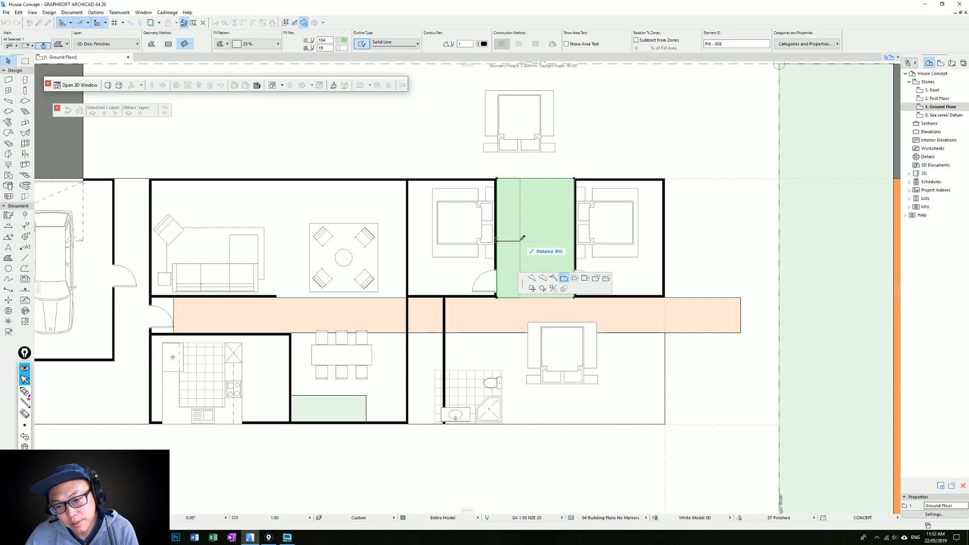
left_click(525, 238)
left_click(504, 241)
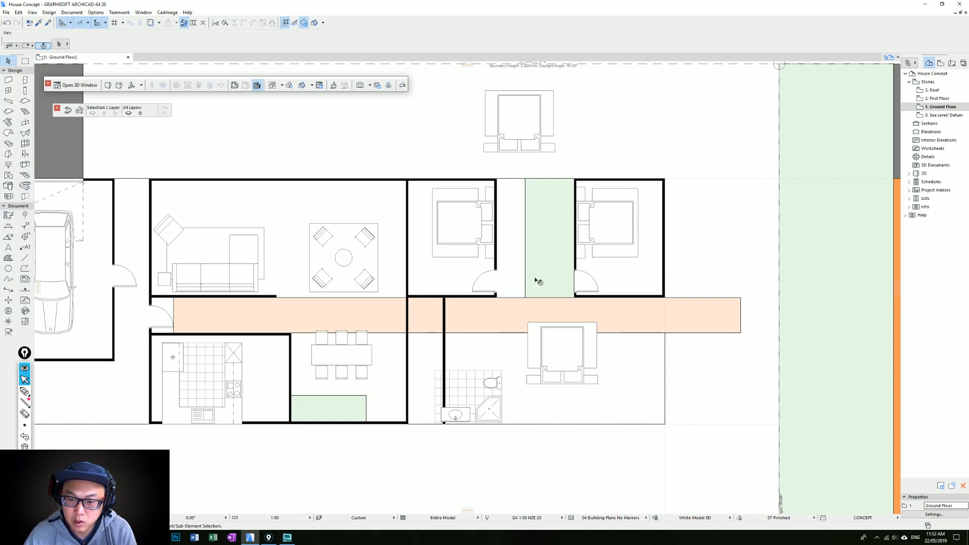
key("ctrl+z")
Try shortening the green rectangle by raising its lower edge above the two bedroom doors.
left_click(534, 298)
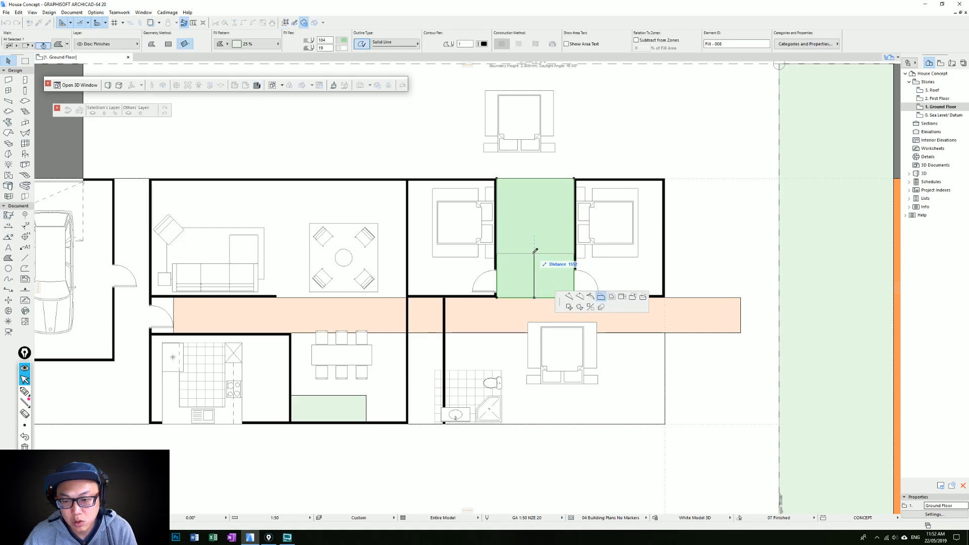
left_click(535, 252)
left_click(571, 262)
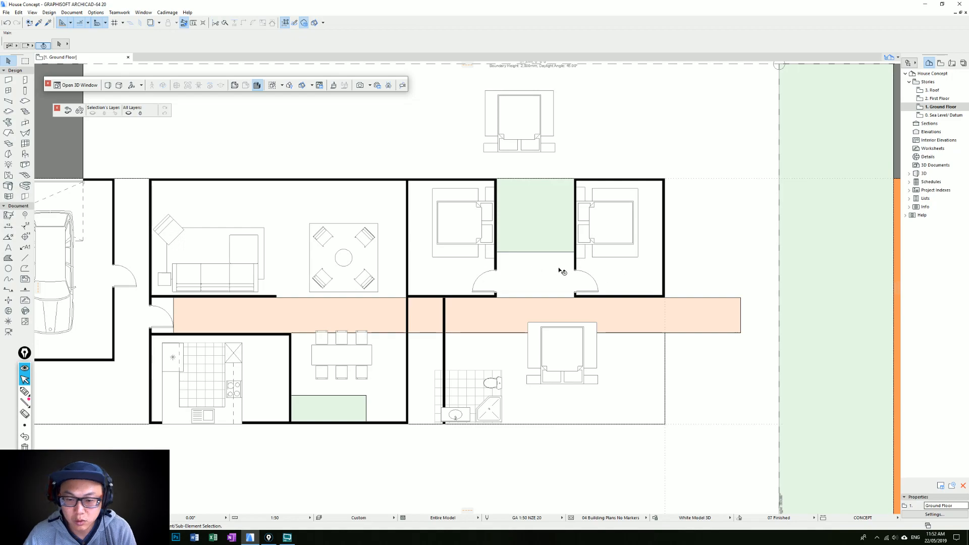
key("ctrl+z")
Delete the loose bed and carpet that overlap the lower edge of the orange strip.
left_click(593, 268)
scroll(621, 374, "down", 1)
middle_click_drag(621, 374, 537, 326)
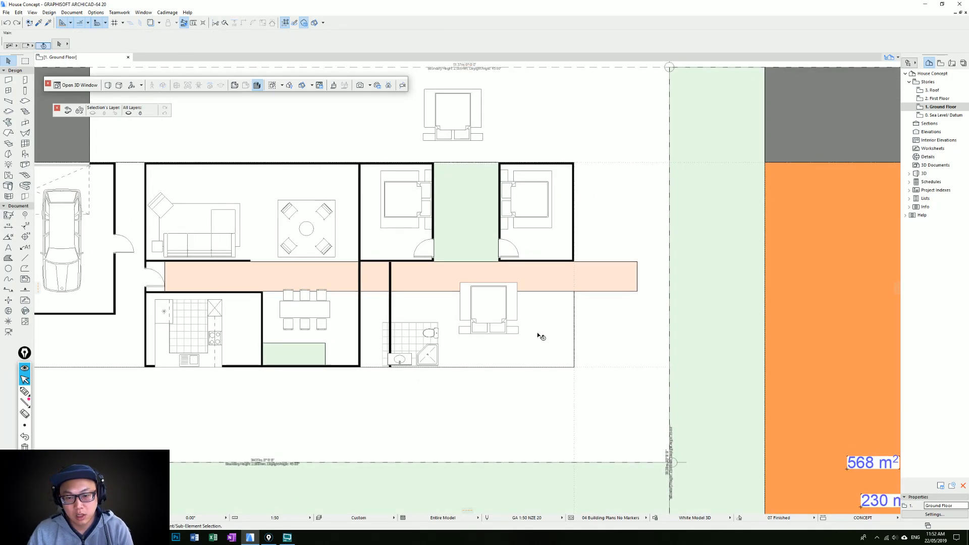
left_click(472, 323)
left_click(475, 318)
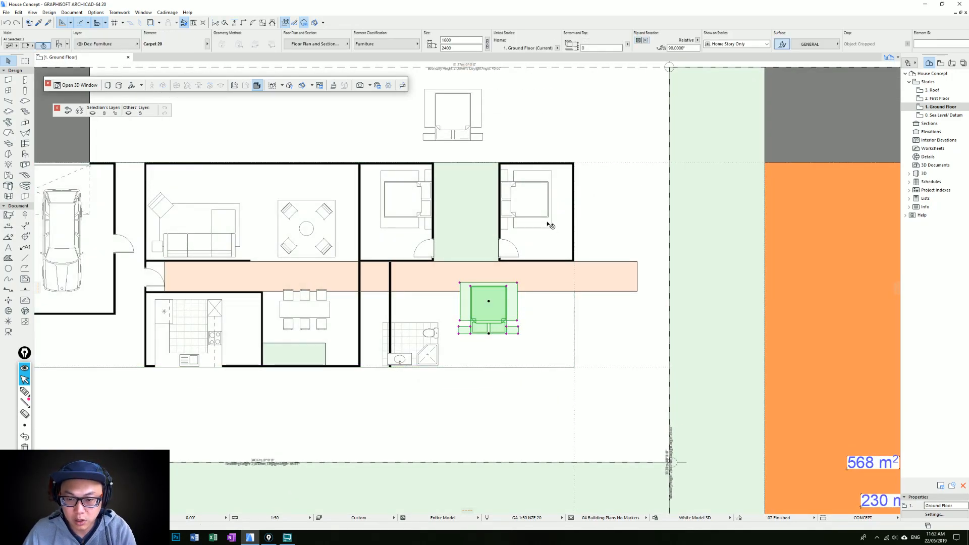
Create a mirrored copy of the right-hand bedroom's walls, door, bed and carpet about a horizontal axis.
left_click(506, 167)
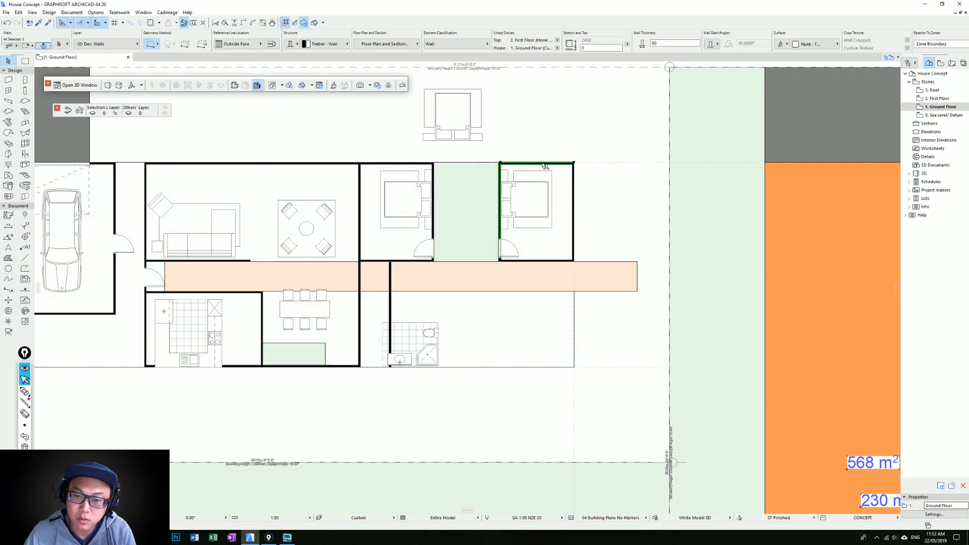
left_click(530, 200, "shift")
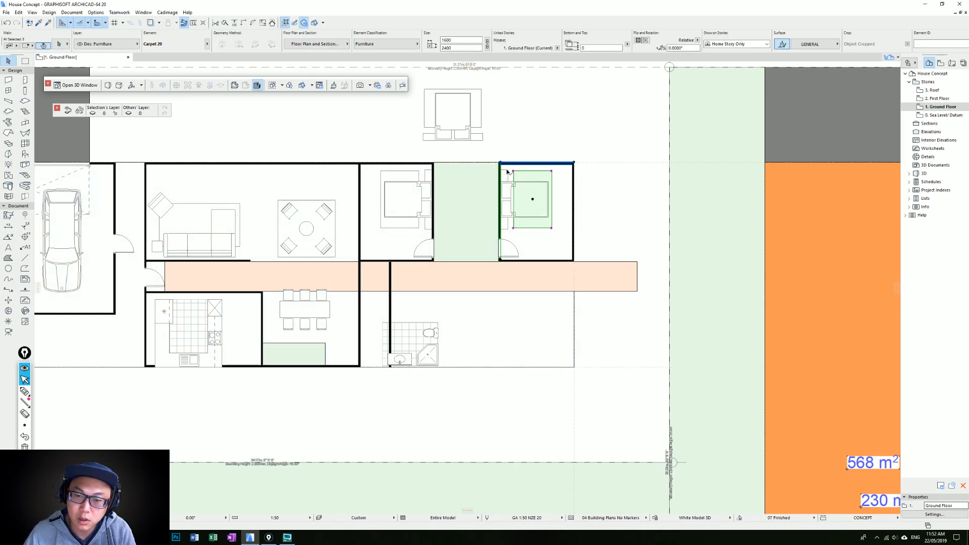
left_click(553, 262, "shift")
left_click(574, 163)
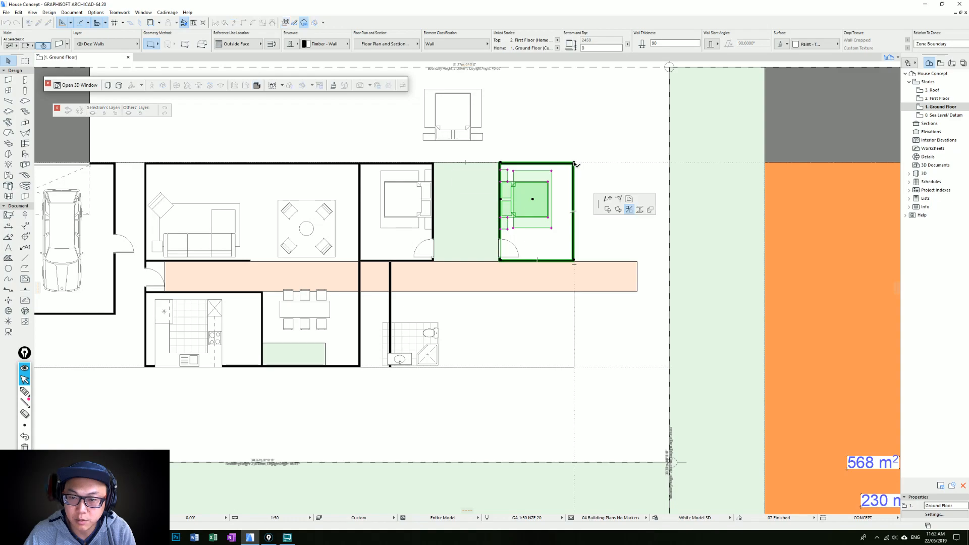
left_click(628, 209)
left_click(566, 225)
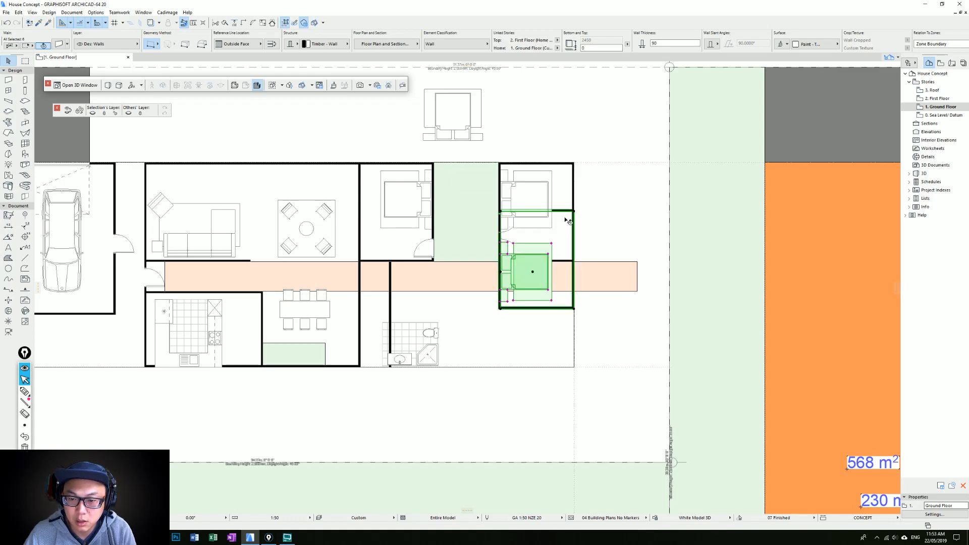
Rotate the copied bedroom clockwise by 90° and place it below the orange strip against the building's right outline.
left_click(576, 213)
left_click(618, 259)
left_click(536, 269)
left_click(540, 219)
left_click(657, 246)
left_click_drag(598, 230, 543, 294)
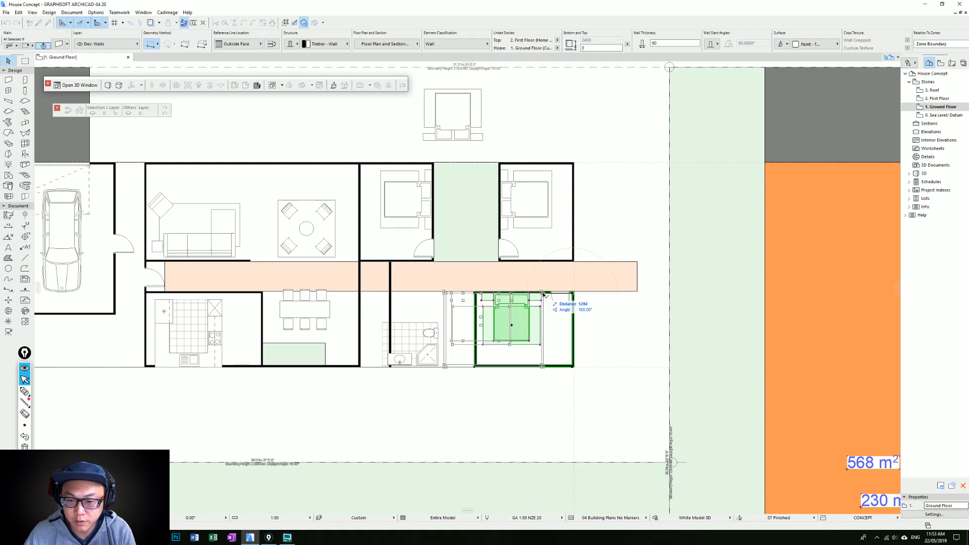
Move the lower bedroom 1200 to the left along the orange strip's lower edge.
type("1")
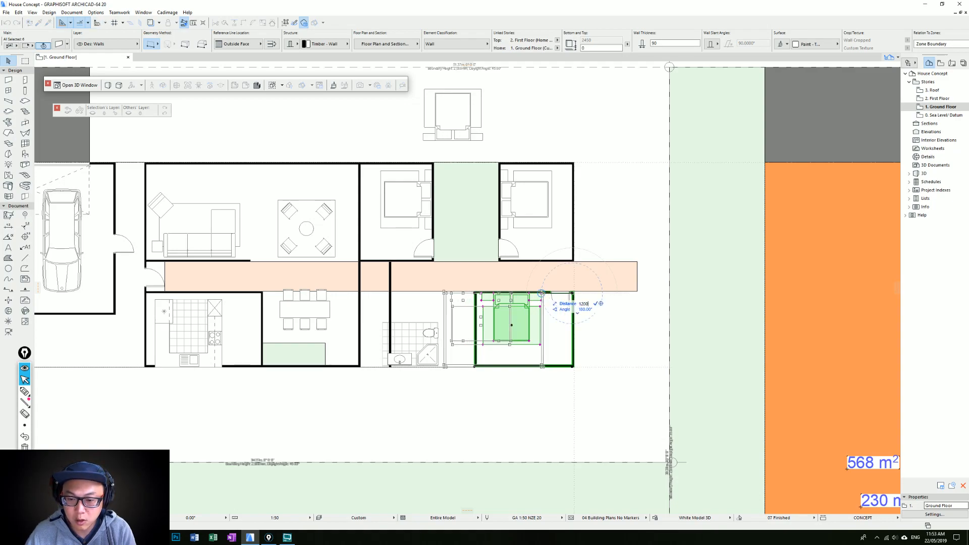
type("200")
key("Return")
middle_click_drag(480, 268, 524, 264)
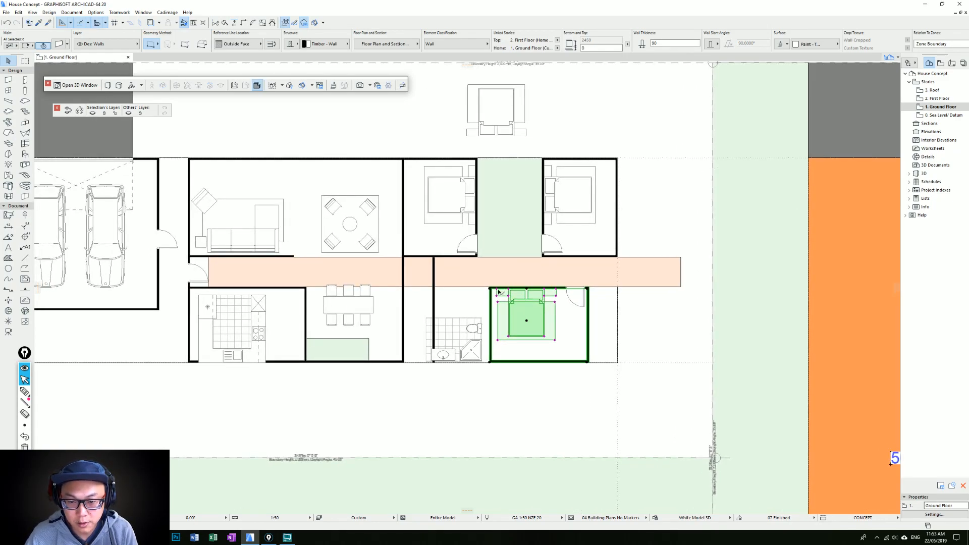
key("Escape")
Delete the vertical wall that crosses the orange strip and the bathroom's tiled floor.
left_click(433, 307)
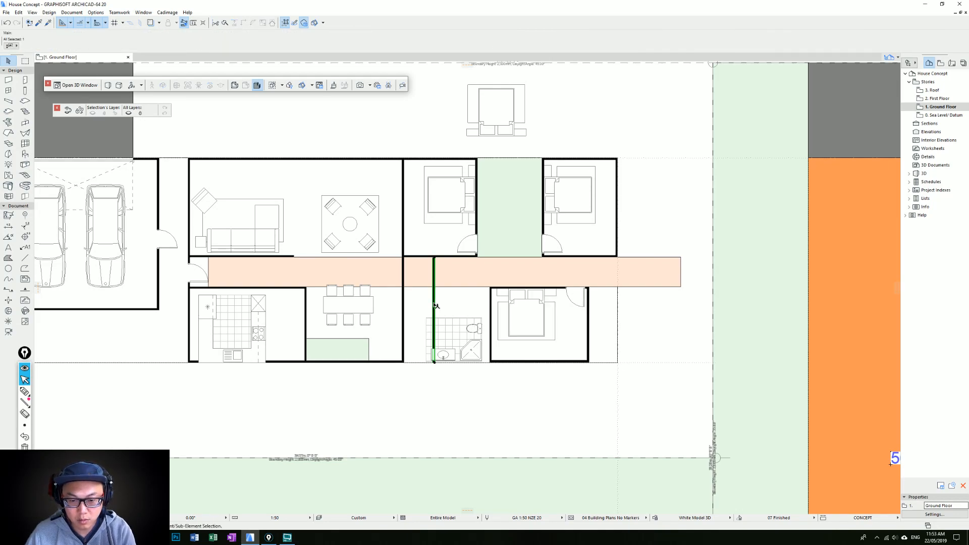
key("Delete")
middle_click_drag(464, 323, 458, 330)
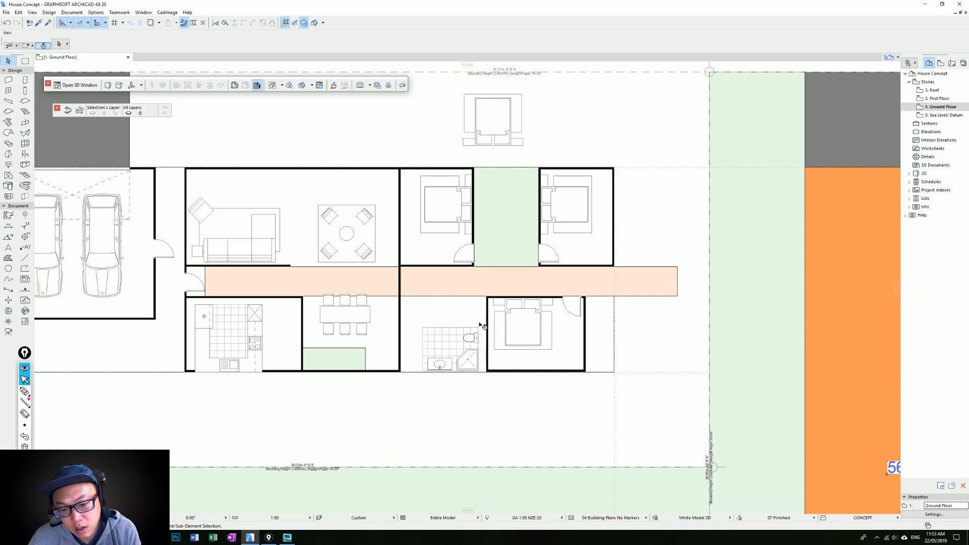
Enclose the bathroom's tiled floor with a rectangle of walls that use the lower bedroom wall's settings.
scroll(478, 323, "down", 2)
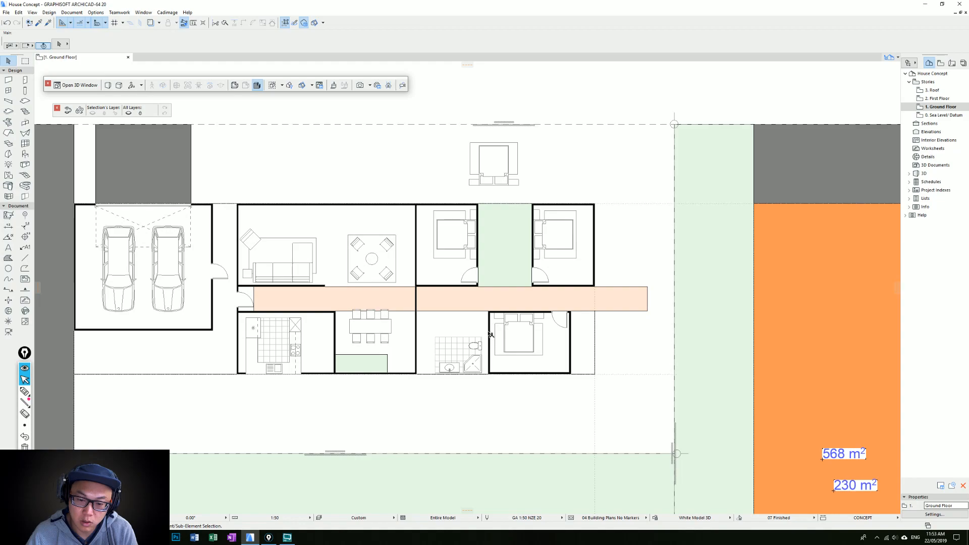
left_click(490, 334, "alt")
scroll(440, 346, "up", 3)
left_click(431, 332)
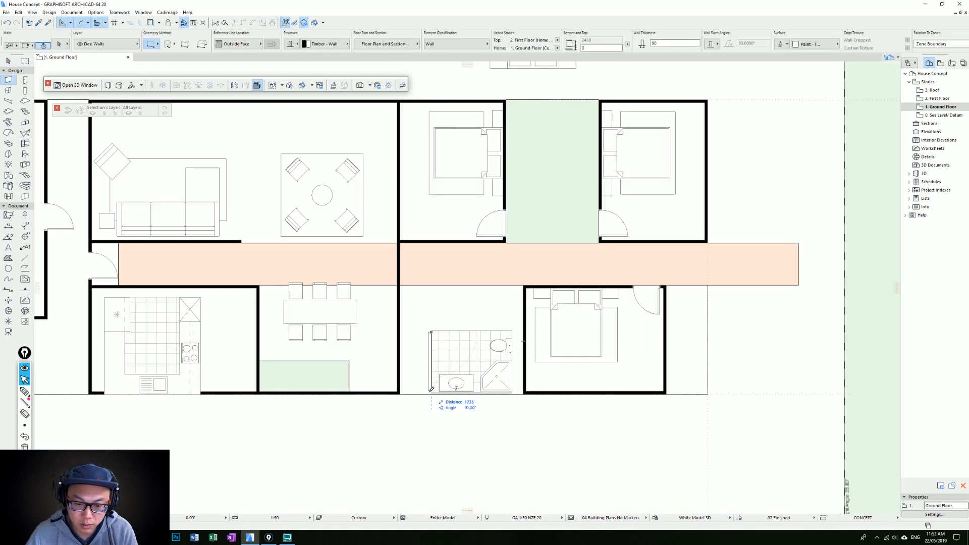
key("Escape")
left_click(159, 46)
left_click(206, 43)
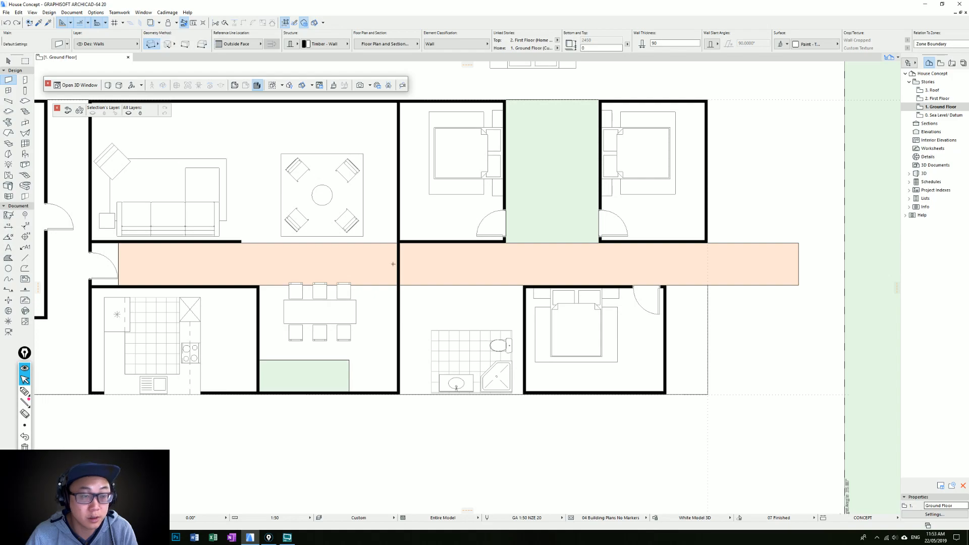
left_click(430, 330)
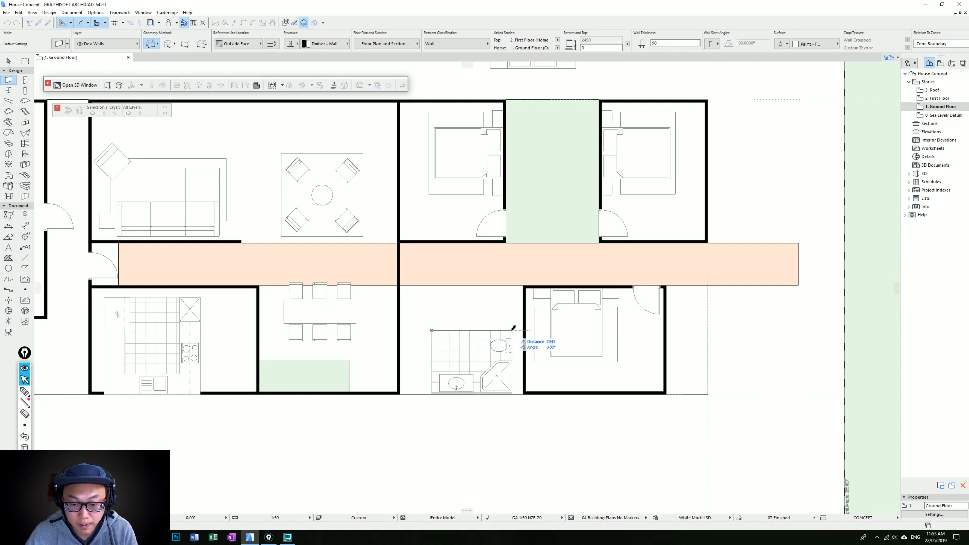
left_click(514, 391)
left_click(499, 382, "shift")
left_click(475, 373, "shift")
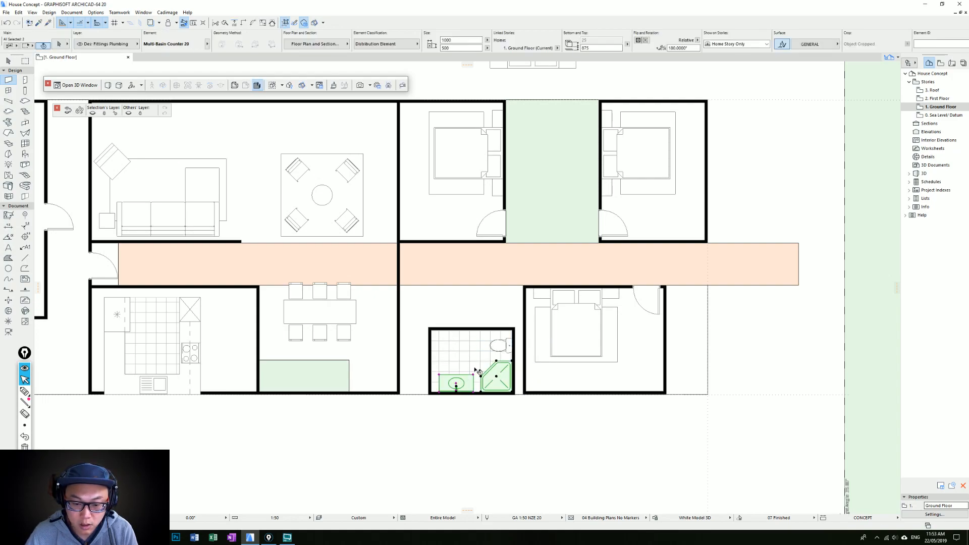
left_click(501, 346, "shift")
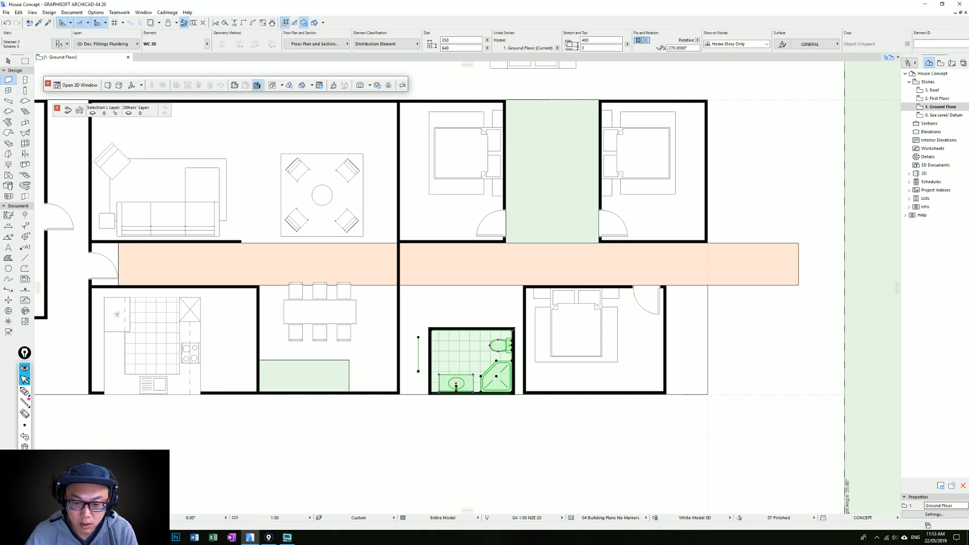
key("Escape")
key("Escape")
Rotate the bathroom's fixtures, tiled floor and surrounding walls together clockwise by 90°.
left_click(505, 346)
left_click(504, 371, "shift")
left_click(472, 378, "shift")
left_click(451, 353, "shift")
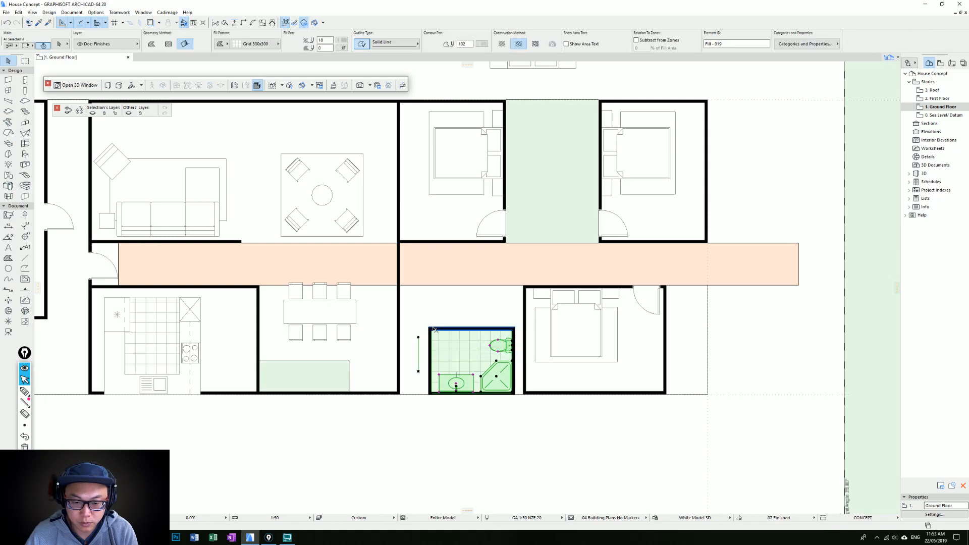
left_click(523, 345, "shift")
key("alt+g")
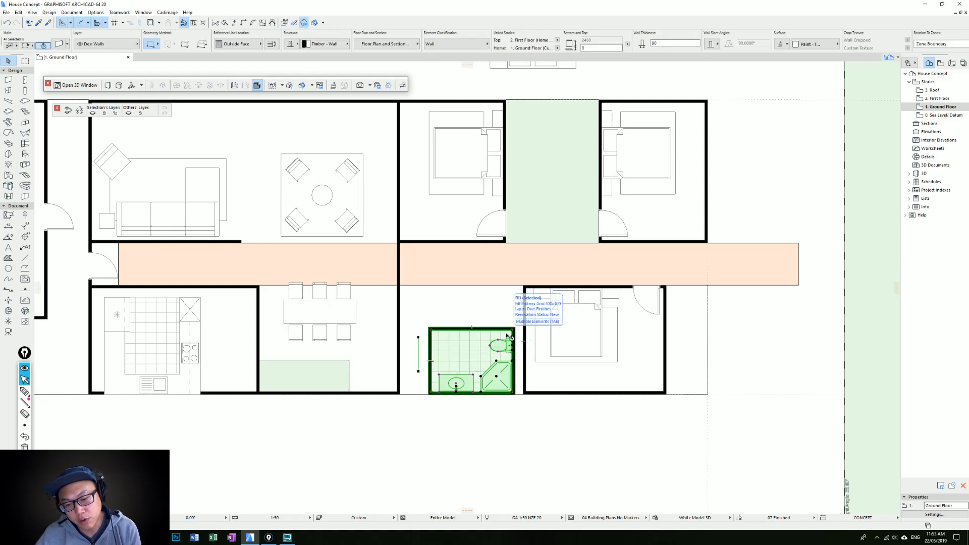
left_click(512, 332)
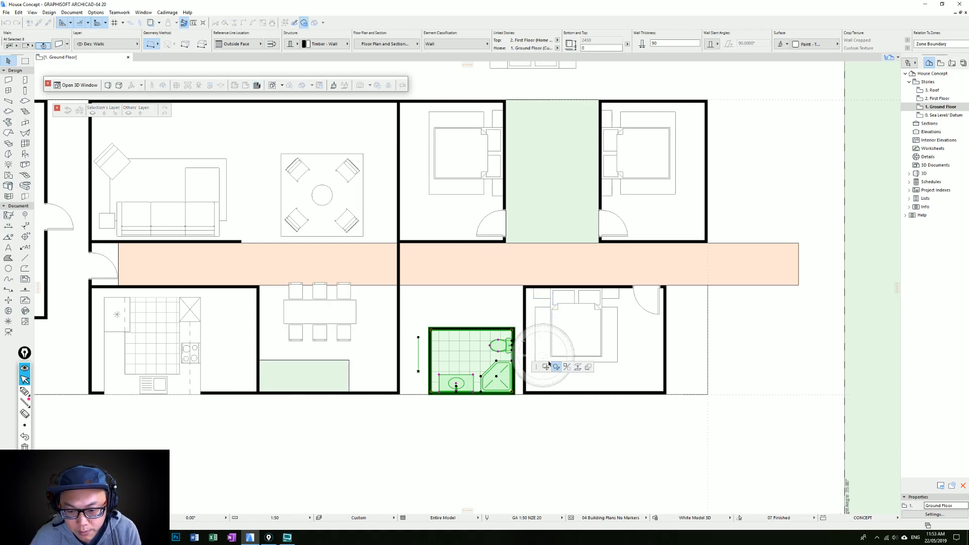
left_click(543, 367)
left_click(492, 331)
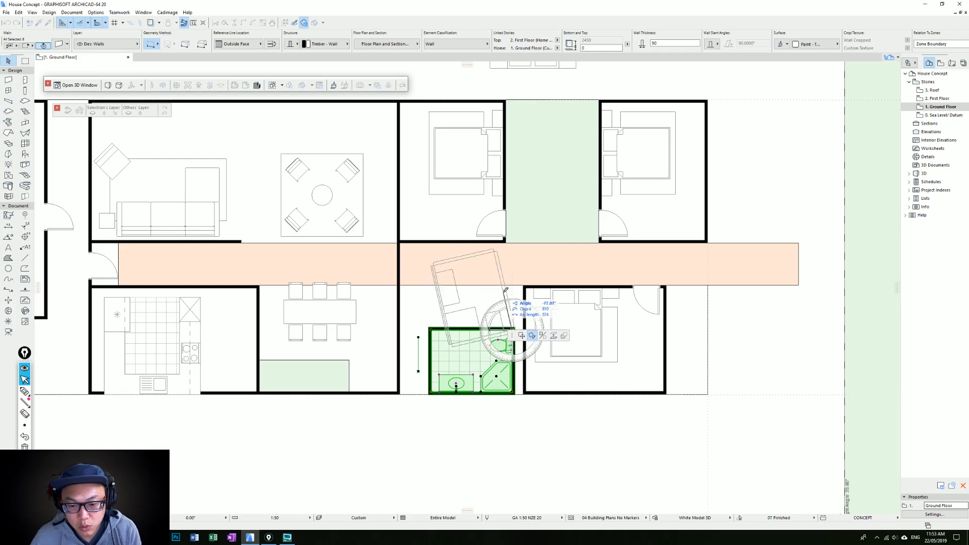
left_click(513, 301)
Move the rotated bathroom below the orange strip, against the lower bedroom's left wall.
left_click_drag(452, 332, 436, 358)
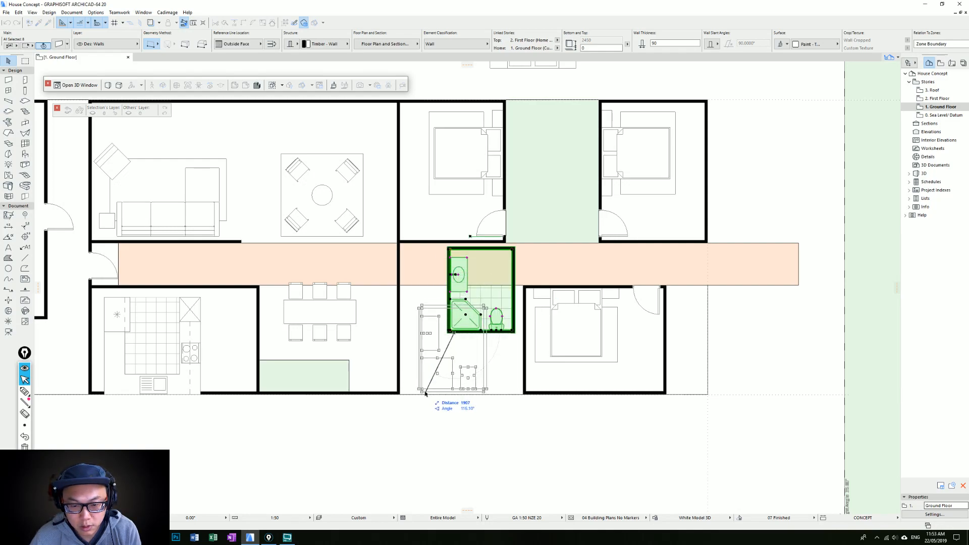
left_click(492, 398)
left_click_drag(493, 398, 523, 374)
scroll(545, 303, "down", 2)
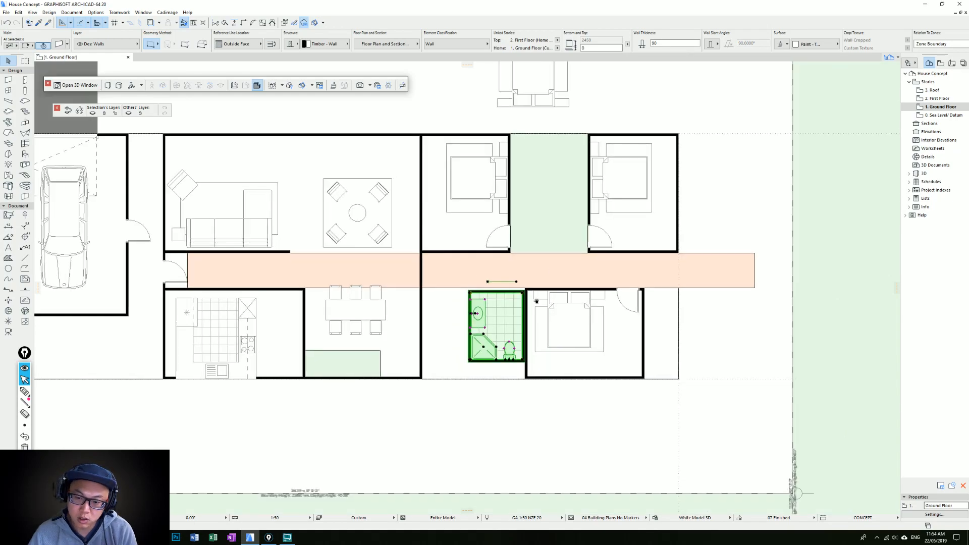
Move the bathroom left along the orange strip's lower edge until it meets the living zone's right-hand wall.
scroll(532, 343, "up", 1)
left_click_drag(451, 313, 436, 317)
left_click_drag(499, 315, 482, 315)
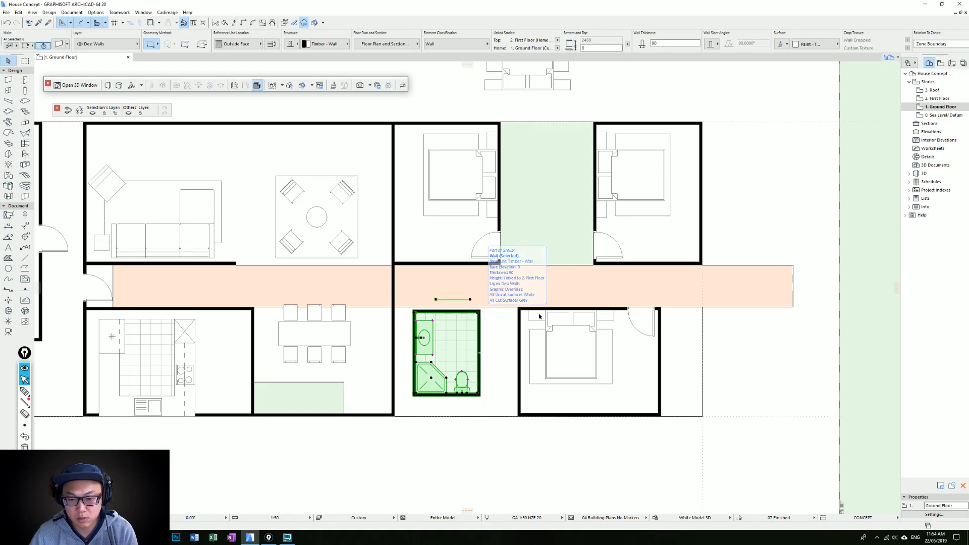
scroll(509, 328, "down", 2)
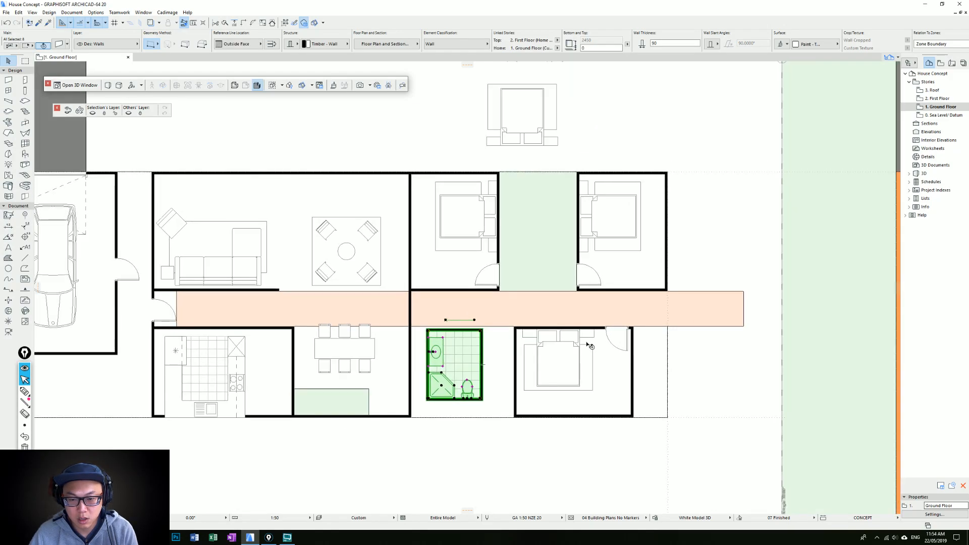
scroll(439, 419, "up", 2)
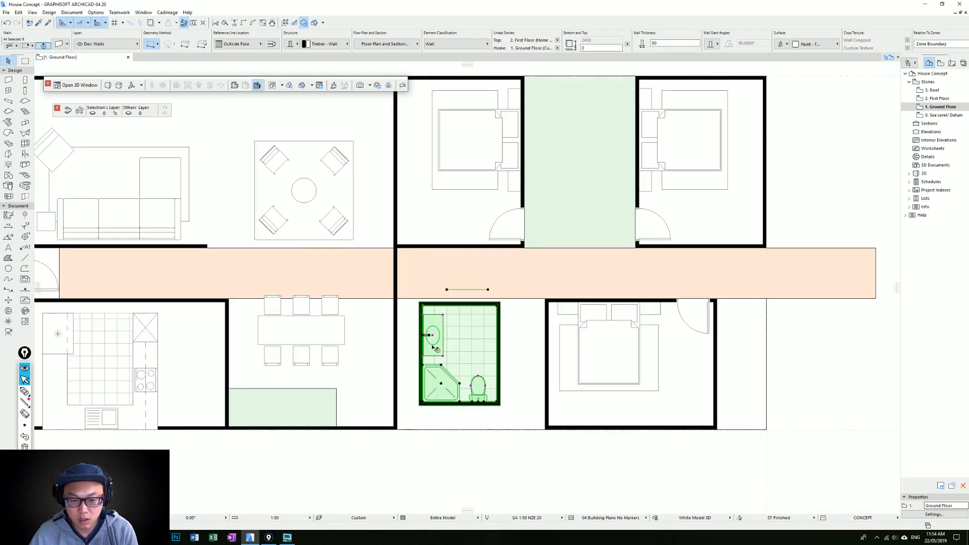
left_click(422, 299)
key("ctrl+d")
left_click(423, 299)
left_click(398, 300)
scroll(410, 329, "down", 1)
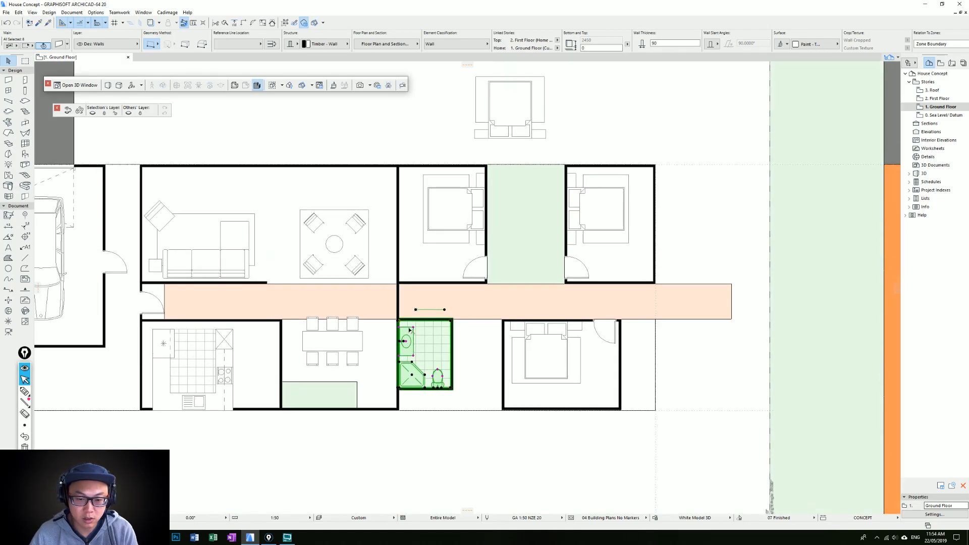
Move the bathroom slightly right along the orange strip's lower edge, away from the living zone's right-hand wall.
middle_click_drag(433, 348, 427, 358)
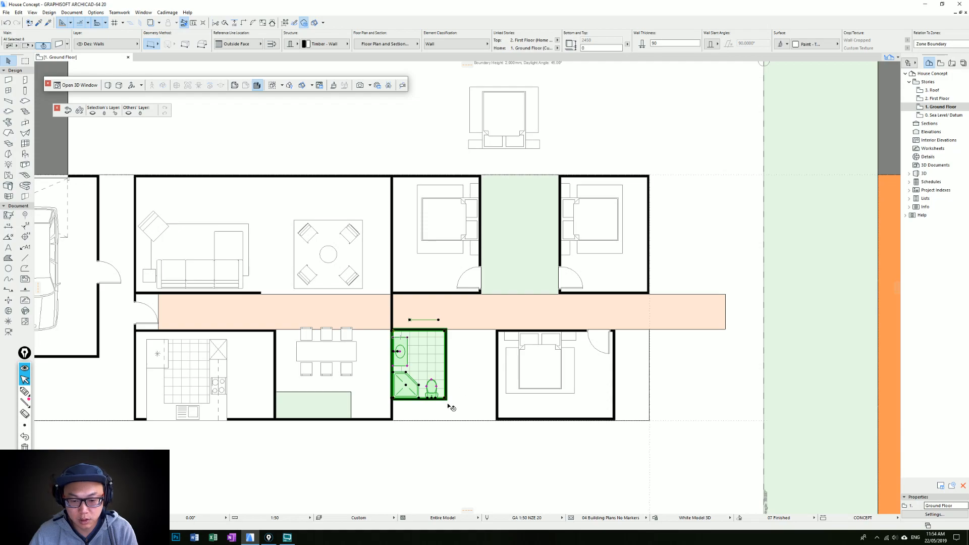
scroll(454, 393, "up", 1)
left_click_drag(463, 380, 477, 379)
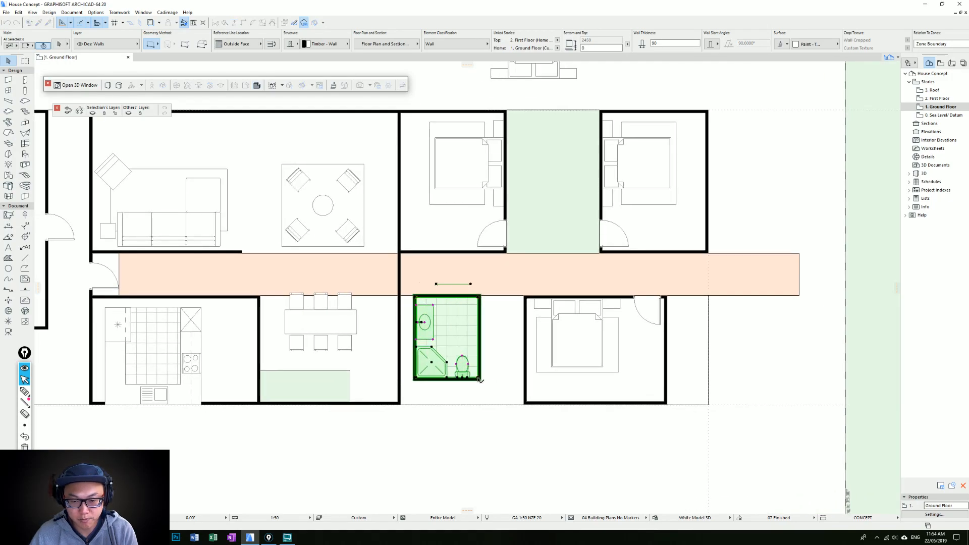
middle_click_drag(544, 295, 509, 324)
scroll(510, 324, "down", 3)
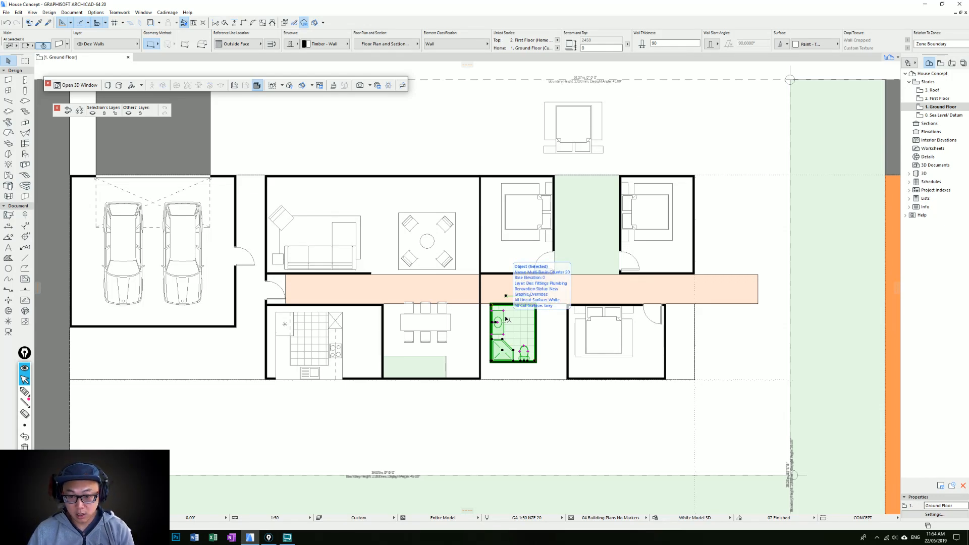
scroll(757, 245, "up", 1)
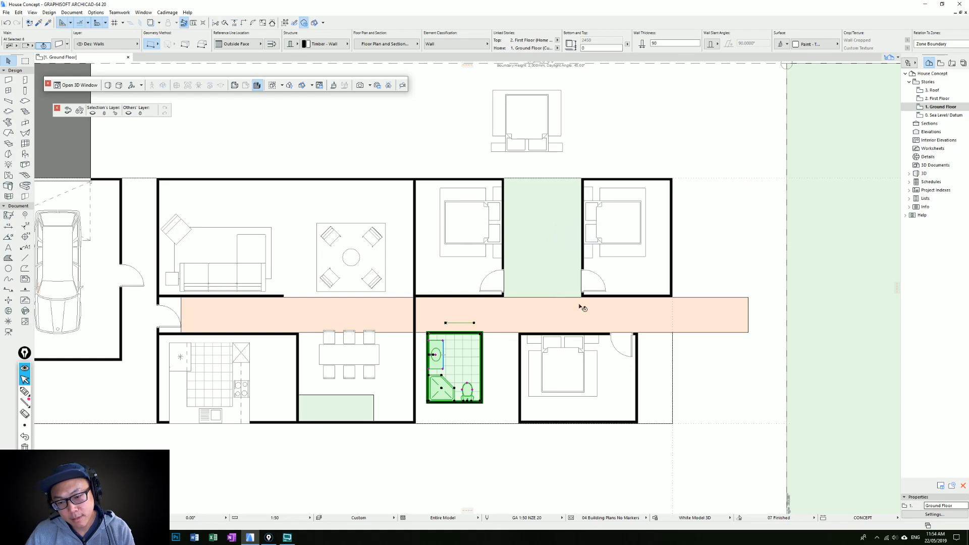
scroll(525, 233, "down", 2)
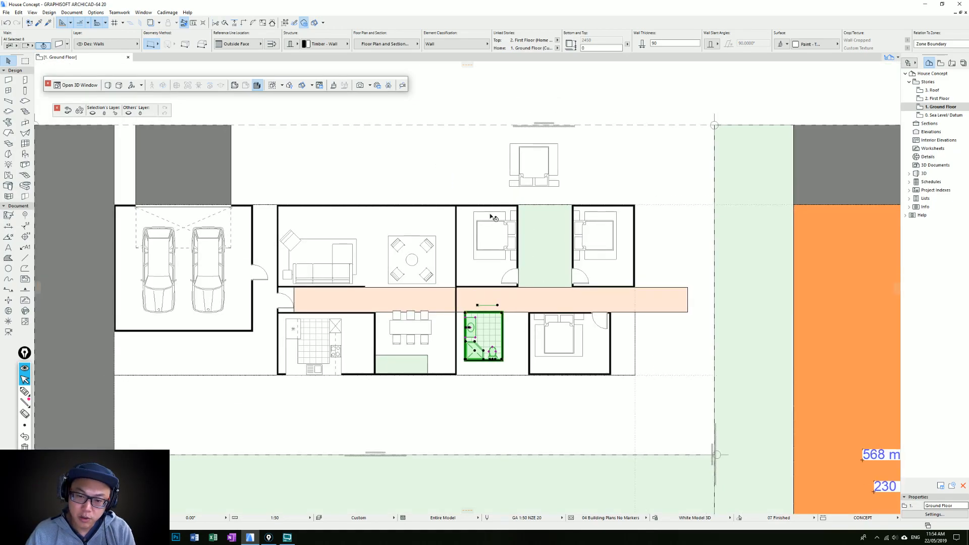
scroll(539, 262, "up", 2)
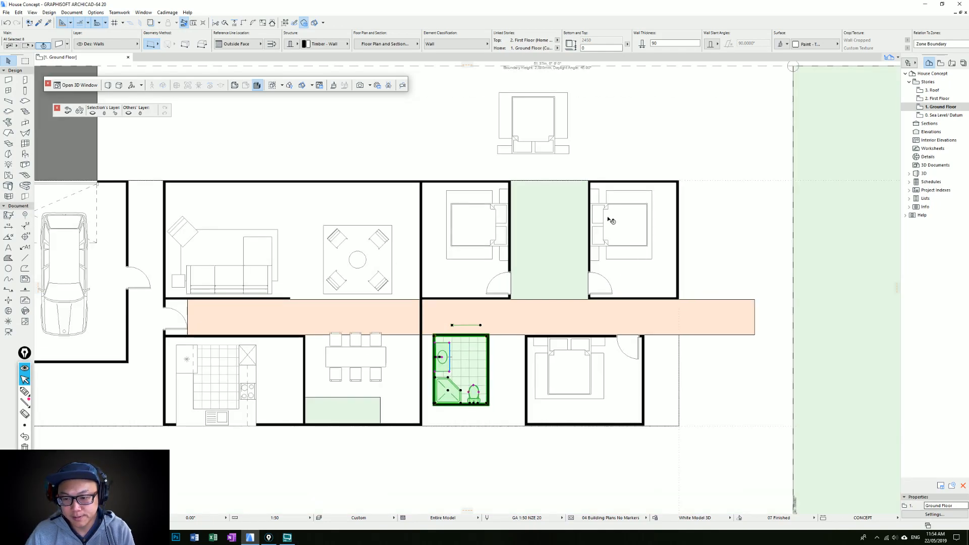
Rotate the upper-left bedroom's walls, door and bed together counter-clockwise by 90°.
left_click(487, 299)
left_click(488, 236)
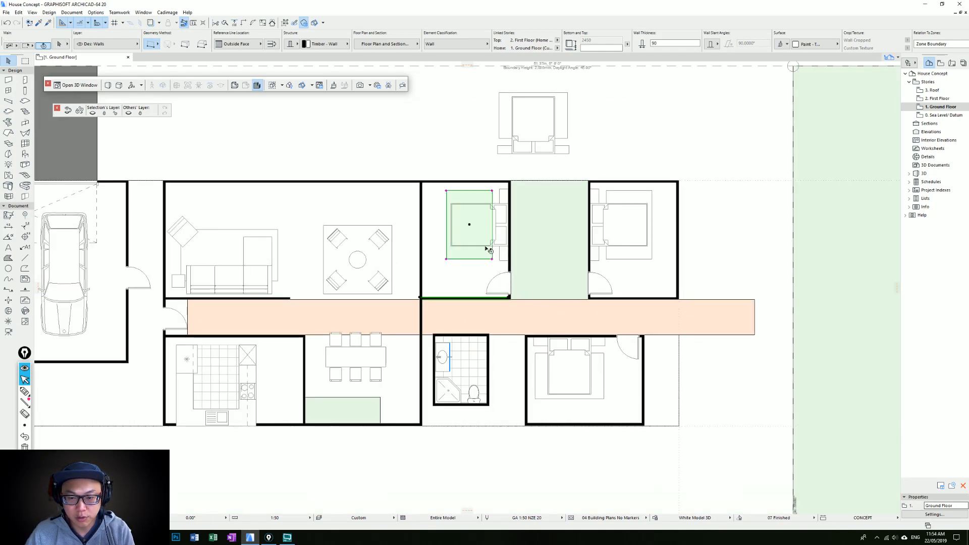
left_click(484, 183, "shift")
left_click(423, 195, "shift")
left_click(423, 196, "shift")
left_click(508, 181)
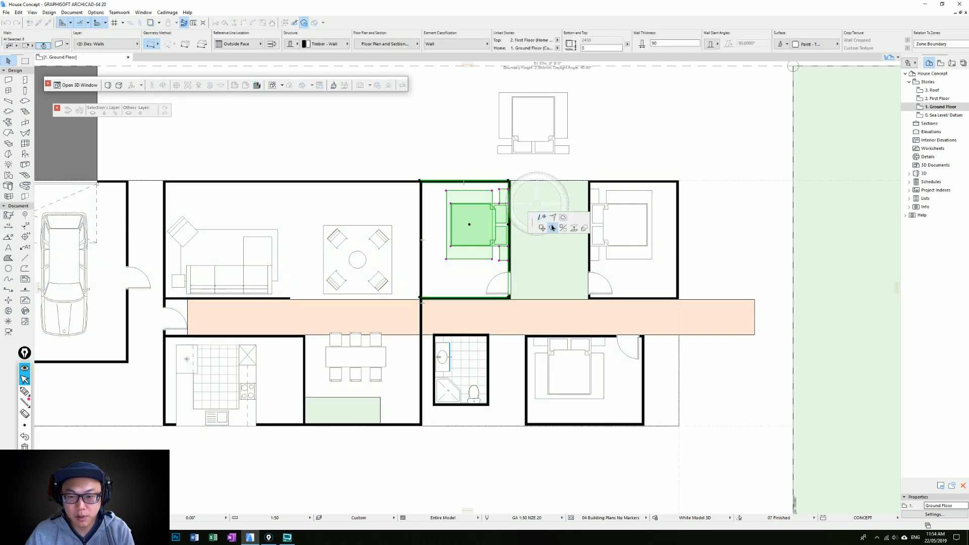
left_click(472, 241)
left_click(472, 202)
left_click(390, 240)
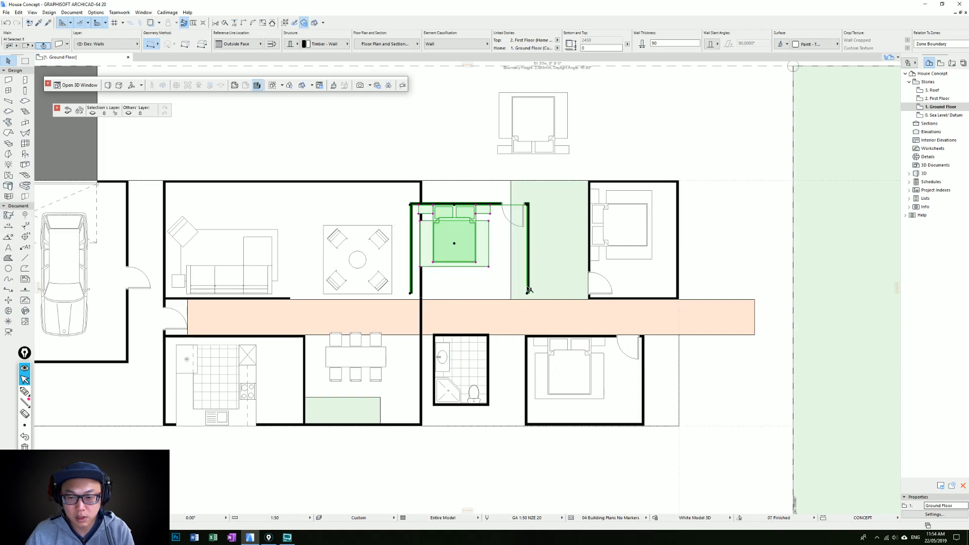
Move the rotated bedroom against the building's upper boundary and the living zone's right-hand wall.
left_click_drag(528, 292, 531, 301)
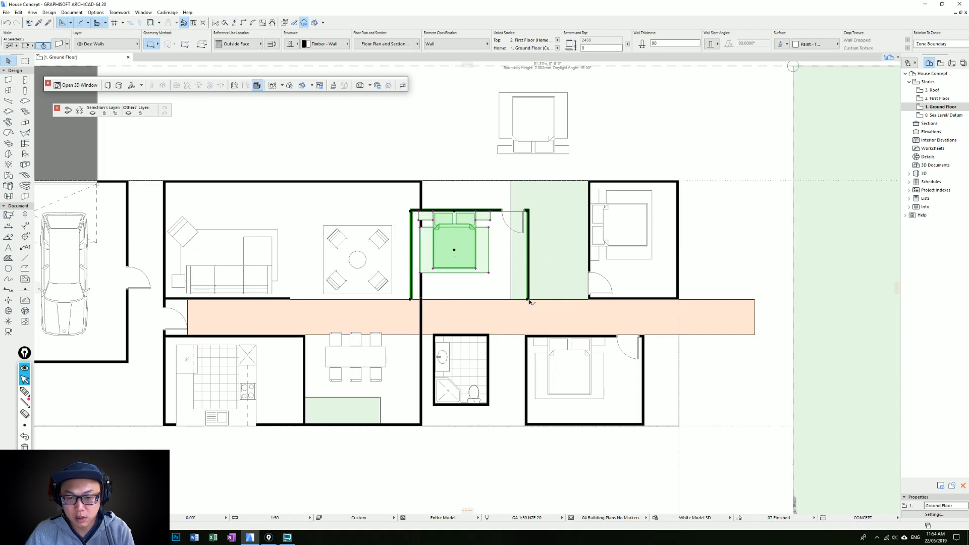
middle_click_drag(439, 281, 536, 289)
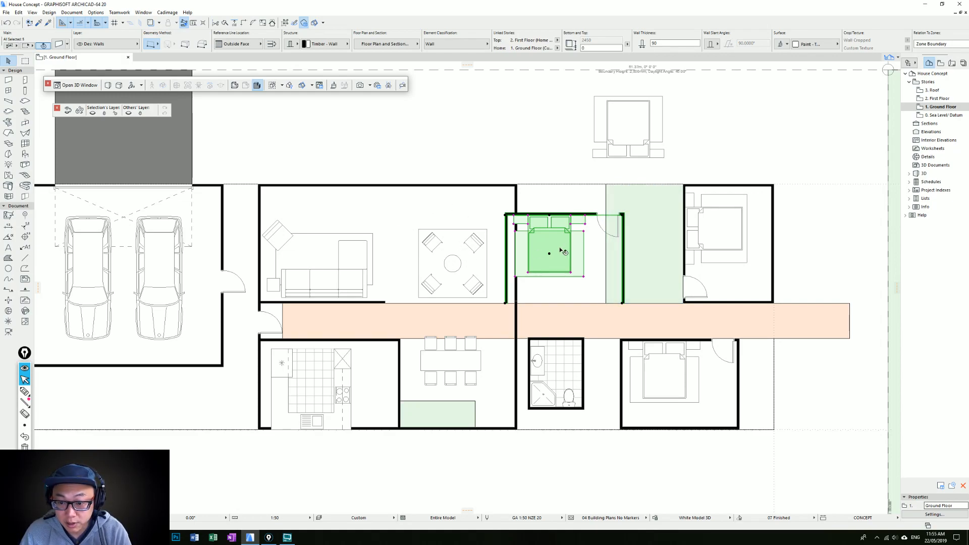
middle_click_drag(666, 251, 619, 282)
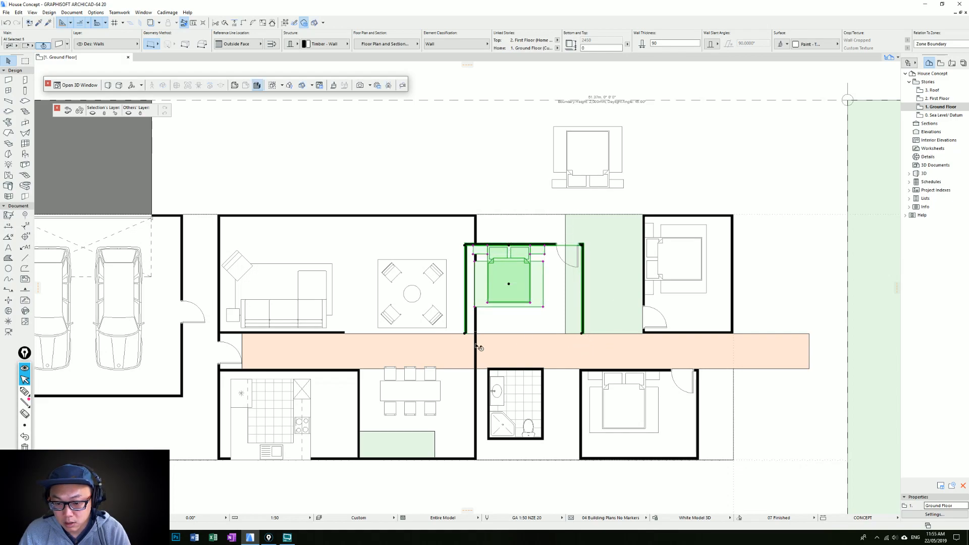
left_click_drag(583, 331, 588, 305)
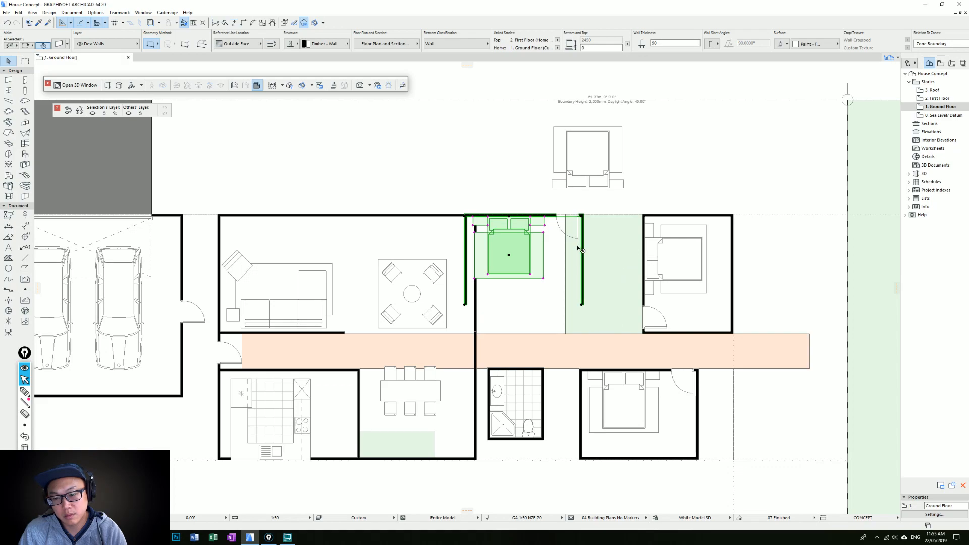
left_click_drag(465, 217, 477, 221)
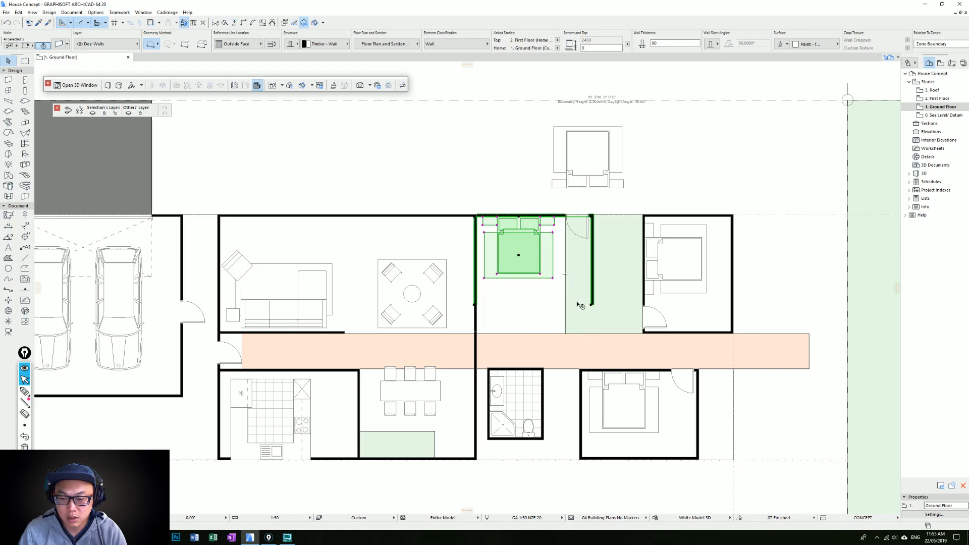
middle_click_drag(635, 281, 613, 283)
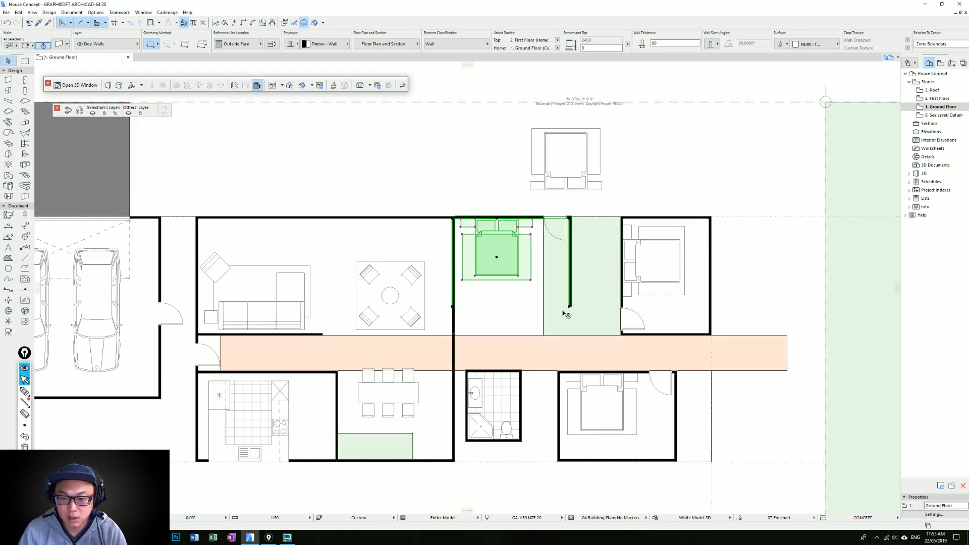
Narrow the green zone between the upper bedrooms by offsetting its left edge to the rotated bedroom's right wall.
middle_click_drag(665, 252, 604, 245)
key("Escape")
left_click(484, 245)
left_click(483, 246)
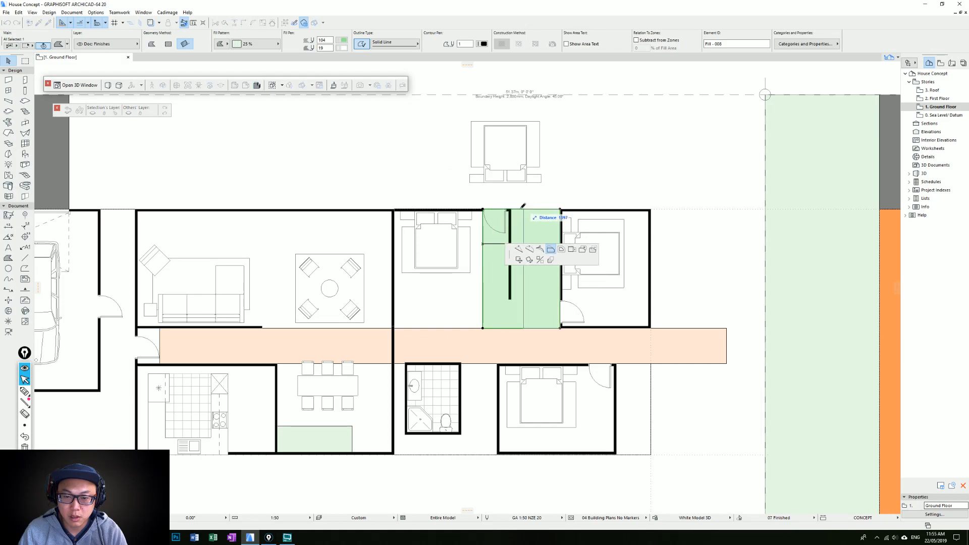
left_click(511, 253)
middle_click_drag(484, 266, 520, 259)
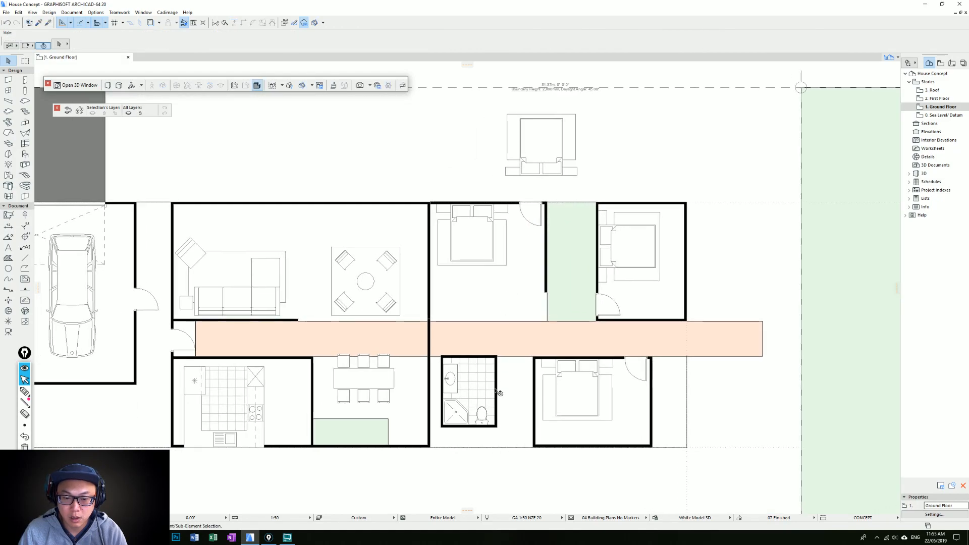
Create a copy of the bathroom's walls, fixtures and tiled floor, rotated clockwise by 90°.
left_click(485, 412)
left_click(483, 412, "shift")
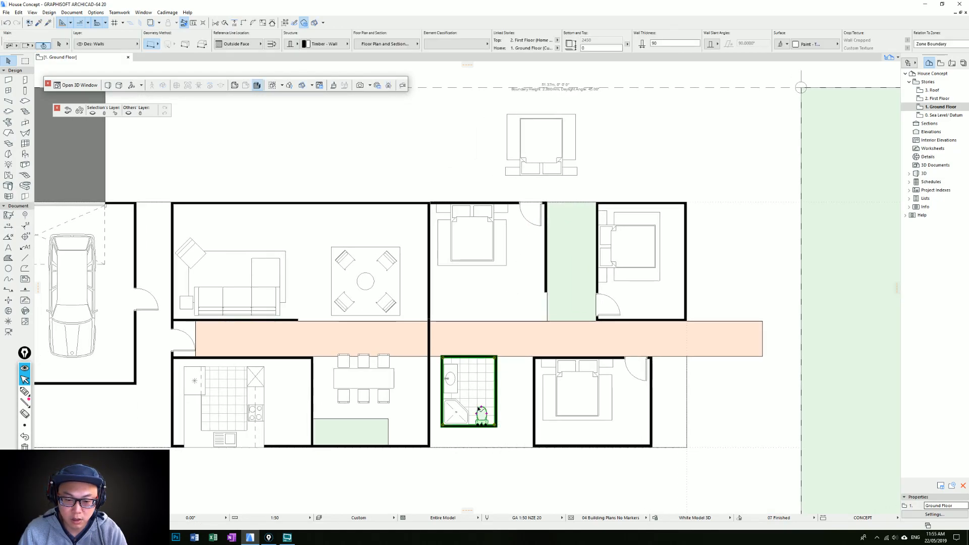
left_click(456, 410, "shift")
left_click(458, 392, "shift")
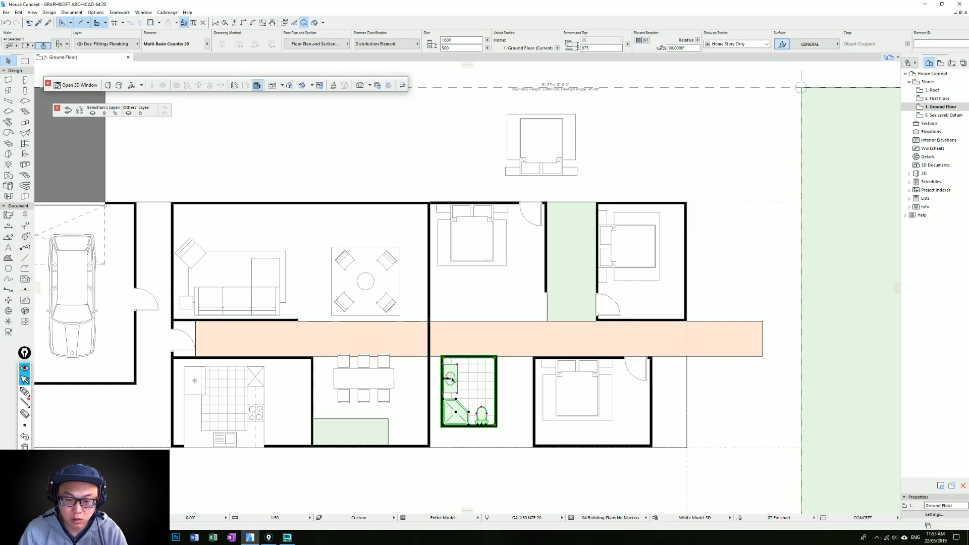
left_click(450, 378)
key("Escape")
left_click(489, 392, "shift")
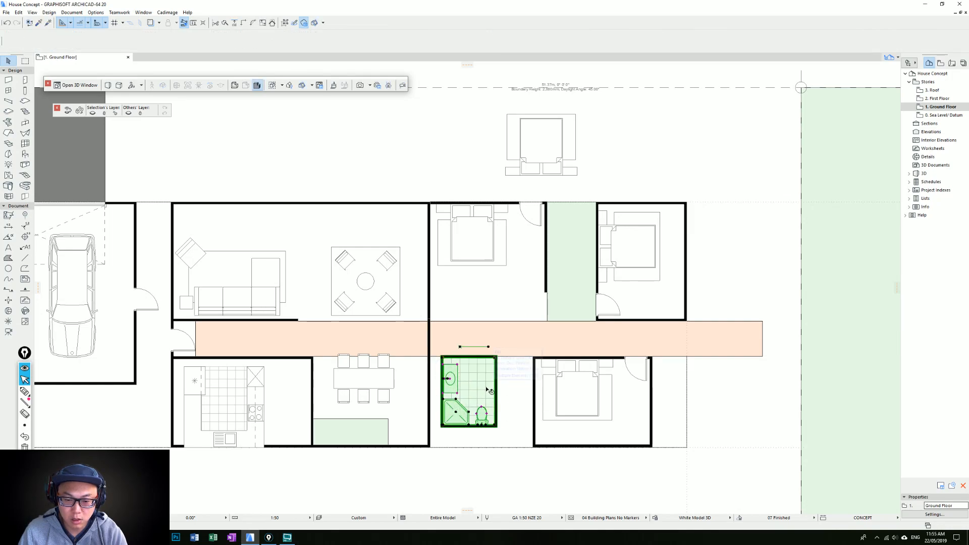
left_click(497, 391)
left_click(476, 392)
left_click(475, 364)
left_click(530, 390)
Move the rotated bathroom copy below the upper-left bedroom's bed, against the green zone's left edge and overlapping the orange strip.
left_click(521, 414)
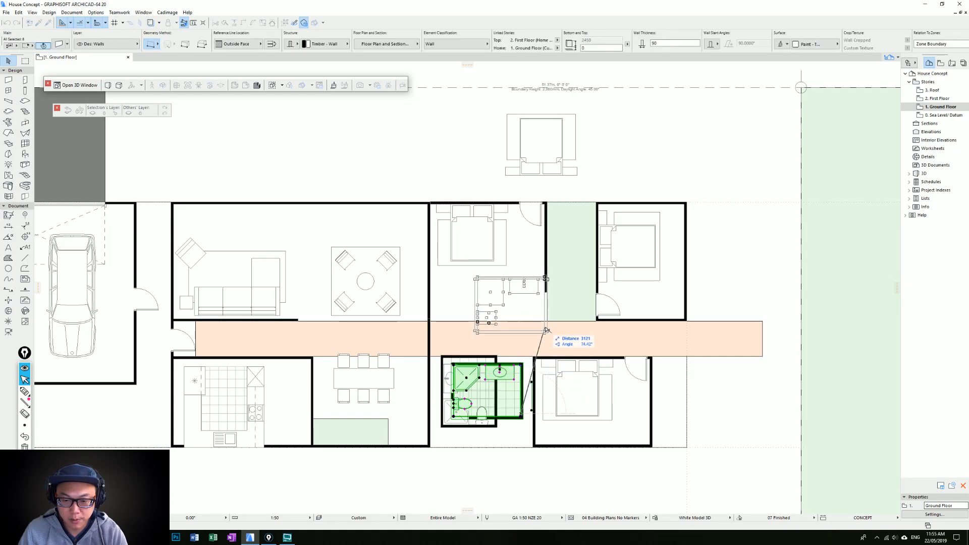
left_click(546, 331)
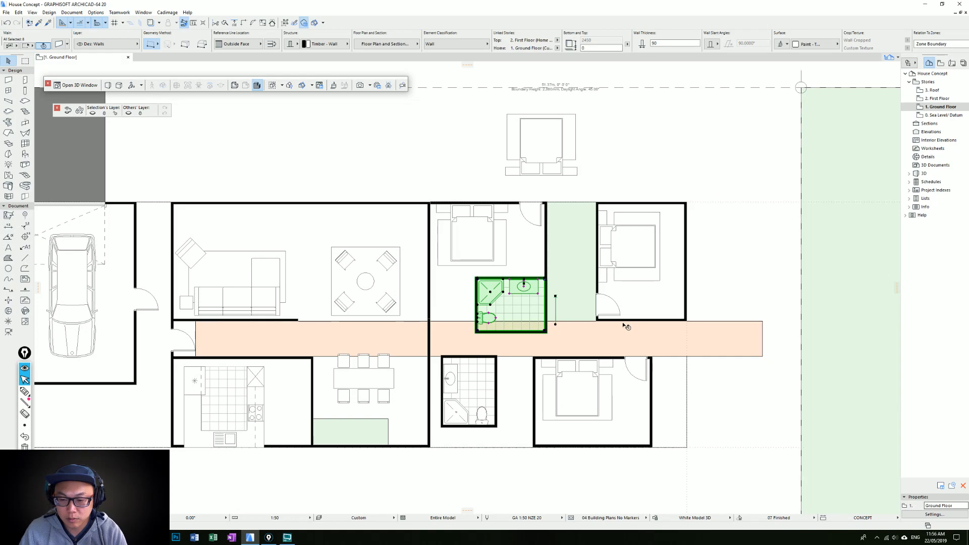
key("Escape")
Offset the orange strip's upper edge down to the lower wall of the new bathroom.
left_click(560, 322)
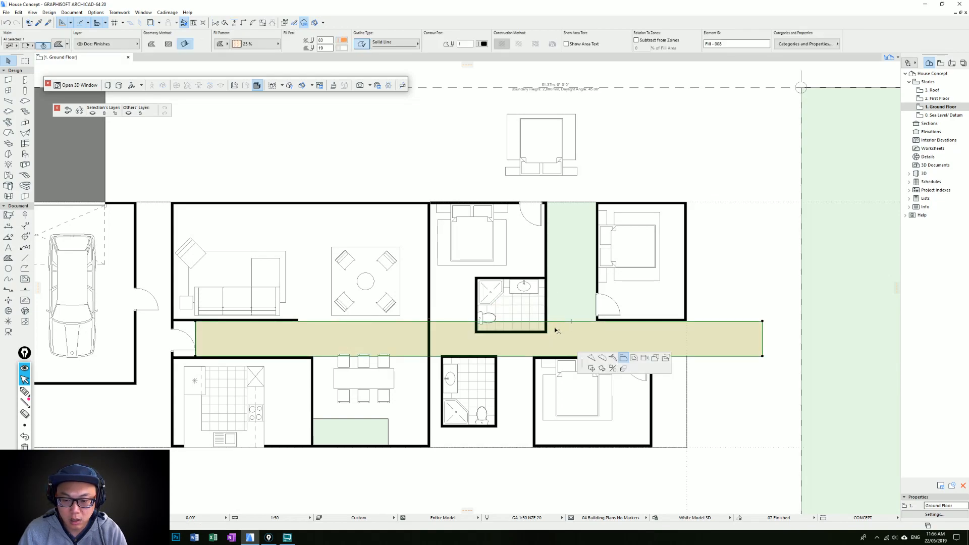
left_click(558, 334)
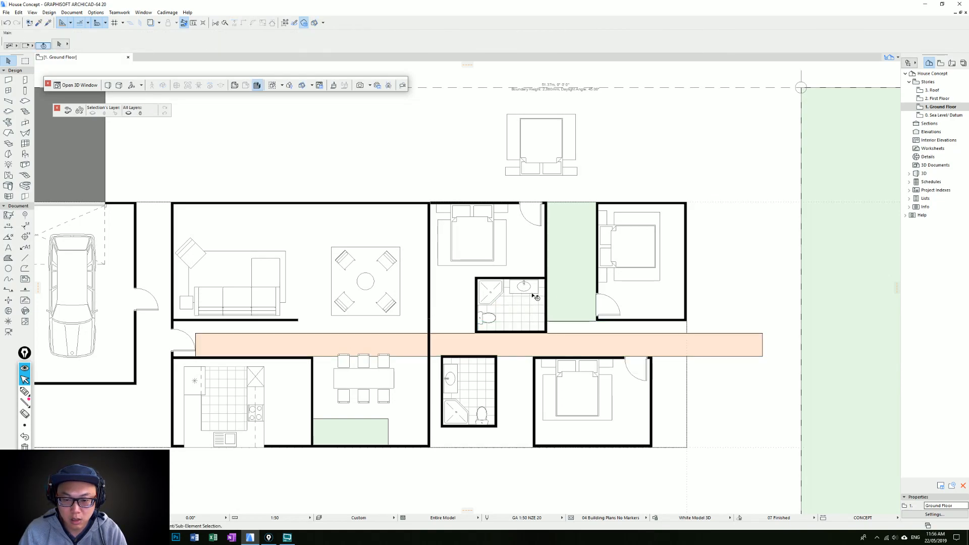
Shift the living zone's right-hand wall left beside the dining furniture and delete the wall left at its old position.
middle_click_drag(433, 291, 497, 283)
left_click(499, 275)
left_click_drag(498, 277, 475, 282)
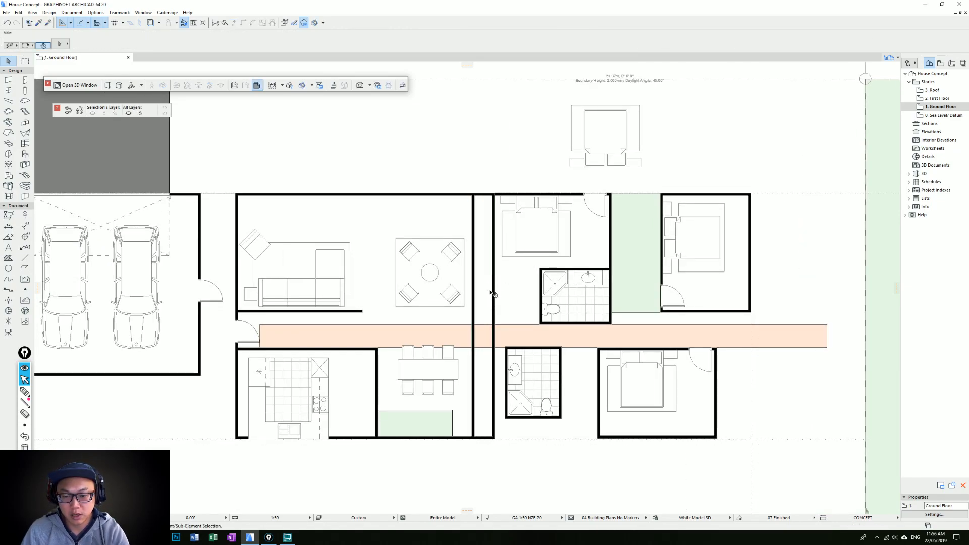
left_click(497, 309)
left_click(497, 308)
key("Delete")
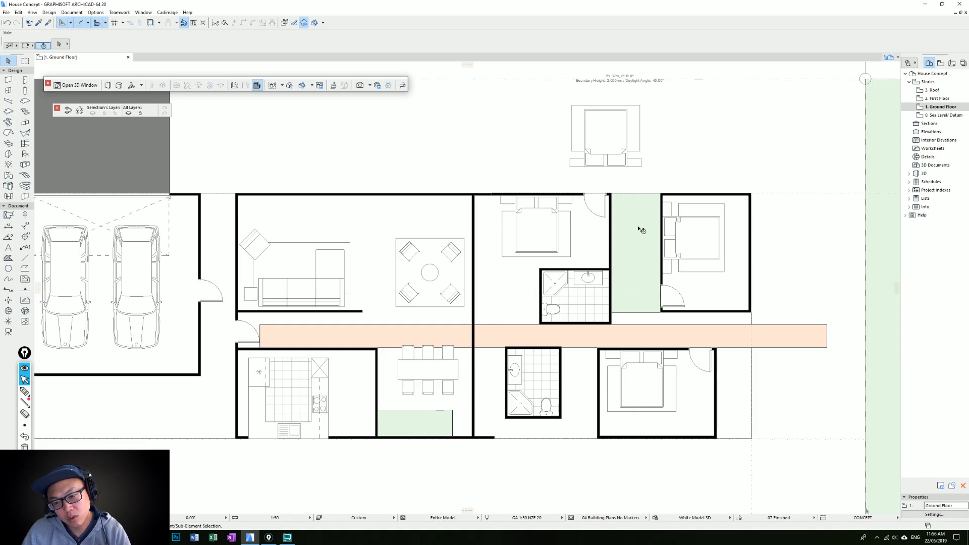
Examine the revised layout of the bedrooms, two bathrooms, green zone and hallway strip across the floor plan.
middle_click_drag(591, 284, 579, 303)
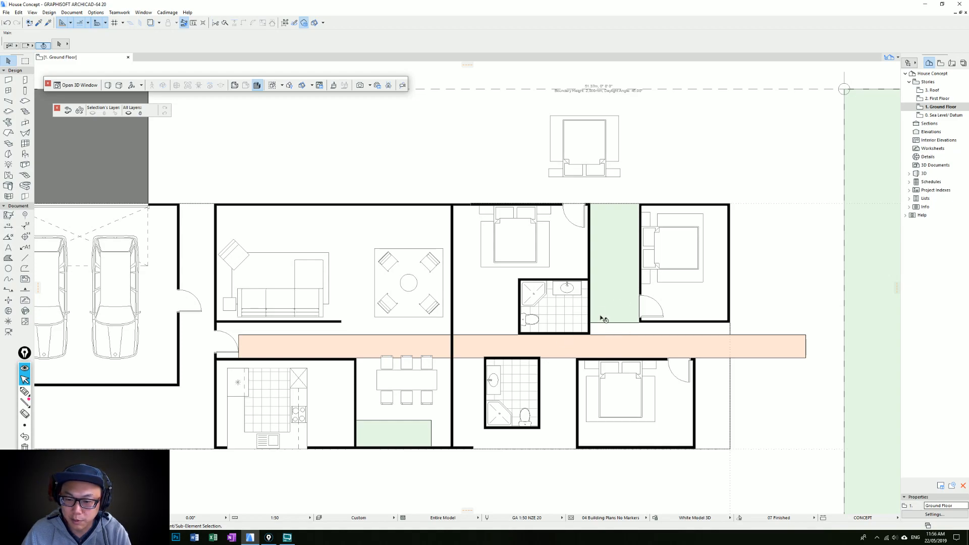
scroll(654, 307, "down", 2)
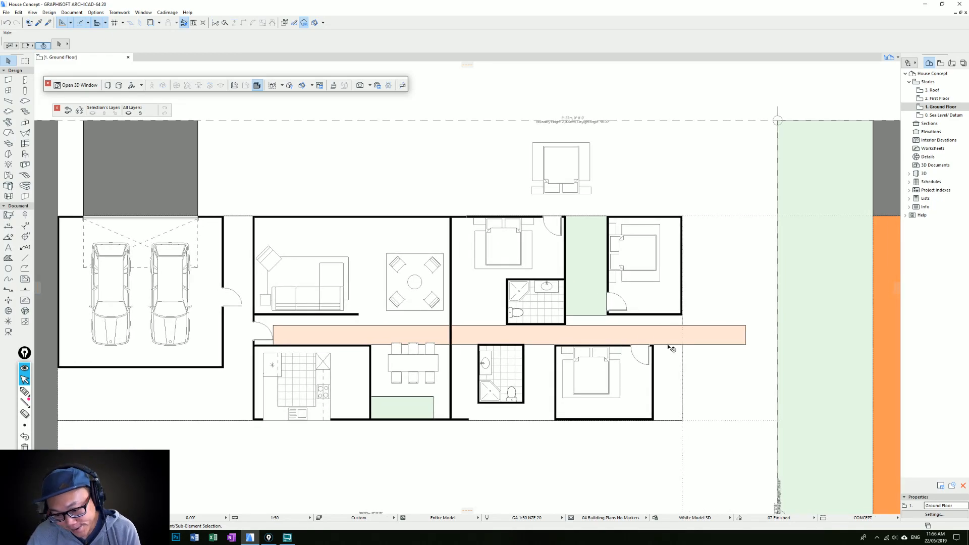
scroll(674, 348, "up", 2)
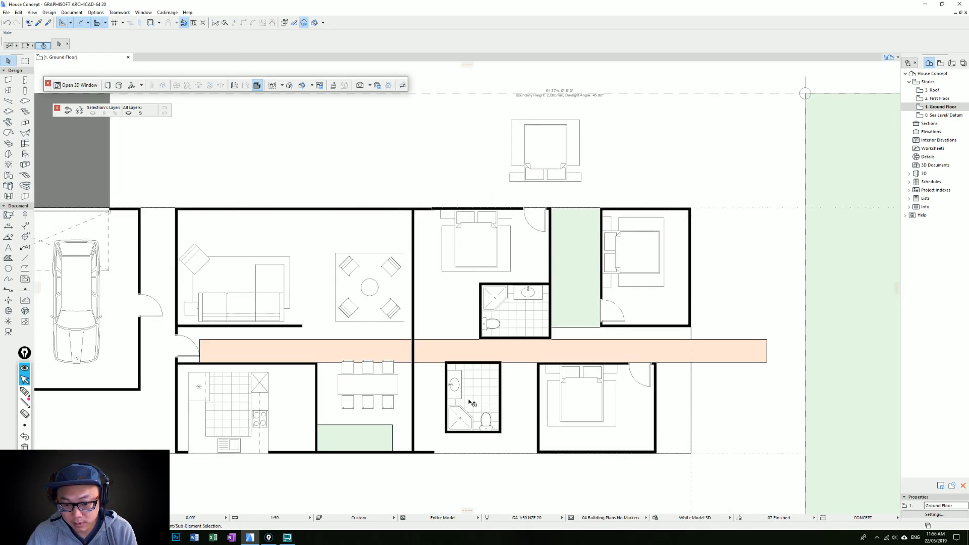
scroll(443, 327, "down", 2)
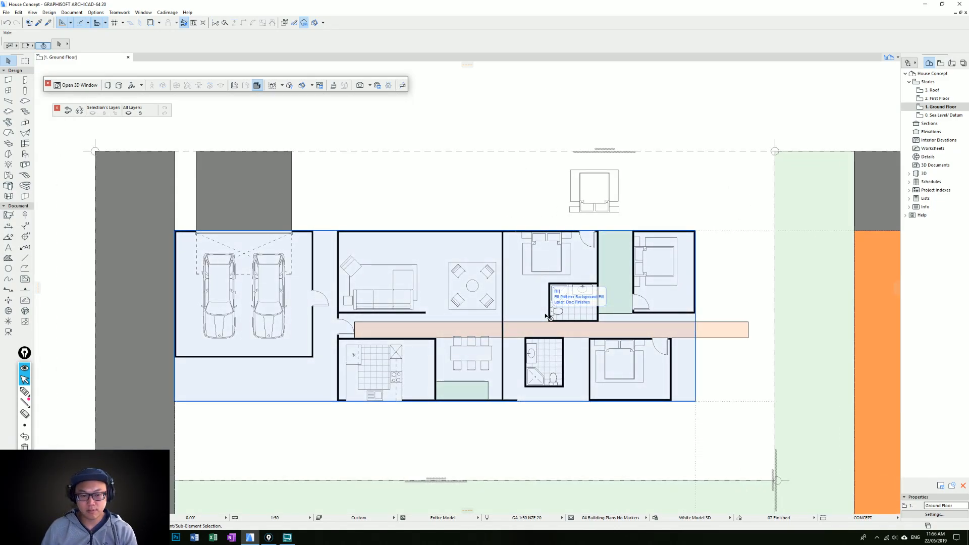
middle_click_drag(437, 350, 483, 339)
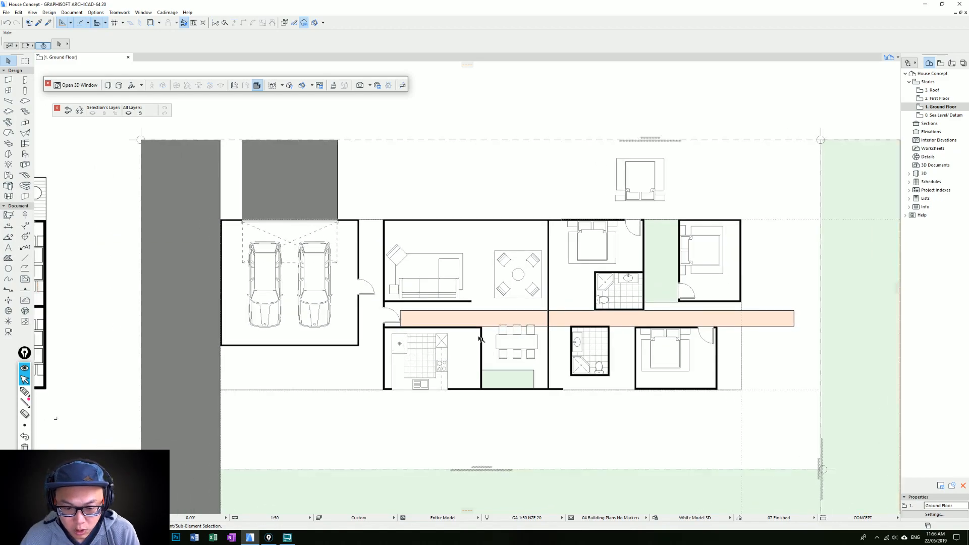
middle_click_drag(469, 389, 513, 392)
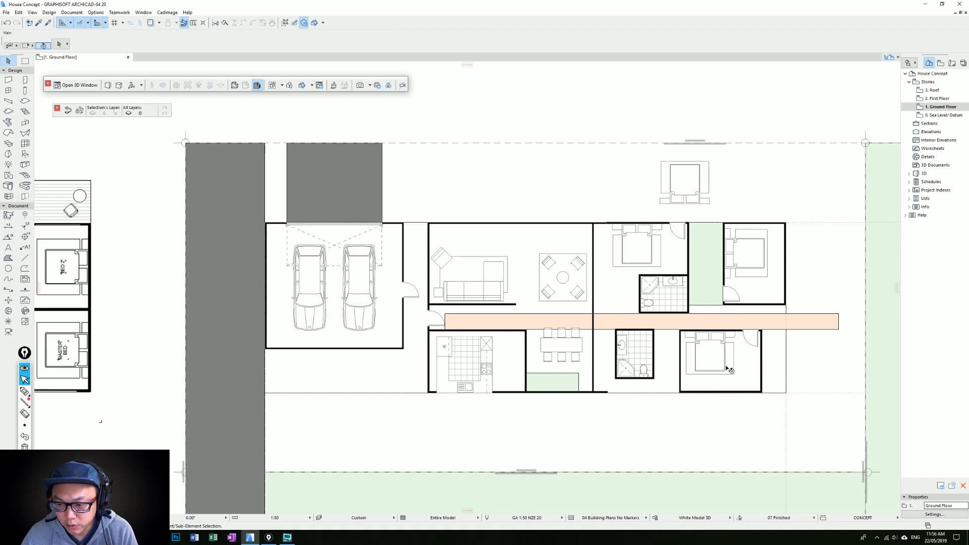
scroll(740, 372, "up", 2)
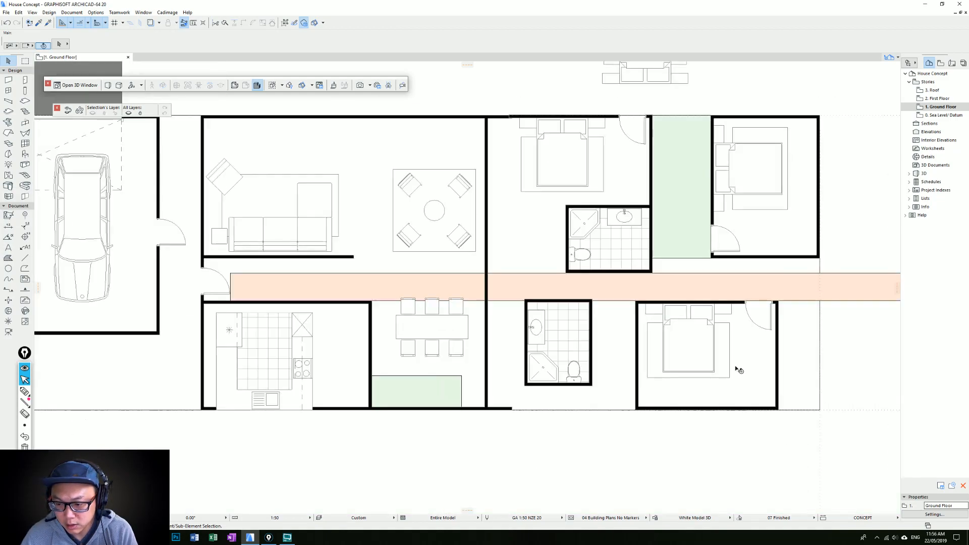
middle_click_drag(740, 372, 649, 368)
scroll(648, 363, "down", 2)
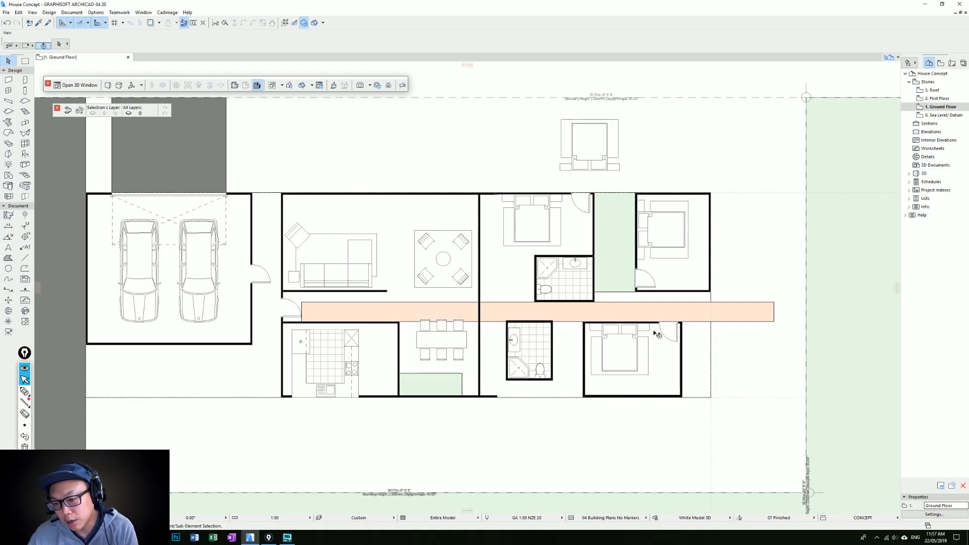
middle_click_drag(670, 352, 544, 348)
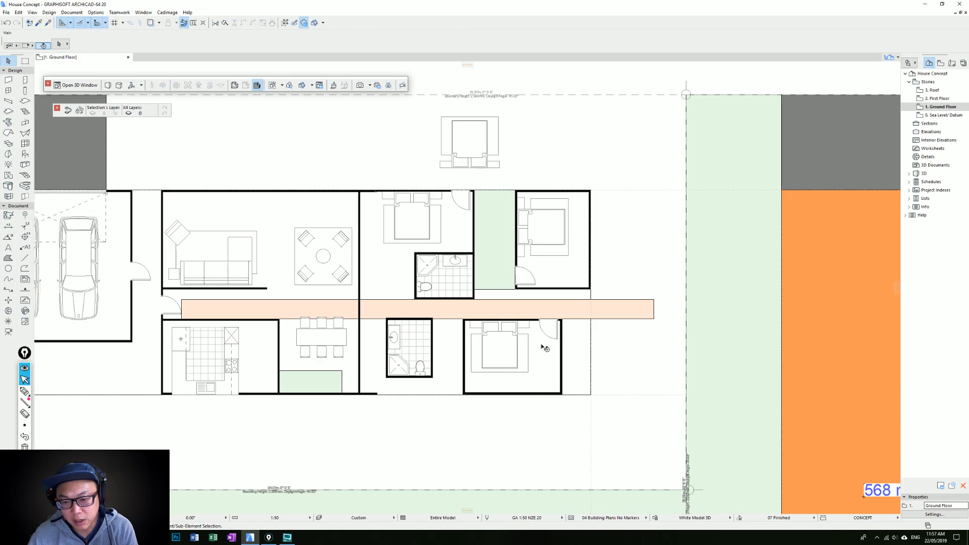
Review how the bedrooms, bathrooms, green zone and hallway strip relate to the living area and garage.
middle_click_drag(537, 388, 514, 419)
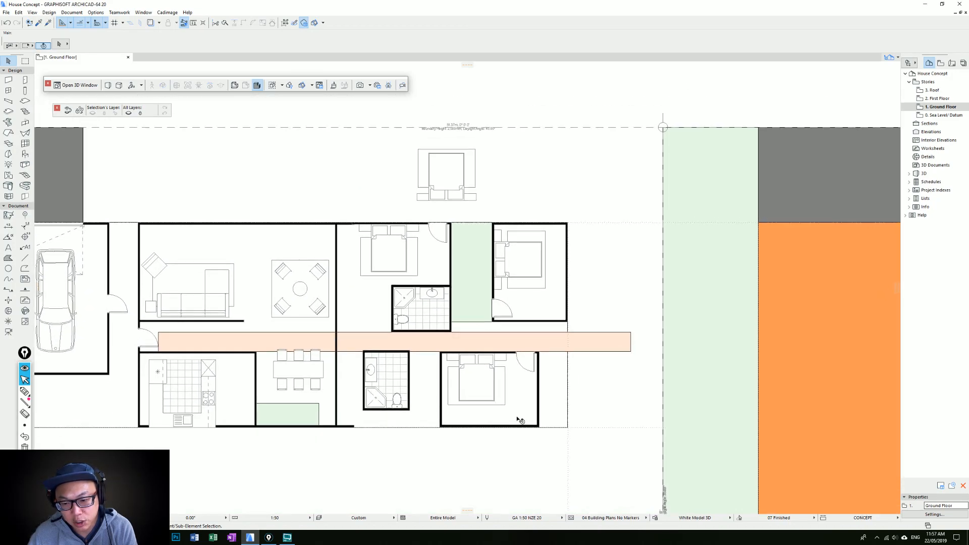
middle_click_drag(483, 359, 573, 333)
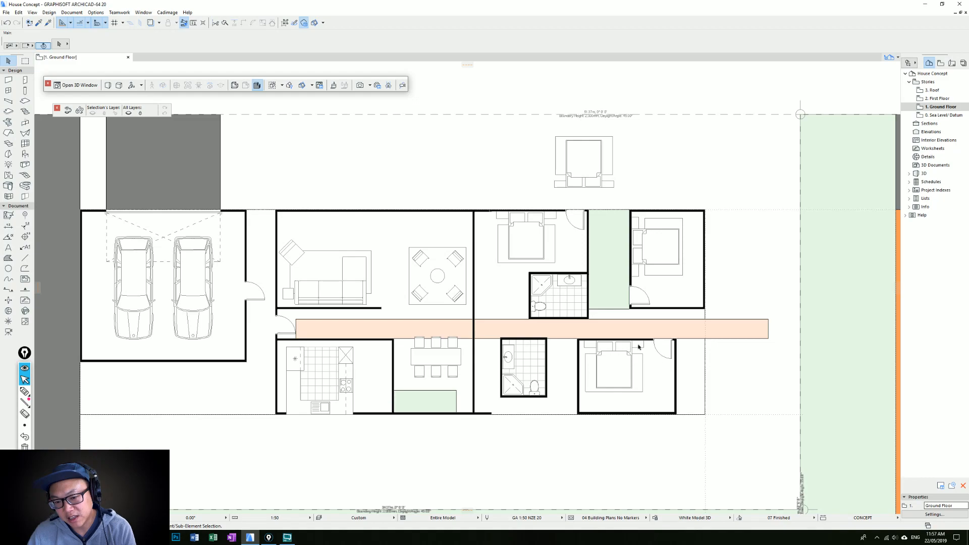
middle_click_drag(433, 343, 441, 306)
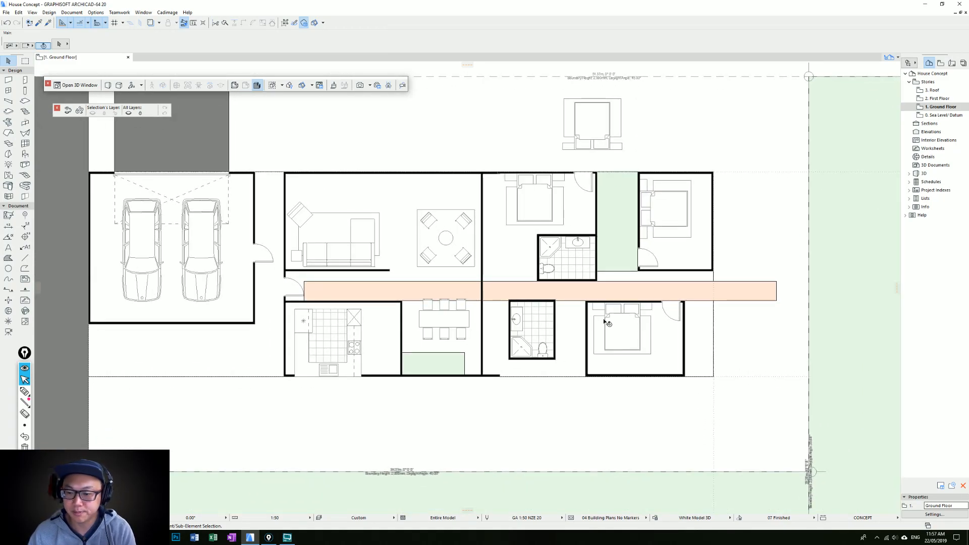
middle_click_drag(611, 320, 579, 344)
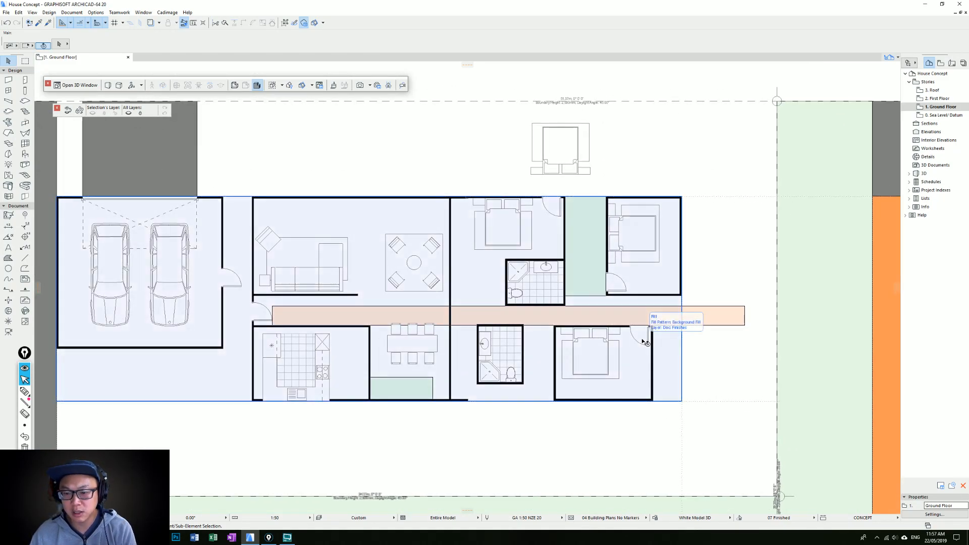
scroll(656, 286, "up", 1)
middle_click_drag(640, 328, 709, 330)
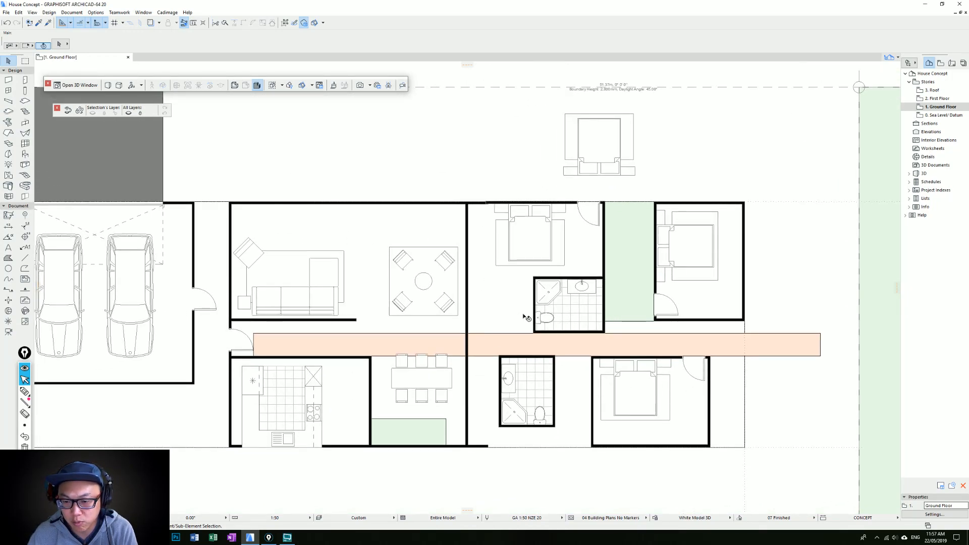
mouse_move(540, 317)
middle_mouse_down()
mouse_move(642, 317)
mouse_move(486, 297)
mouse_move(533, 303)
middle_mouse_up()
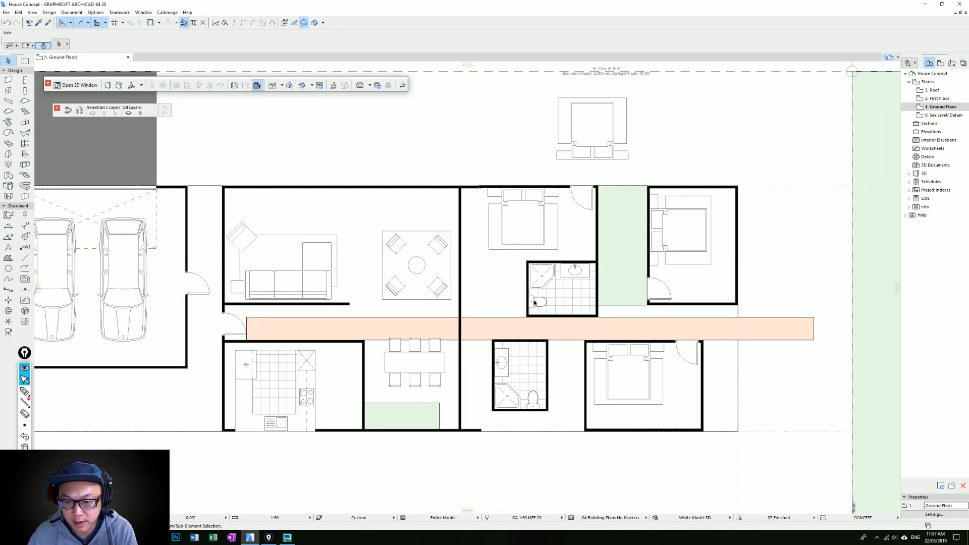
Compare the concept layout with the reference floor plan placed beside the site.
middle_click_drag(429, 300, 682, 275)
middle_click_drag(455, 359, 604, 340)
scroll(534, 374, "down", 5)
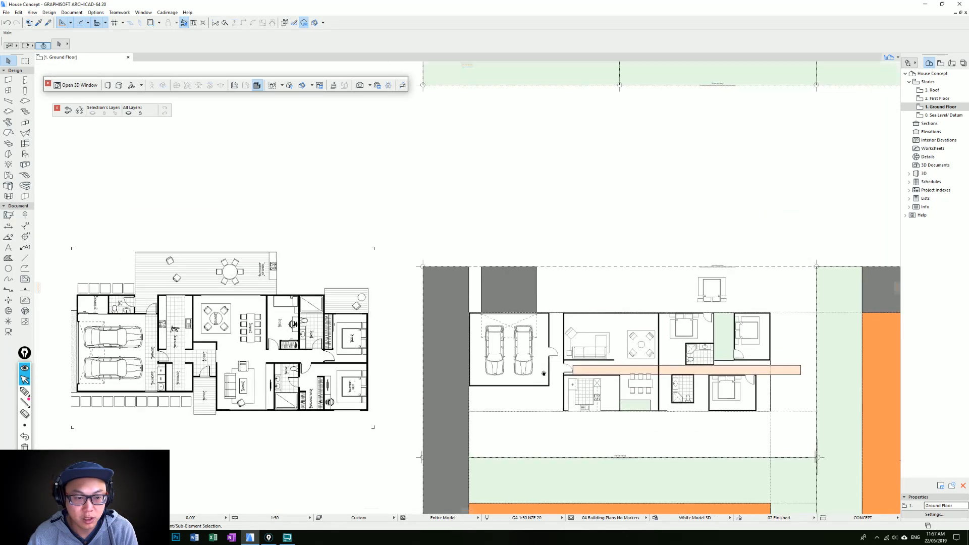
middle_click_drag(533, 374, 607, 362)
middle_click_drag(253, 386, 296, 376)
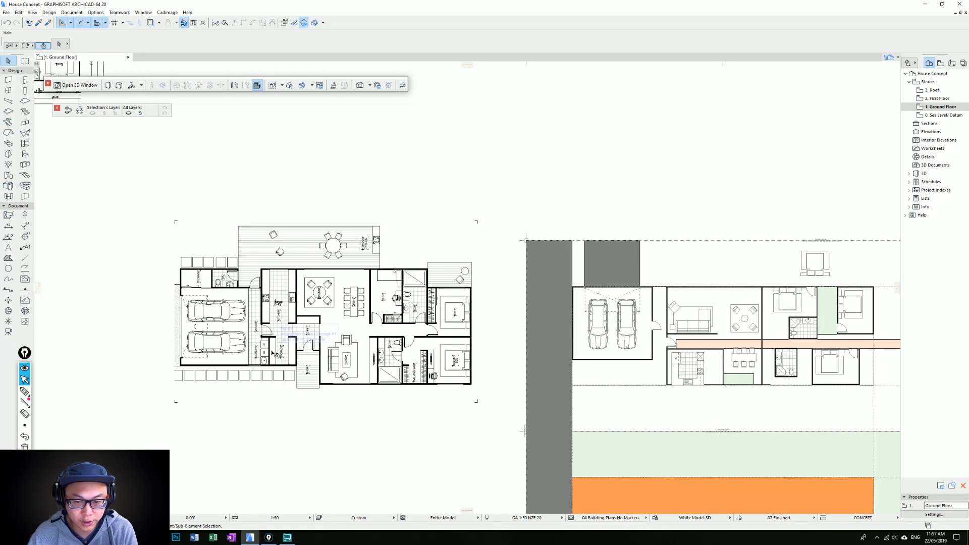
scroll(709, 328, "up", 4)
middle_click_drag(650, 319, 588, 311)
middle_click_drag(347, 373, 606, 346)
middle_click_drag(187, 332, 331, 320)
scroll(568, 285, "down", 3)
middle_click_drag(568, 285, 328, 293)
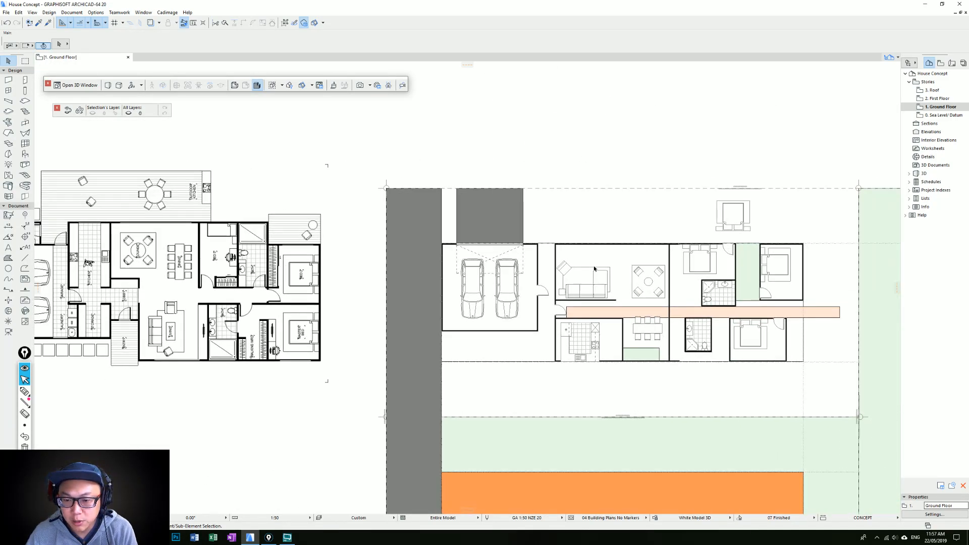
Offset the garage's right-hand wall 500 mm inward toward the cars.
left_click(539, 265)
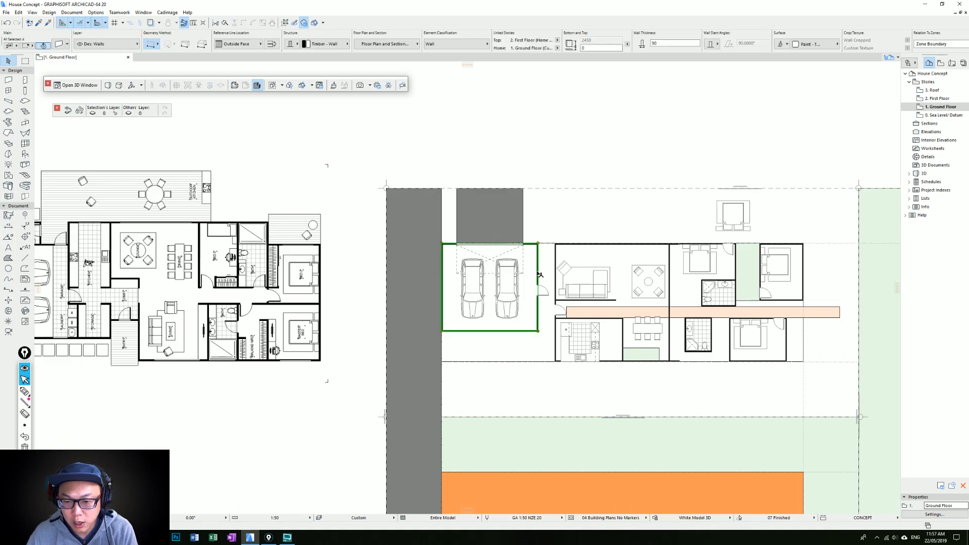
scroll(540, 267, "up", 4)
key("Escape")
left_click(538, 270, "shift")
left_click_drag(538, 270, 523, 270)
type("50")
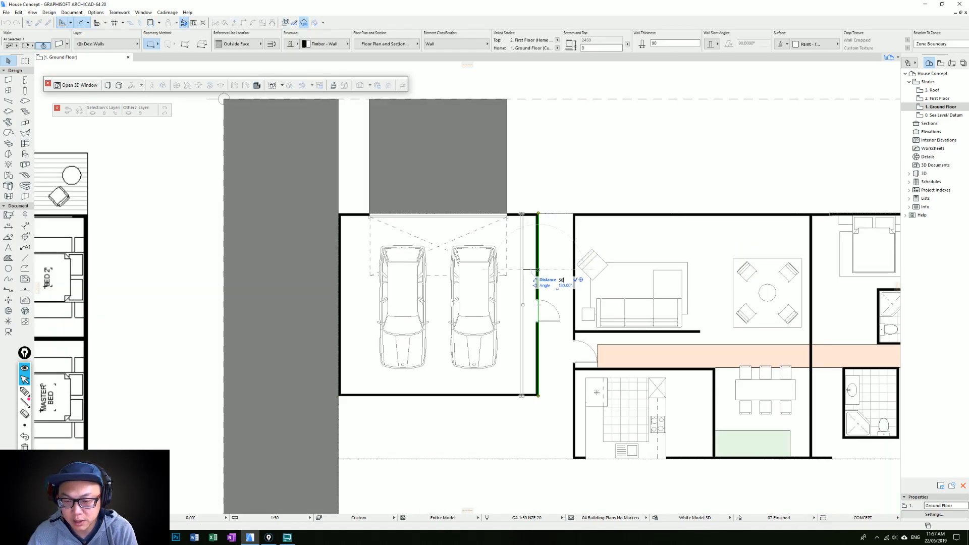
type("00")
key("Return")
key("Escape")
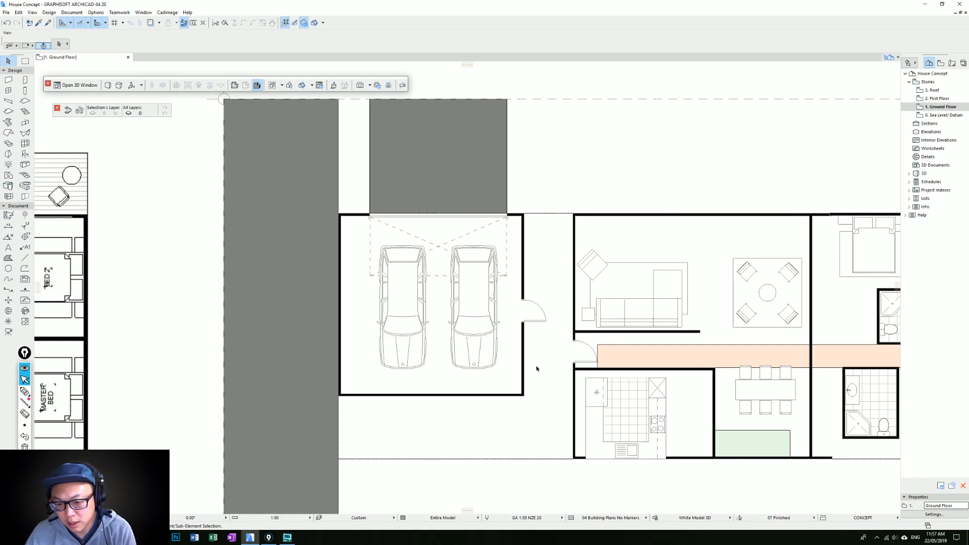
Draw a rectangular fill in the driveway's dark grey style across the garage-living gap, running up to the upper site boundary.
scroll(550, 217, "down", 3)
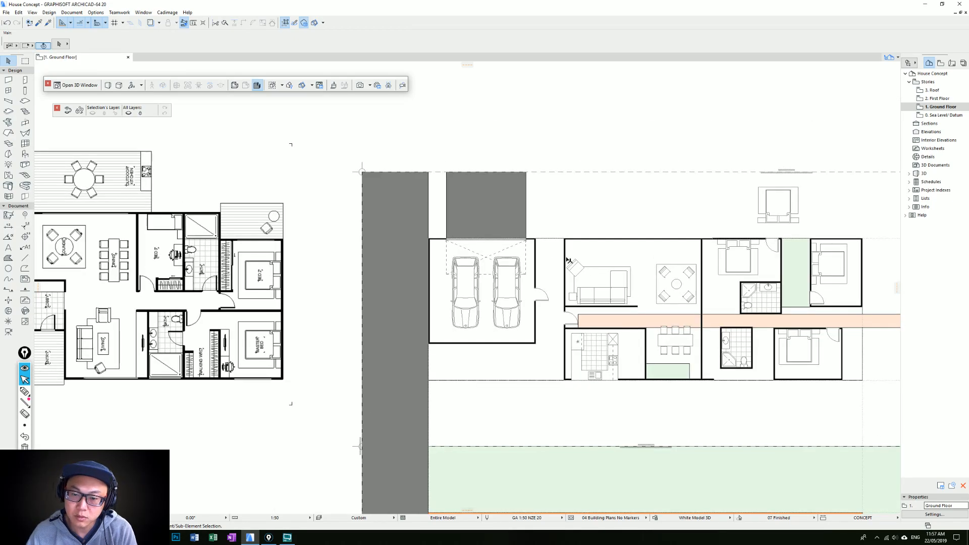
scroll(566, 257, "up", 2)
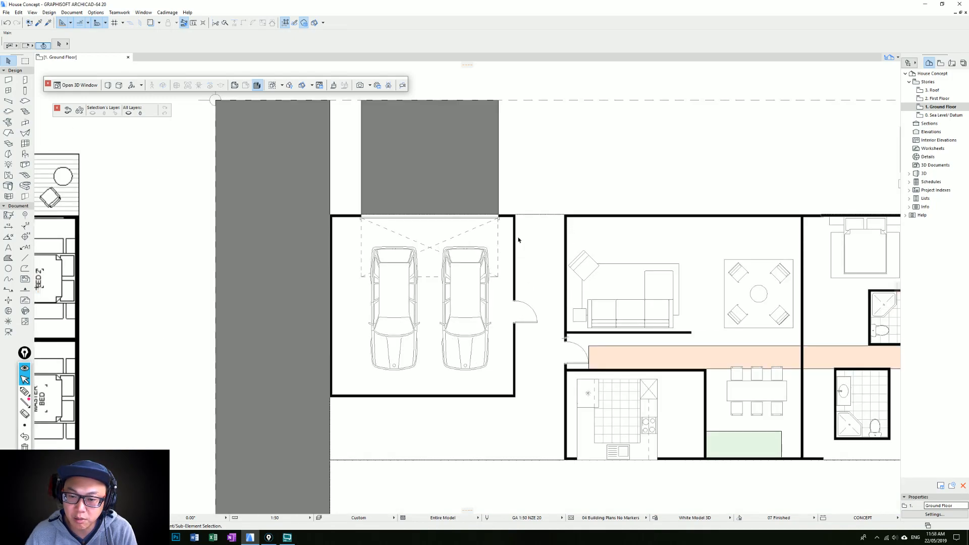
scroll(524, 278, "down", 4)
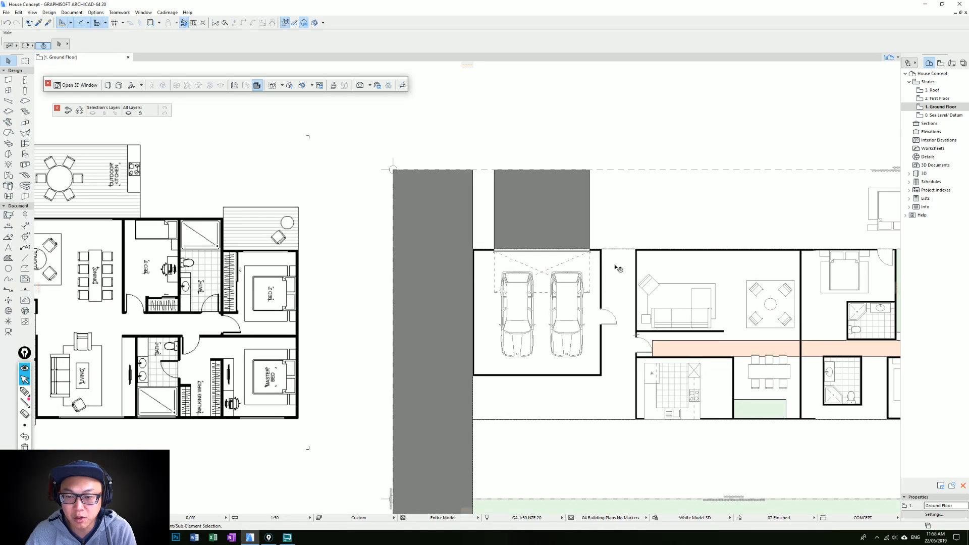
left_click(561, 244, "alt")
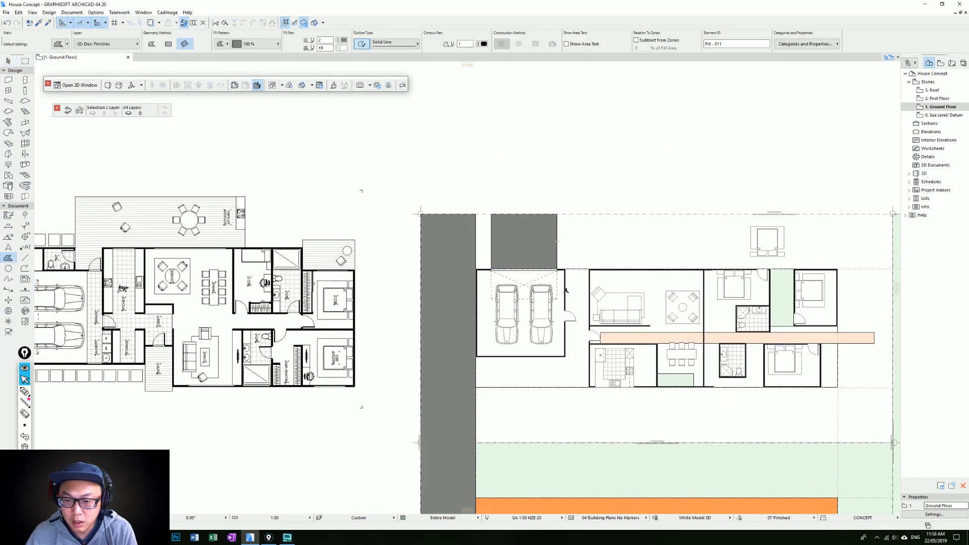
left_click(565, 291)
left_click(588, 291)
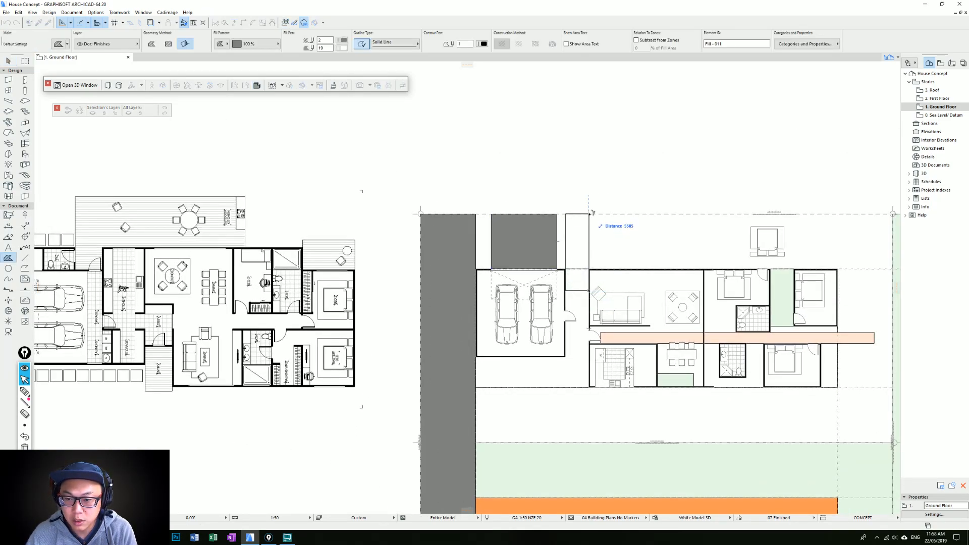
left_click(589, 214)
key("Escape")
Narrow the new grey strip by offsetting its left and right edges inward, clear of the garage and living room walls.
left_click(565, 238)
left_click(565, 237)
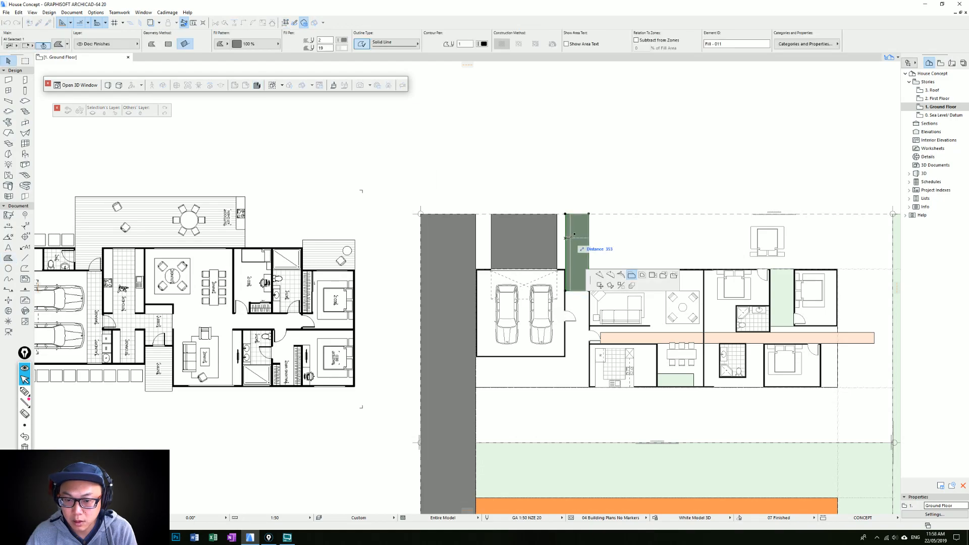
left_click(575, 238)
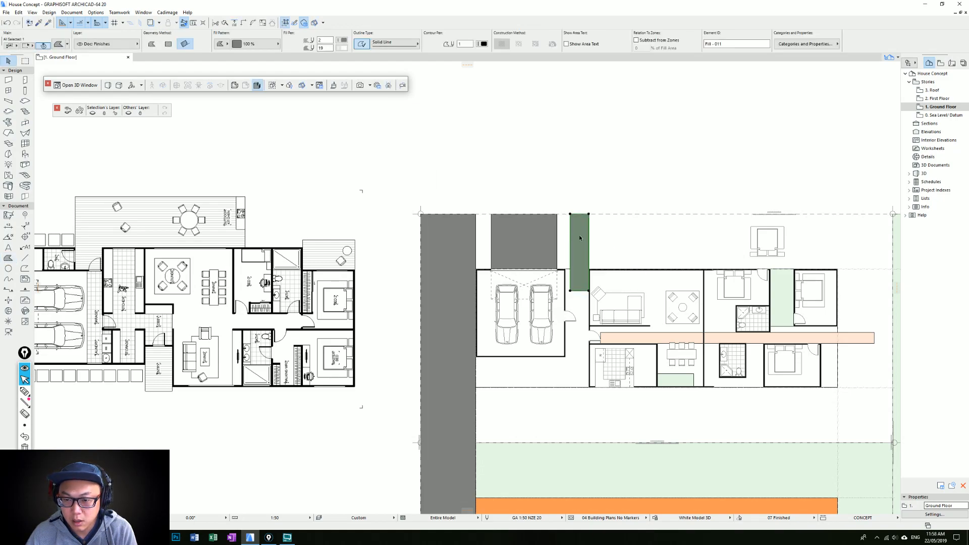
left_click(589, 232)
left_click(584, 237)
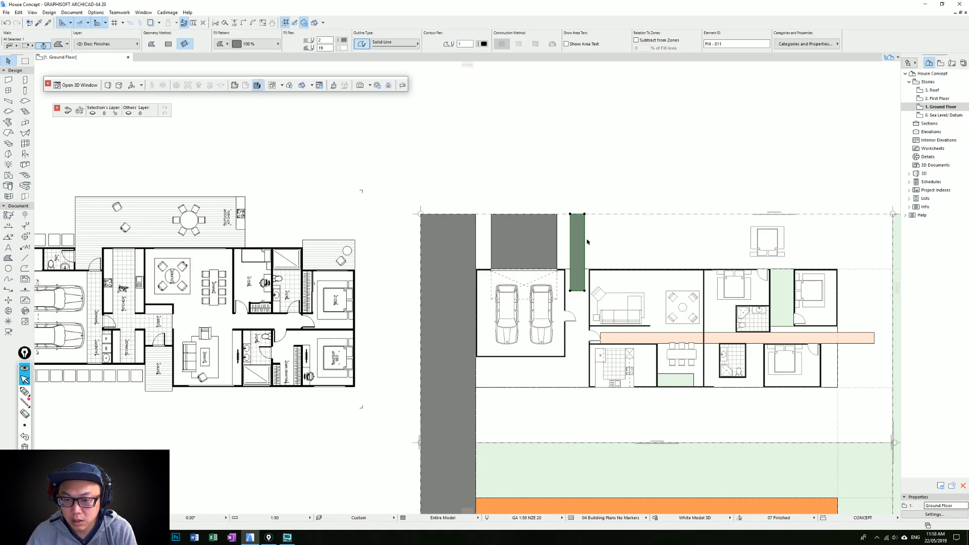
key("Escape")
scroll(557, 243, "up", 2)
middle_click_drag(557, 243, 574, 270)
scroll(458, 235, "down", 2)
middle_click_drag(458, 236, 474, 215)
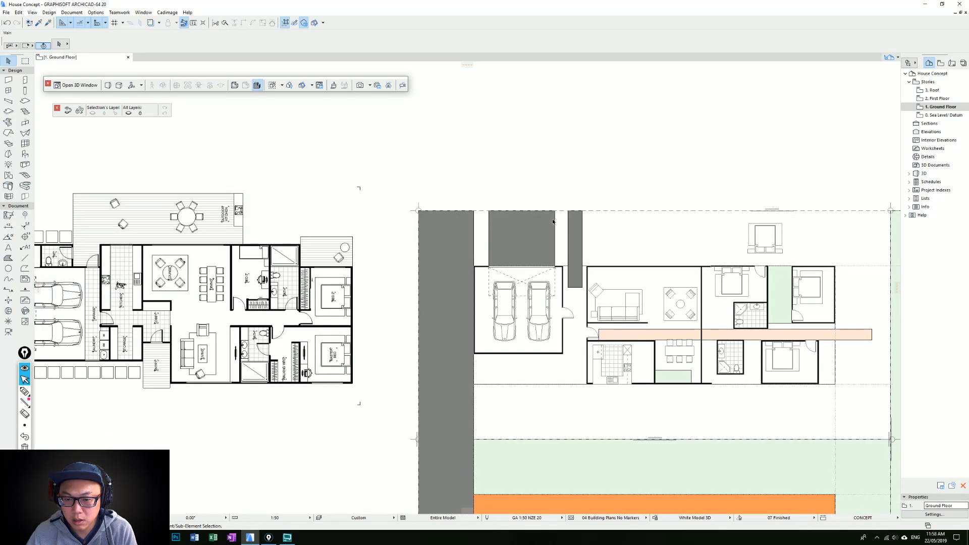
Extend the narrow grey strip's lower end down to the line of the kitchen's lower wall.
left_click(575, 289)
left_click(575, 288)
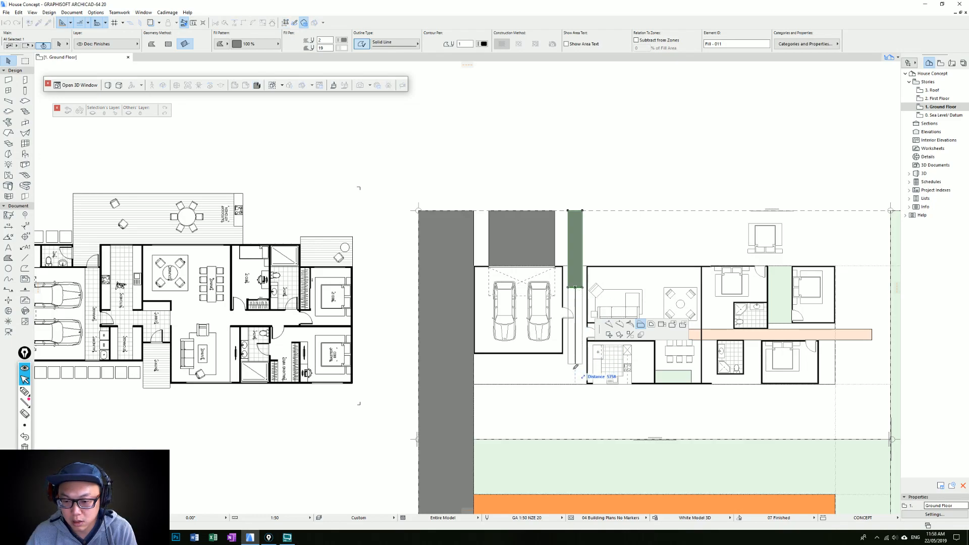
left_click(589, 383)
scroll(566, 330, "up", 2)
mouse_move(565, 330)
middle_mouse_down()
mouse_move(543, 355)
mouse_move(547, 326)
middle_mouse_up()
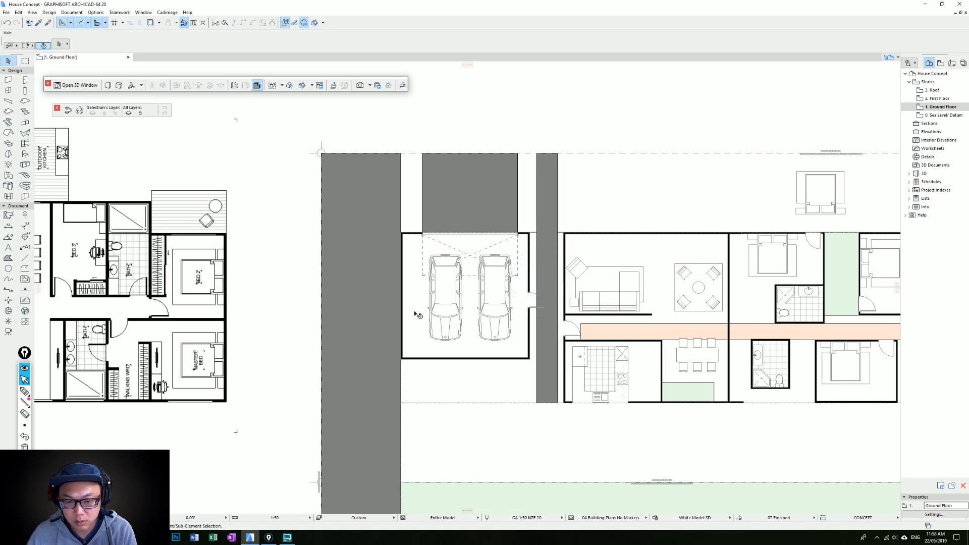
Examine the garage, the grey access path and the lower part of the site against the setbacks.
scroll(384, 257, "down", 5)
scroll(454, 263, "up", 3)
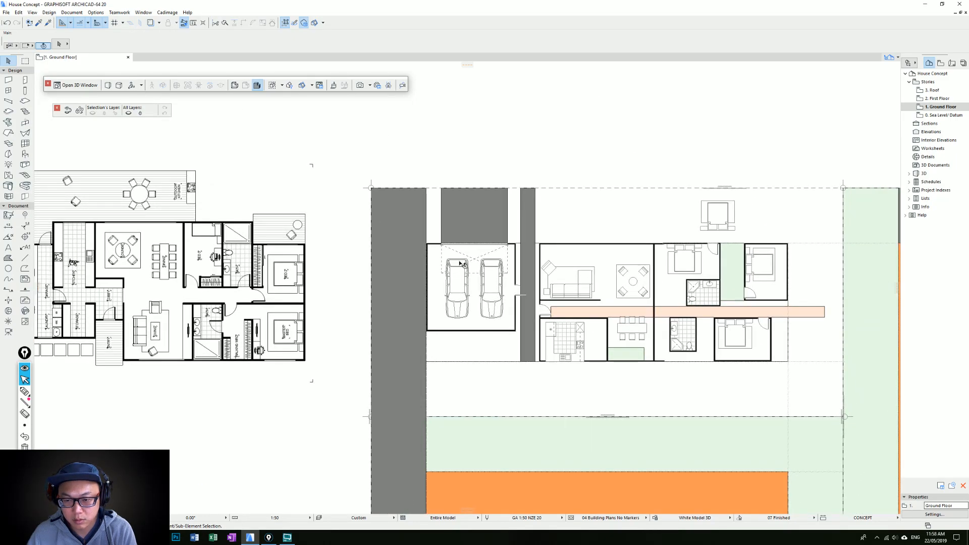
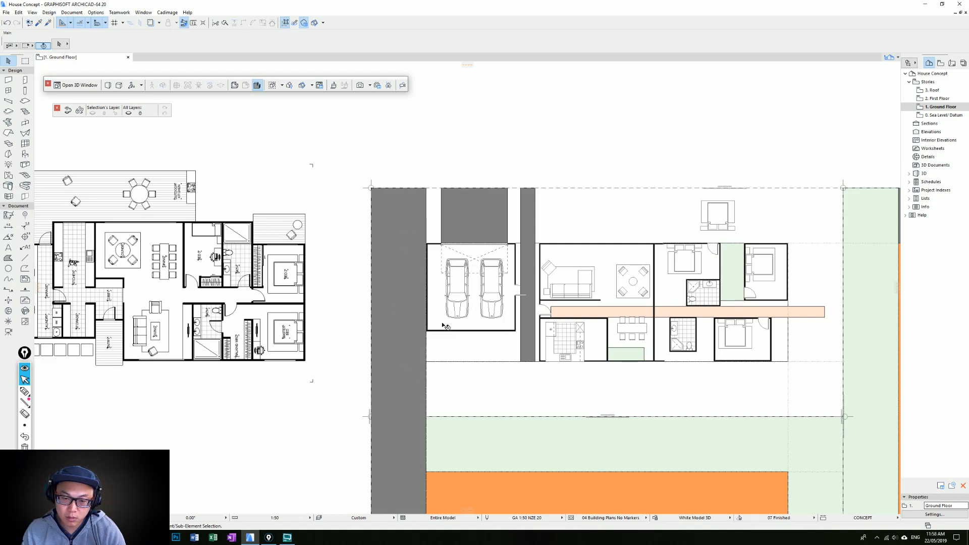
scroll(455, 370, "up", 2)
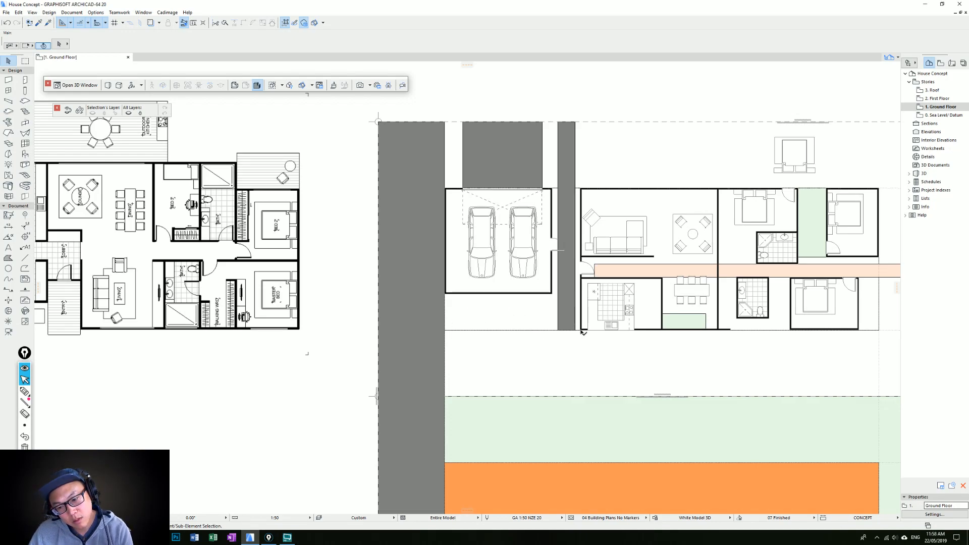
scroll(494, 347, "down", 2)
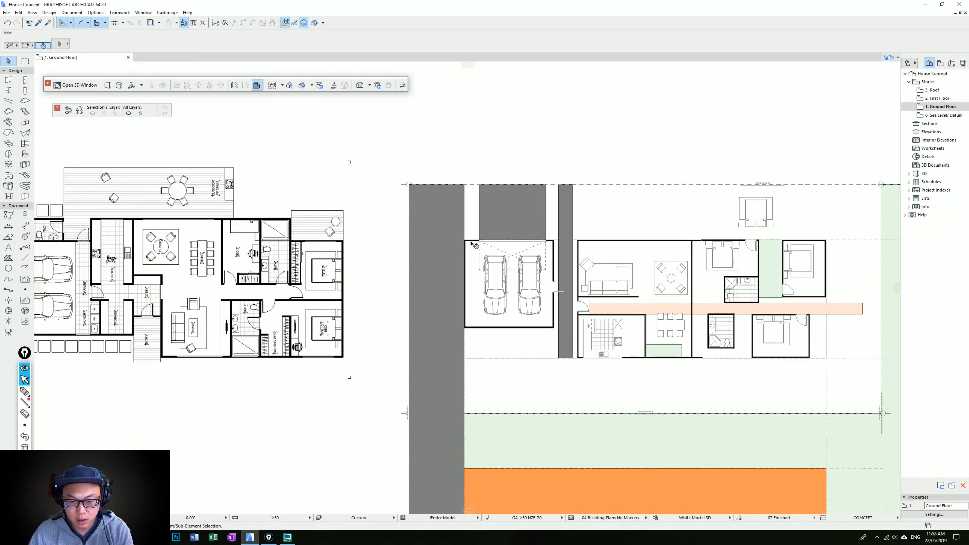
middle_click_drag(450, 228, 421, 227)
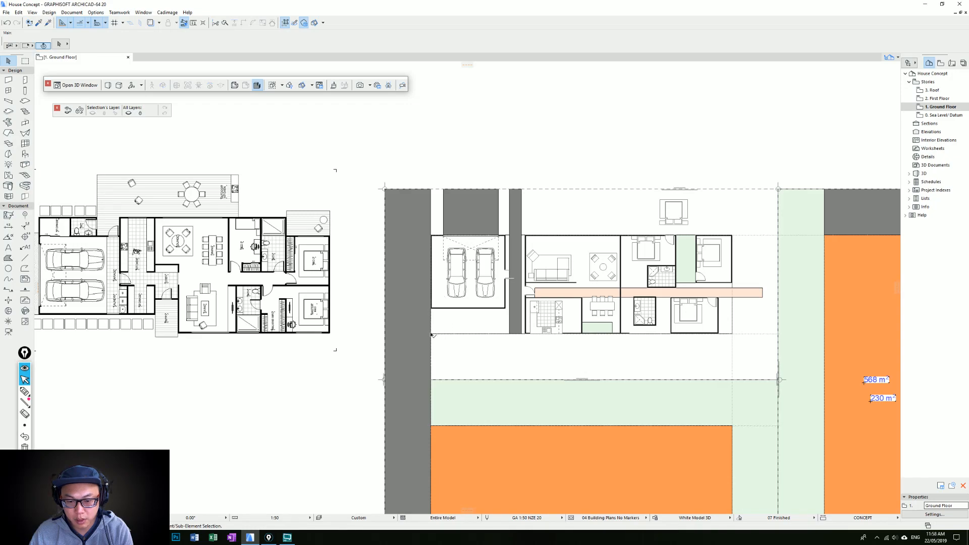
scroll(510, 360, "up", 2)
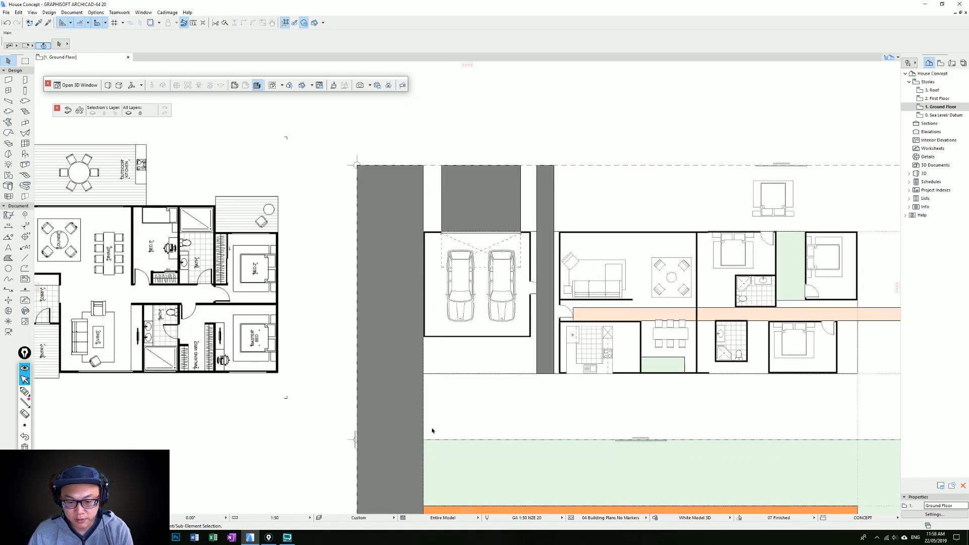
scroll(427, 438, "down", 2)
Shorten the long grey driveway strip along the site's left side by raising its lower edge to the house lot's lower boundary.
middle_click_drag(403, 437, 415, 321)
left_click(418, 250)
key("Escape")
left_click(411, 153)
left_click(420, 133)
key("Escape")
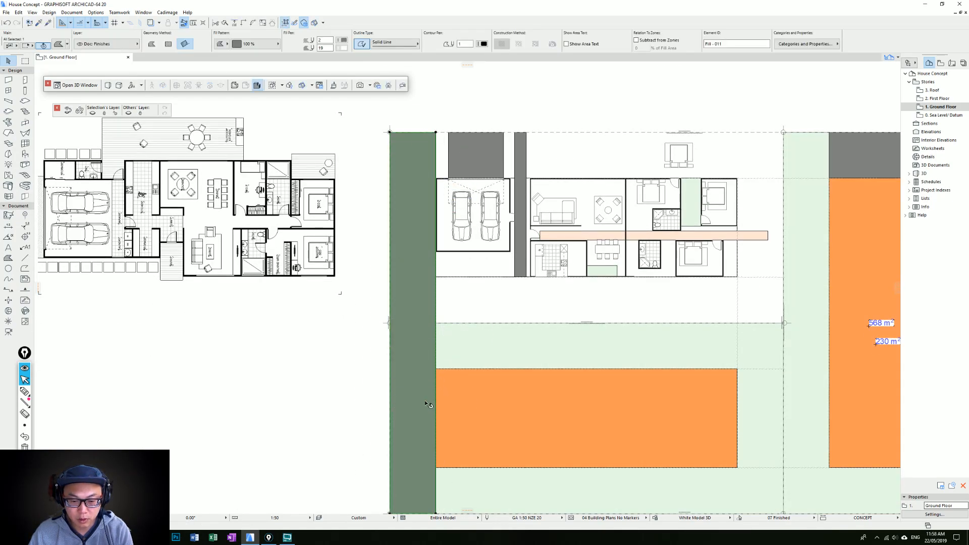
middle_click_drag(426, 403, 439, 254)
left_click(439, 366)
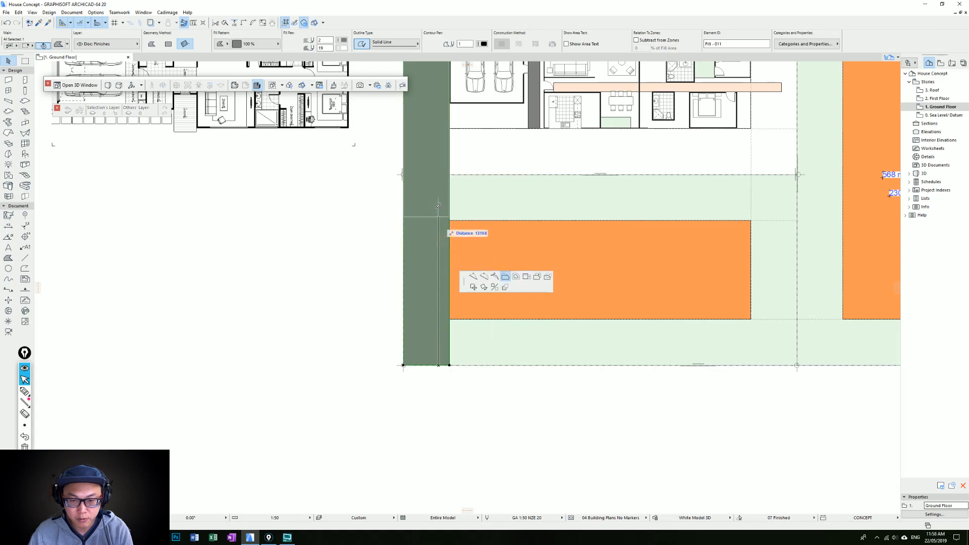
left_click(449, 175)
key("Escape")
middle_click_drag(458, 126, 452, 318)
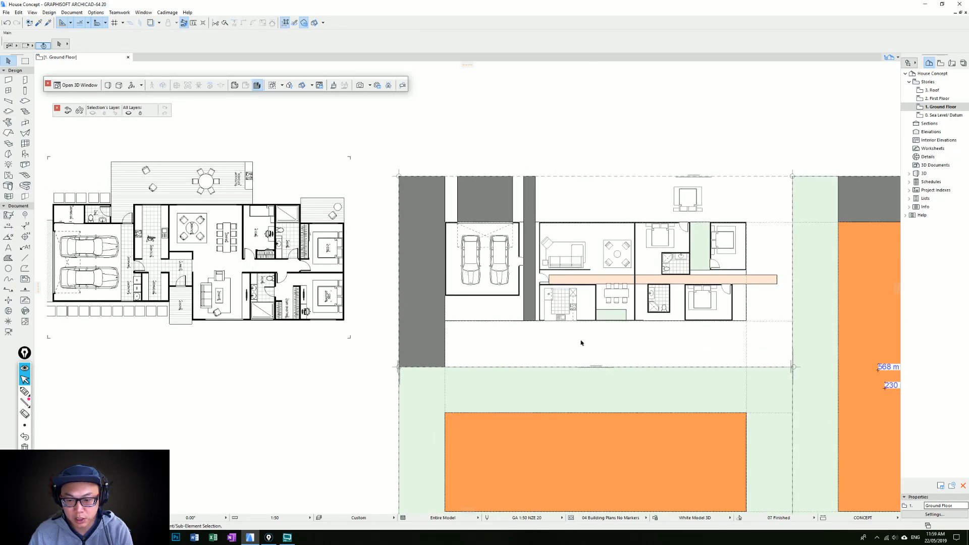
Draw a dark grey rectangular fill below the garage and kitchen, and offset its lower edge slightly above the lot boundary.
left_click(489, 196, "alt")
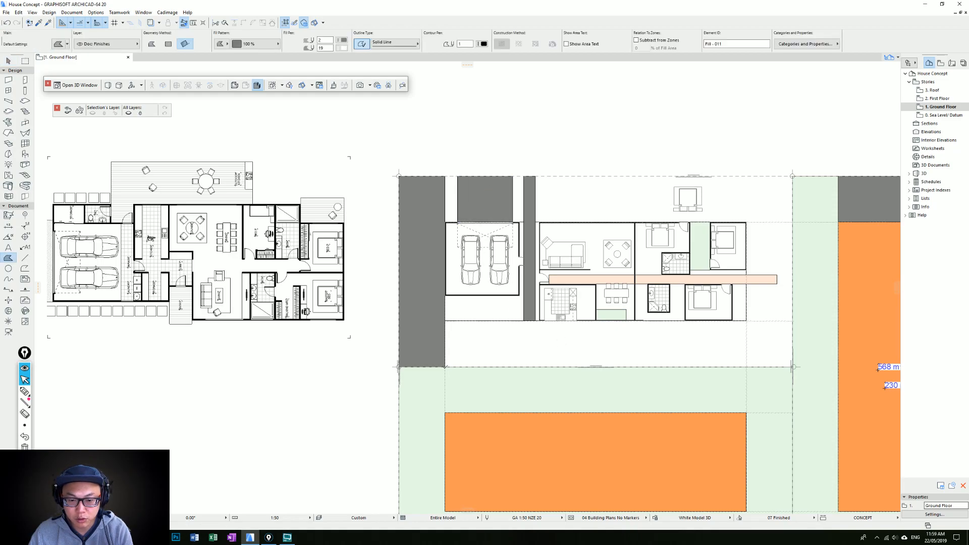
left_click(444, 367)
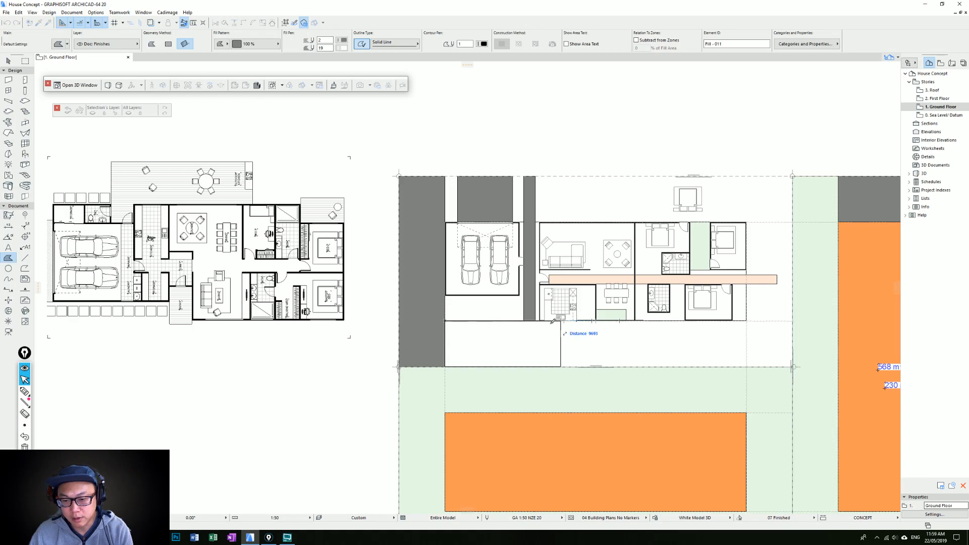
left_click(556, 321)
key("Escape")
left_click(535, 348)
left_click(528, 367)
left_click(529, 362)
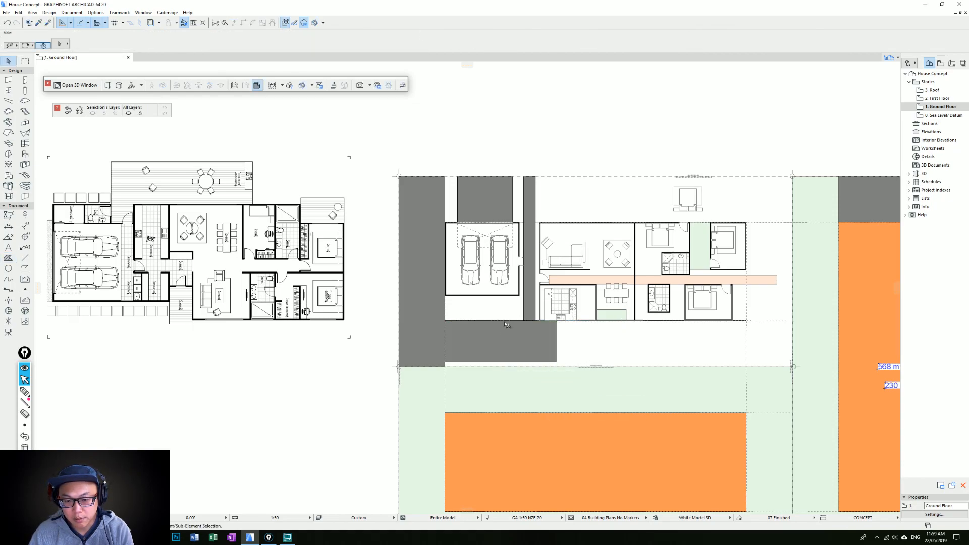
Offset the upper edge of the grey fill below the garage slightly down, leaving a narrow gap to the house line.
key("Escape")
left_click(551, 331)
left_click(509, 321)
left_click(511, 328)
key("Escape")
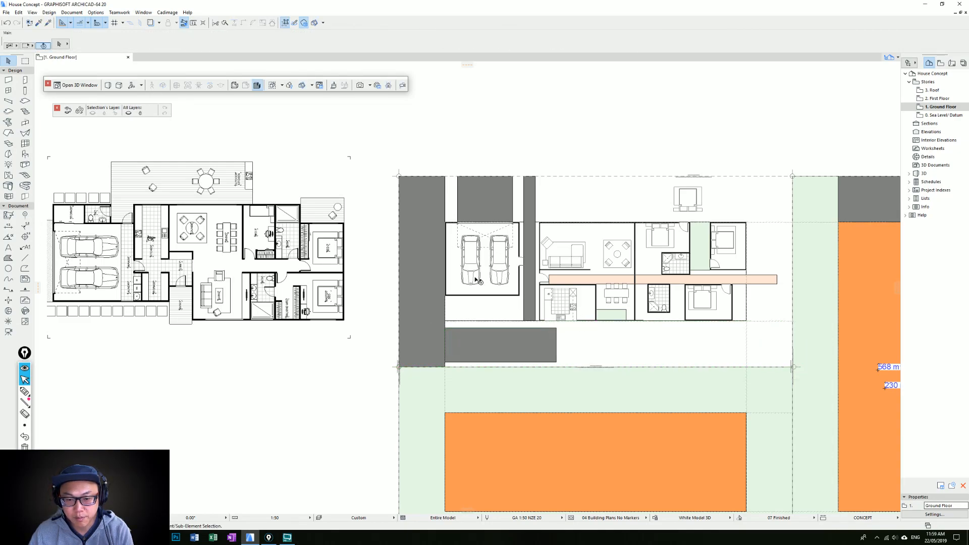
Move the left garage car onto the grey parking pad below the garage, rotated by 90° to lie horizontally.
left_click(471, 283)
left_click_drag(471, 286, 476, 359)
left_click(476, 358)
left_click(521, 392)
left_click(476, 356)
left_click(439, 357)
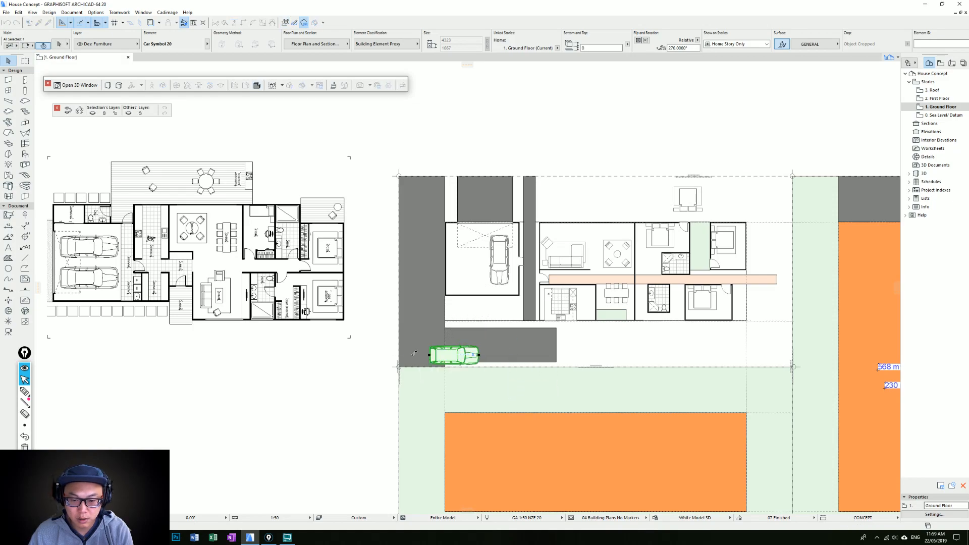
left_click_drag(448, 347, 477, 346)
key("Escape")
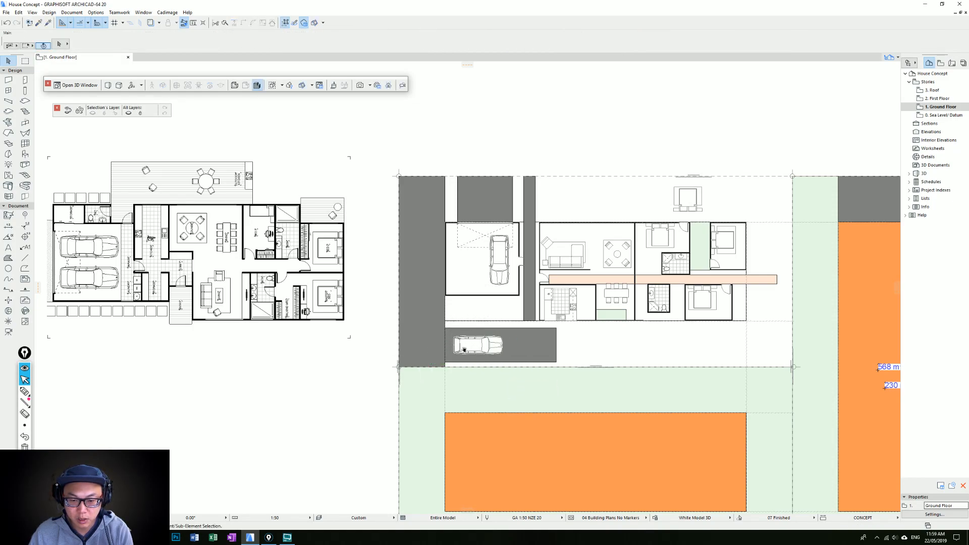
Examine the parked car, the lower parking pad and the garage in relation to the house and the lot boundary.
scroll(612, 286, "up", 1)
middle_click_drag(466, 383, 444, 330)
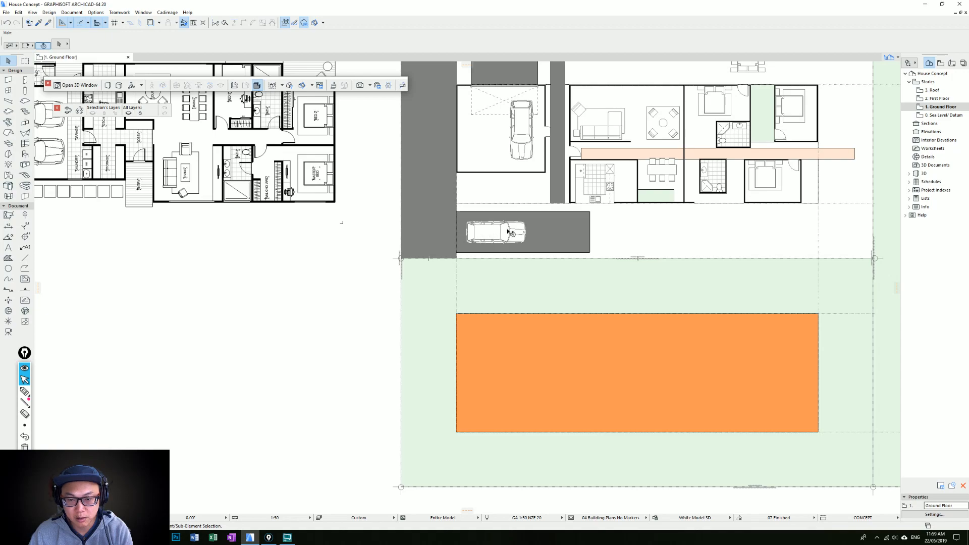
middle_click_drag(509, 234, 510, 339)
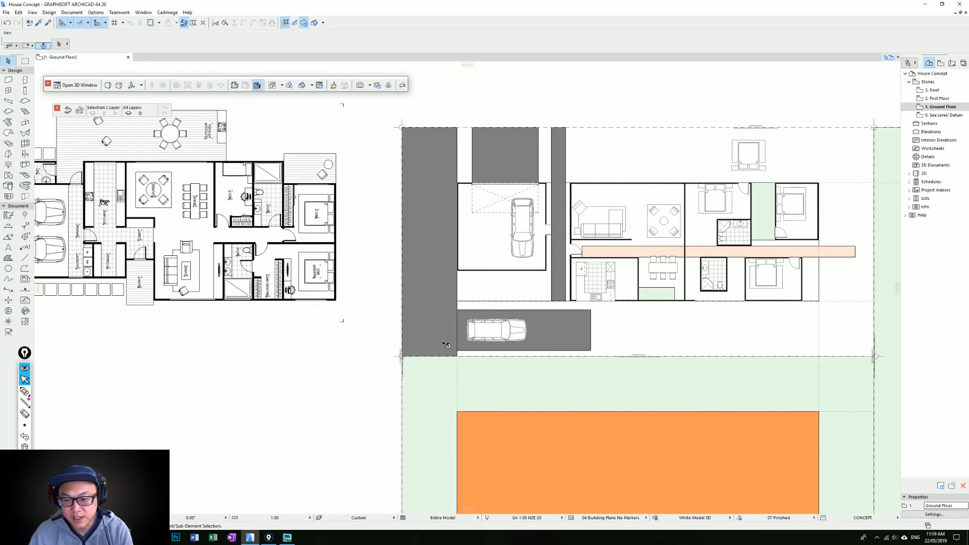
middle_click_drag(501, 290, 498, 314)
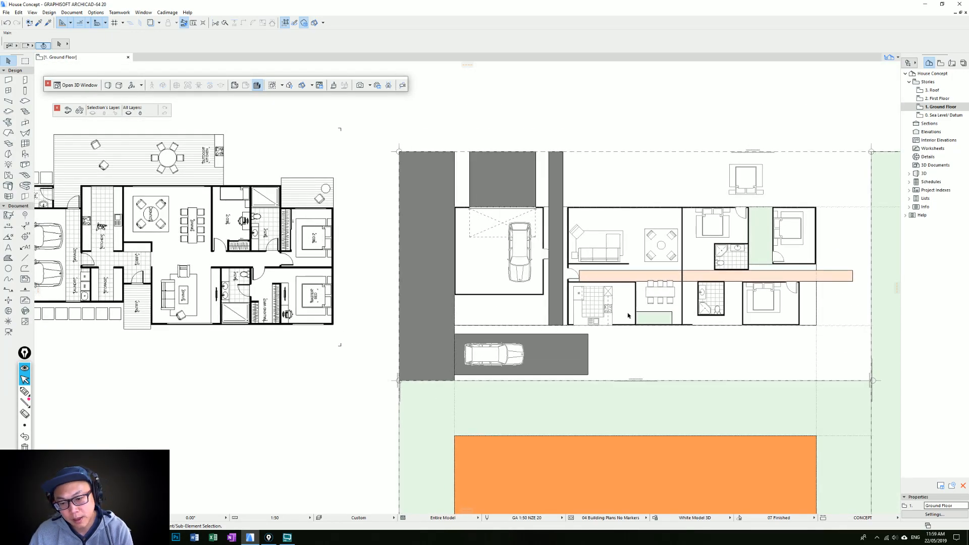
scroll(500, 298, "up", 2)
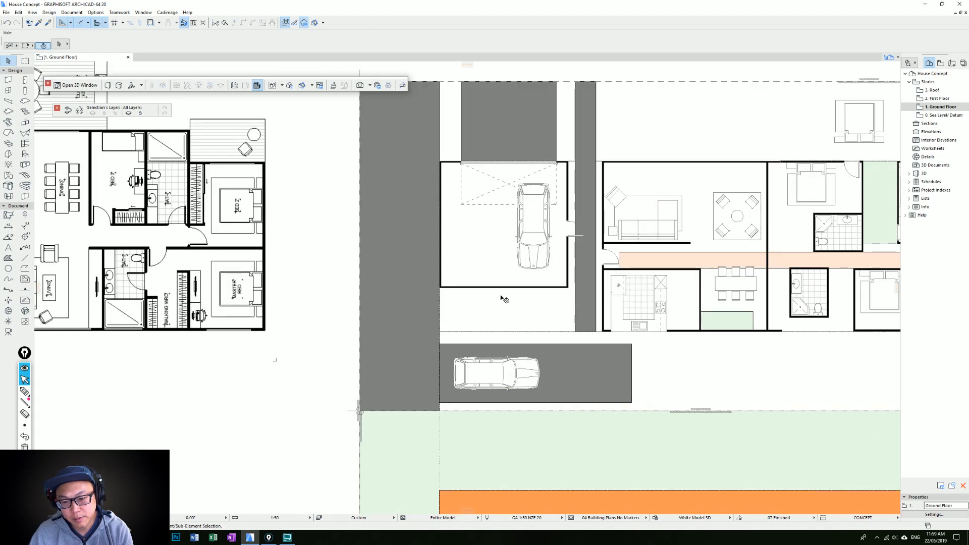
scroll(585, 315, "down", 2)
scroll(588, 355, "up", 1)
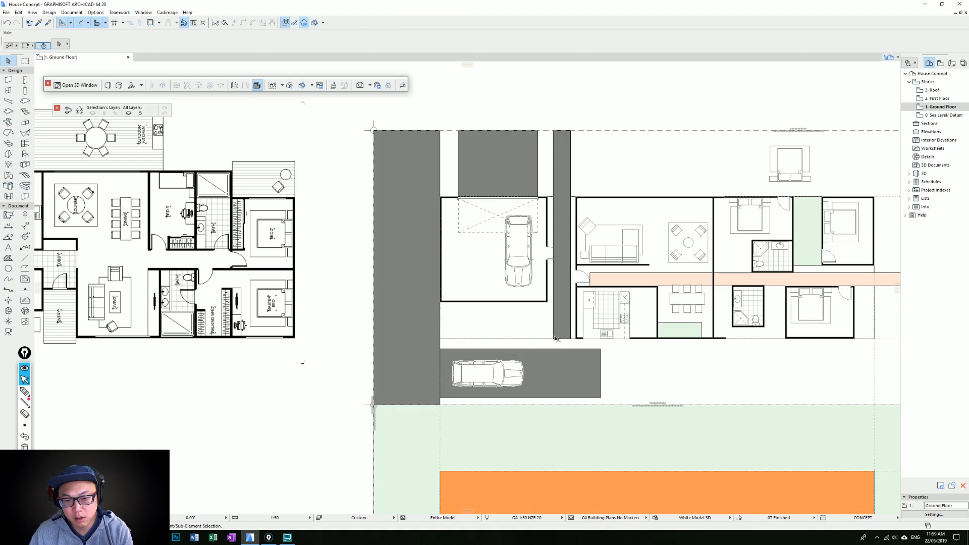
middle_click_drag(579, 334, 522, 355)
Copy the remaining garage car into the empty left bay of the garage.
left_click(454, 275)
left_click_drag(454, 276, 417, 275)
key("ctrl+z")
key("ctrl+shift+d")
left_click(461, 271)
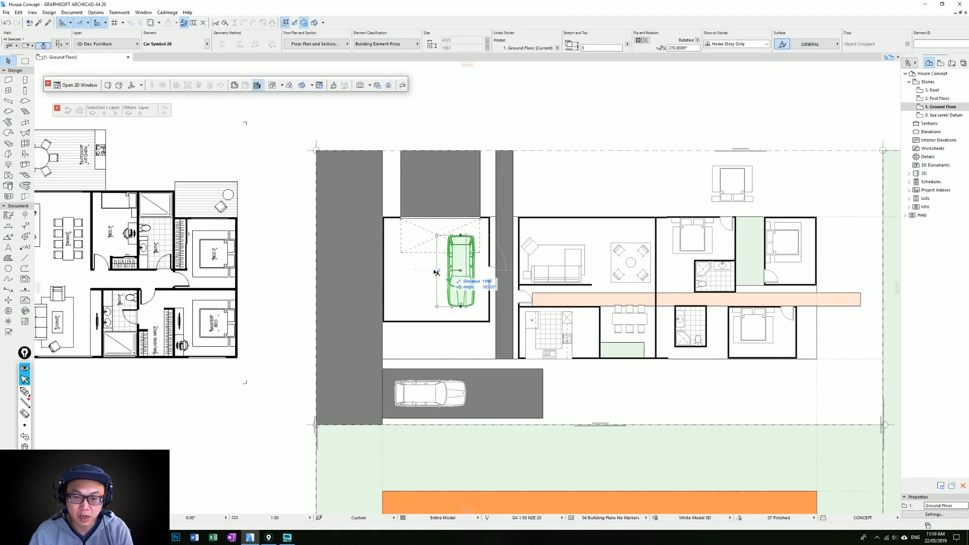
left_click(423, 271)
key("Escape")
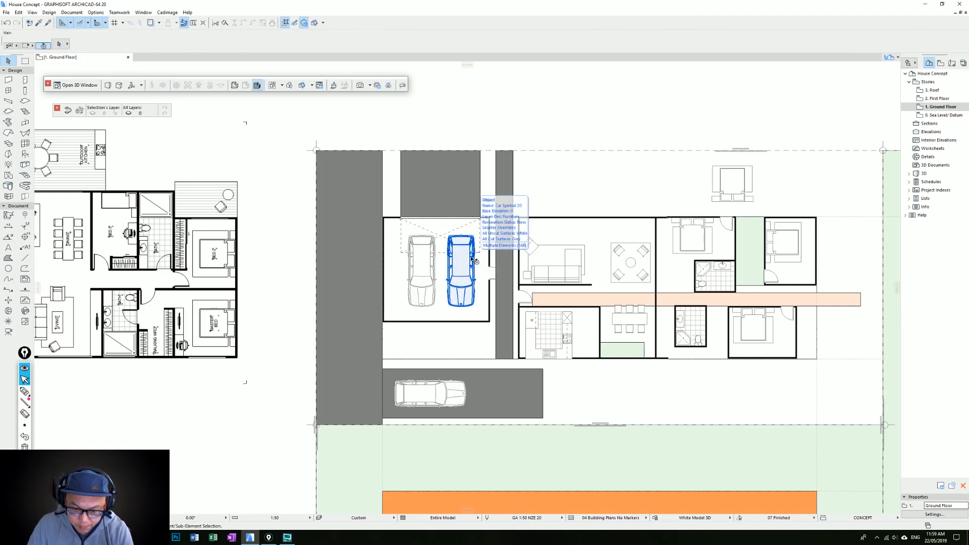
Shift the car on the lower parking pad horizontally toward the pad's right end.
middle_click_drag(460, 256, 502, 246)
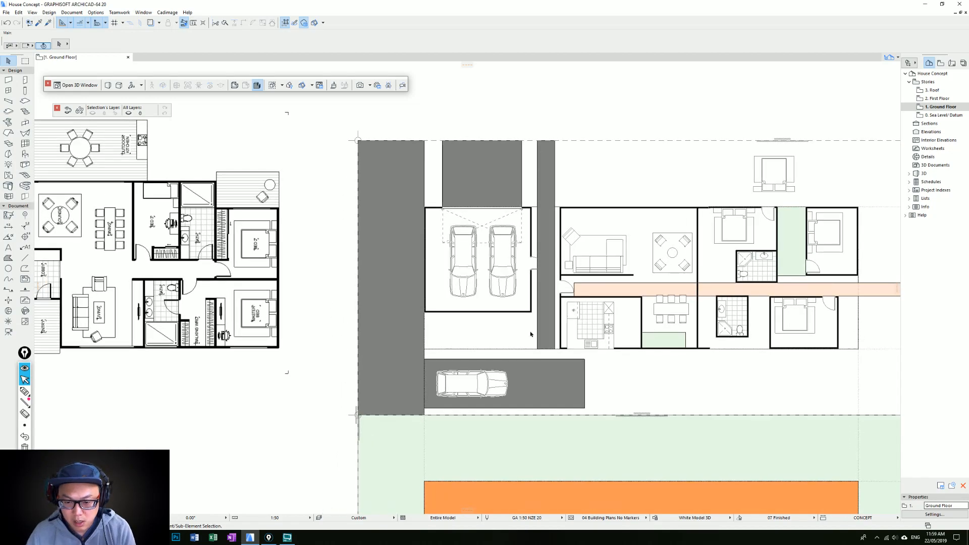
left_click(467, 385)
key("ctrl+d")
left_click(467, 384)
left_click(522, 384)
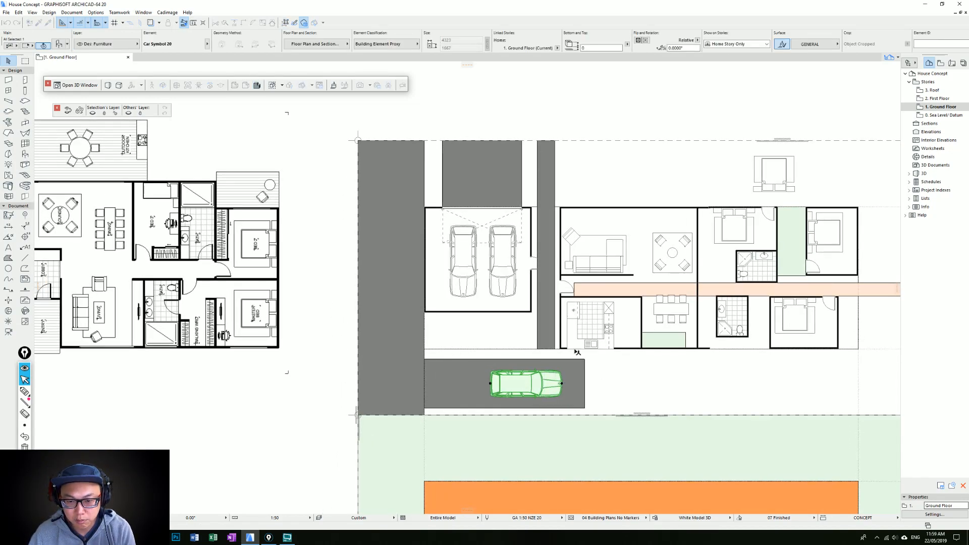
middle_click_drag(610, 334, 515, 335)
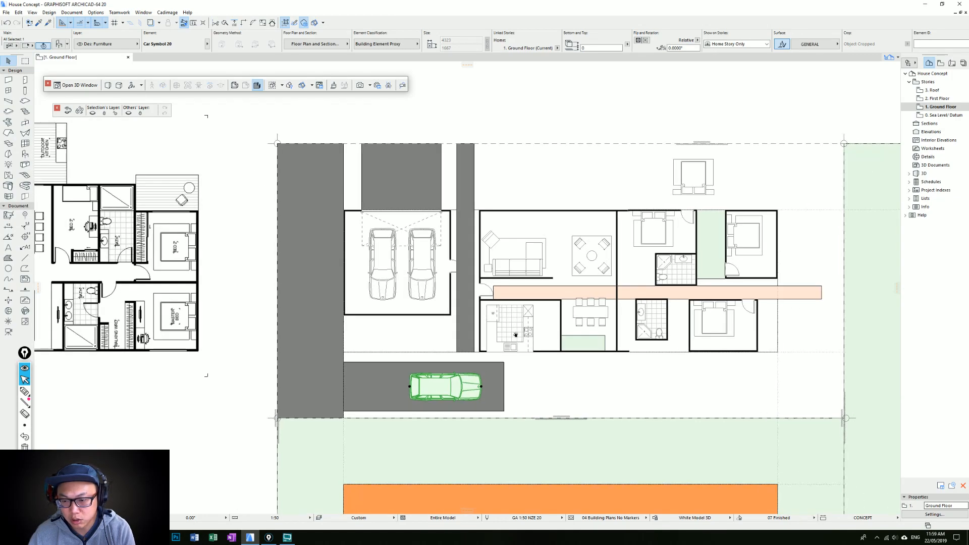
left_click(382, 328)
Try to move both garage cars up onto the grey driveway, and undo the move.
middle_click_drag(561, 228, 644, 277)
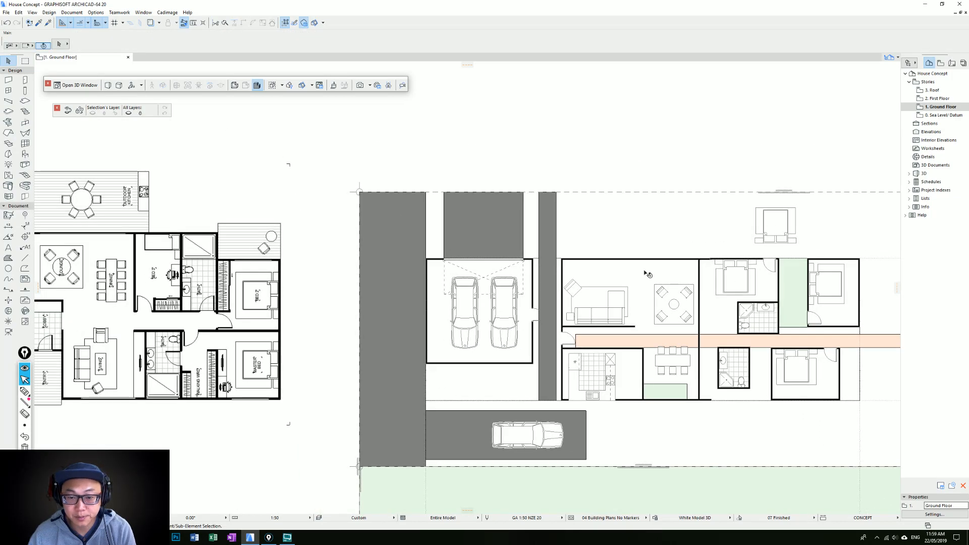
left_click(474, 318)
left_click(512, 312, "shift")
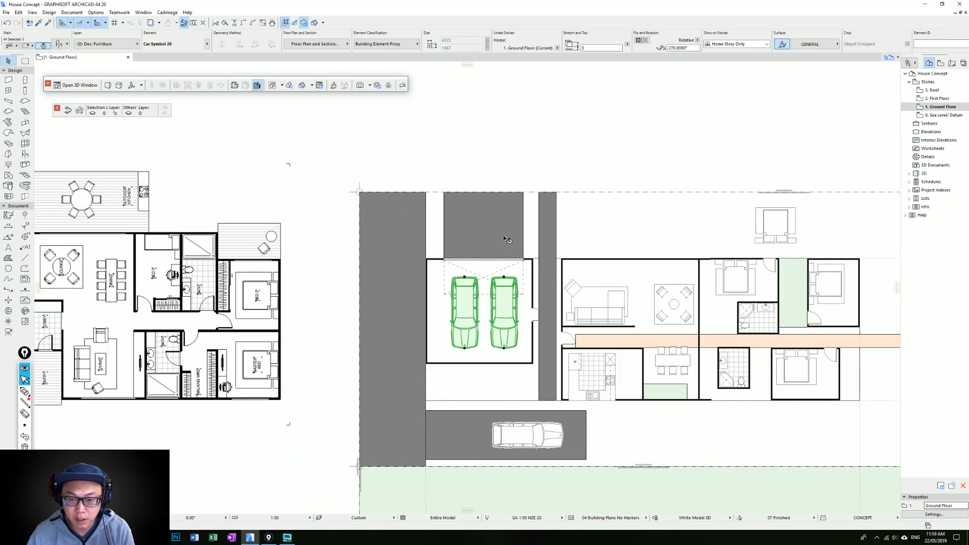
left_click_drag(510, 327, 506, 239)
key("ctrl+z")
key("Escape")
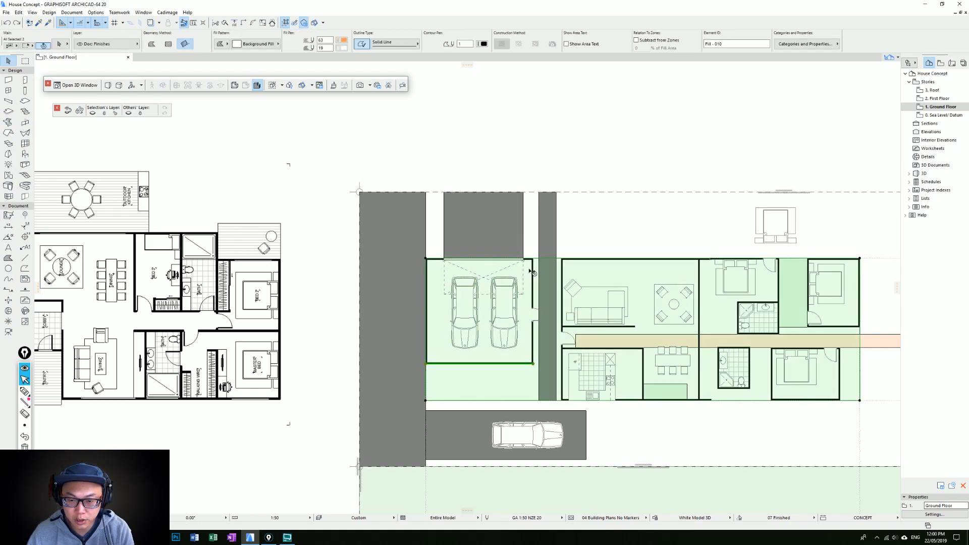
Move the garage walls with both cars so that the garage front sits 6000 below the upper site boundary.
left_click(530, 306)
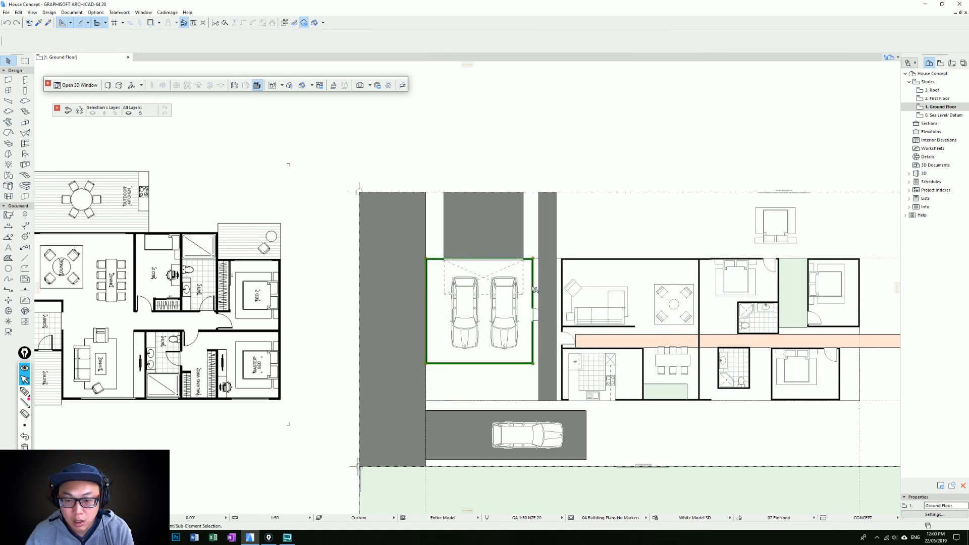
left_click(508, 293, "shift")
left_click(464, 308, "shift")
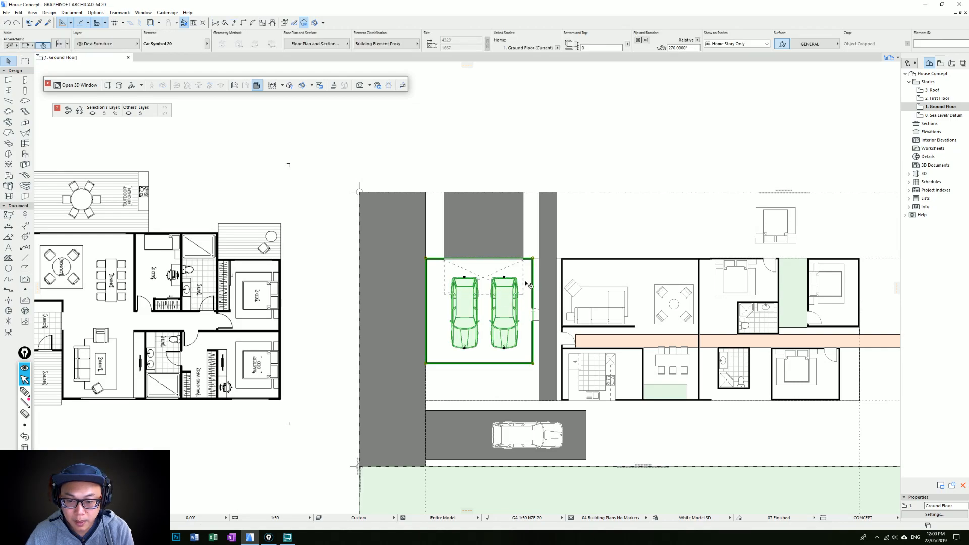
left_click_drag(533, 259, 534, 208)
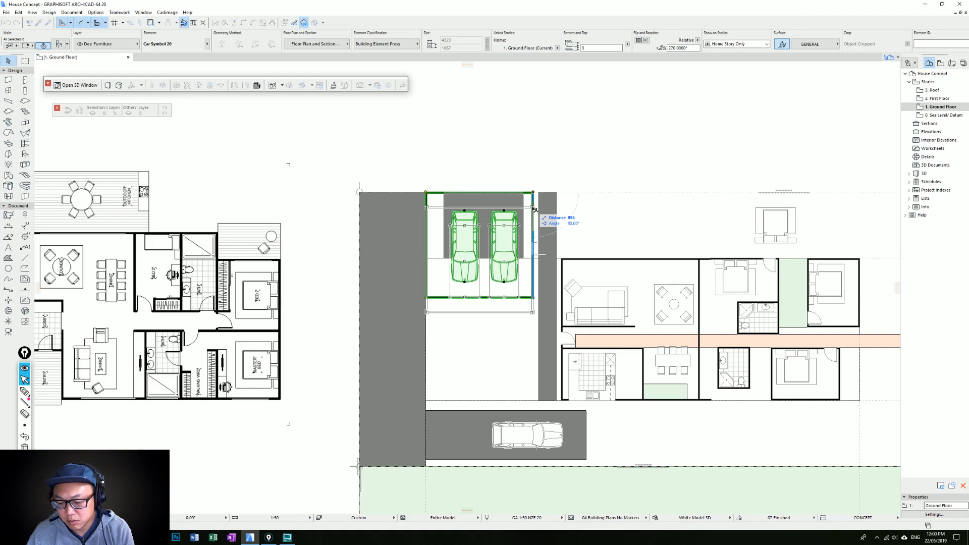
type("6000")
key("Return")
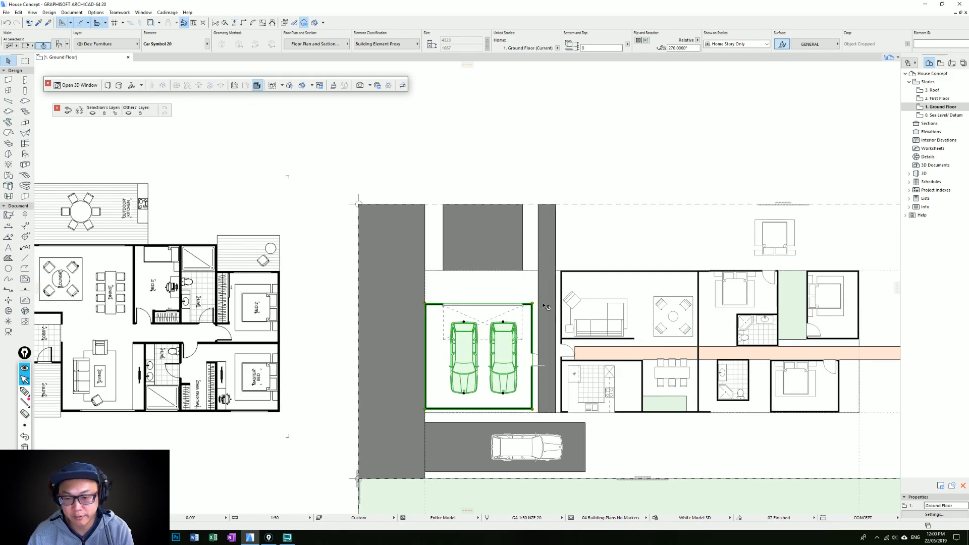
Try to move the garage and its cars up by 1000, and undo the move.
left_click_drag(531, 303, 531, 303)
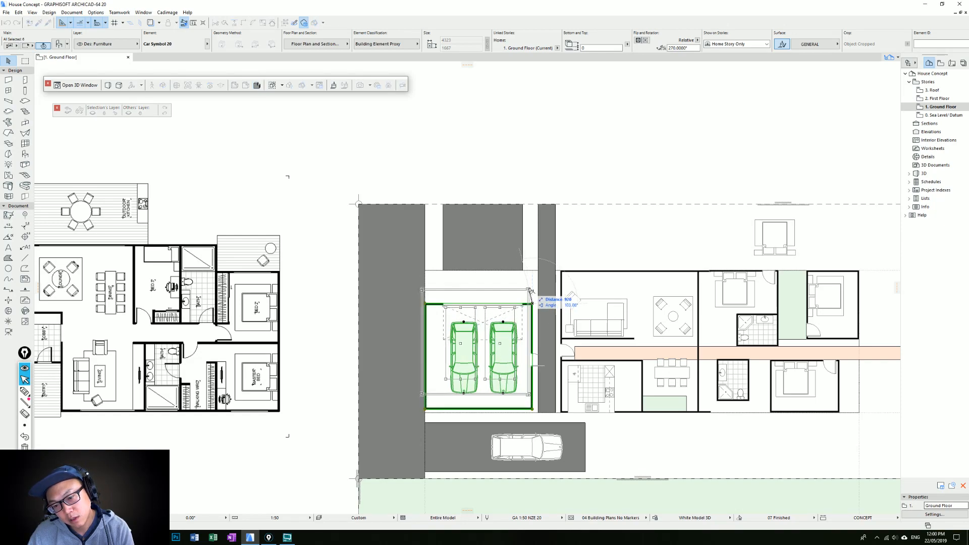
type("1000")
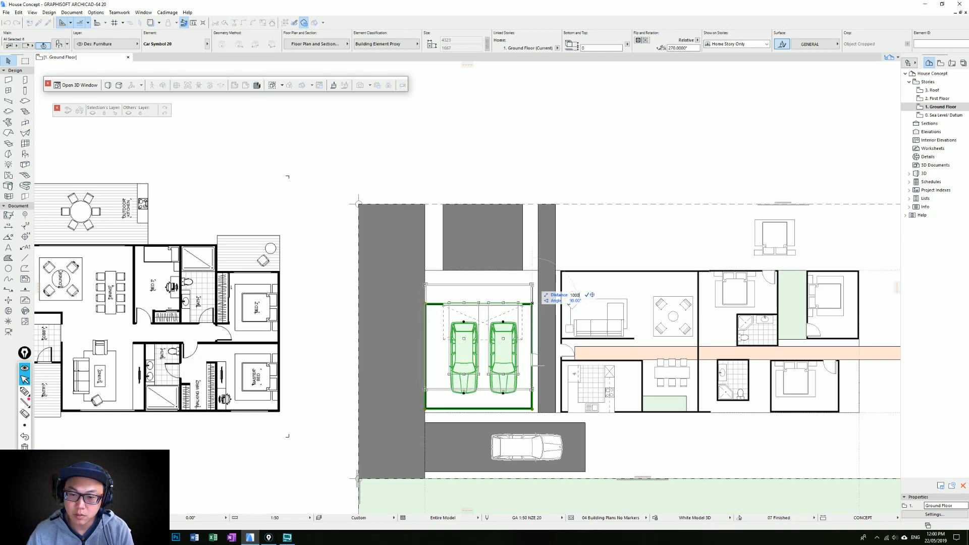
key("Return")
key("Escape")
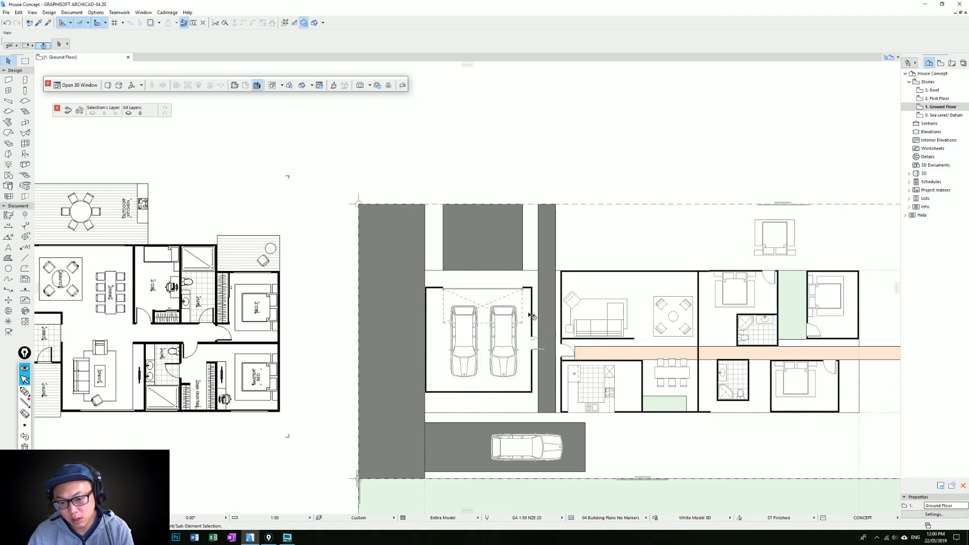
key("ctrl+z")
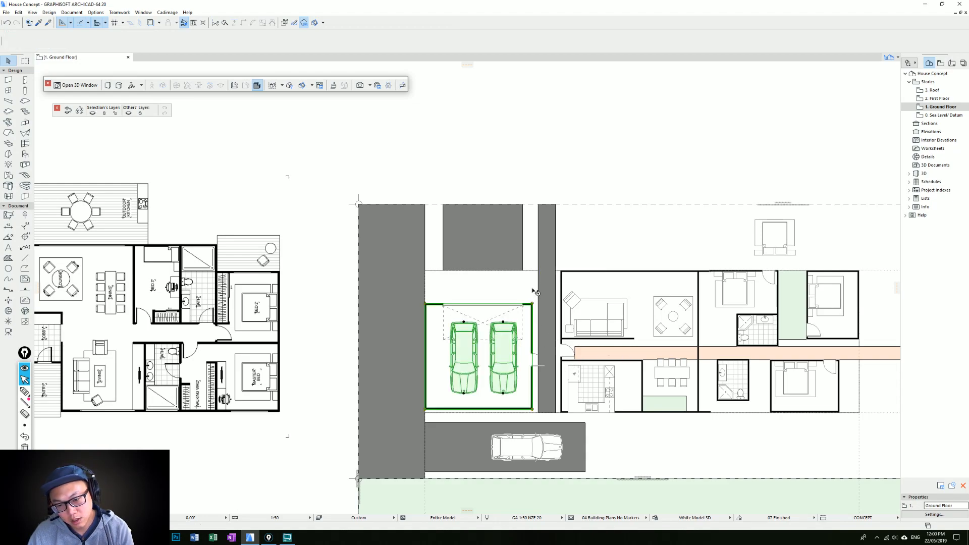
Align the garage's lower wall with the lower building line, cars included, and shift everything back up slightly from that line.
key("ctrl+d")
left_click(533, 409)
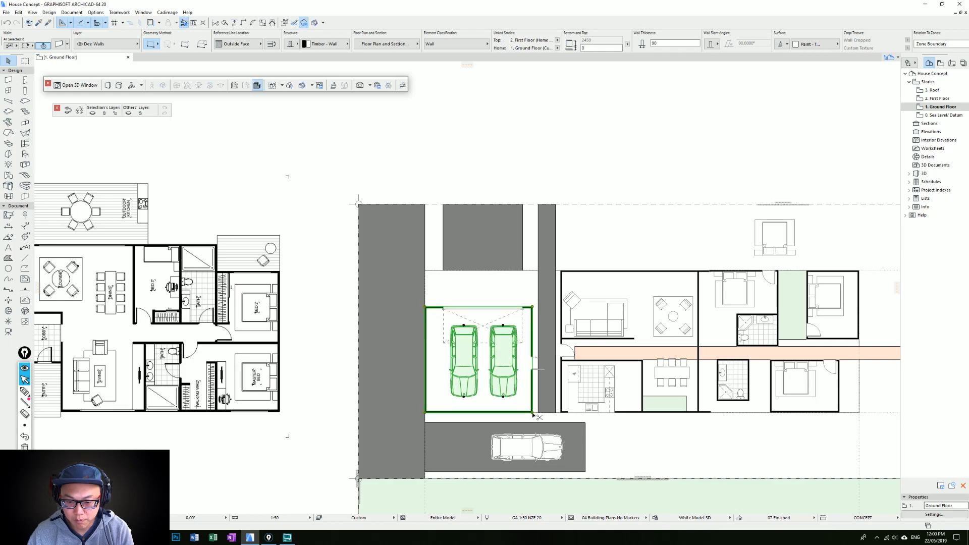
type("90")
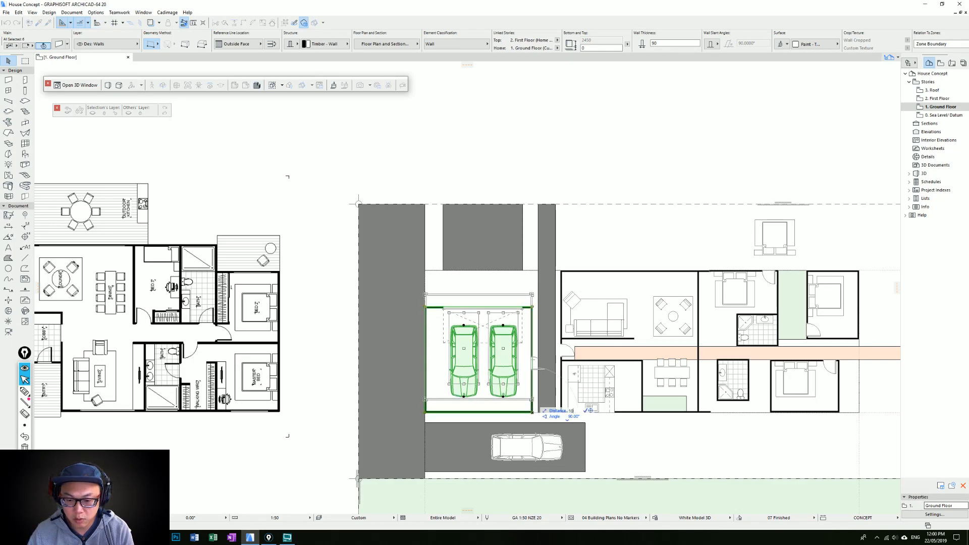
key("Return")
key("ctrl+d")
left_click(532, 410)
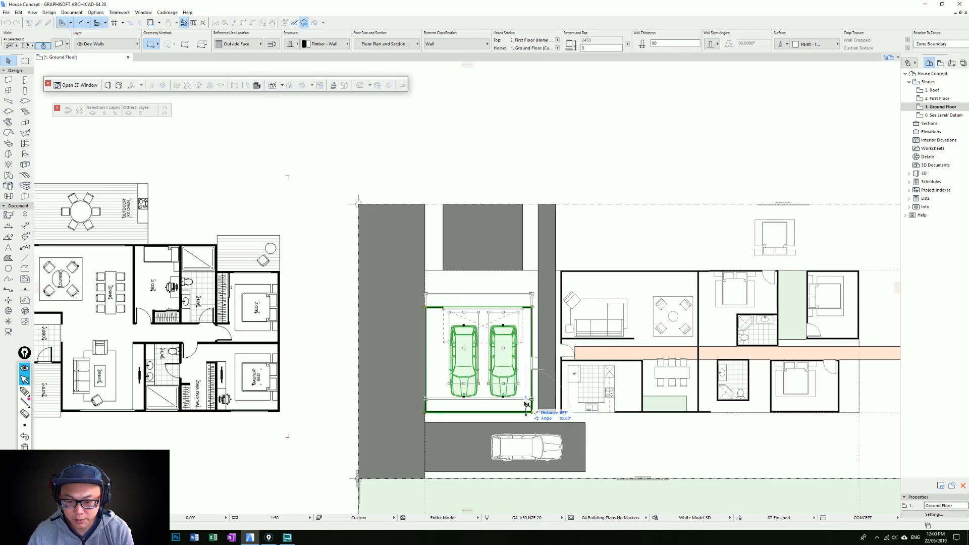
type("100")
key("Return")
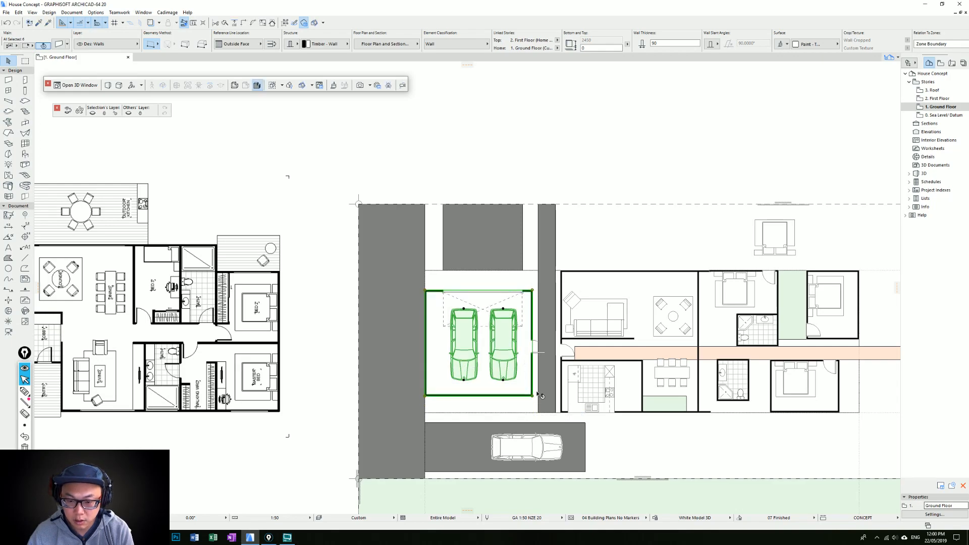
key("ctrl+d")
left_click(533, 397)
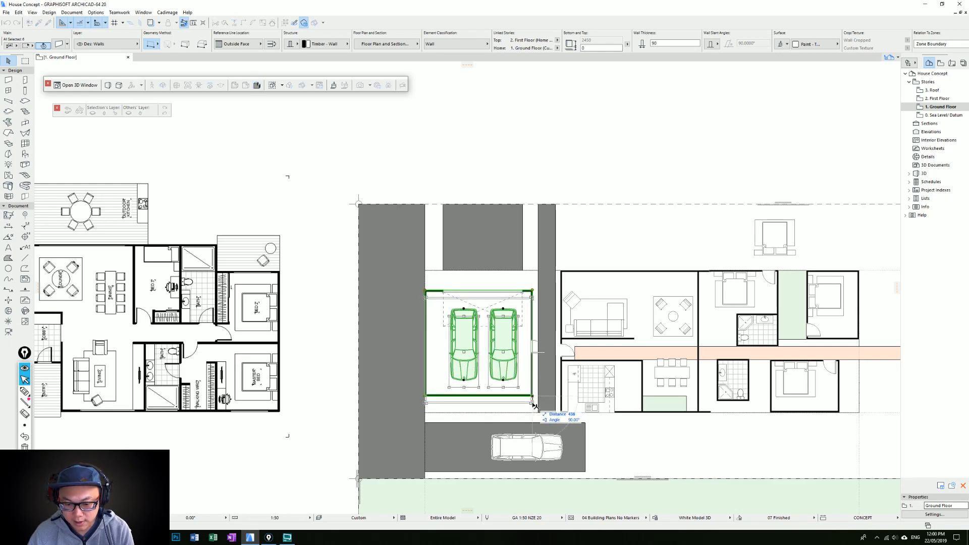
key("Escape")
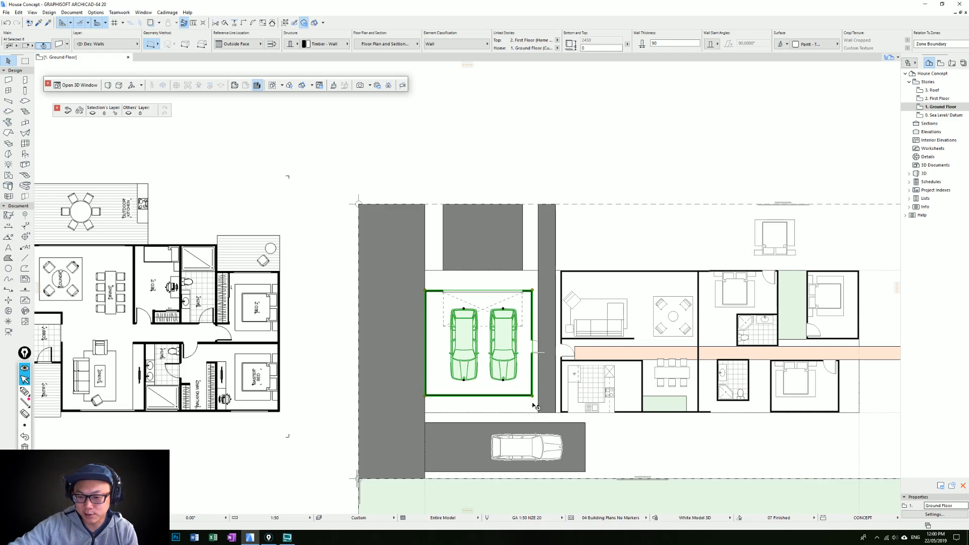
Move the garage walls and both cars about halfway down toward the lower building line.
middle_click_drag(499, 277, 479, 282)
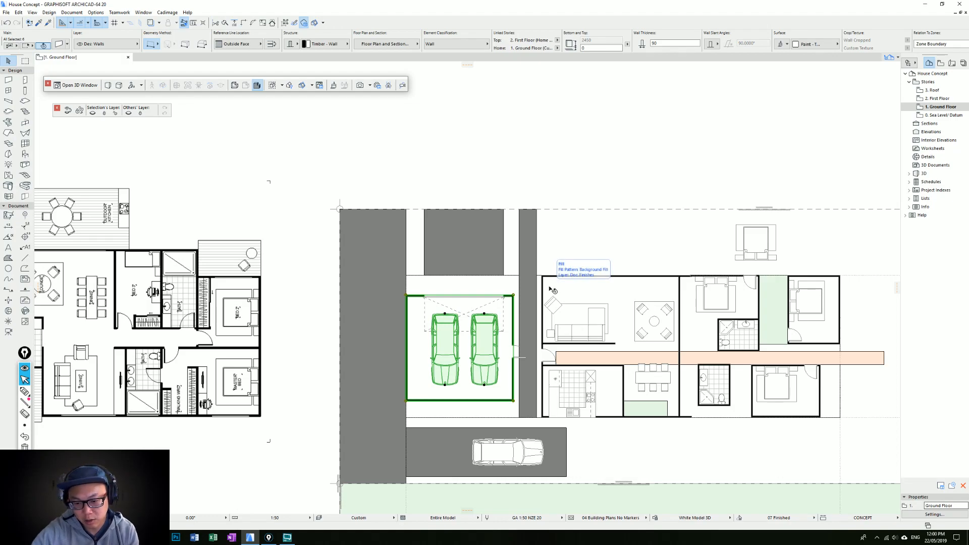
middle_click_drag(512, 402, 479, 398)
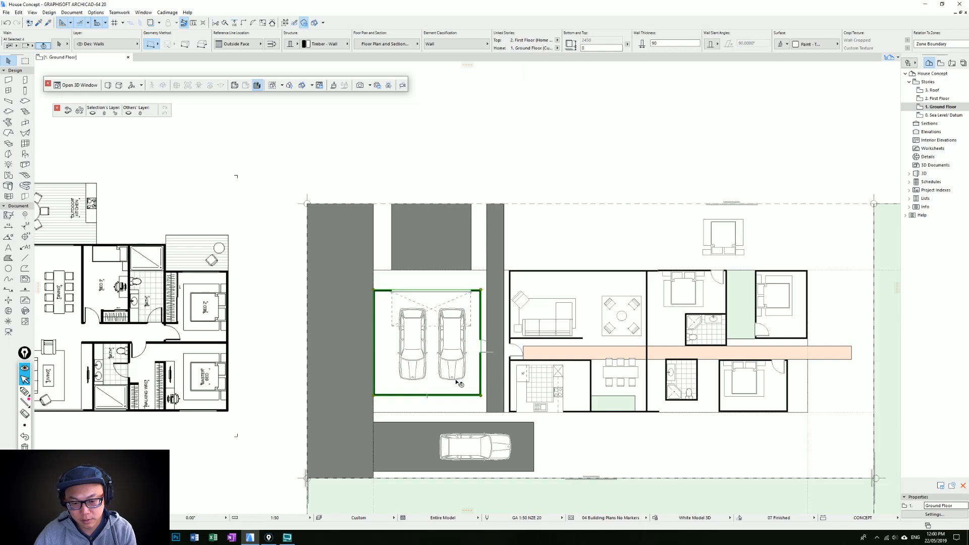
left_click(415, 379)
left_click(413, 379, "shift")
left_click(435, 396, "shift")
key("ctrl+d")
left_click(434, 397)
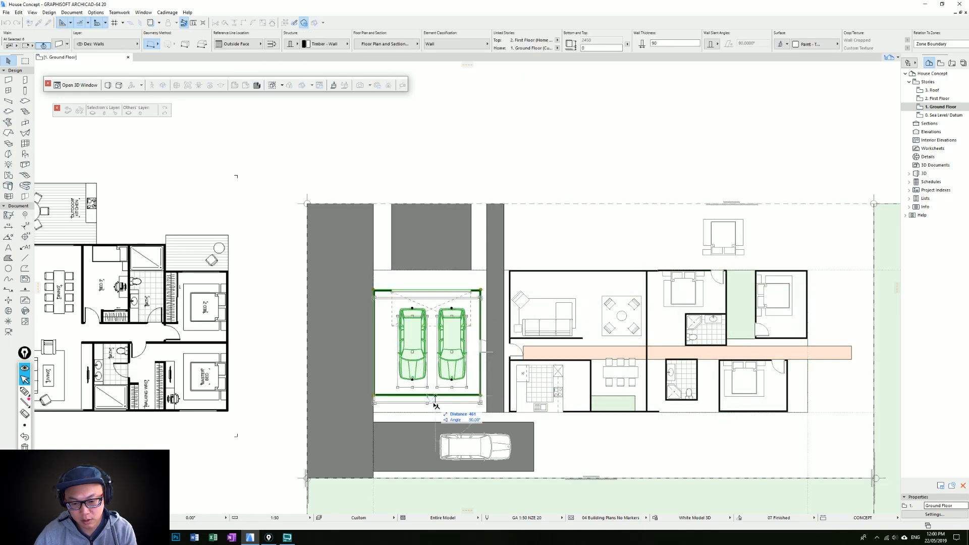
left_click(438, 407)
Stretch the lower edge of the grey driveway fill down to the garage door.
left_click(430, 262)
left_click(459, 270)
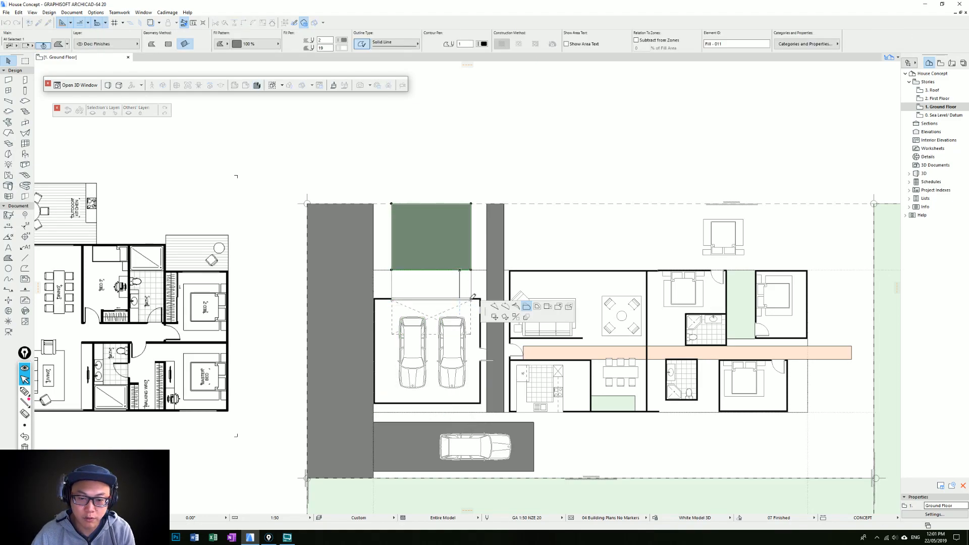
left_click(471, 298)
key("Escape")
Copy both garage cars straight up onto the grey driveway in front of the garage.
left_click(412, 358)
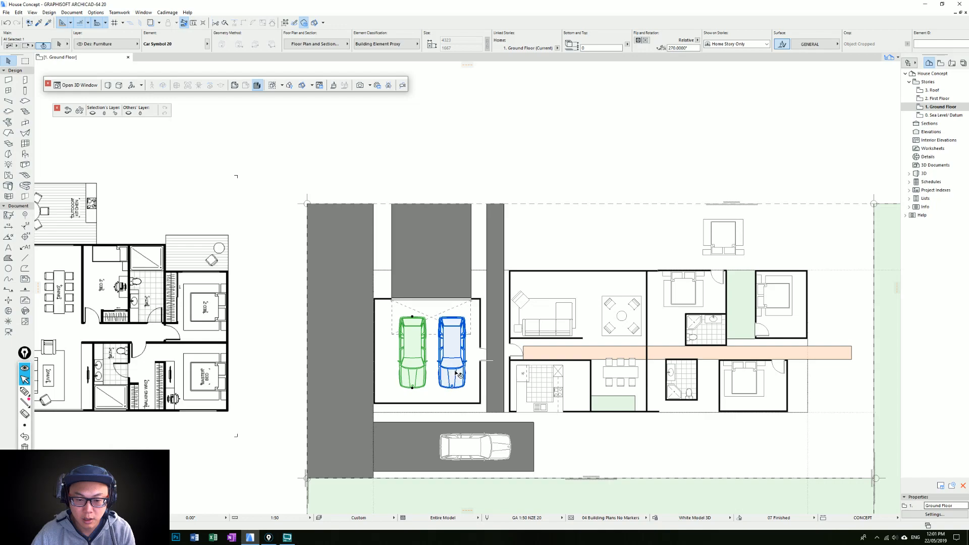
left_click(456, 372, "shift")
key("ctrl+shift+d")
left_click(411, 385)
left_click(411, 284)
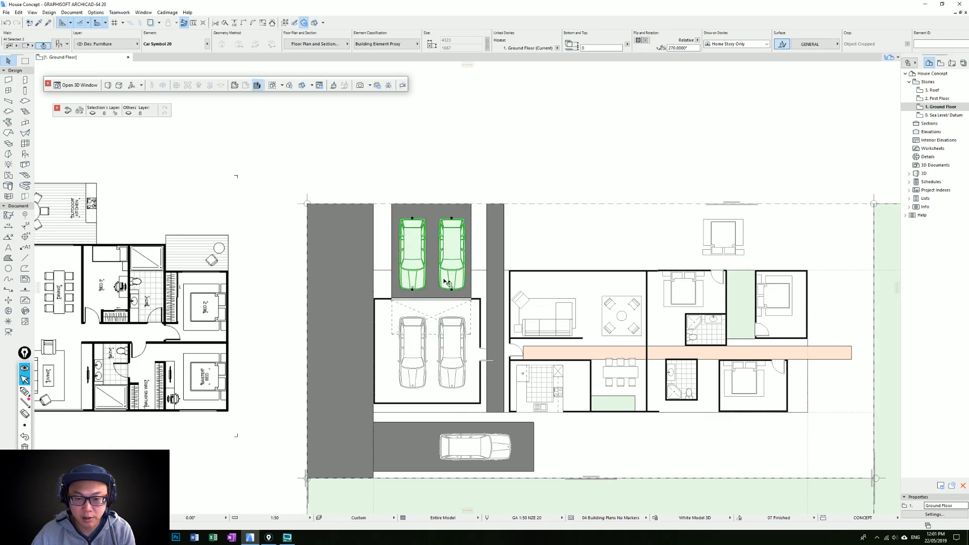
key("Escape")
middle_click_drag(541, 229, 446, 215)
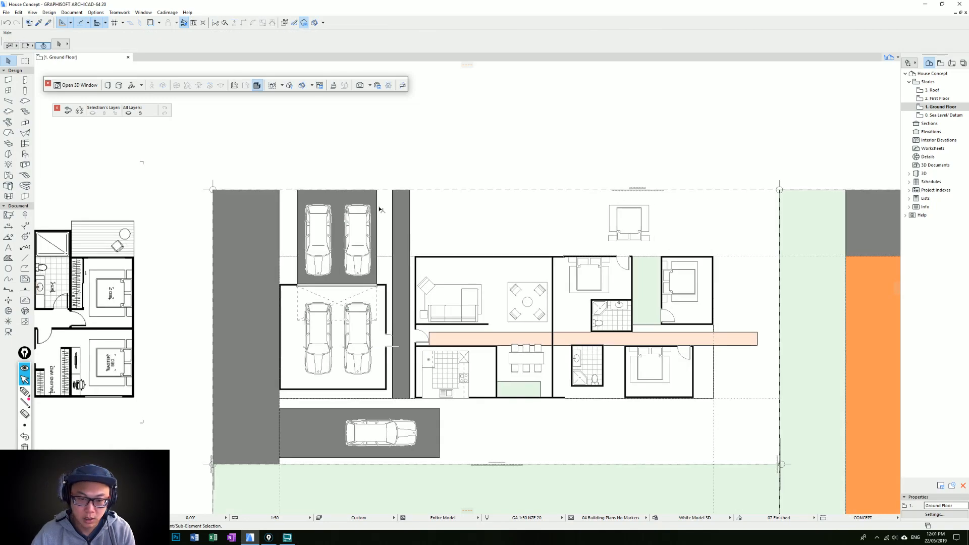
middle_click_drag(437, 272, 457, 279)
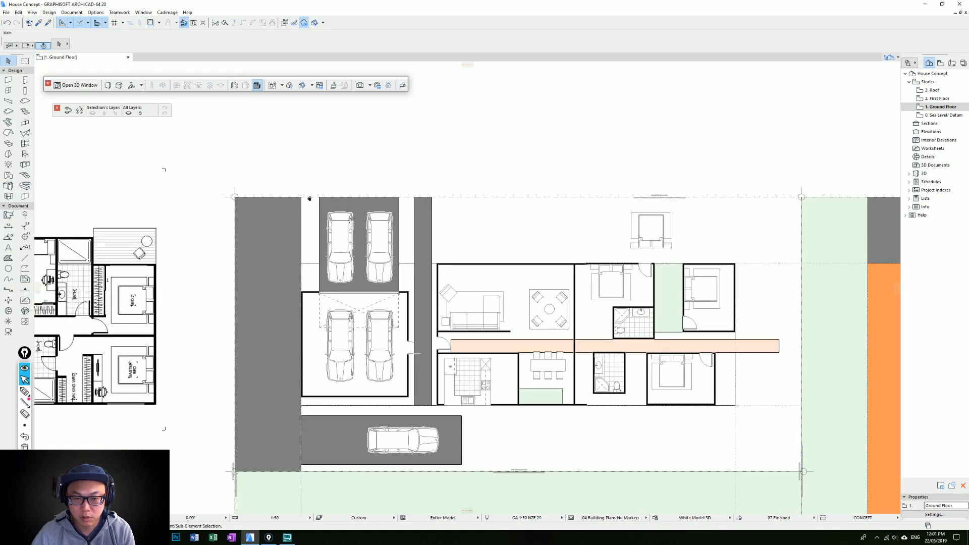
Examine the ground floor layout: driveway, parking bays and the house's living, bathroom and bedroom areas.
middle_click_drag(310, 198, 348, 203)
scroll(375, 202, "up", 2)
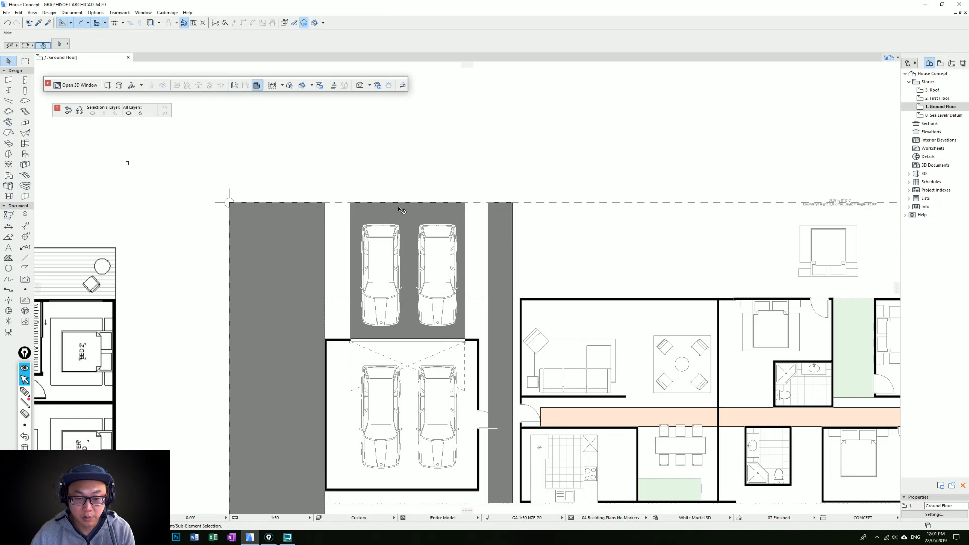
scroll(459, 207, "down", 1)
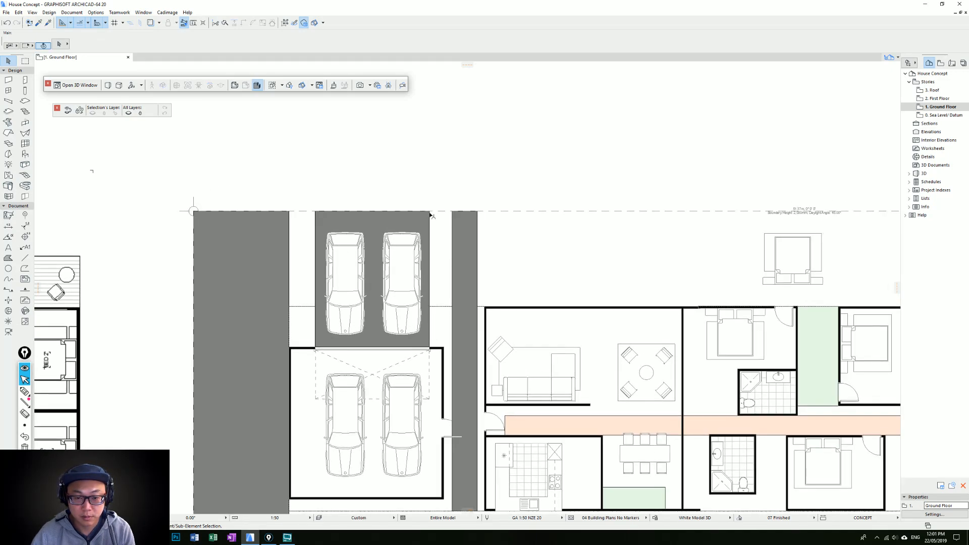
left_click(423, 214)
middle_click_drag(455, 213, 451, 212)
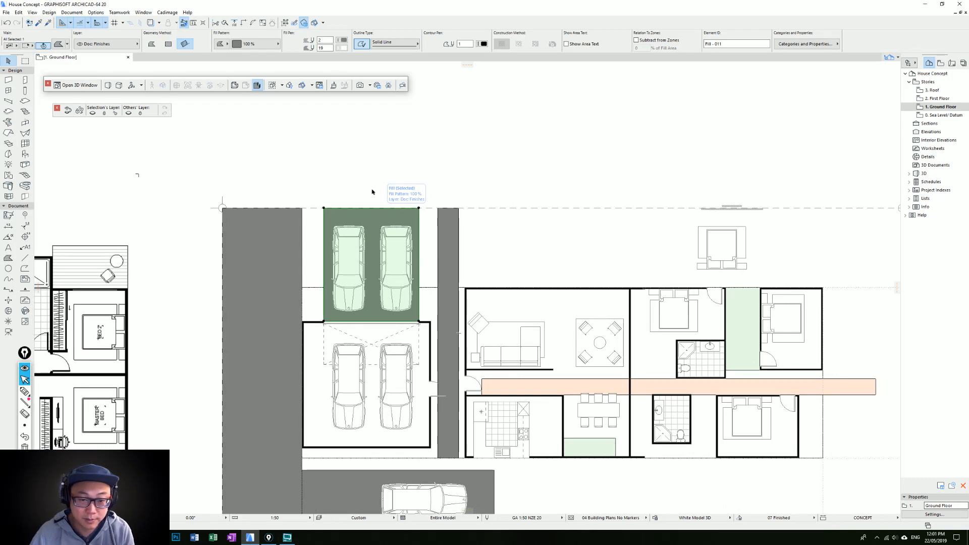
middle_click_drag(383, 215, 387, 237)
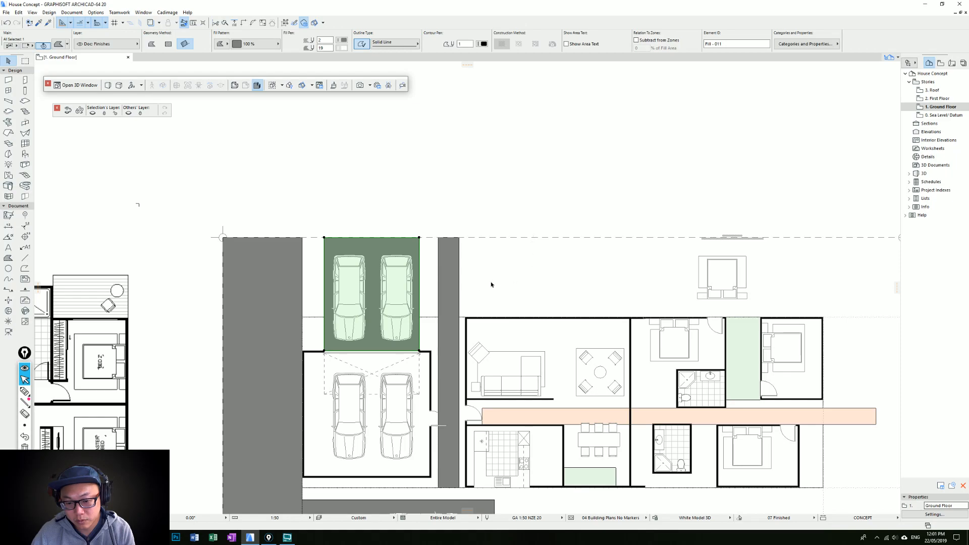
middle_click_drag(496, 283, 539, 251)
left_click(482, 215)
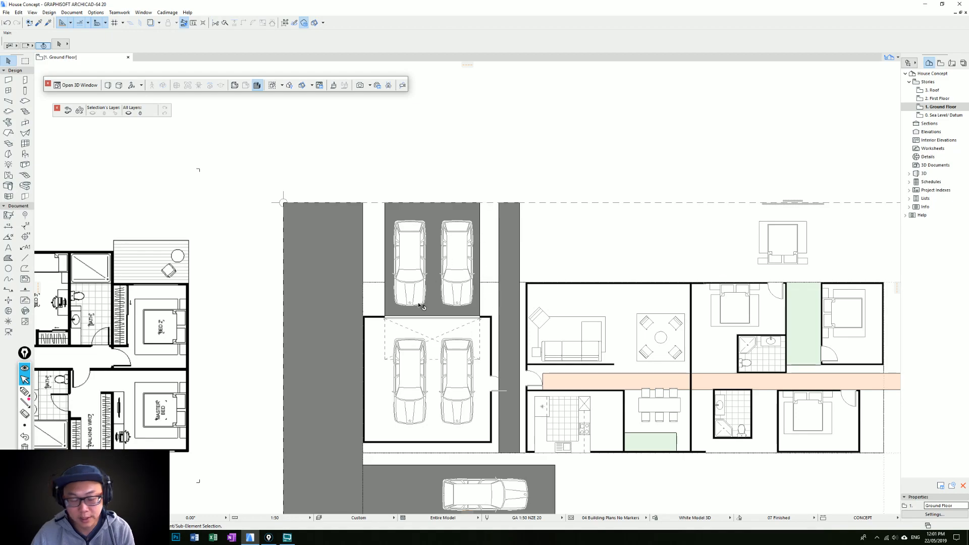
middle_click_drag(396, 239, 467, 231)
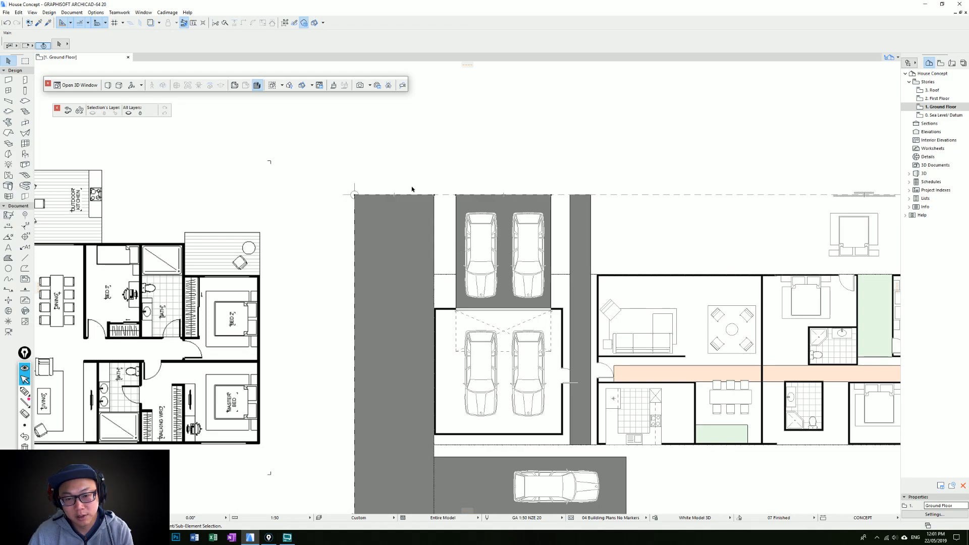
scroll(527, 287, "down", 3)
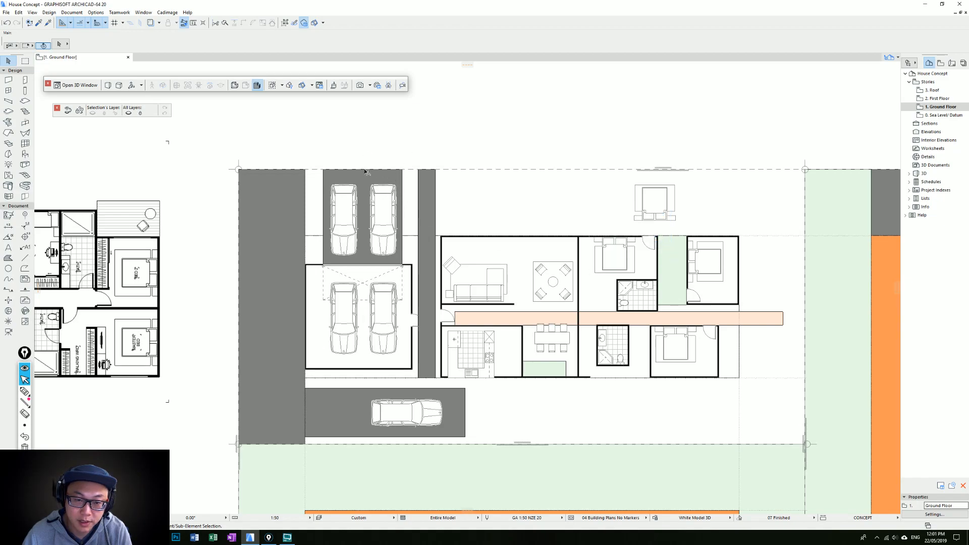
middle_click_drag(440, 200, 441, 232)
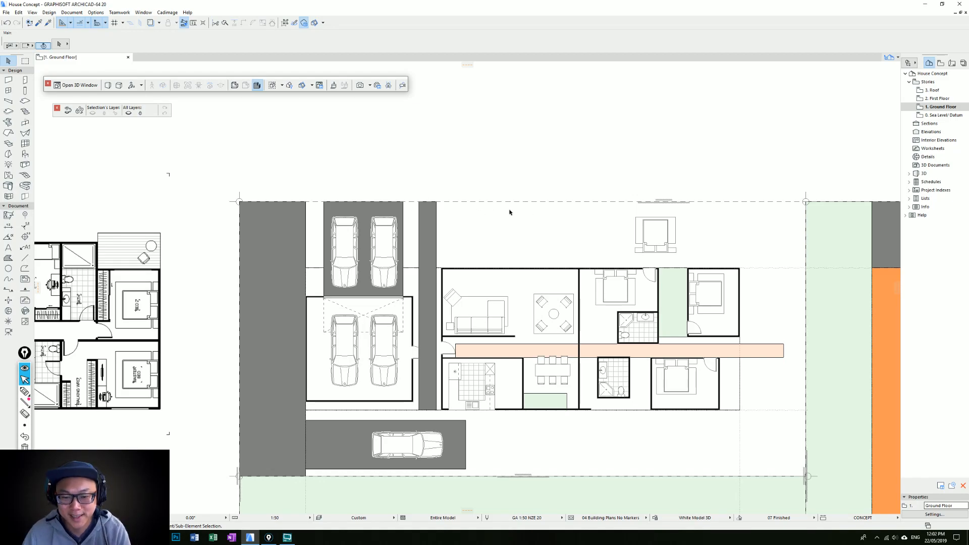
scroll(505, 209, "down", 2)
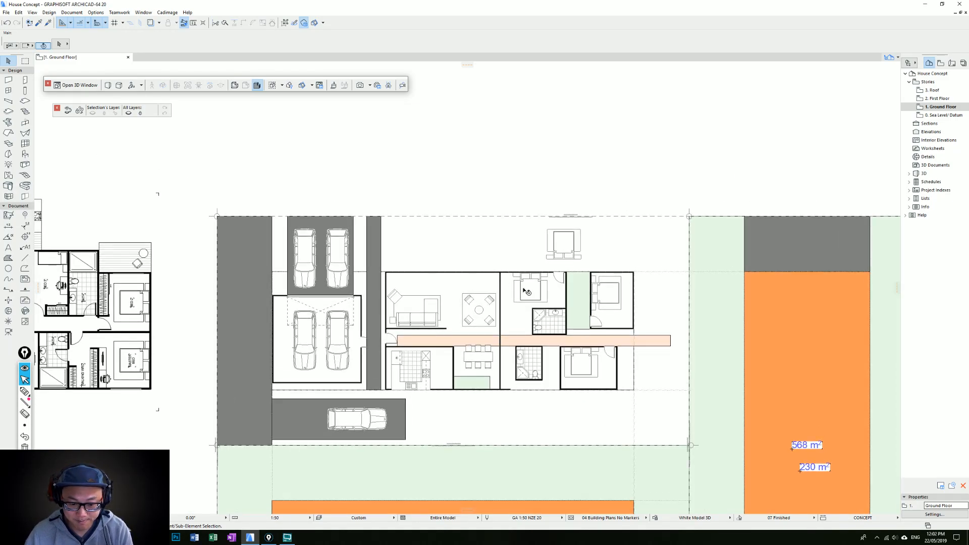
scroll(407, 423, "up", 1)
left_click(348, 415)
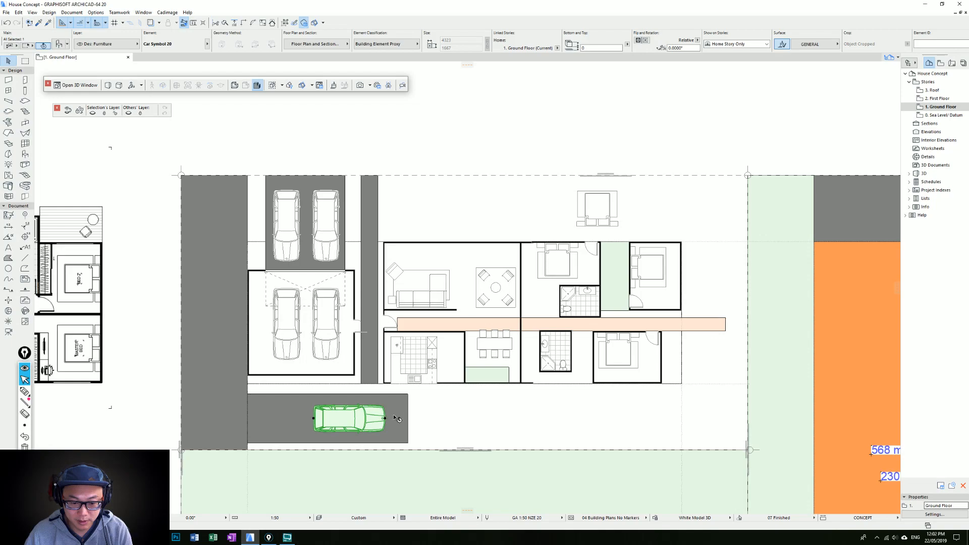
scroll(472, 288, "up", 1)
middle_click_drag(471, 288, 474, 286)
key("Escape")
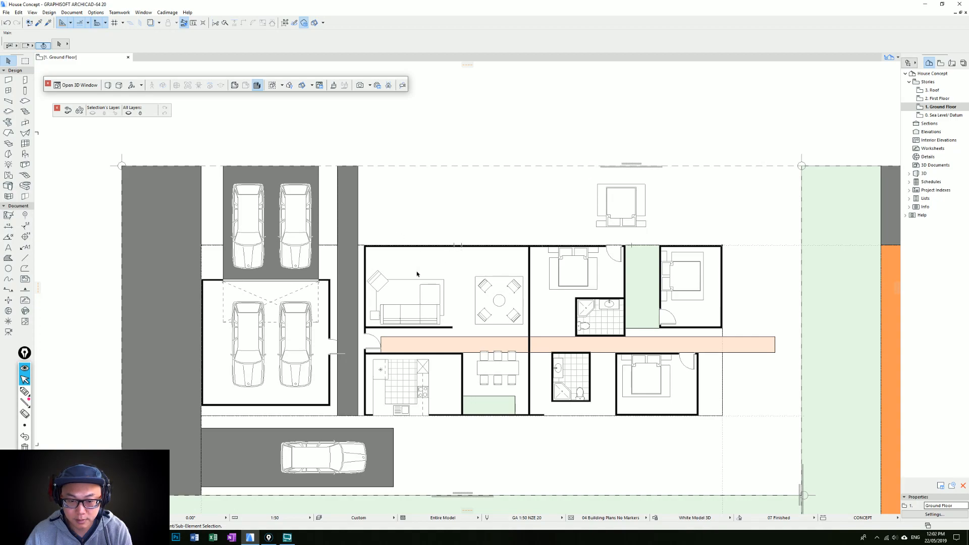
scroll(464, 293, "up", 1)
middle_click_drag(464, 294, 512, 271)
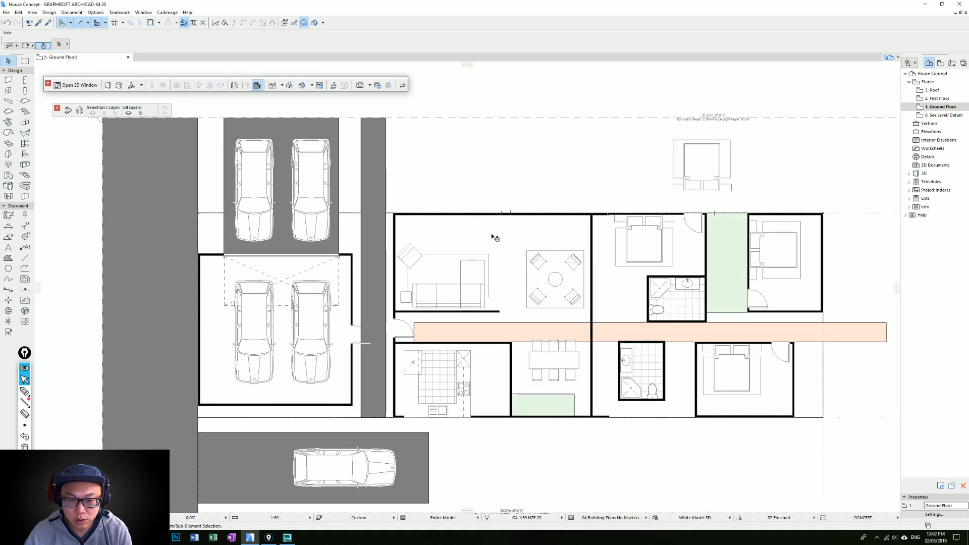
left_click(595, 215)
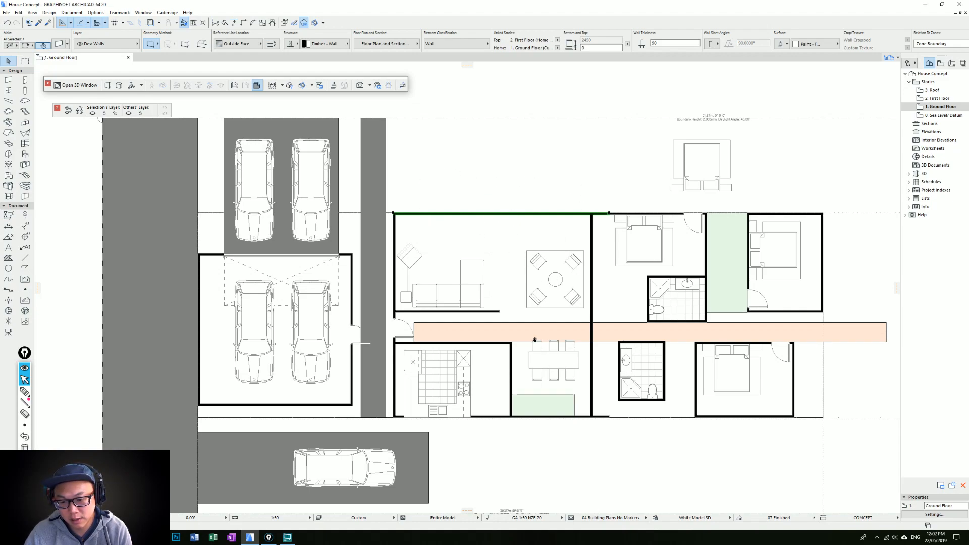
Reshape the small green fill below the dining table into an upright rectangle against the kitchen tiles in the lower part of the house.
middle_click_drag(541, 349, 509, 269)
left_click(545, 317)
left_click(543, 321)
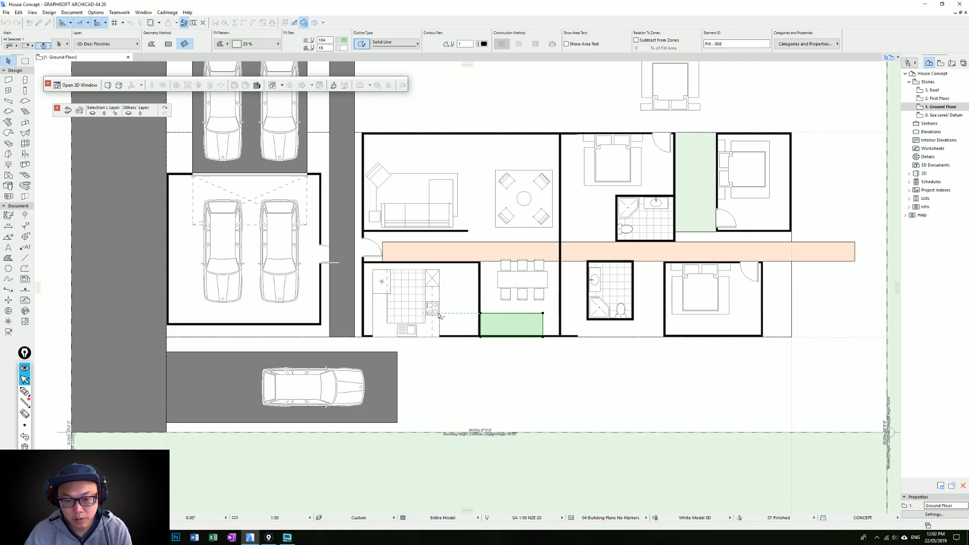
left_click(440, 315)
left_click(469, 313)
left_click(470, 266)
left_click(486, 306)
left_click(455, 289)
key("ctrl+z")
key("Escape")
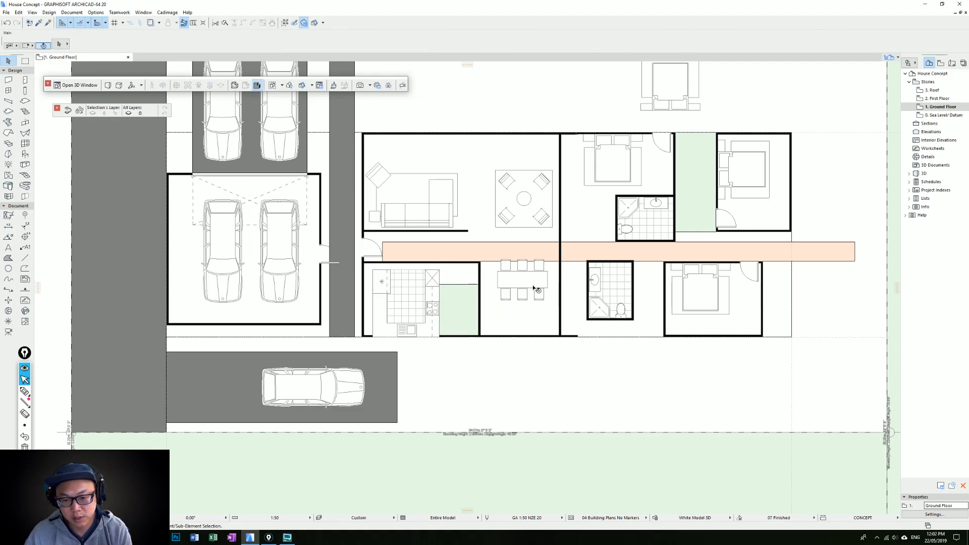
Move the wall between kitchen and dining area toward the kitchen, to the edge of the kitchen fittings.
left_click(479, 285)
left_click_drag(480, 285, 443, 287)
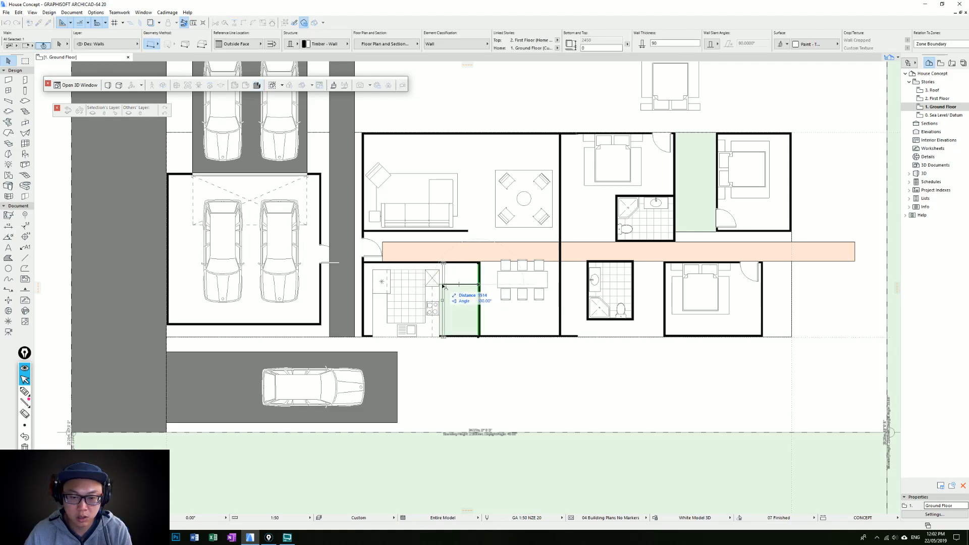
left_click(444, 287)
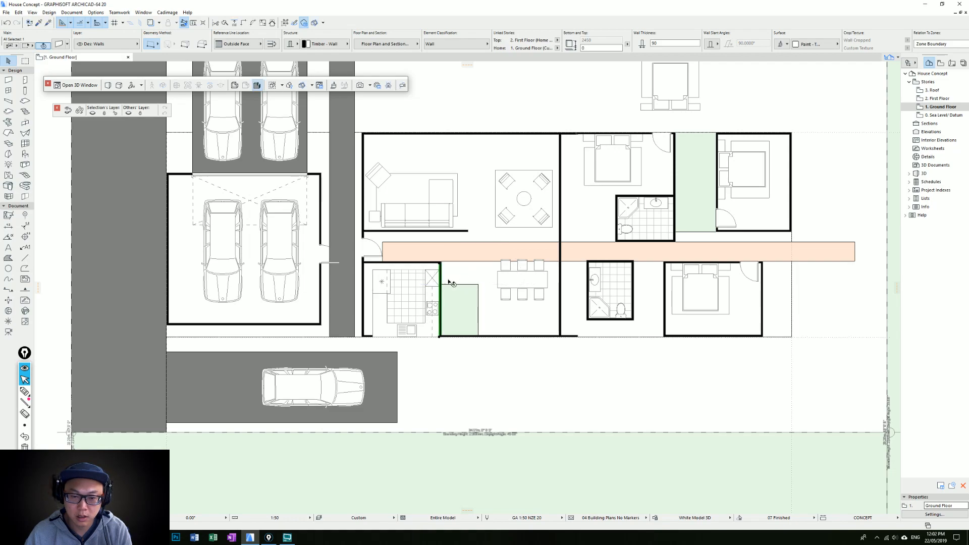
key("Escape")
Shorten the green fill beside the kitchen by lowering its upper edge slightly.
left_click(469, 284)
left_click(469, 284)
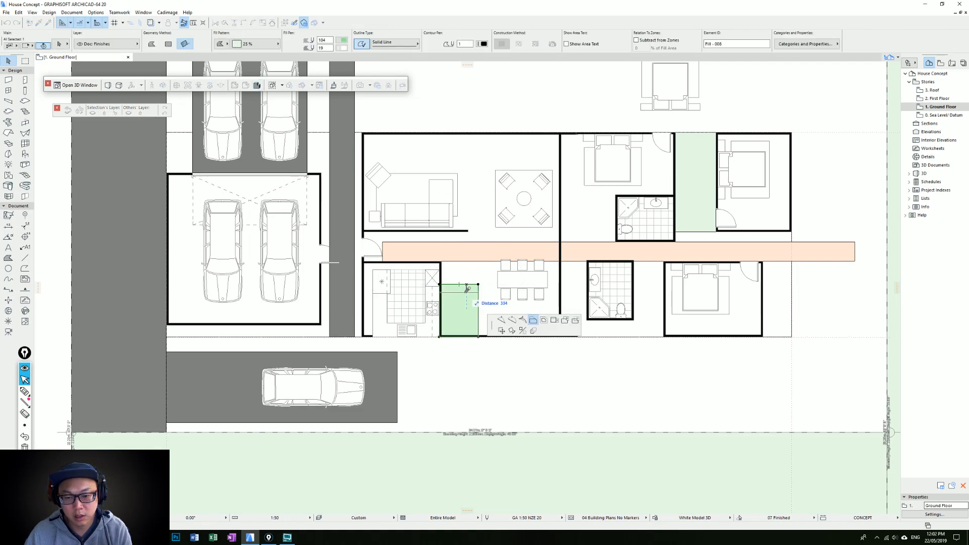
left_click(468, 292)
key("Escape")
Move the rectangular dining table down, clear of the corridor strip and beside the green fill.
left_click(523, 280)
key("ctrl+d")
left_click(522, 280)
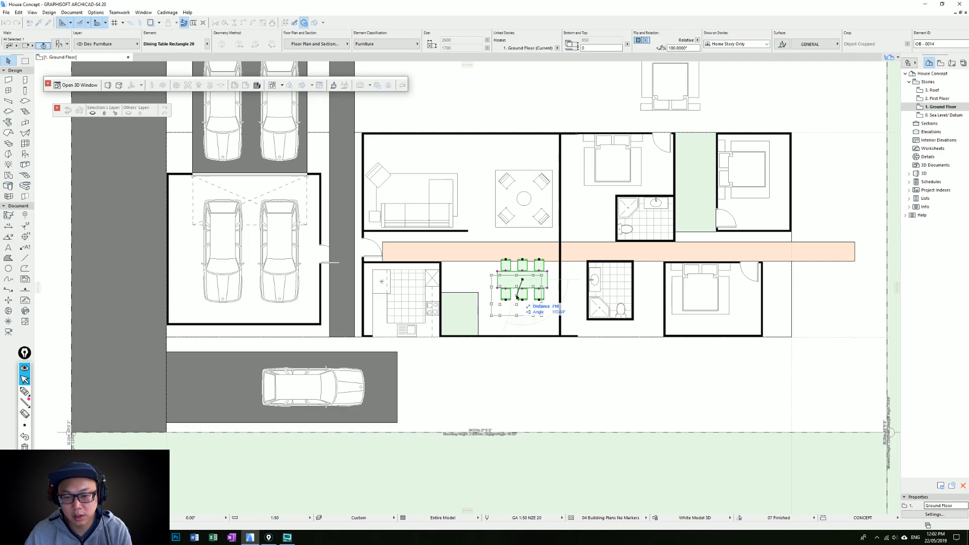
left_click(520, 295)
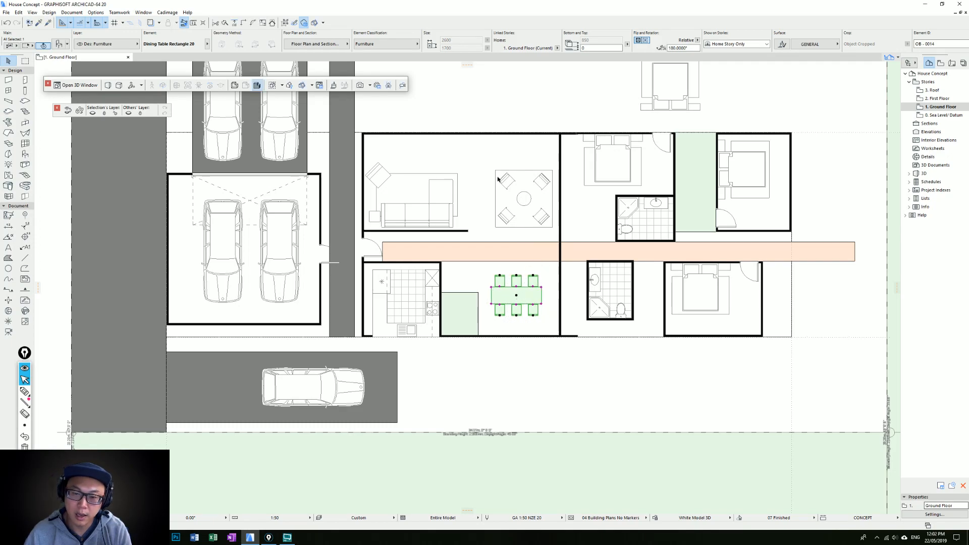
key("Escape")
Pick up the settings of the corridor fill for the Fill tool and change the fill pattern to Plank Floor.
scroll(512, 308, "down", 3)
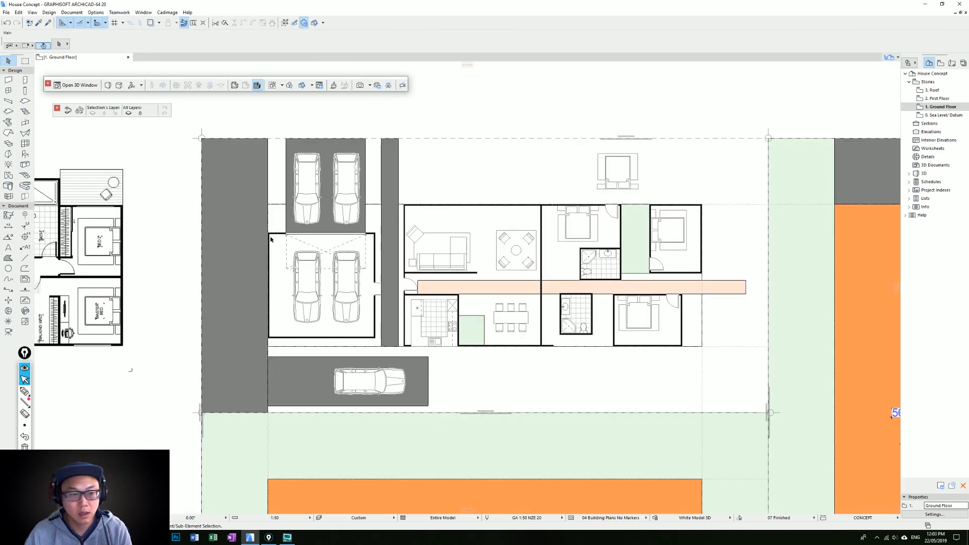
left_click(683, 282, "alt")
left_click(255, 44)
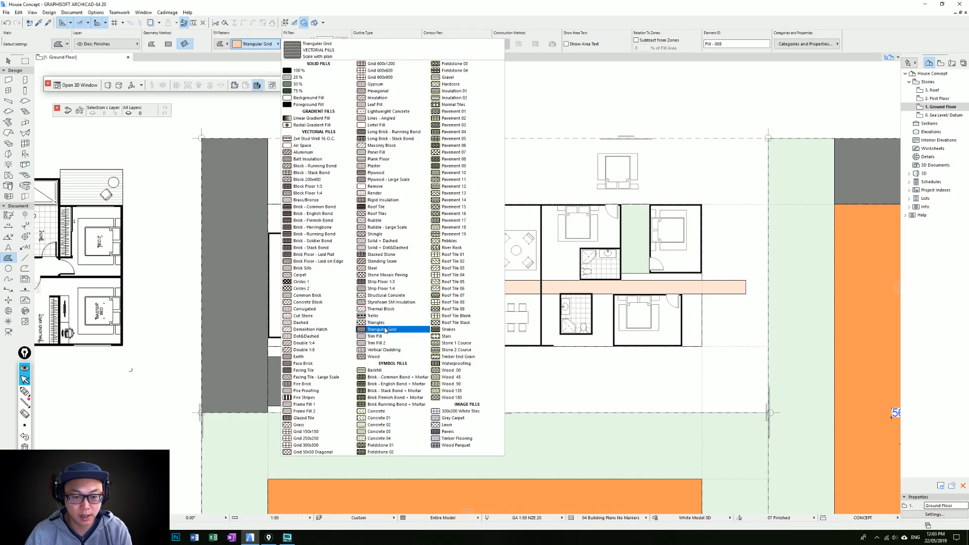
left_click(378, 159)
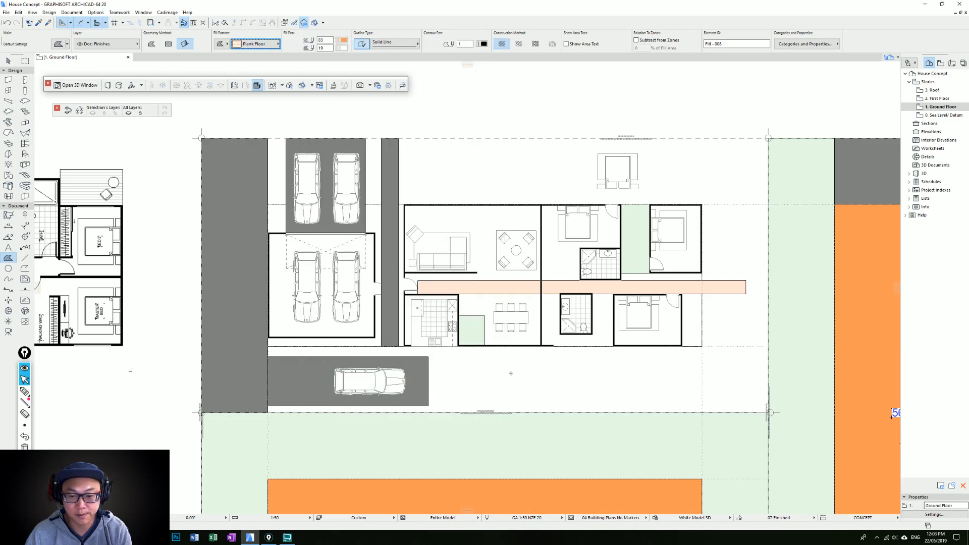
Draw a rectangular Plank Floor deck outside the dining area, from the green fill's edge to the cross wall.
scroll(500, 349, "up", 3)
left_click(477, 339)
left_click(558, 370)
key("Escape")
Set the fill pen of the deck outside the dining area to pen 1.
left_click(513, 358)
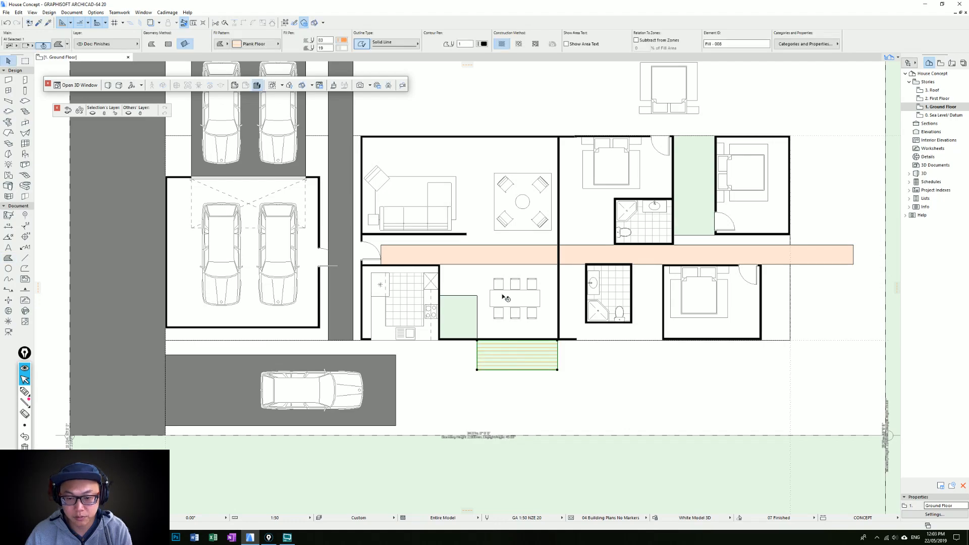
left_click(344, 41)
left_click(353, 39)
key("Escape")
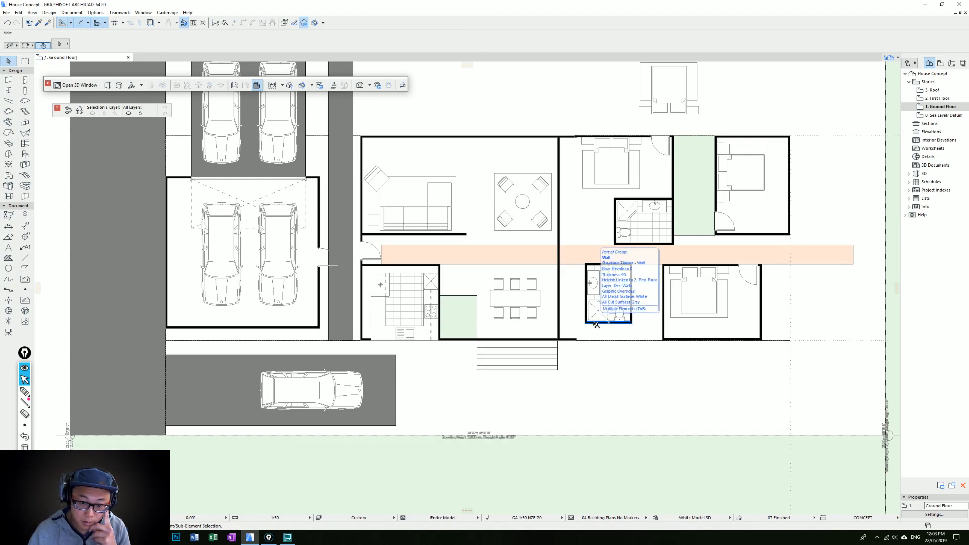
Move the long cross wall, the dining table and the carpet with its round table and four armchairs slightly toward the garage.
scroll(537, 303, "up", 2)
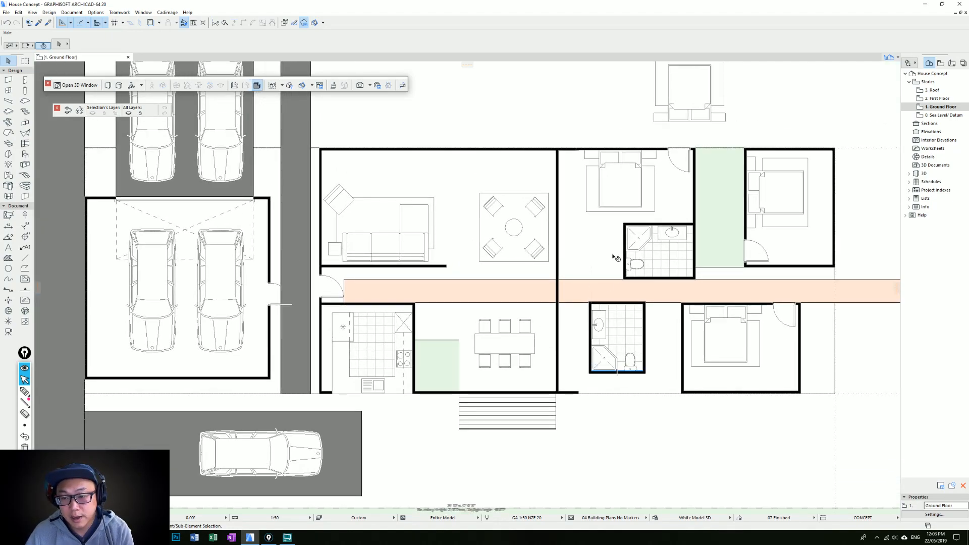
middle_click_drag(573, 210, 544, 238)
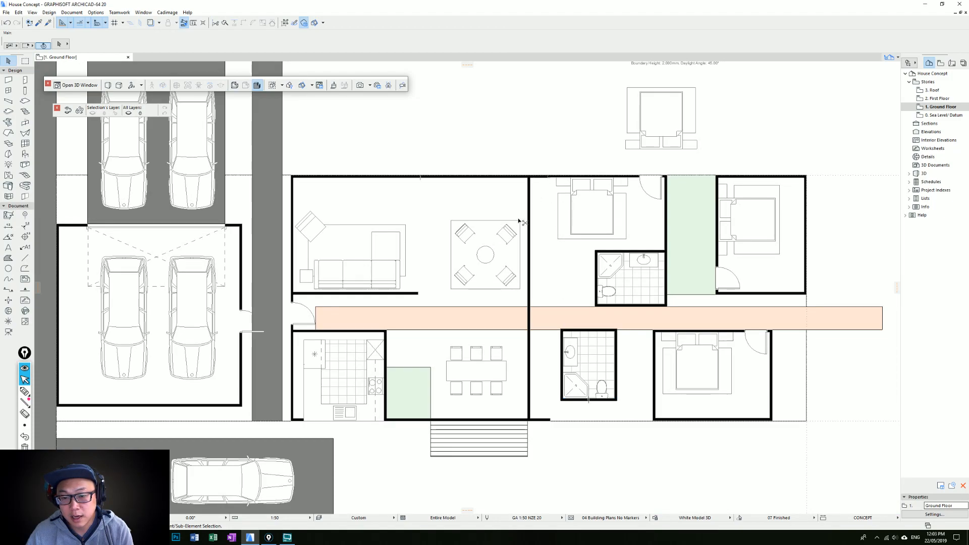
left_click(527, 233)
left_click(476, 371, "shift")
left_click(518, 282, "shift")
left_click(515, 280, "shift")
left_click(506, 276, "shift")
left_click(486, 256, "shift")
left_click(465, 234, "shift")
left_click(507, 234, "shift")
left_click(463, 281, "shift")
left_click(461, 279, "shift")
left_click(460, 280, "shift")
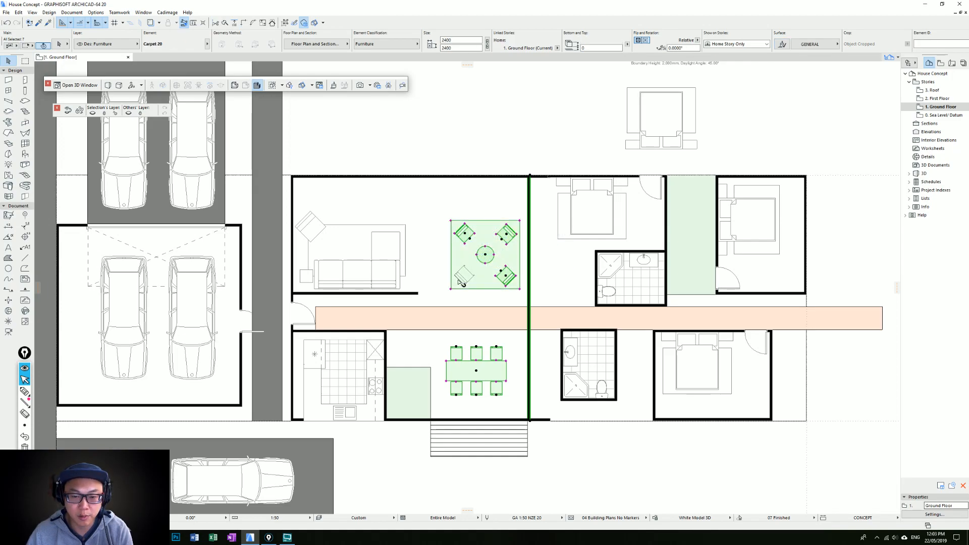
left_click(460, 275, "shift")
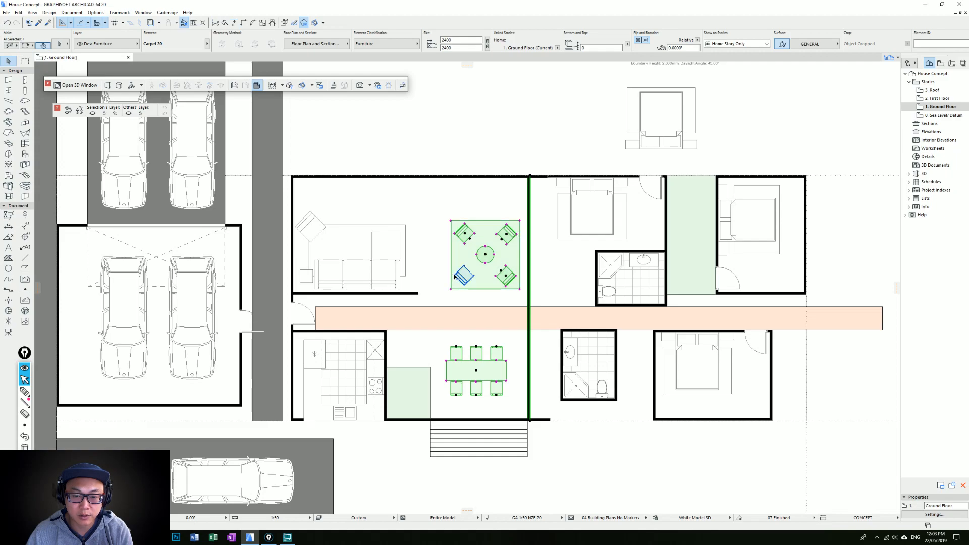
left_click_drag(485, 254, 470, 256)
Narrow the green fill beside the kitchen by pulling its edge away from the dining table.
left_click(430, 395)
left_click(430, 396)
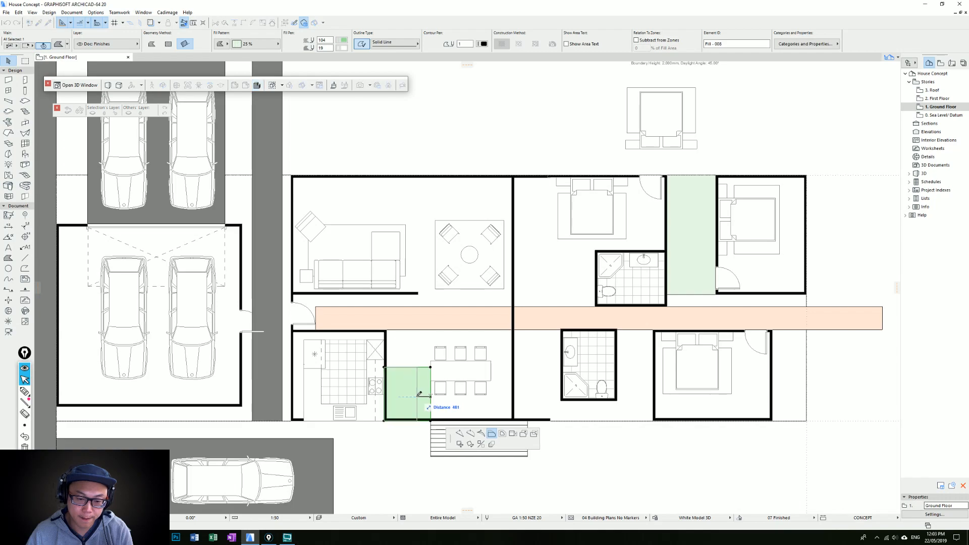
left_click(415, 395)
key("Escape")
Move the plank deck fill into the living room's upper corner nearest the garage.
left_click(476, 433)
key("ctrl+d")
left_click(431, 420)
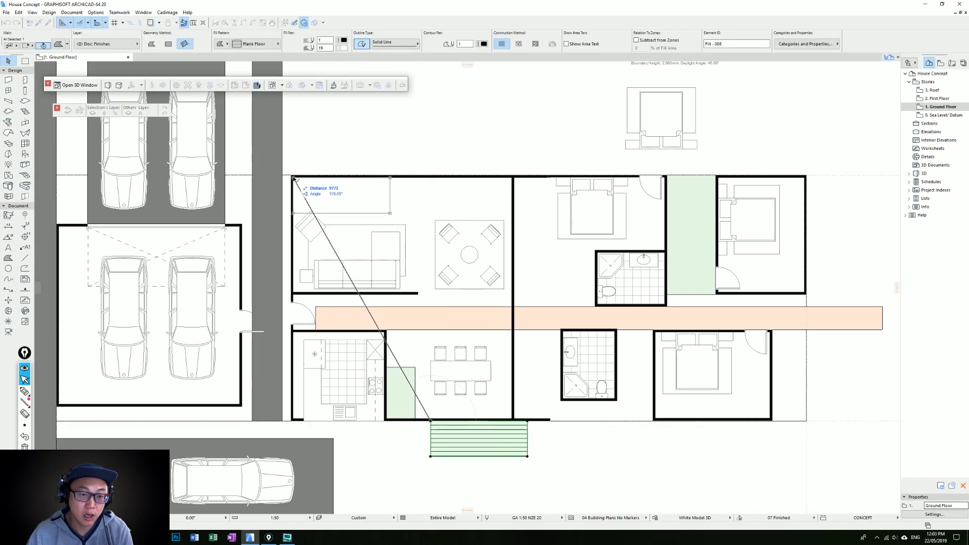
left_click(292, 177)
Stretch the plank fill to the cross wall and down to the lower exterior wall, covering the living, dining and kitchen areas.
left_click(390, 195)
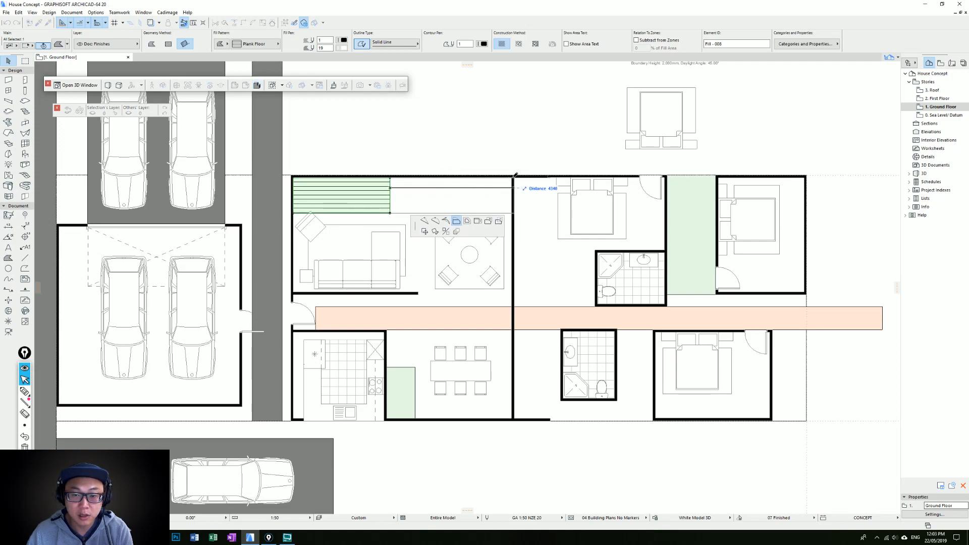
left_click(512, 182)
left_click(430, 213)
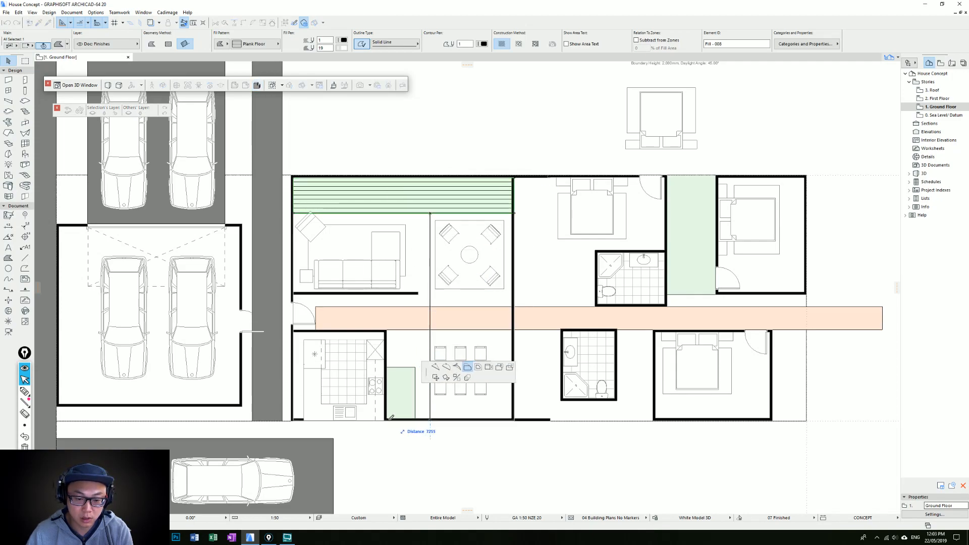
left_click(373, 419)
Subtract the kitchen's rectangular area from the plank floor fill.
left_click(373, 415)
left_click(478, 454)
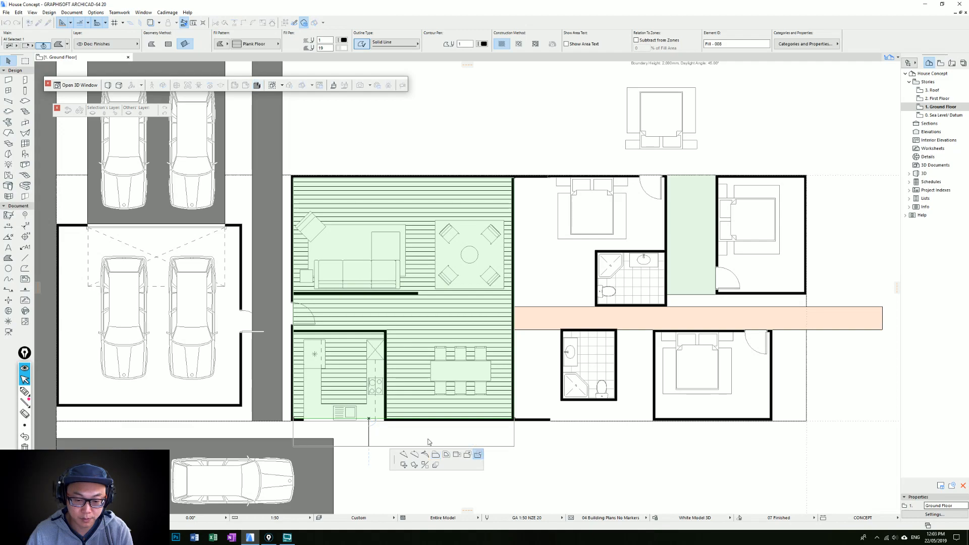
left_click(385, 332)
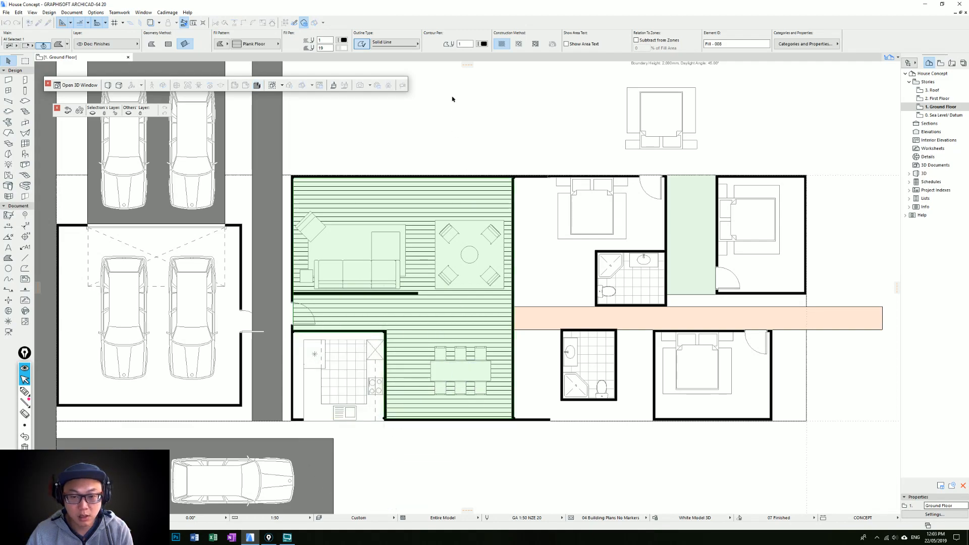
Set the fill pen of the living area's plank floor to light grey pen 102.
left_click(344, 41)
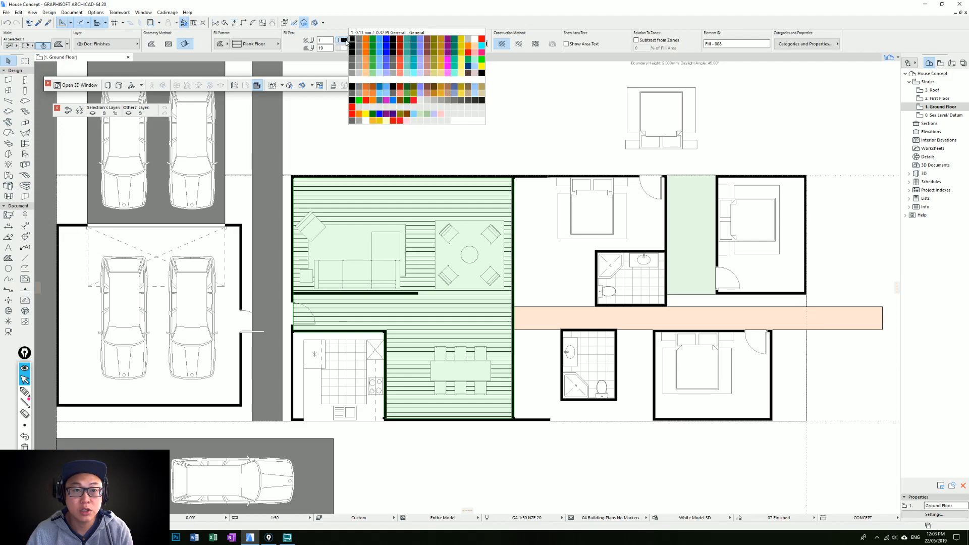
left_click(358, 72)
middle_click_drag(482, 237, 470, 258)
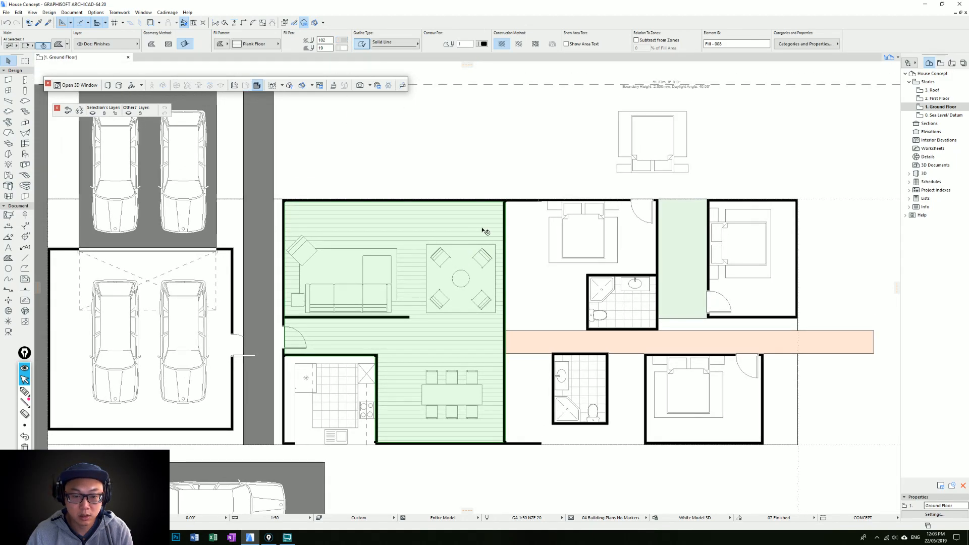
key("Escape")
middle_click_drag(465, 302, 414, 287)
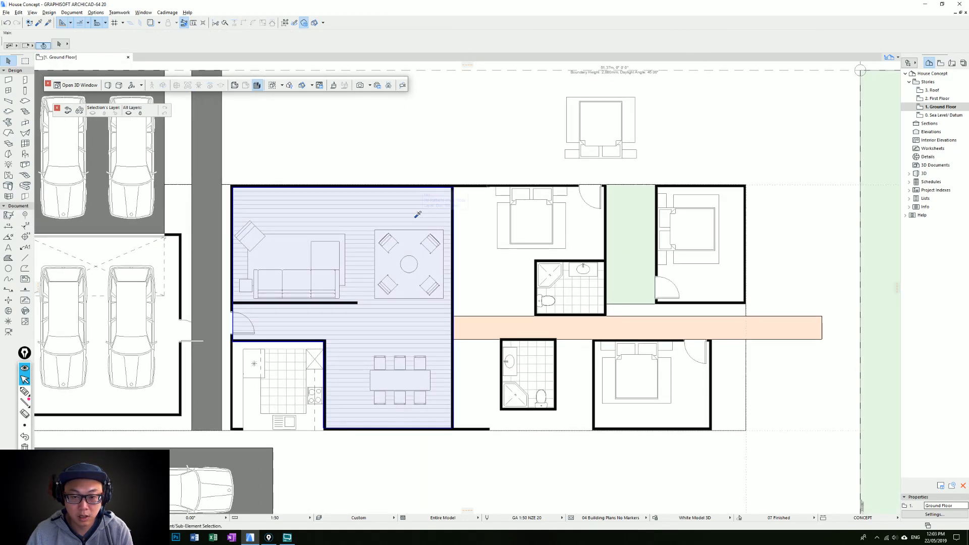
Draw a matching plank fill rectangle from the ensuite's lower corner to the exterior wall corner beside the living area.
left_click(418, 214, "alt")
middle_click_drag(637, 295, 568, 280)
scroll(480, 255, "up", 3)
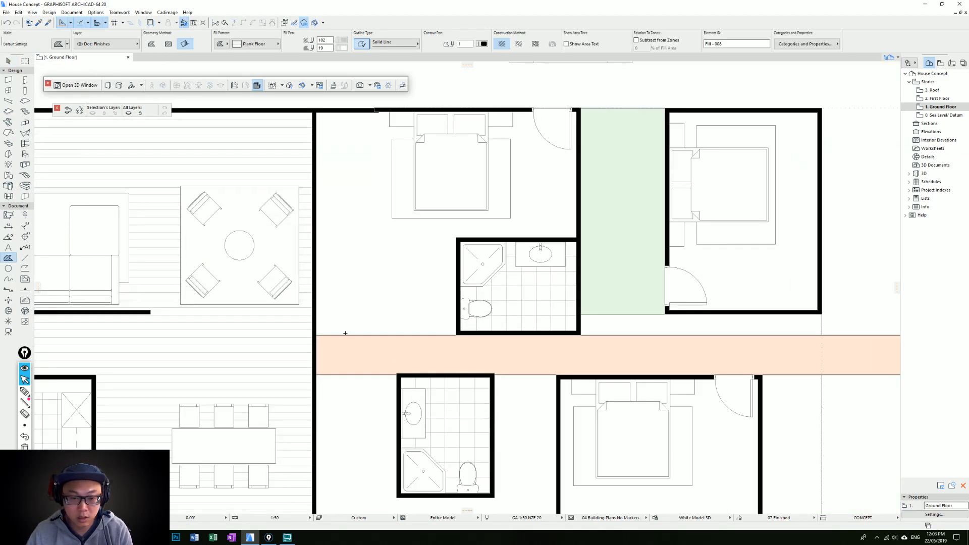
left_click(456, 334)
left_click(316, 113)
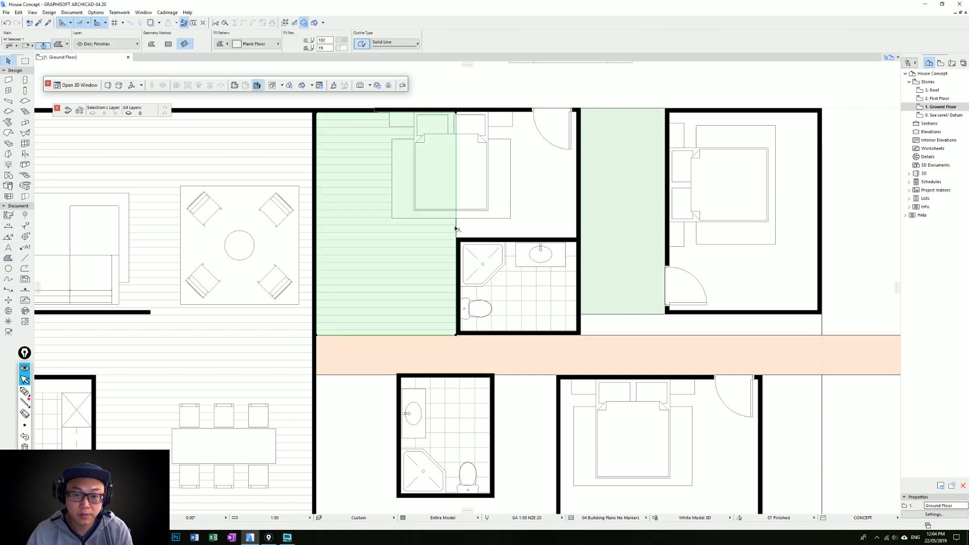
Extend the new plank fill above the ensuite to the bedroom's far wall, making it L-shaped around the ensuite.
left_click(456, 227)
left_click(491, 262)
left_click(456, 237)
left_click(455, 230)
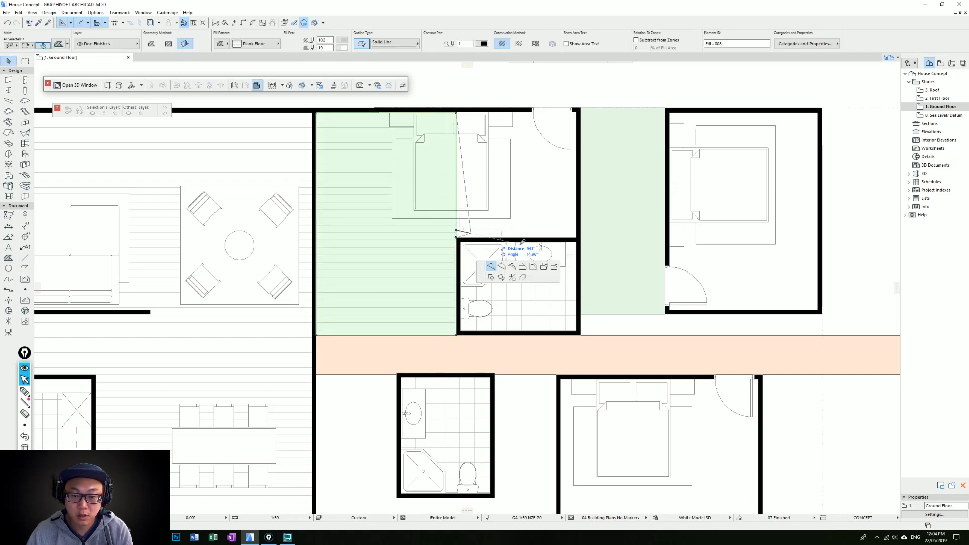
left_click(524, 270)
left_click(576, 237)
key("Escape")
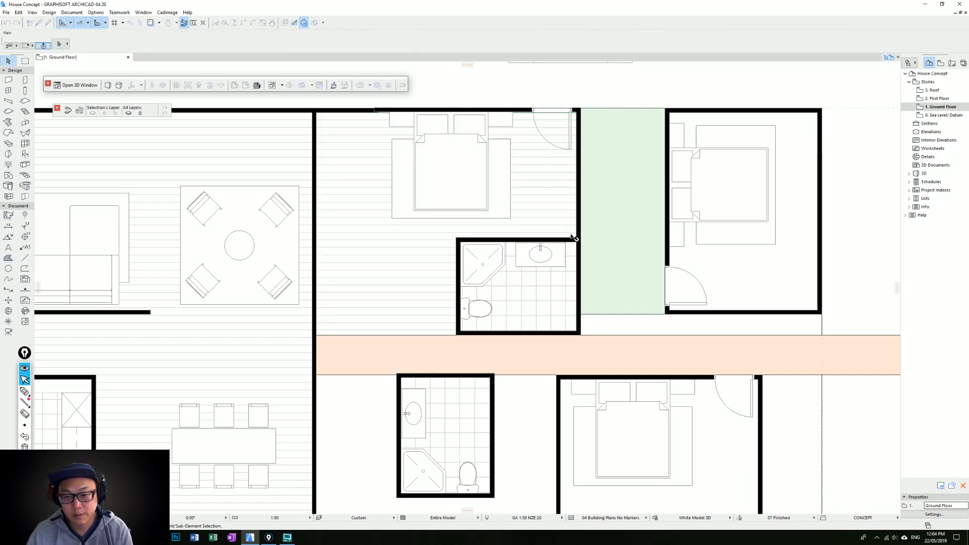
Add matching plank fills to the bedroom beyond the garden strip and the bedroom below the hallway.
scroll(571, 235, "down", 2)
middle_click_drag(571, 235, 528, 238)
left_click(529, 242, "alt")
left_click(649, 267)
left_click(614, 405)
scroll(651, 333, "down", 2)
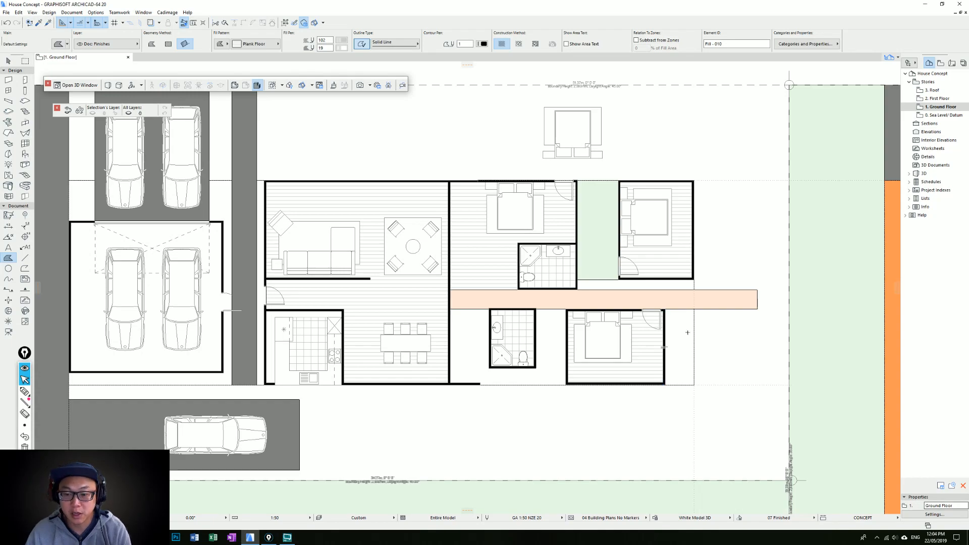
scroll(619, 382, "up", 3)
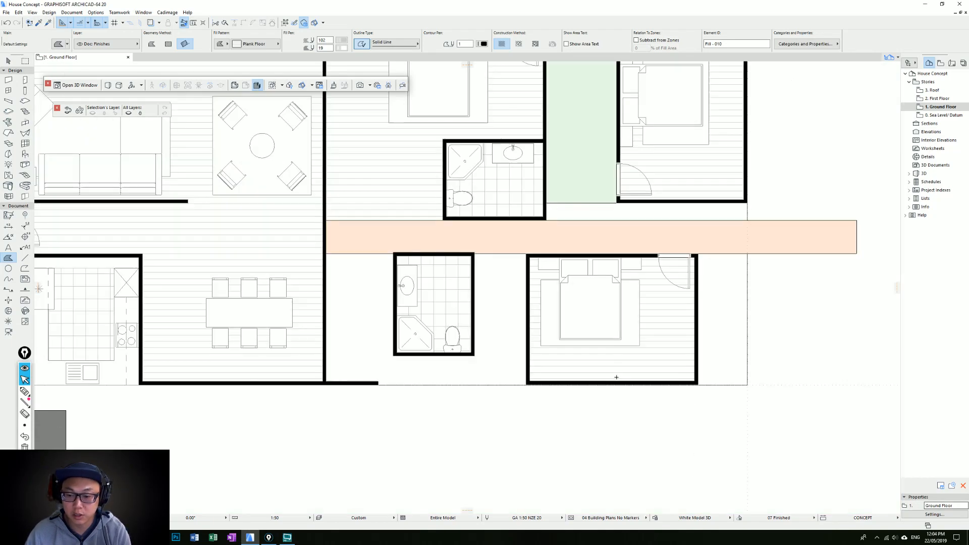
scroll(650, 285, "down", 4)
middle_click_drag(665, 263, 629, 317)
scroll(616, 319, "up", 2)
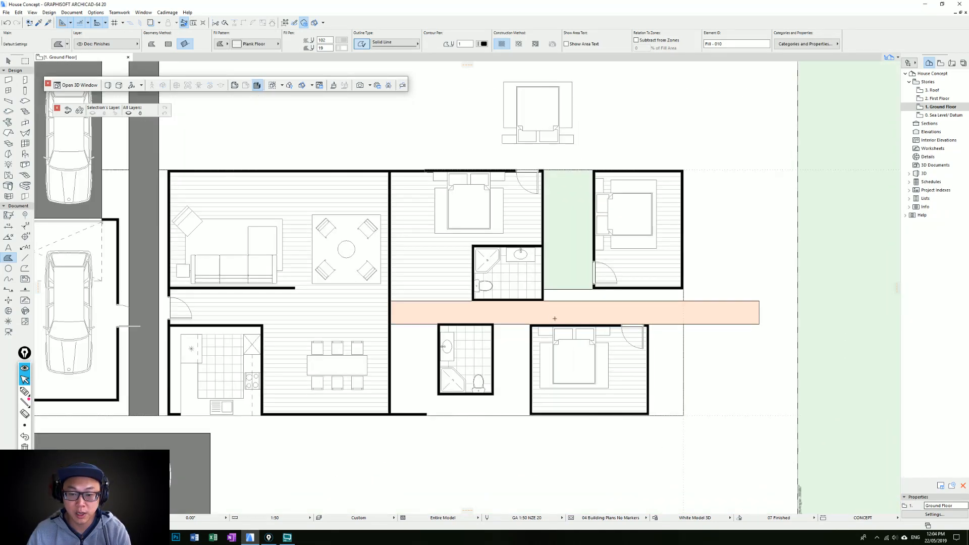
middle_click_drag(554, 320, 662, 315)
key("Escape")
Offset the master bedroom fill's edge away from the living area's cross wall to the end of the bedroom's exterior wall.
left_click(499, 215)
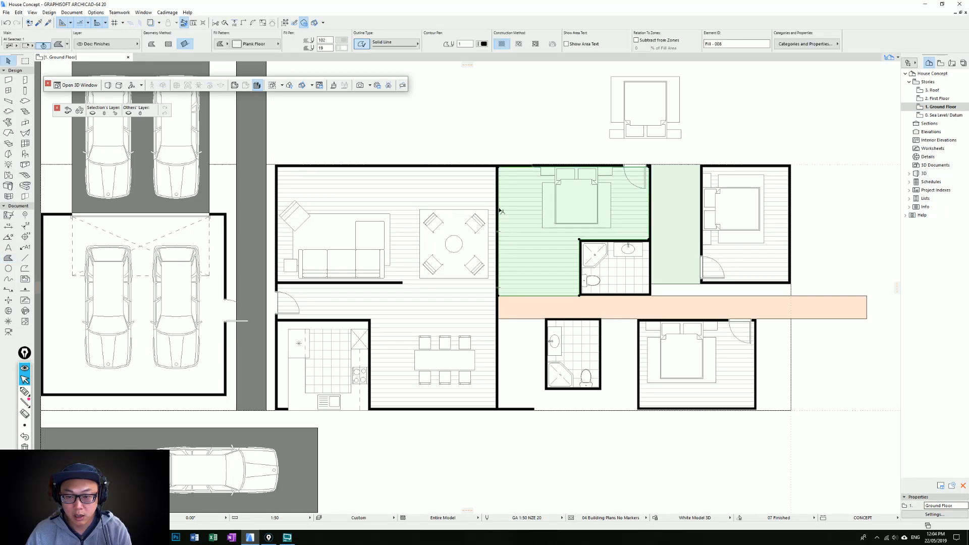
left_click(498, 205)
left_click(505, 198)
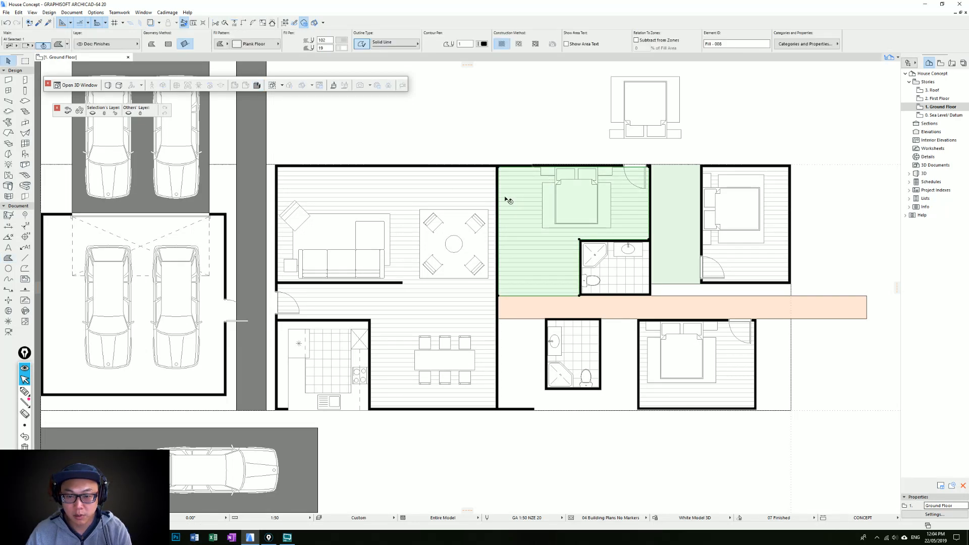
left_click(501, 189)
key("Escape")
left_click(498, 183)
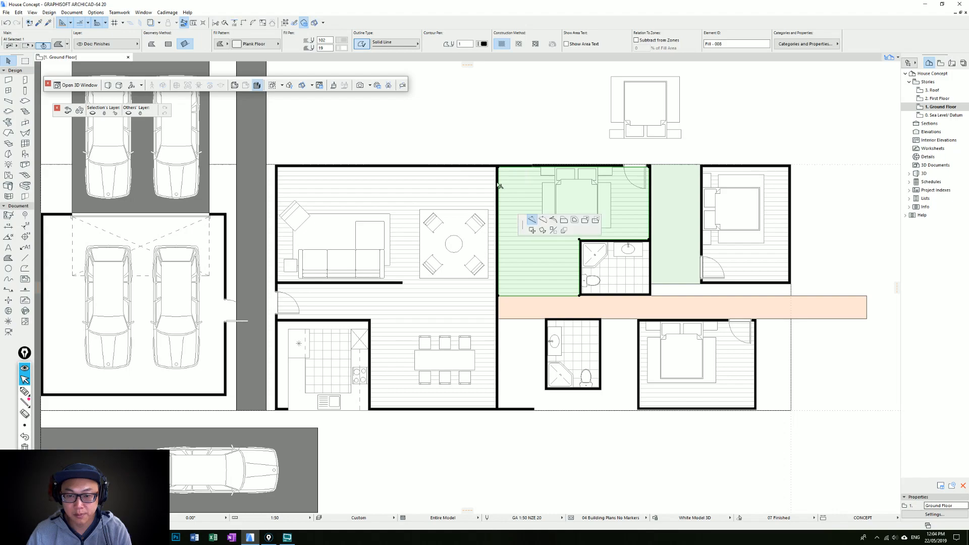
left_click(564, 219)
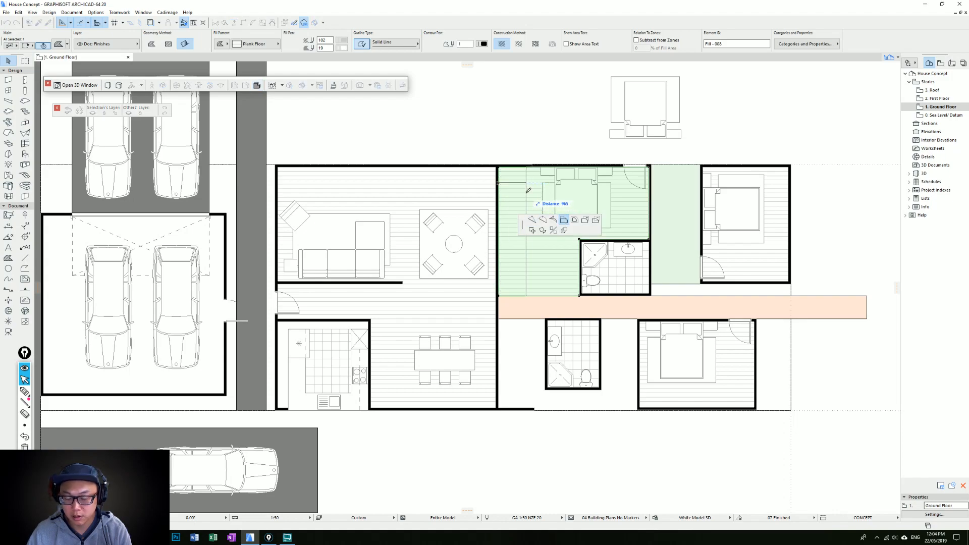
left_click(528, 190)
key("Escape")
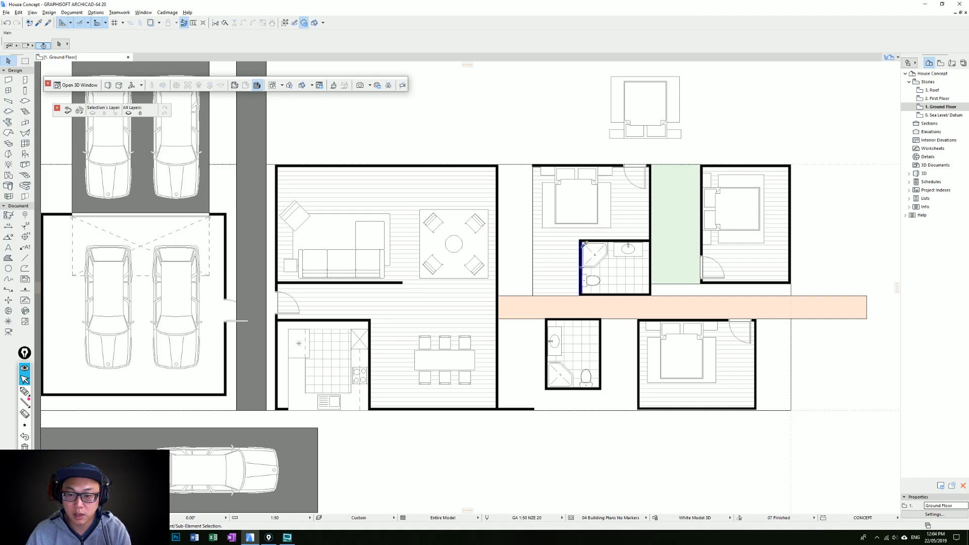
Draw a single wall matching the ensuite's along the bedroom fill's edge, from the exterior wall down to the hallway.
left_click(582, 247, "alt")
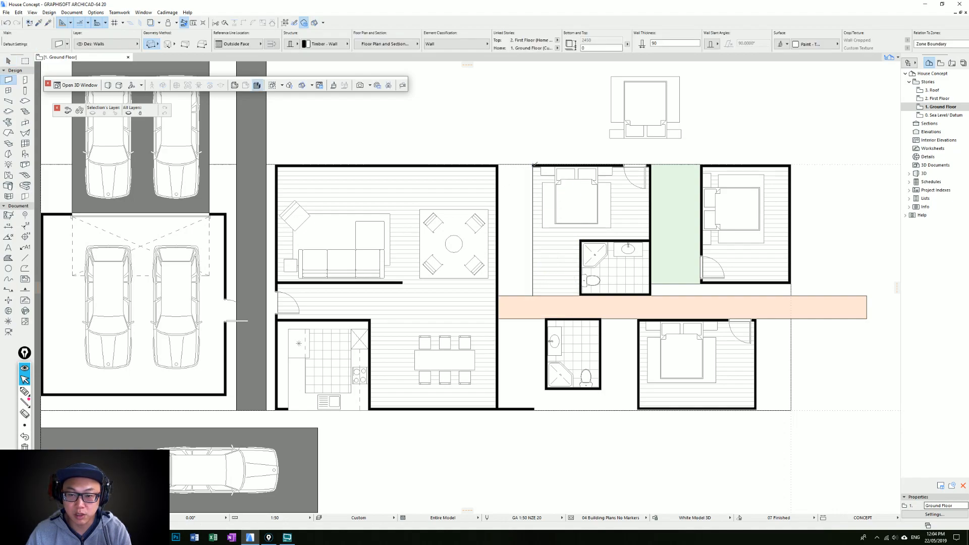
left_click(153, 44)
left_click(160, 40)
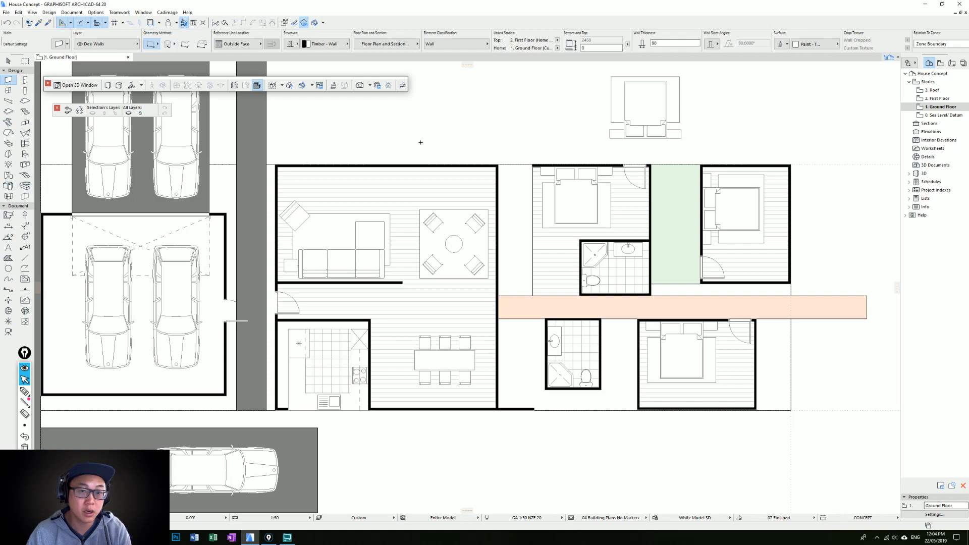
left_click(534, 164)
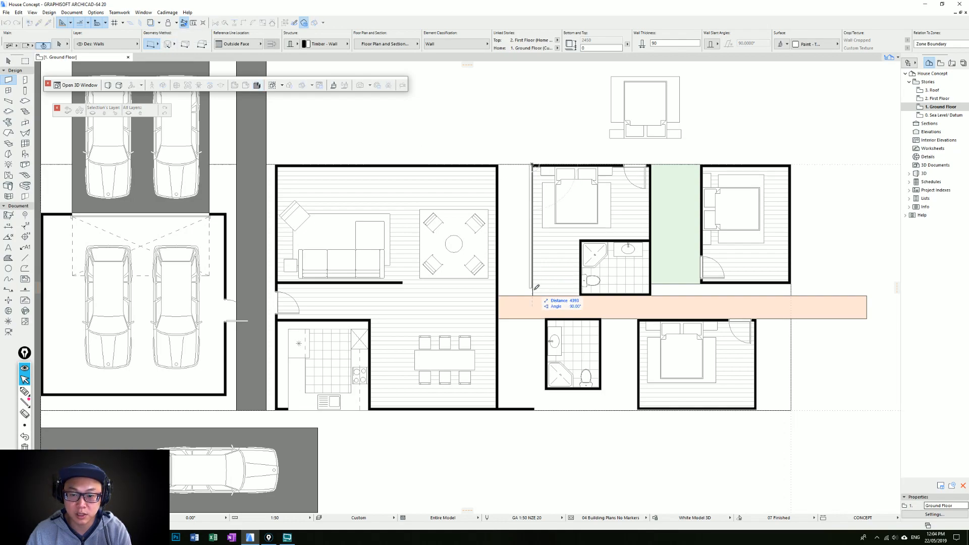
left_click(534, 295)
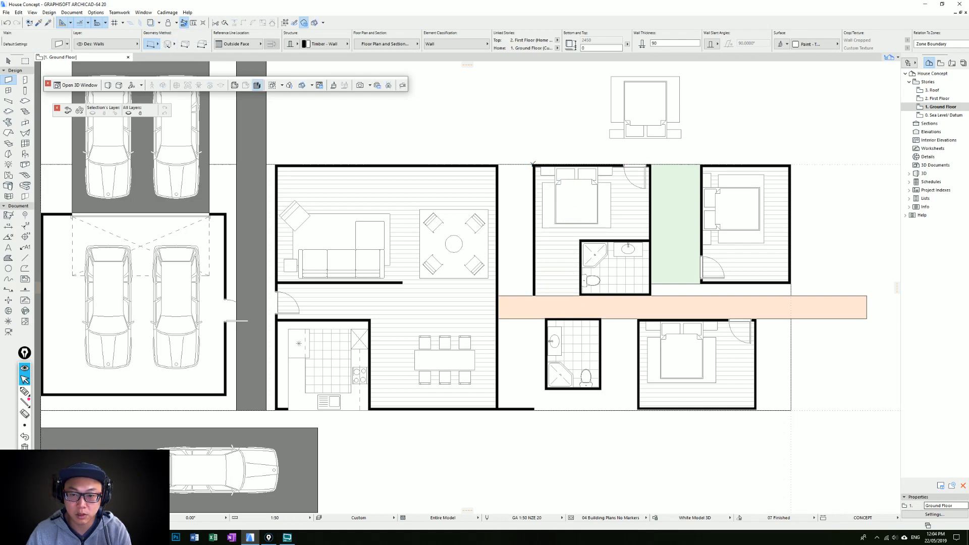
key("Escape")
Draw a matching cross wall from the new bedroom wall to the ensuite's shower-side wall.
left_click(533, 287)
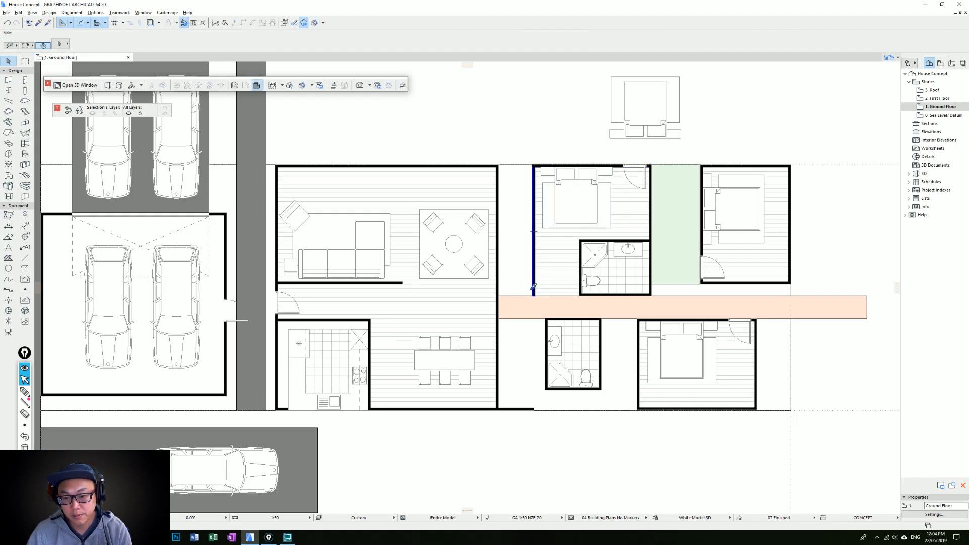
left_click(534, 287, "alt")
left_click(535, 263)
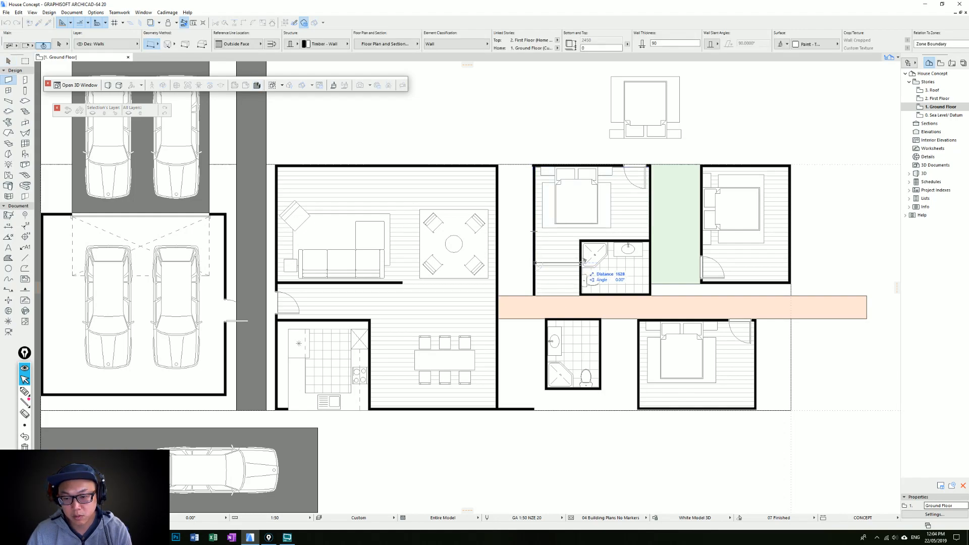
left_click(583, 262)
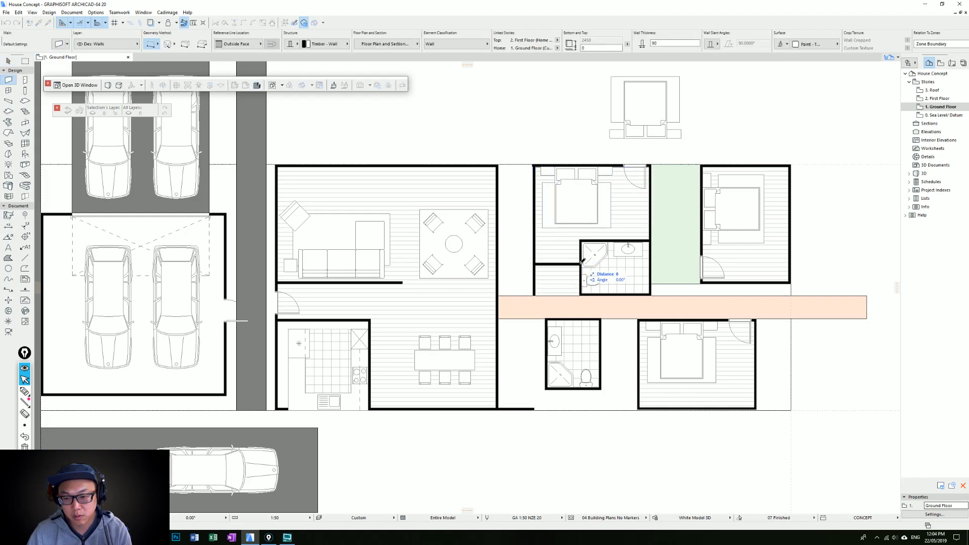
Trim away the bedroom wall stub and the plank fill below the new cross wall.
left_click(535, 278, "shift")
left_click(564, 296)
left_click(580, 263)
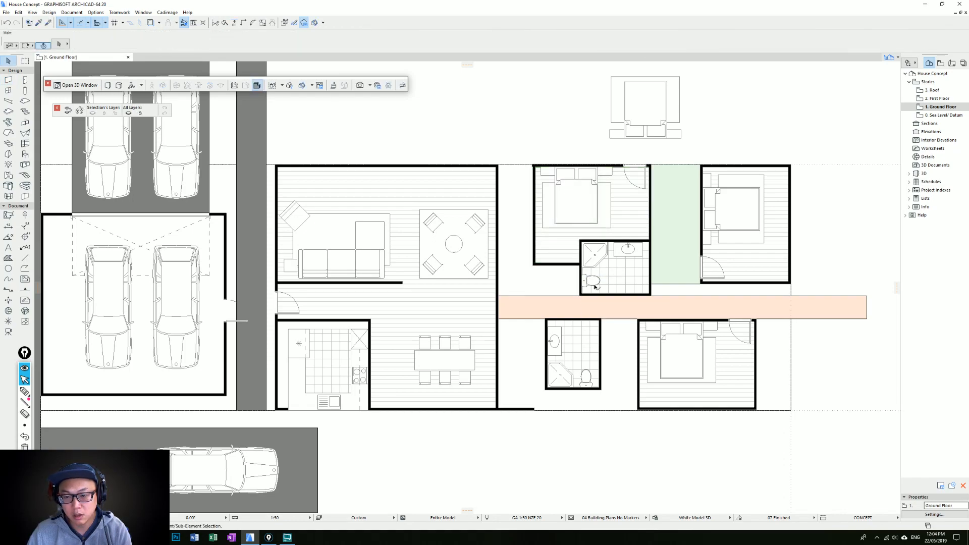
Shorten the orange hallway fill from the entry door to start at the living area's cross wall.
scroll(594, 284, "down", 2)
left_click(630, 258)
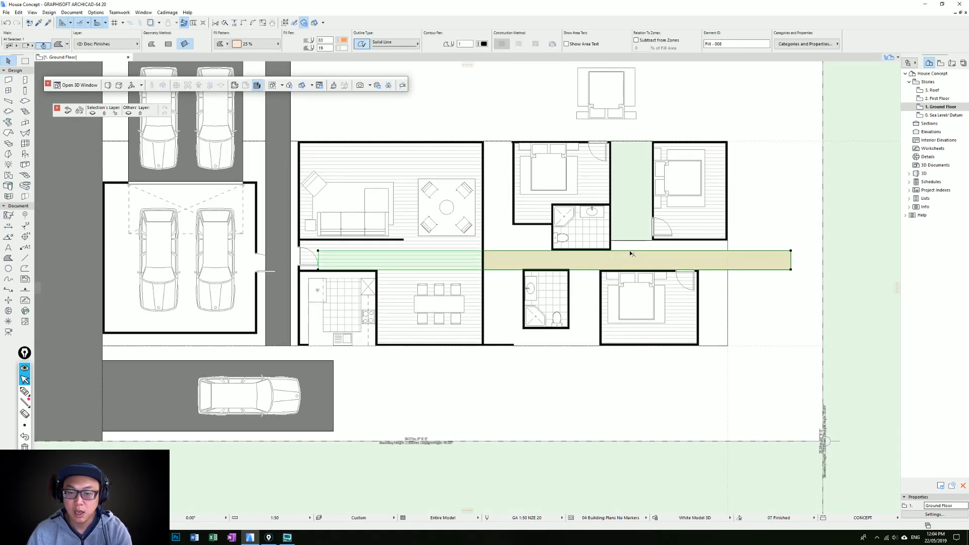
key("Delete")
key("ctrl+z")
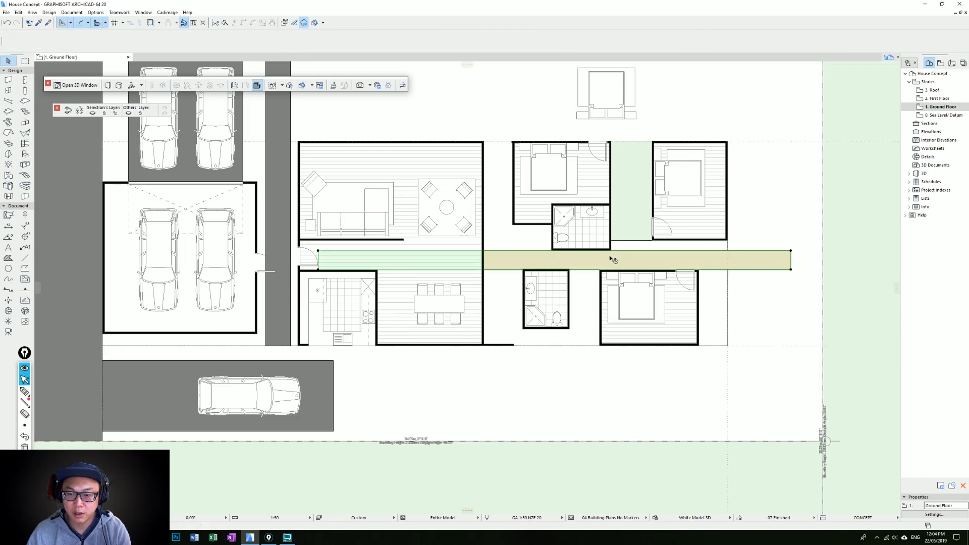
left_click(325, 257)
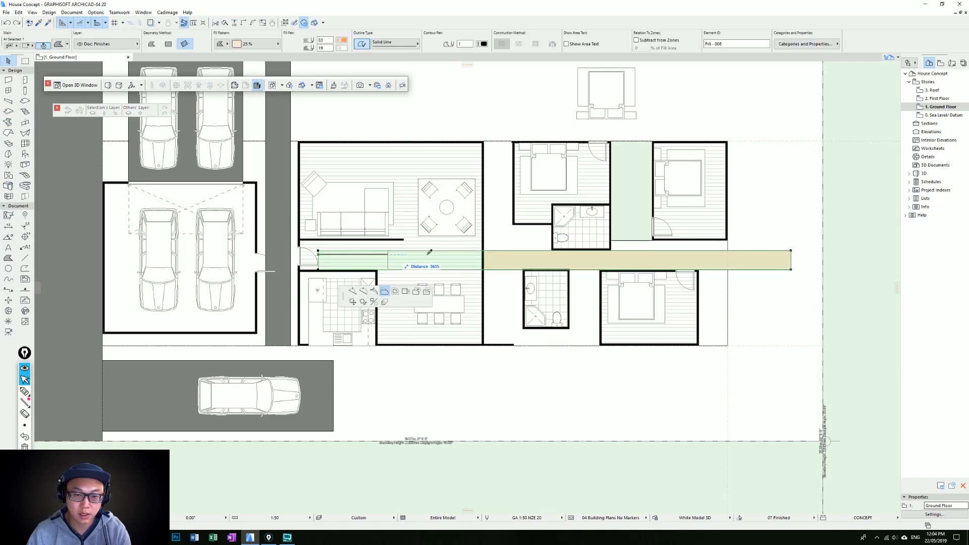
left_click(490, 254)
Add a node to the hallway fill at the ensuite corner and offset that section up to the bedroom's new cross wall.
left_click(492, 251)
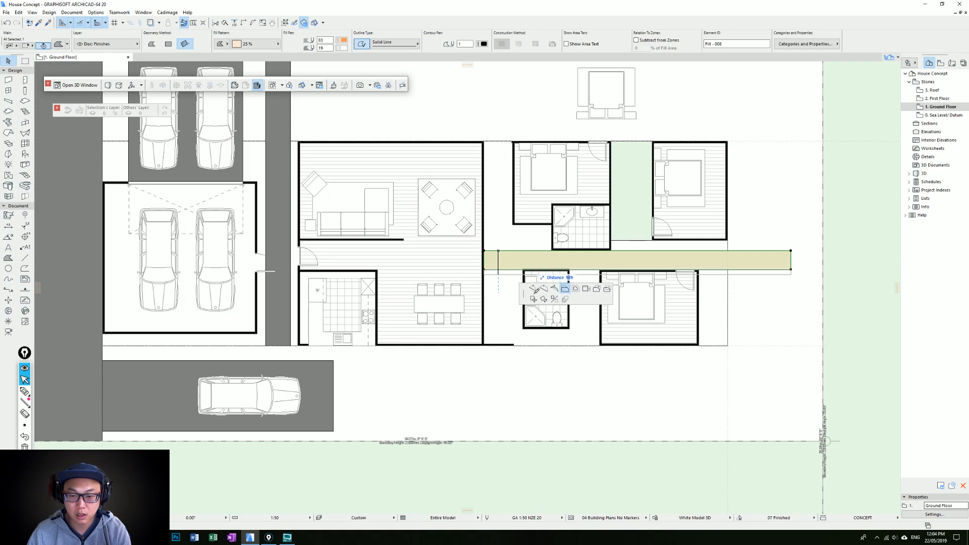
left_click(533, 285)
left_click(552, 250)
left_click(535, 251)
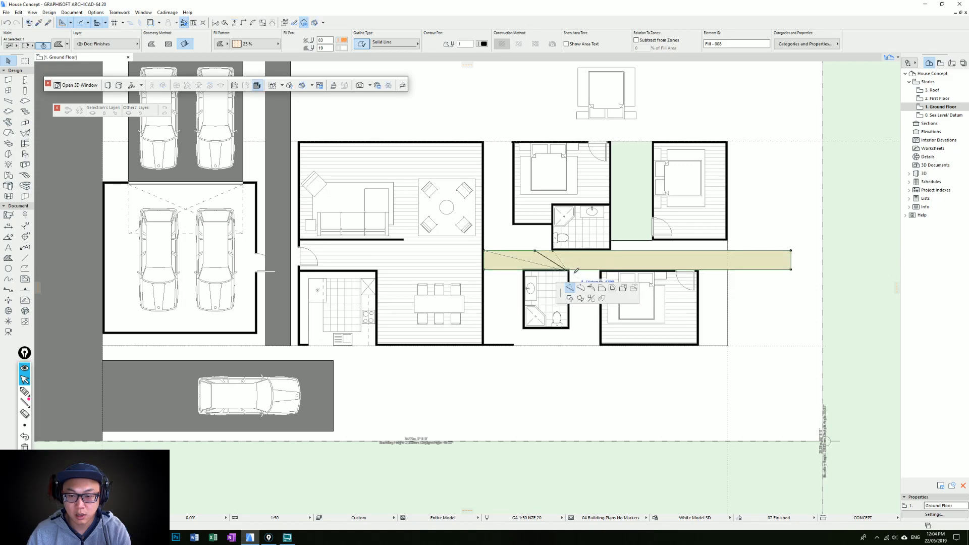
left_click(601, 271)
left_click(550, 225)
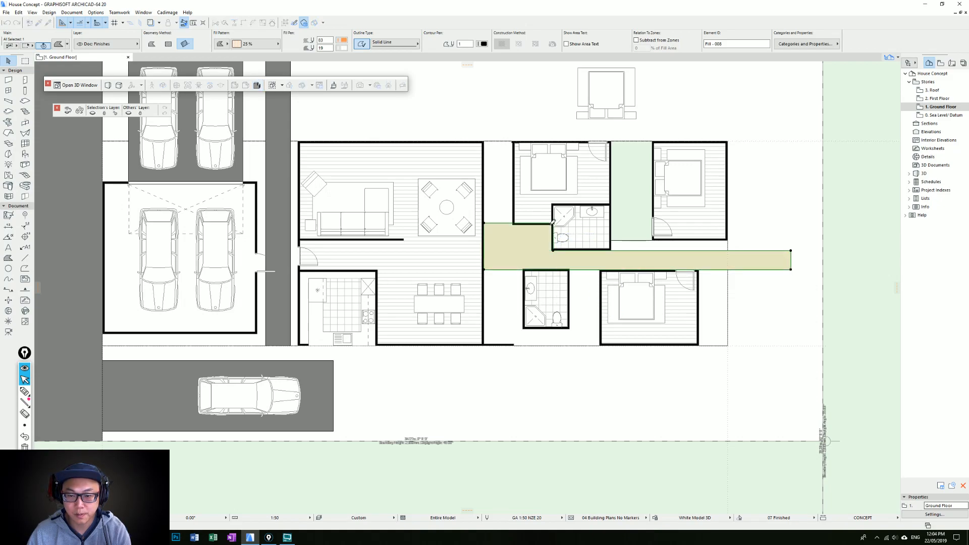
Add a node at the bedroom's corner and extend the hallway fill up between the living area and the bedroom.
left_click(505, 225)
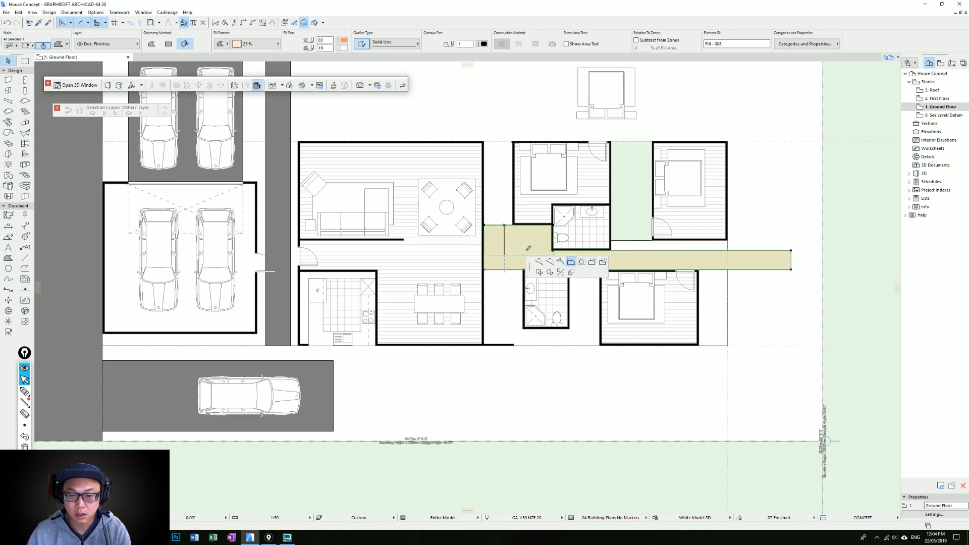
left_click(513, 225)
left_click(501, 225)
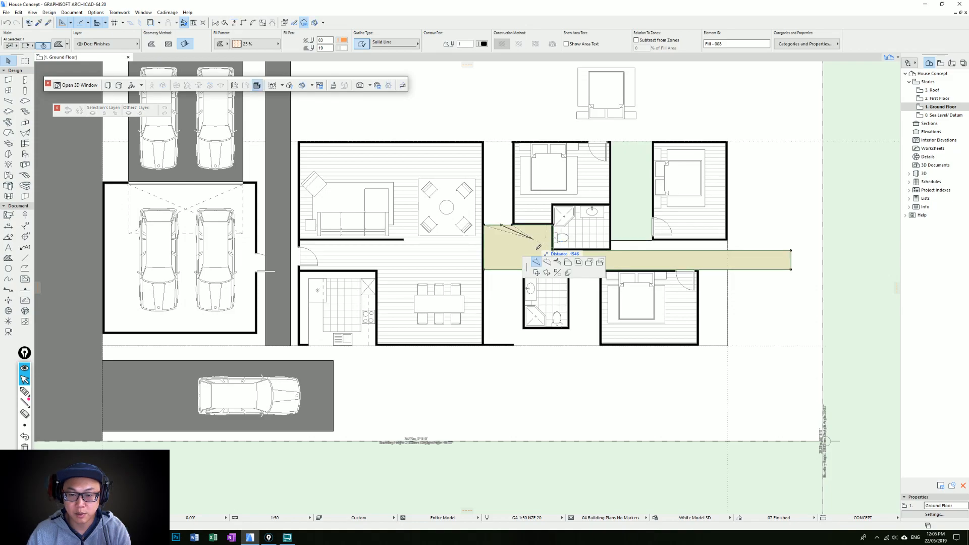
left_click(568, 262)
left_click(514, 163)
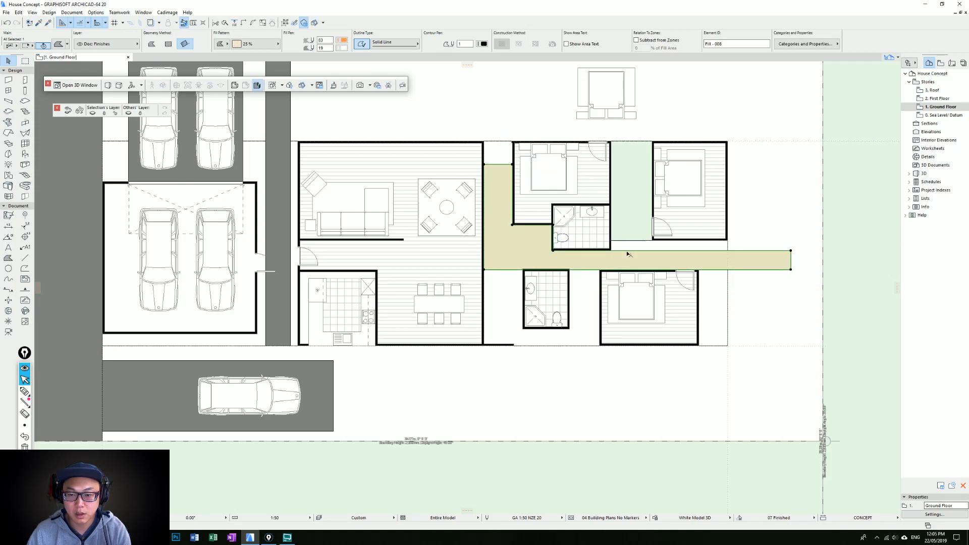
Offset the hallway fill's upper edge to the far bedroom's lower wall and pull its end back to that bedroom's outer wall.
left_click(625, 251)
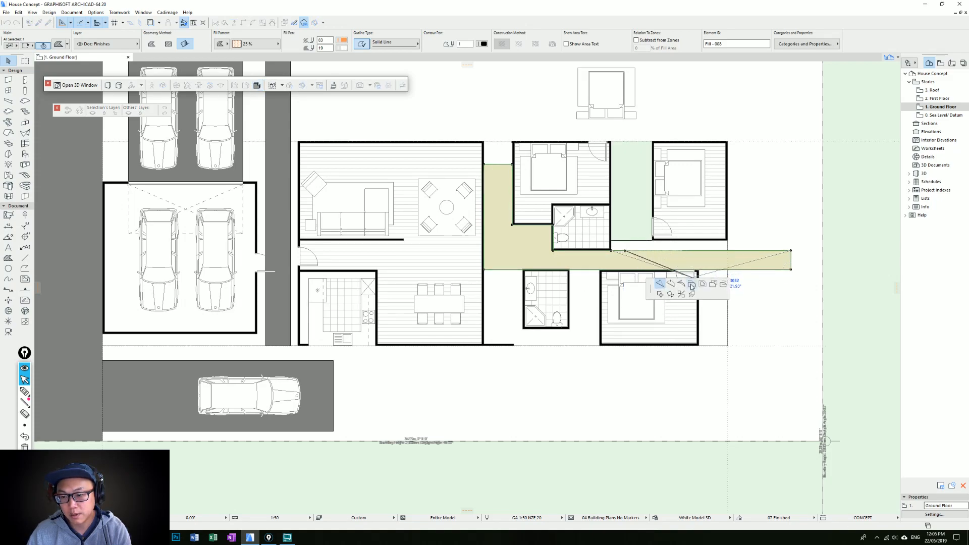
left_click(689, 250)
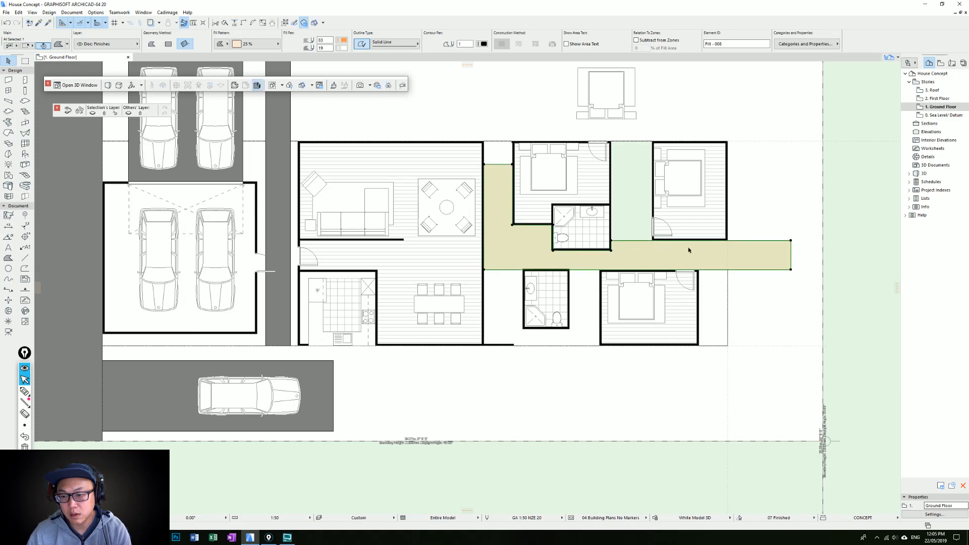
left_click(791, 250)
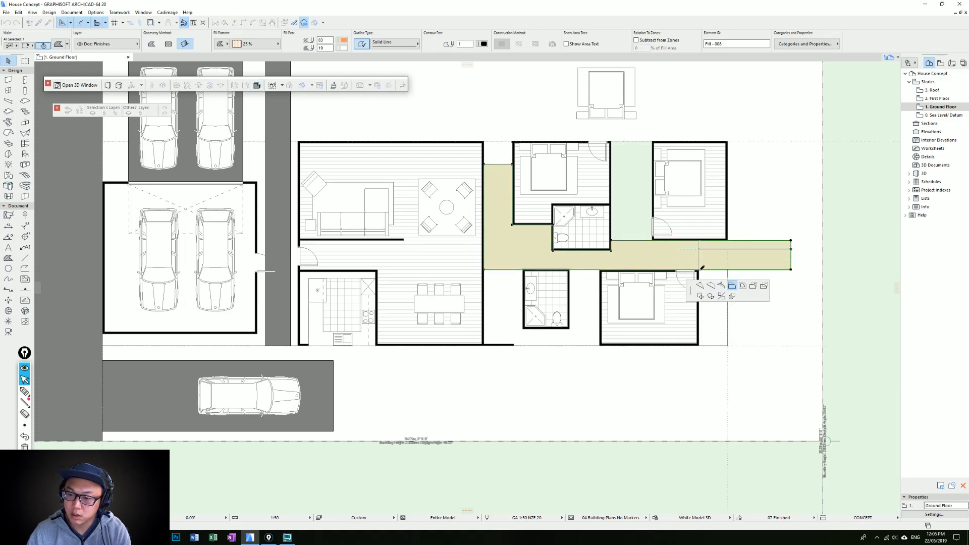
left_click(727, 254)
Add a node at the lower bedroom's outer corner and extend the hallway fill down beside it to the building's lower edge.
middle_click_drag(715, 277, 681, 247)
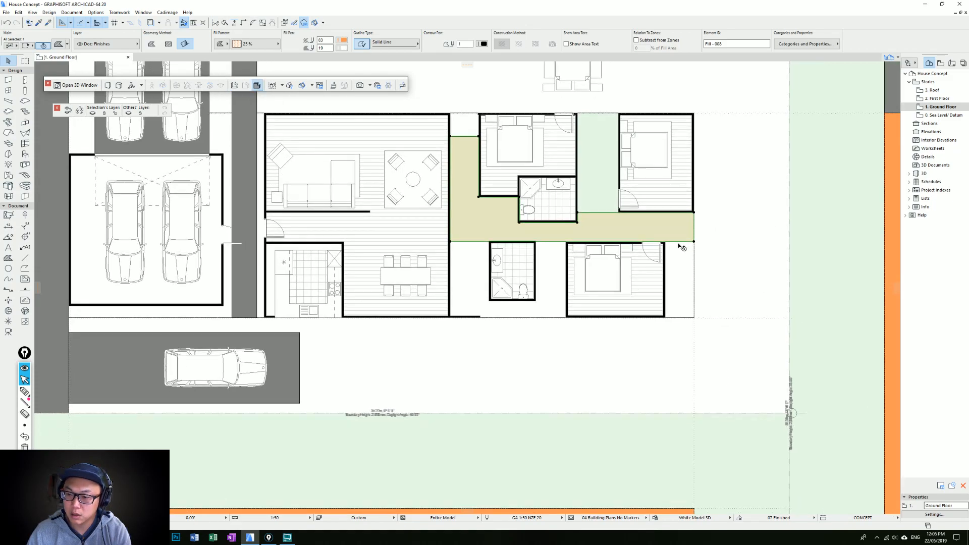
left_click(680, 242)
left_click(712, 279)
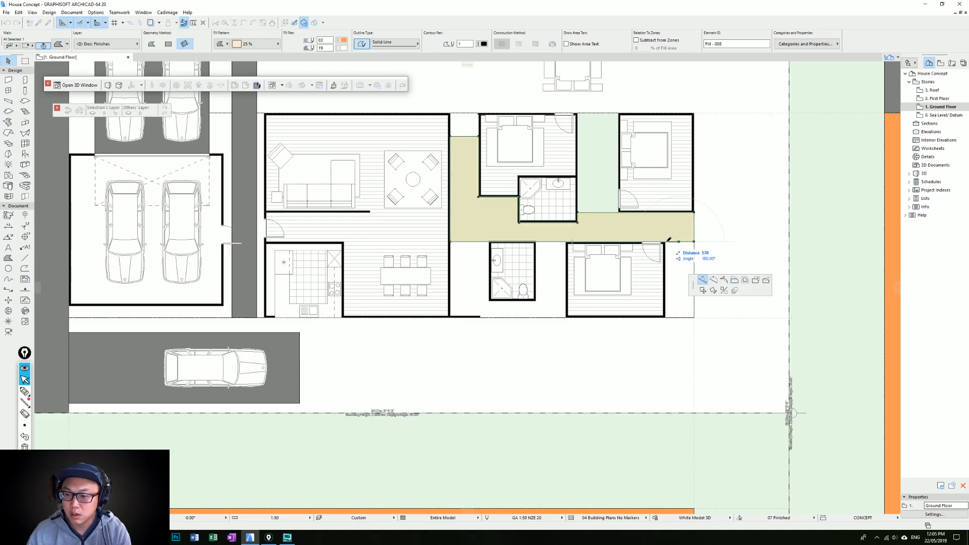
left_click(666, 241)
left_click(680, 242)
left_click(748, 280)
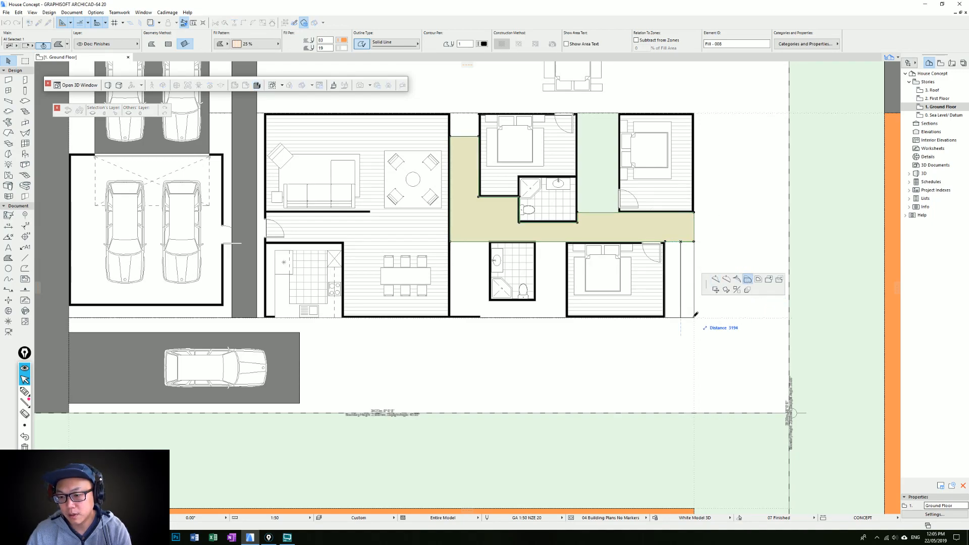
left_click(695, 315)
Extend the hallway fill down between the bathroom and the lower bedroom, ending it about halfway along the bathroom wall.
left_click(555, 243)
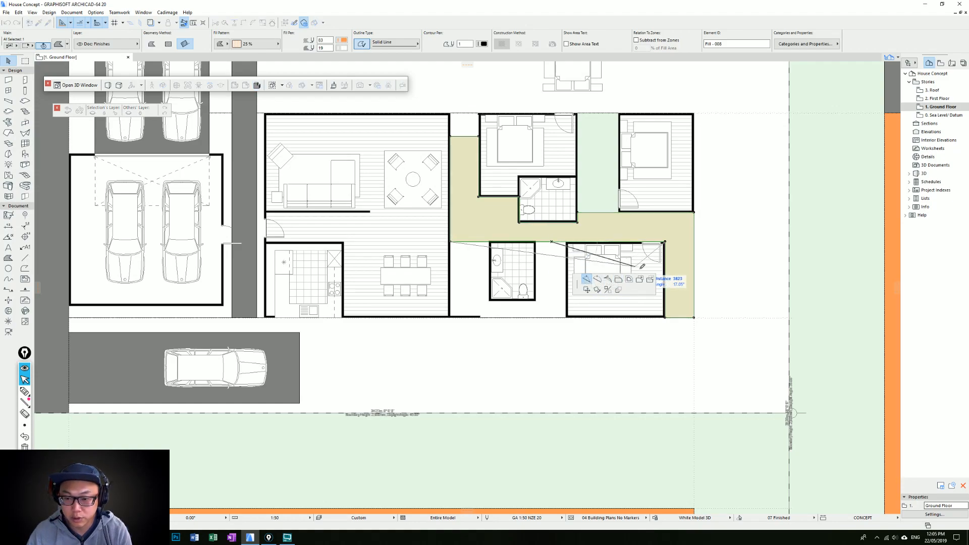
left_click(649, 281)
left_click(547, 244)
left_click(560, 302)
left_click(566, 242)
left_click(561, 243)
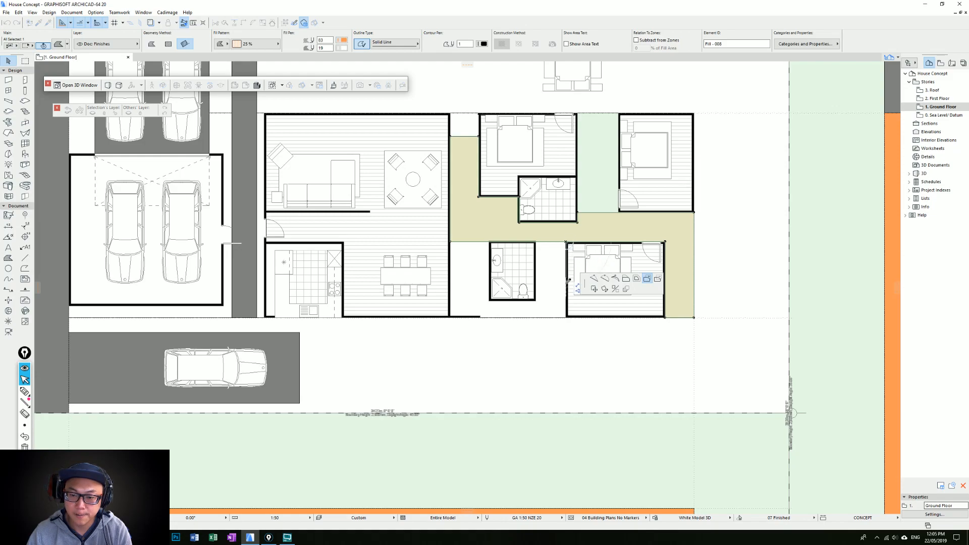
left_click(537, 305)
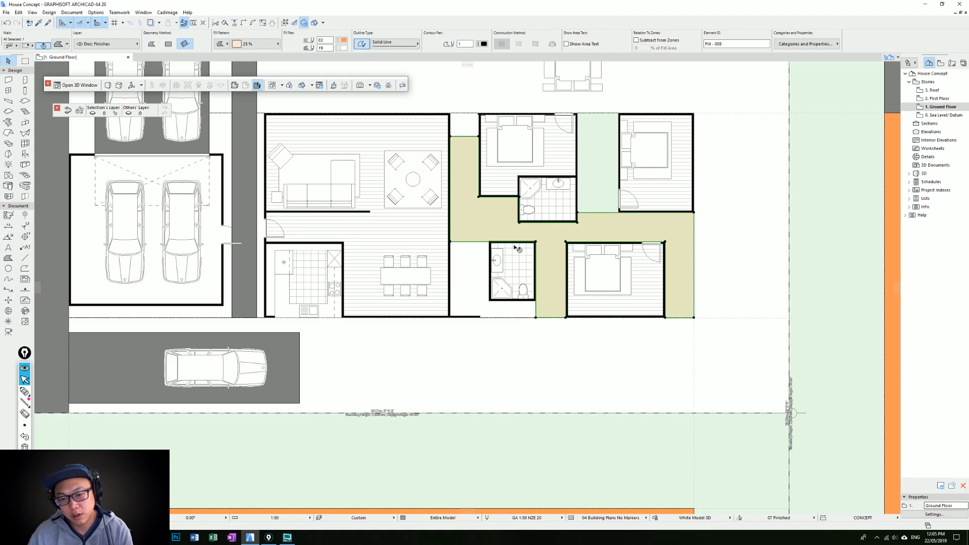
left_click(553, 318)
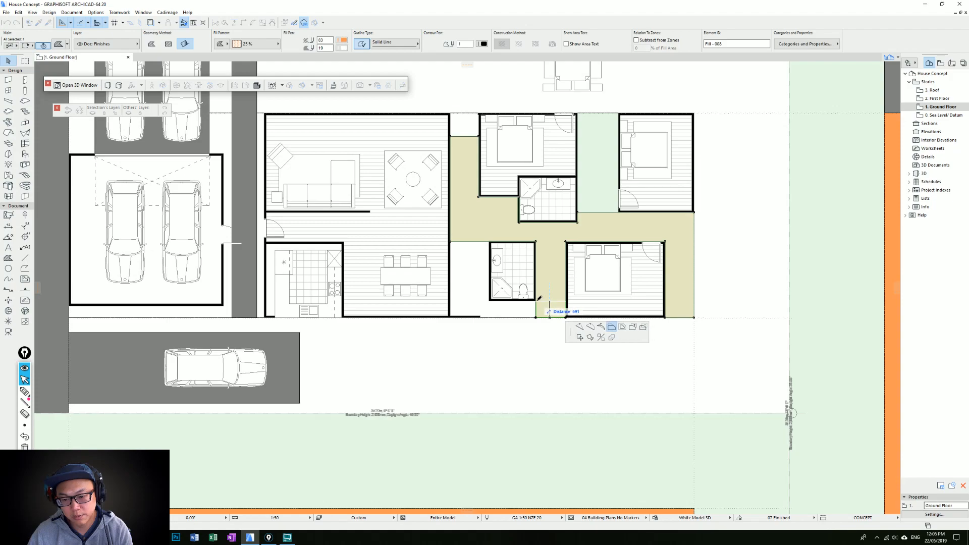
left_click(537, 266)
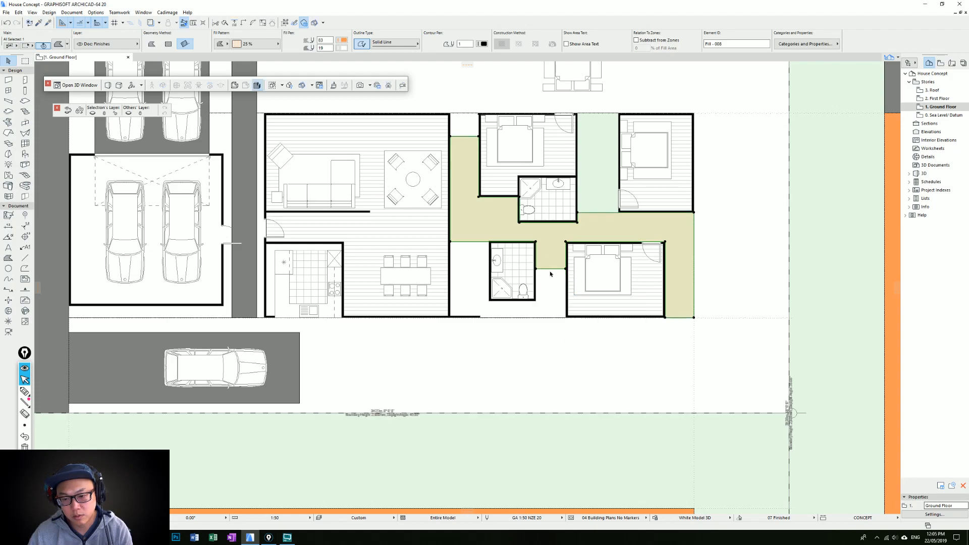
Add a node at the bathroom's corner and extend the hallway fill down beside the living area, squared to the bathroom's lower wall.
scroll(545, 275, "left", 2)
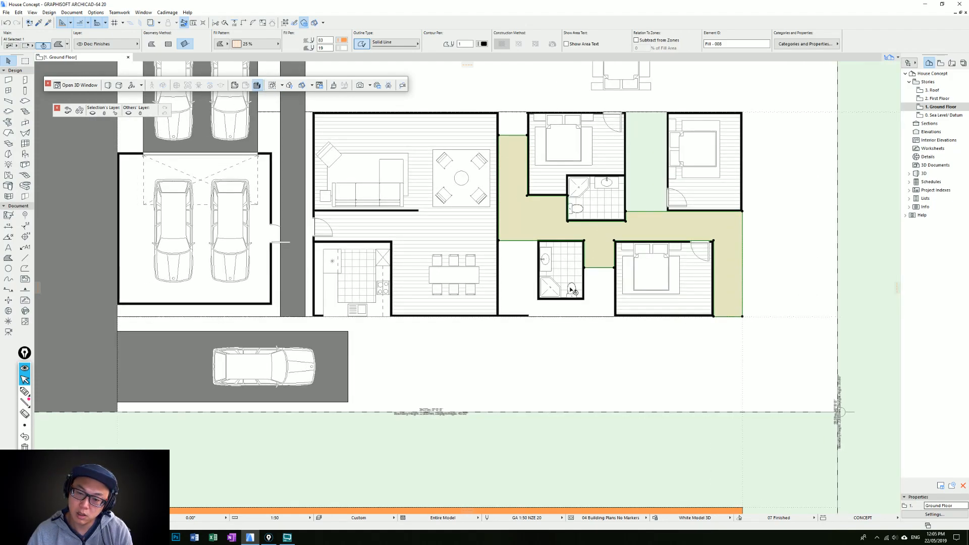
left_click(515, 242)
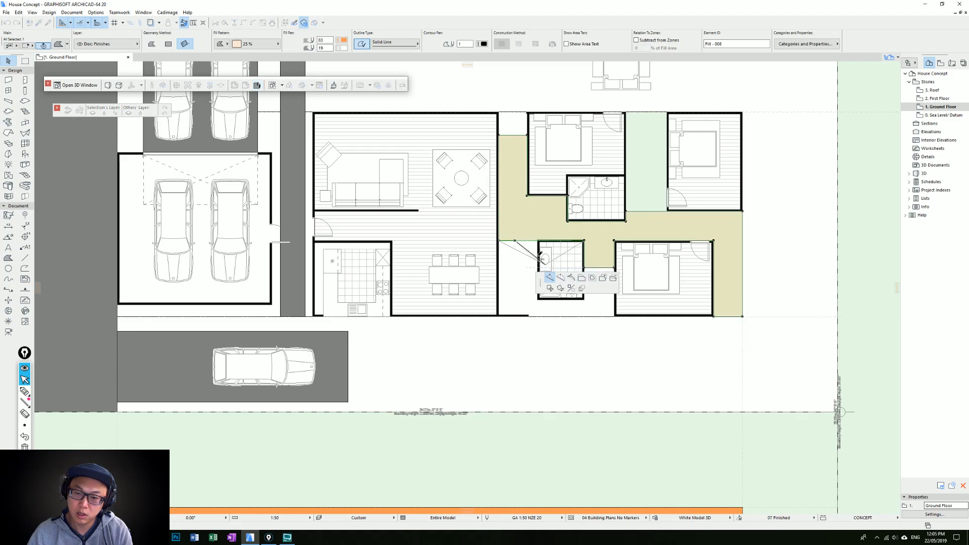
left_click(537, 240)
left_click(526, 241)
left_click(592, 279)
left_click(538, 297)
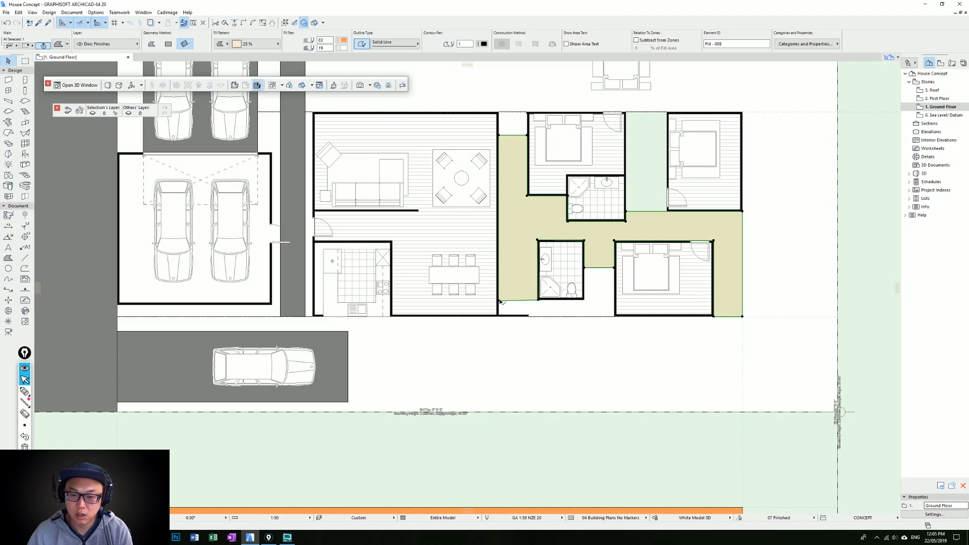
left_click(500, 302)
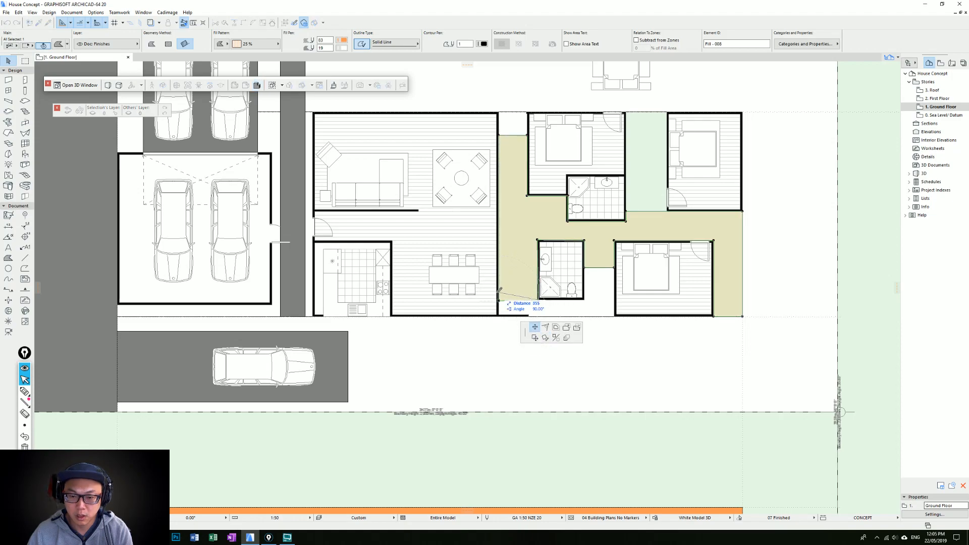
left_click(539, 299)
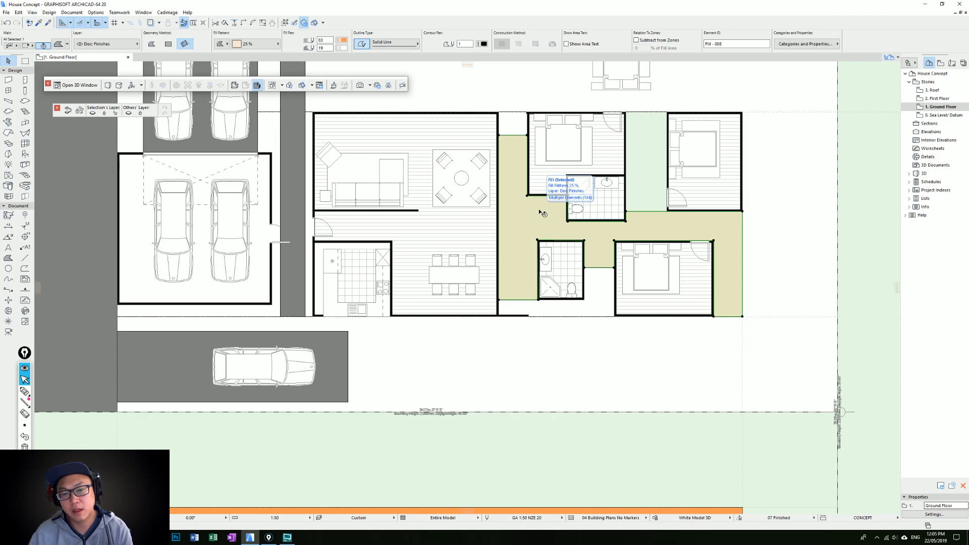
Change the hallway fill's pattern to Fieldstone 02 and its fill pen to grey pen 102.
middle_click_drag(497, 185, 485, 220)
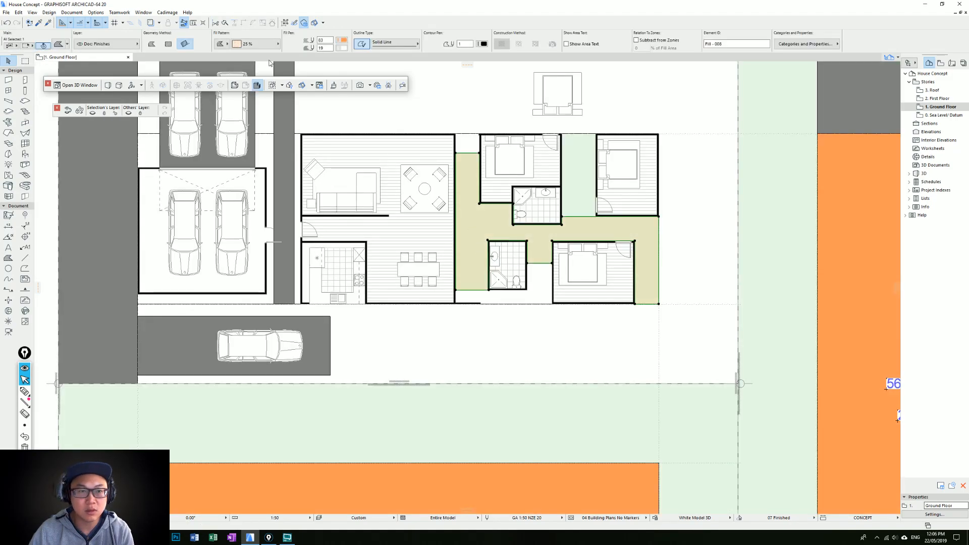
left_click(257, 45)
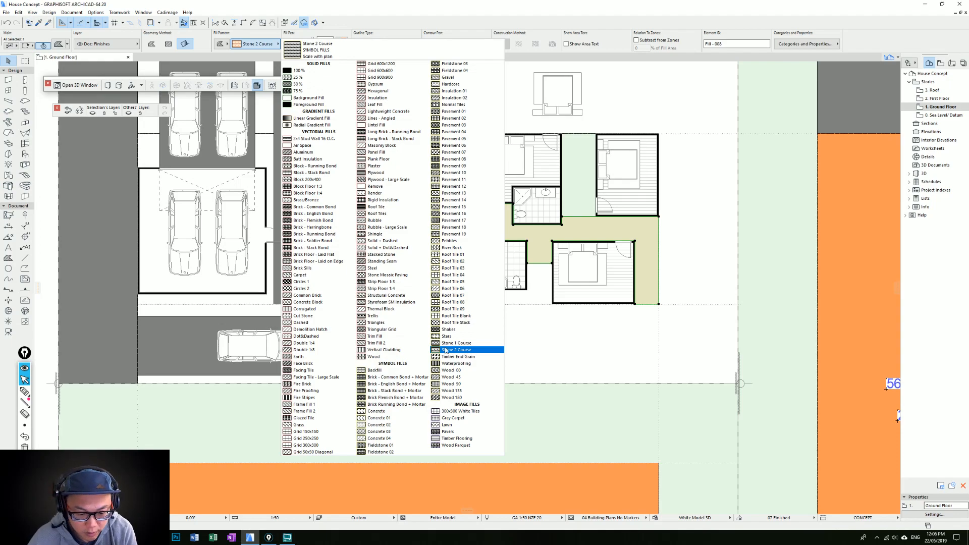
left_click(386, 451)
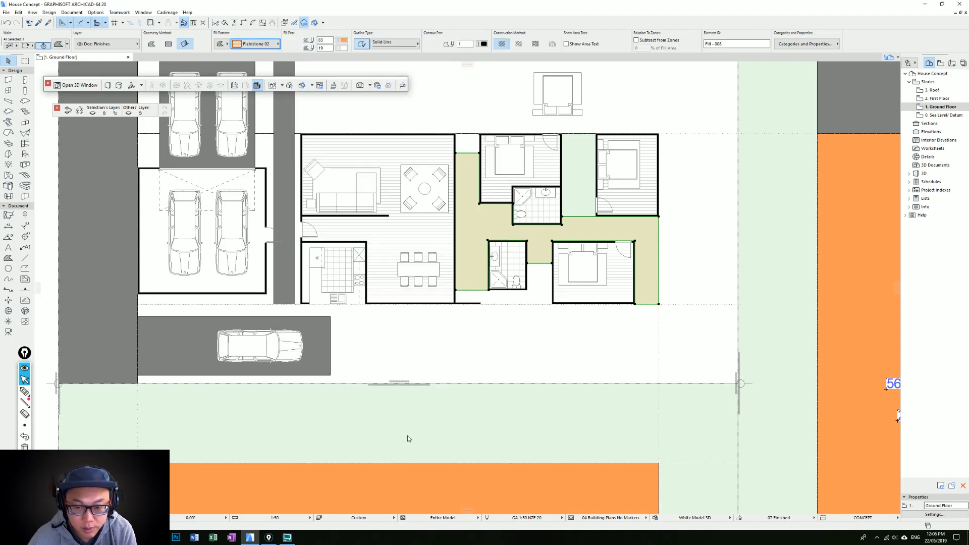
left_click(344, 40)
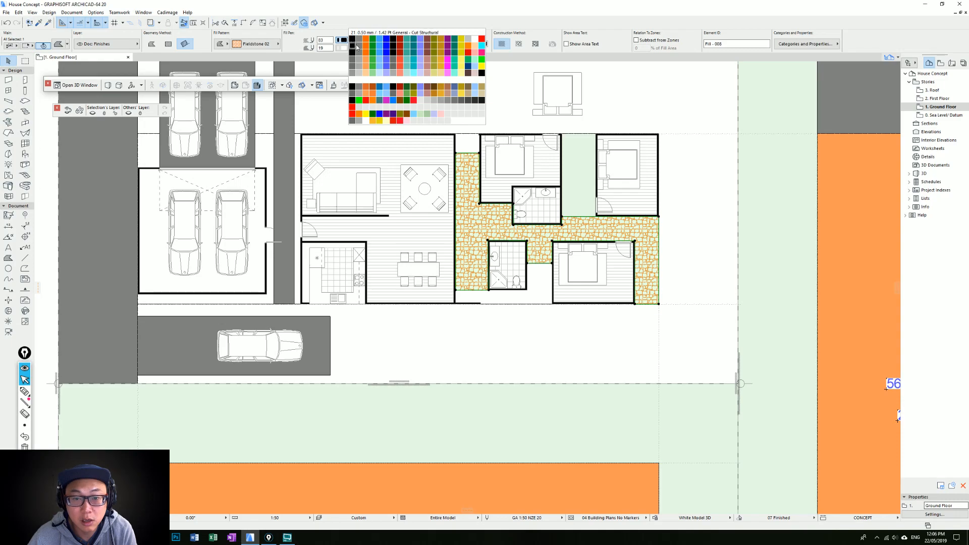
left_click(361, 74)
key("Escape")
Widen the grey walkway fill to meet the garage and living area walls, and apply the hallway's stone fill settings to it.
scroll(527, 145, "up", 2)
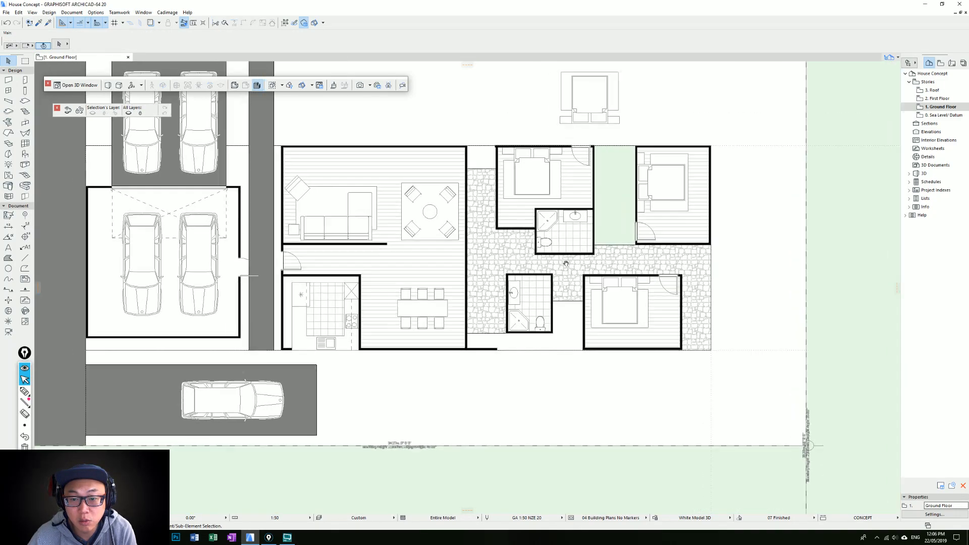
scroll(527, 145, "down", 2)
left_click(481, 217, "alt")
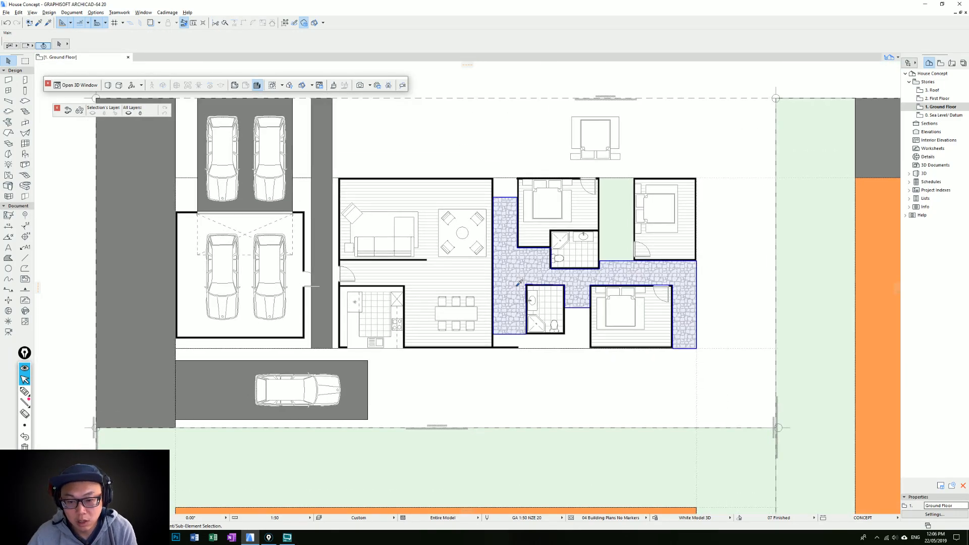
middle_click_drag(293, 257, 339, 296)
key("Escape")
left_click(358, 241)
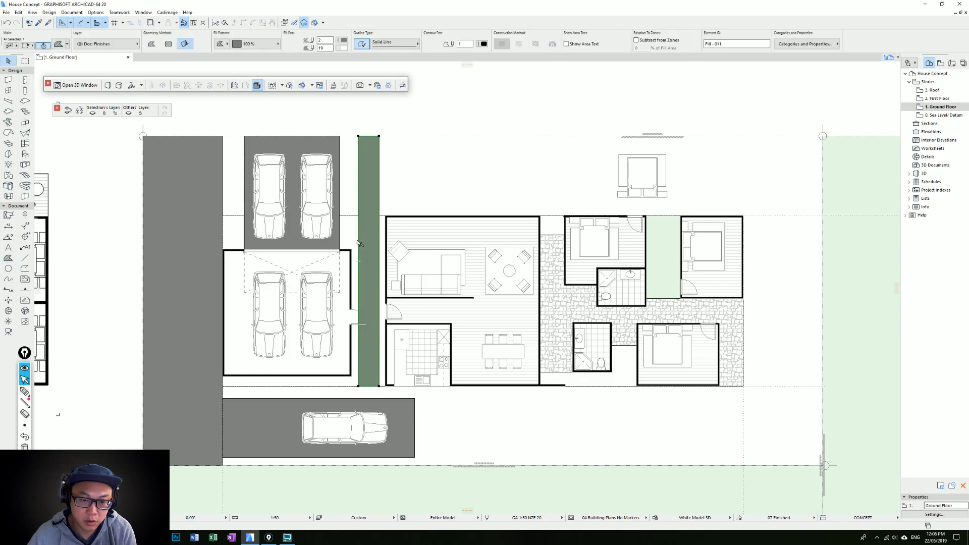
left_click(358, 241)
left_click(351, 245)
left_click(380, 231)
left_click(385, 219)
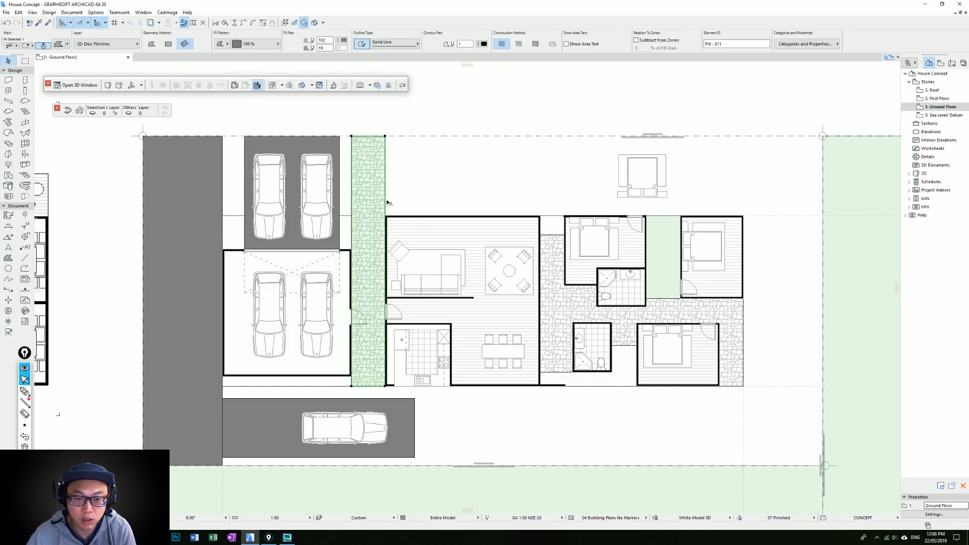
key("Escape")
Move the two cars in the garage a short distance straight up towards the garage door.
left_click(355, 387)
left_click(340, 376)
left_click(319, 331)
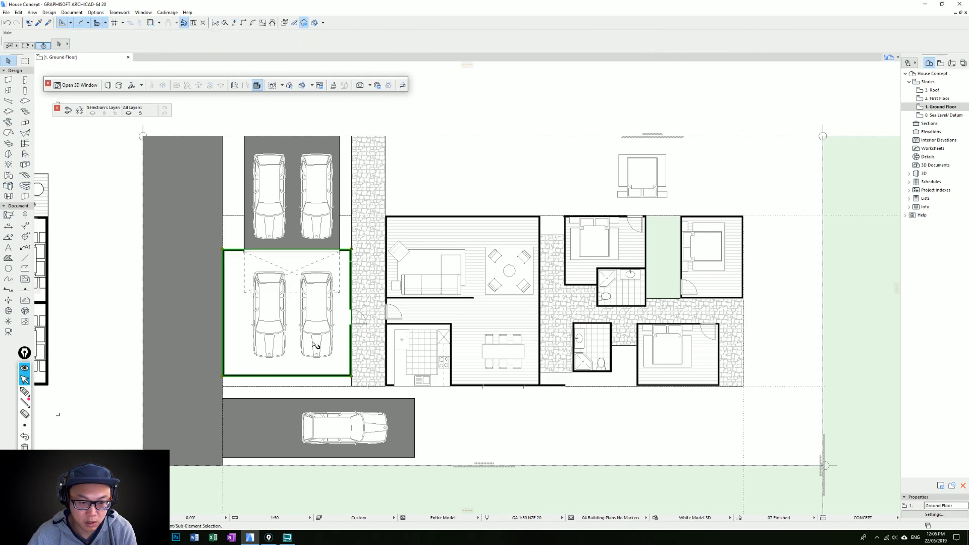
left_click_drag(320, 318, 324, 316)
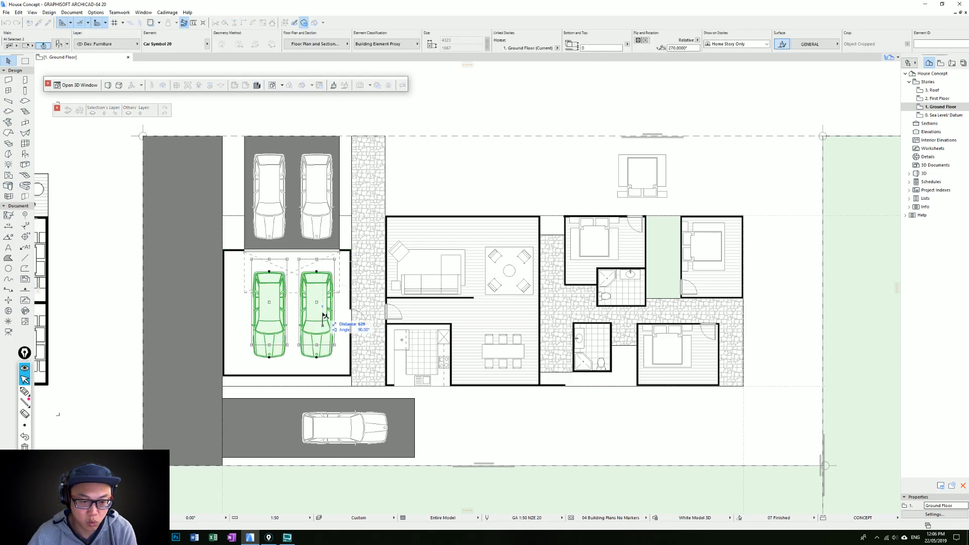
type("50")
key("Return")
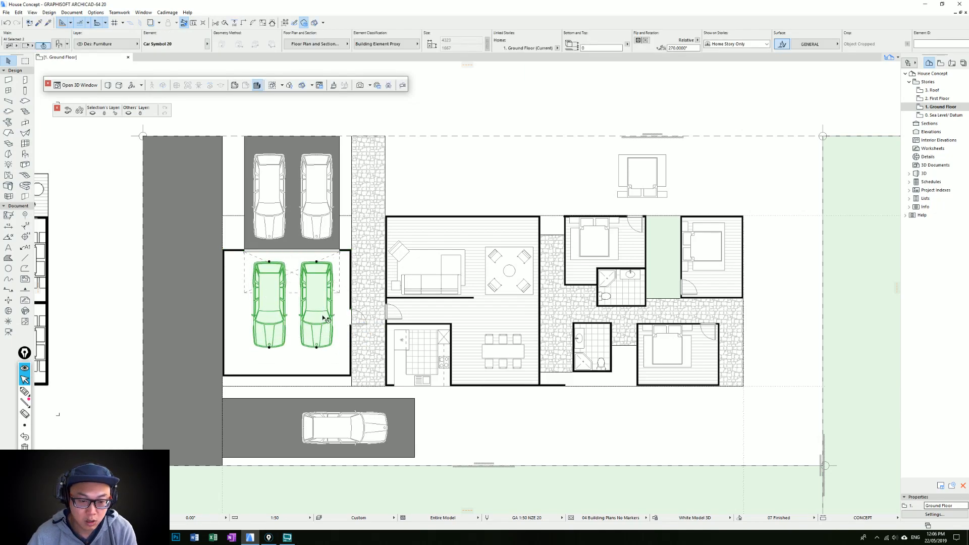
Move the garage's lower wall 1000 inward, towards the cars.
left_click(331, 378)
key("alt+g")
left_click(330, 376)
key("ctrl+d")
left_click(330, 376)
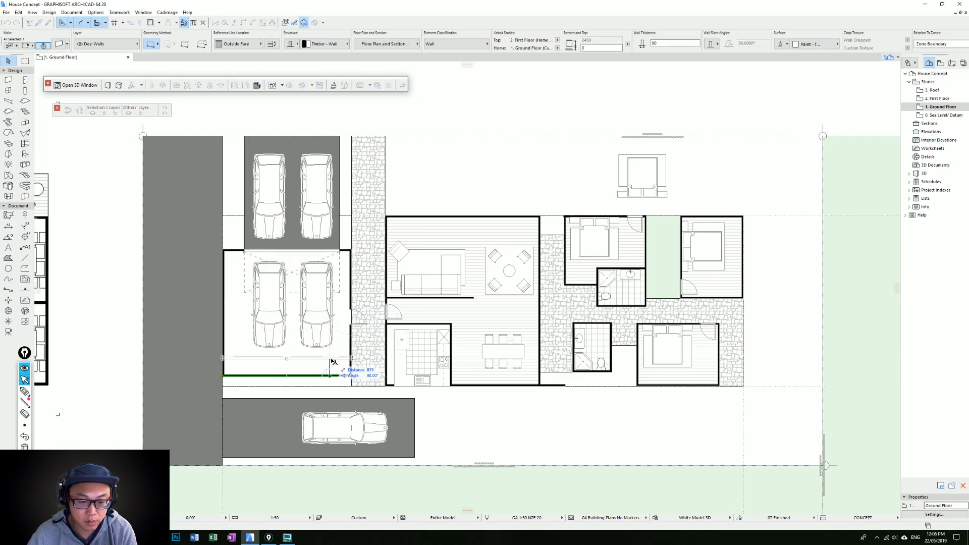
type("1000")
key("Return")
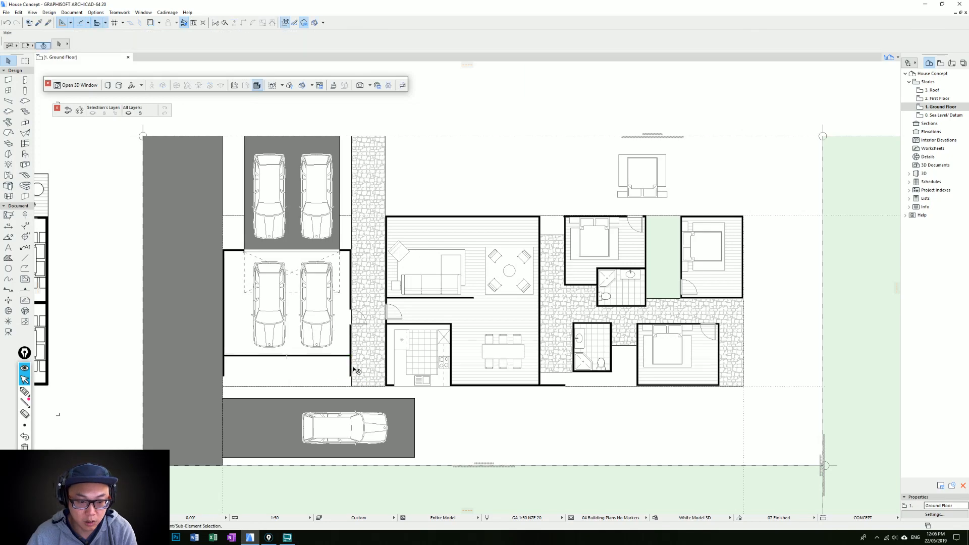
Trim away the two garage side wall stubs that project past the moved lower wall.
left_click(225, 373, "ctrl")
left_click(352, 367)
key("Escape")
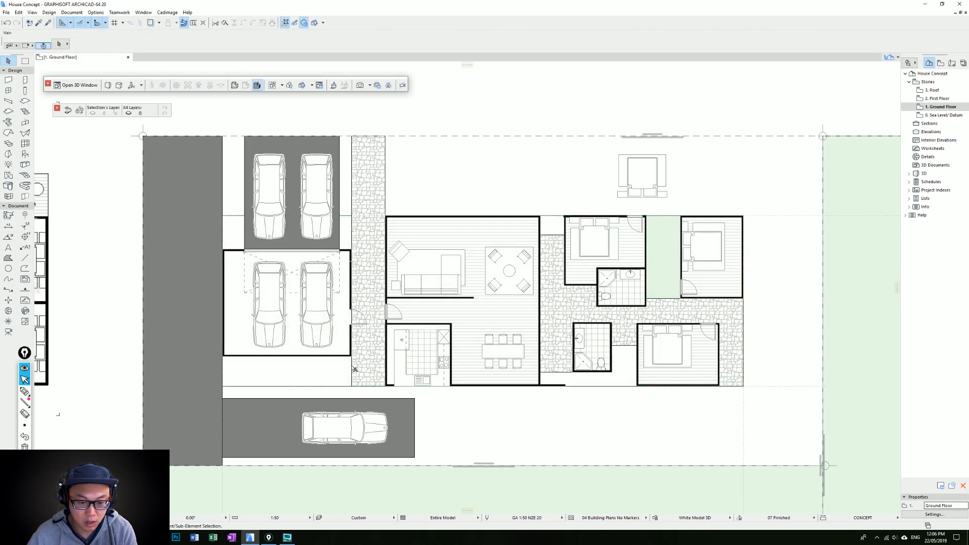
Add a node to the stone walkway at the garage corner and extend the fill along the garage's lower wall to the driveway.
left_click(352, 367)
left_click(352, 365)
left_click(387, 402)
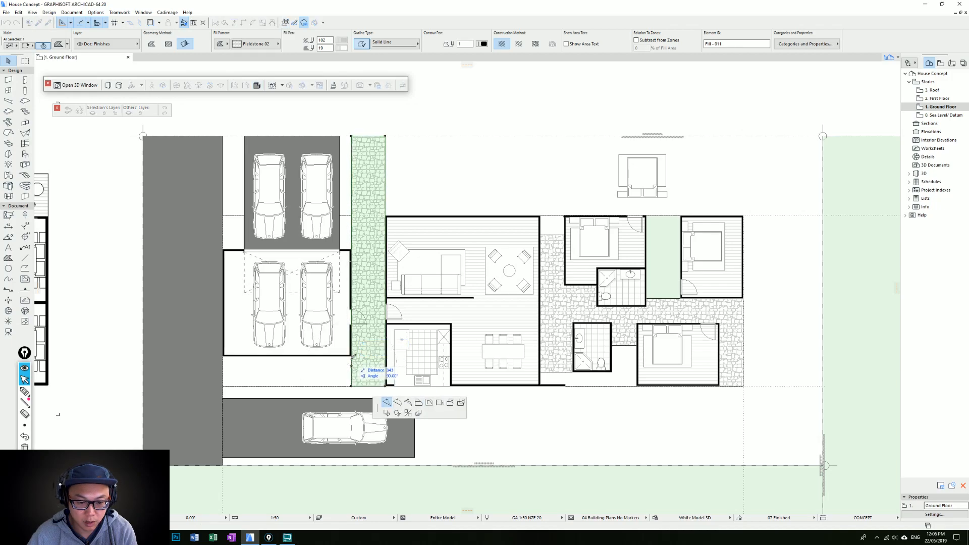
left_click(351, 356)
left_click(351, 367)
left_click(419, 403)
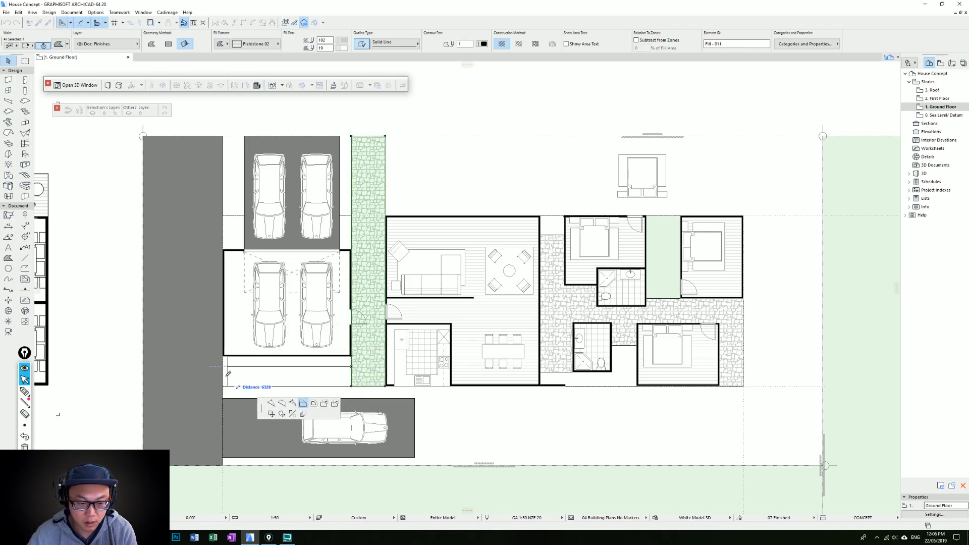
left_click(226, 382)
key("Escape")
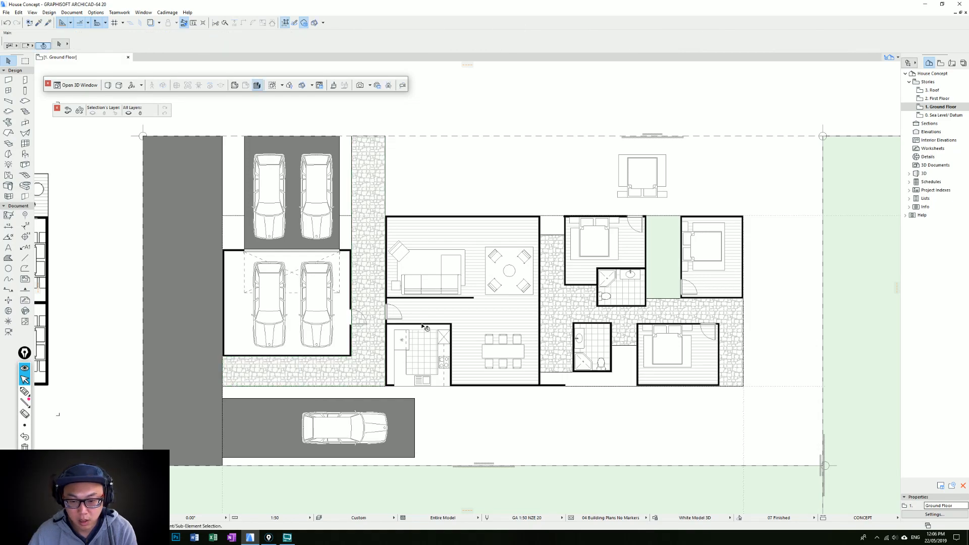
Subtract a hallway-wide rectangle from the living and dining plank fill, running from the entry to the far wall.
middle_click_drag(517, 327, 492, 326)
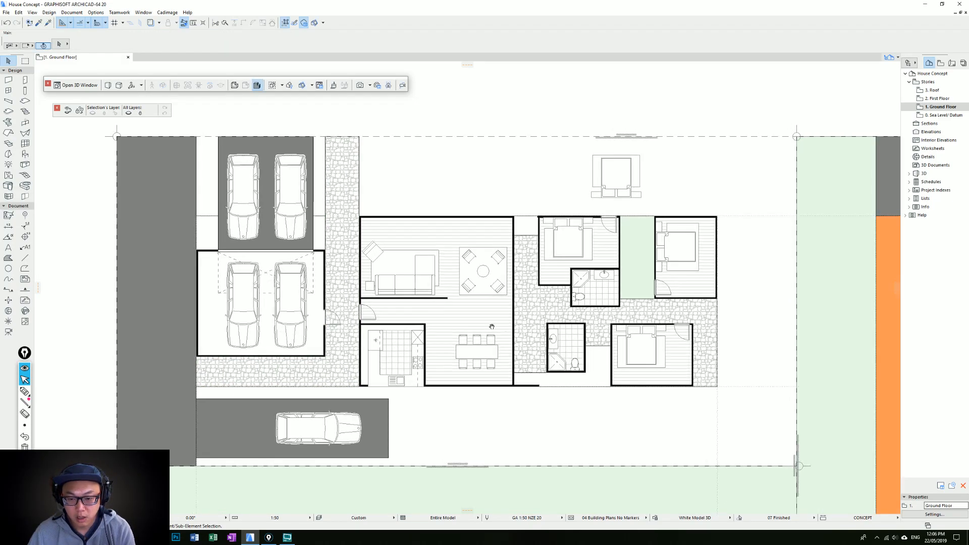
left_click(371, 315)
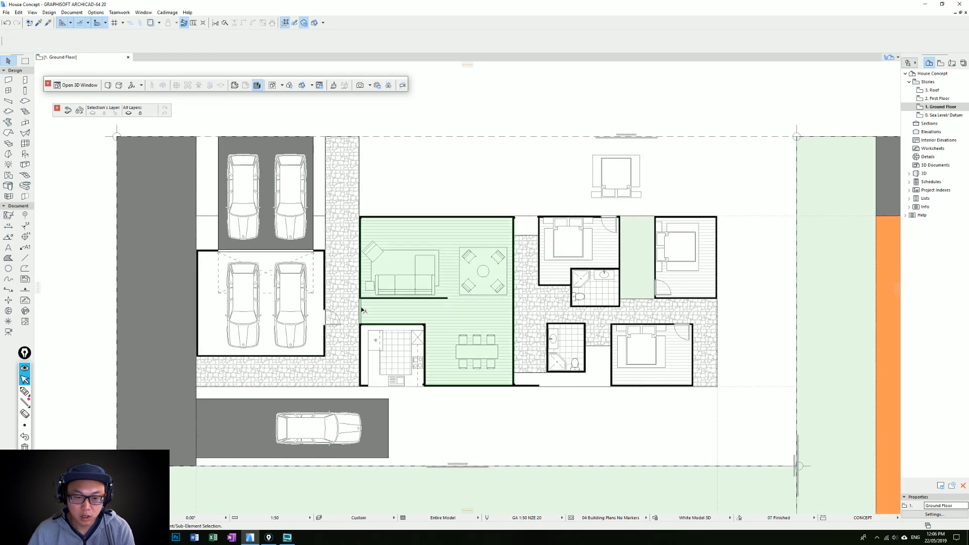
left_click(373, 324)
left_click(460, 345)
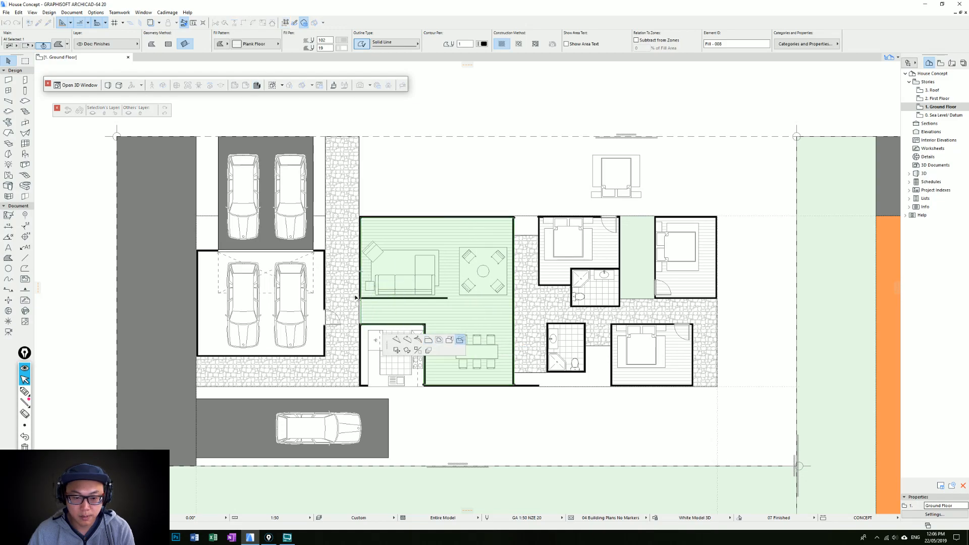
scroll(361, 303, "up", 3)
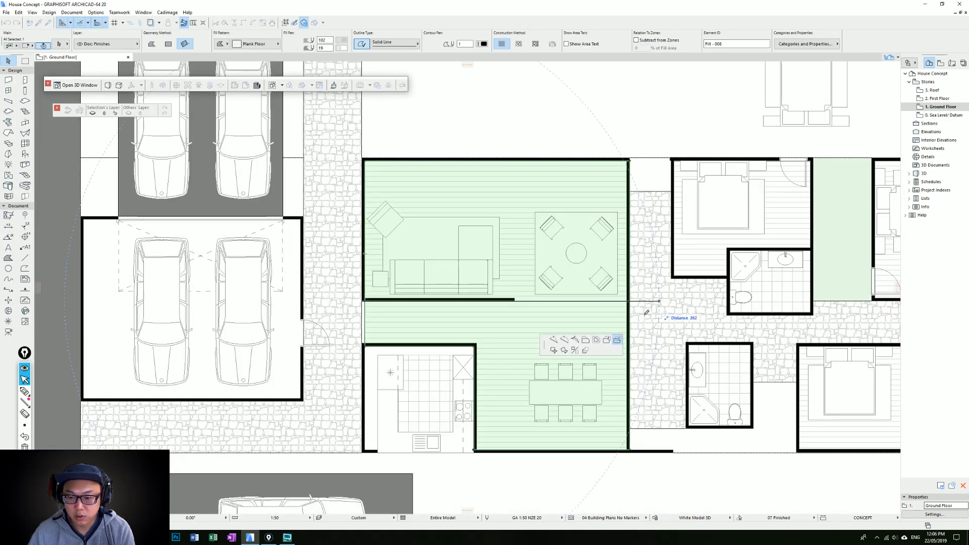
left_click(478, 344)
key("Escape")
scroll(601, 322, "down", 1)
middle_click_drag(615, 320, 512, 324)
Add the hallway rectangle between living and dining to the entry's stone walkway fill, reaching the bedroom wing's stone fill.
left_click(298, 325)
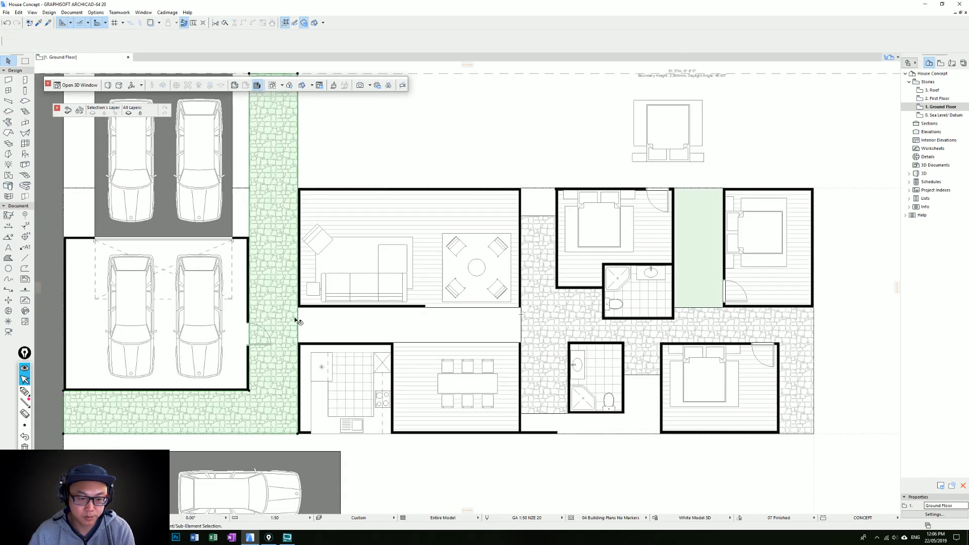
left_click(300, 326)
left_click(332, 358)
left_click(386, 356)
left_click(298, 310)
left_click(298, 342)
left_click(521, 342)
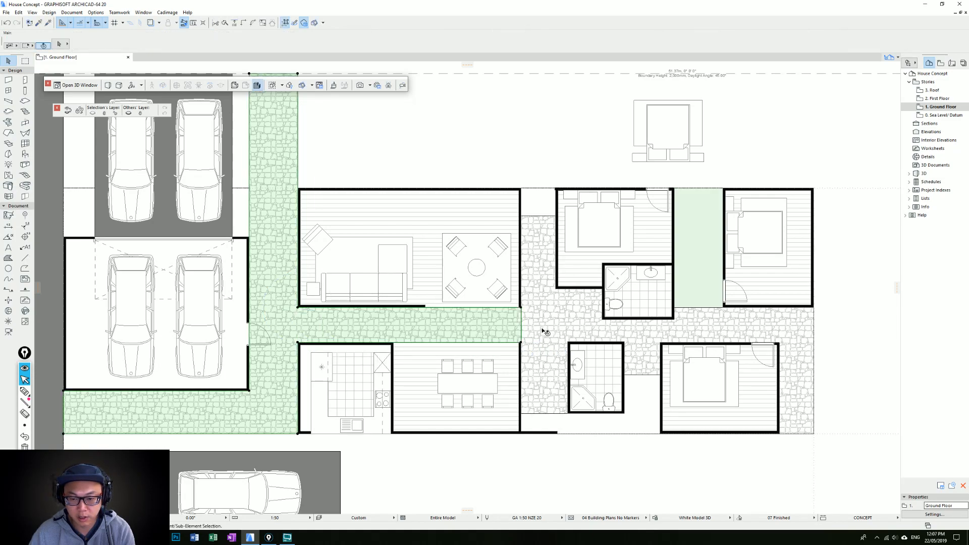
key("Escape")
Move the upper-left bedroom's lower wall down towards the hallway and extend the bedroom's side wall to meet it.
scroll(546, 332, "down", 5)
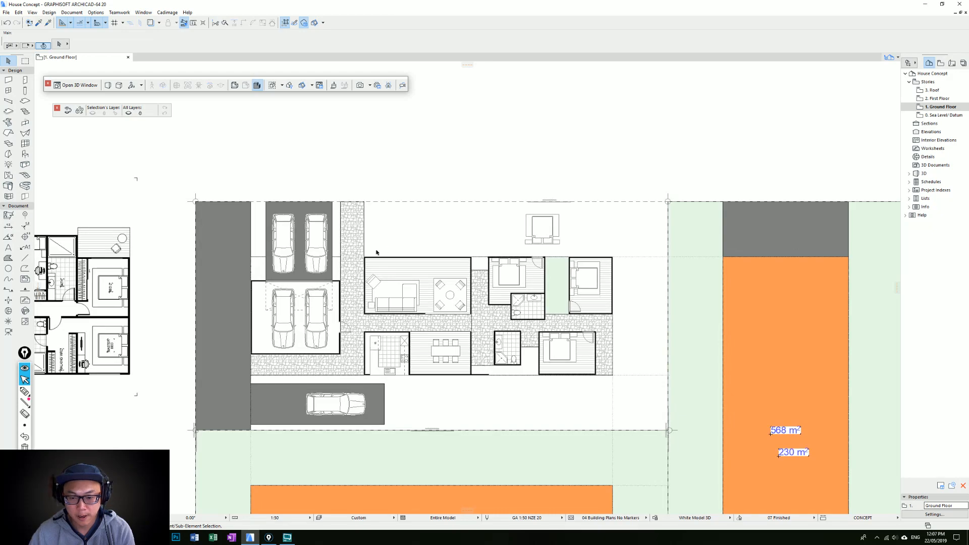
scroll(528, 313, "up", 2)
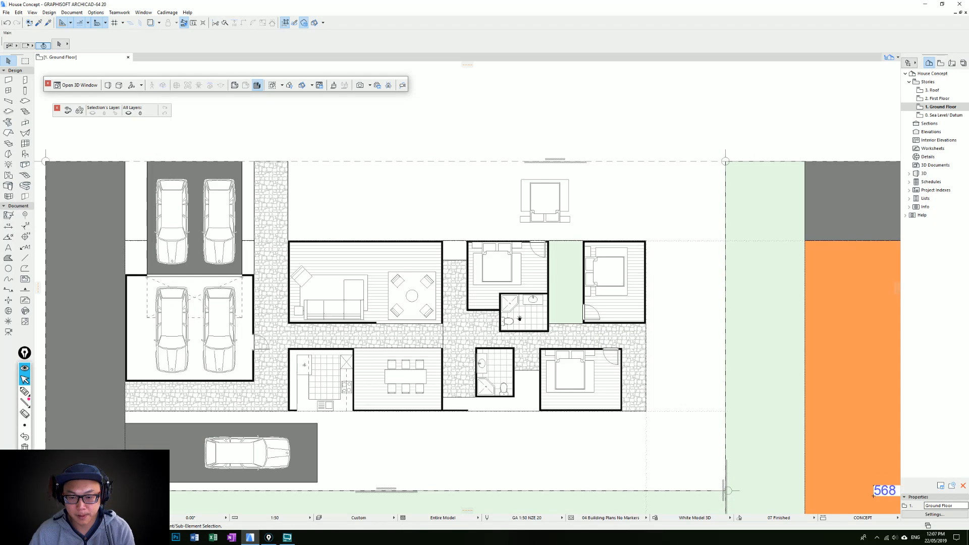
left_click(485, 311)
key("Escape")
left_click(485, 309)
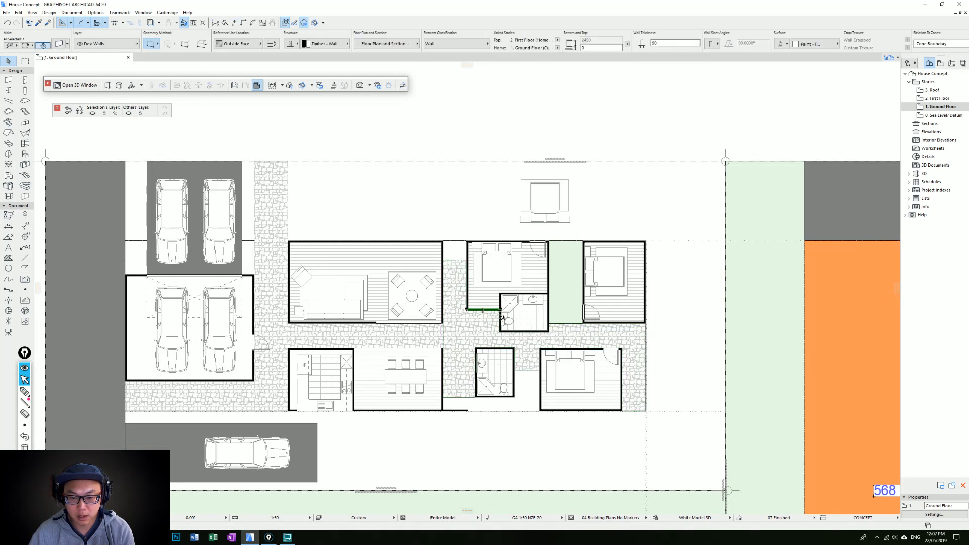
key("ctrl+d")
left_click(499, 311)
left_click(468, 308, "shift")
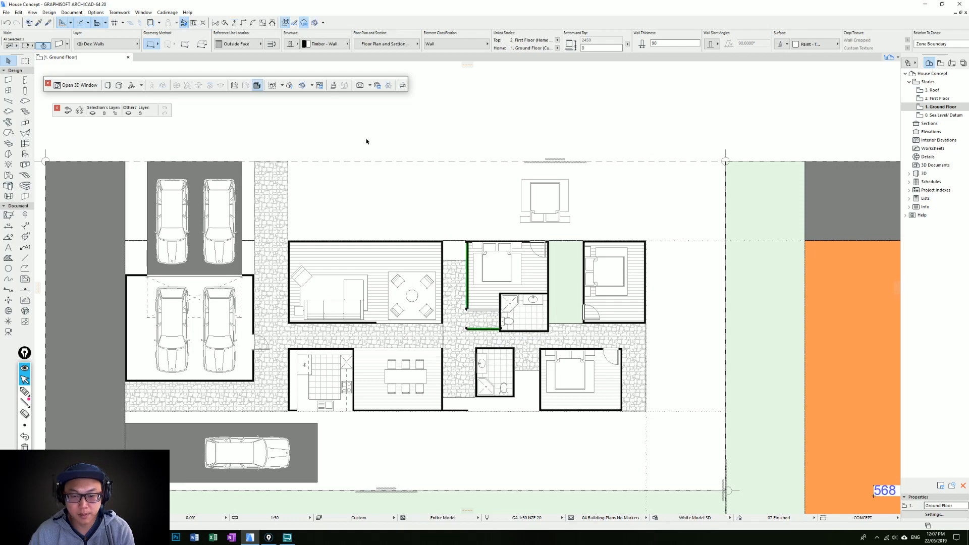
key("Escape")
Align the bedroom's lower wall with the lower wall of the adjoining bathroom.
scroll(504, 323, "up", 3)
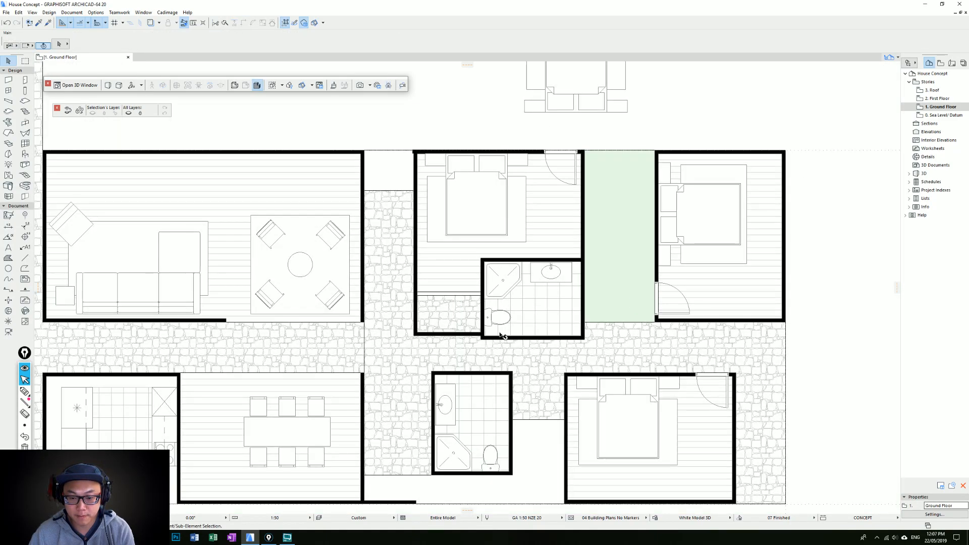
left_click(507, 338)
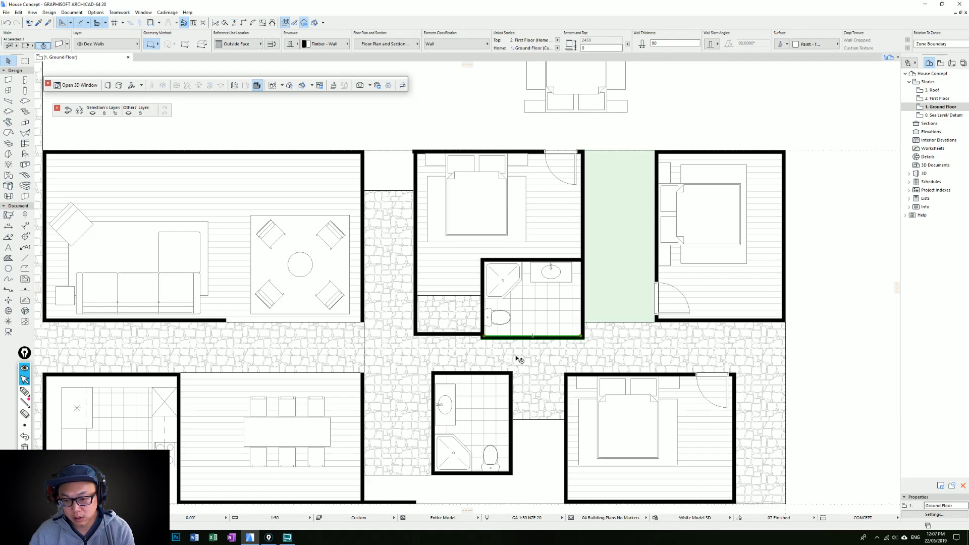
left_click(485, 337)
left_click(415, 335)
left_click(415, 327, "shift")
key("Escape")
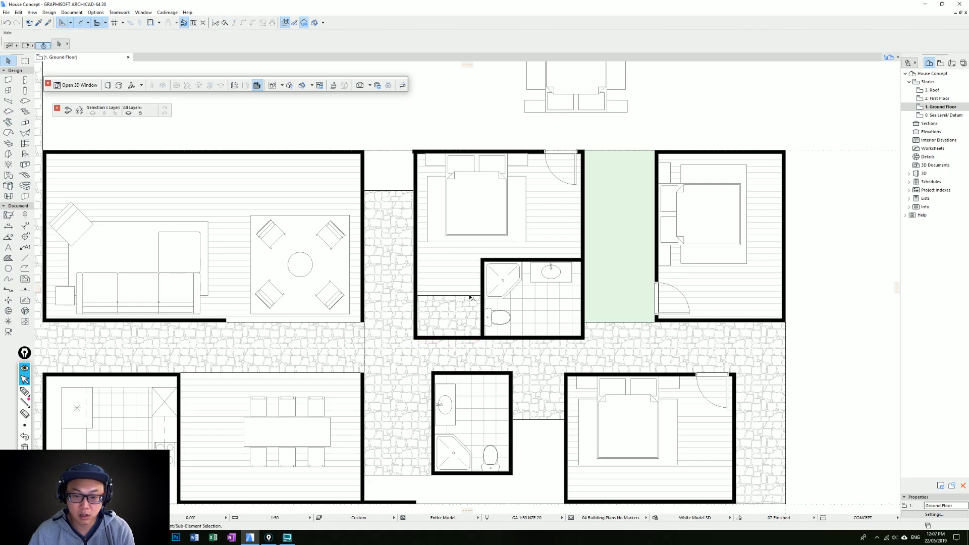
Pull the stone fill's edge out of the enlarged bedroom, back to its lower wall.
left_click(470, 297)
left_click(483, 337)
left_click(537, 333)
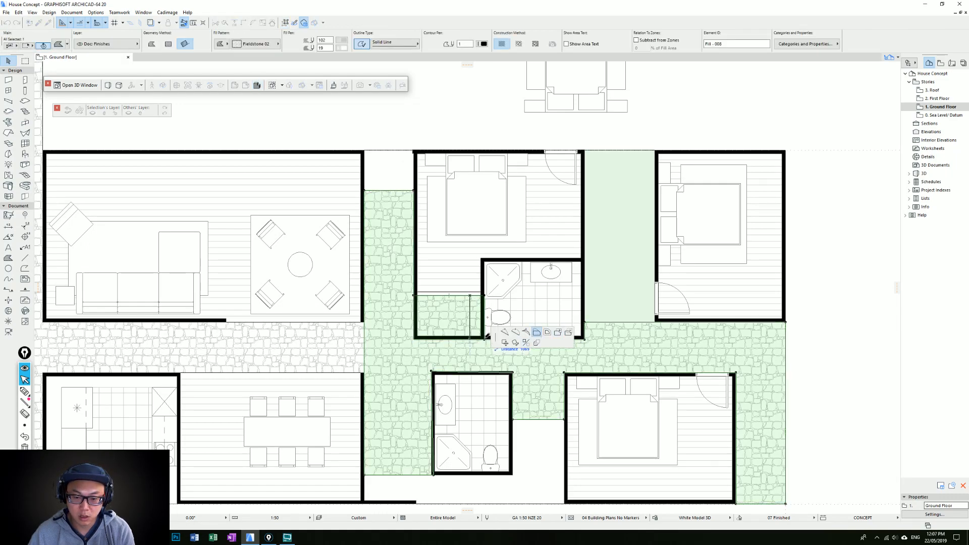
left_click(484, 338)
key("Escape")
Stretch the bedroom's plank fill down over the empty strip beside the bathroom.
left_click(474, 292)
left_click(473, 293)
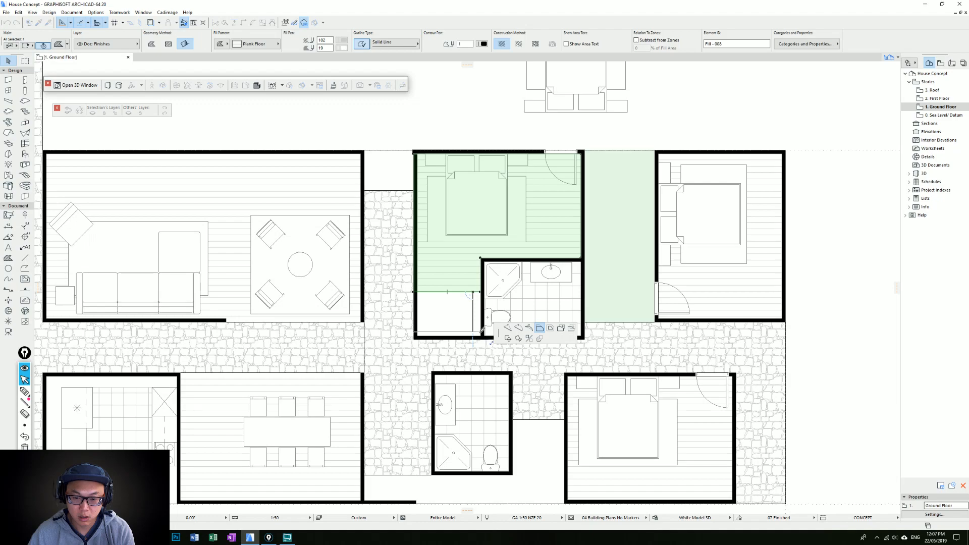
left_click(476, 336)
key("Escape")
left_click(475, 338)
left_click(476, 337)
key("Escape")
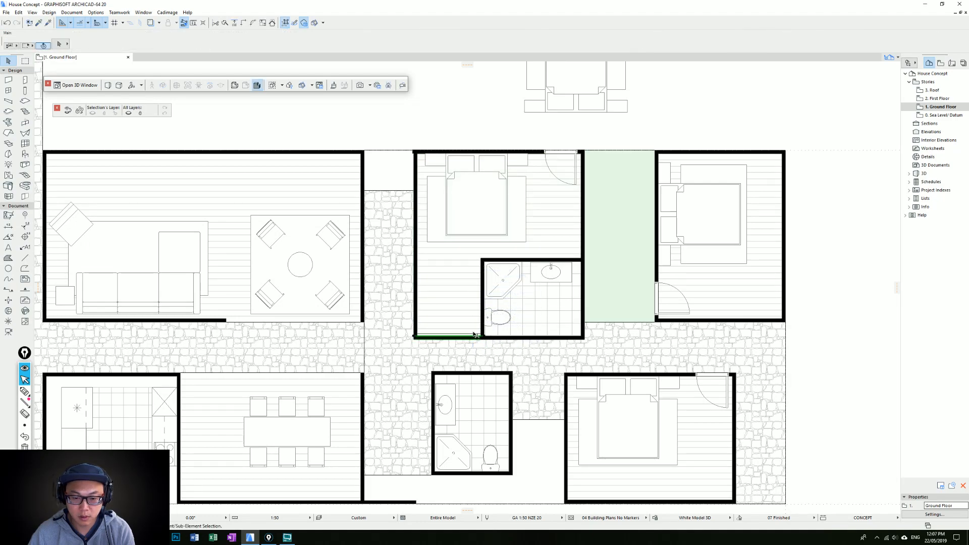
Offset the lower edge of the bedroom's plank fill to meet the wall exactly.
left_click(474, 334)
left_click(475, 334)
left_click(541, 369)
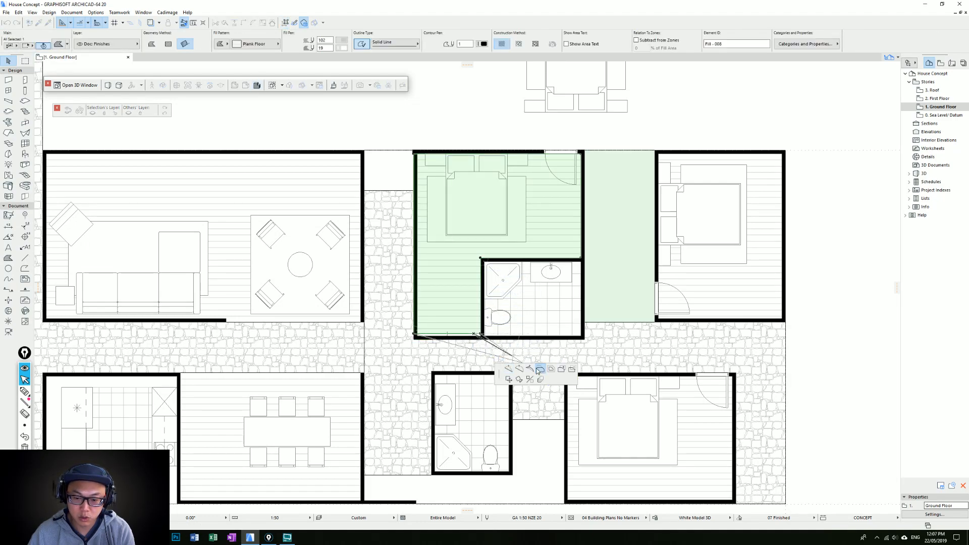
scroll(485, 346, "up", 3)
left_click(478, 330)
key("Escape")
scroll(479, 330, "down", 5)
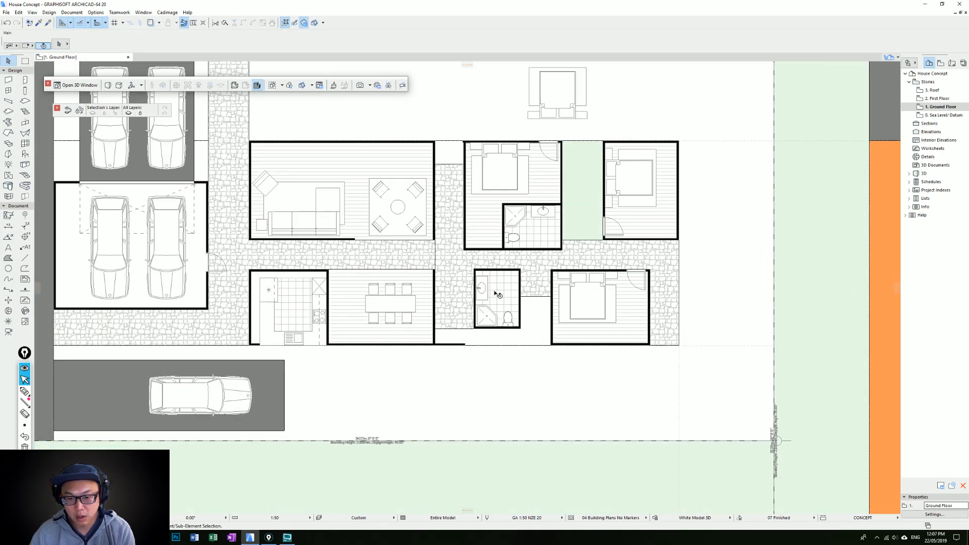
Move the lower bathroom's walls, basin, shower and WC together straight down to the building's lower boundary line.
left_click(506, 329)
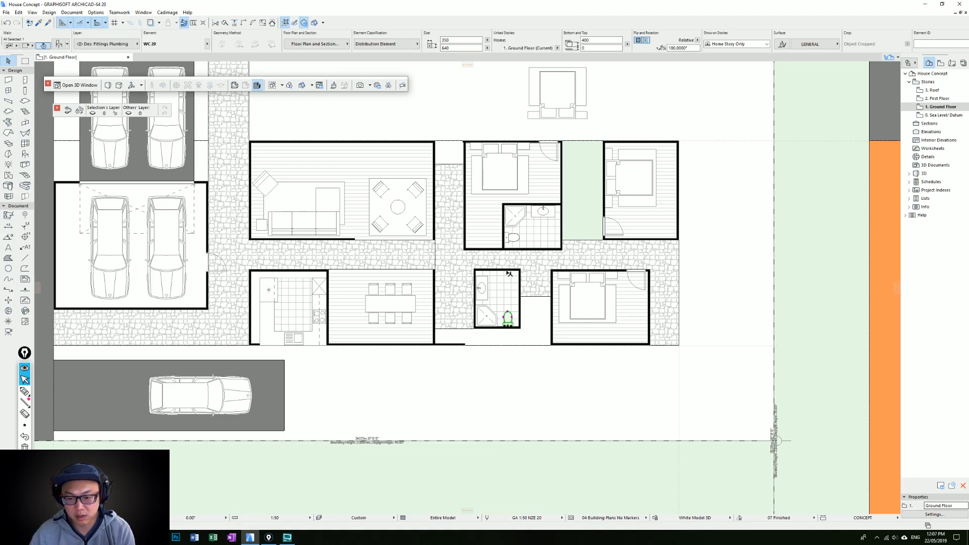
left_click(505, 290)
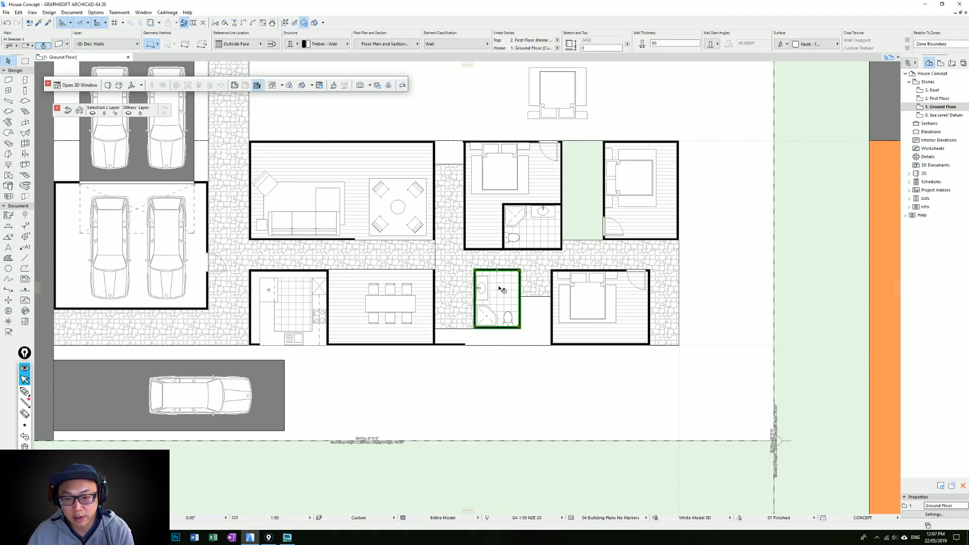
left_click(485, 280, "shift")
left_click(488, 316, "shift")
left_click(510, 317, "shift")
key("ctrl+d")
left_click(519, 271)
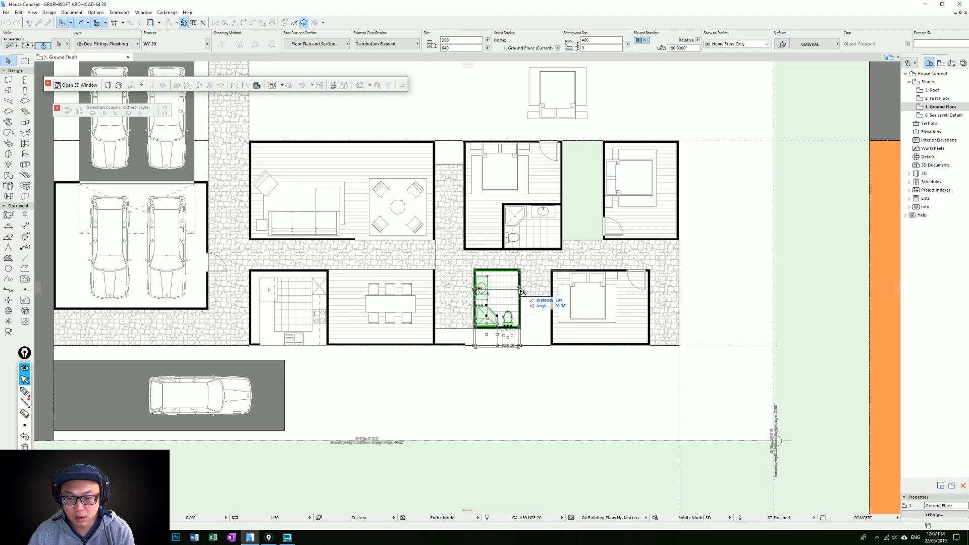
left_click(525, 291)
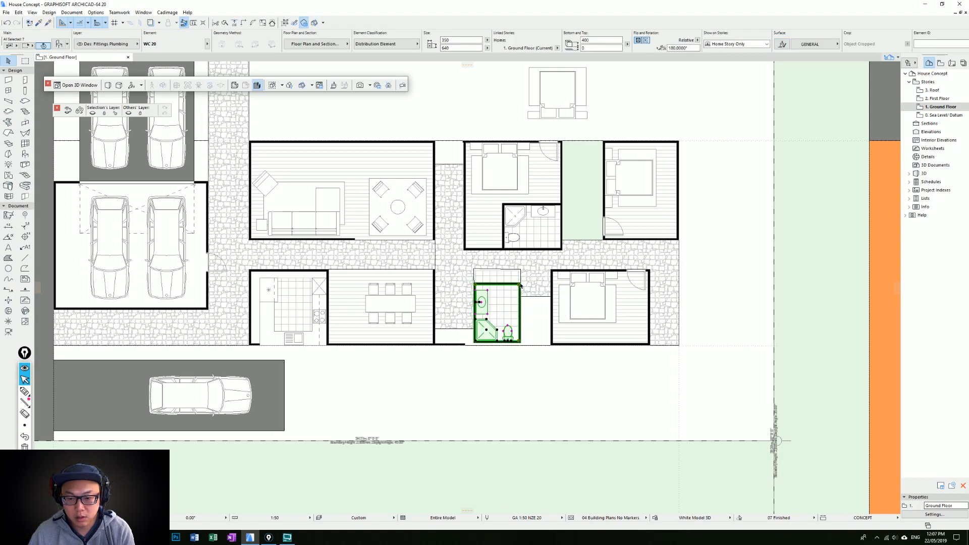
key("Escape")
Extend the stone fill down to the upper wall of the moved bathroom.
left_click(520, 271)
left_click(521, 269)
left_click(520, 282)
left_click(473, 269)
left_click(475, 282)
key("Escape")
Move the bathroom's tile fill down so it sits within the relocated walls.
left_click(518, 327)
key("ctrl+d")
left_click(519, 327)
left_click(520, 337)
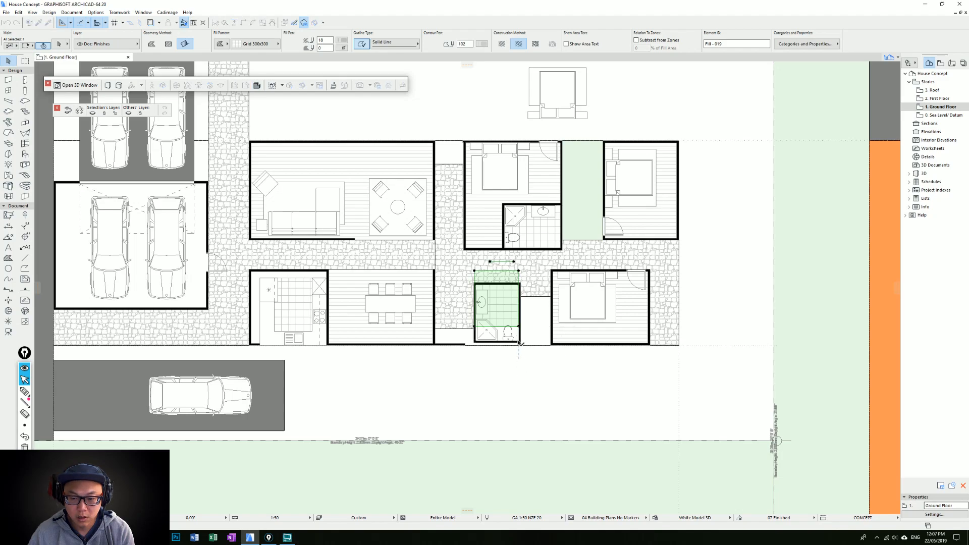
key("Escape")
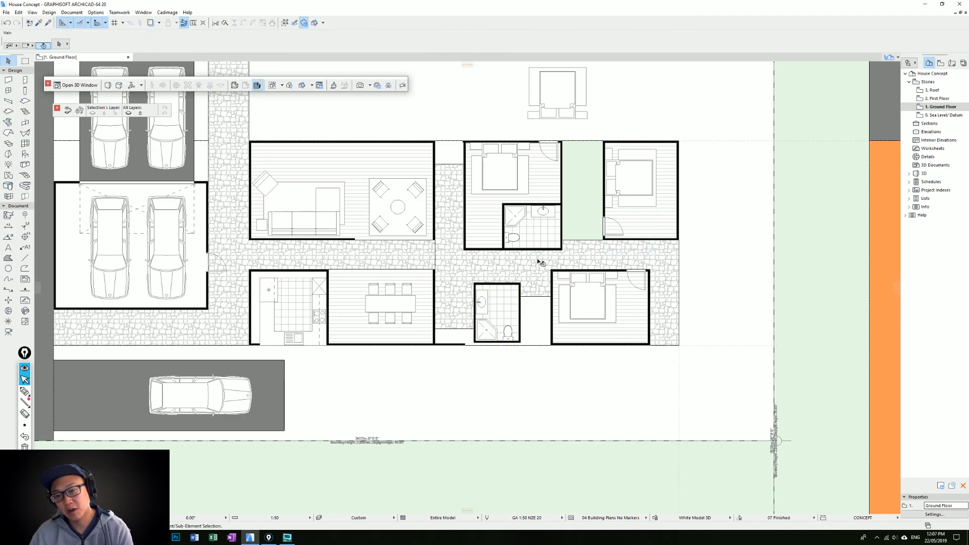
Shorten the living room's hallway wall so it ends in line with the kitchen's side wall.
scroll(528, 266, "down", 5)
scroll(580, 238, "up", 6)
scroll(554, 277, "down", 2)
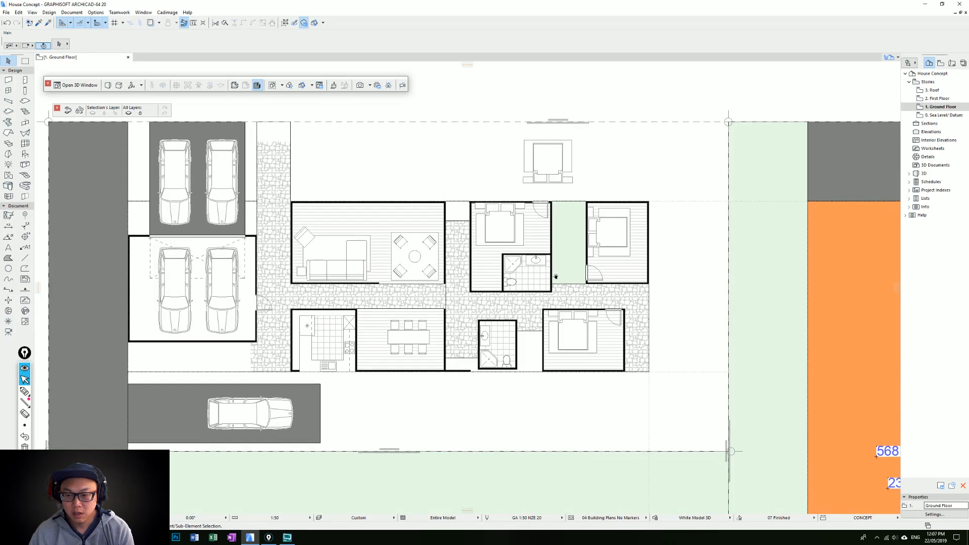
scroll(555, 276, "down", 1)
scroll(587, 224, "up", 2)
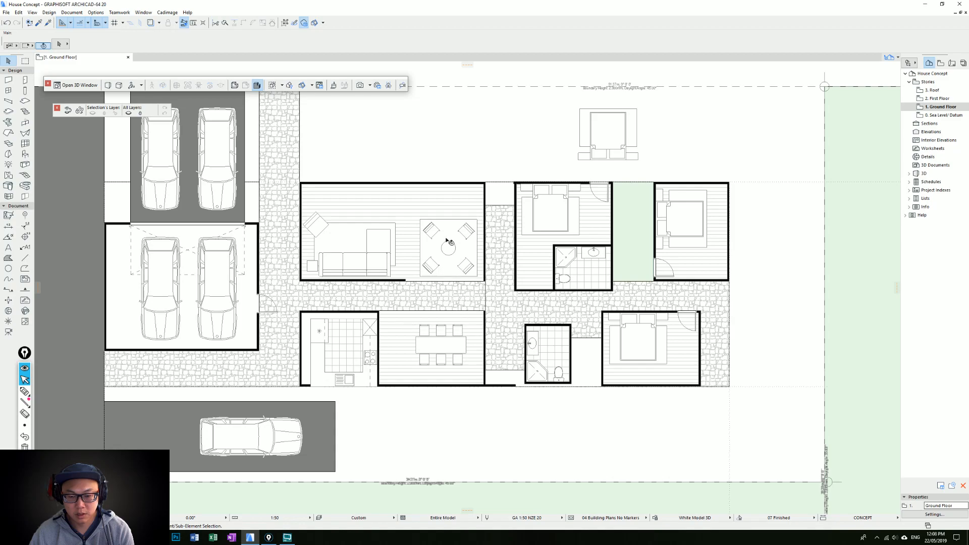
middle_click_drag(427, 294, 490, 287)
scroll(506, 258, "down", 1)
left_click(481, 272)
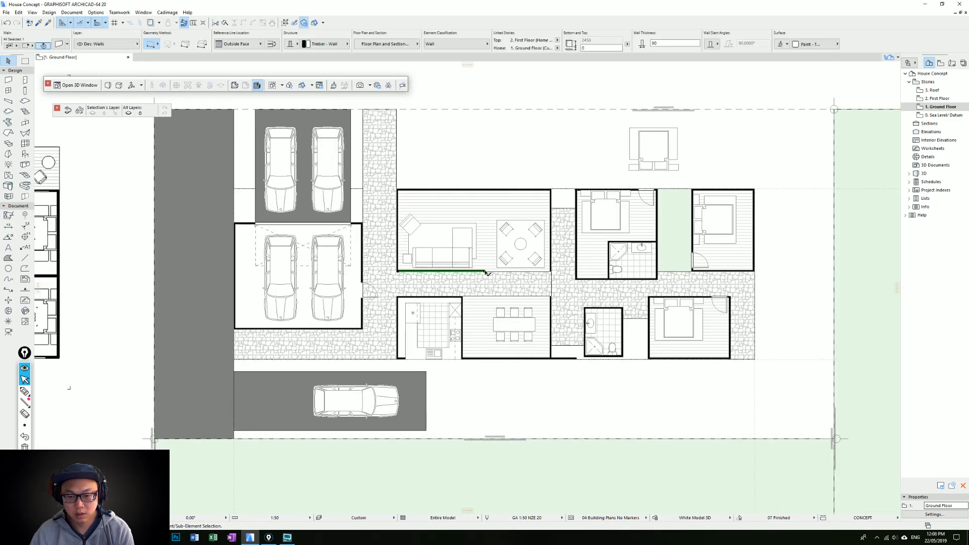
key("Escape")
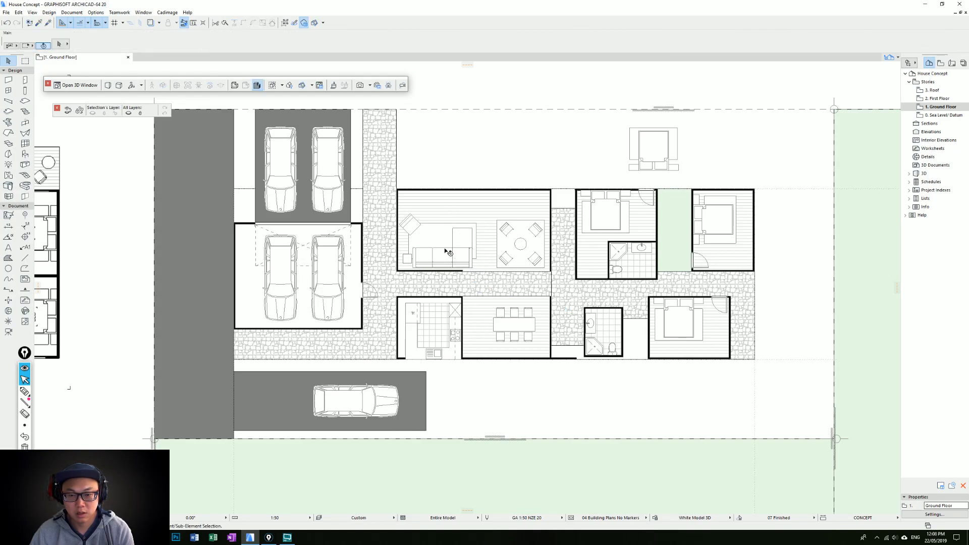
Mirror the living room's sofa set, rug, armchair and side table about a vertical axis through the group.
left_click(462, 237)
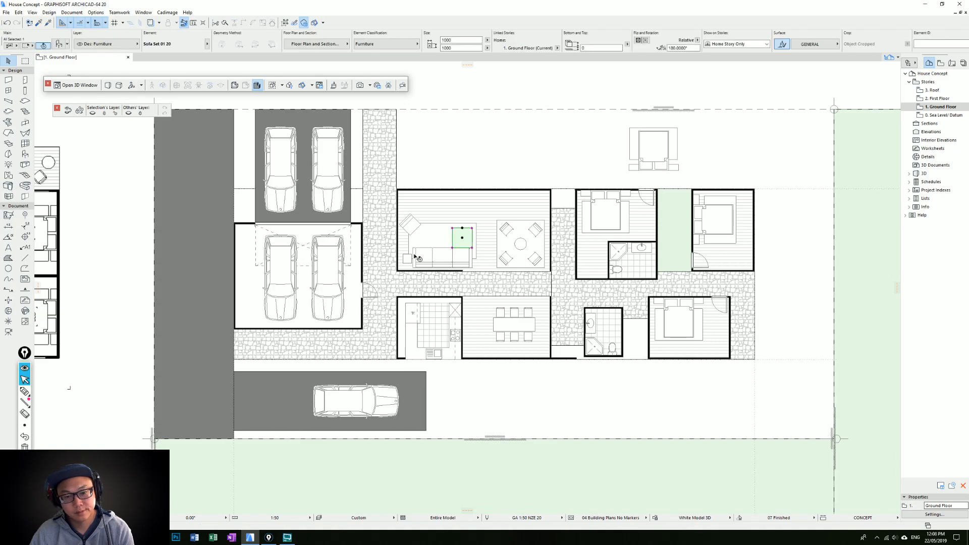
left_click(418, 254, "shift")
left_click(442, 254, "shift")
left_click(464, 256, "shift")
left_click(434, 238, "shift")
left_click(412, 222, "shift")
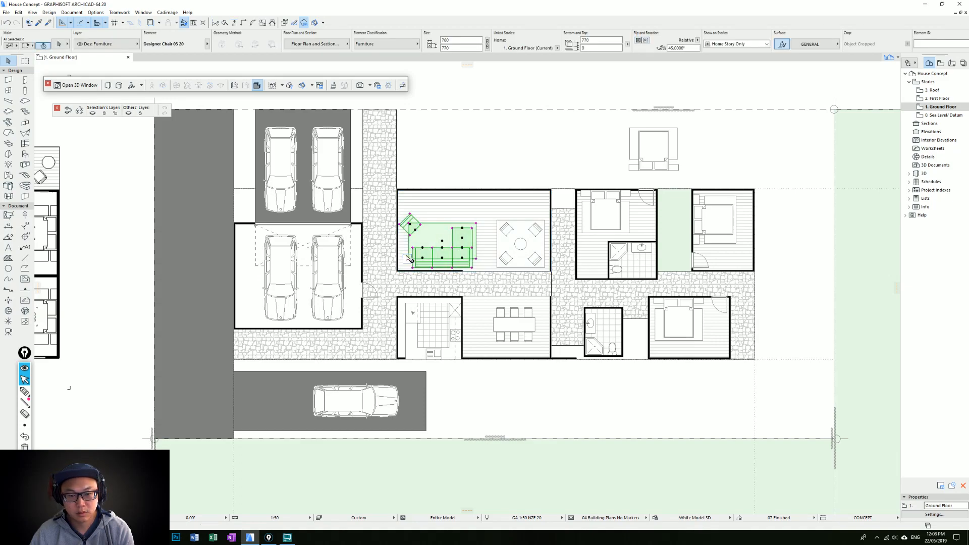
left_click(442, 243)
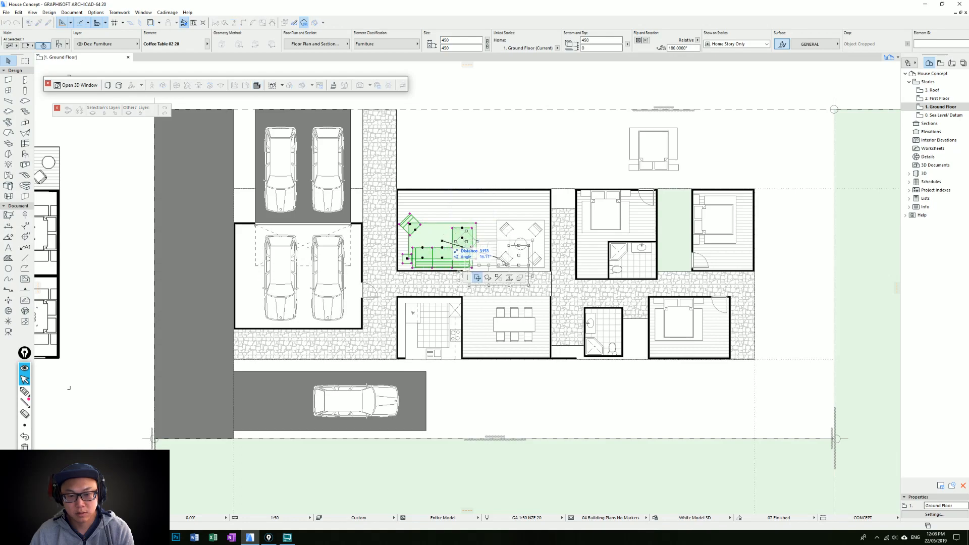
left_click(498, 278)
left_click(437, 241)
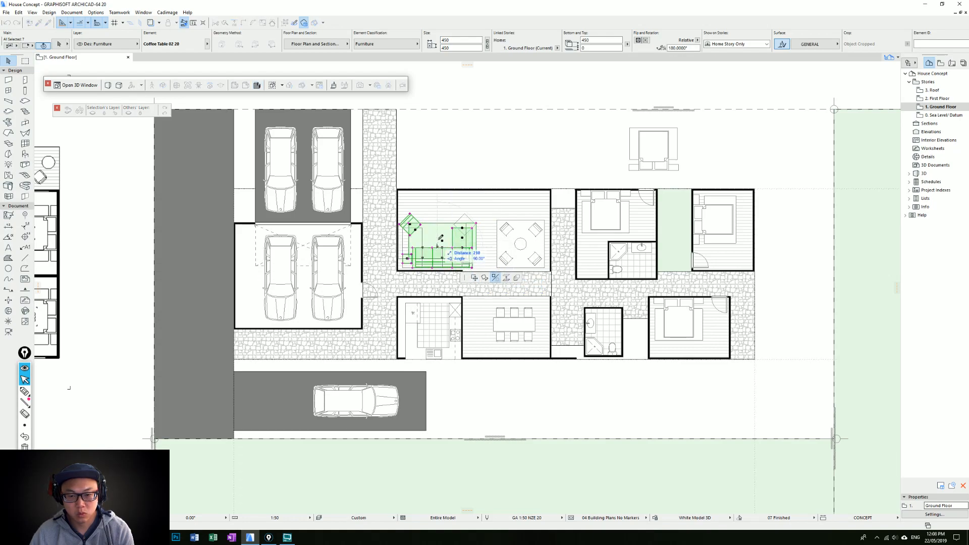
left_click(437, 256)
Move the mirrored lounge furniture slightly up and inward, away from the living room's walls.
key("ctrl+d")
left_click(431, 256)
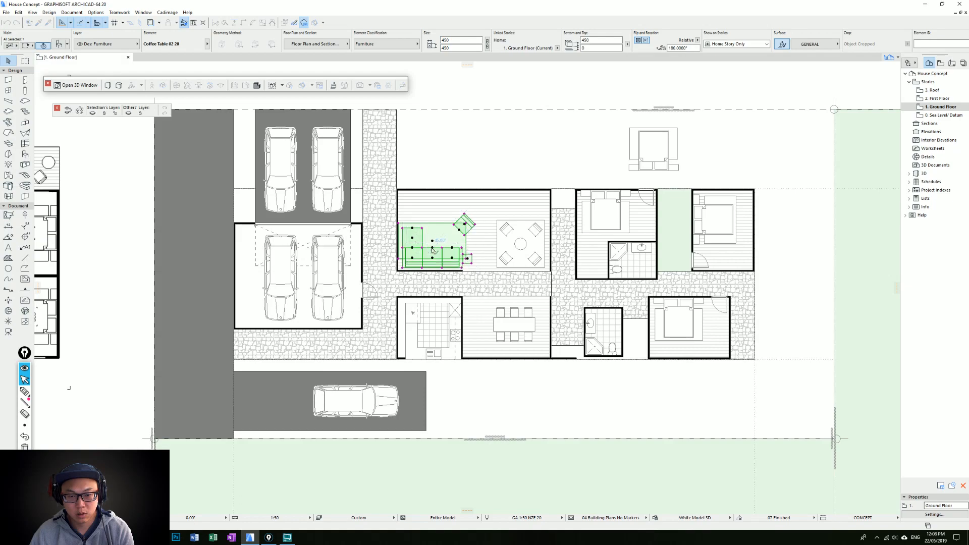
left_click(435, 251)
key("Escape")
key("Escape")
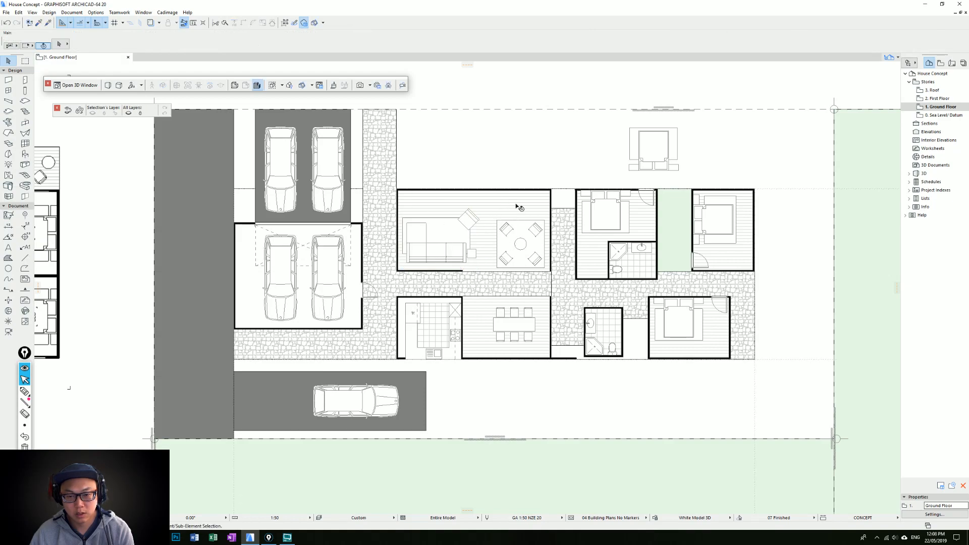
Move the living room's square rug with its four armchairs and round table out below the house, beside the single parked car.
left_click(497, 269)
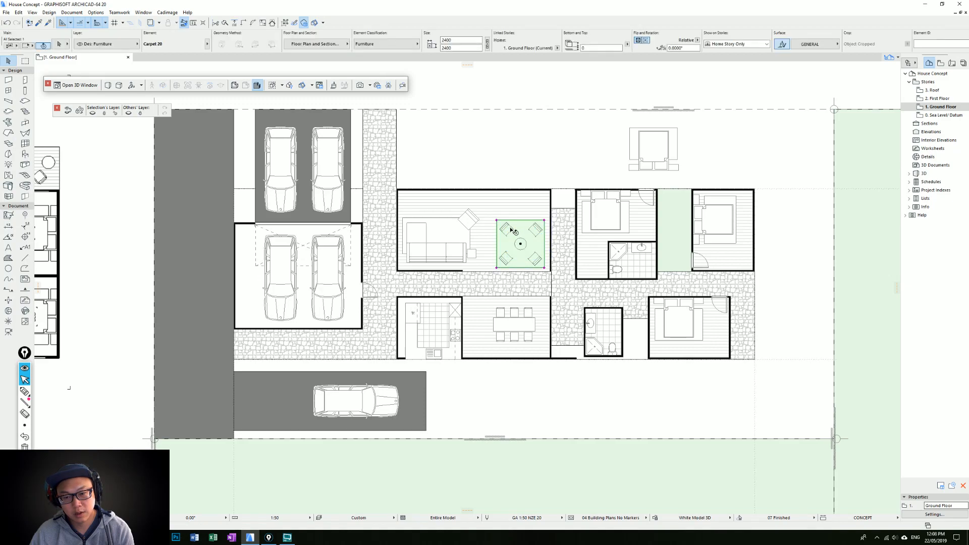
left_click(511, 230, "shift")
left_click(521, 244, "shift")
left_click(534, 259, "shift")
left_click_drag(527, 243, 513, 404)
Move the dining table set into the living room opposite the sofa and rotate it 90 degrees to stand vertically.
left_click(515, 326)
left_click_drag(515, 327, 515, 240)
left_click(515, 242)
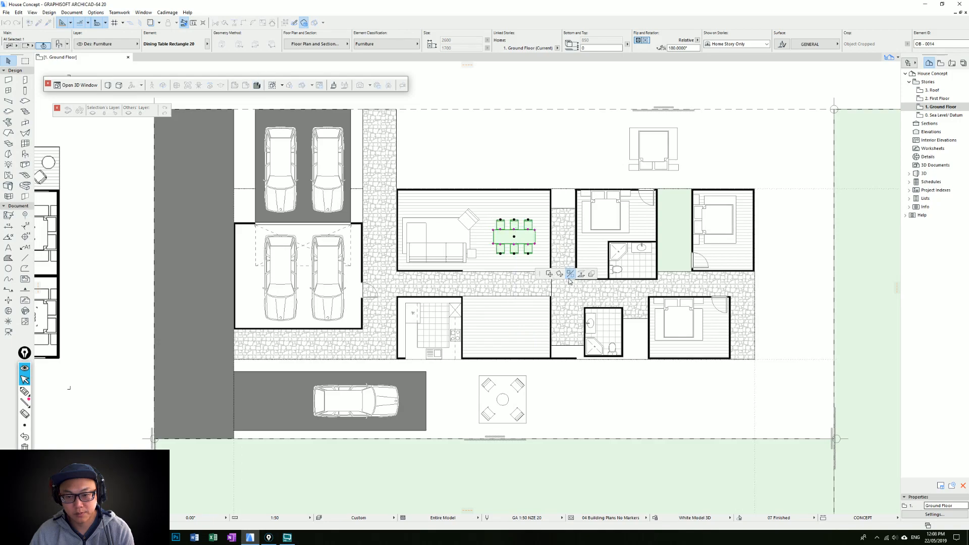
left_click(559, 273)
left_click(547, 237)
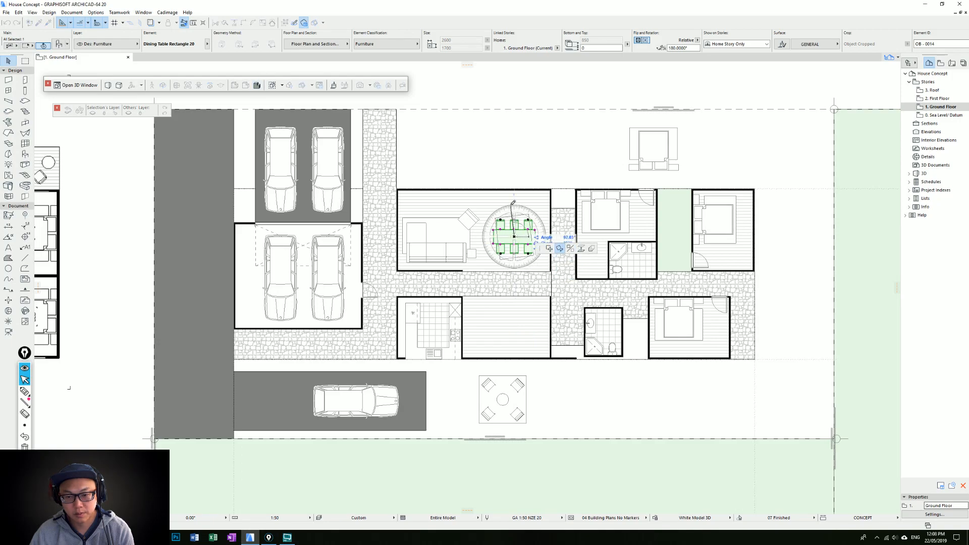
left_click(513, 198)
left_click_drag(513, 236, 518, 232)
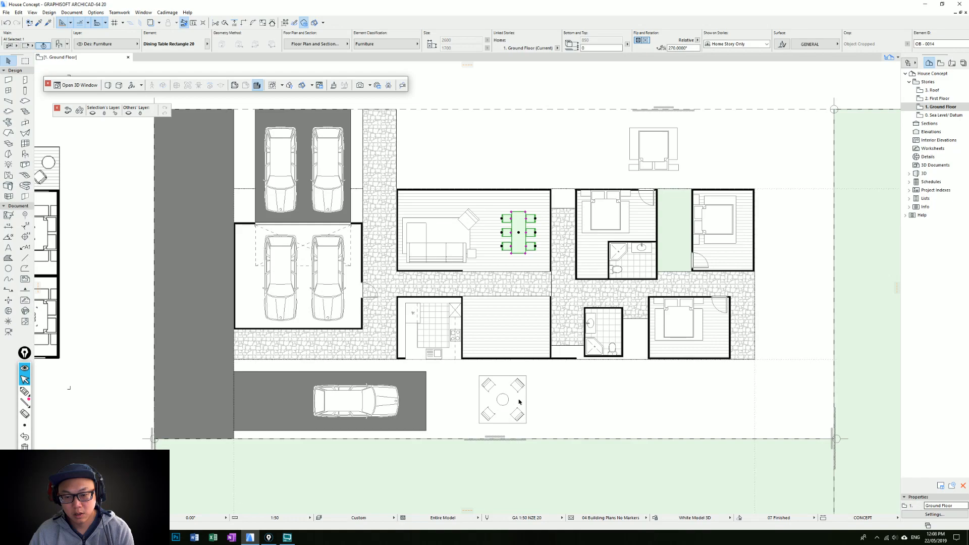
Move the square rug with its four armchairs and round table into the emptied room beside the kitchen.
left_click(524, 425)
left_click(523, 426)
left_click_drag(541, 429, 520, 338)
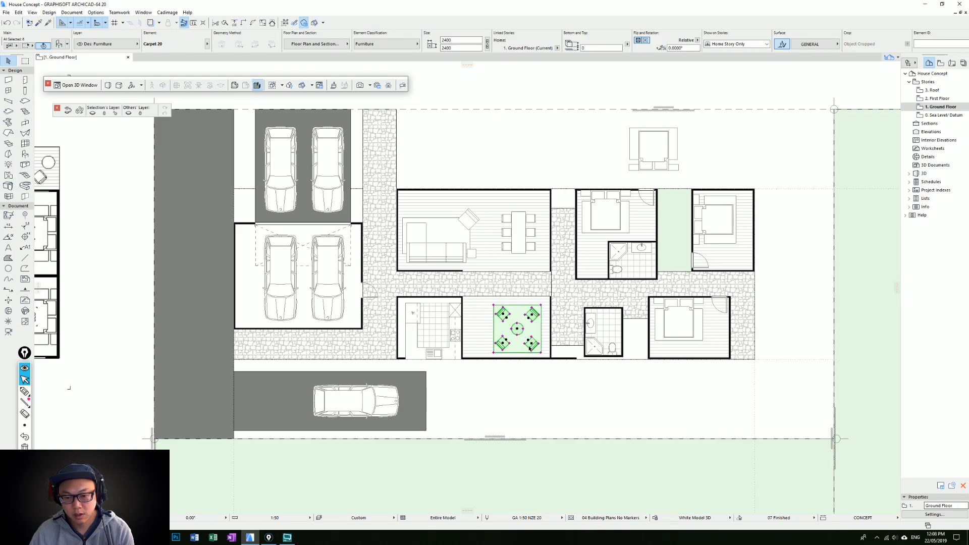
left_click(604, 394)
middle_click_drag(498, 314, 496, 325)
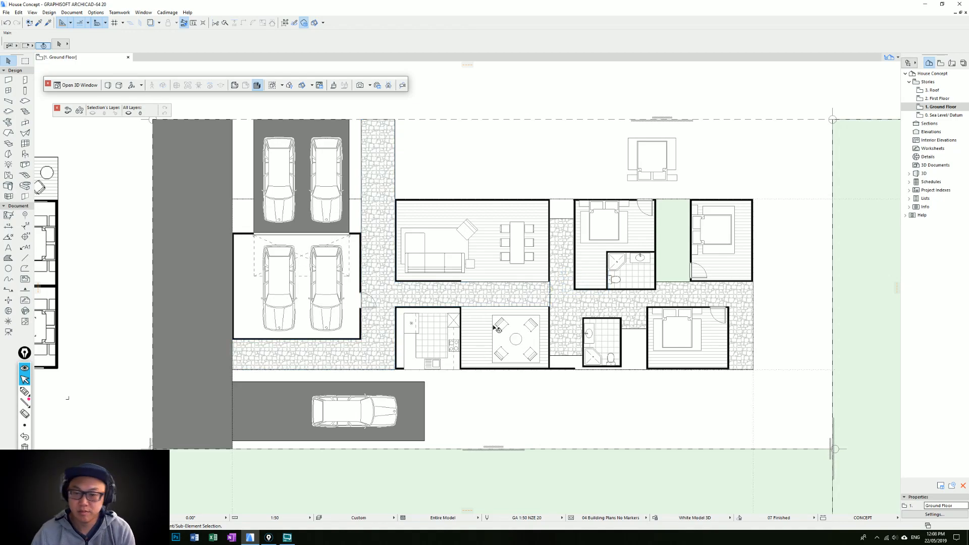
scroll(497, 329, "up", 2)
scroll(504, 334, "down", 2)
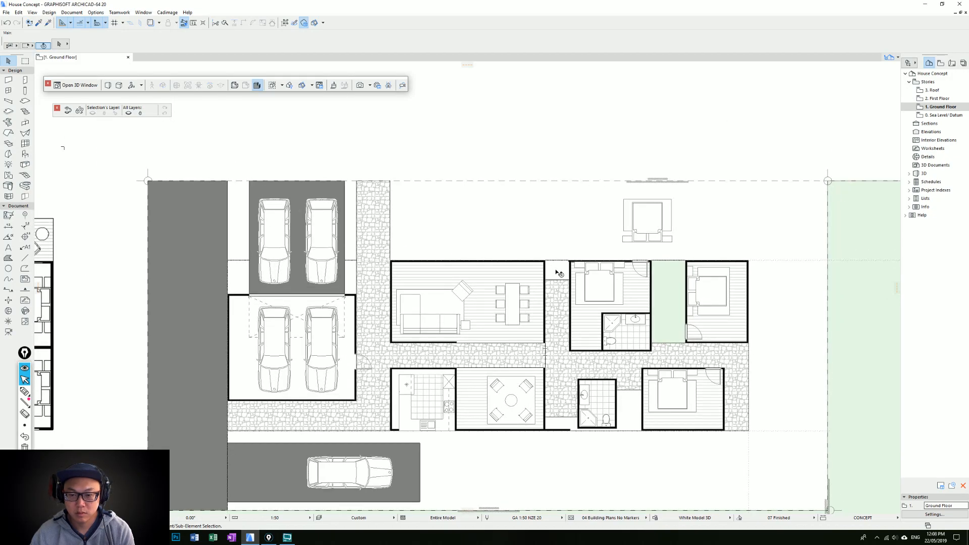
left_click(522, 262)
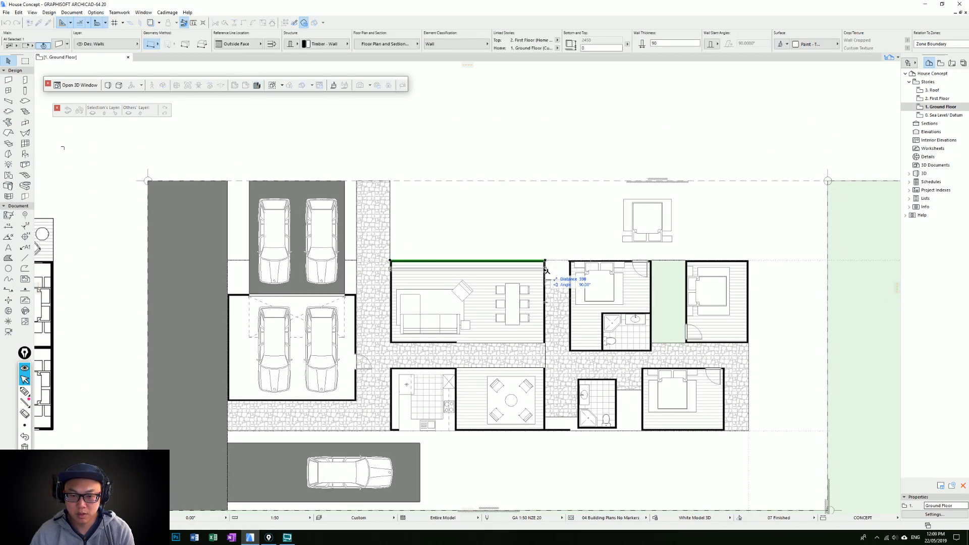
key("Escape")
key("Escape")
middle_click_drag(591, 271, 559, 245)
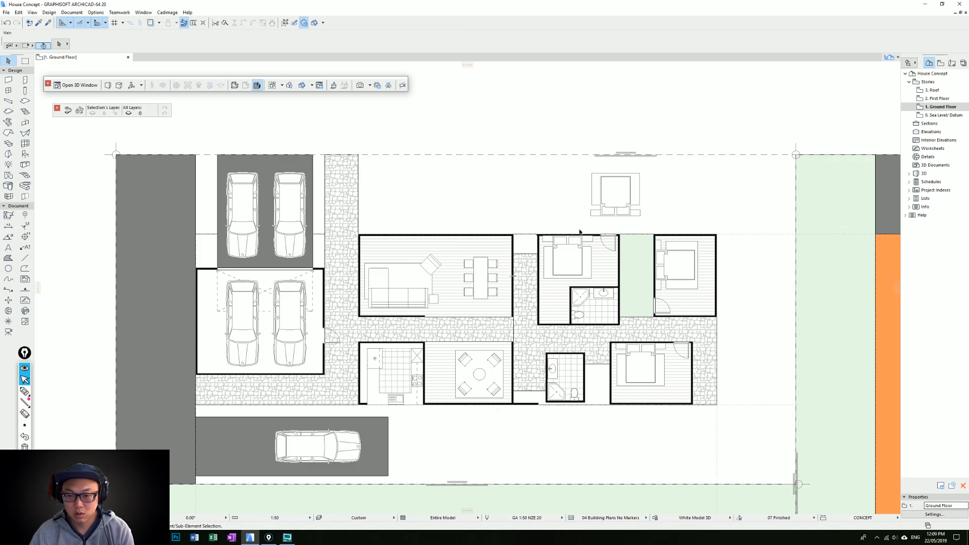
Move the middle bedroom's upper wall down 1000 mm together with its door, bed and rug.
left_click(583, 236)
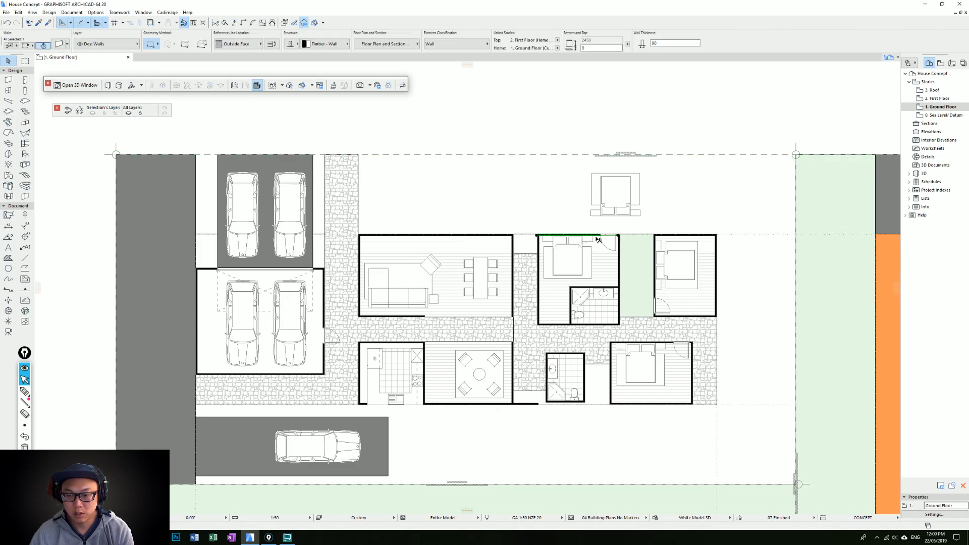
left_click(569, 253)
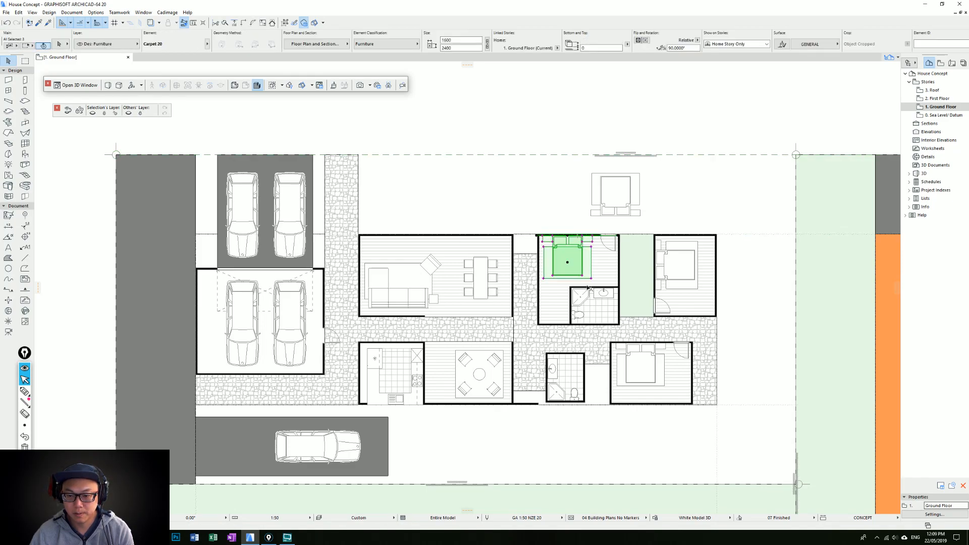
left_click_drag(597, 238, 628, 273)
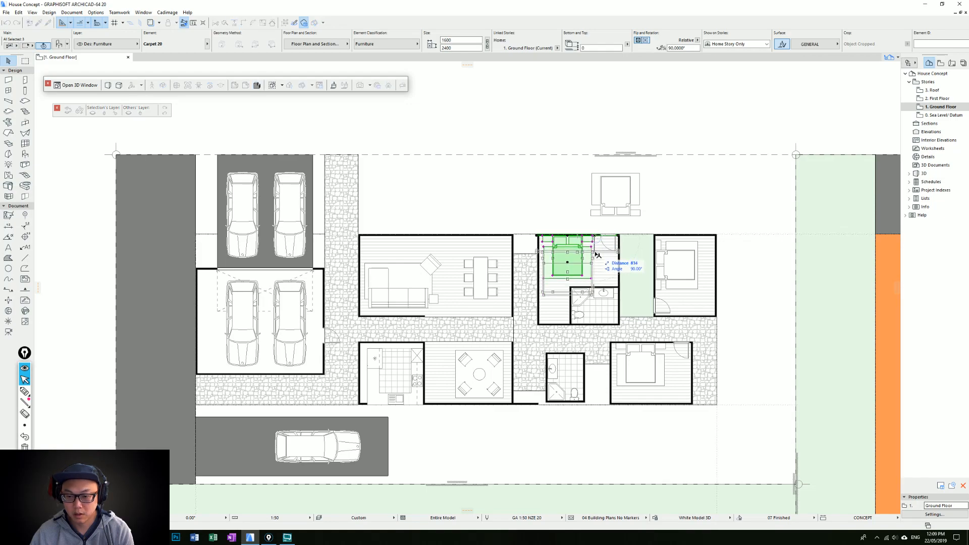
type("10")
key("Return")
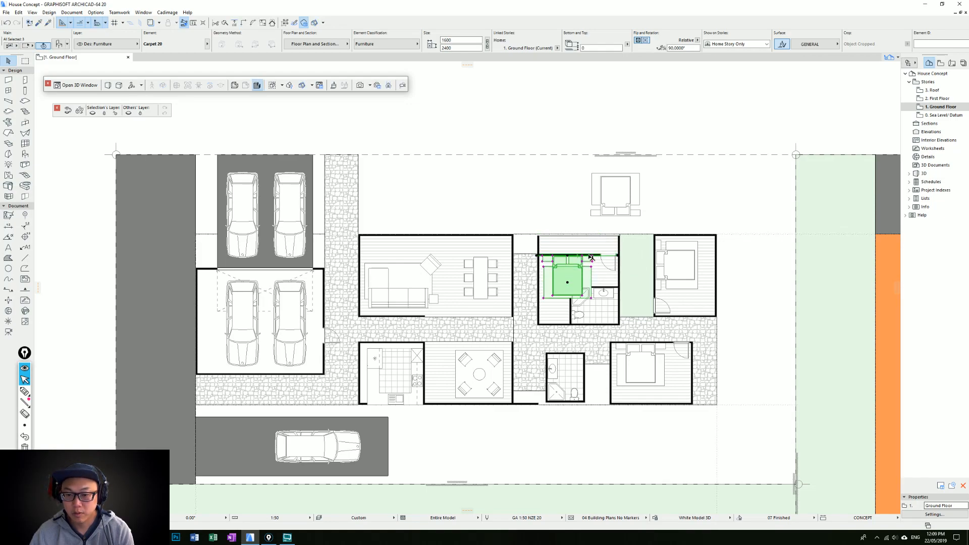
key("Escape")
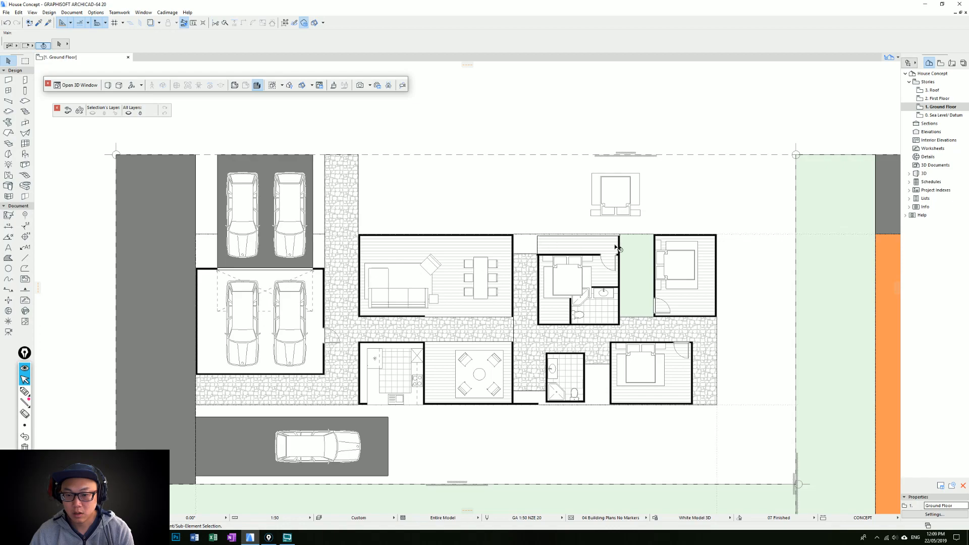
Pull the middle bedroom's side wall and plank floor fill back to the relocated upper wall.
left_click(608, 238)
left_click(608, 237)
key("Escape")
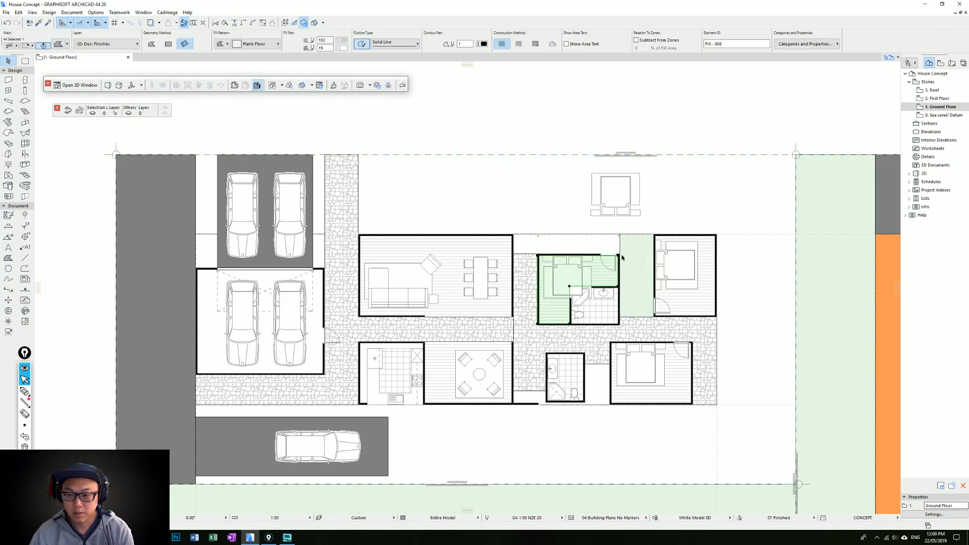
key("Escape")
middle_click_drag(523, 272, 570, 280)
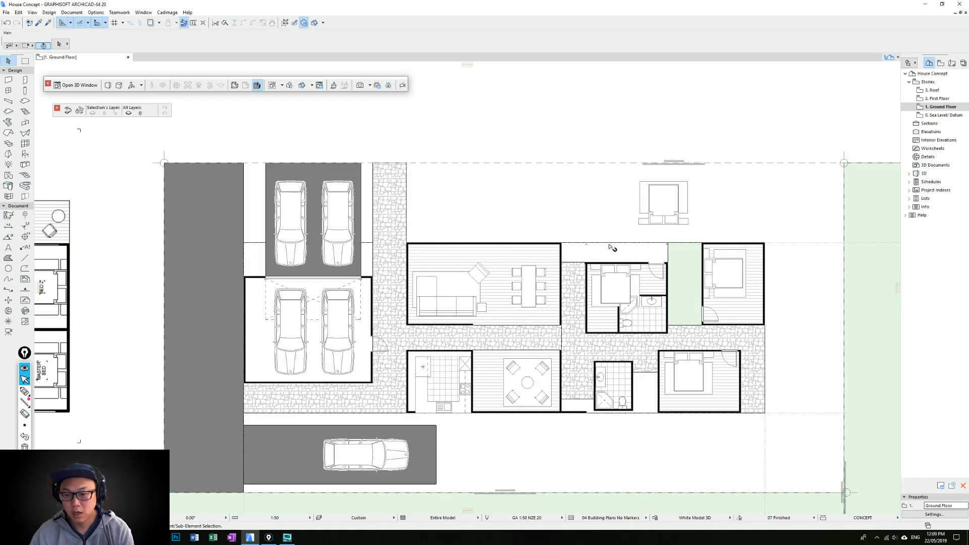
middle_click_drag(634, 253, 575, 243)
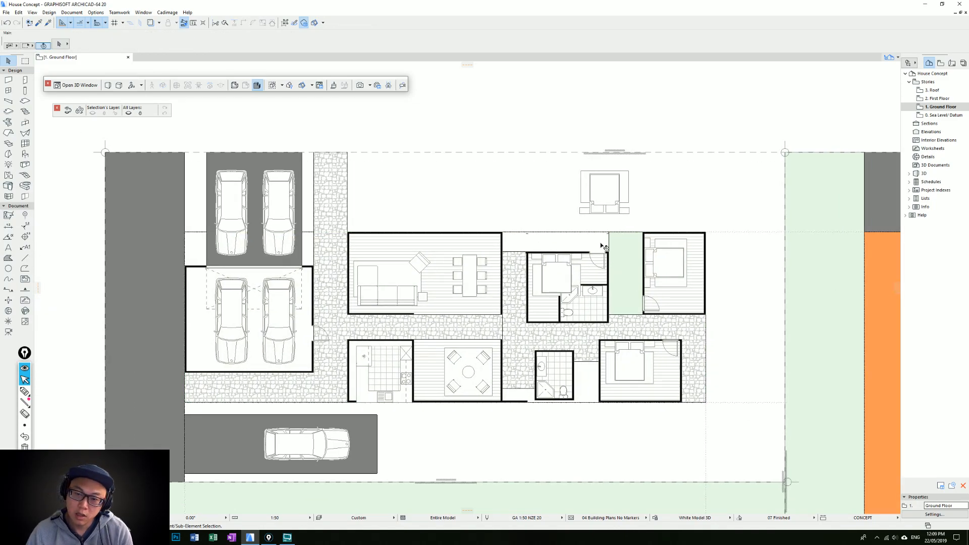
left_click(515, 251)
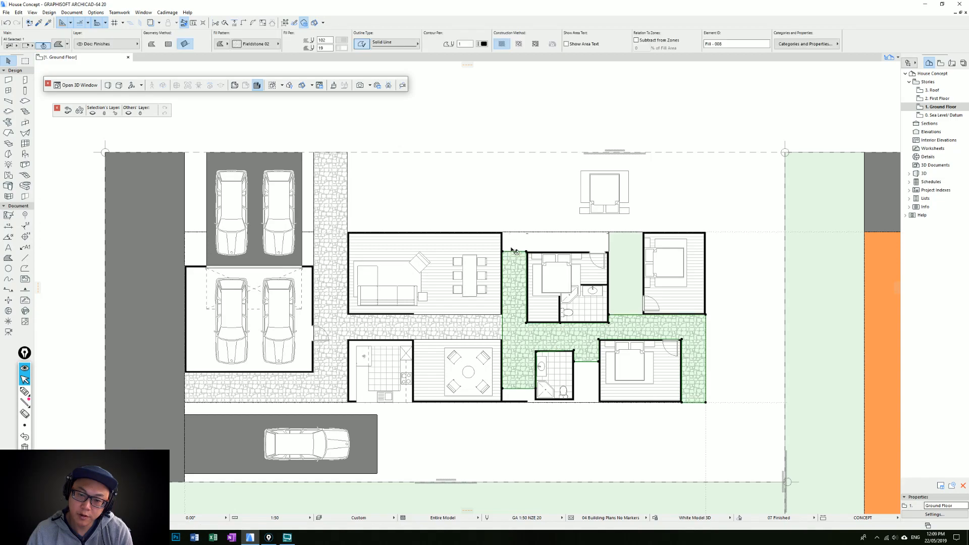
key("Escape")
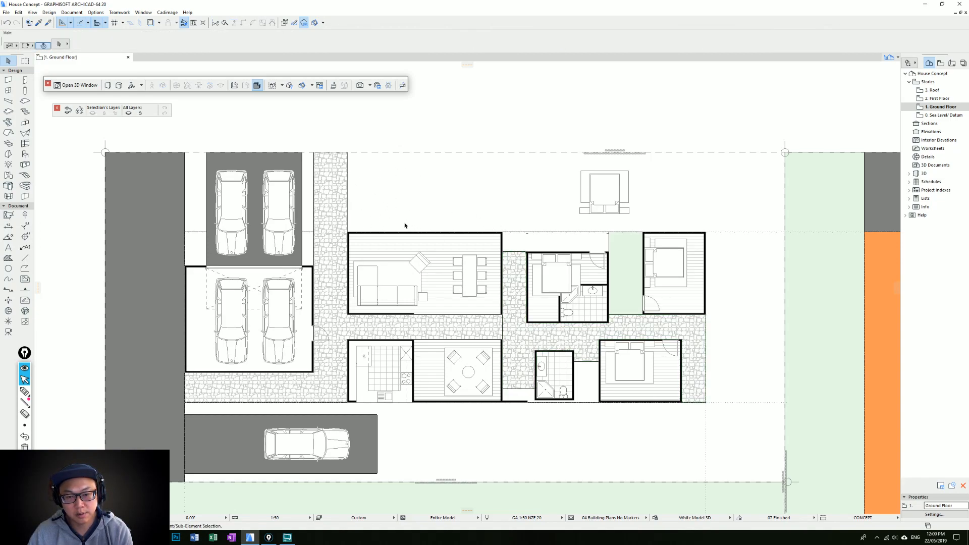
Draw a rectangular Plank Floor deck fill against the outside of the living room's upper wall, ending at the room's right corner.
left_click(429, 259, "alt")
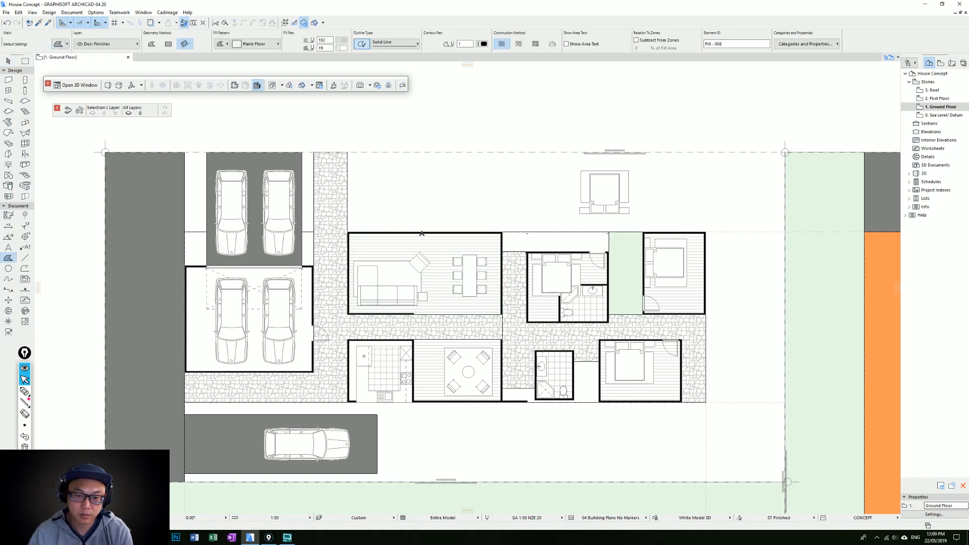
left_click(424, 232)
left_click(424, 199)
left_click(502, 198)
left_click(502, 232)
left_click(424, 232)
Extend the deck fill's left edge to line up with the wall between the kitchen and the lounge.
left_click(425, 217, "shift")
left_click(412, 217)
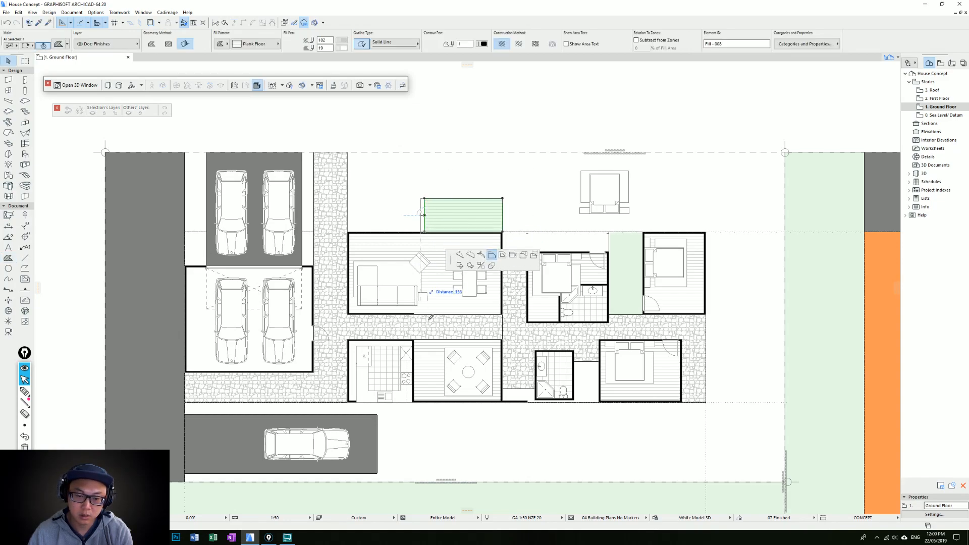
key("Escape")
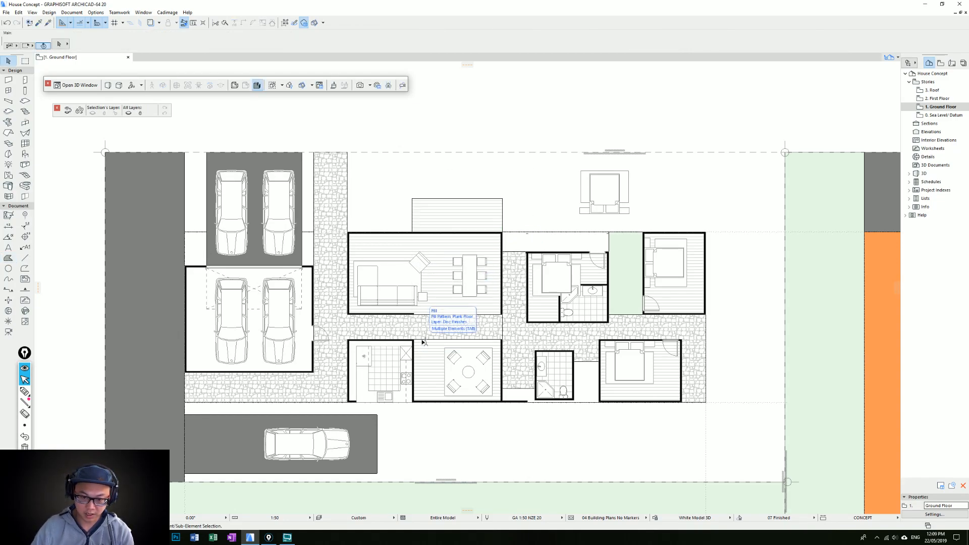
Extend the upper deck fill's right edge across the walkway to line up with the middle bedroom's side wall.
middle_click_drag(520, 245, 469, 235)
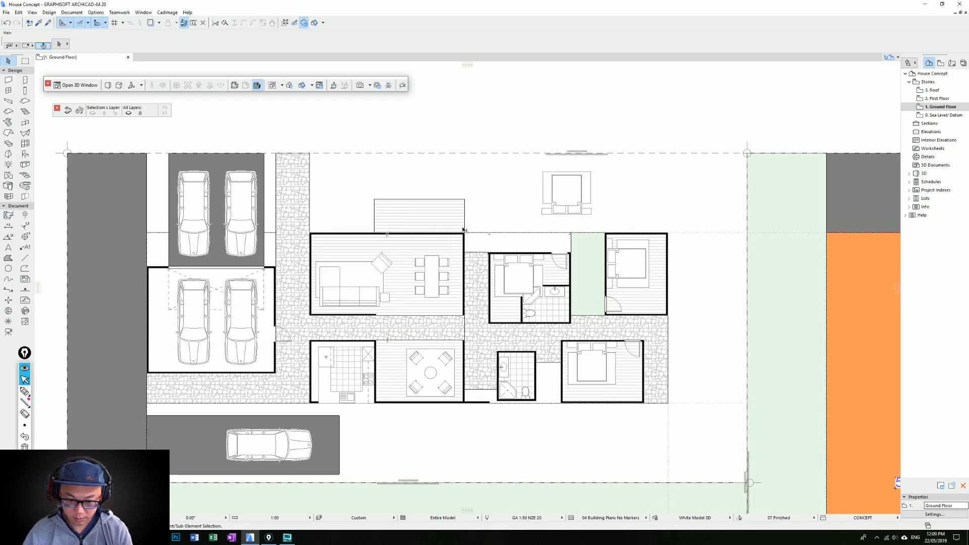
left_click(464, 230)
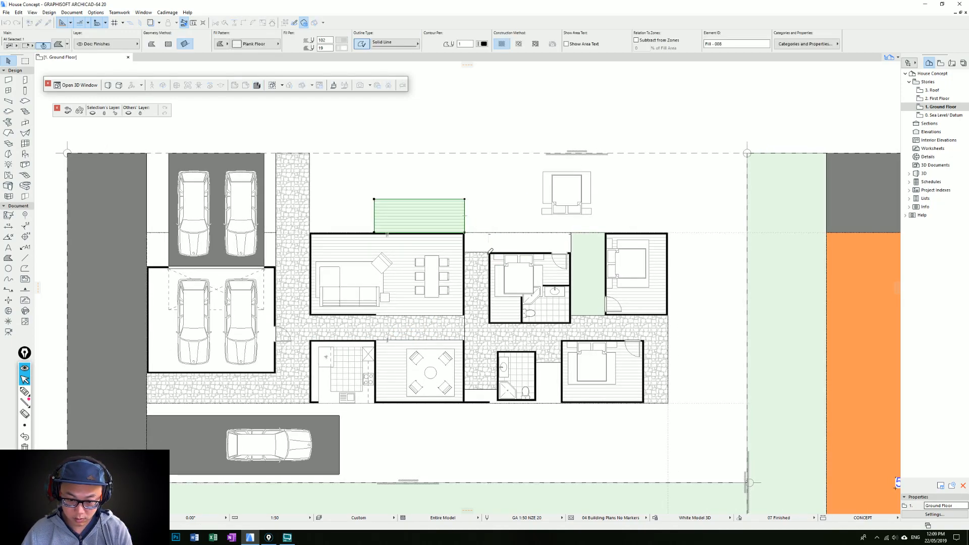
left_click(464, 228)
left_click(465, 233)
Extend the stone walkway fill between the living room and middle bedroom upward 1000 mm to the living room's outer wall line.
left_click(480, 253)
left_click(481, 253)
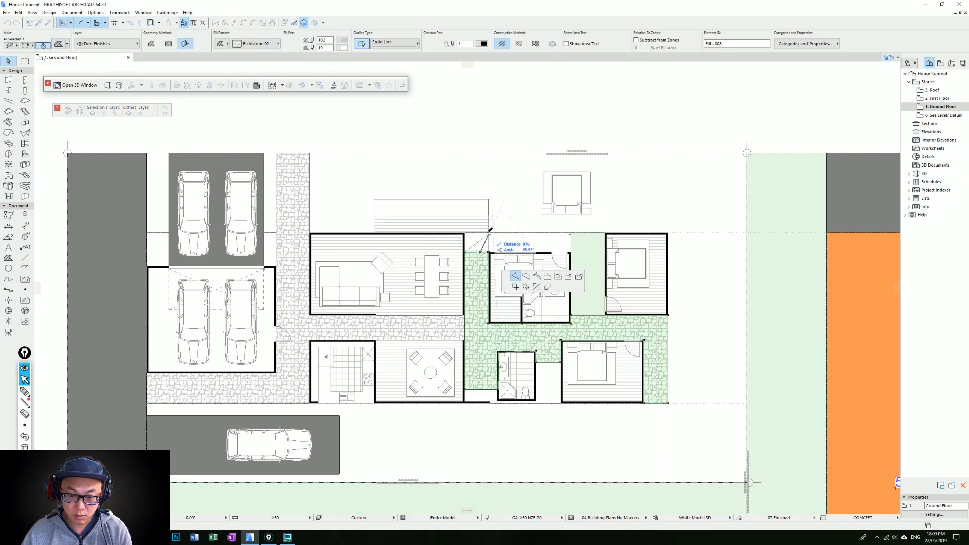
left_click(547, 275)
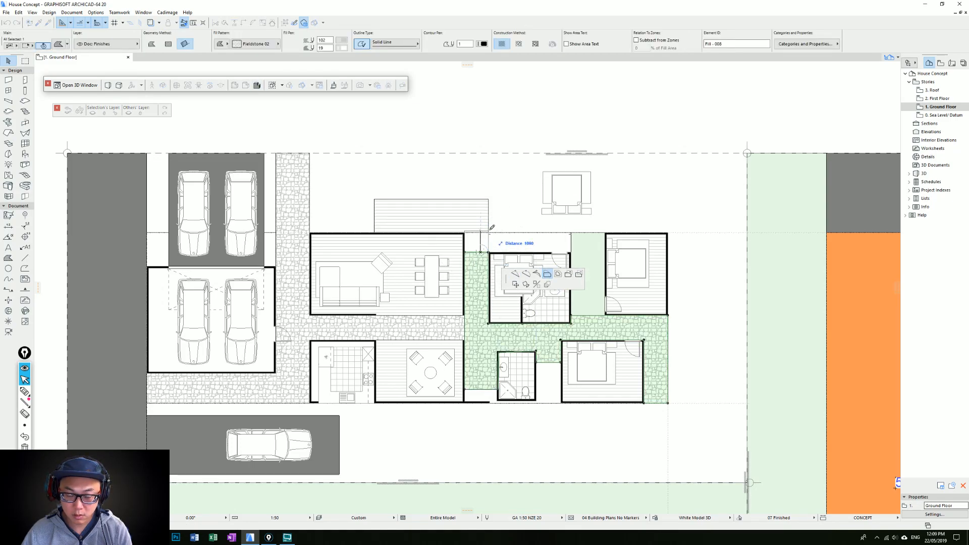
left_click(489, 232)
key("Escape")
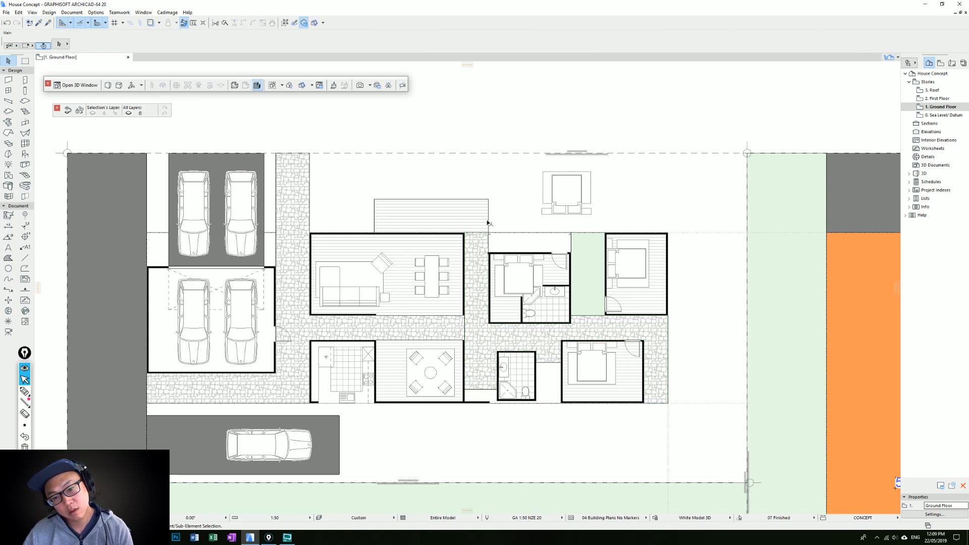
Pull the upper deck fill's right edge back in line with the living room's side wall.
left_click(487, 222)
left_click(488, 229)
left_click(461, 279)
key("Escape")
Copy the upper deck fill straight down so it sits against the lower outside wall of the lounge beside the kitchen.
left_click(458, 214)
key("ctrl+shift+d")
left_click(464, 200)
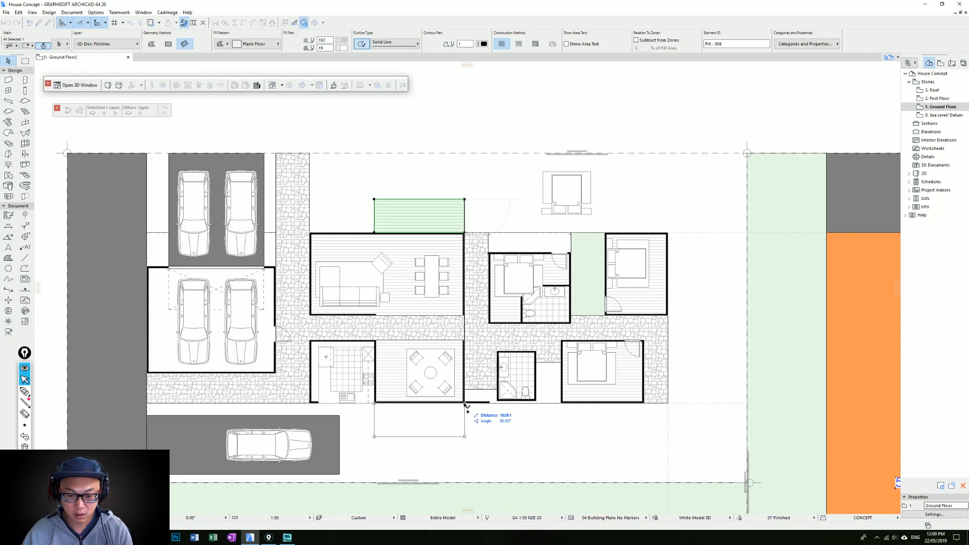
left_click(465, 404)
key("Escape")
middle_click_drag(485, 417, 490, 347)
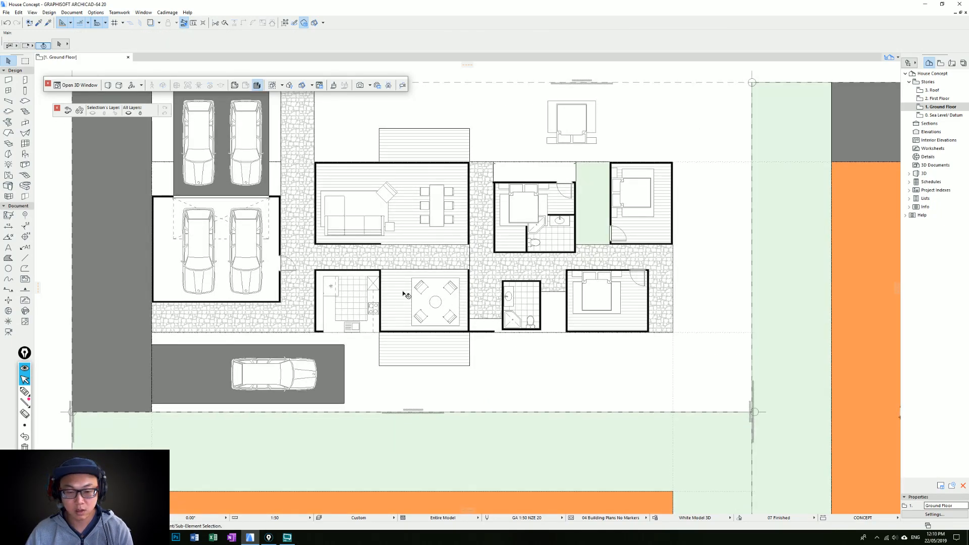
middle_click_drag(406, 295, 419, 343)
left_click(448, 415)
left_click(446, 414)
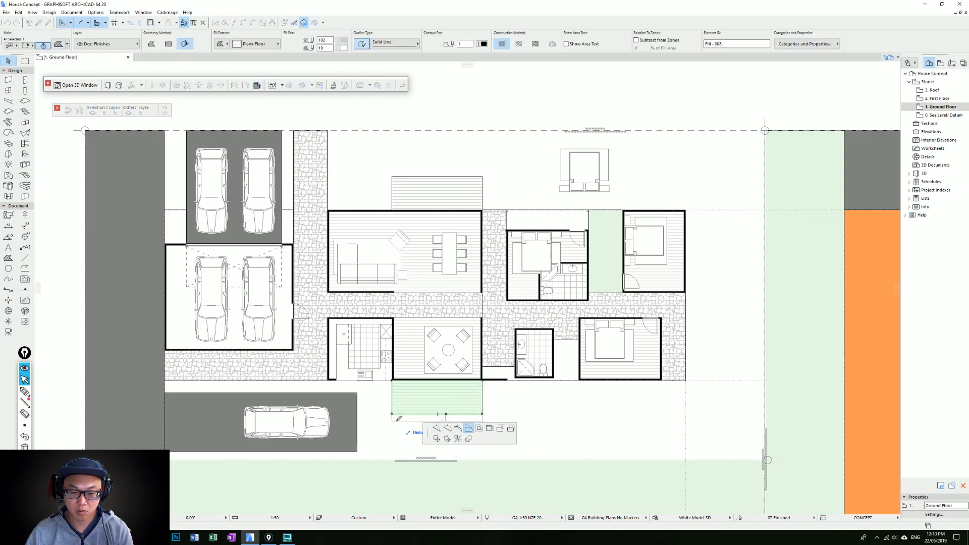
key("Escape")
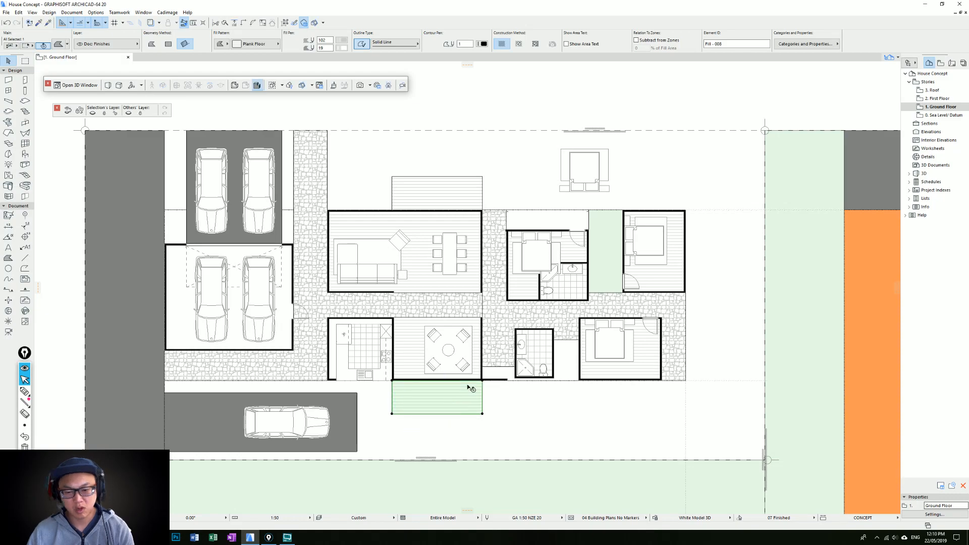
Reduce the lower deck fill to about half its depth and extend its right edge to the far end of the stone paving.
left_click(465, 414)
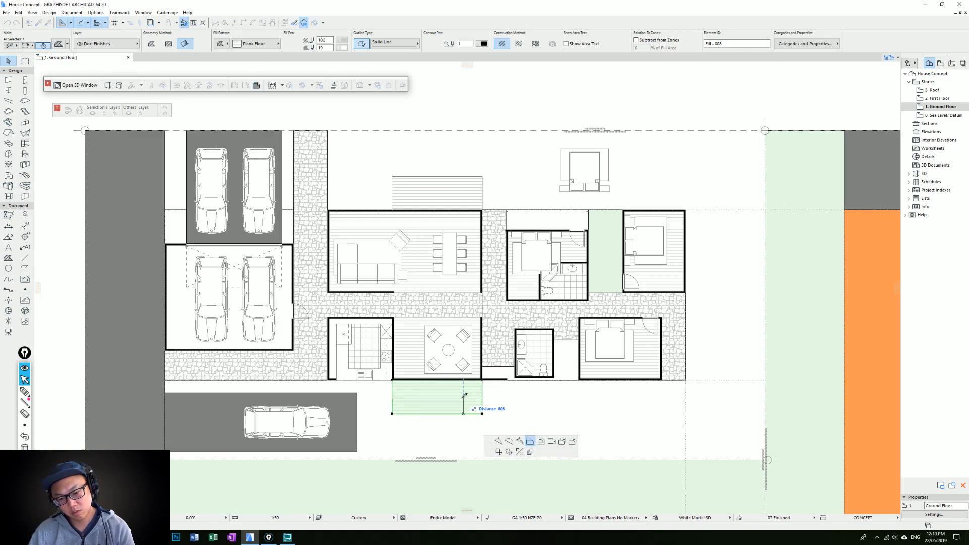
left_click(465, 398)
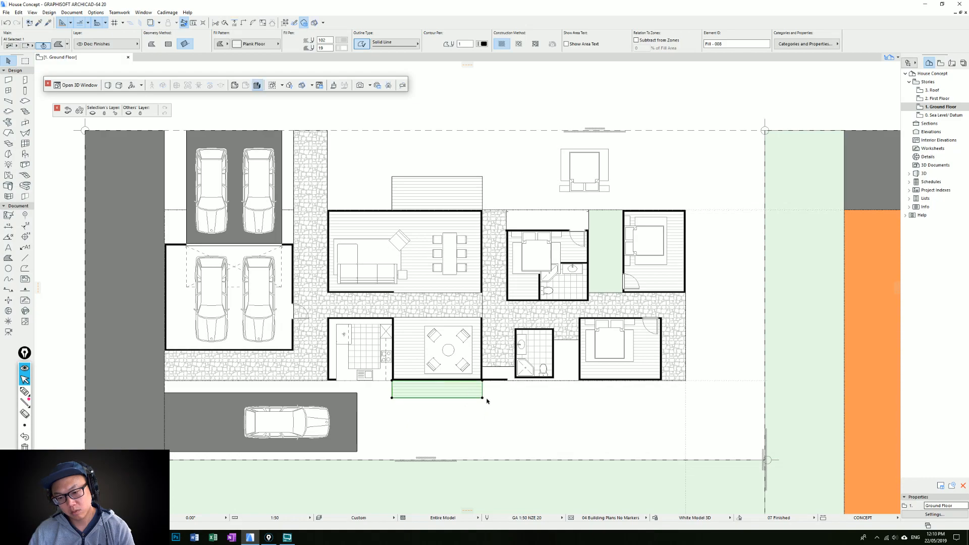
left_click(485, 394)
left_click(480, 388)
left_click(482, 389)
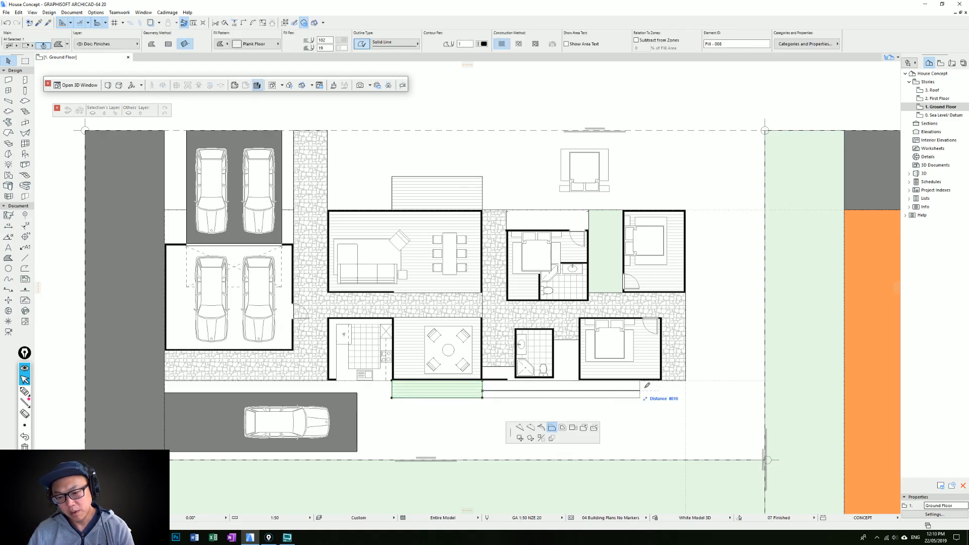
left_click(686, 378)
key("Escape")
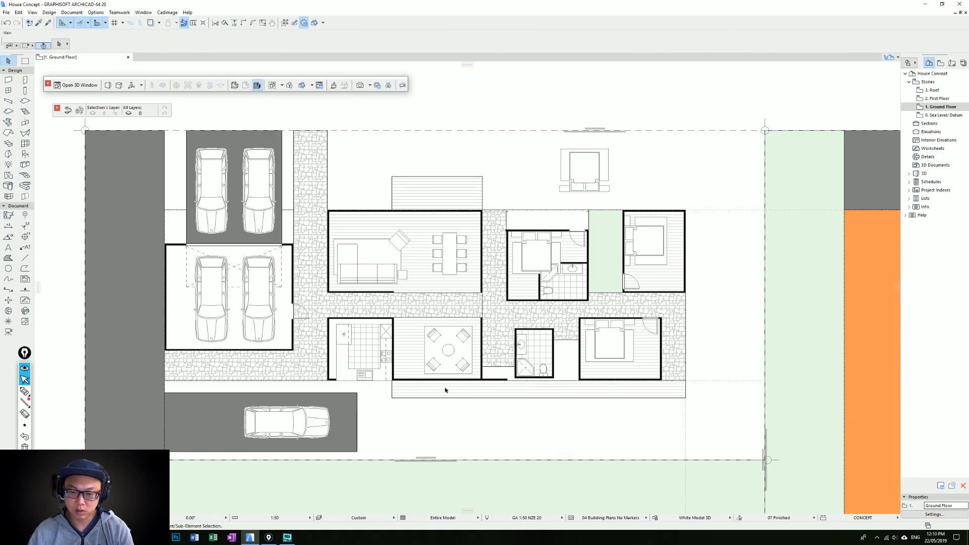
Extend the lower deck fill's left edge to line up with the kitchen's left outer wall.
left_click(409, 397)
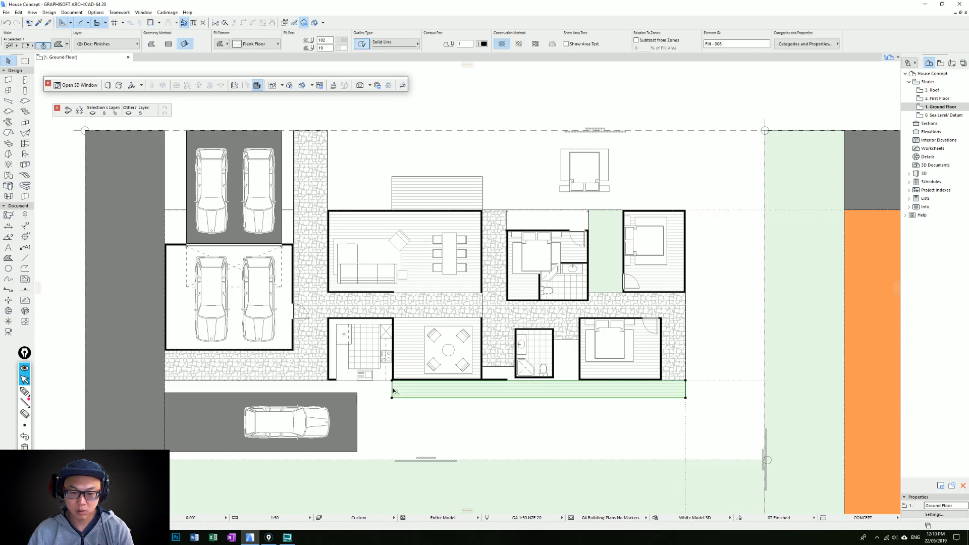
left_click(392, 390)
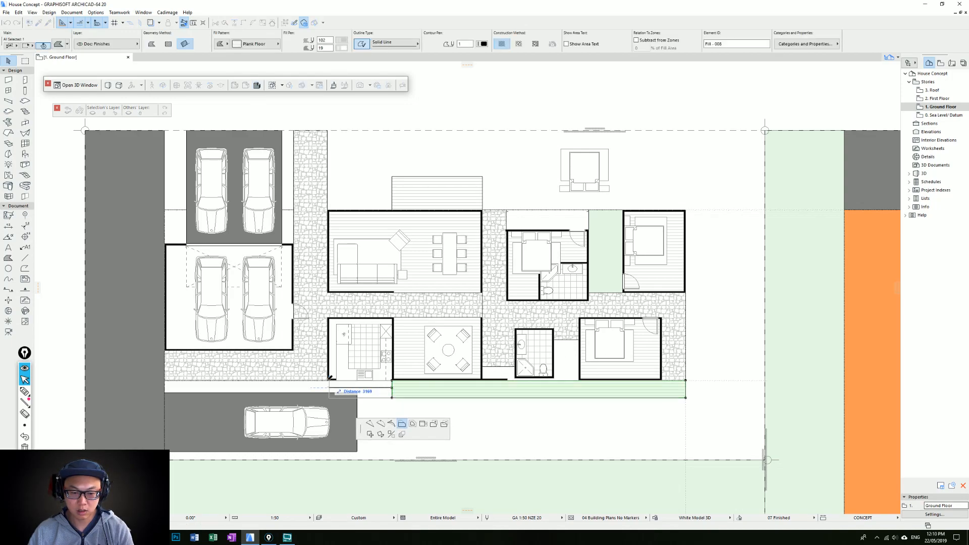
left_click(329, 380)
key("Escape")
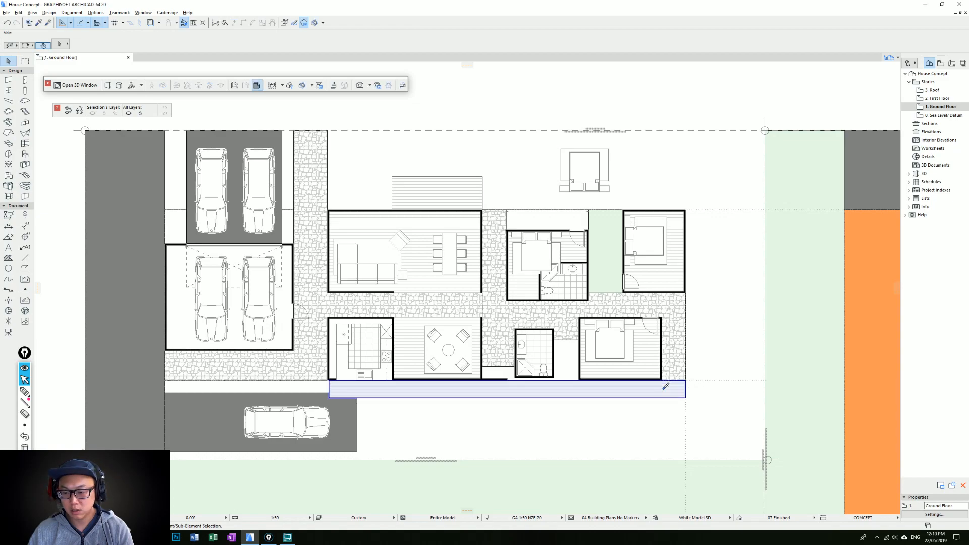
Draw a matching plank deck fill along the upper wall line, from the living room's right corner to the far bedroom's outer corner.
left_click(666, 386, "alt")
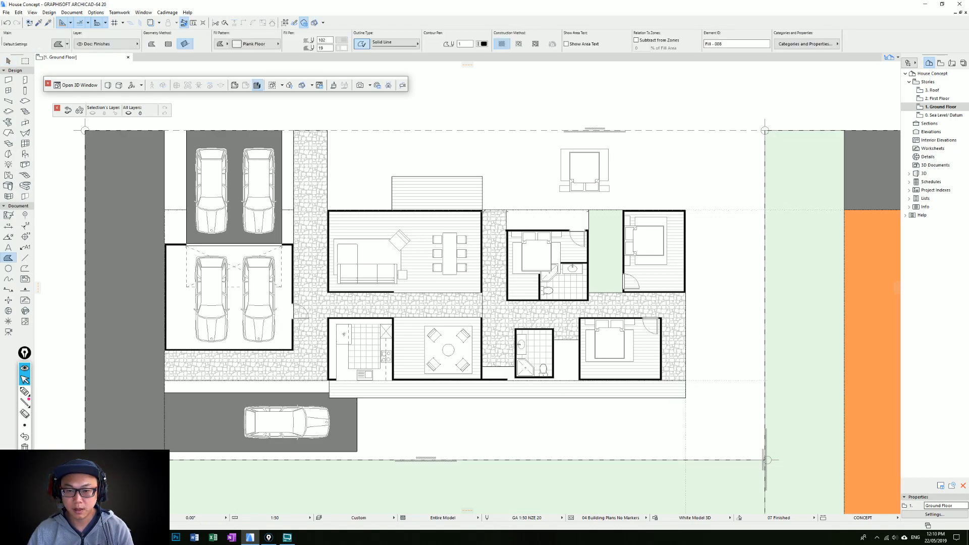
left_click(483, 210)
left_click(686, 209)
type("00")
key("Return")
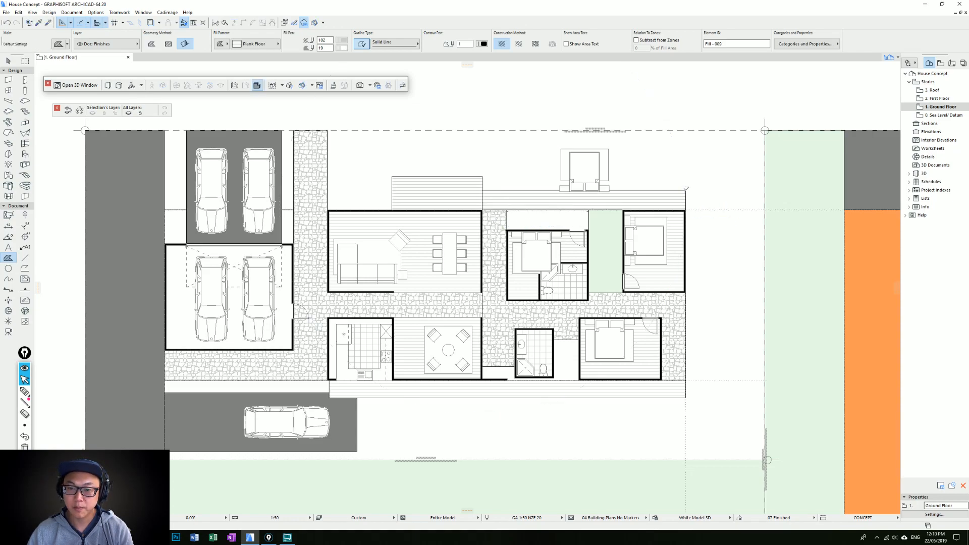
Extend the new upper deck strip's left edge to the living room's left outer wall.
key("Escape")
left_click(489, 192)
left_click(483, 191)
left_click(331, 207)
key("Escape")
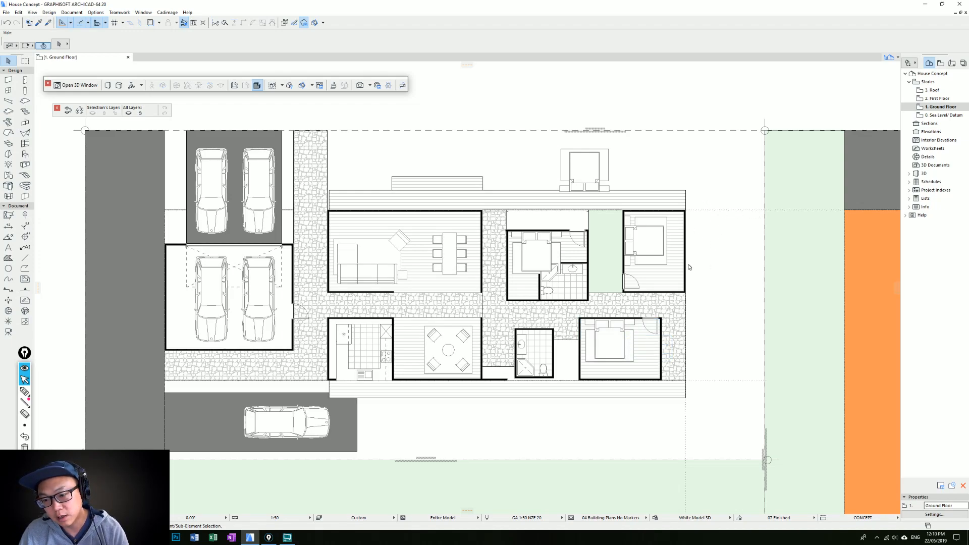
Move the upper corner bedroom's right and lower walls, floor fill, door and bed furniture left toward the middle bedroom.
middle_click_drag(691, 268, 631, 266)
left_click(626, 237)
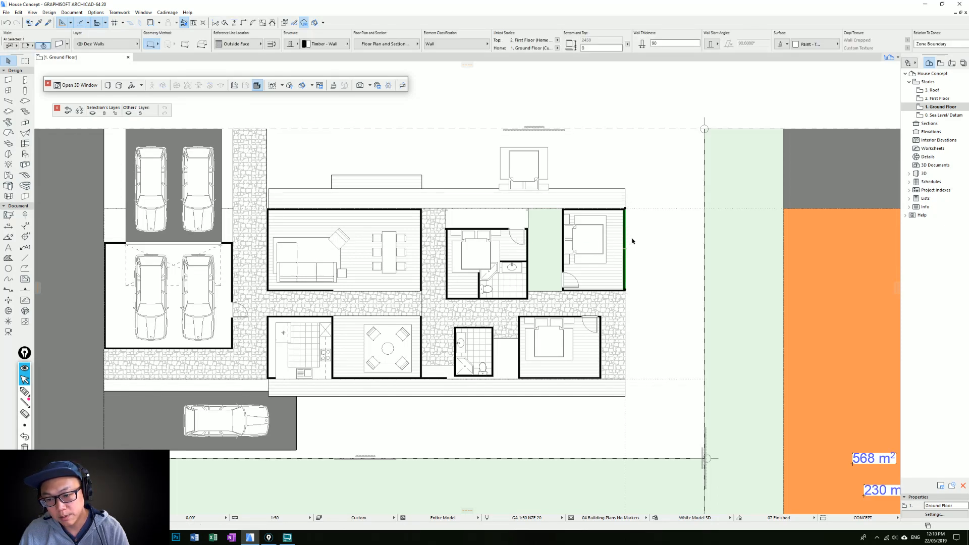
left_click(634, 318)
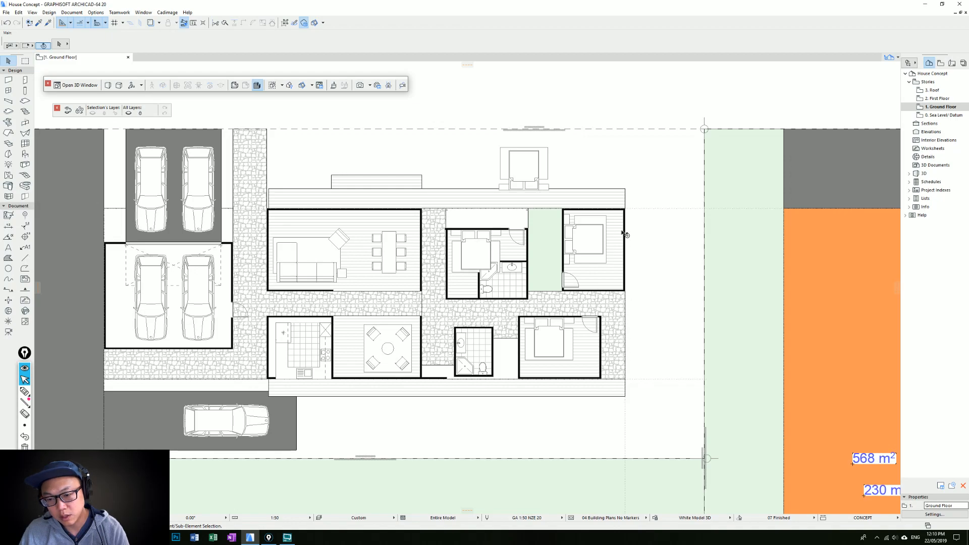
left_click(625, 261)
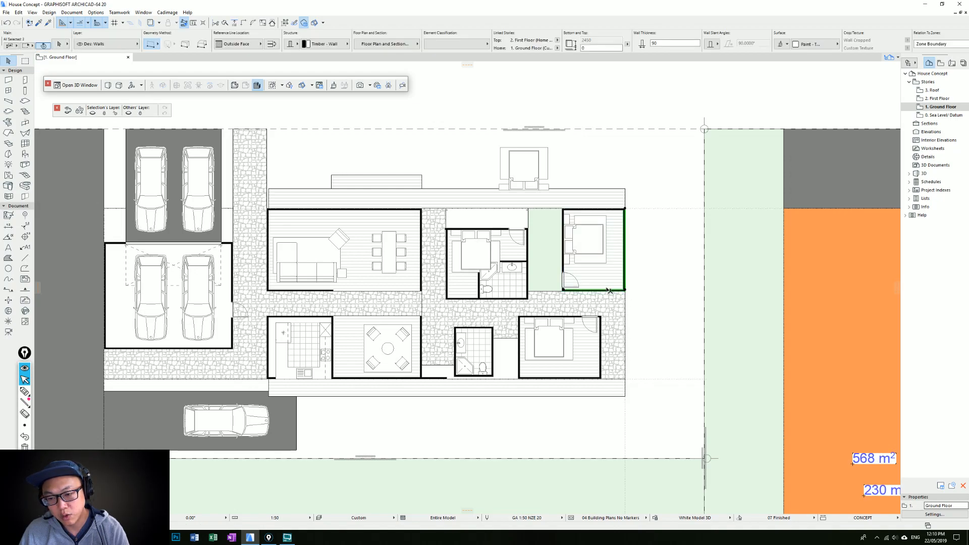
left_click(606, 266)
left_click(567, 277, "shift")
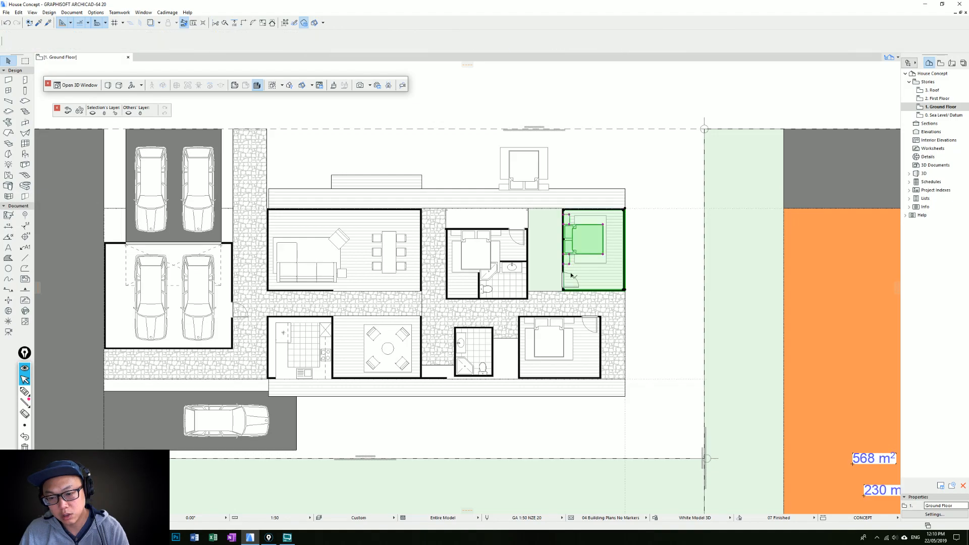
left_click(606, 263, "shift")
key("ctrl+d")
left_click(625, 289)
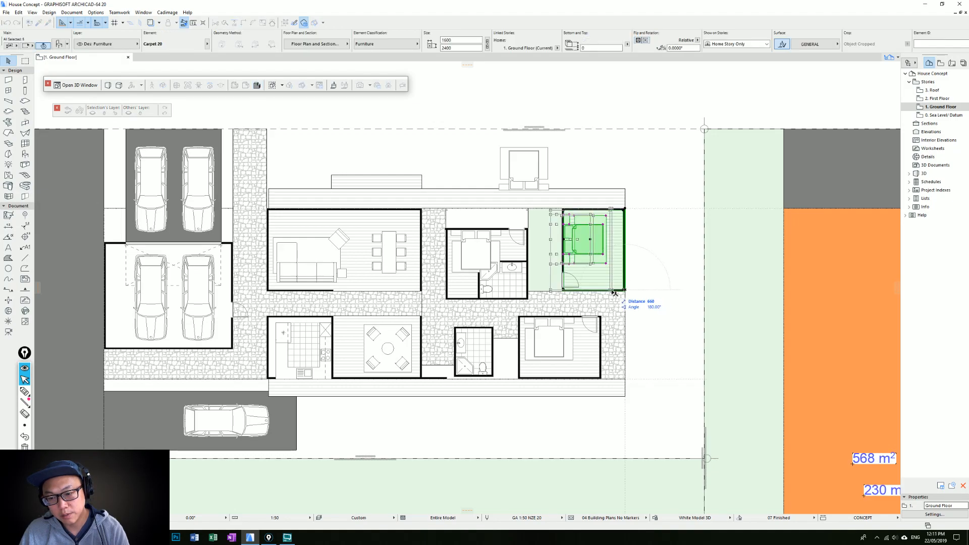
left_click(606, 291)
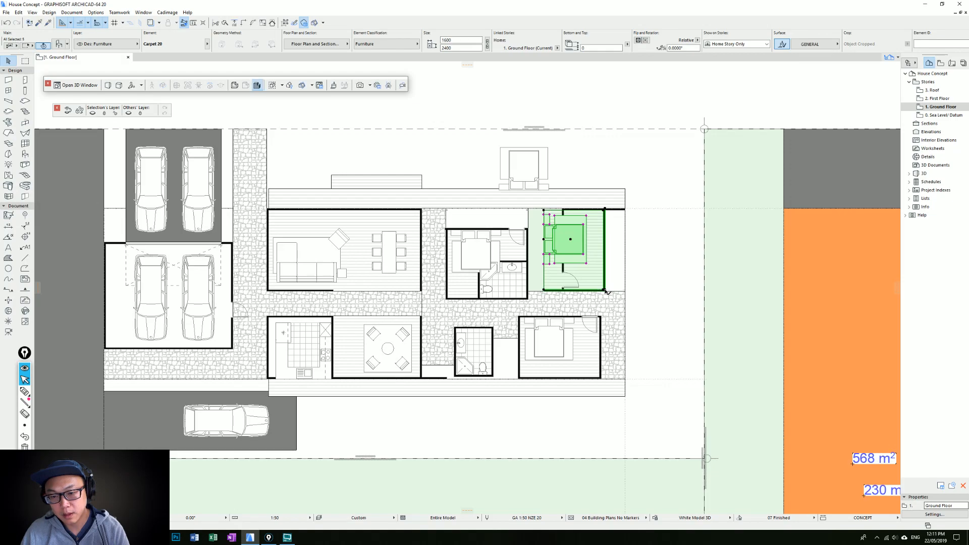
Move the corner bedroom's left and upper walls left to enclose its shifted floor and bed.
key("Escape")
left_click(563, 214)
left_click(576, 209, "shift")
key("ctrl+d")
left_click(564, 209)
left_click(541, 208)
left_click(629, 255)
Extend the stone paving beside the corner bedroom's right wall up to the upper outer wall line.
left_click(626, 292)
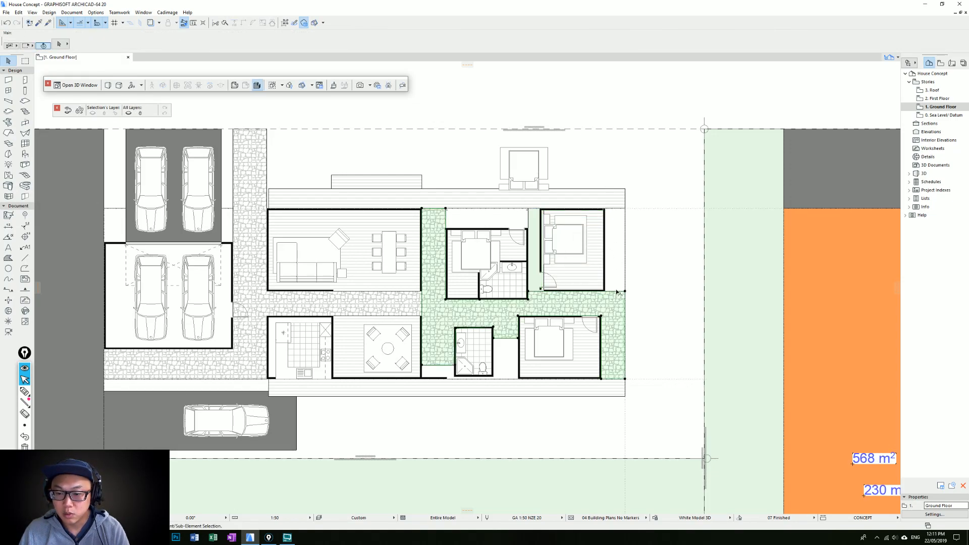
left_click(614, 291)
left_click(650, 328)
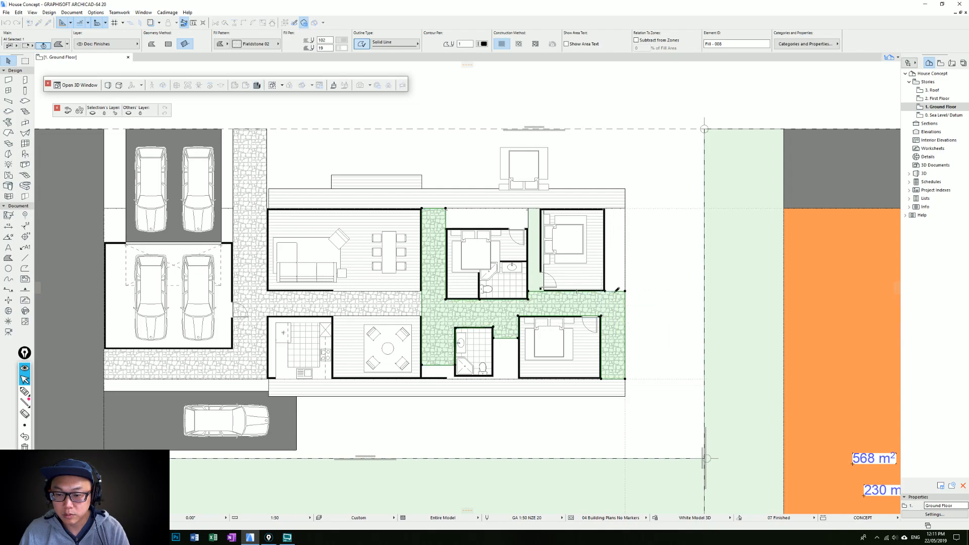
left_click(682, 253)
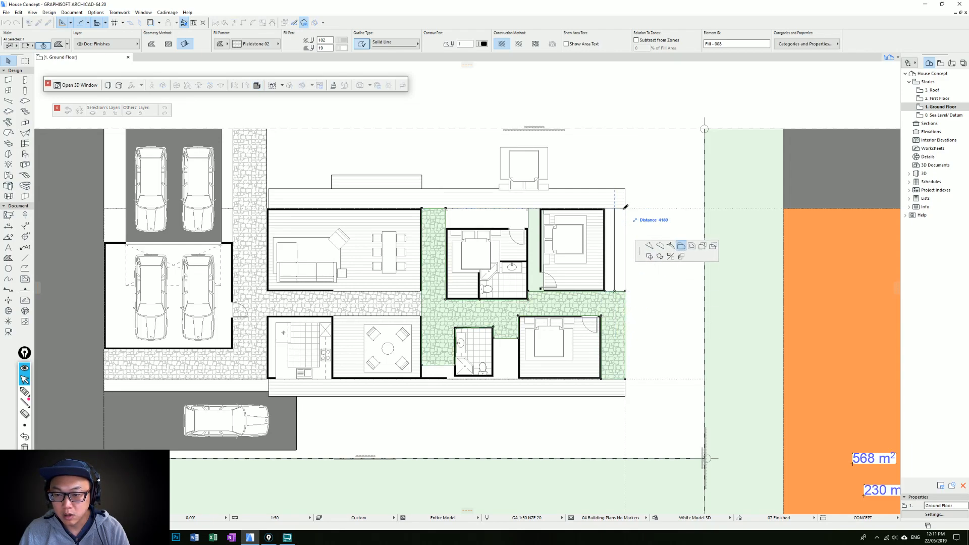
left_click(625, 208)
key("Escape")
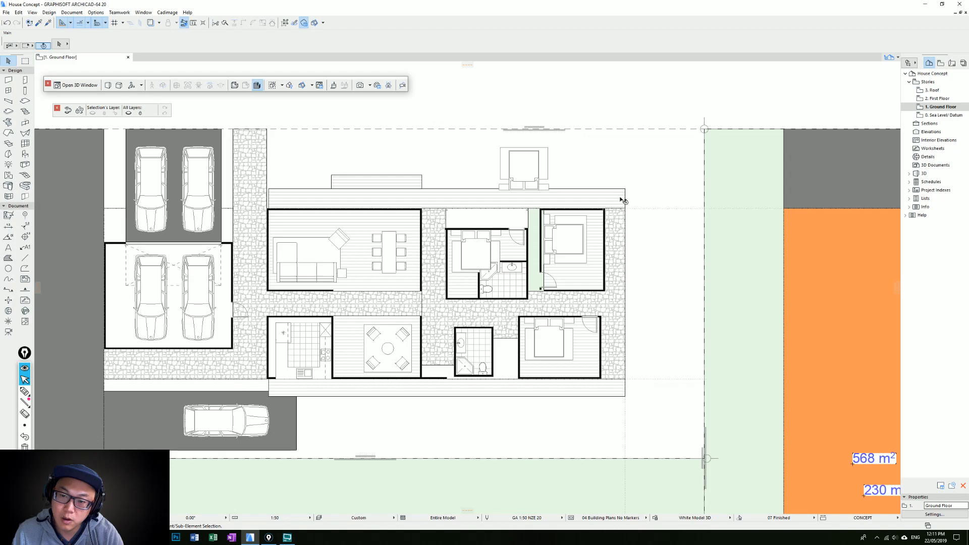
left_click(625, 199)
left_click(626, 199)
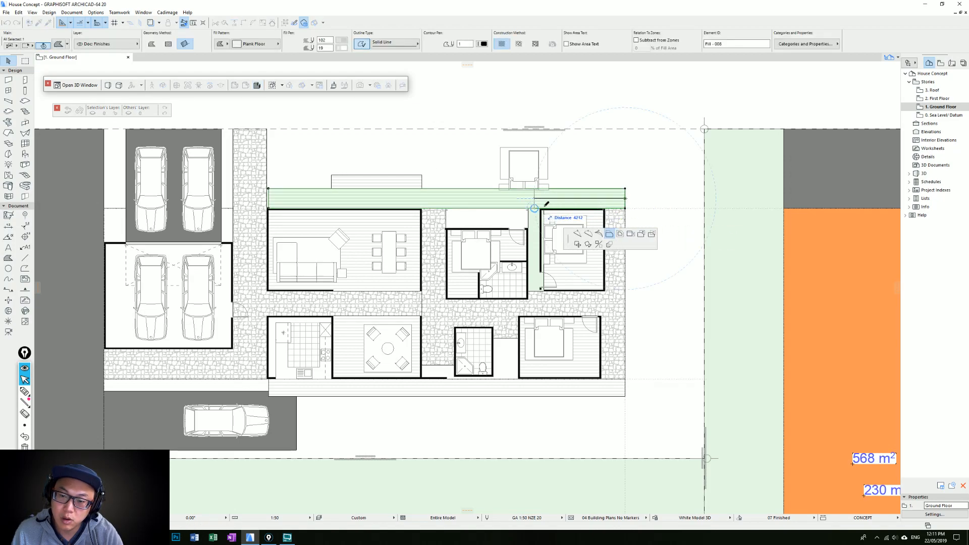
key("Escape")
key("Escape")
Delete the long plank deck strips along the upper and lower sides of the house.
left_click(625, 199)
key("Delete")
left_click(517, 387)
key("Delete")
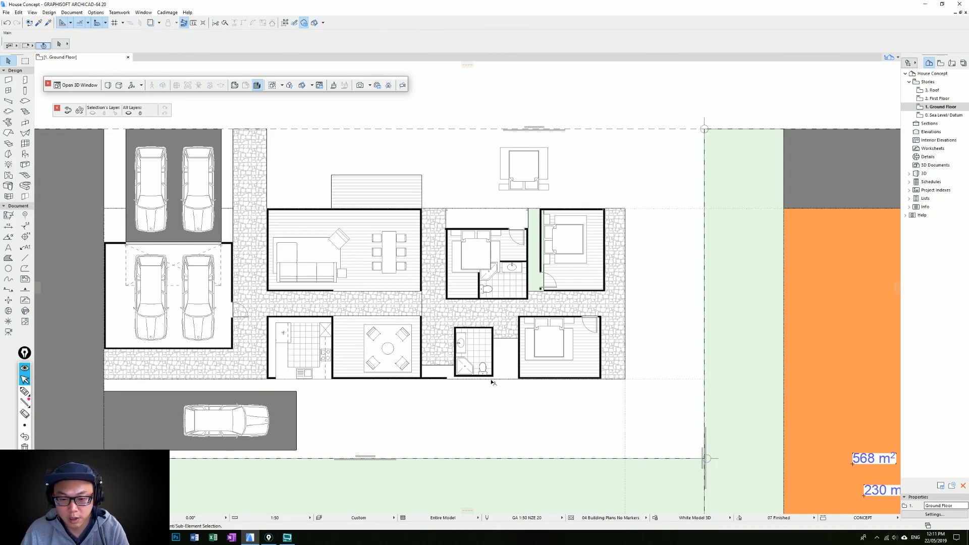
Draw a stone paving strip with the walkway's fill settings along the lower outside wall, from the paving's far end to the kitchen's left corner.
left_click(620, 375)
left_click(624, 378, "alt")
left_click(625, 378)
left_click(266, 379)
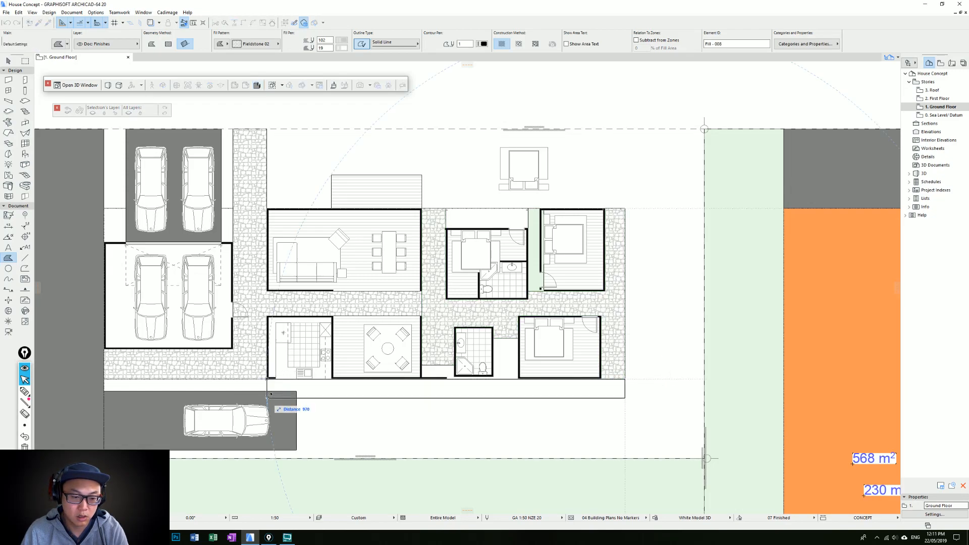
key("Return")
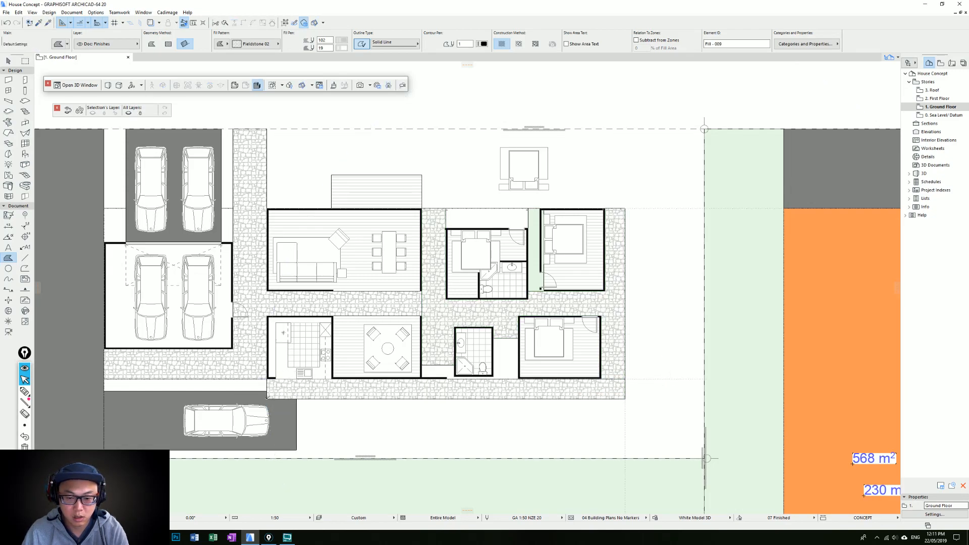
Draw a 1000 mm deep stone paving strip along the upper outside wall, from the living room's left corner to the paving's far end.
left_click(267, 208)
left_click(625, 209)
type("1000")
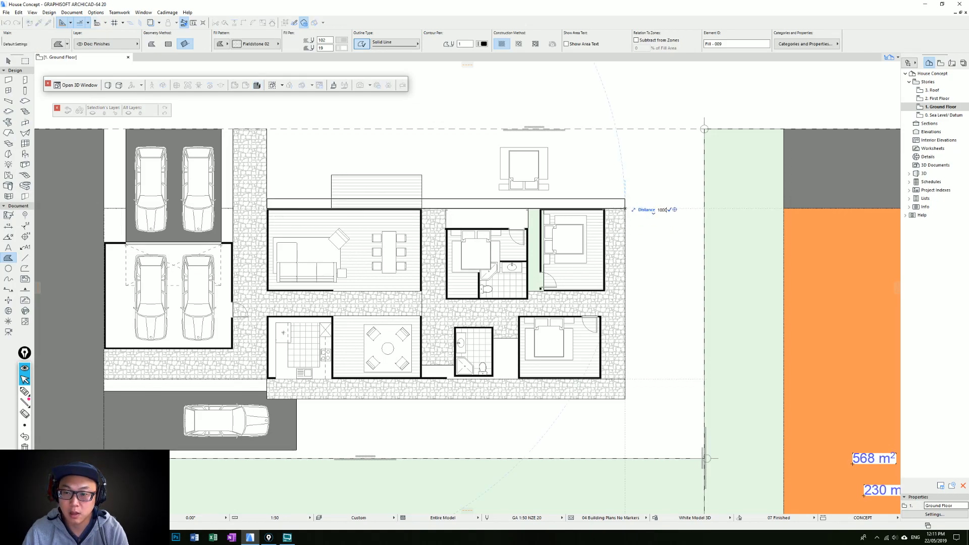
key("Return")
key("Escape")
Bring the plank deck fill above the living room to the front of the stone paving strip.
left_click(410, 178)
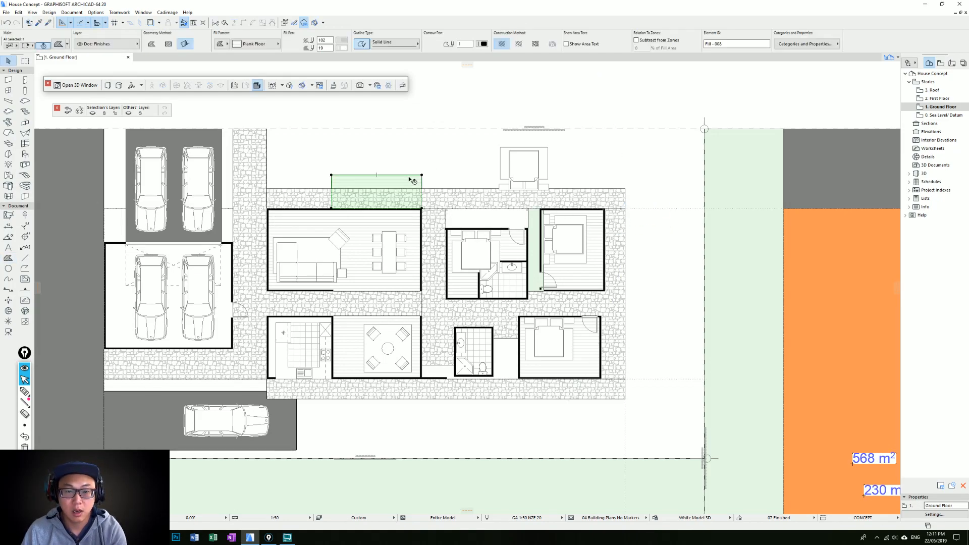
right_click(416, 173)
left_click(411, 182)
right_click(410, 183)
mouse_move(492, 263)
left_click(532, 260)
key("Escape")
Draw a plank deck fill over the paving beside the corner bedroom's right wall and extend its outer edge beyond the paving.
left_click(421, 176, "alt")
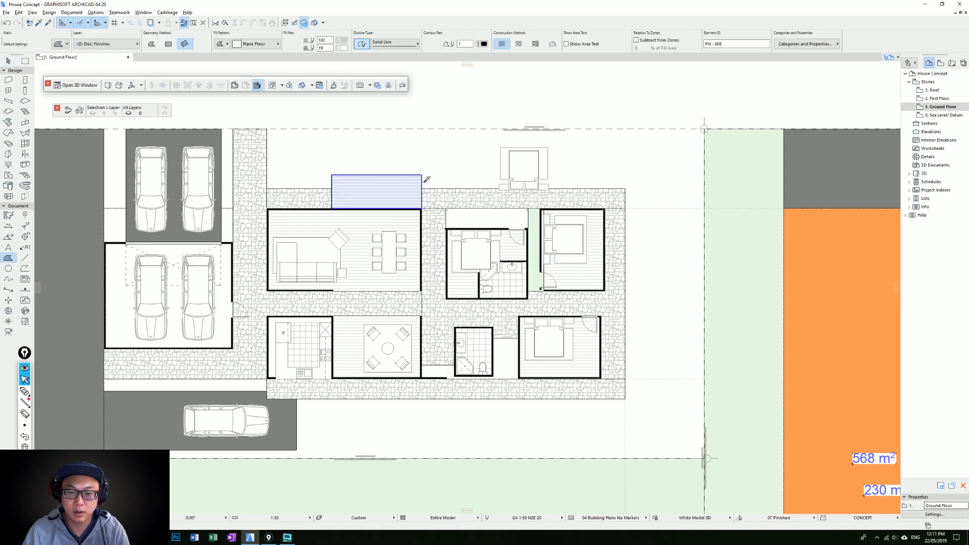
scroll(510, 221, "up", 1)
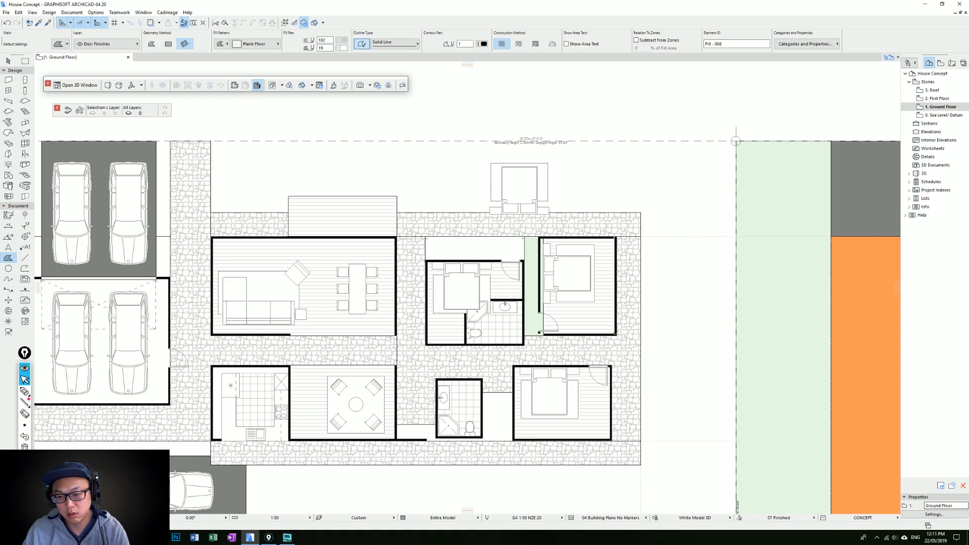
left_click(617, 334)
left_click(641, 334)
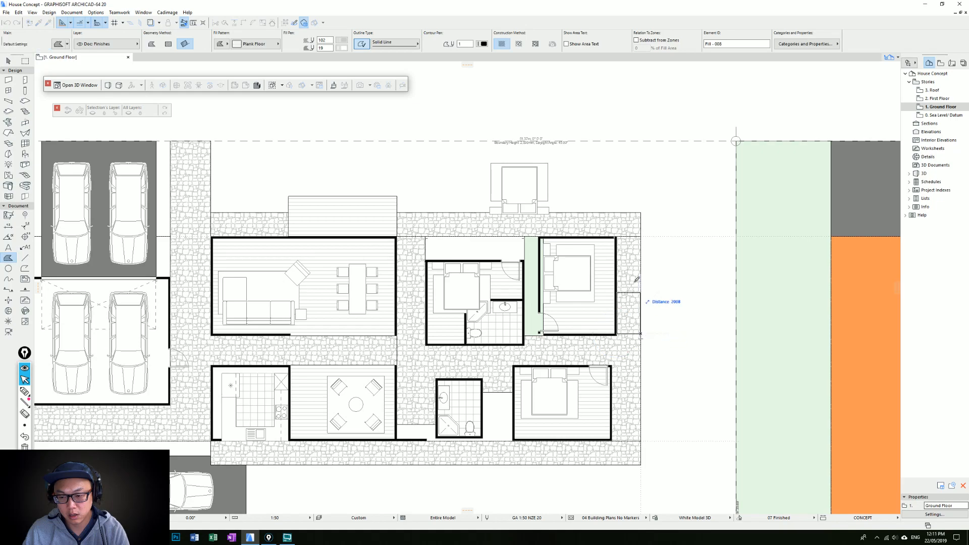
left_click(617, 237)
key("Escape")
left_click(637, 277)
left_click(641, 274)
left_click(671, 266)
Link the corner bedroom's plank fill to its own pattern origin and turn the planks to run vertically.
left_click(609, 295, "shift")
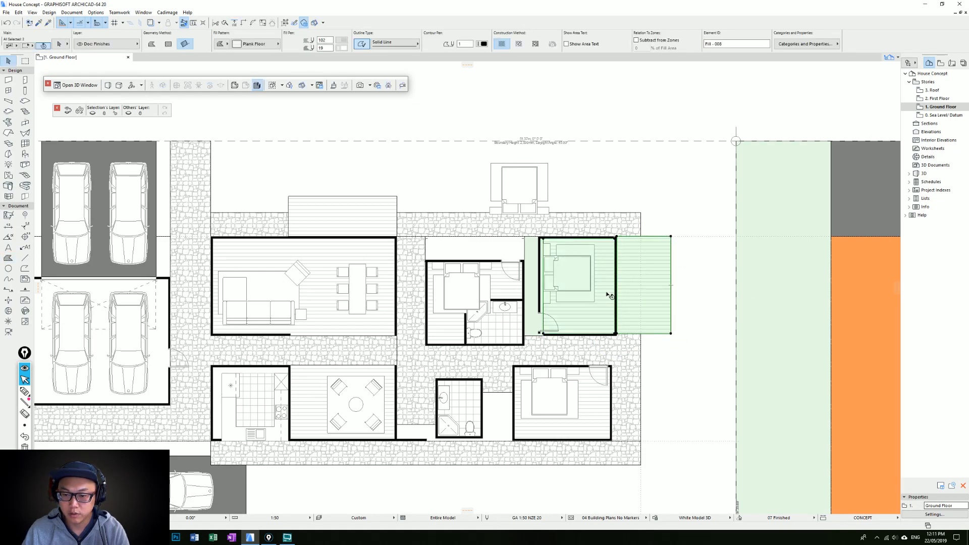
left_click(518, 44)
key("Escape")
left_click(603, 286)
left_click(602, 286)
left_click(581, 261)
key("ctrl+z")
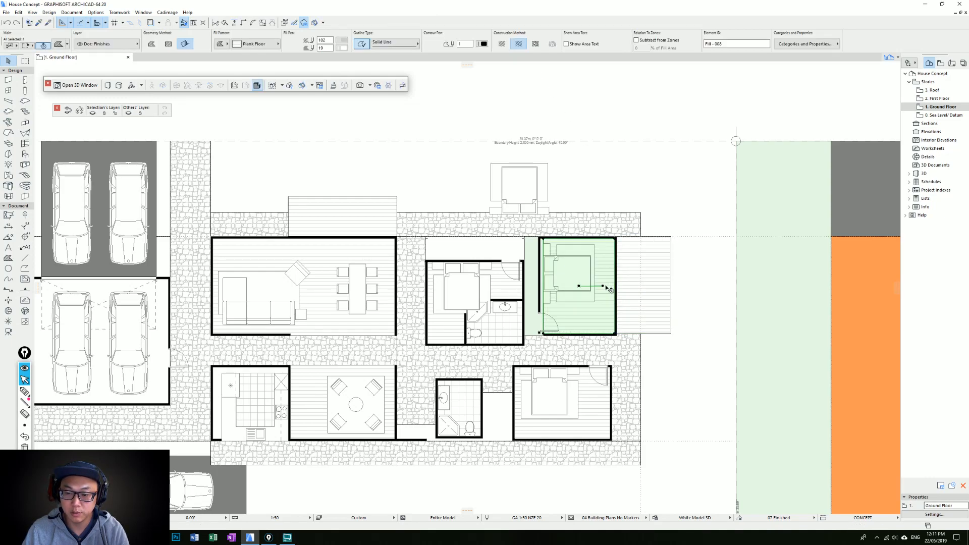
left_click(602, 286)
left_click(580, 261)
left_click(655, 285)
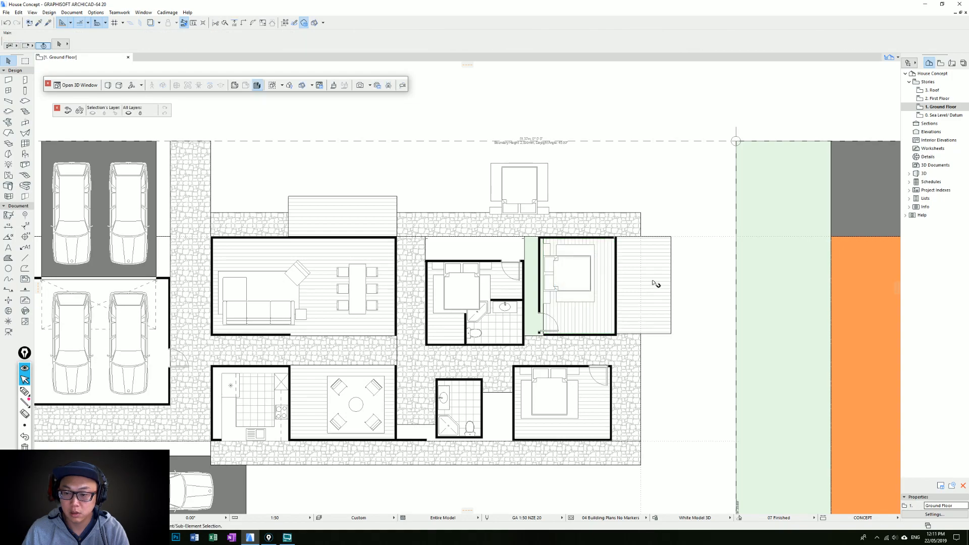
Stretch the corner bedroom's floor fill out through its right wall and past the stone paving to form a deck.
left_click(606, 280)
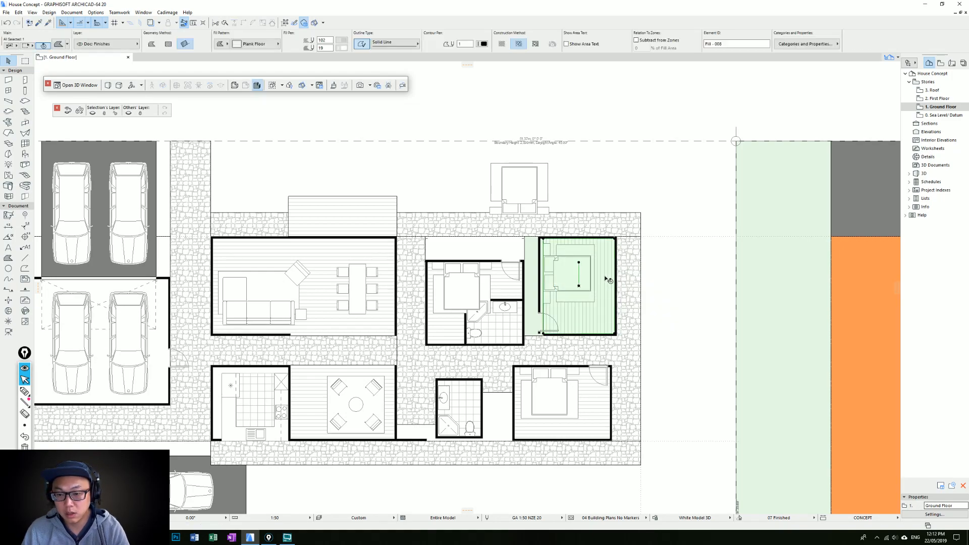
left_click(614, 266)
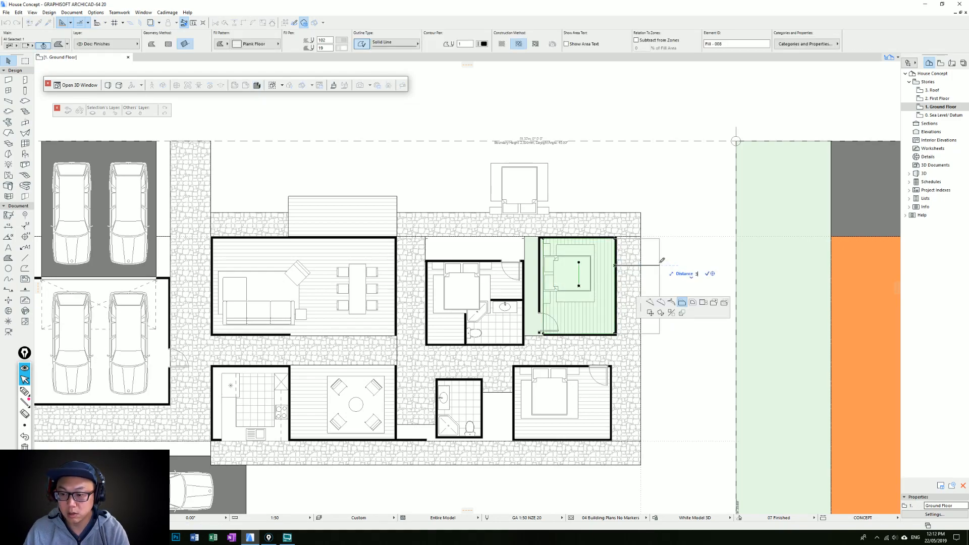
left_click(686, 268)
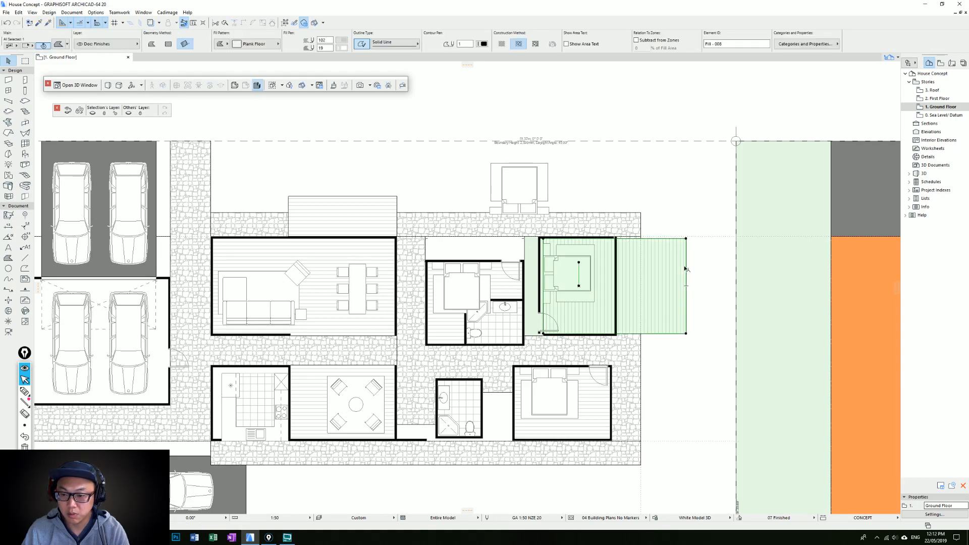
Try pulling the corner bedroom deck's outer edge back to just beyond the paving, and undo the change.
left_click(686, 269)
left_click(651, 268)
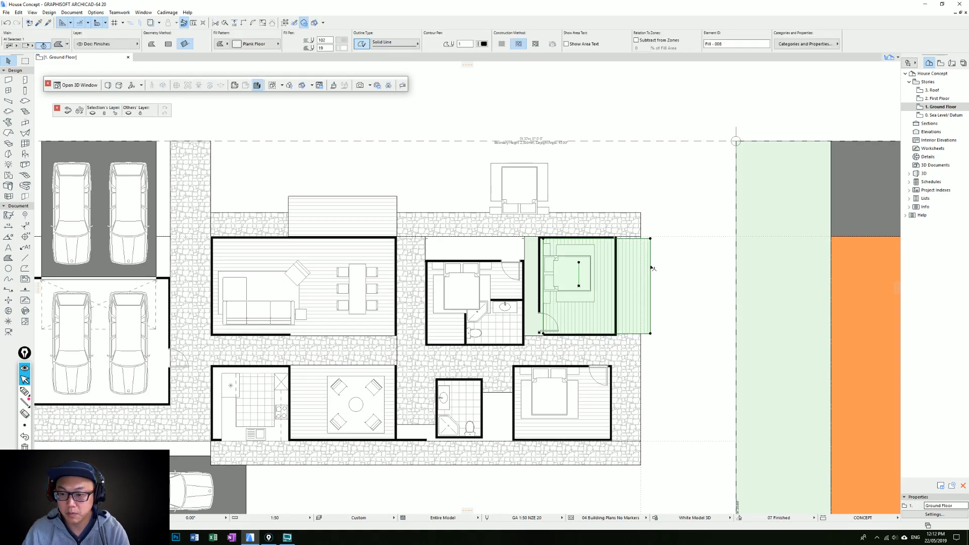
key("ctrl+z")
Pull the corner bedroom deck's outer edge back toward the house by 1000 mm.
left_click(684, 257)
type("100")
key("Return")
key("Escape")
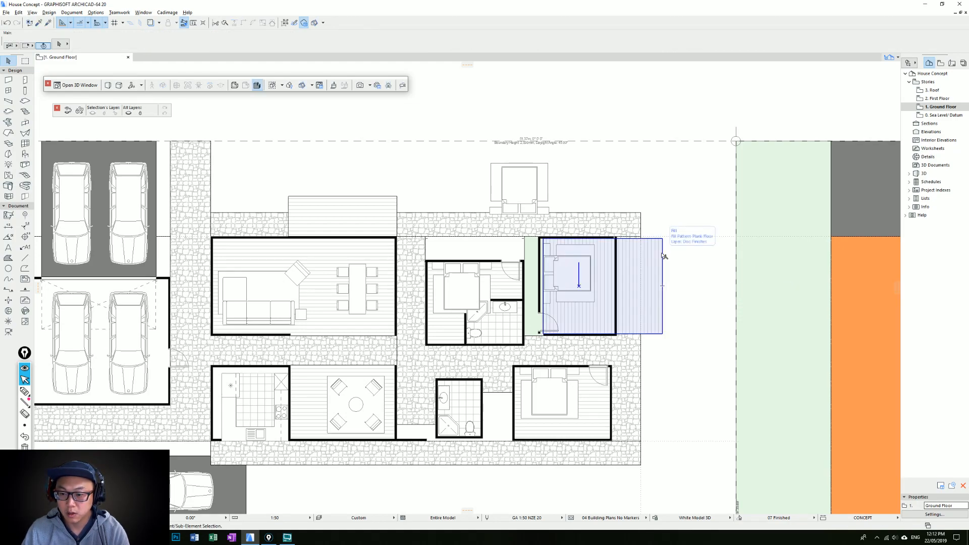
Stretch the lower bedroom's plank floor fill 1500 mm out through its bottom wall, past the stone paving, to form a deck.
left_click(663, 249, "alt")
middle_click_drag(597, 392, 596, 288)
left_click(589, 327)
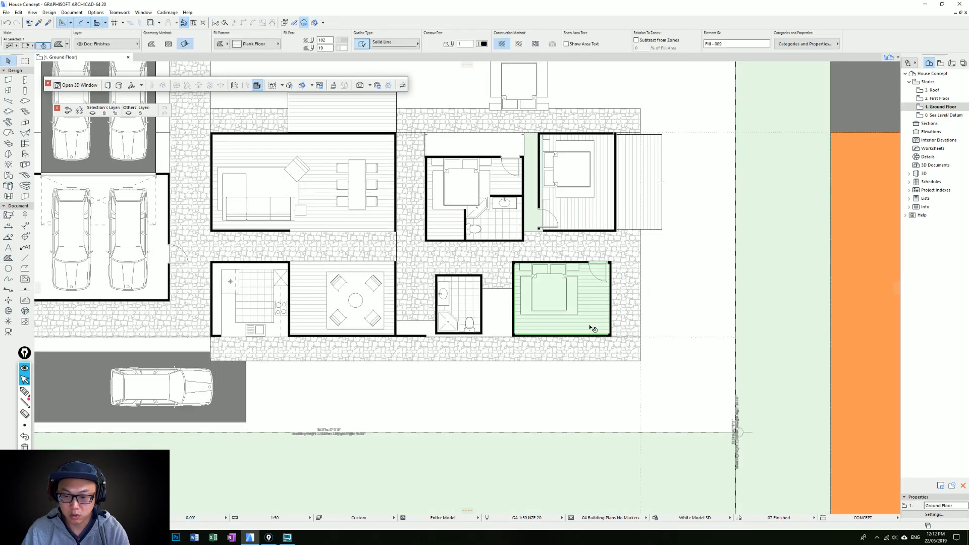
left_click(585, 336)
type("15")
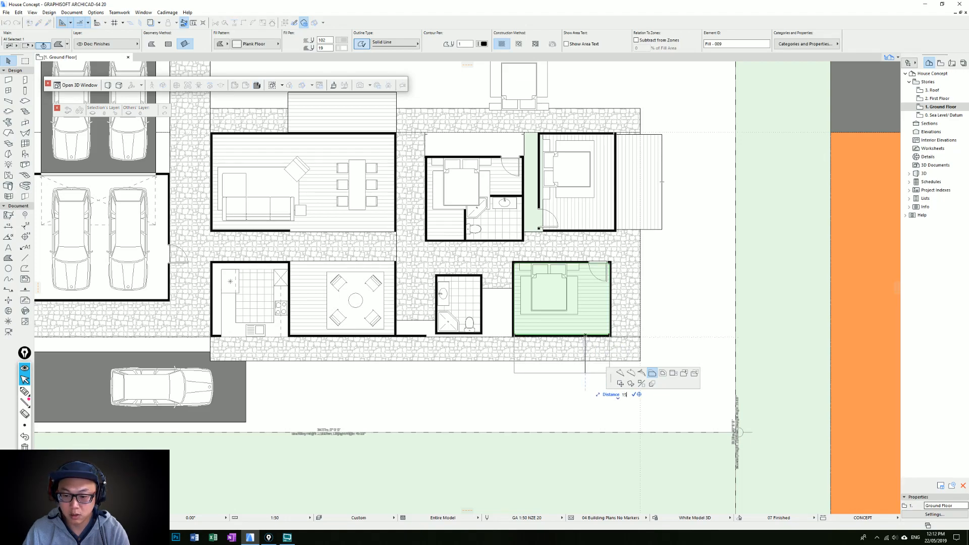
key("Return")
key("Escape")
Send the stone paving strip along the house's lower side backward, behind the lower bedroom's deck.
left_click(627, 359)
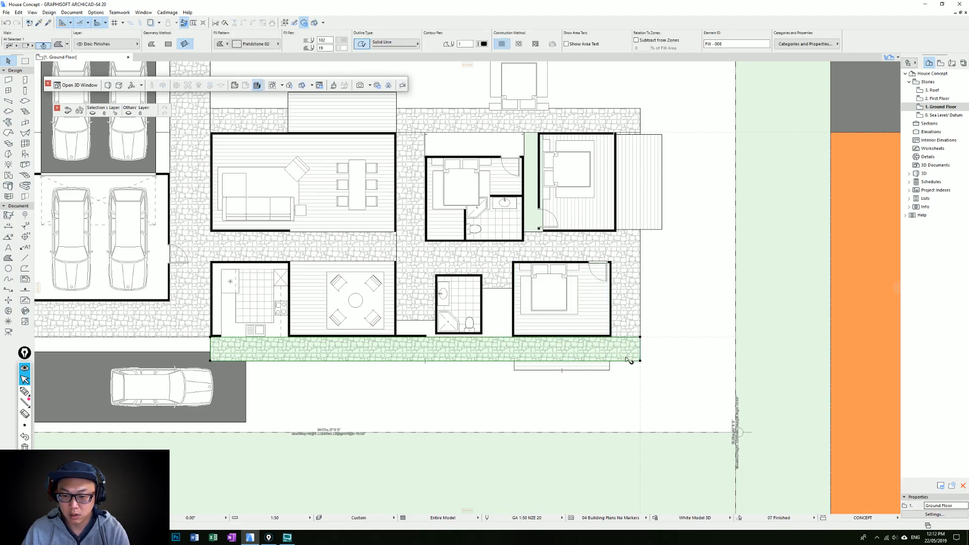
right_click(626, 358)
mouse_move(678, 439)
left_click(755, 462)
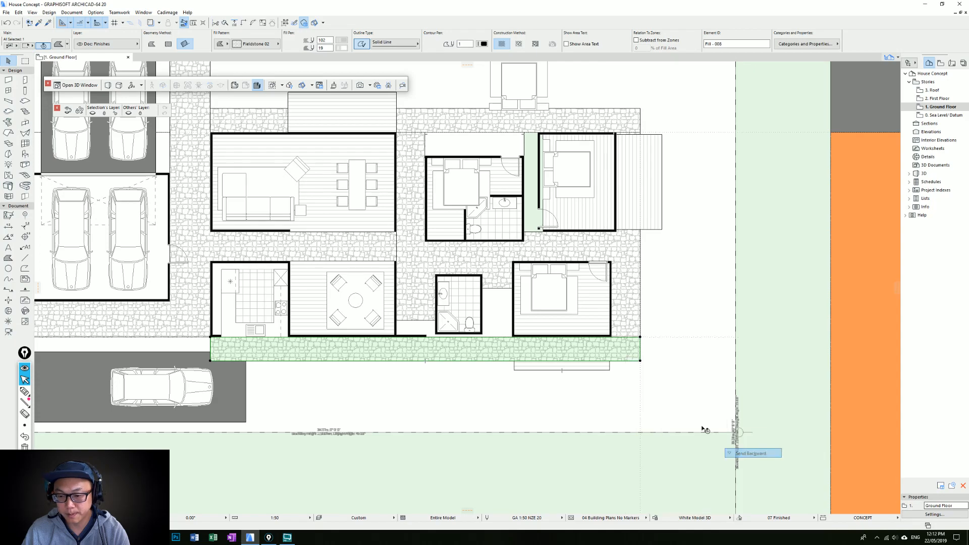
key("Escape")
Select the living, dining, kitchen and lounge blocks with their furniture and deck, excluding the paving fills, site fill and boundary lines.
middle_click_drag(536, 252, 564, 288)
middle_click_drag(527, 323, 546, 331)
middle_click_drag(584, 200, 619, 235)
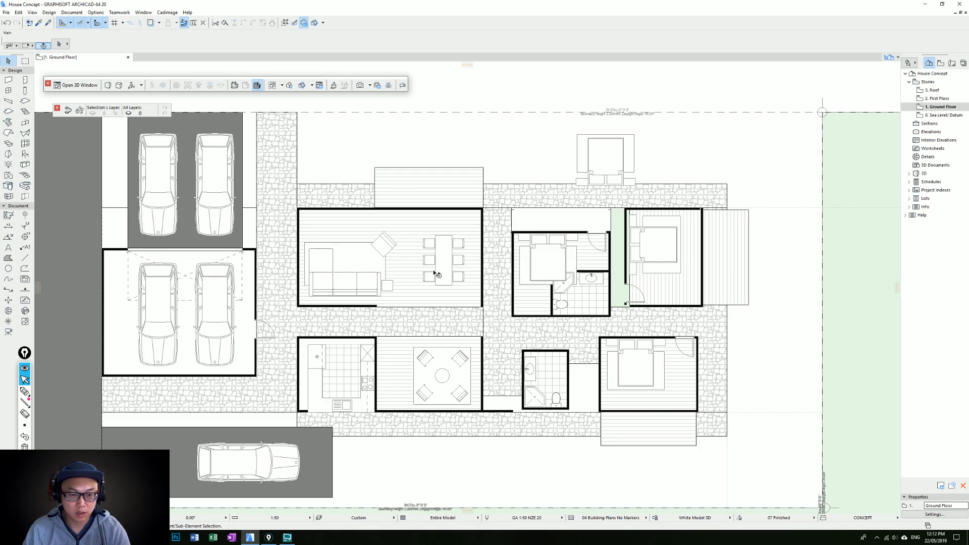
middle_click_drag(432, 274, 558, 269)
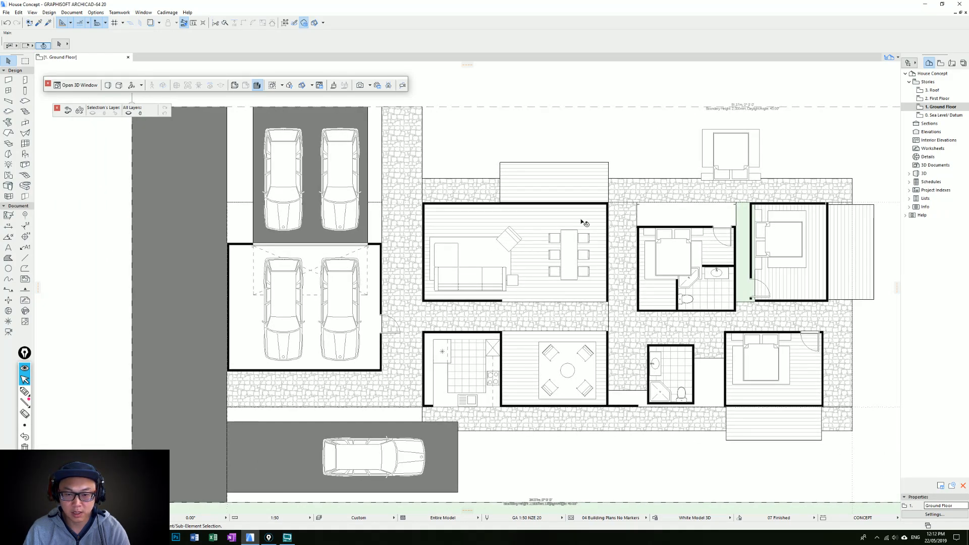
mouse_move(610, 151)
left_mouse_down()
mouse_move(493, 386)
mouse_move(414, 409)
left_mouse_up()
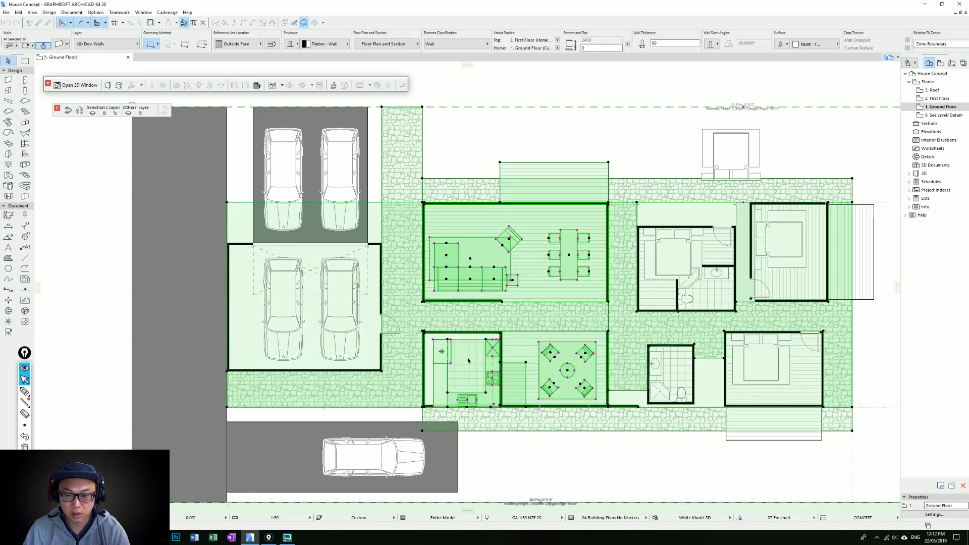
left_click(625, 260, "shift")
left_click(469, 315, "shift")
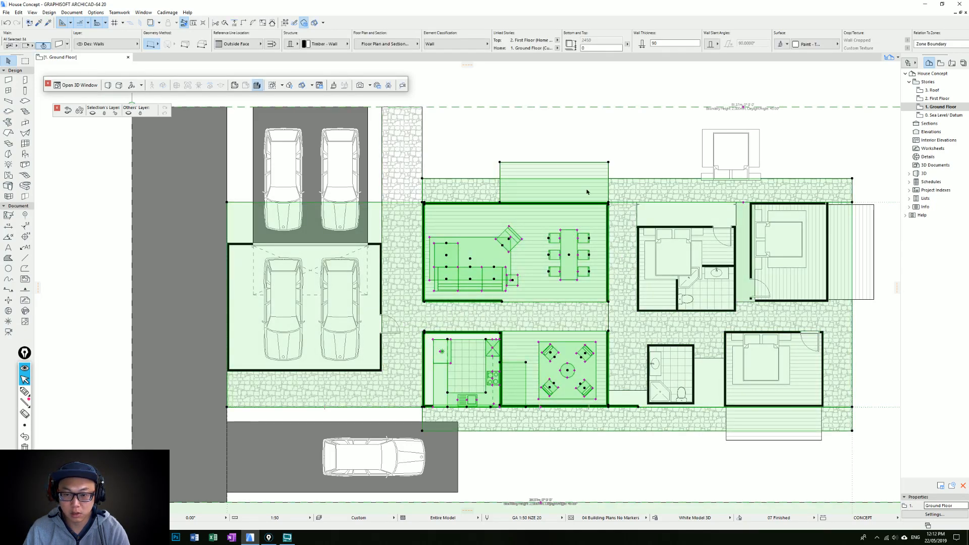
left_click(568, 199, "shift")
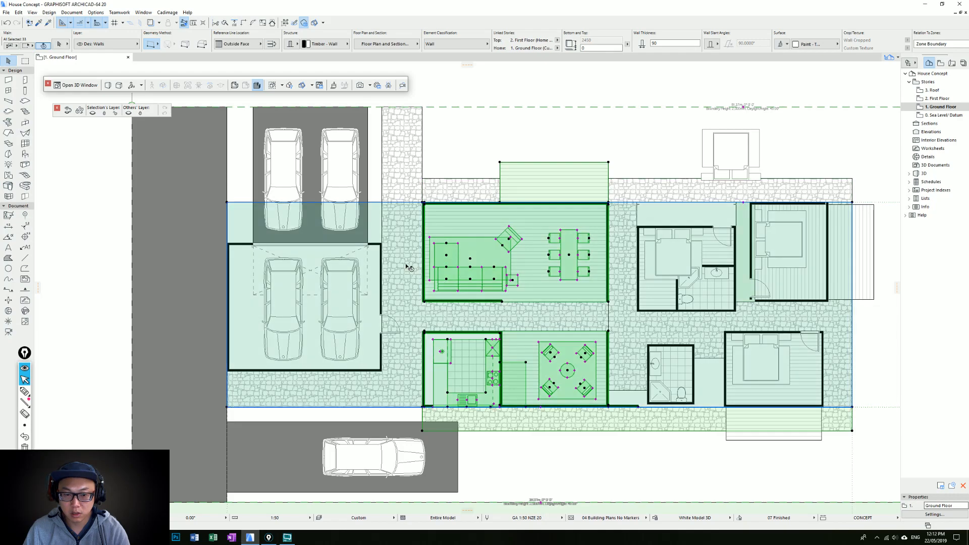
left_click(408, 266, "shift")
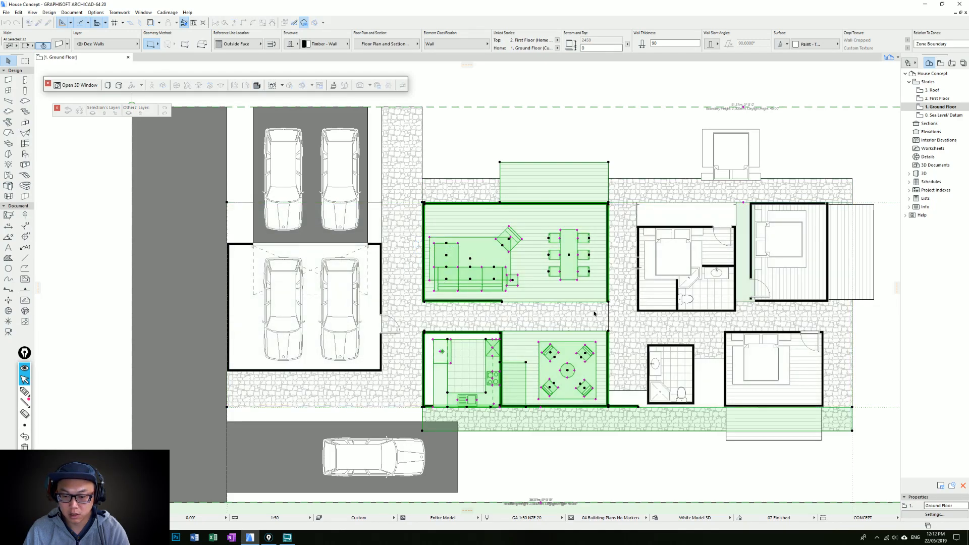
left_click(647, 424, "shift")
scroll(699, 277, "down", 2)
middle_click_drag(700, 277, 618, 311)
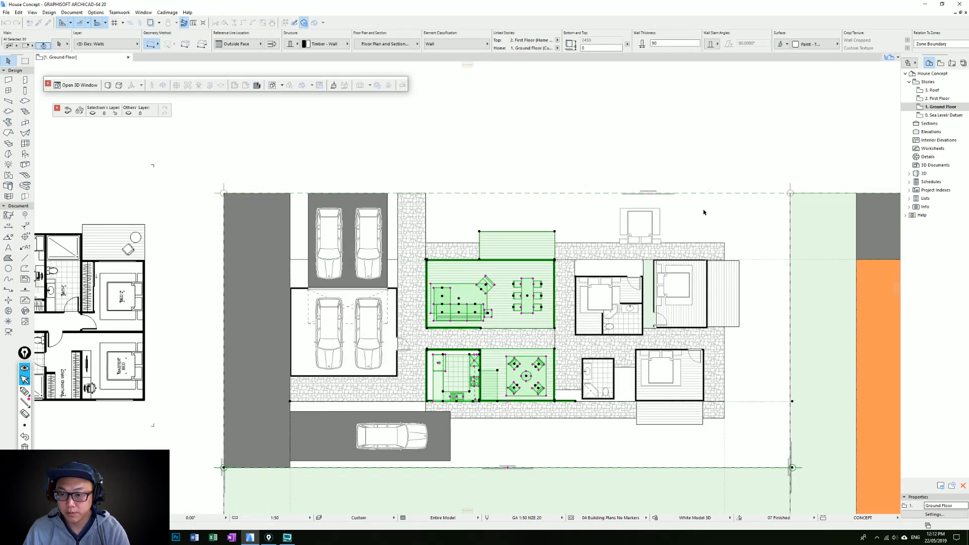
left_click(762, 391, "shift")
scroll(327, 391, "up", 2)
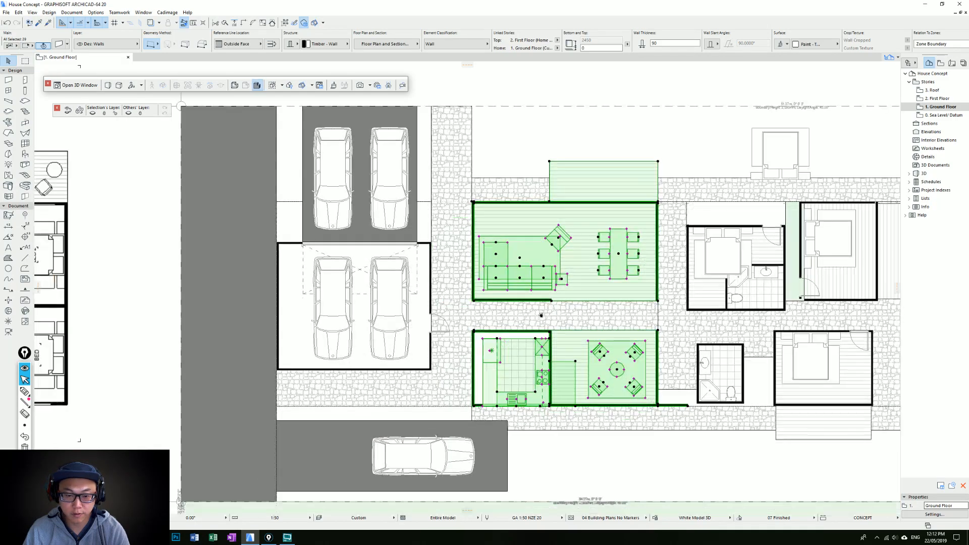
Add the garage walls to the selection and move everything 1500 mm left toward the driveway.
left_click_drag(430, 331, 414, 331)
left_click_drag(464, 300, 442, 299)
key("Escape")
left_click(441, 303, "shift")
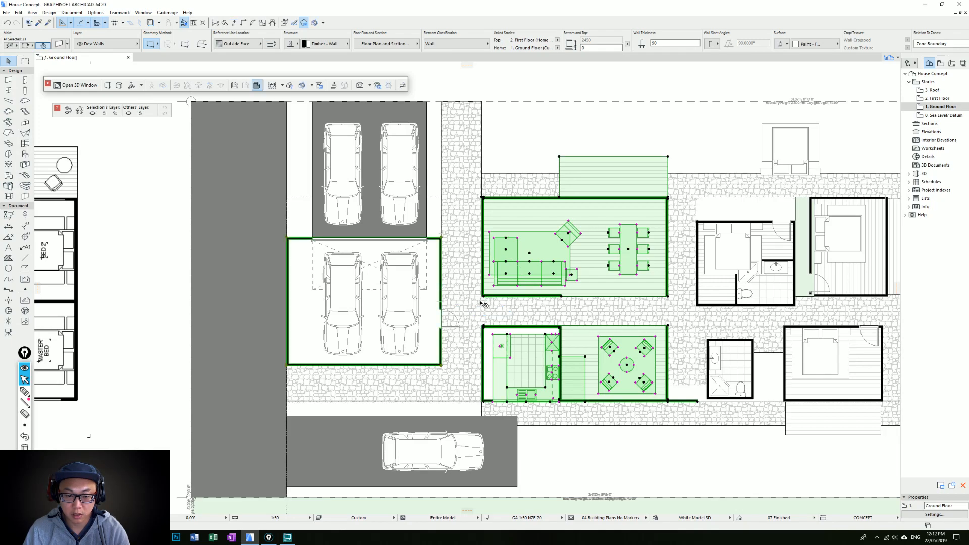
left_click_drag(481, 304, 466, 299)
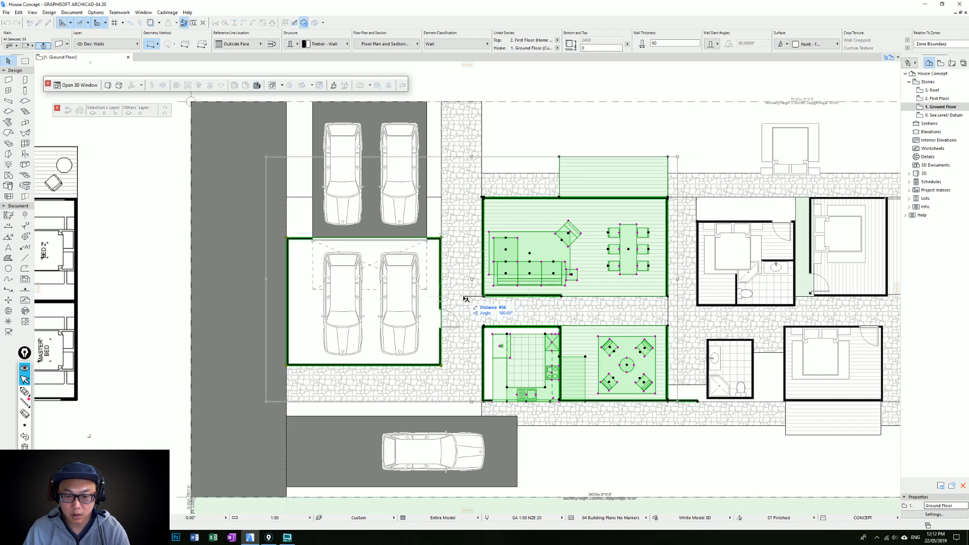
type("15")
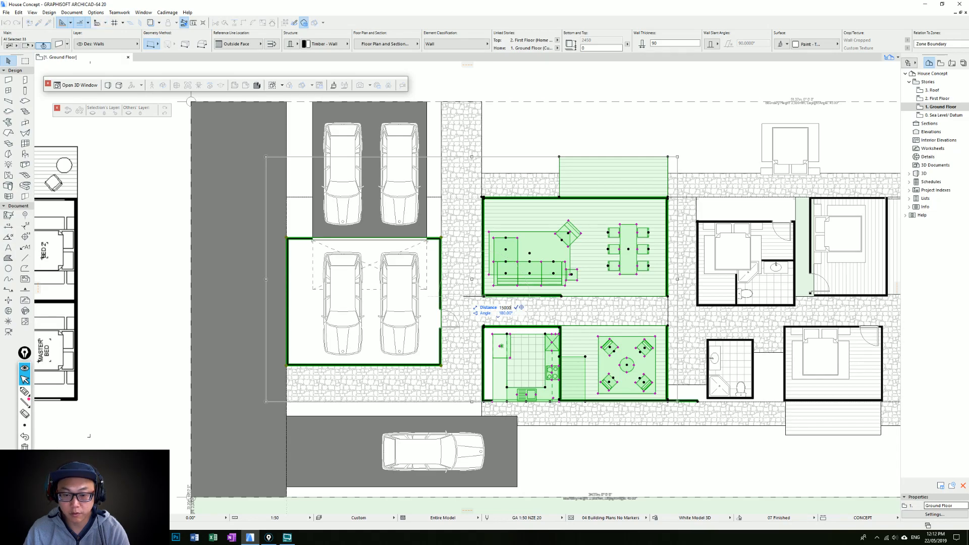
type("000")
key("Return")
Move the selected living blocks and garage walls back 500 mm to the right.
mouse_move(587, 230)
middle_mouse_down()
mouse_move(605, 230)
mouse_move(586, 228)
middle_mouse_up()
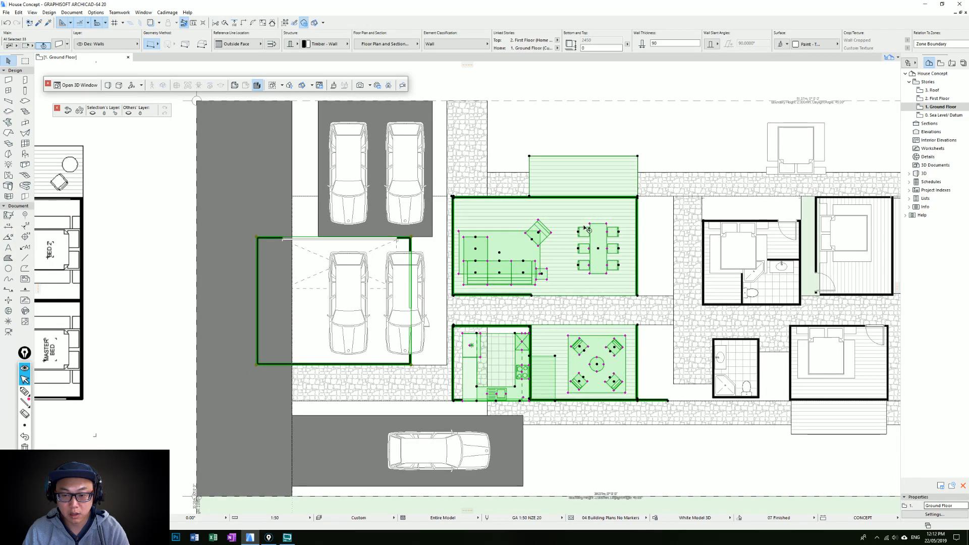
left_click(504, 284)
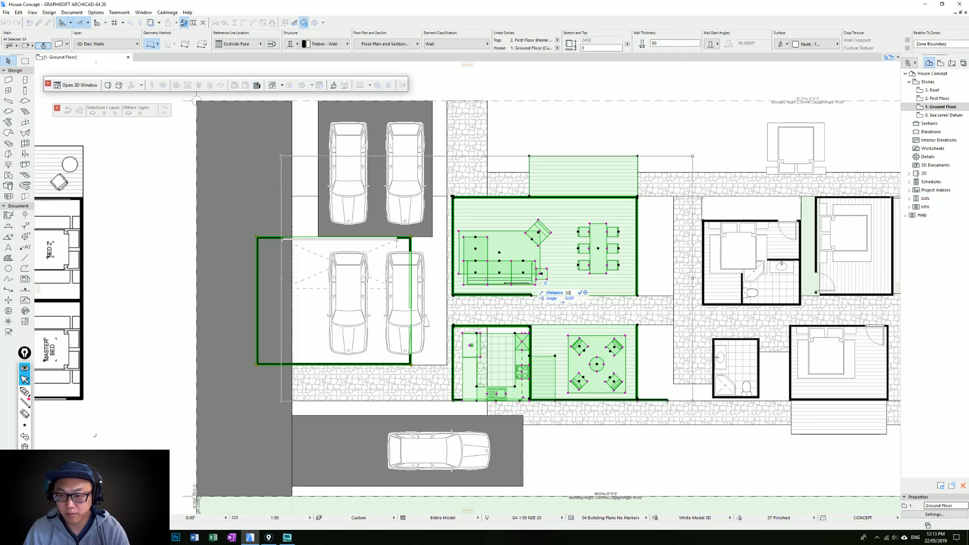
left_click(543, 284)
middle_click_drag(535, 267, 574, 263)
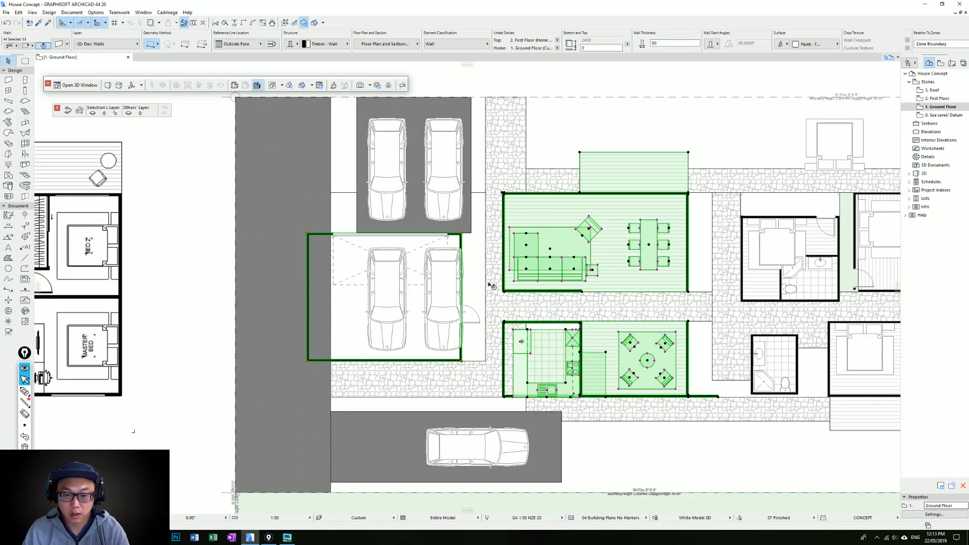
key("Escape")
Move the garage's left wall onto the driveway edge with grouping suspended, and trim the top wall's overhanging end.
left_click(309, 249)
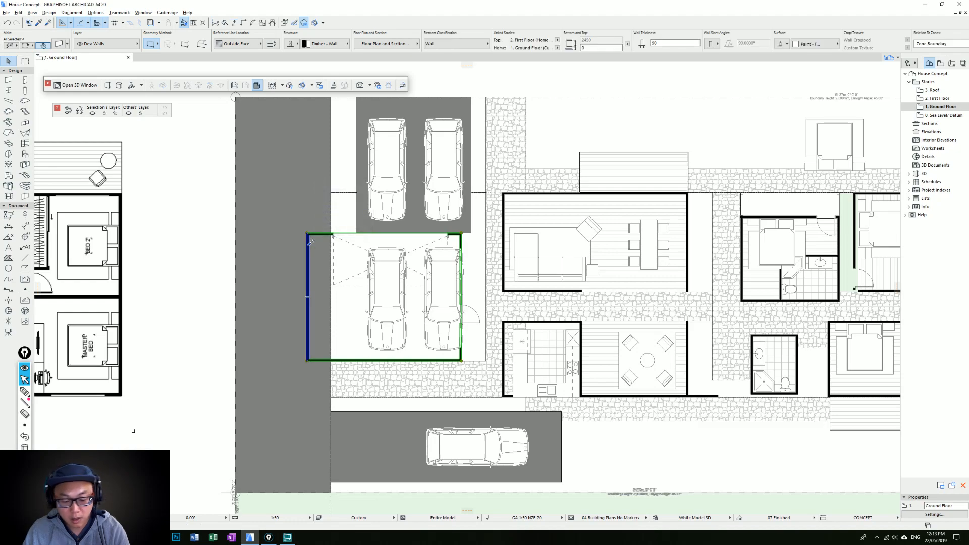
left_click(308, 236)
key("ctrl+d")
left_click(307, 234)
left_click(331, 234)
key("alt+g")
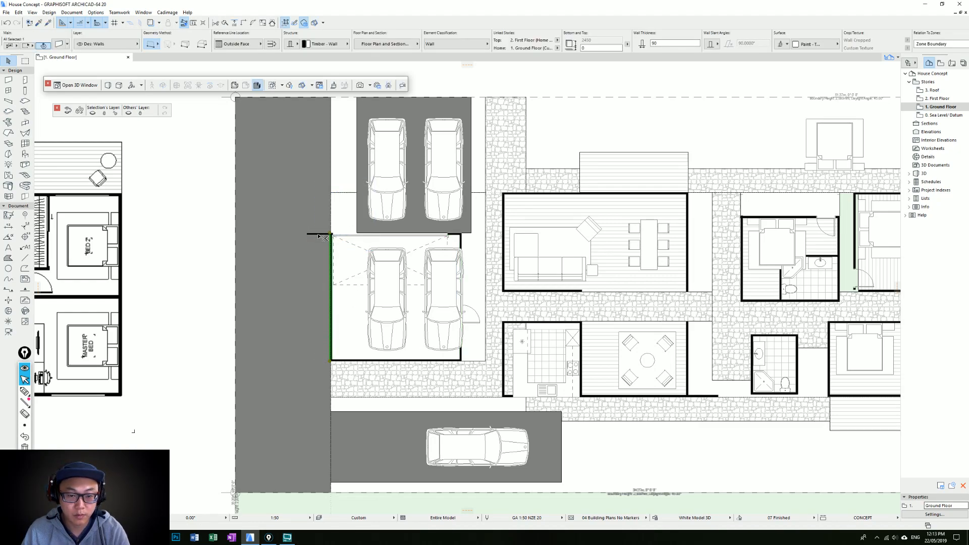
left_click(319, 235, "ctrl")
Move the garage's right wall, with its door, toward the living room.
left_click(462, 237)
key("ctrl+d")
left_click(461, 234)
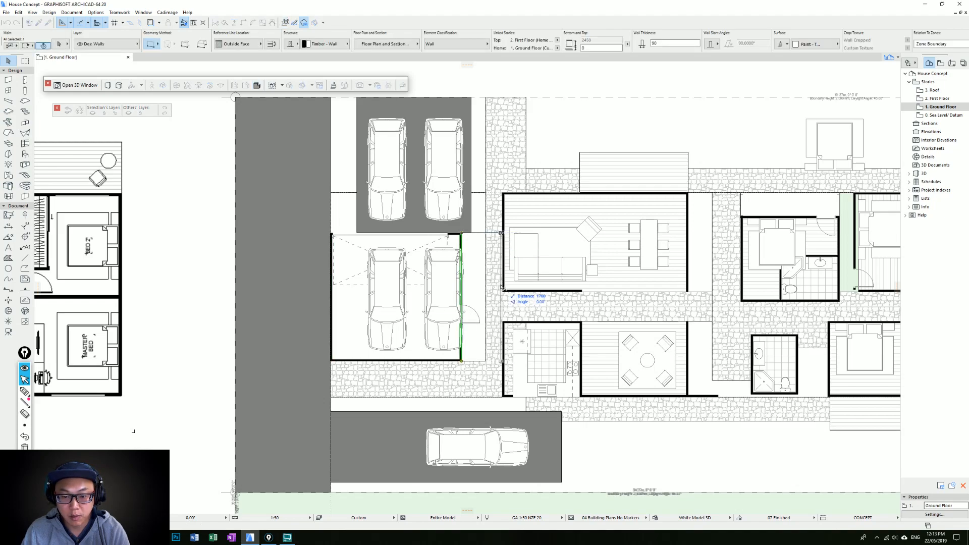
left_click(502, 294)
key("ctrl+z")
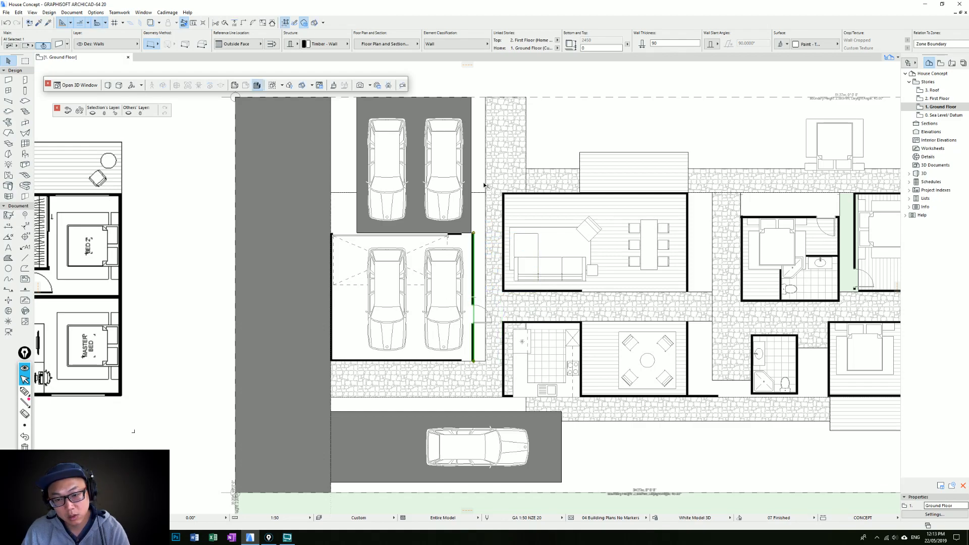
Try deleting the garage's right wall, and undo the deletion.
left_click(461, 234, "shift")
left_click(460, 361, "shift")
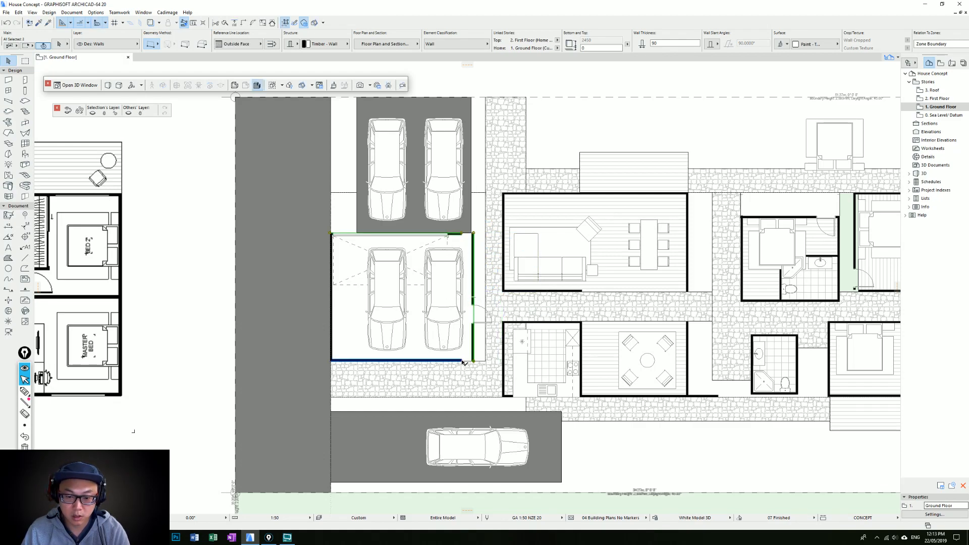
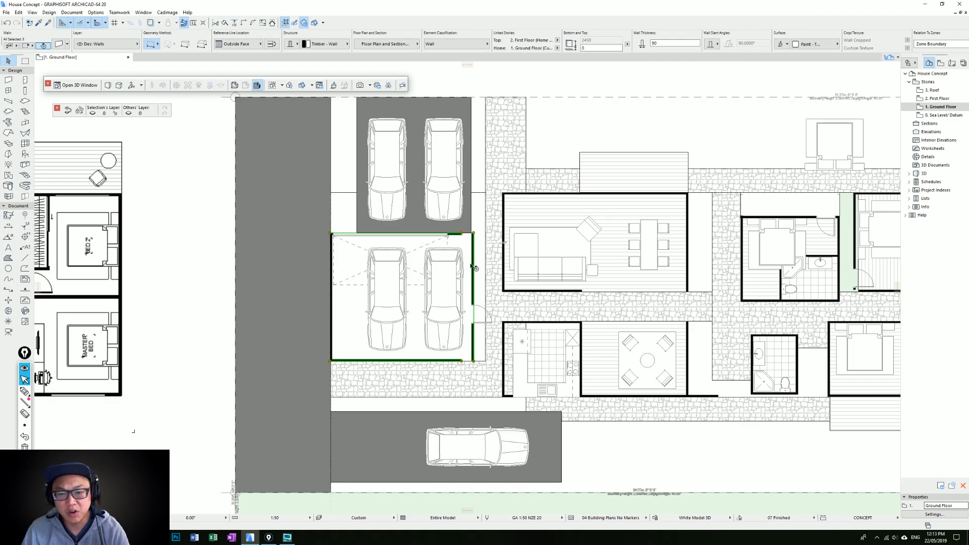
key("Escape")
left_click(474, 263)
key("Delete")
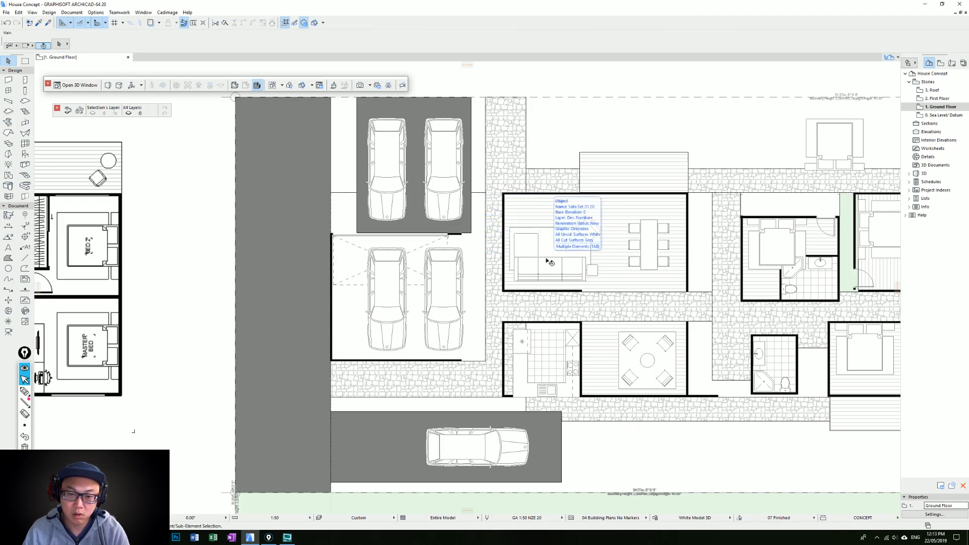
key("ctrl+z")
key("Escape")
Extend the garage's top wall to meet the upper end of its right wall.
left_click(460, 234)
left_click(462, 234)
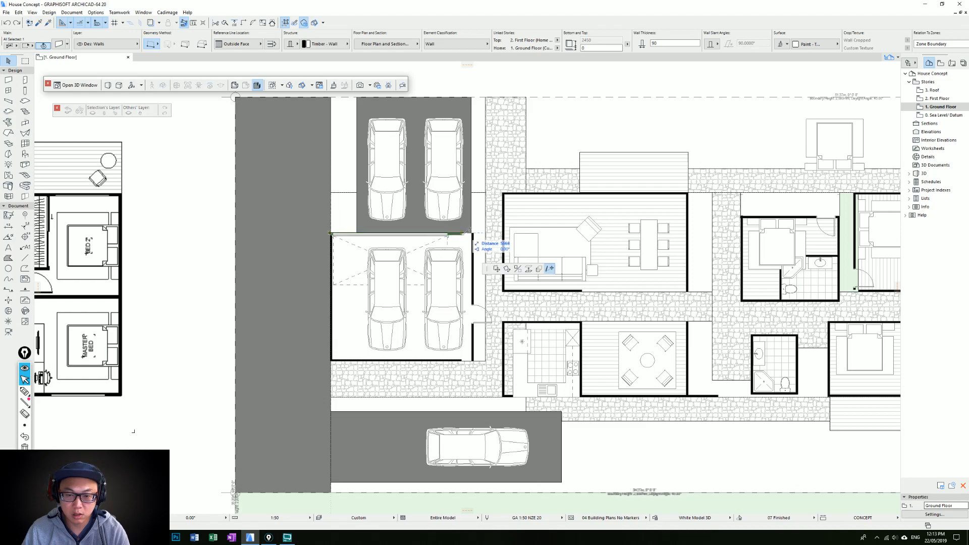
left_click(473, 233)
key("Escape")
Cut the garage's right wall back to line up with the living room's lower wall, removing the section with the door.
left_click(519, 293)
left_click(503, 291)
left_click(474, 292)
key("Escape")
left_click(477, 301, "ctrl")
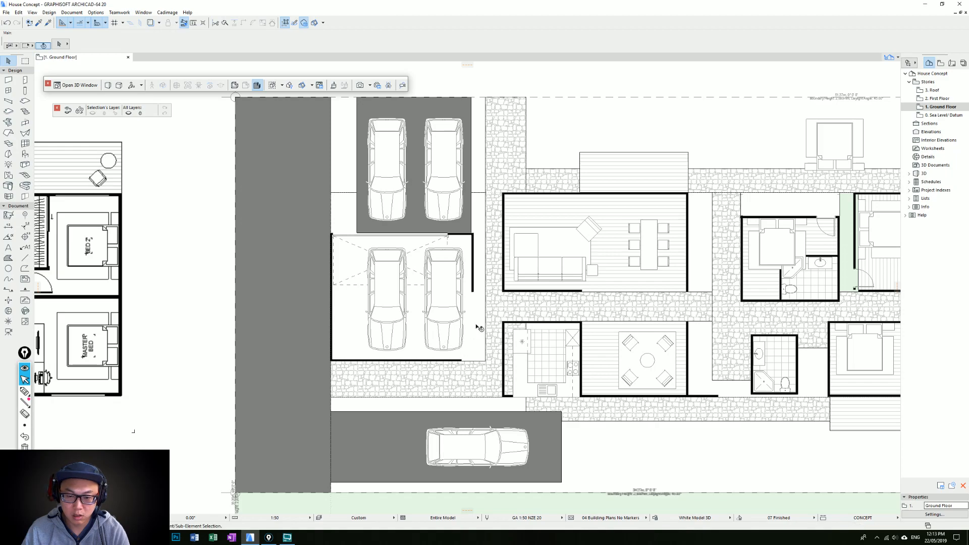
Extend the garage's bottom wall to the right as far as the stone walkway's edge.
left_click(461, 360)
left_click(461, 361)
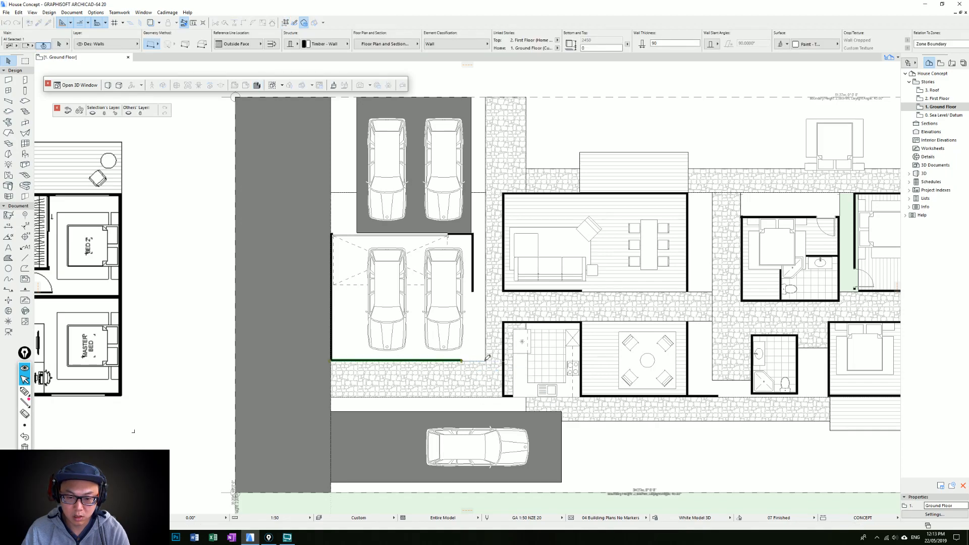
left_click(485, 361)
key("Escape")
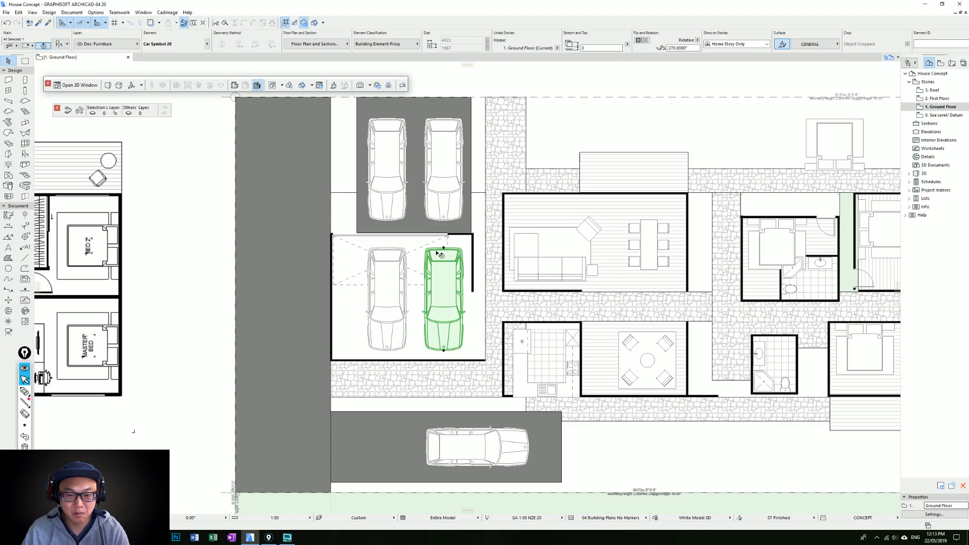
Shift the garage door right and the two parked cars left to centre them in the garage.
left_click(398, 234)
left_click_drag(401, 236, 415, 236)
left_click(447, 314)
left_click_drag(446, 312, 434, 313)
Move the parking pad above the garage and its two cars left to line up with the garage door.
left_click(462, 229)
left_click(442, 220, "shift")
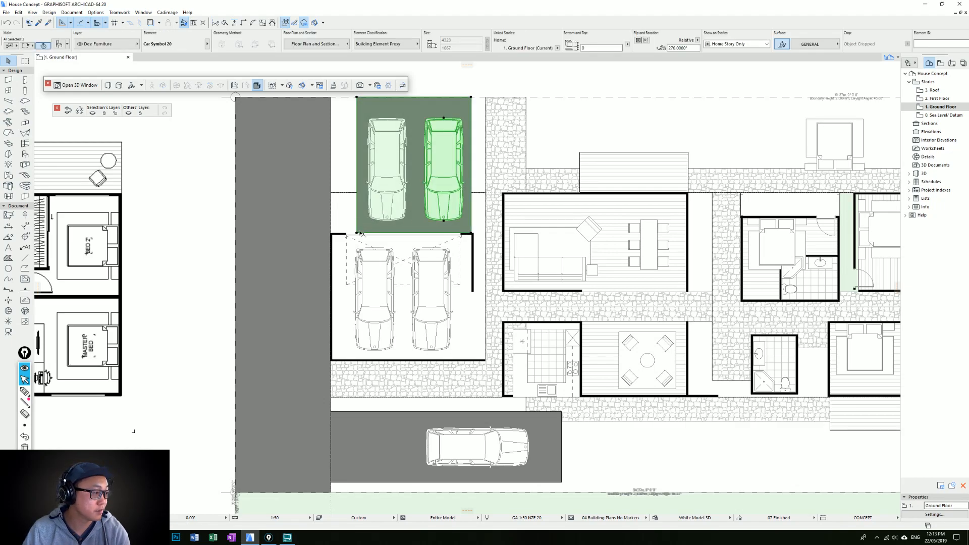
left_click(386, 224, "shift")
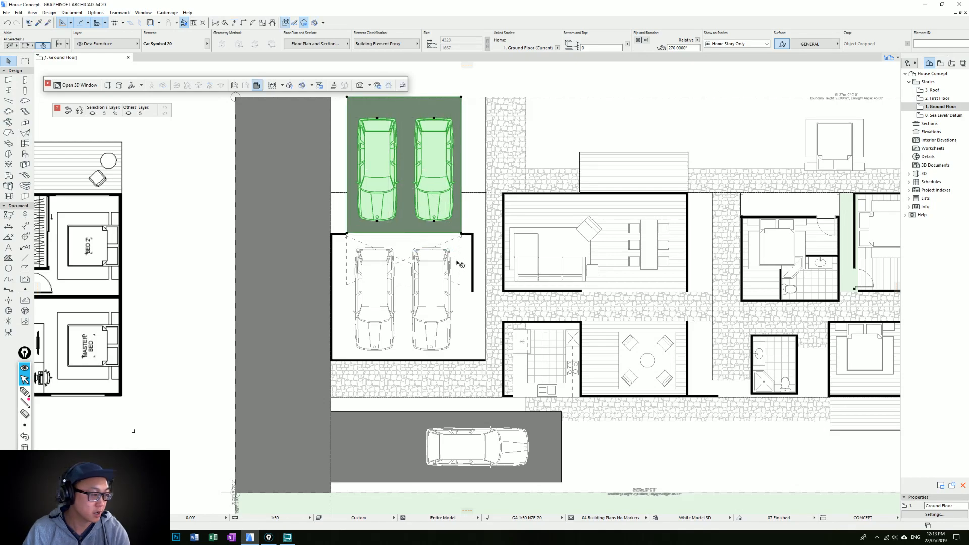
scroll(440, 271, "down", 2)
key("Escape")
Pull the vertical stone walkway's left edge to the garage's right wall and its upper right edge to the living room's left wall.
scroll(454, 267, "up", 2)
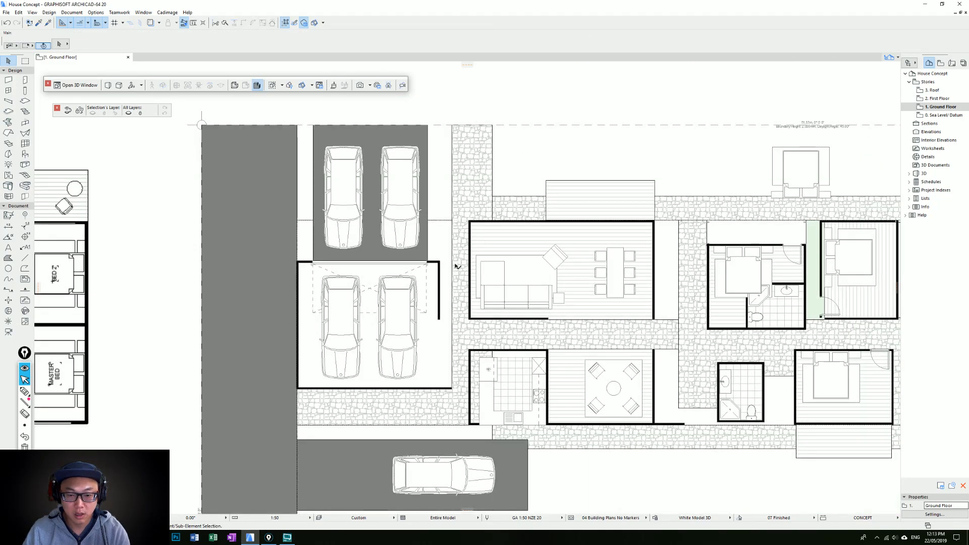
left_click(453, 264)
left_click(452, 262)
left_click(439, 261)
left_click(493, 213)
left_click(469, 217)
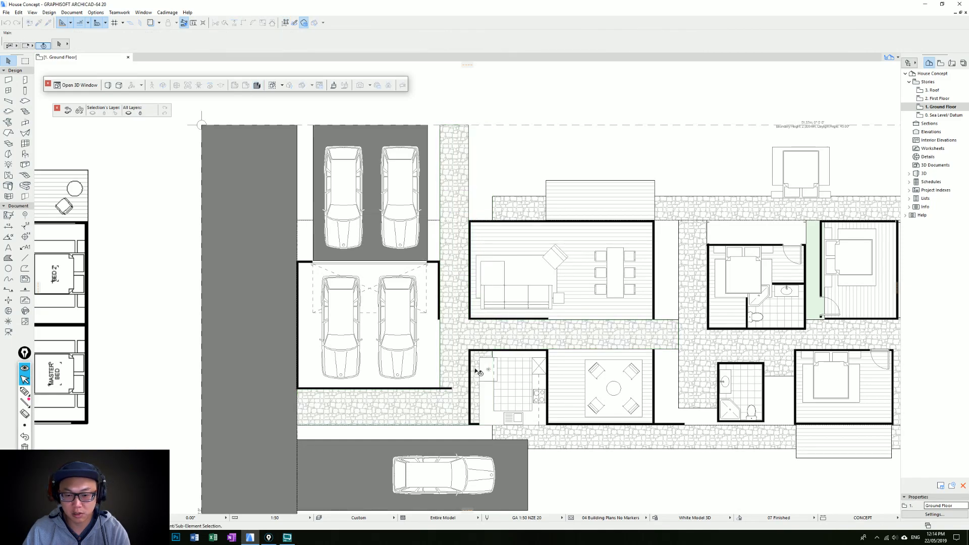
key("Escape")
Pull the stone walkway's edge out of the kitchen and back to the kitchen's left wall.
left_click(492, 355)
left_click(492, 355)
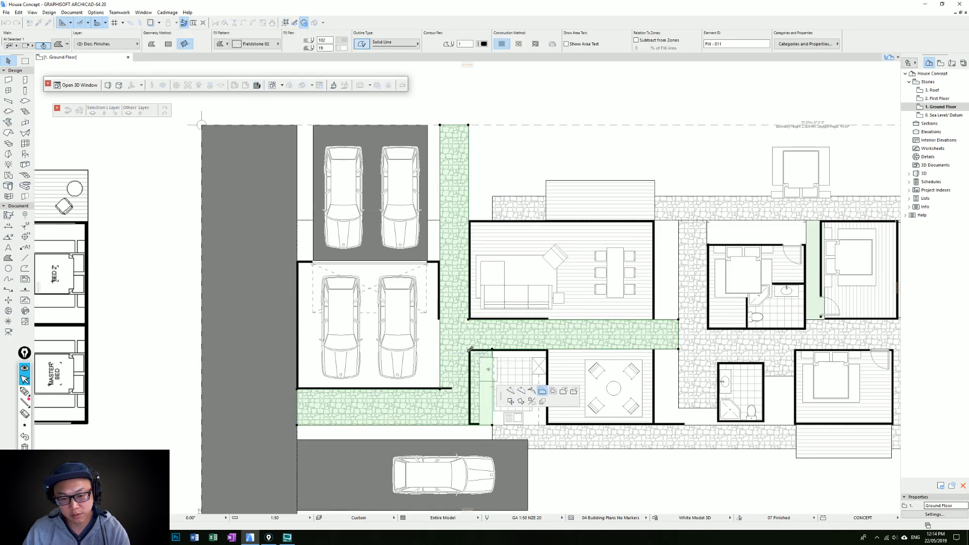
left_click(468, 355)
Extend the left end of the stone walkway above the living room to the room's left wall, meeting the vertical walkway.
left_click(499, 212)
left_click(493, 204)
key("Escape")
left_click(493, 203)
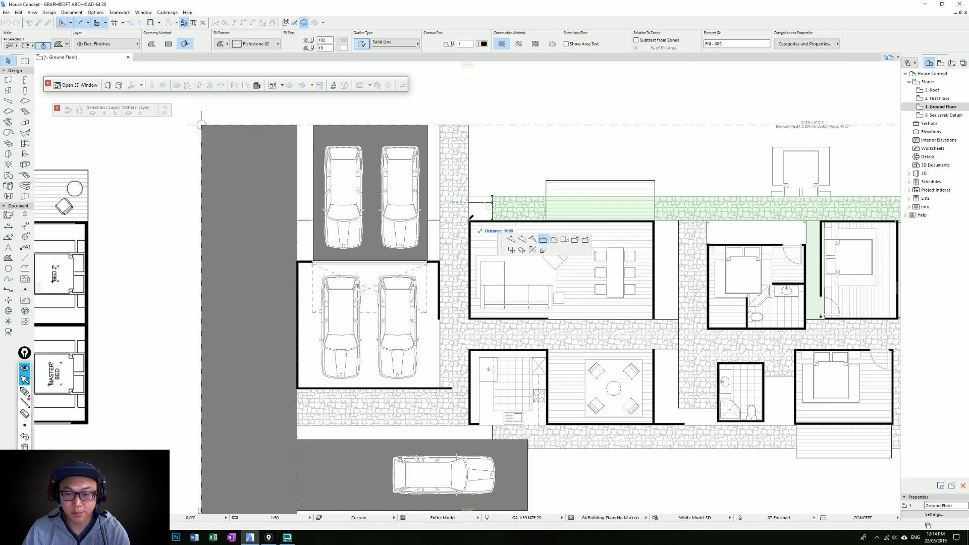
left_click(471, 215)
key("Escape")
middle_click_drag(566, 197, 471, 208)
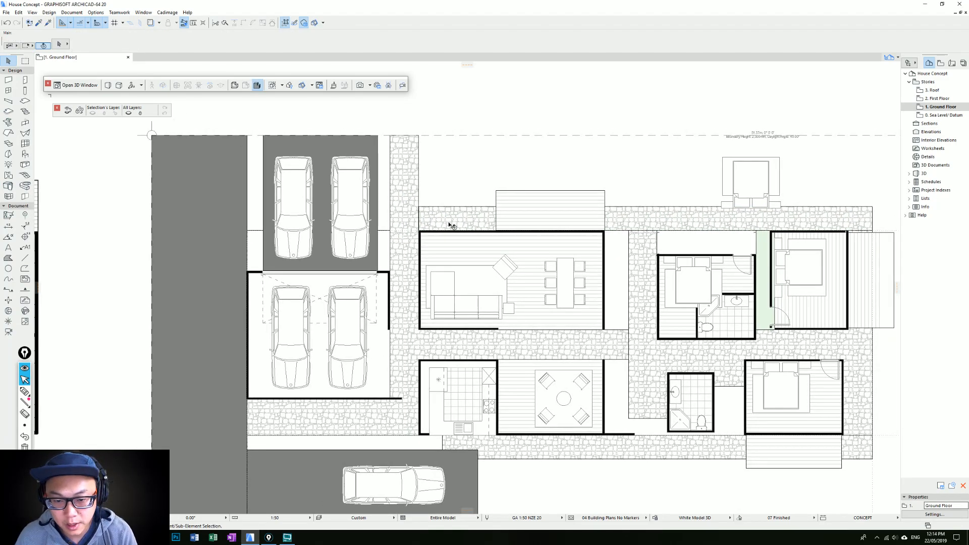
left_click(472, 211)
key("Escape")
scroll(471, 212, "down", 1)
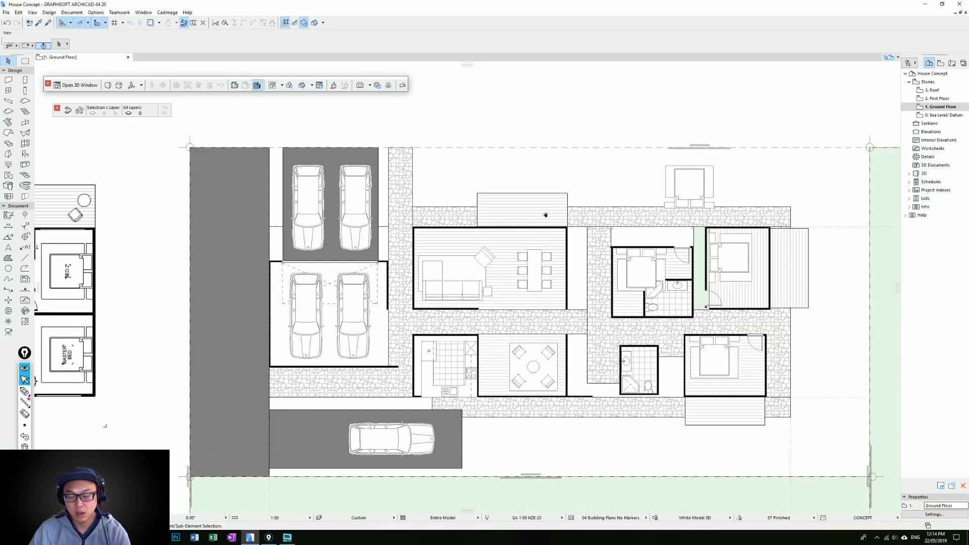
Widen the deck above the living room by pulling its left edge outward to the left.
left_click(474, 199)
left_click(474, 206)
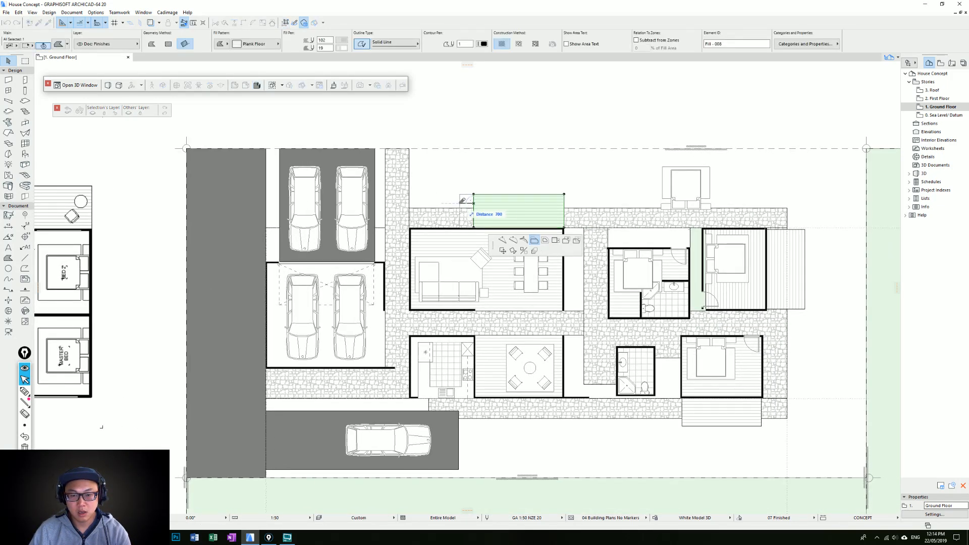
left_click(460, 203)
key("Escape")
middle_click_drag(549, 218, 458, 215)
left_click(504, 310)
key("Escape")
left_click(493, 314)
left_click(493, 316)
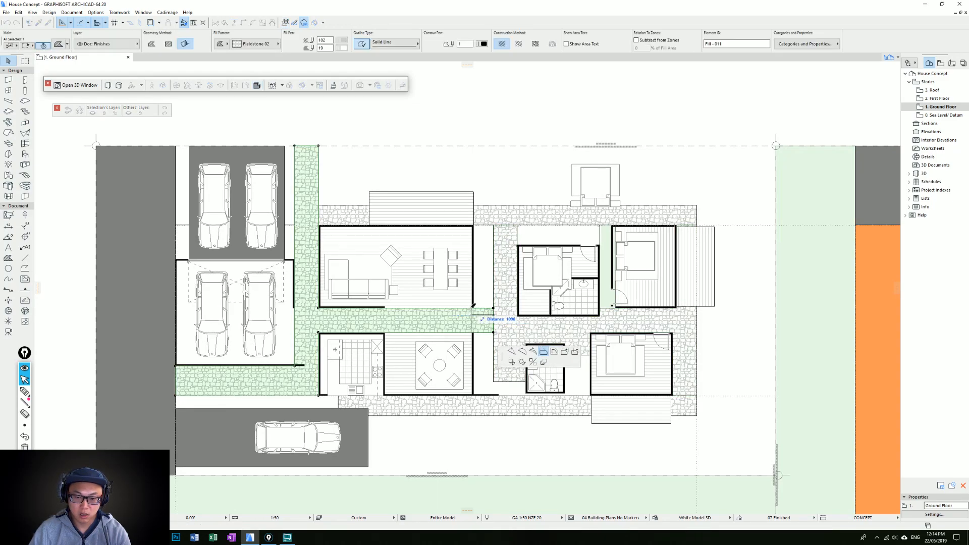
key("Escape")
key("Escape")
Pull the central stone walkway's left edge to the living room's right wall and its lower edge down to the lower wall line.
left_click(496, 295)
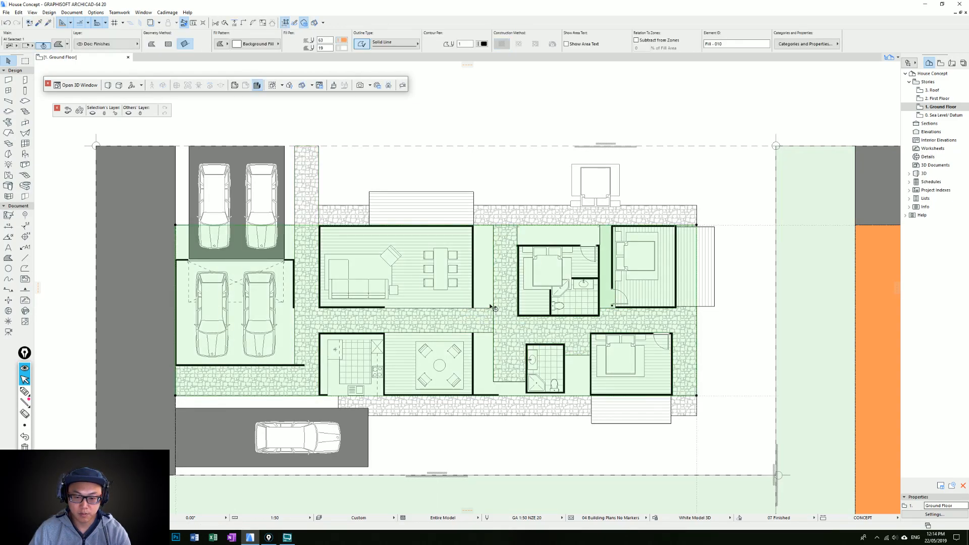
left_click(493, 297)
left_click(473, 299)
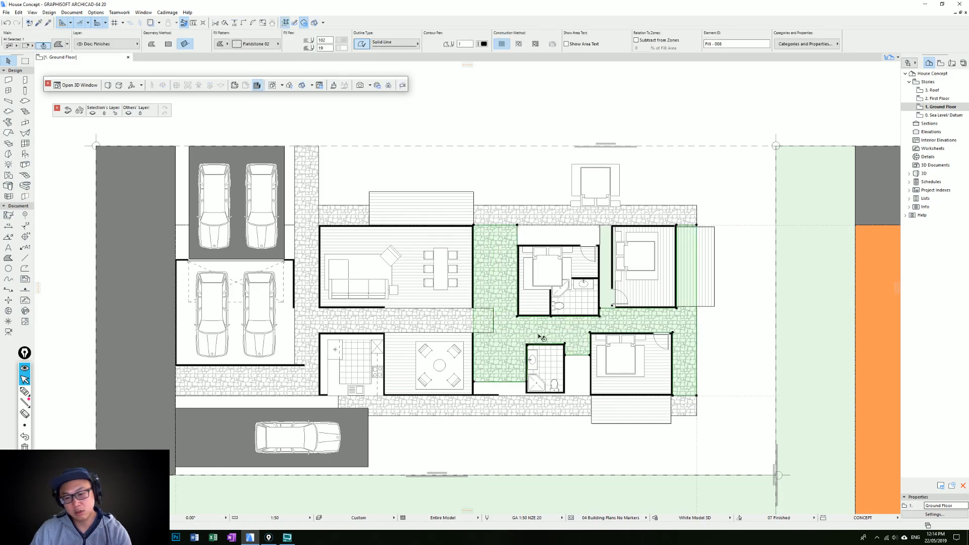
scroll(493, 386, "up", 2)
left_click(502, 367)
left_click(486, 386)
key("Escape")
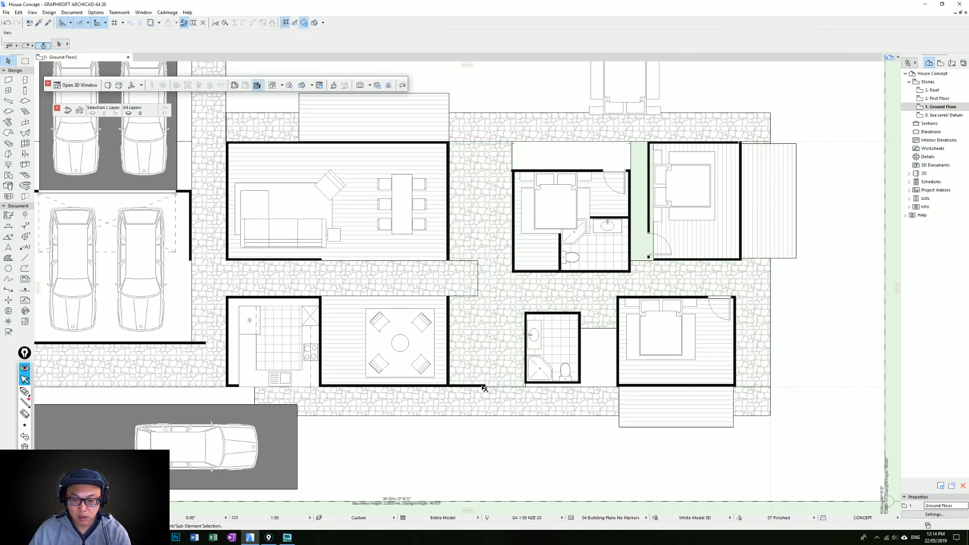
Trim off the wall stub that projects right from the sitting room's lower right corner.
left_click(484, 387)
key("Escape")
middle_click_drag(574, 374, 525, 371)
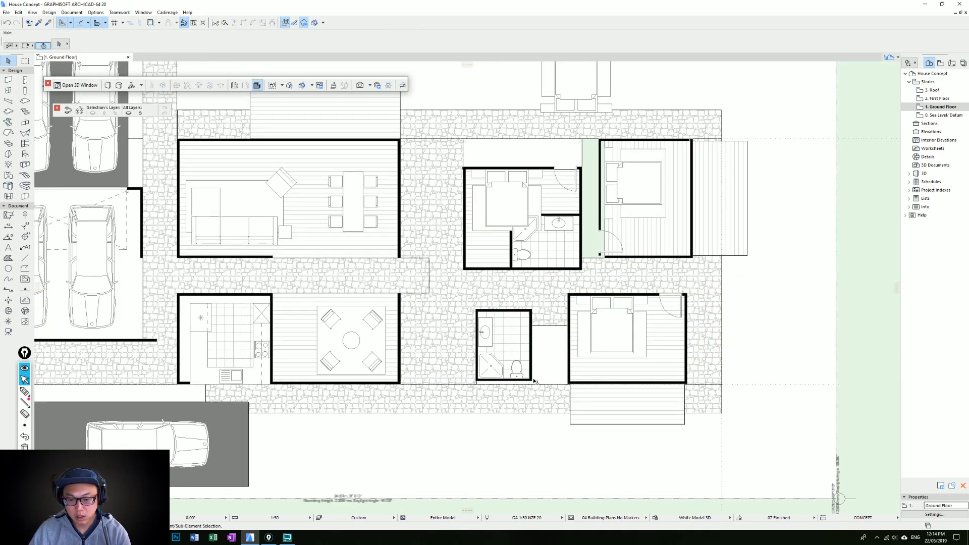
left_click(539, 382)
key("Escape")
Move the separate bathroom's upper and right walls, basin, shower, toilet and tiled floor left into the walkway.
left_click(530, 319)
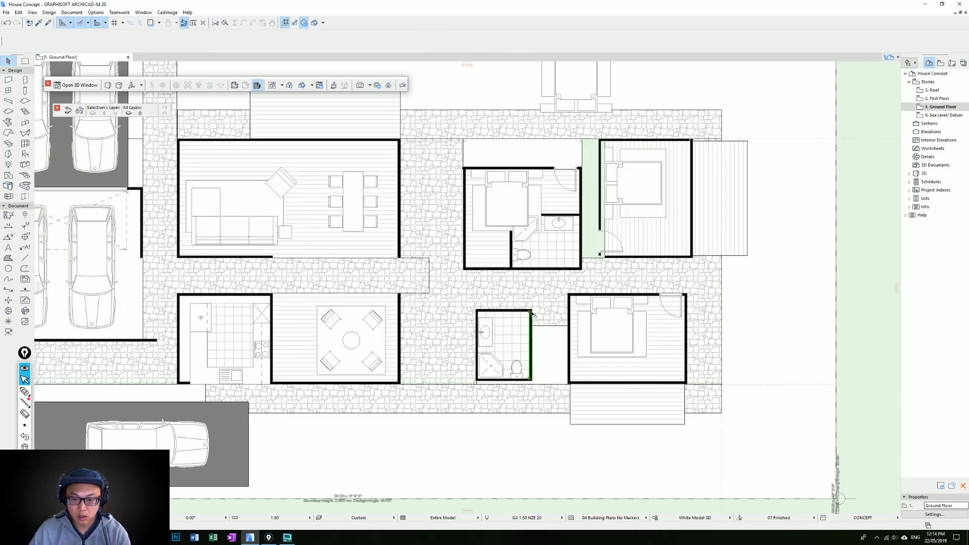
left_click(512, 311, "shift")
left_click(486, 330, "shift")
left_click(486, 366, "shift")
left_click(517, 368, "shift")
left_click_drag(474, 361, 431, 361)
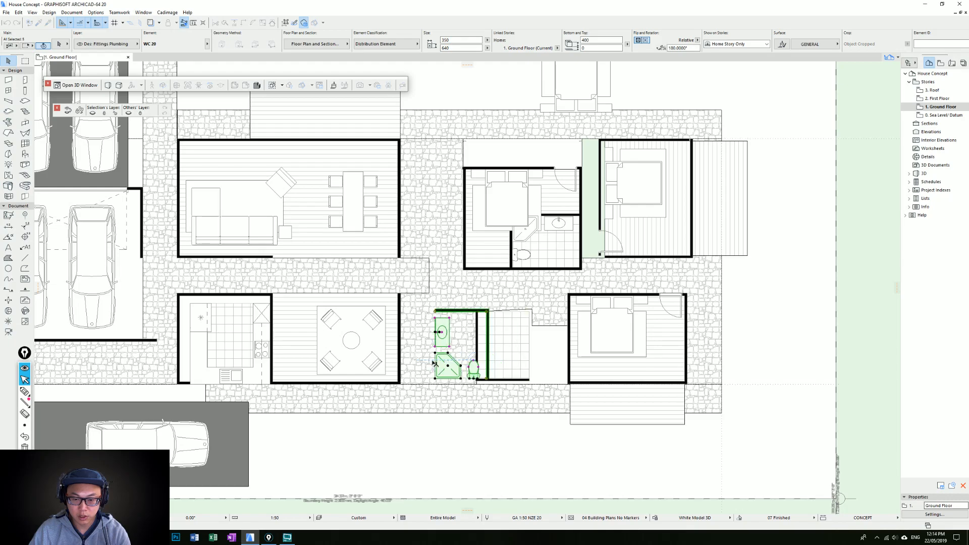
key("ctrl+z")
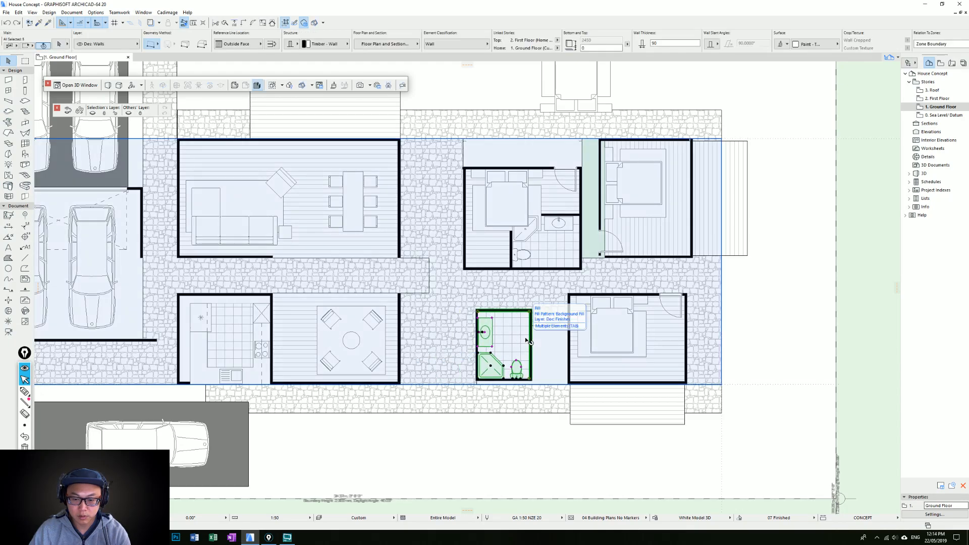
left_click(525, 343, "shift")
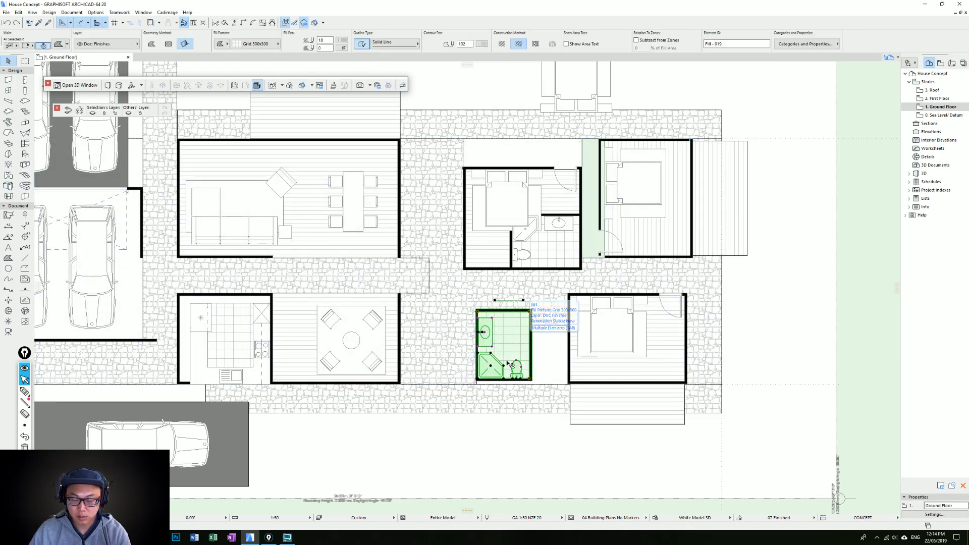
left_click_drag(509, 360, 477, 357)
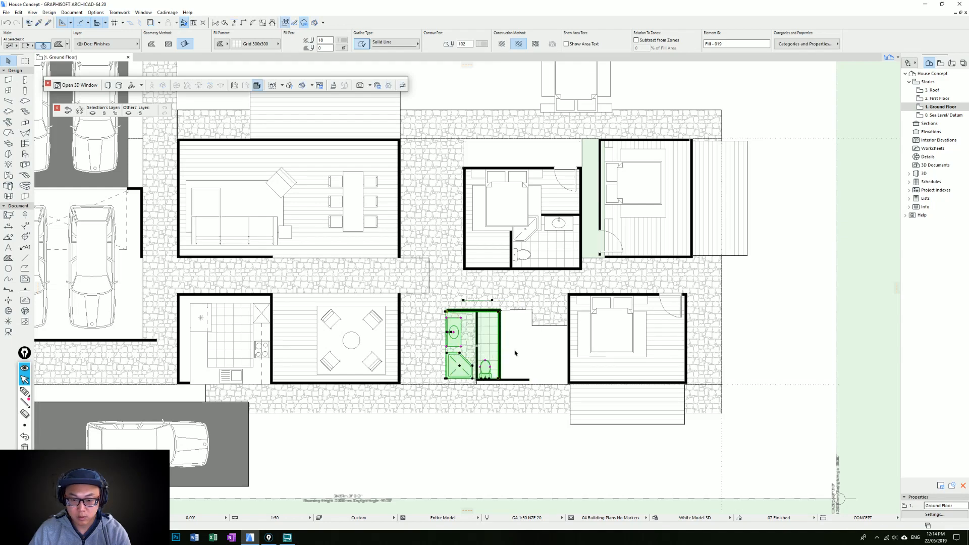
Move the bathroom's remaining left and lower walls left to its shifted upper left corner, closing the room.
left_click(520, 378)
left_click(477, 356, "shift")
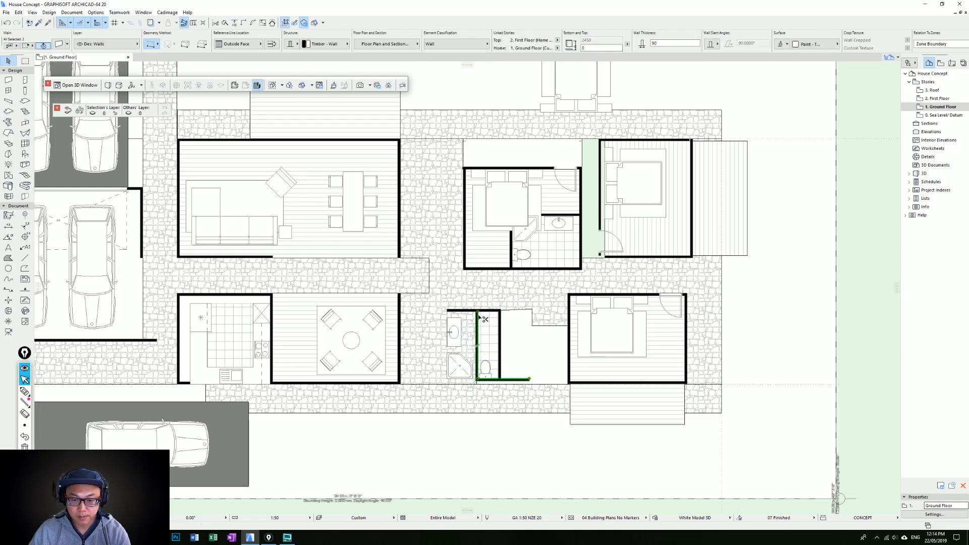
key("ctrl+d")
left_click(477, 311)
left_click(447, 312)
key("Escape")
Move the ensuite bedroom with its furniture, fixtures and floors left to the end of the horizontal stone walkway.
middle_click_drag(555, 175, 535, 240)
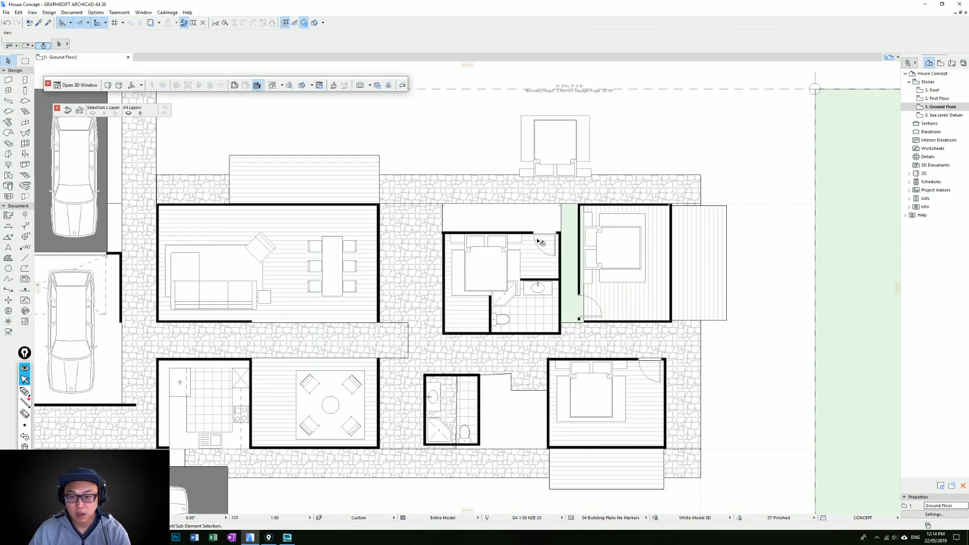
left_click(546, 220)
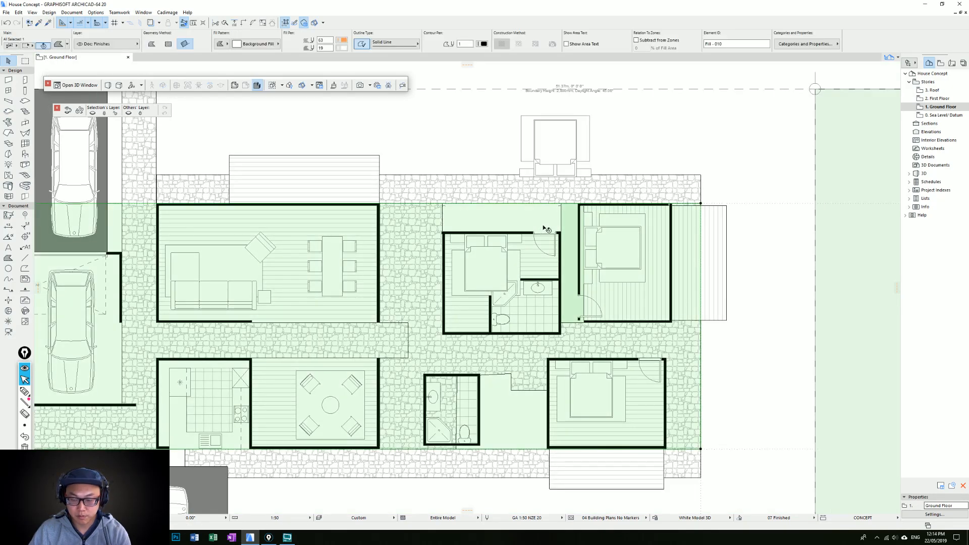
key("Escape")
left_click_drag(545, 216, 446, 317)
key("ctrl+d")
left_click(443, 279)
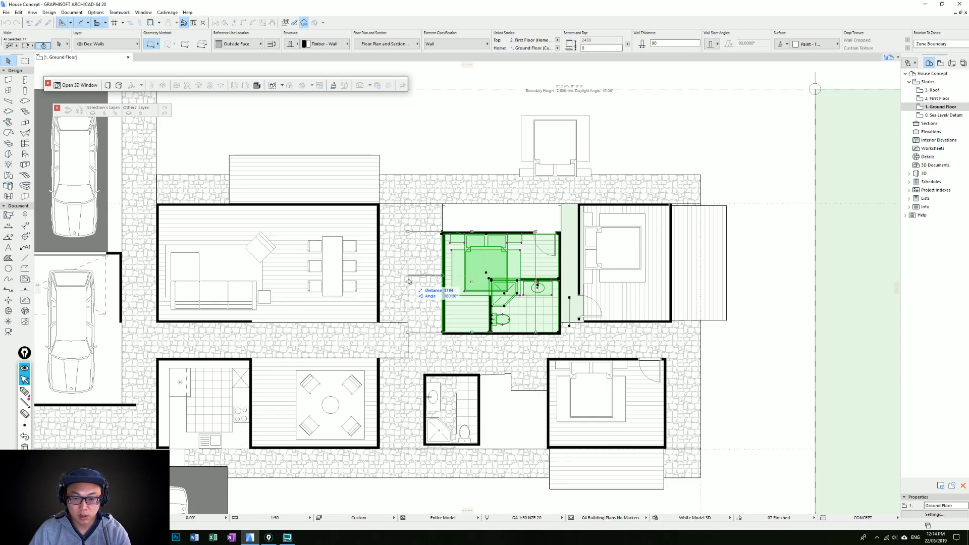
left_click(409, 281)
Shift the ensuite bedroom's lower wall and upper right wall left to follow the moved room.
left_click(532, 333)
left_click(560, 265, "shift")
key("ctrl+d")
left_click(439, 334)
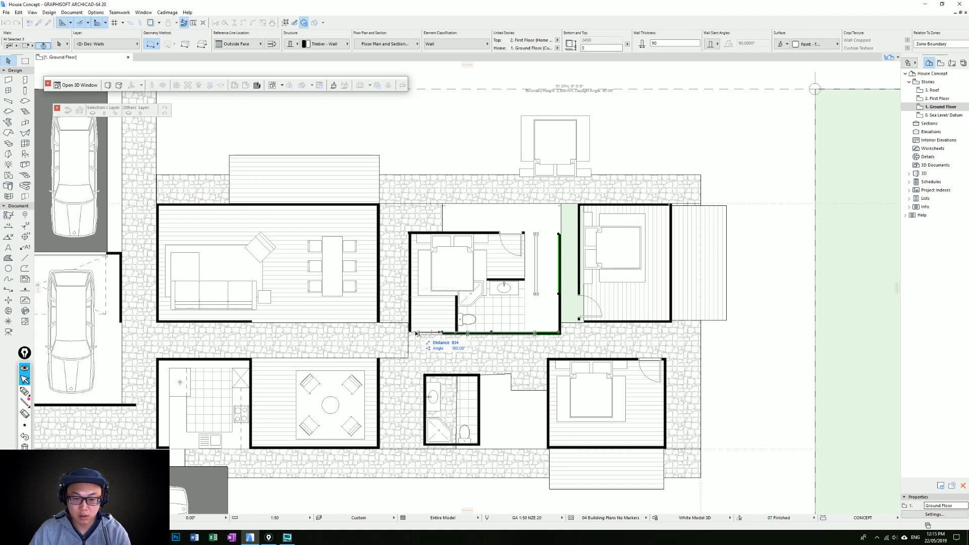
left_click(408, 334)
key("Escape")
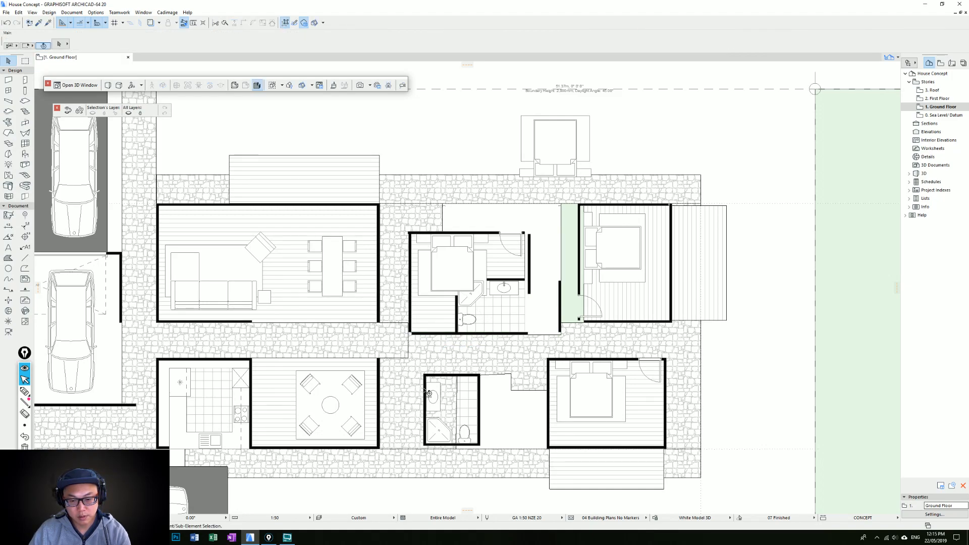
Close the ensuite bedroom's upper right corner and move the leftover lower right wall segment left onto the ensuite's edge.
middle_click_drag(501, 394, 521, 337)
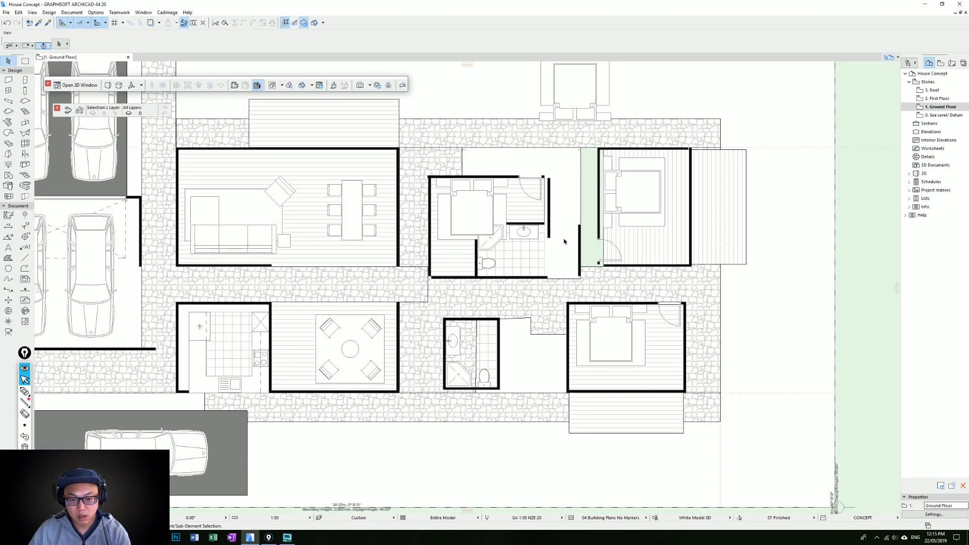
middle_click_drag(564, 242, 559, 271)
left_click(543, 242)
left_click(539, 207)
key("Escape")
left_click(574, 262)
key("ctrl+d")
left_click(573, 256)
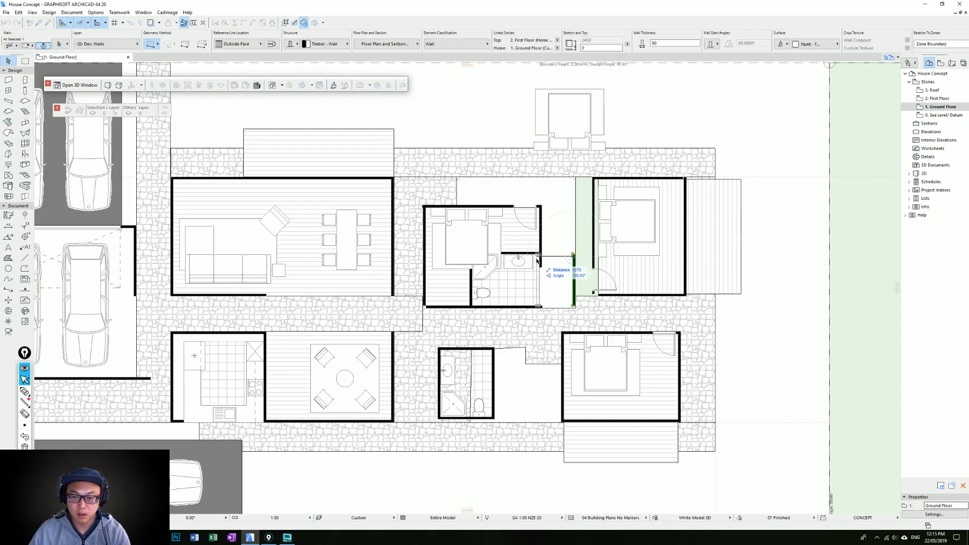
left_click(539, 260)
Refit the green garden strip between the ensuite bedroom's right wall and the neighbouring bedroom's left wall.
left_click(577, 223)
left_click(575, 224)
left_click(541, 206)
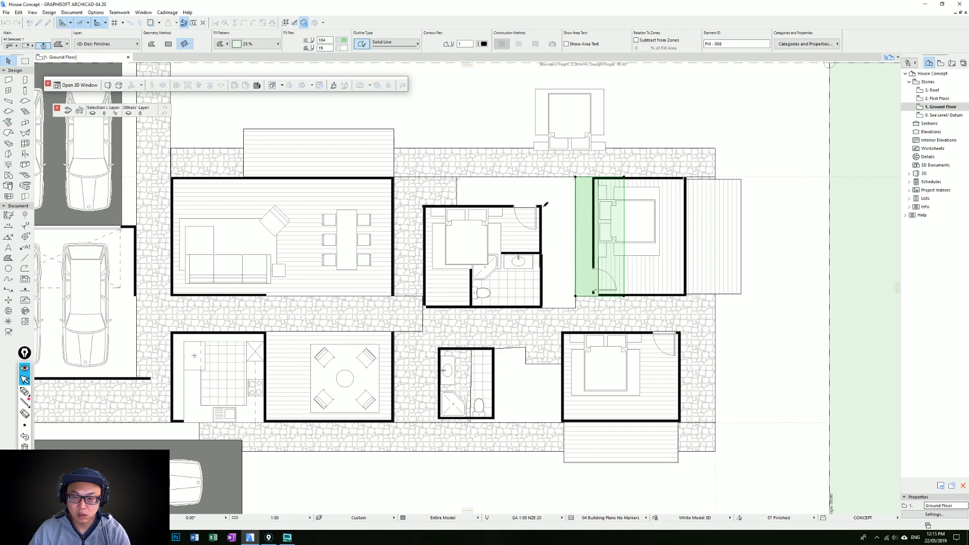
left_click(623, 192)
key("Escape")
left_click(624, 186)
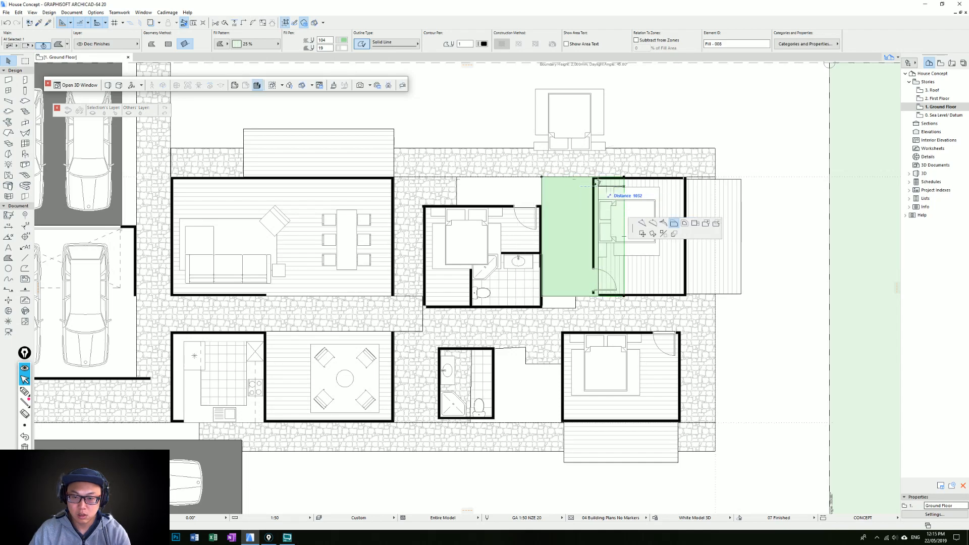
left_click(593, 182)
key("Escape")
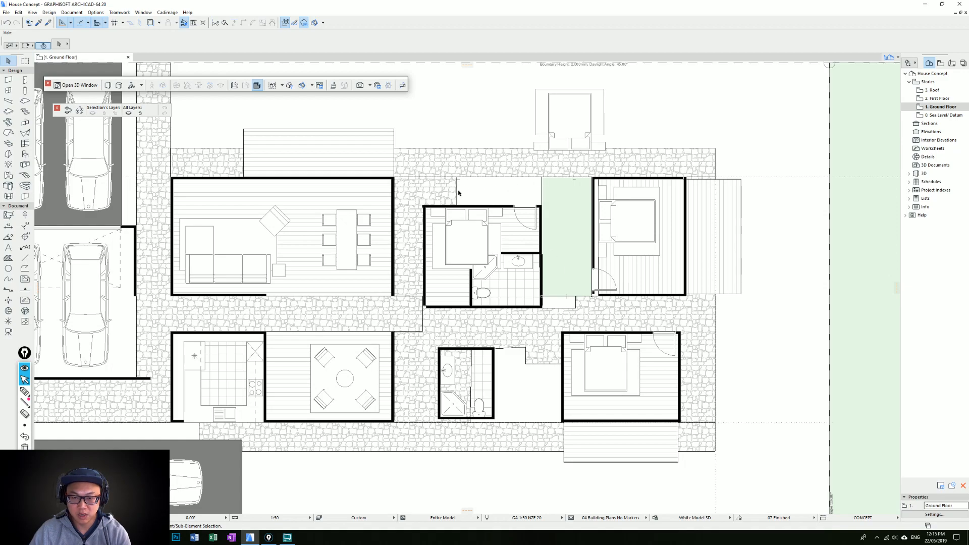
Extend the right edge of the deck above the living room to the ensuite bedroom's right wall line.
middle_click_drag(474, 184, 463, 238)
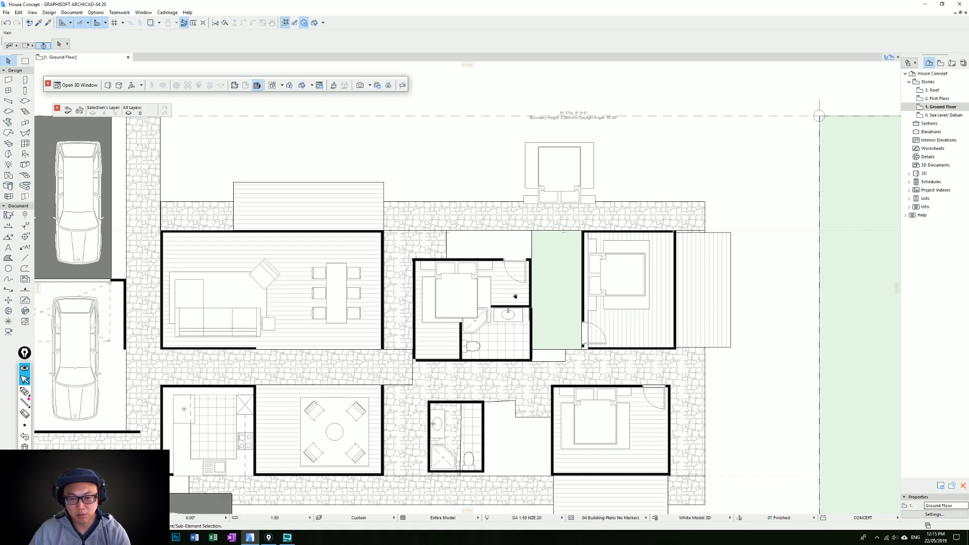
middle_click_drag(517, 299, 524, 278)
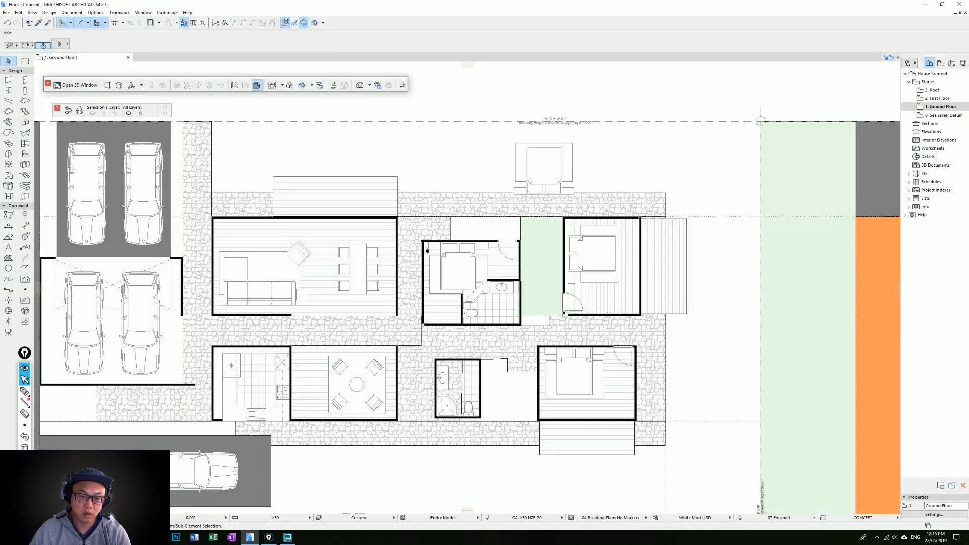
scroll(433, 251, "down", 2)
middle_click_drag(432, 251, 438, 252)
scroll(438, 252, "down", 1)
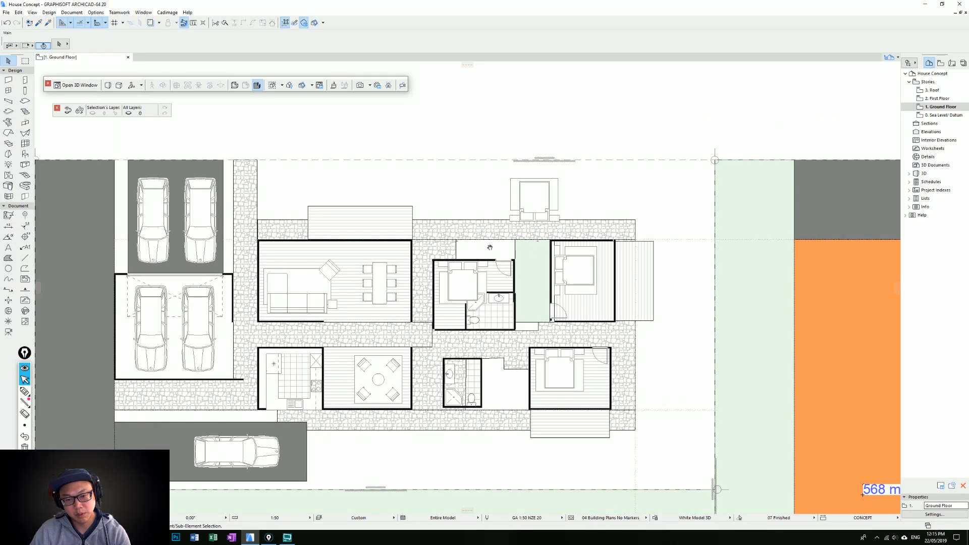
left_click(413, 213)
left_click(412, 212)
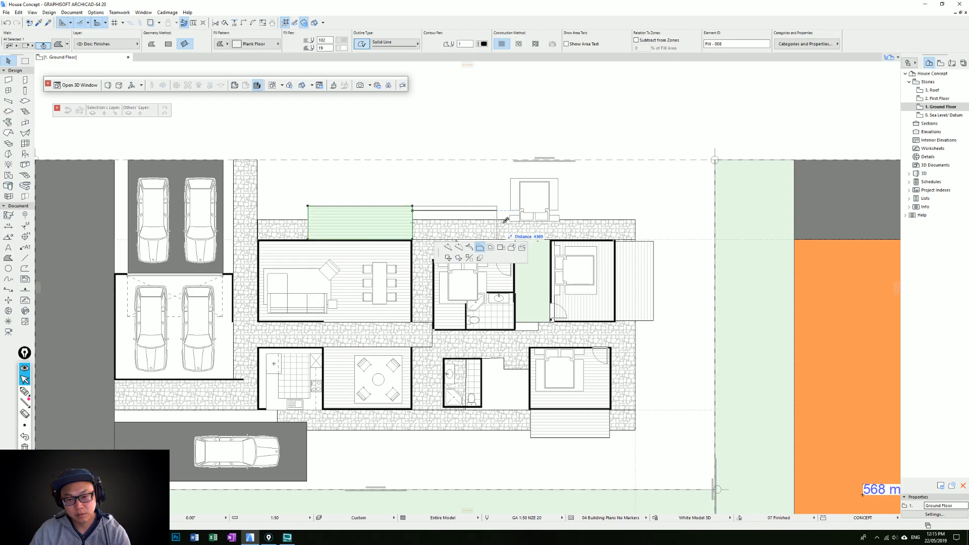
middle_click_drag(506, 229, 514, 189)
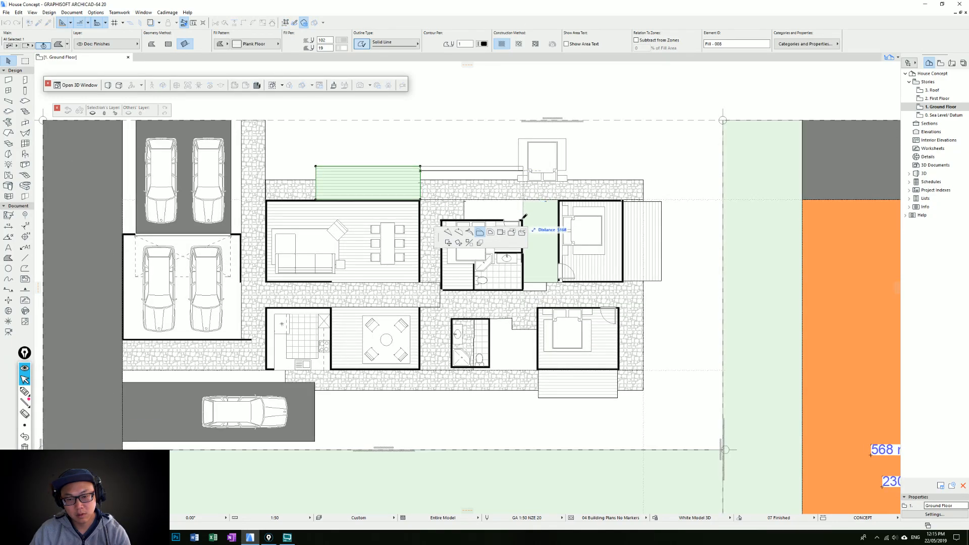
left_click(523, 200)
Add a corner to the deck at the living room's upper right corner and extend the part beyond it down to the ensuite bedroom.
left_click(454, 201)
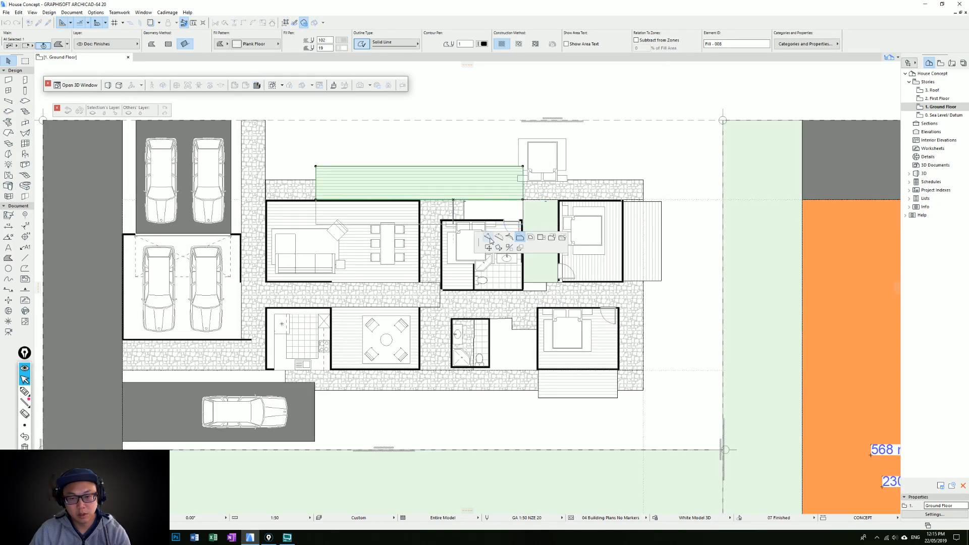
left_click(420, 200)
left_click(499, 200)
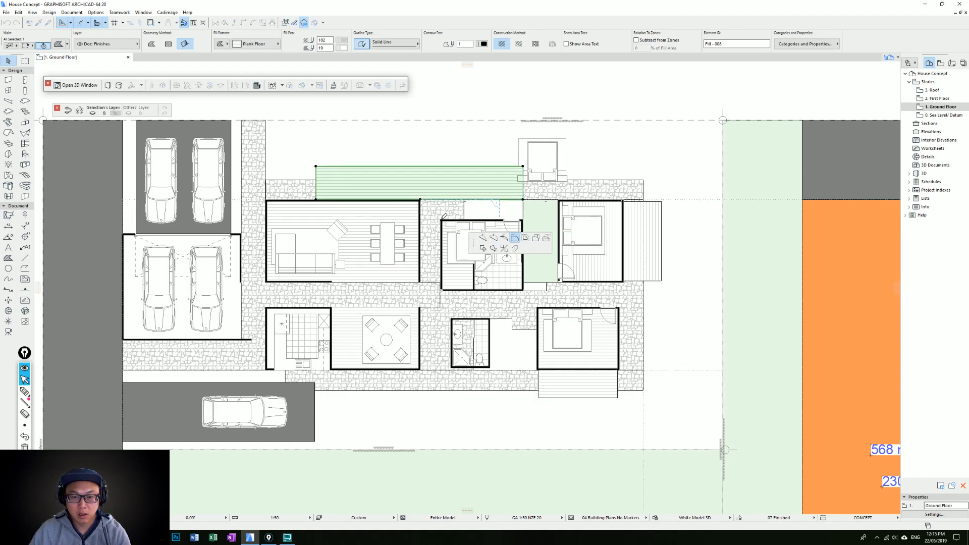
left_click(520, 220)
key("Escape")
Move the loose bed and its carpet above the plan to the right, clear of the extended deck.
middle_click_drag(387, 211, 380, 231)
left_click(561, 187)
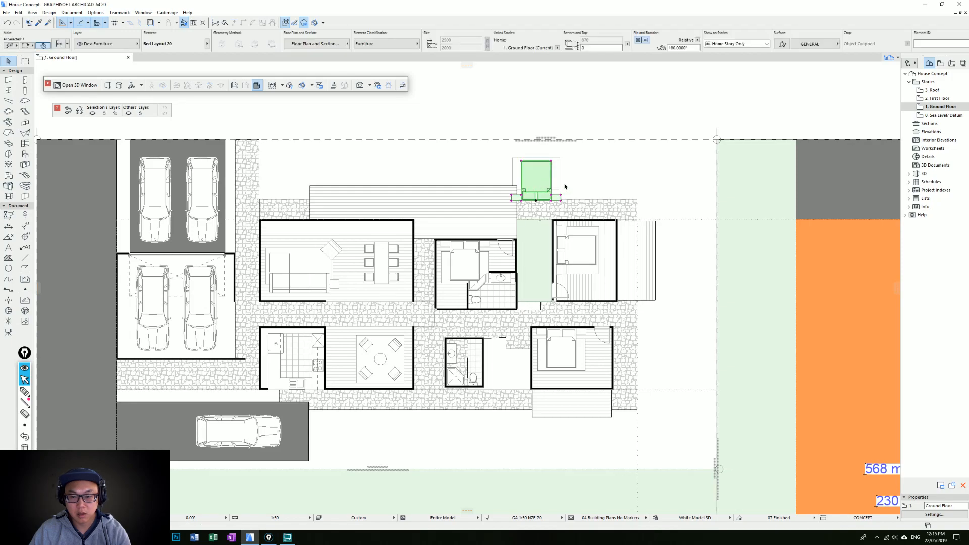
left_click(559, 178, "shift")
left_click_drag(535, 184, 579, 189)
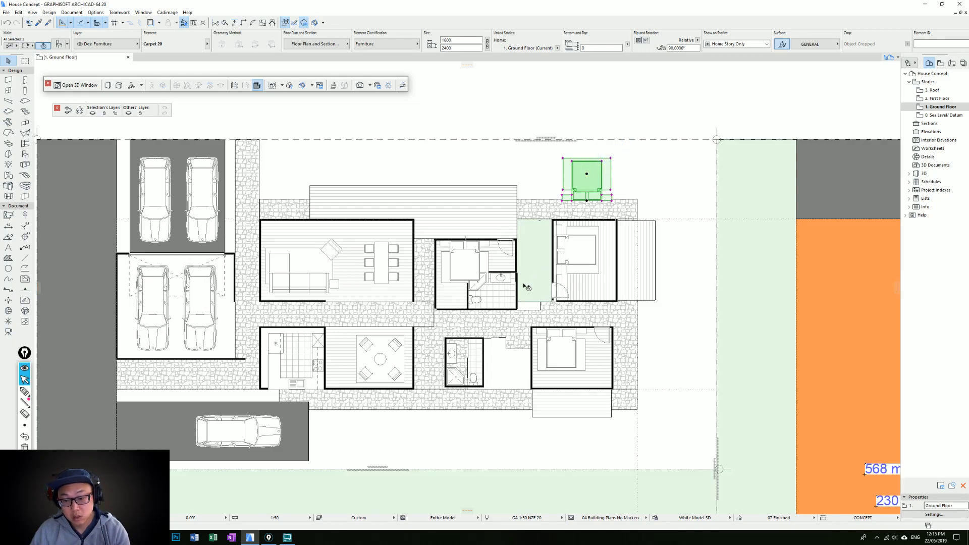
scroll(526, 287, "up", 2)
scroll(574, 270, "down", 3)
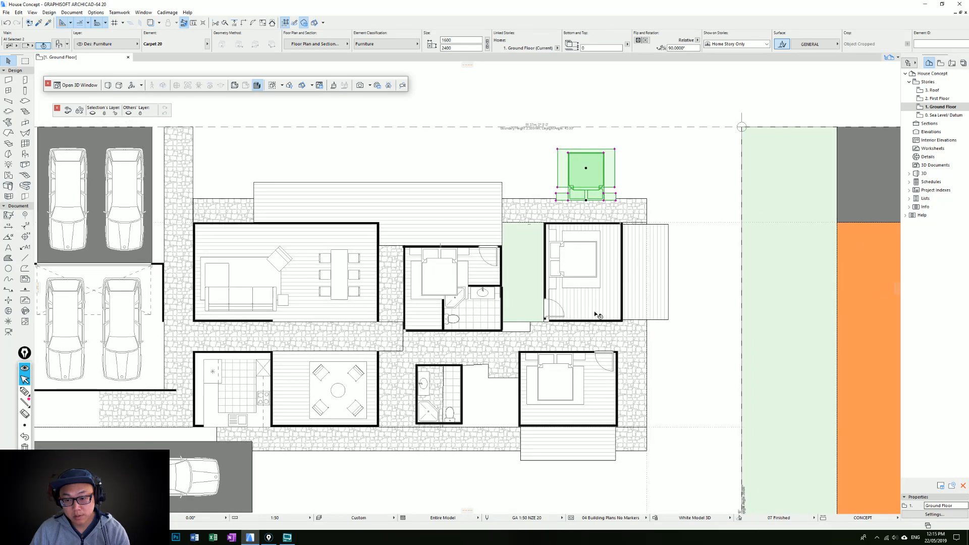
Delete the loose bed and its carpet above the neighbouring bedroom and clear the selection.
scroll(597, 207, "down", 2)
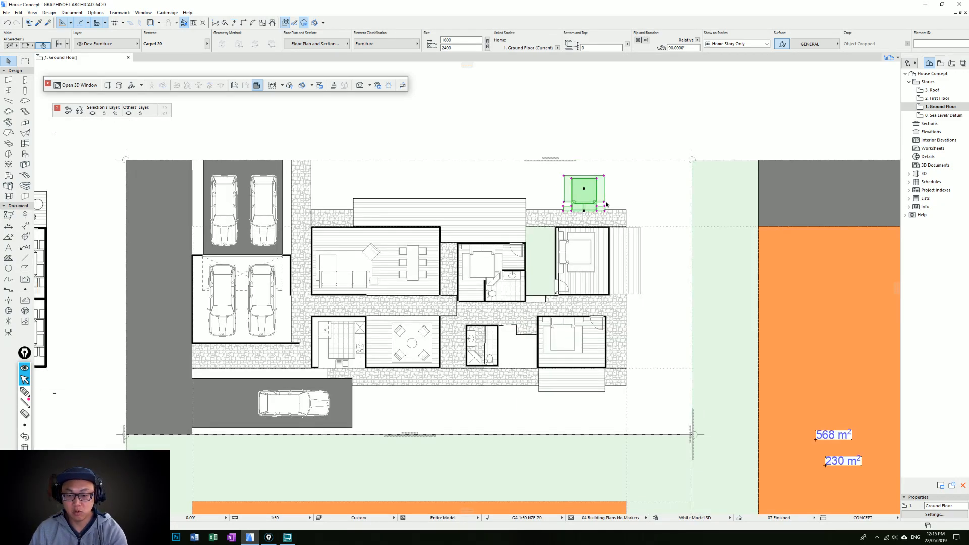
key("Escape")
Examine the ground floor layout within the site, checking the rooms, decks, garden strip and stone walkways both overall and close up.
scroll(525, 271, "up", 2)
middle_click_drag(541, 231, 546, 257)
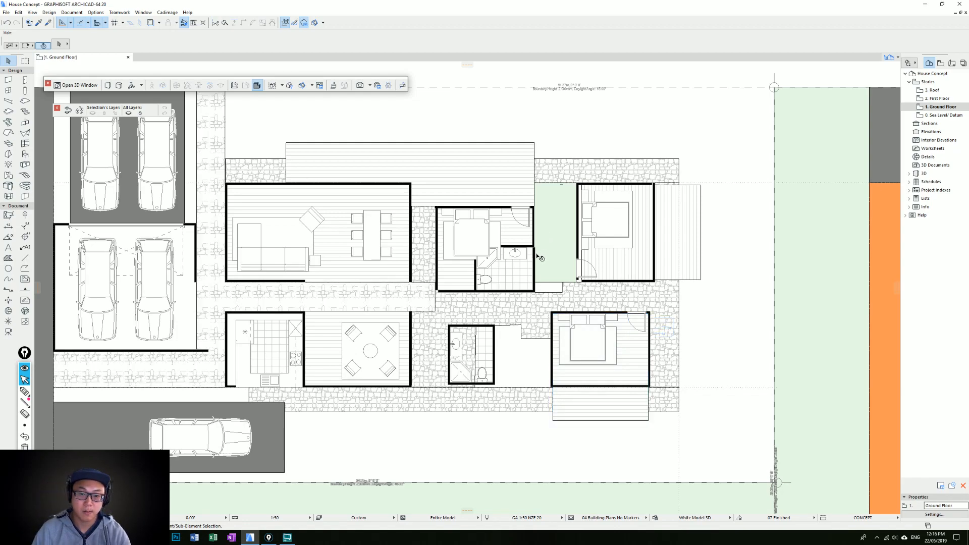
scroll(537, 256, "down", 2)
scroll(522, 289, "down", 1)
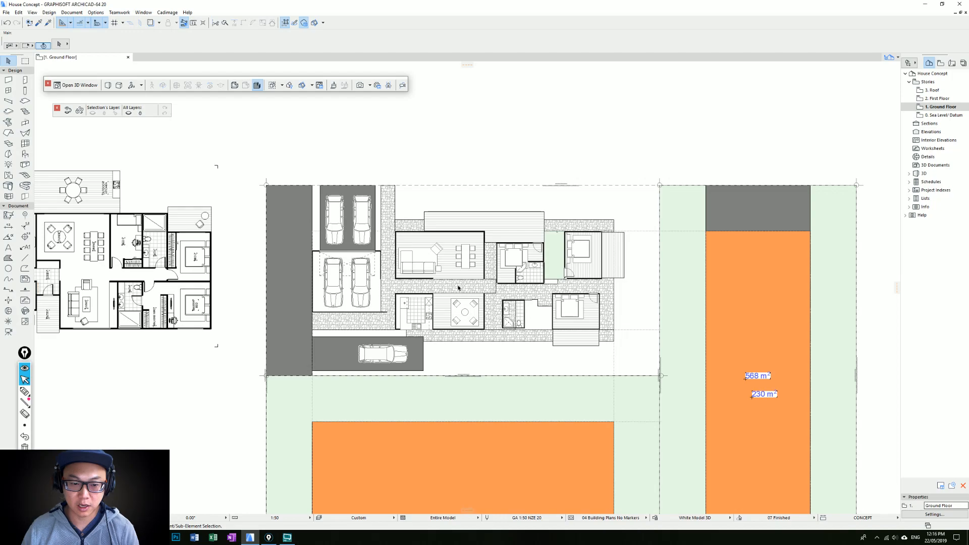
scroll(554, 279, "up", 1)
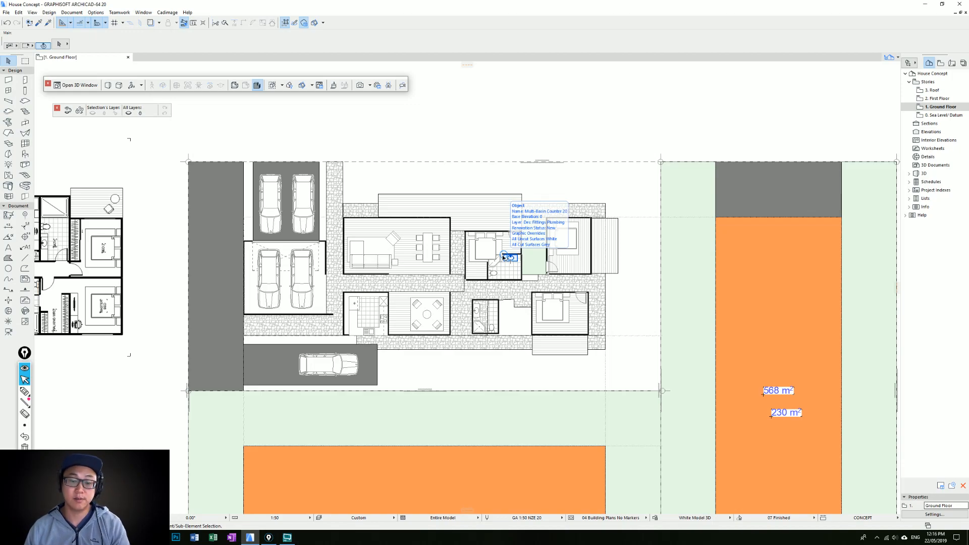
scroll(535, 287, "up", 1)
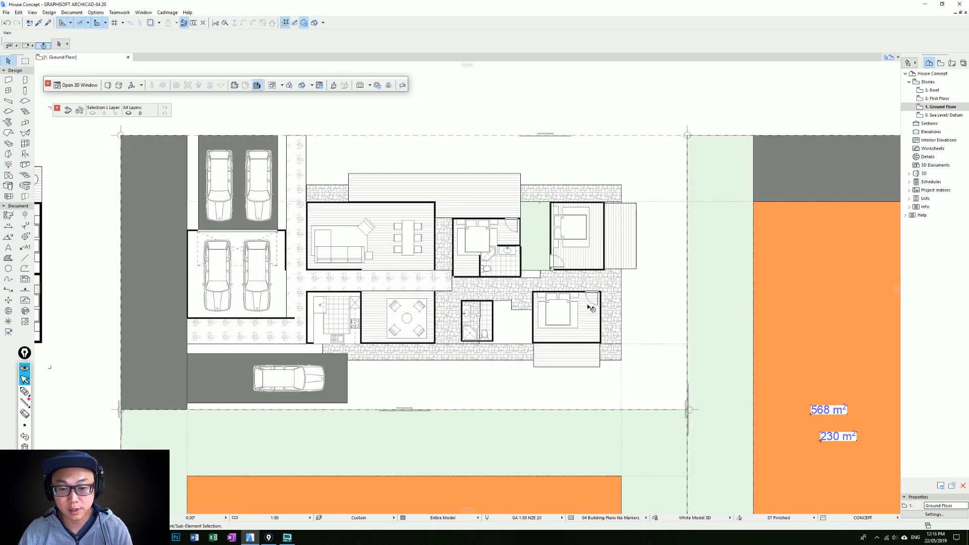
scroll(397, 286, "up", 2)
middle_click_drag(397, 285, 477, 311)
scroll(508, 295, "down", 3)
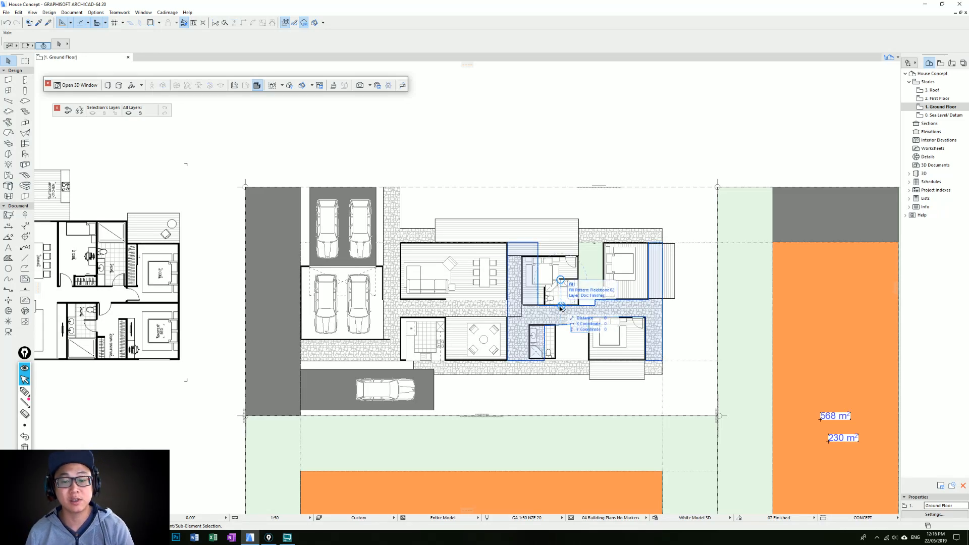
scroll(574, 291, "up", 2)
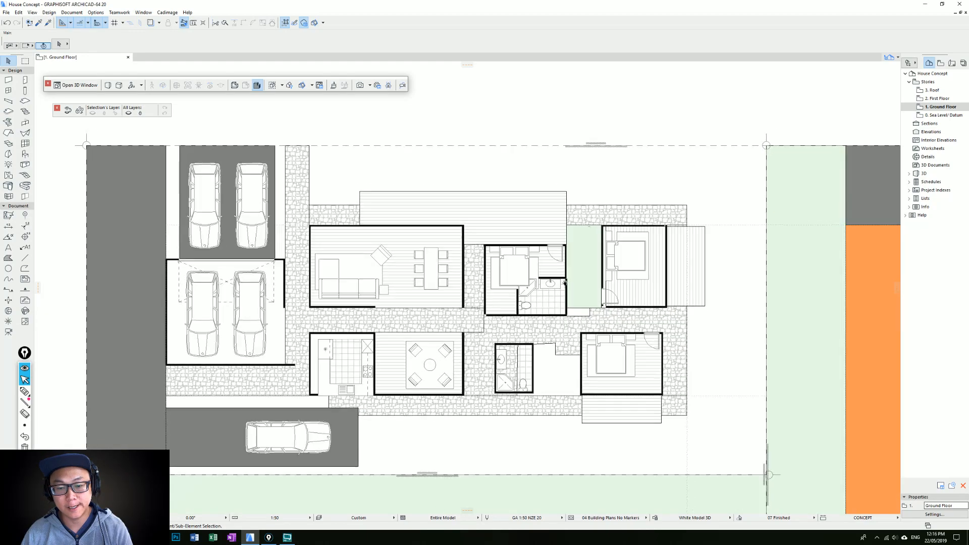